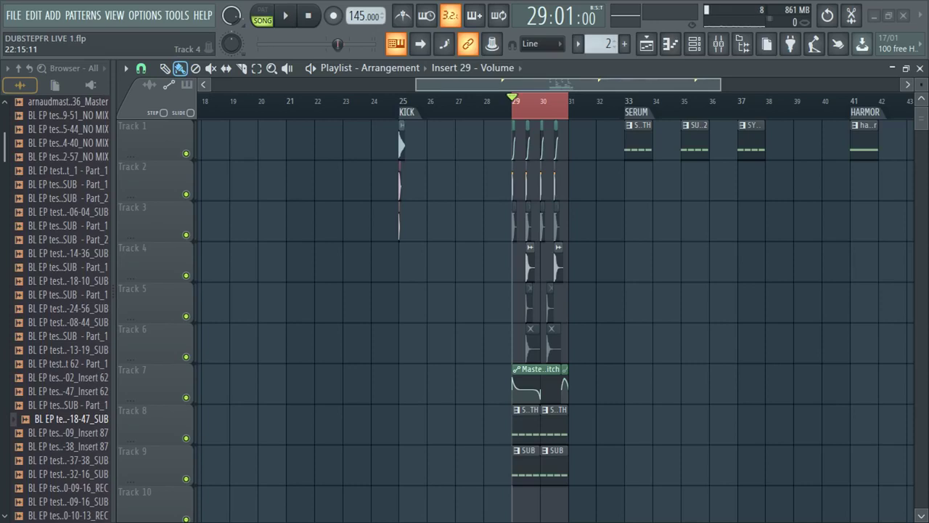
# - Reorder the OBS Sources so LOGO DUBSTEPFR sits above LOGO SAMPLI, then minimize OBS
pyautogui.hotkey('alt', 'Tab')
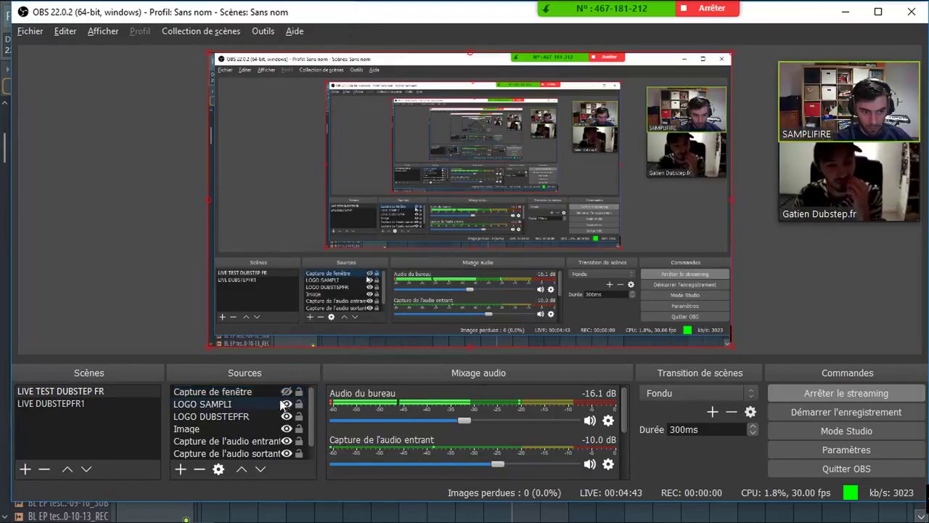
pyautogui.scroll(-1, 240, 428)
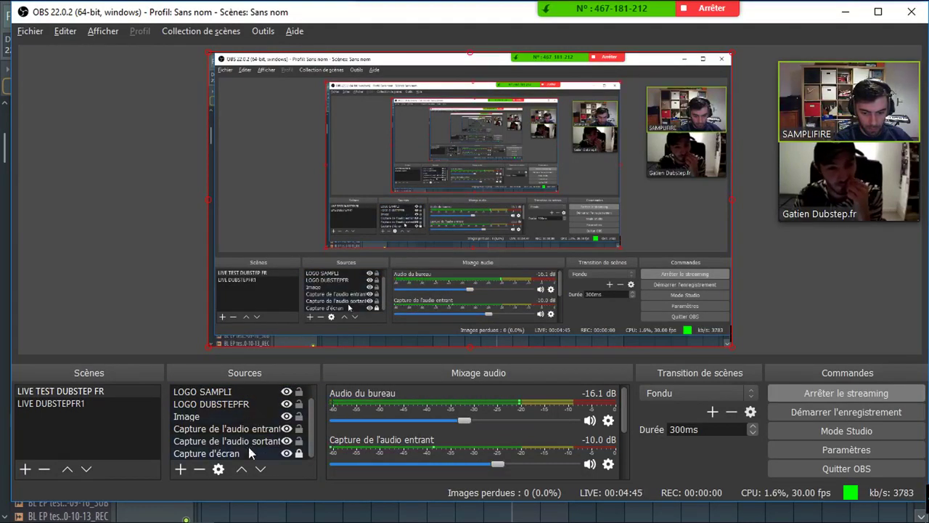
pyautogui.moveTo(253, 406)
pyautogui.mouseDown()
pyautogui.moveTo(292, 412)
pyautogui.moveTo(264, 460)
pyautogui.moveTo(262, 389)
pyautogui.moveTo(260, 399)
pyautogui.mouseUp()
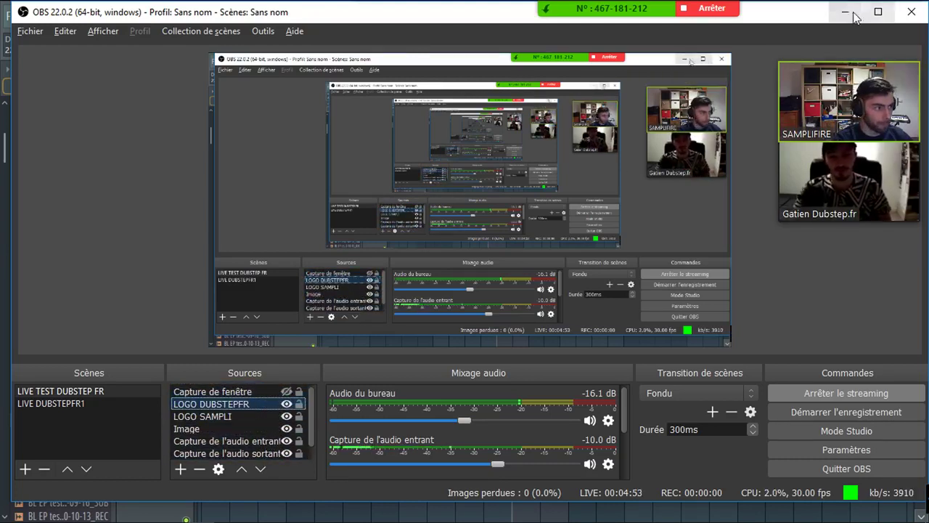
pyautogui.click(844, 12)
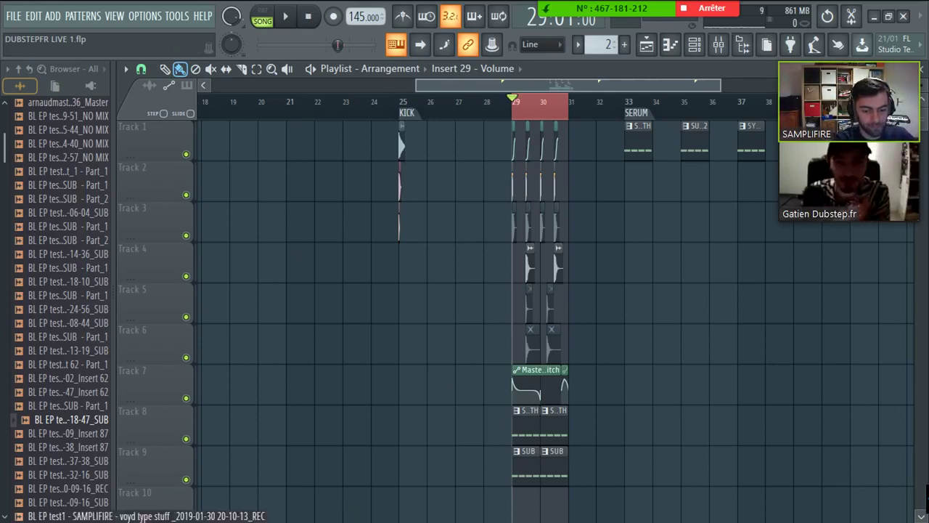
# - Bring up the Zoom meeting controls and briefly open and close the participants list
pyautogui.hotkey('alt', 'Tab')
pyautogui.press('Tab')
pyautogui.press('Tab')
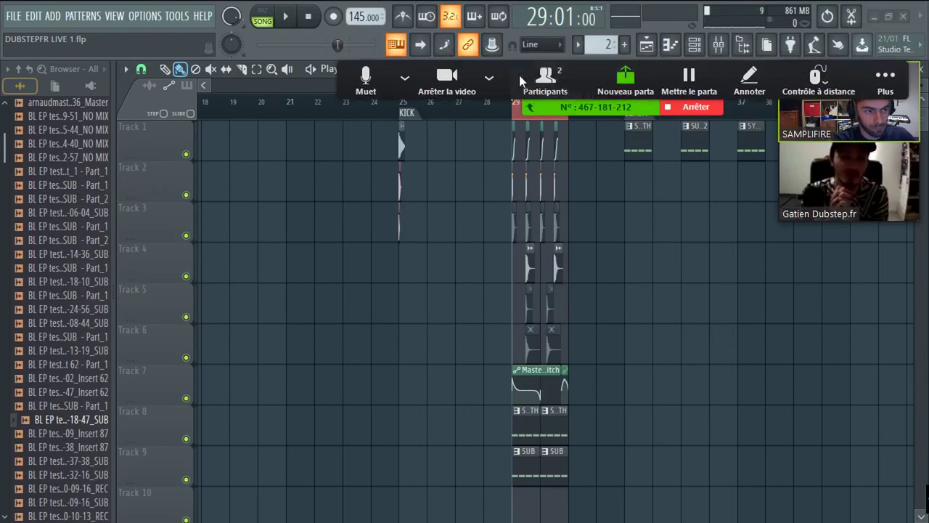
pyautogui.click(543, 78)
pyautogui.click(586, 142)
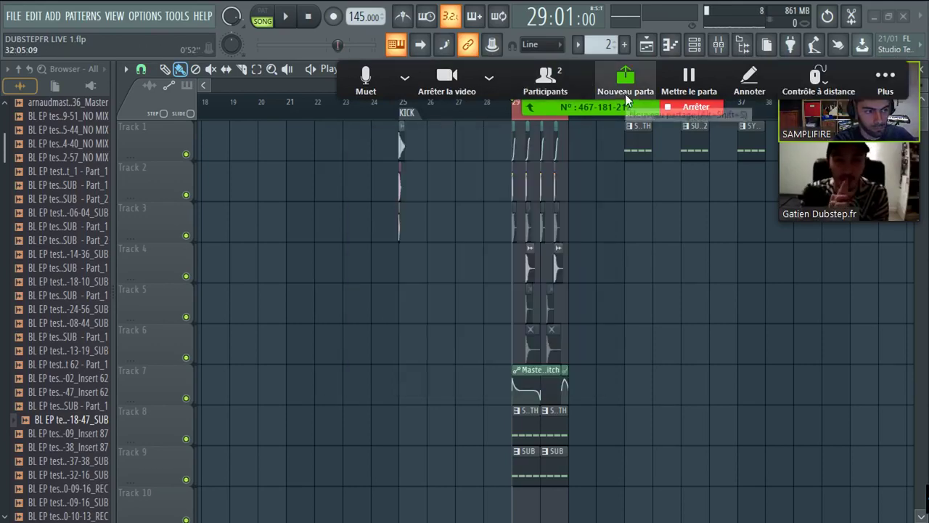
pyautogui.hotkey('alt', 'Tab')
pyautogui.press('Tab')
pyautogui.press('Tab')
pyautogui.press('Tab')
pyautogui.press('Tab')
pyautogui.press('Tab')
pyautogui.press('Tab')
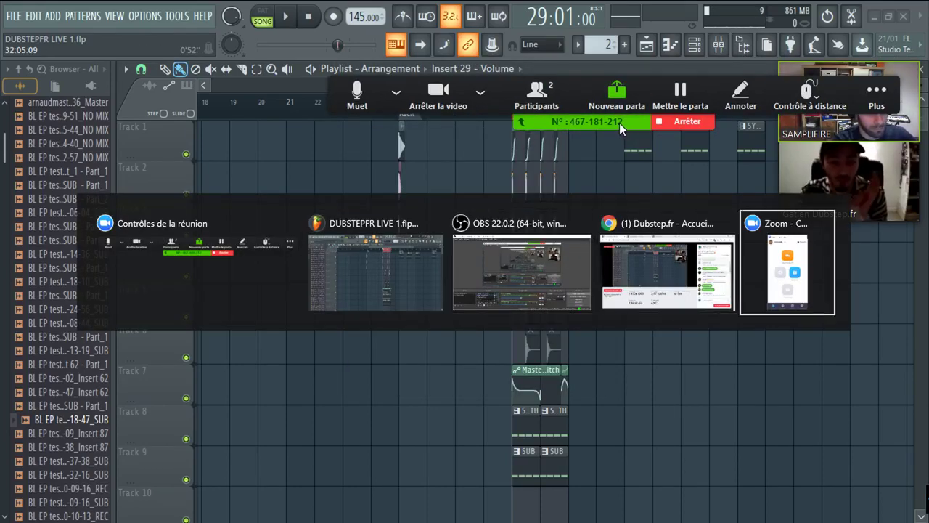
pyautogui.press('Tab')
pyautogui.press('Tab')
pyautogui.press('Tab')
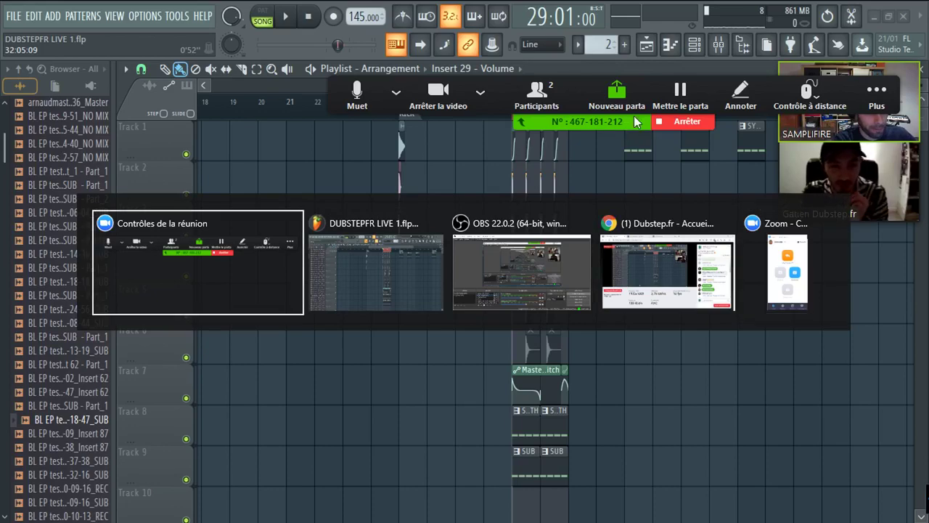
# - Copy the meeting URL from Zoom's Inviter dialog and bring Facebook up in Chrome
pyautogui.click(882, 98)
pyautogui.click(740, 147)
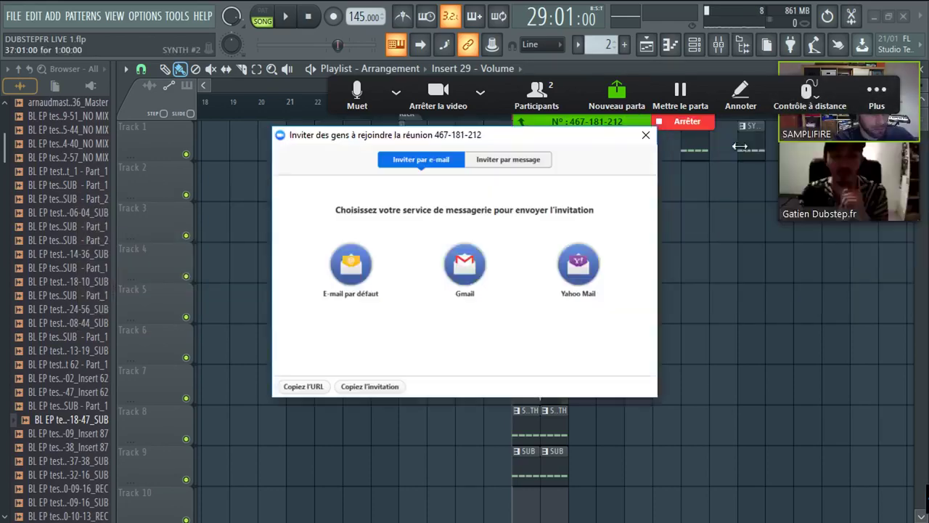
pyautogui.click(299, 386)
pyautogui.click(645, 135)
pyautogui.hotkey('alt', 'Tab')
pyautogui.press('Tab')
pyautogui.press('Tab')
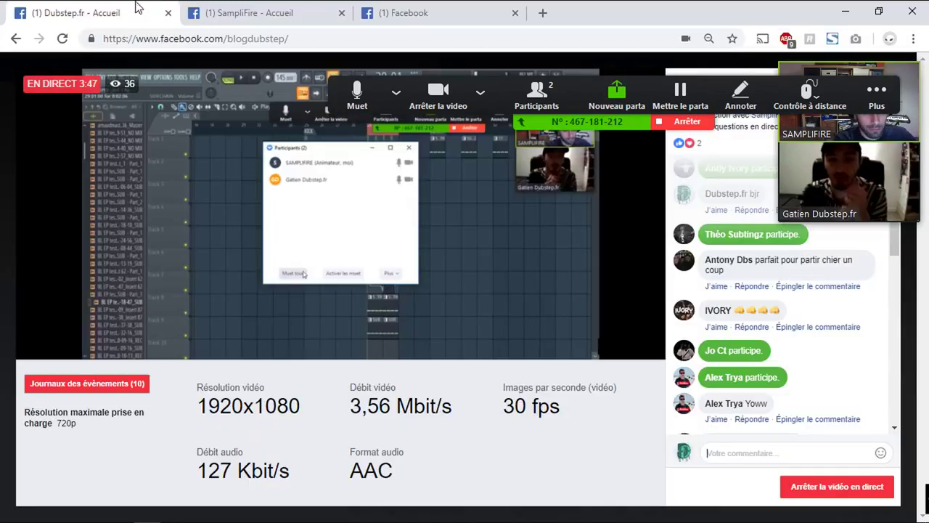
pyautogui.click(470, 12)
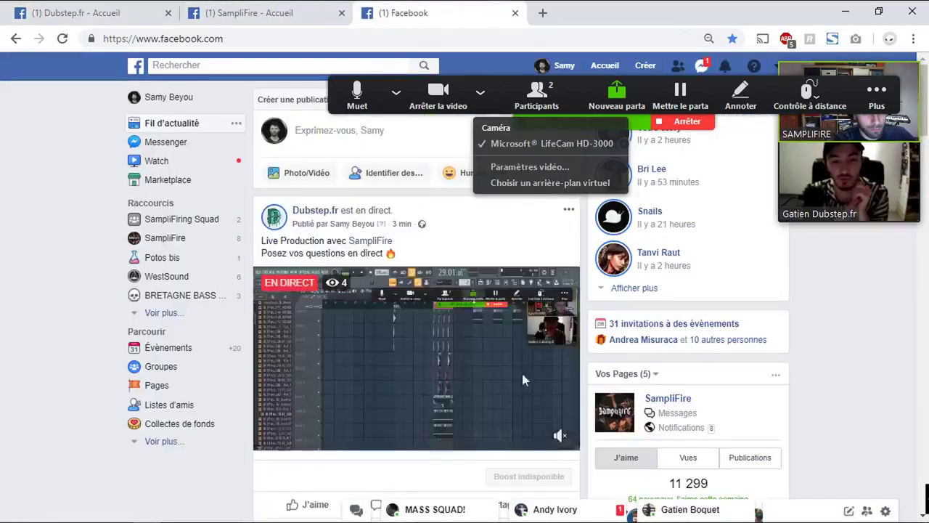
# - Paste and send the Zoom meeting link in the MASS SQUAD! group chat
pyautogui.scroll(-5, 436, 363)
pyautogui.click(446, 506)
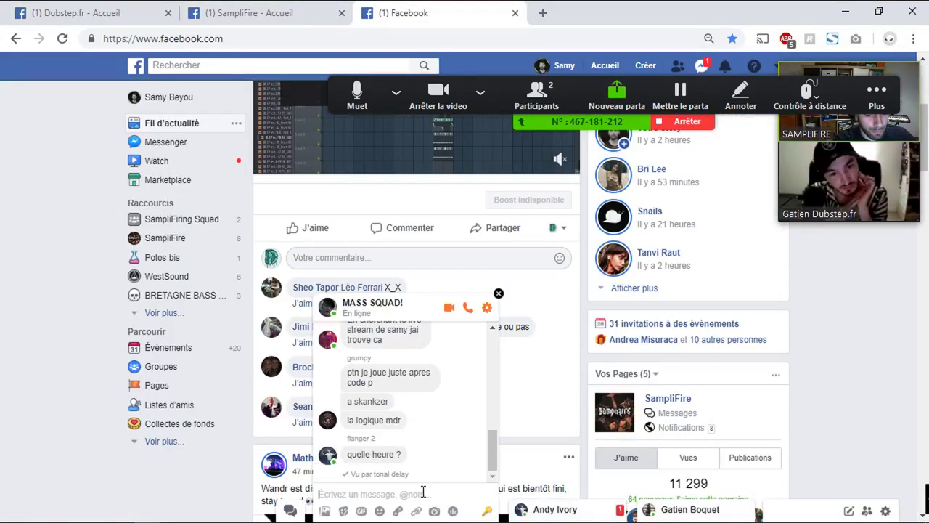
pyautogui.write('https://zoom.us/j/467181212')
pyautogui.press('Return')
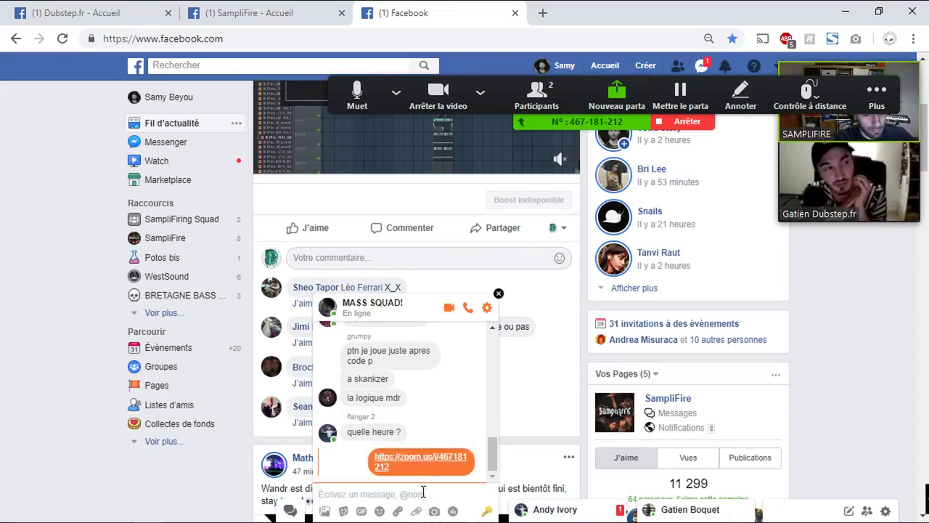
# - Send the message 'attendez avant 1sec' and switch back to FL Studio
pyautogui.write('attendez av')
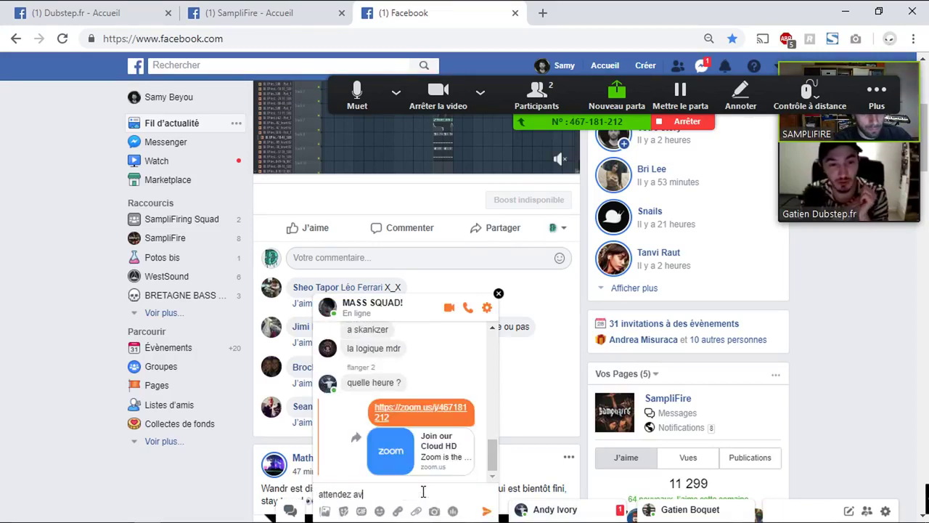
pyautogui.write('ant 1sec')
pyautogui.press('Return')
pyautogui.hotkey('alt', 'Tab')
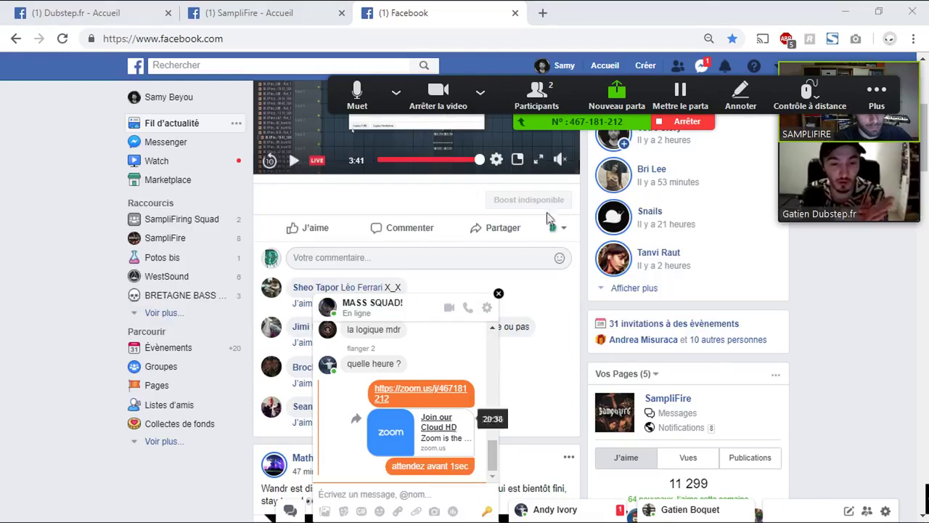
pyautogui.hotkey('alt', 'Tab')
pyautogui.hotkey('alt', 'Tab')
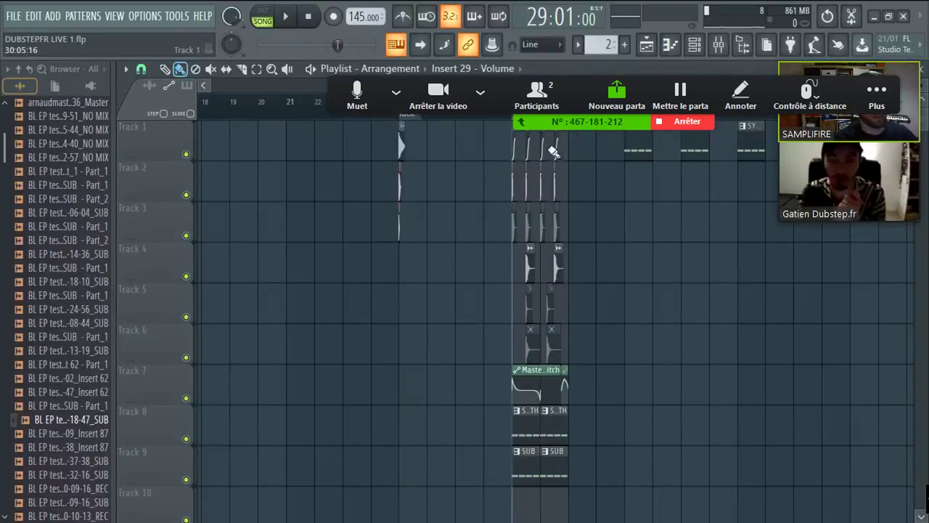
# - Drag the Zoom meeting toolbar up to the top screen edge and return to FL Studio
pyautogui.moveTo(576, 131); pyautogui.dragTo(601, 70)
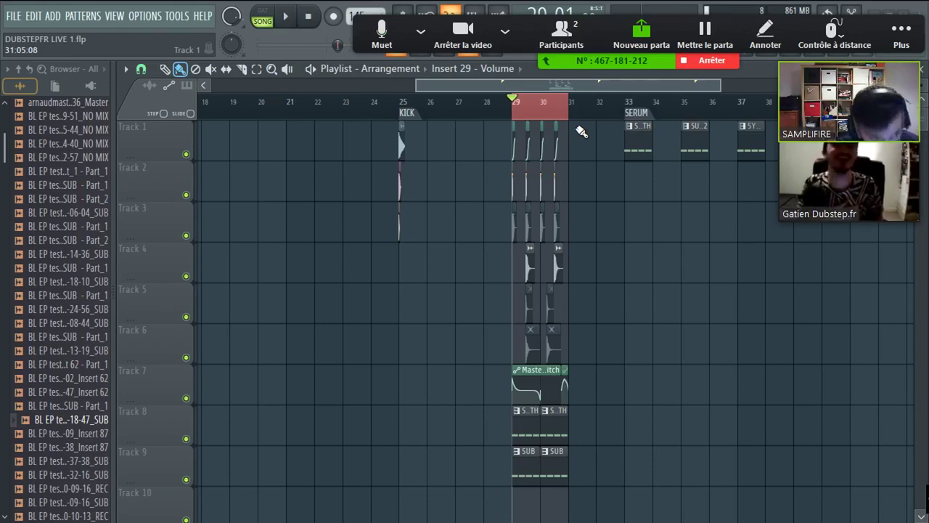
pyautogui.scroll(-3, 570, 86)
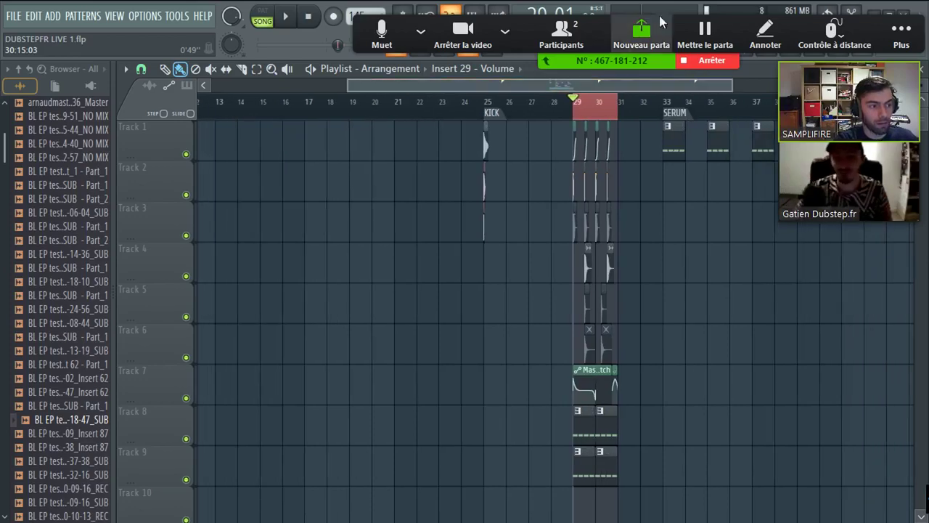
pyautogui.hotkey('alt', 'Tab')
pyautogui.press('Tab')
pyautogui.press('Tab')
pyautogui.press('Tab')
pyautogui.press('Tab')
pyautogui.press('Tab')
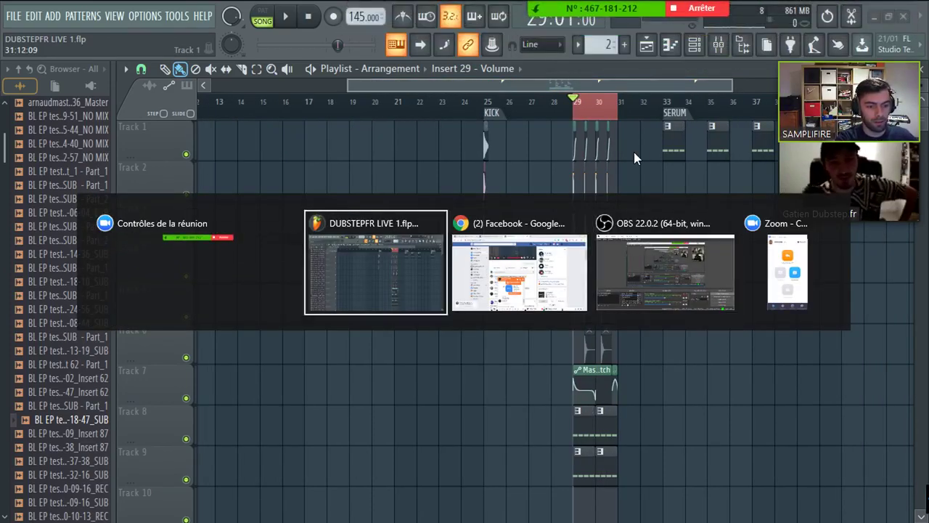
pyautogui.scroll(1, 608, 84)
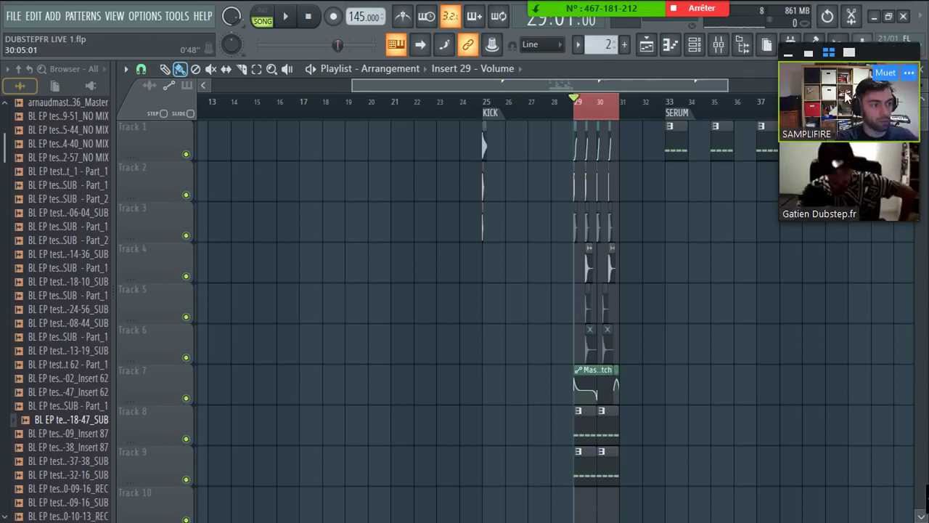
# - Cycle through the open windows, checking OBS, and end back on the FL Studio playlist
pyautogui.moveTo(840, 75)
pyautogui.hotkey('alt', 'Tab')
pyautogui.press('Tab')
pyautogui.press('Tab')
pyautogui.press('Tab')
pyautogui.press('Tab')
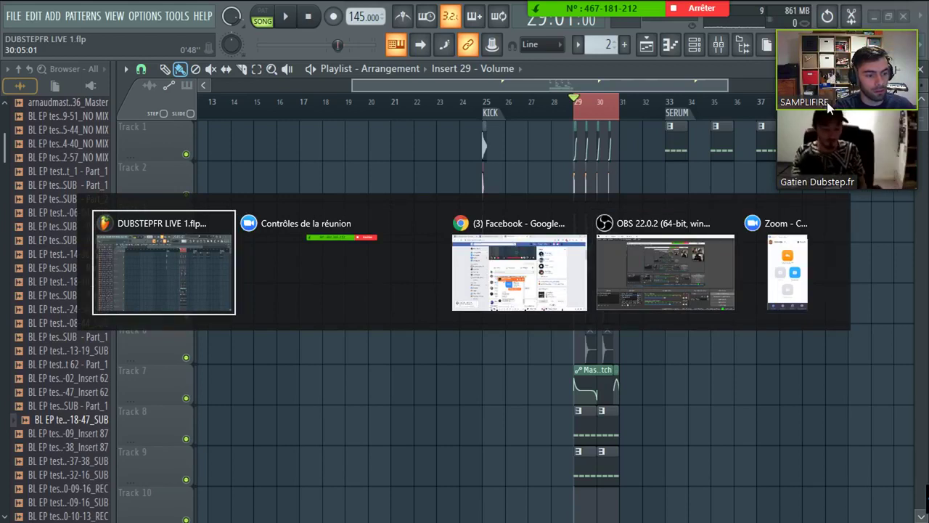
pyautogui.hotkey('alt', 'Tab')
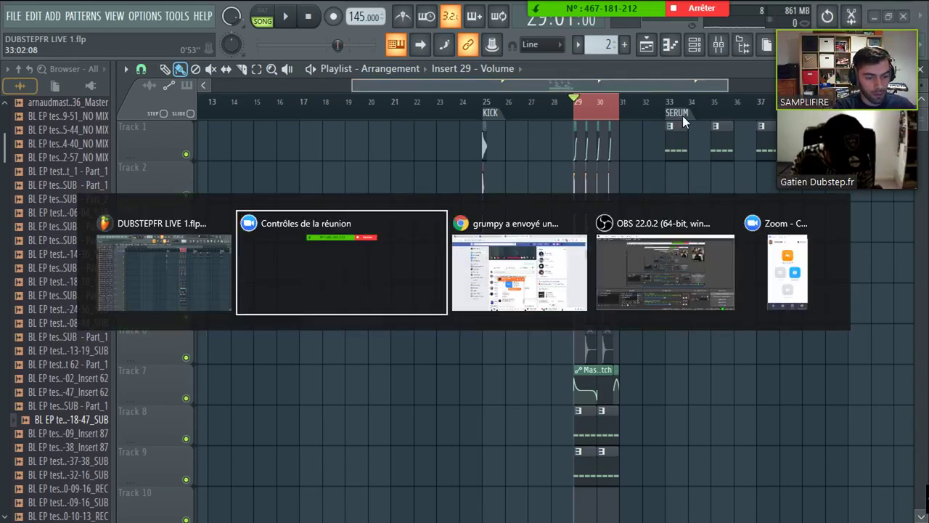
pyautogui.press('Tab')
pyautogui.press('Tab')
pyautogui.press('Tab')
pyautogui.press('Tab')
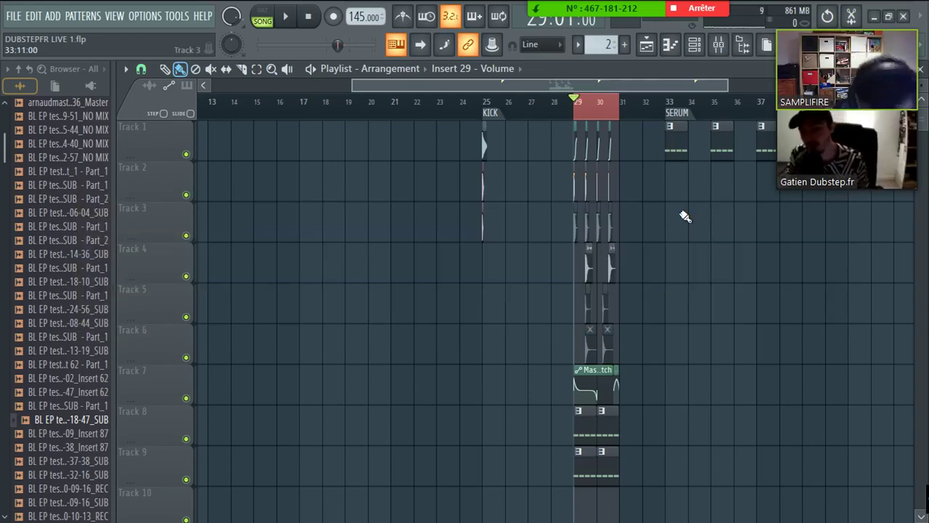
pyautogui.hotkey('alt', 'Tab')
pyautogui.hotkey('alt', 'Tab')
pyautogui.hotkey('alt', 'Tab')
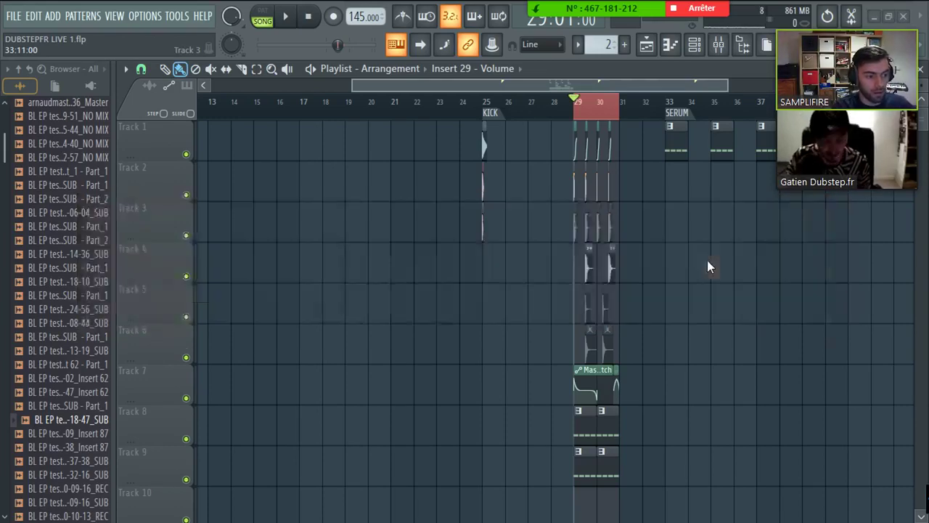
pyautogui.scroll(-1, 236, 403)
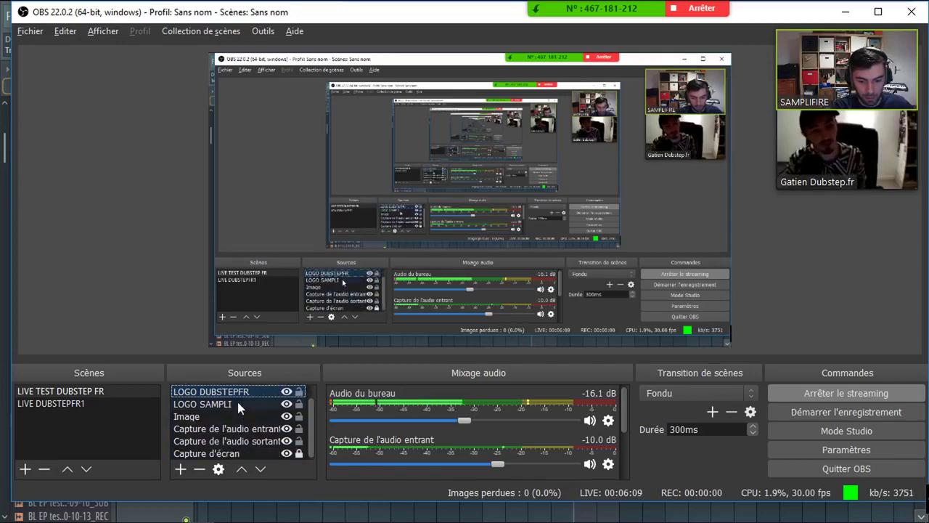
pyautogui.scroll(1, 237, 398)
pyautogui.hotkey('alt', 'Tab')
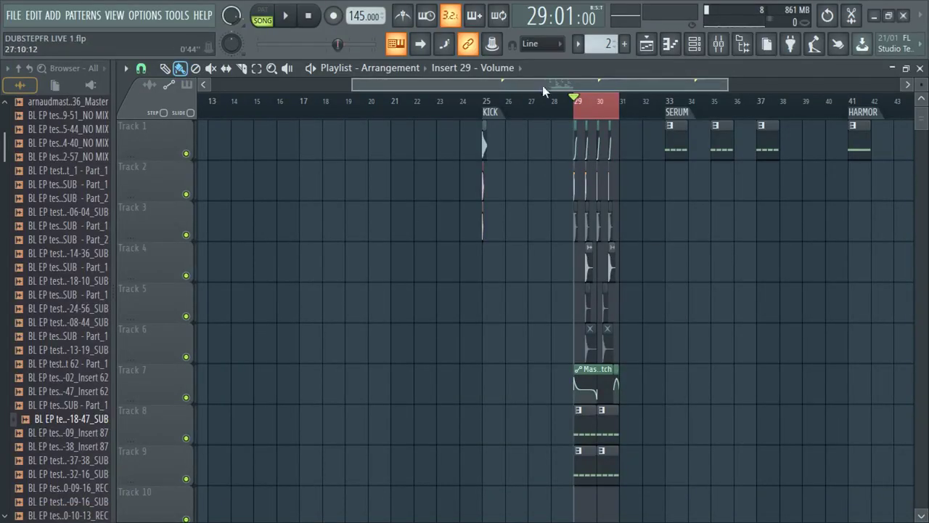
pyautogui.scroll(4, 543, 85)
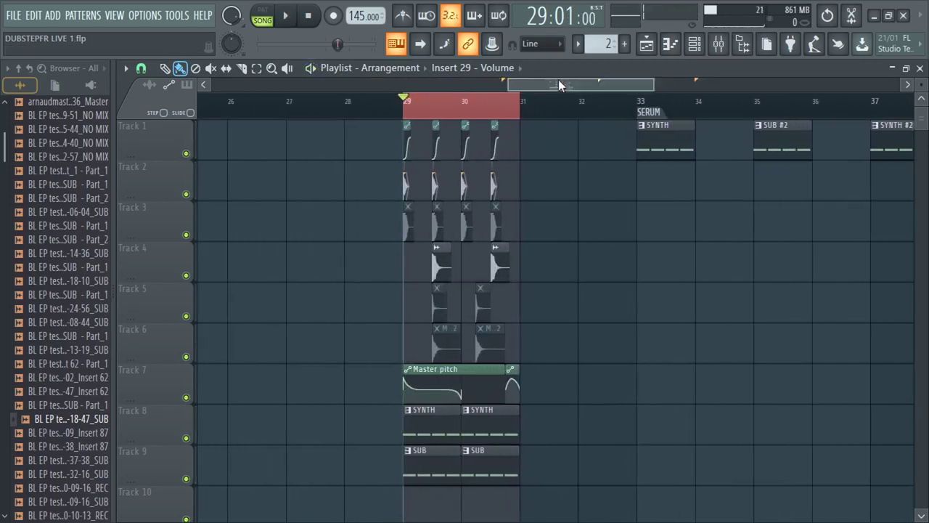
pyautogui.scroll(3, 558, 79)
pyautogui.scroll(-2, 449, 263)
pyautogui.press('space')
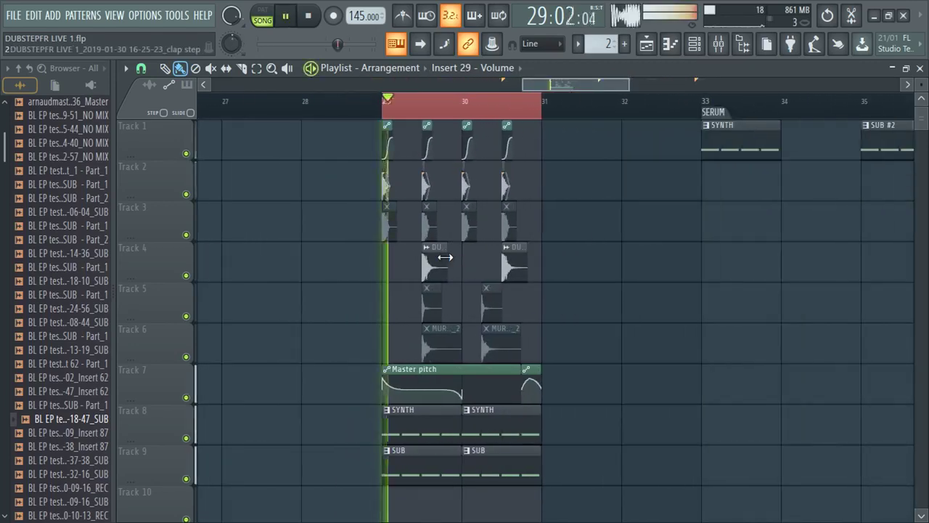
pyautogui.press('space')
pyautogui.press('space')
pyautogui.press('space')
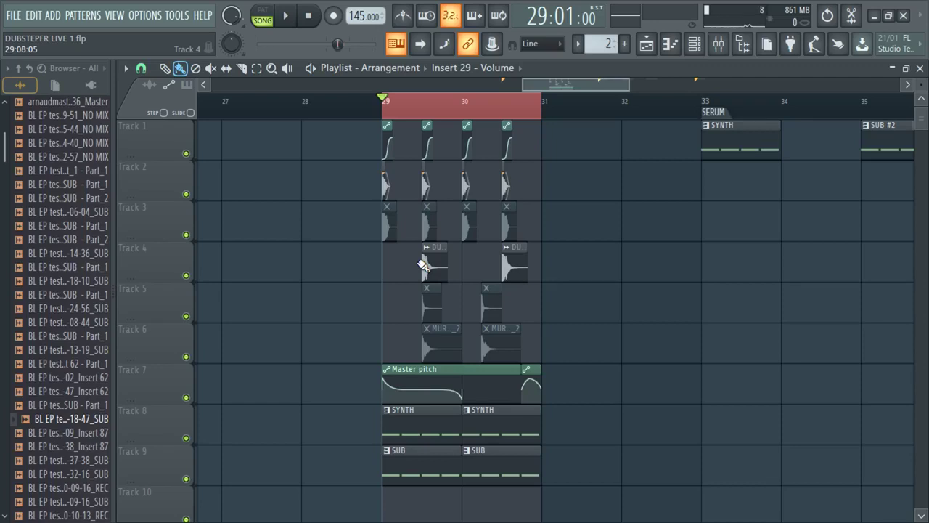
pyautogui.scroll(-3, 599, 73)
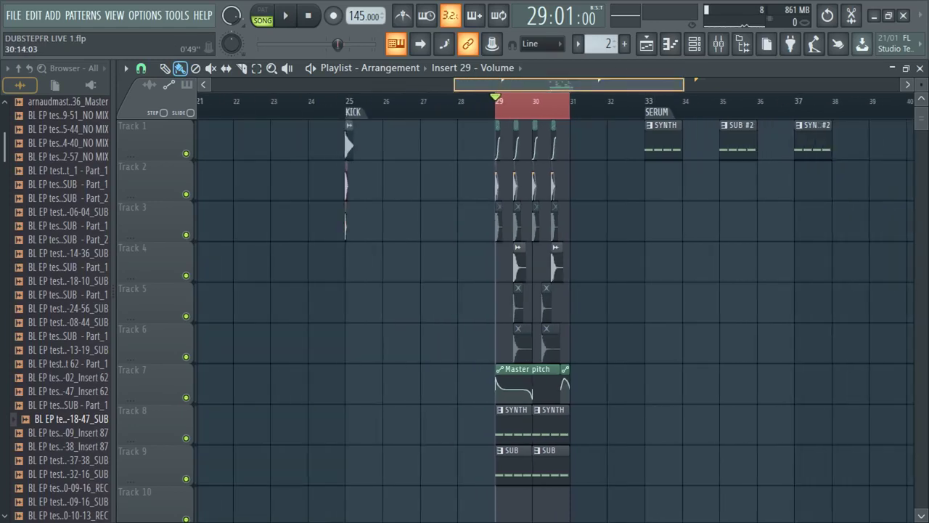
# - Set the playback position to bar 25 and zoom in on the 808 clip there
pyautogui.click(349, 101)
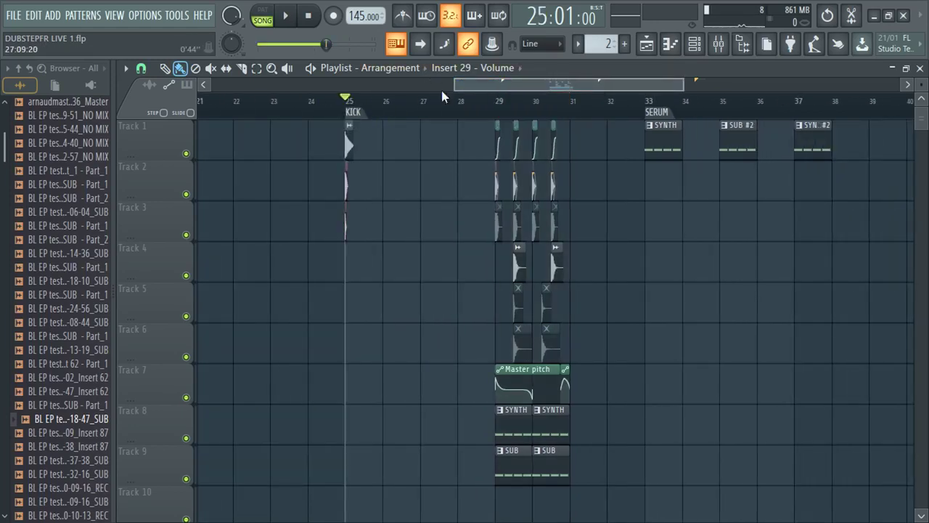
pyautogui.scroll(3, 533, 85)
pyautogui.scroll(3, 508, 84)
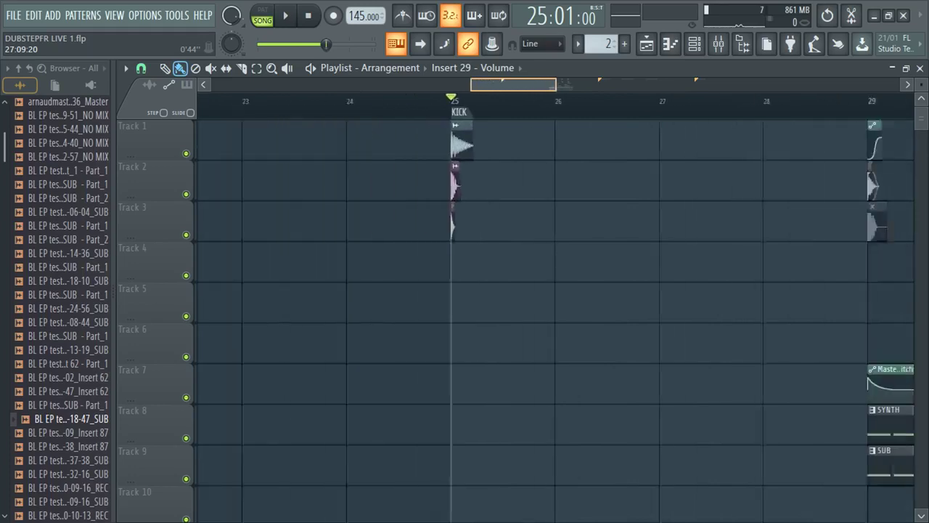
pyautogui.scroll(1, 452, 213)
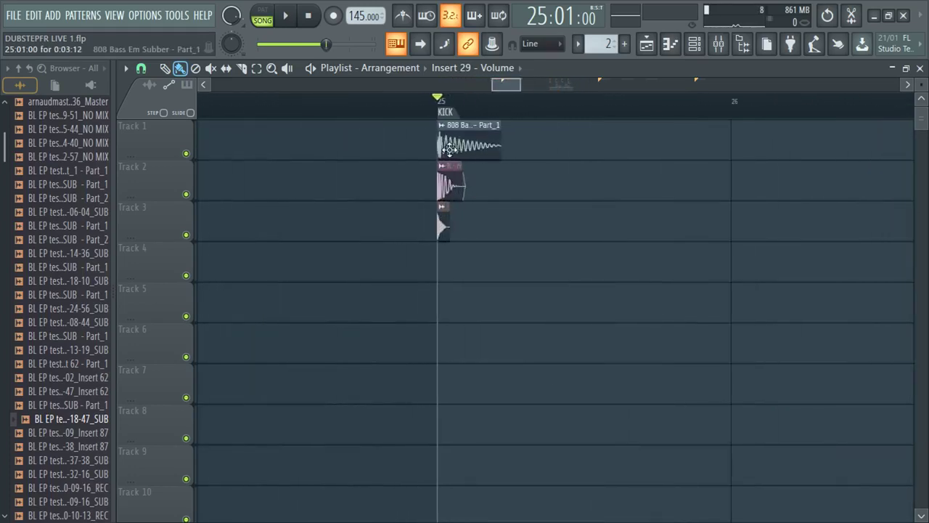
pyautogui.scroll(-2, 508, 210)
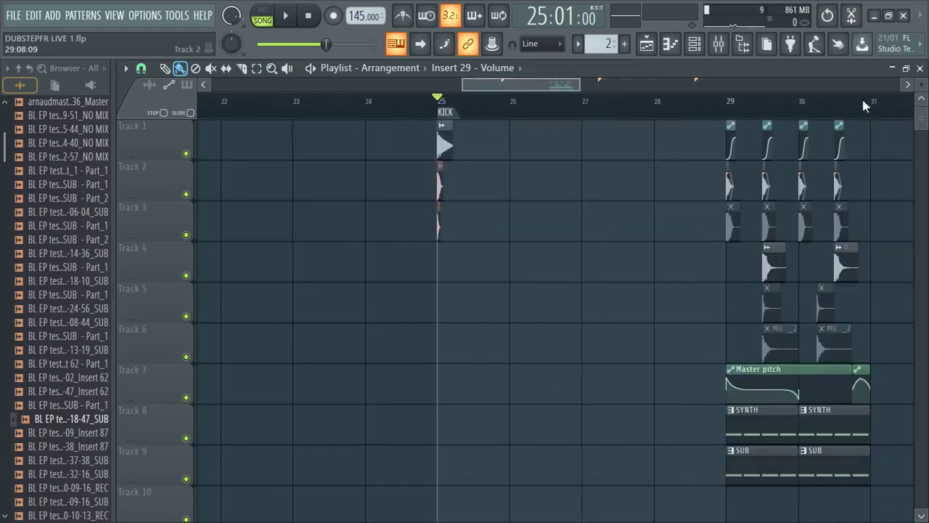
pyautogui.scroll(-2, 365, 152)
pyautogui.scroll(3, 527, 147)
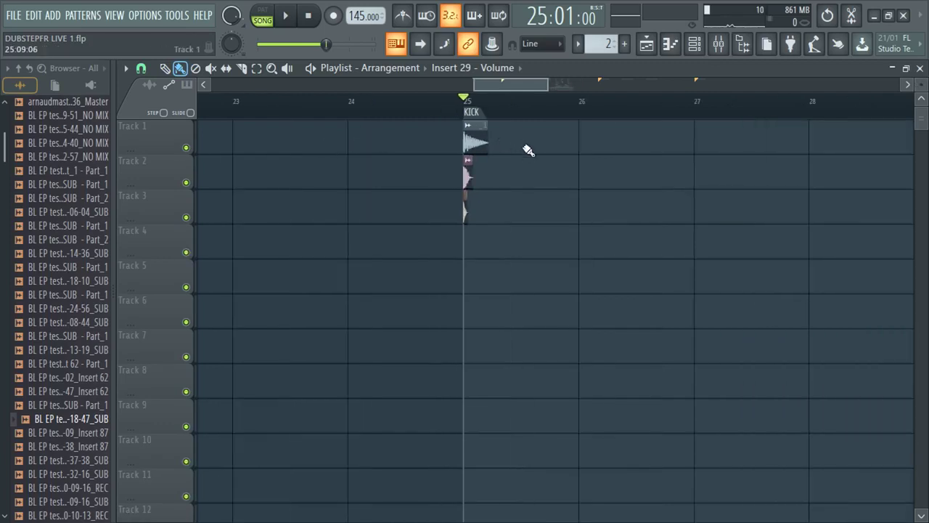
pyautogui.scroll(-1, 395, 152)
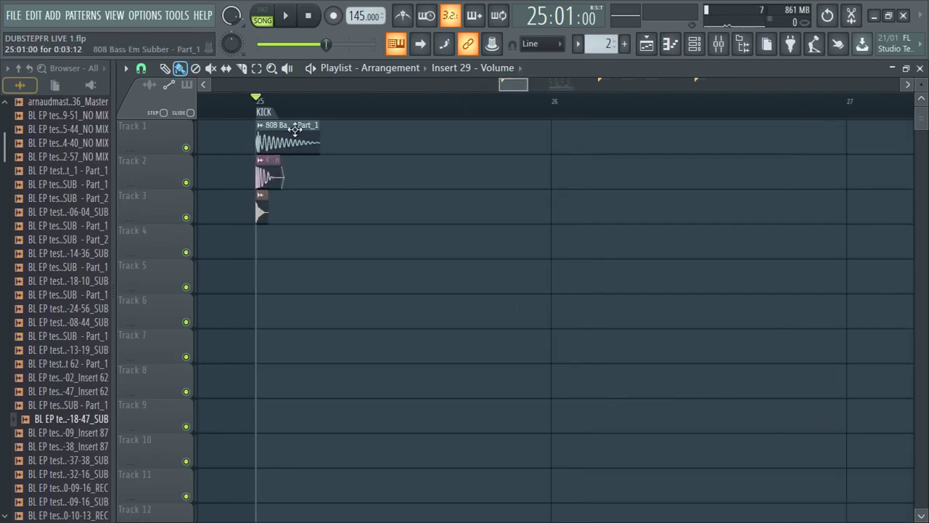
pyautogui.moveTo(281, 131); pyautogui.dragTo(235, 145)
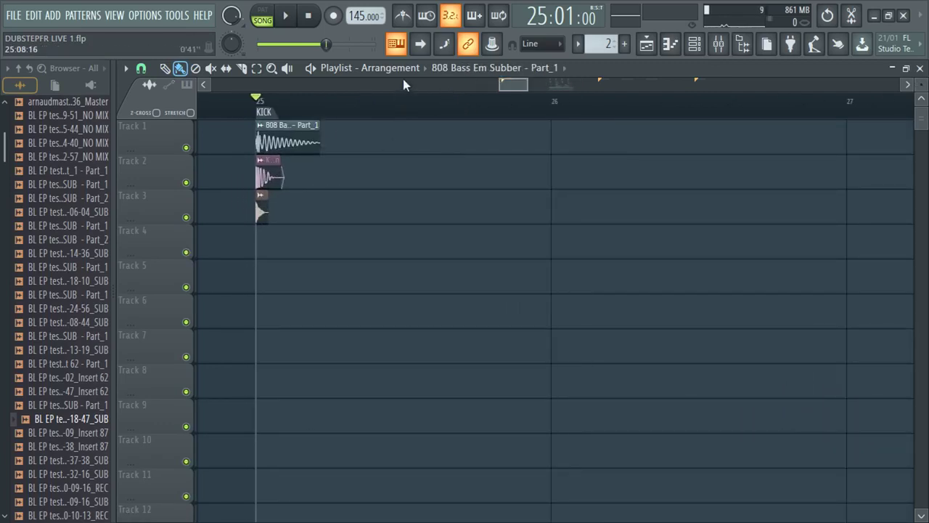
pyautogui.scroll(-2, 403, 79)
pyautogui.scroll(2, 536, 170)
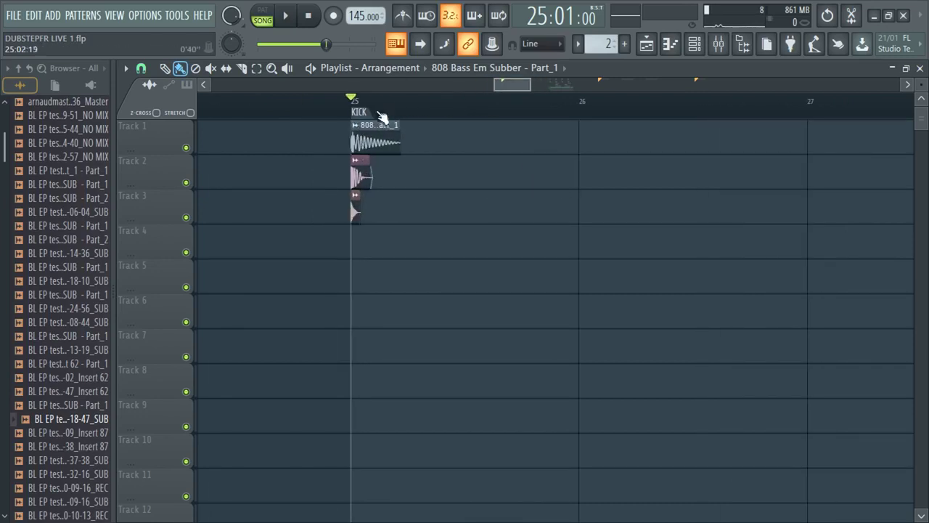
pyautogui.scroll(2, 452, 83)
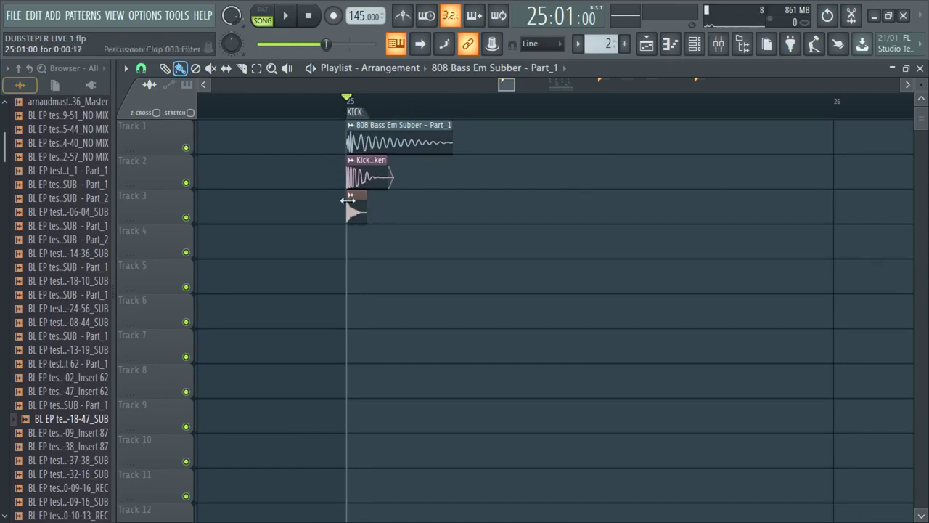
# - Collapse the Browser to its top-level folders, widen it, and expand PACKS > Packs
pyautogui.click(22, 83)
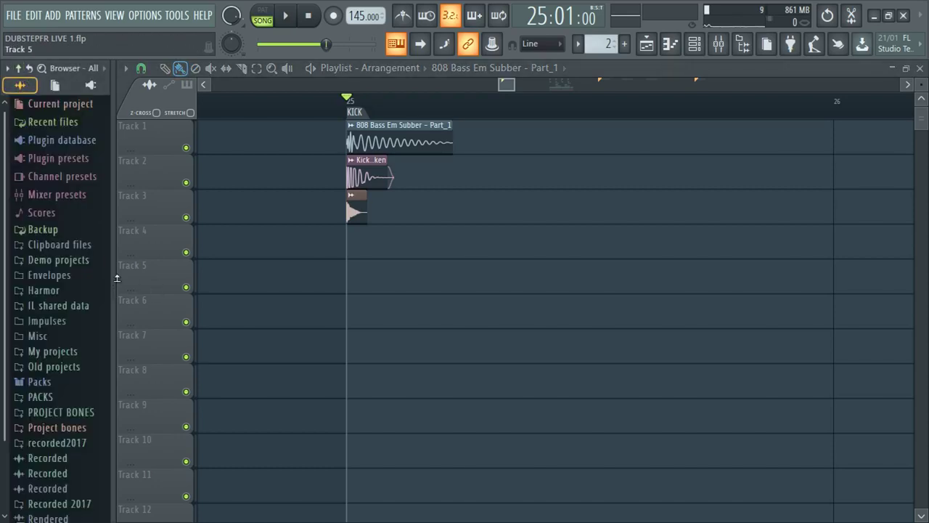
pyautogui.moveTo(115, 279); pyautogui.dragTo(142, 283)
pyautogui.scroll(-3, 80, 394)
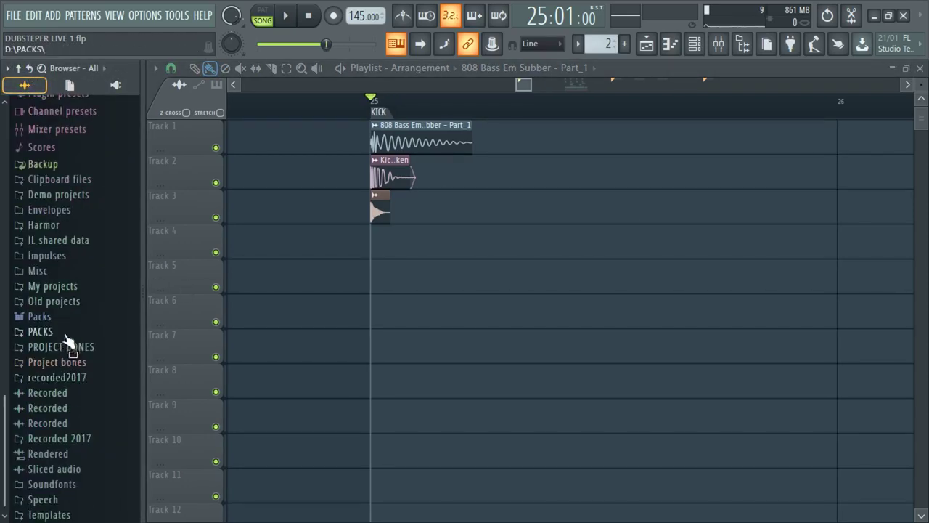
pyautogui.click(63, 334)
pyautogui.click(85, 392)
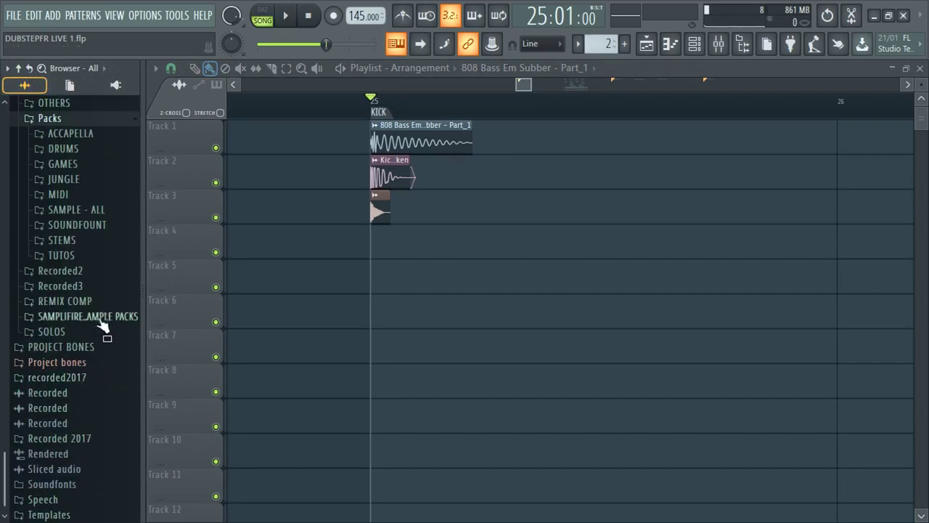
pyautogui.click(101, 316)
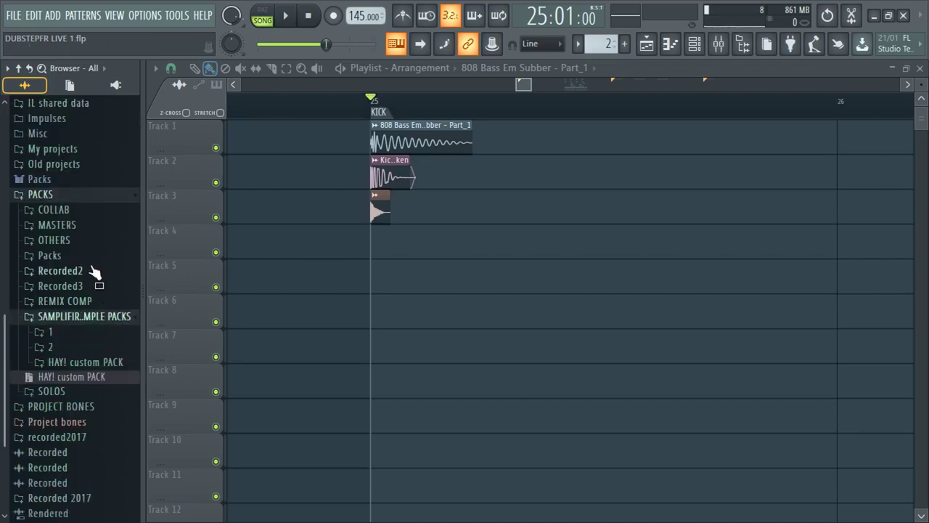
pyautogui.scroll(3, 76, 232)
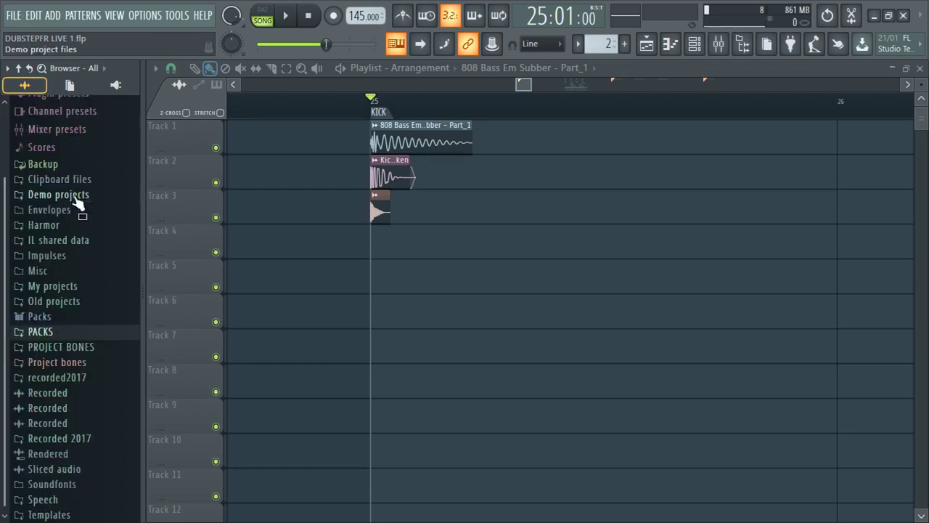
pyautogui.scroll(-2, 74, 412)
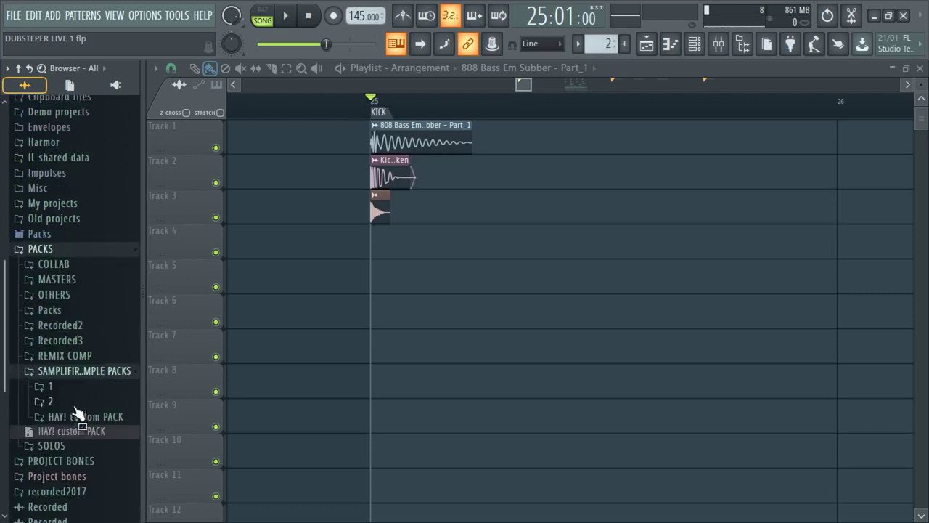
# - Expand the DRUMS pack holding 808s, Claps and Kick Drums, then solo Track 1
pyautogui.click(71, 312)
pyautogui.click(73, 341)
pyautogui.scroll(-18, 87, 348)
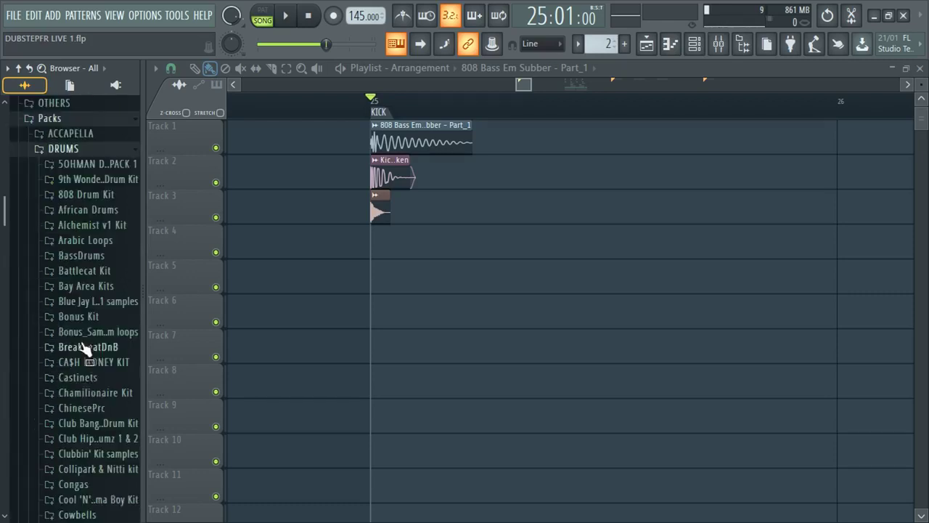
pyautogui.moveTo(95, 380); pyautogui.dragTo(127, 385)
pyautogui.click(127, 385)
pyautogui.scroll(-7, 114, 414)
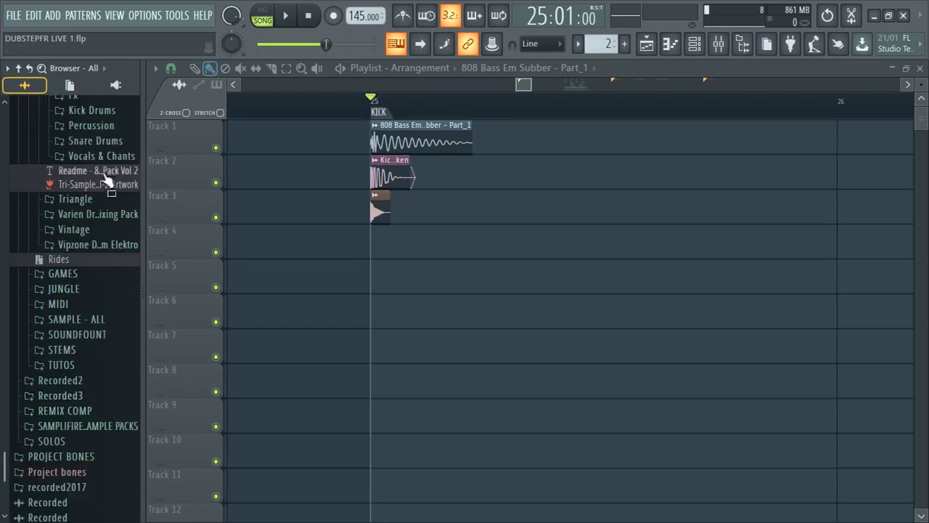
pyautogui.scroll(5, 120, 251)
pyautogui.rightClick(216, 147)
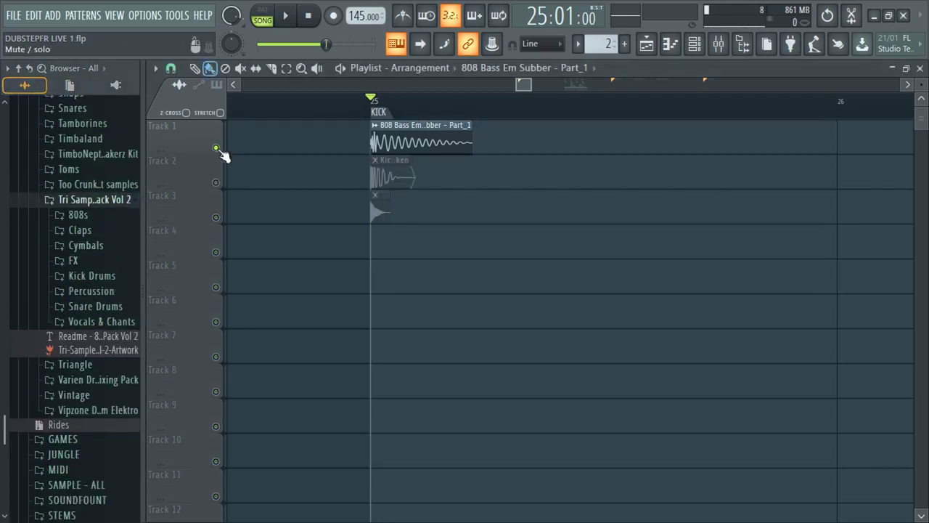
# - Play the soloed 808 on Track 1, then solo and play the kick on Track 2
pyautogui.press('space')
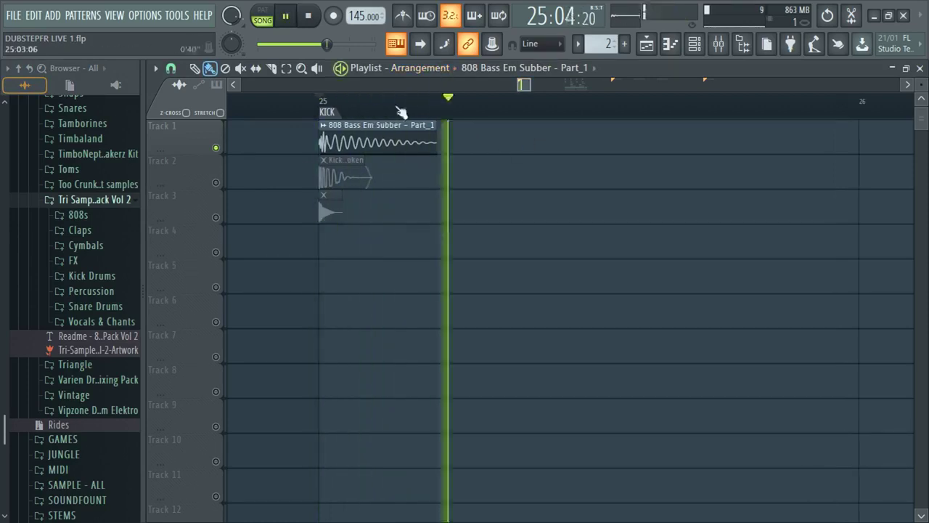
pyautogui.press('space')
pyautogui.rightClick(216, 182)
pyautogui.scroll(2, 313, 230)
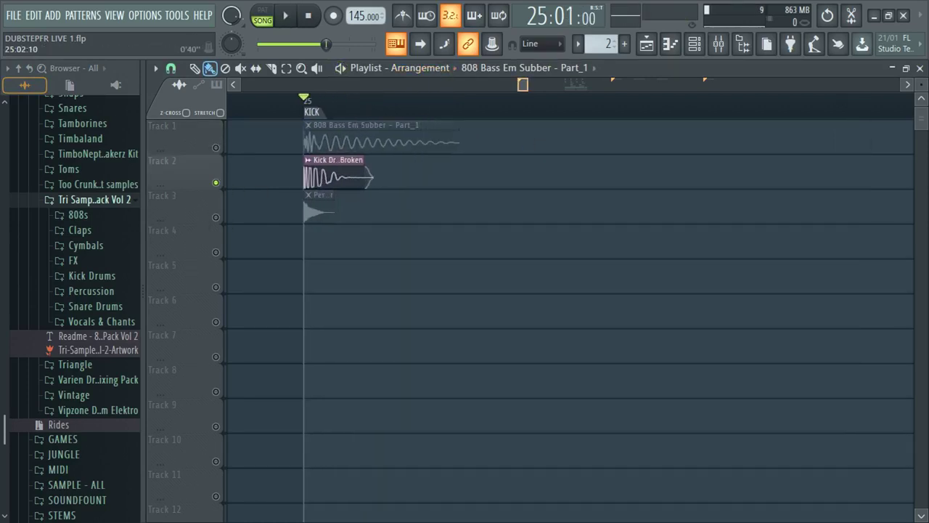
pyautogui.press('space')
pyautogui.press('space')
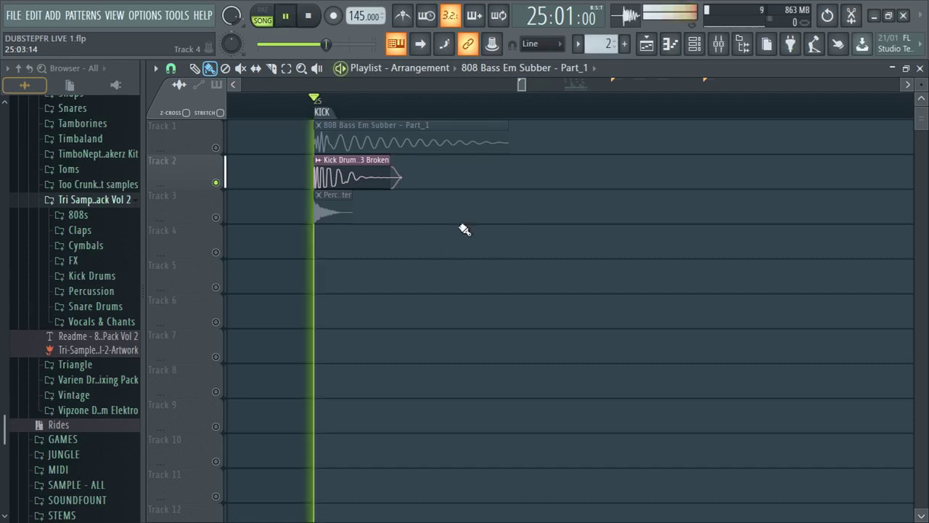
# - Solo and play the percussion on Track 3, then unmute the kick and 808 tracks
pyautogui.rightClick(217, 218)
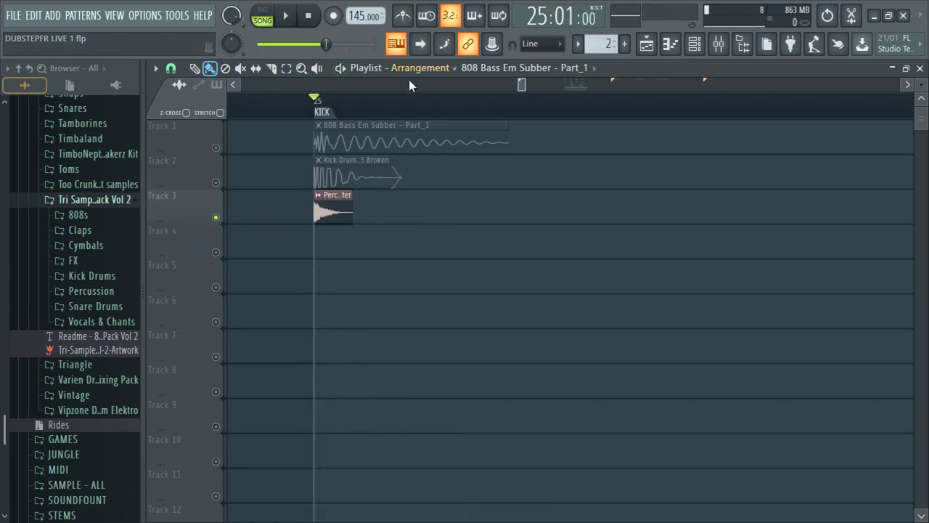
pyautogui.scroll(1, 409, 85)
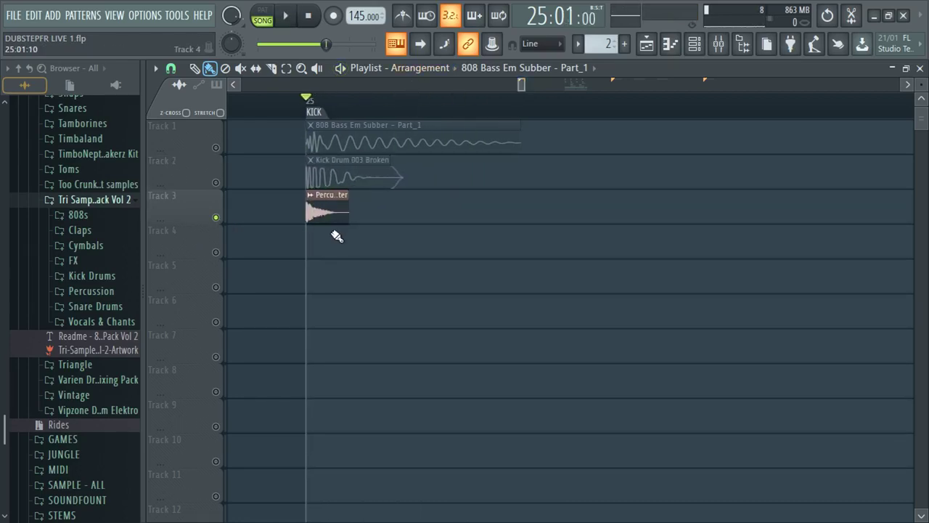
pyautogui.press('space')
pyautogui.press('space')
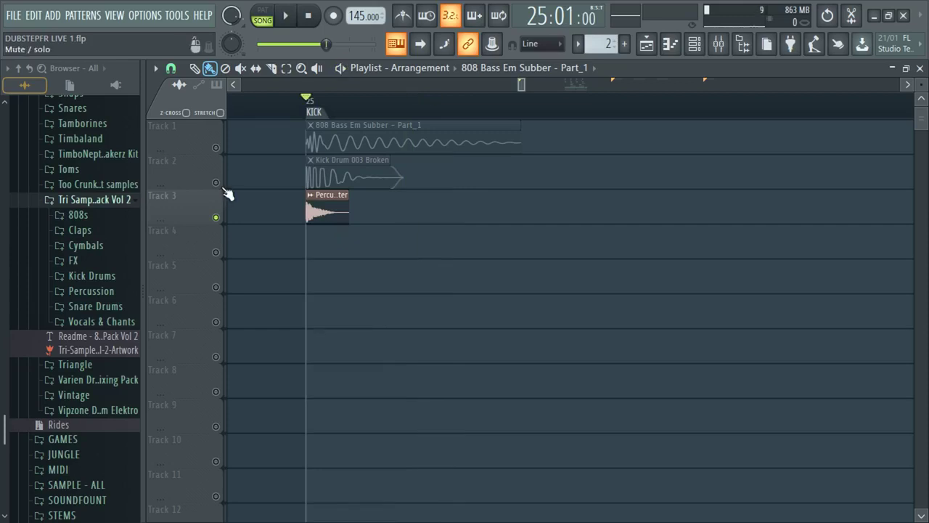
pyautogui.click(216, 182)
pyautogui.click(216, 148)
pyautogui.scroll(-2, 356, 79)
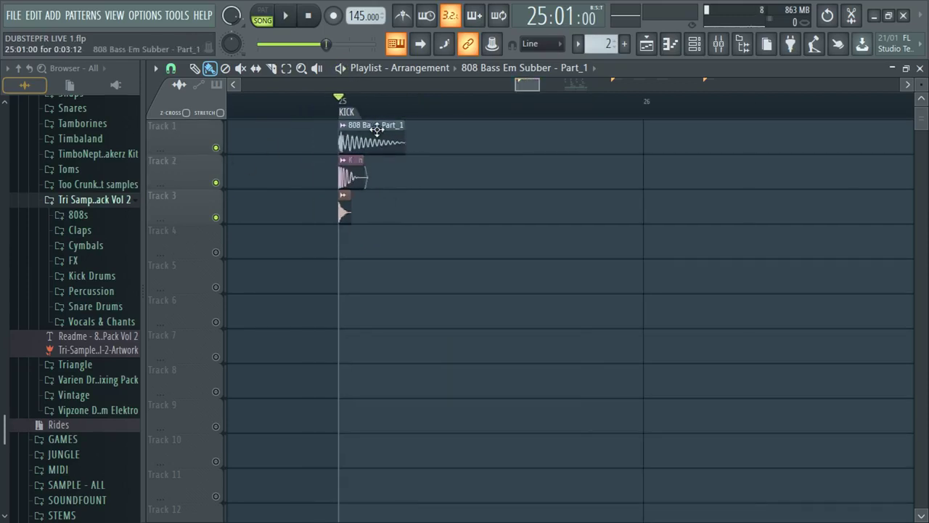
# - Open the Mixer on the KICK TRY insert and show its Fruity parametric EQ 2
pyautogui.doubleClick(374, 127)
pyautogui.doubleClick(554, 164)
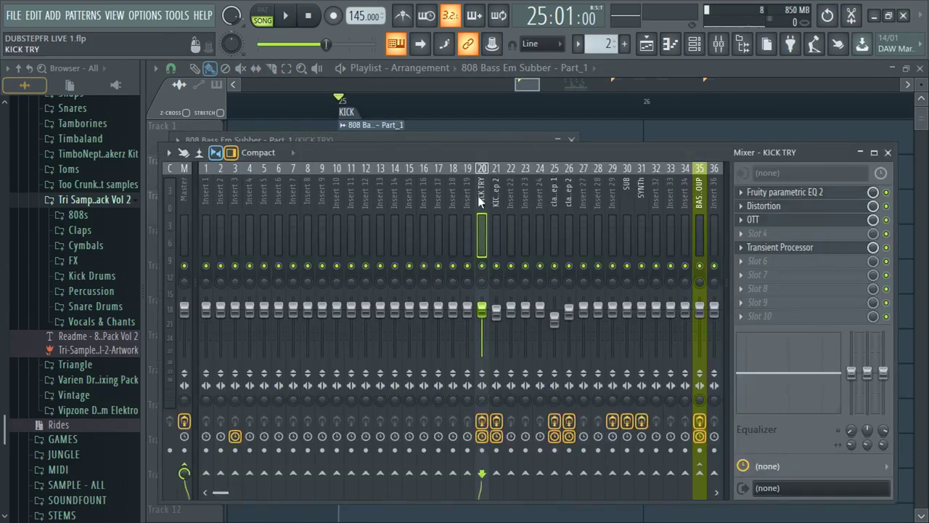
pyautogui.moveTo(303, 155); pyautogui.dragTo(343, 173)
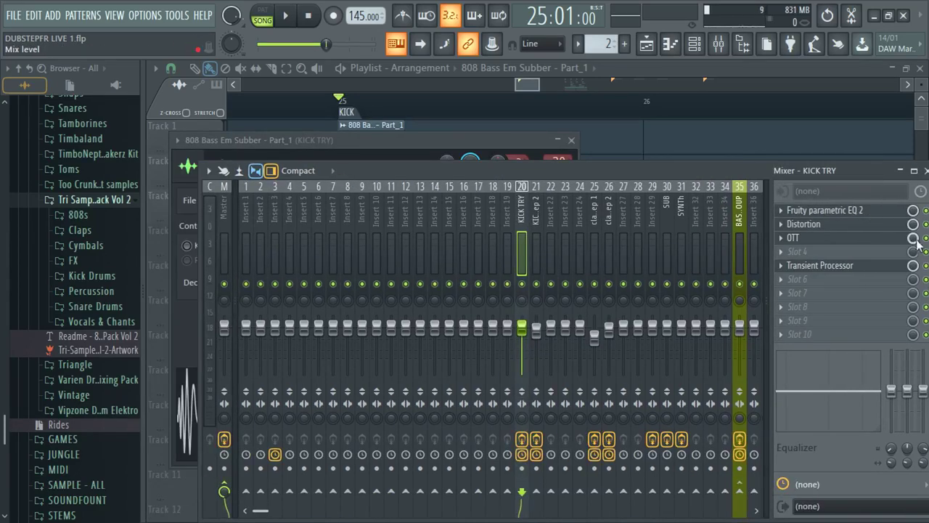
pyautogui.click(803, 224)
pyautogui.click(825, 209)
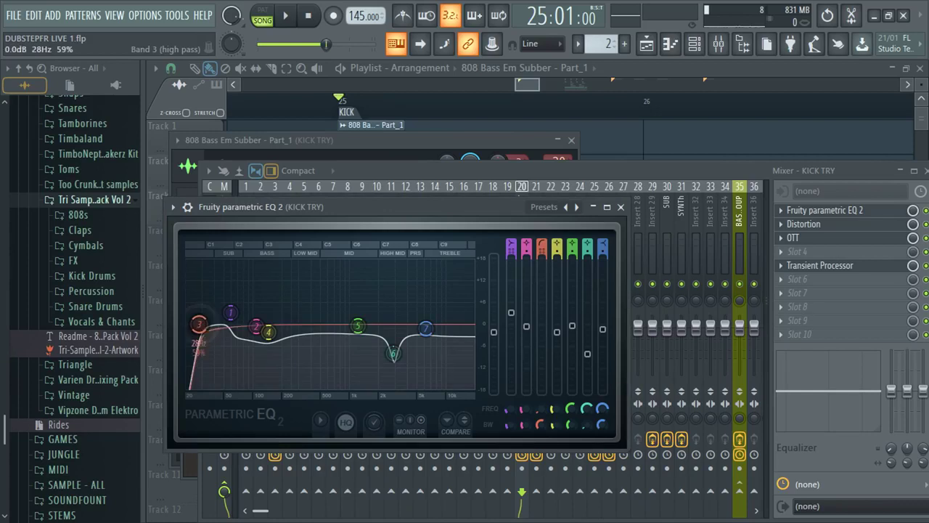
# - Nudge EQ band 1 to about 60 Hz and audition the kick, then show the Distortion
pyautogui.moveTo(235, 319); pyautogui.dragTo(233, 310)
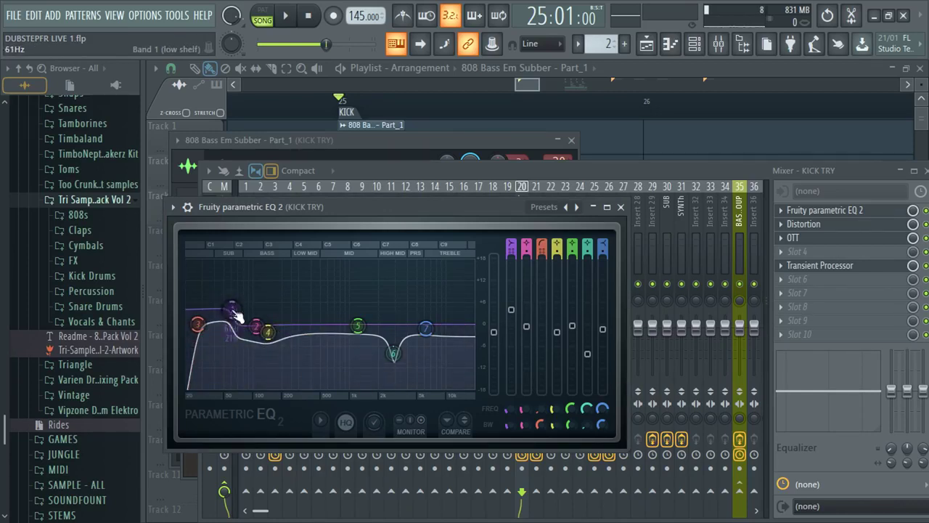
pyautogui.press('space')
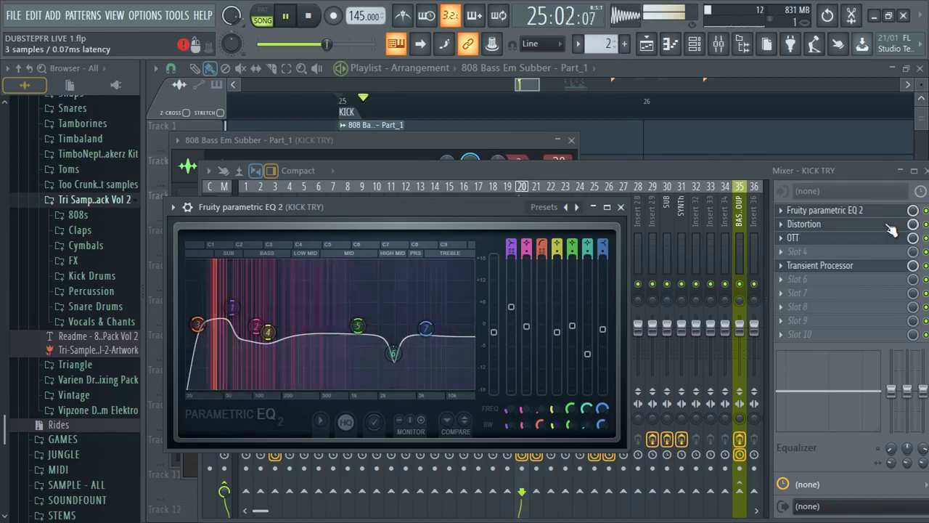
pyautogui.press('space')
pyautogui.click(891, 237)
pyautogui.click(892, 224)
# - Reposition and resize the Distortion window, raise its Drive, and play the kick
pyautogui.moveTo(269, 202); pyautogui.dragTo(293, 89)
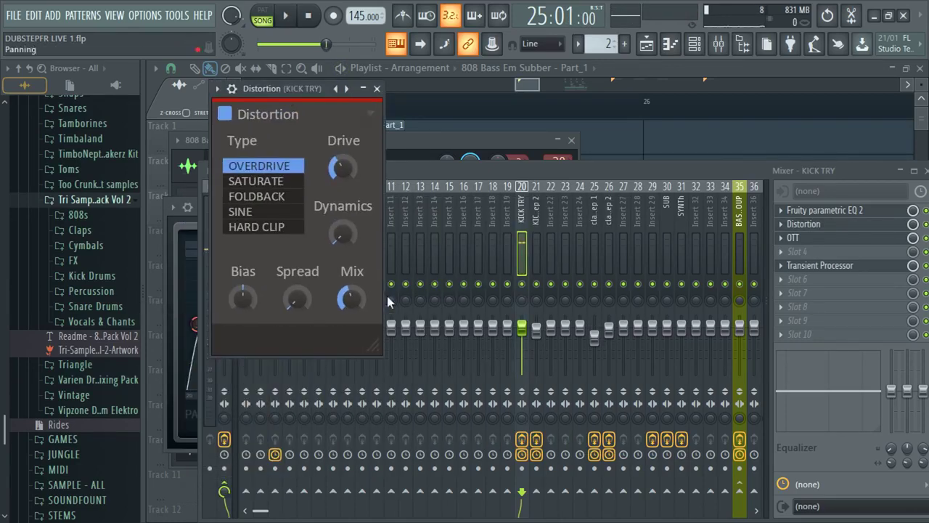
pyautogui.moveTo(375, 347); pyautogui.dragTo(350, 299)
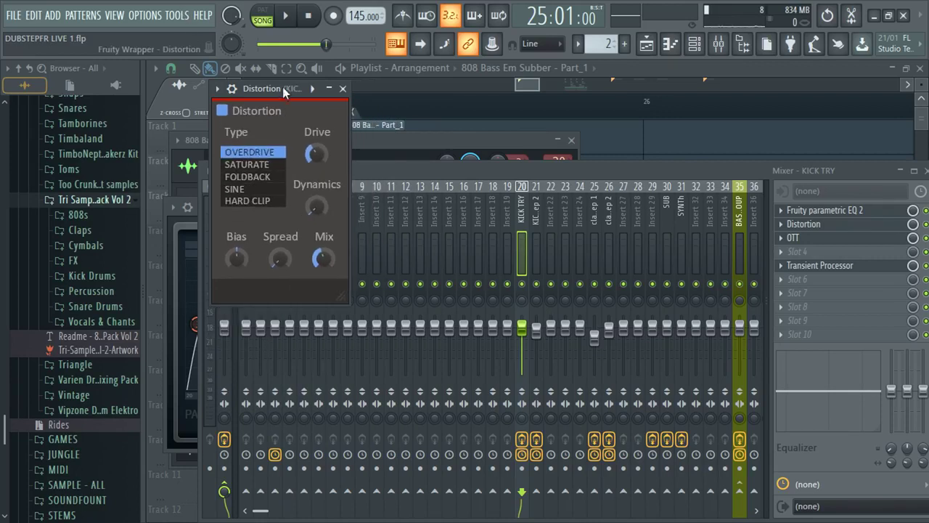
pyautogui.moveTo(264, 89); pyautogui.dragTo(315, 160)
pyautogui.moveTo(367, 225)
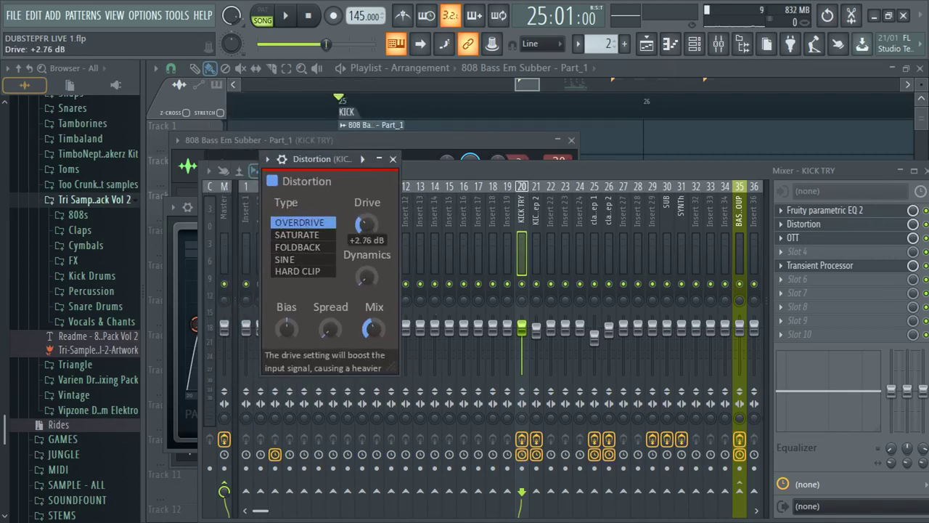
pyautogui.moveTo(367, 225); pyautogui.dragTo(369, 222)
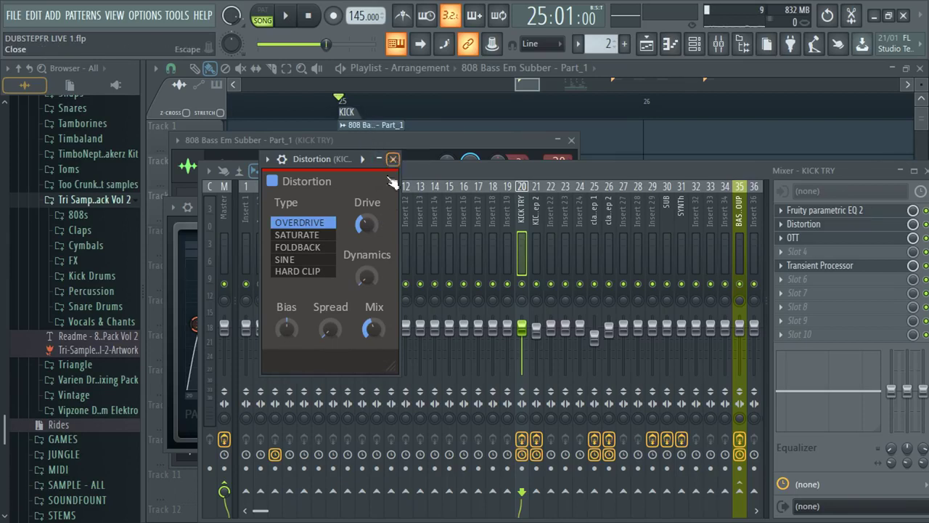
pyautogui.click(926, 226)
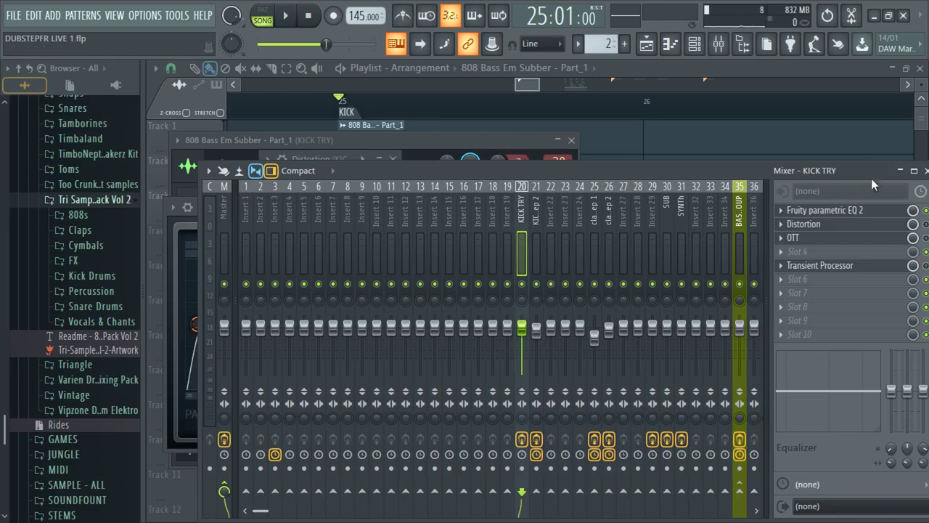
pyautogui.press('space')
pyautogui.press('space')
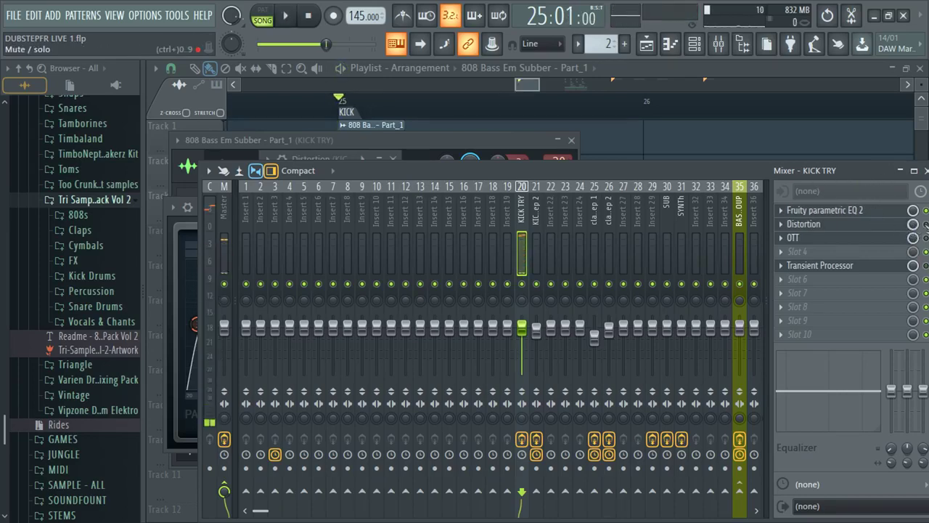
# - Set the Distortion mix to 91% and Drive to +4.17 dB while auditioning the kick
pyautogui.click(793, 237)
pyautogui.click(803, 223)
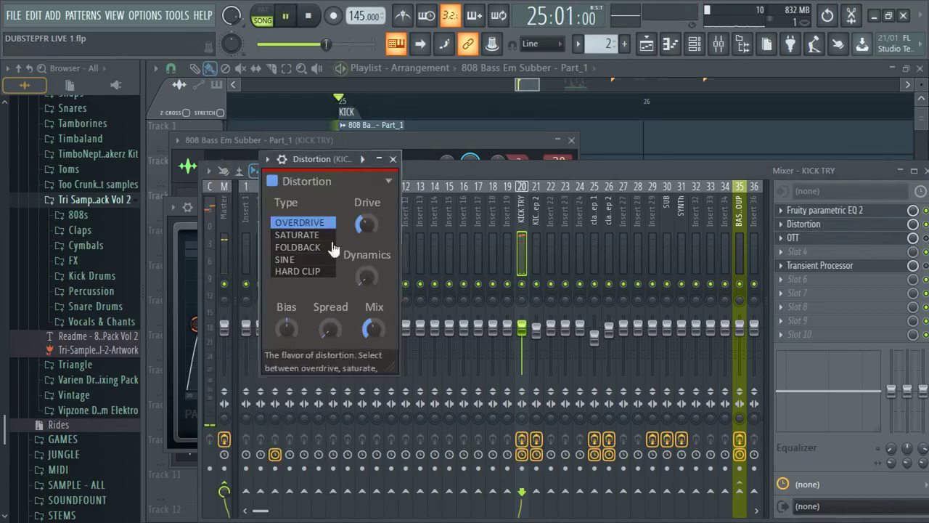
pyautogui.press('space')
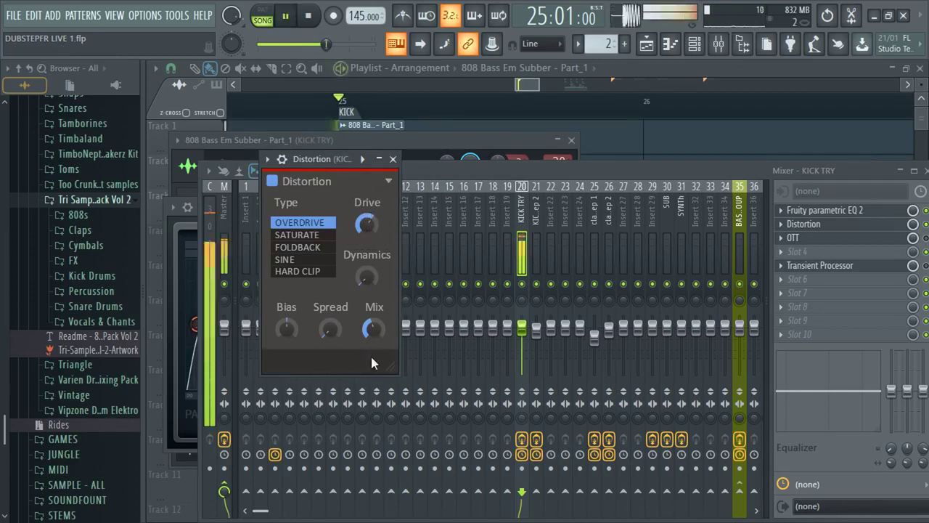
pyautogui.moveTo(373, 328); pyautogui.dragTo(373, 335)
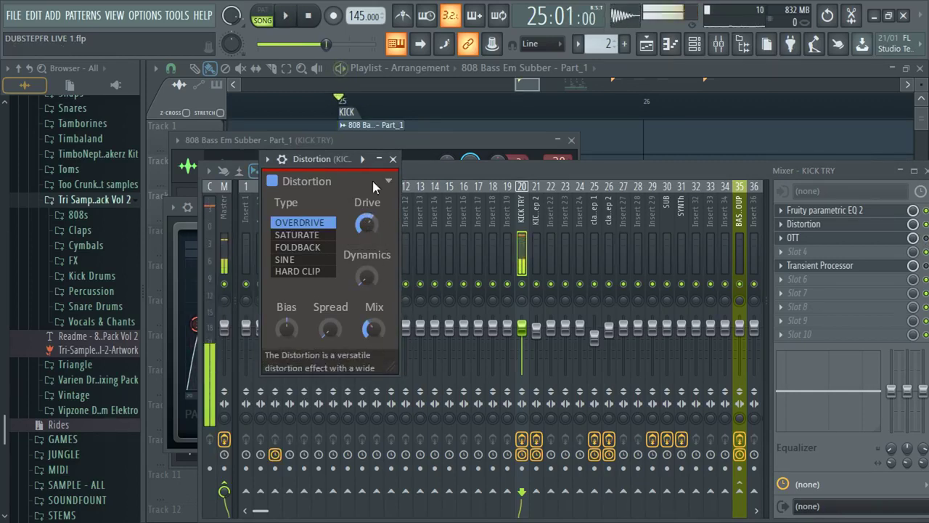
pyautogui.press('space')
pyautogui.click(366, 225)
pyautogui.click(918, 230)
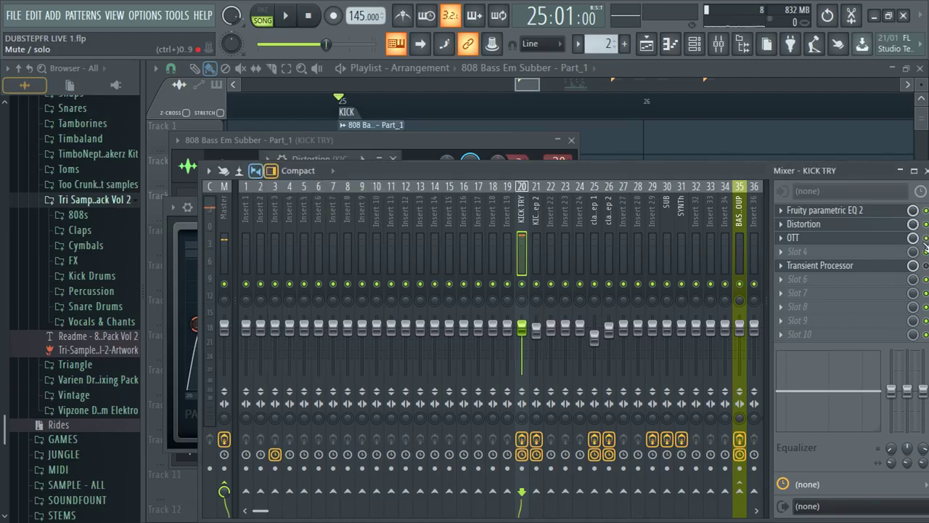
pyautogui.click(820, 265)
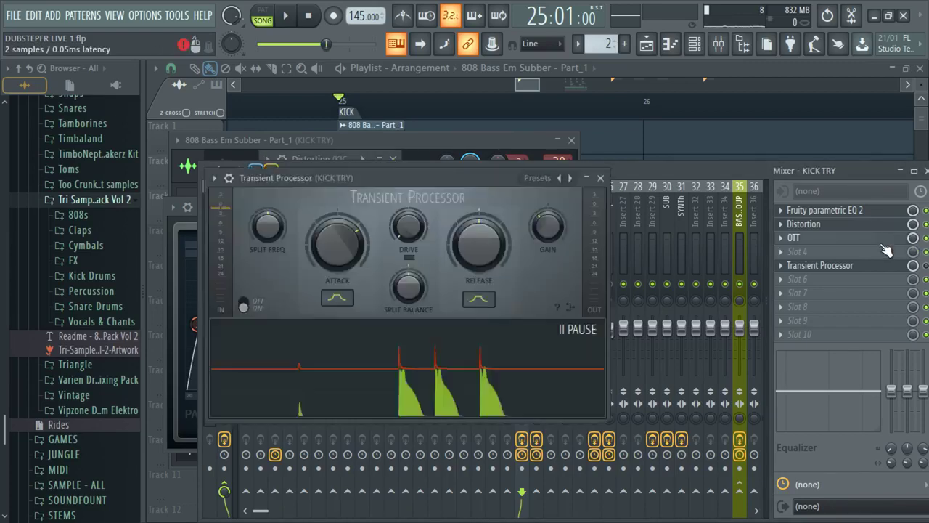
# - Open OTT on KICK TRY, move its window up, and adjust the Depth knob
pyautogui.click(794, 237)
pyautogui.moveTo(298, 191); pyautogui.dragTo(359, 89)
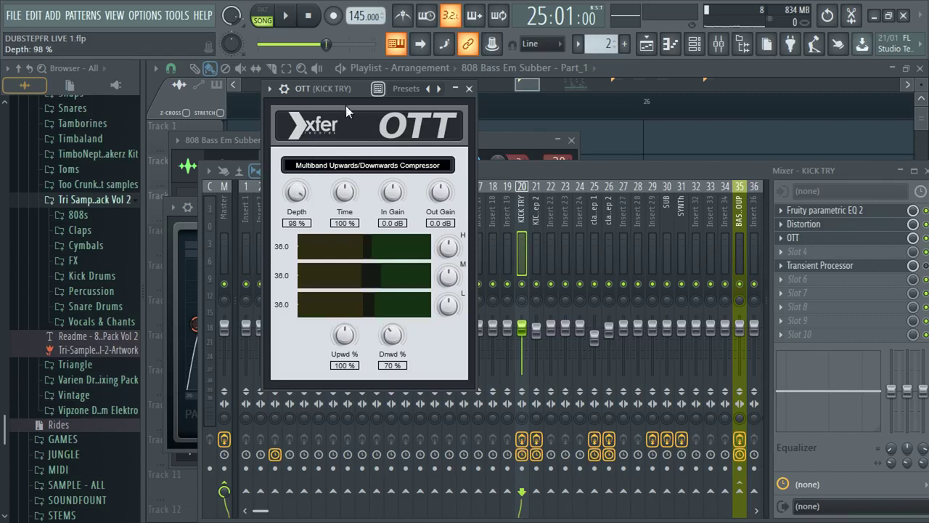
pyautogui.moveTo(296, 191); pyautogui.dragTo(299, 168)
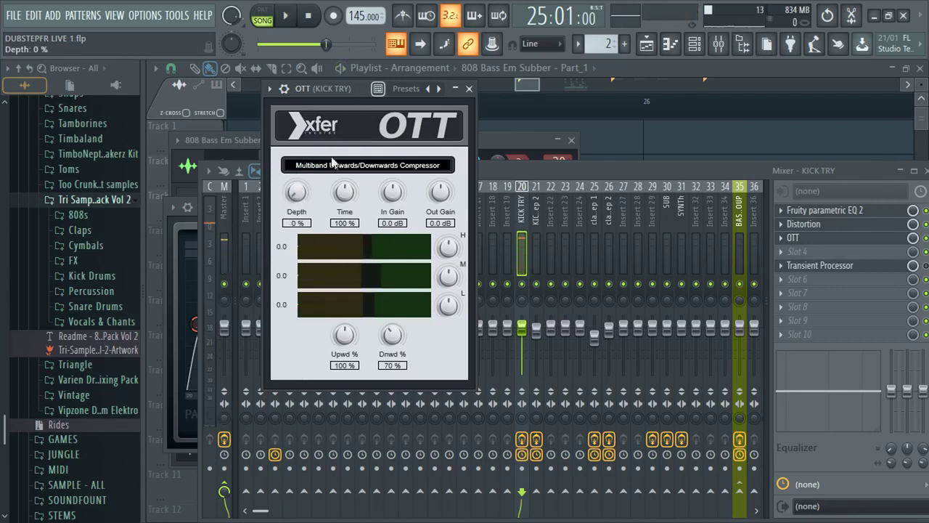
pyautogui.moveTo(297, 192); pyautogui.dragTo(302, 180)
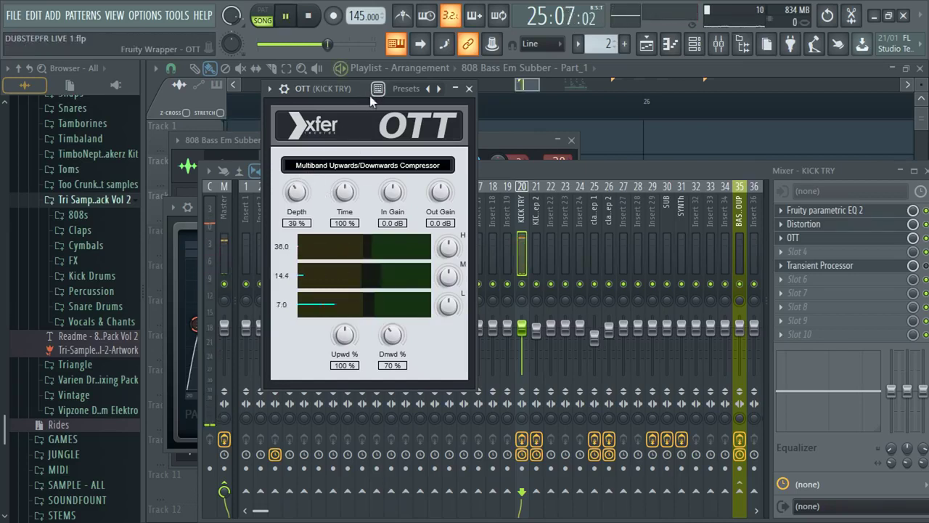
# - Review the parametric EQ and Transient Processor, then close all windows with F12
pyautogui.click(825, 210)
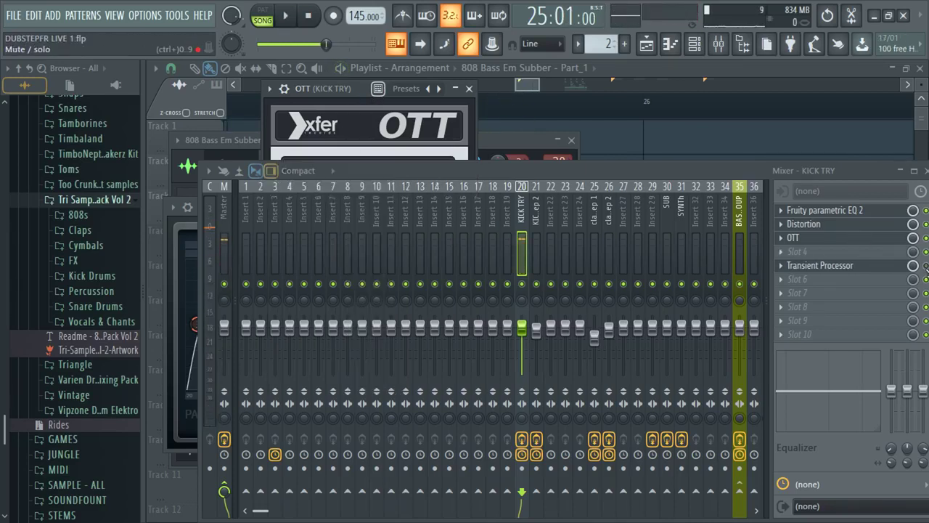
pyautogui.click(825, 268)
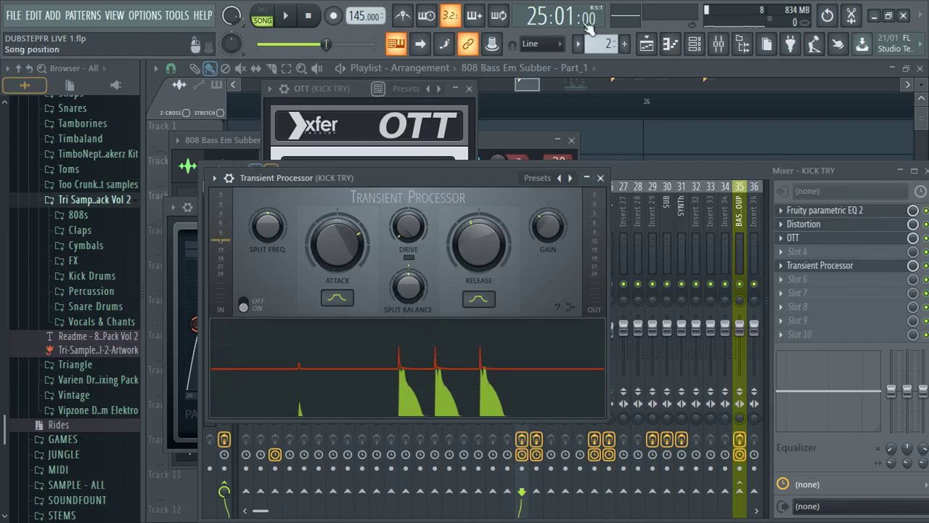
pyautogui.press('F12')
pyautogui.scroll(3, 260, 155)
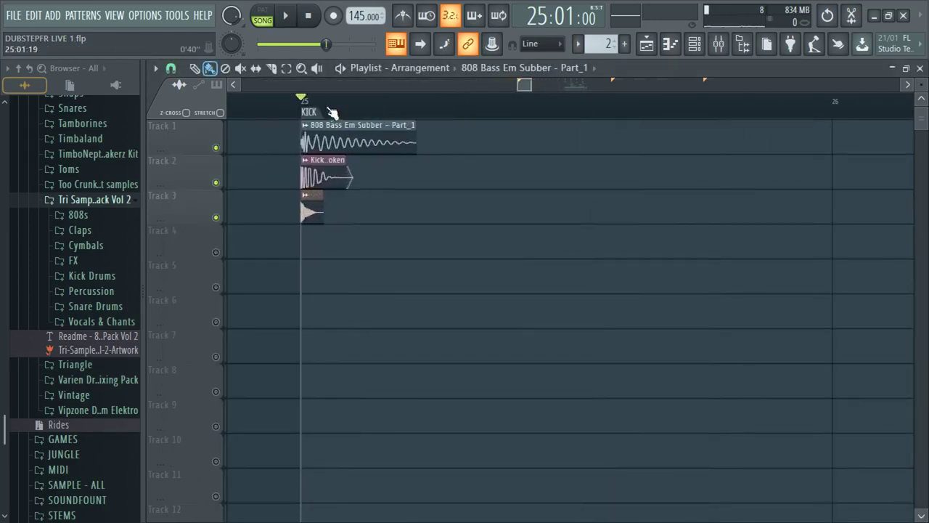
# - Jump to bar 29 and play, selecting bars 29 to 31 and their clips
pyautogui.moveTo(330, 112); pyautogui.dragTo(634, 118)
pyautogui.scroll(-3, 566, 105)
pyautogui.moveTo(577, 84); pyautogui.dragTo(610, 86)
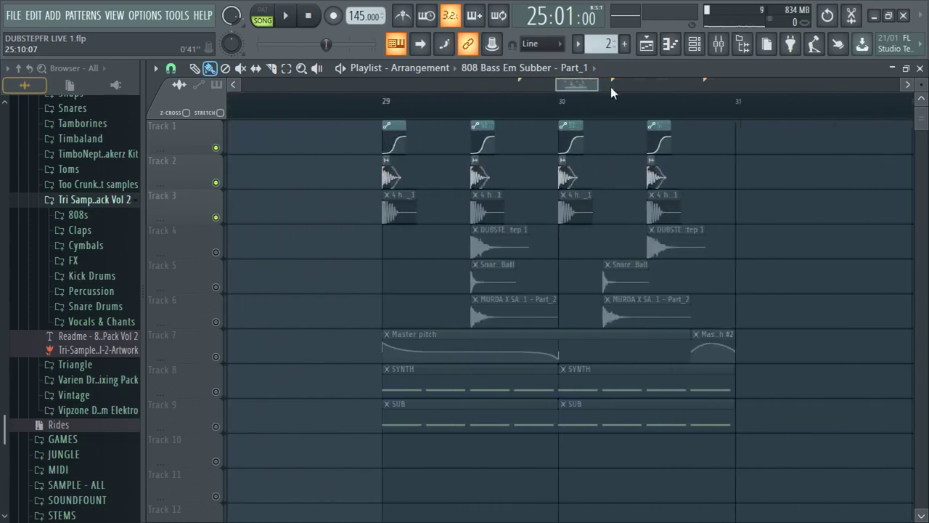
pyautogui.scroll(2, 389, 116)
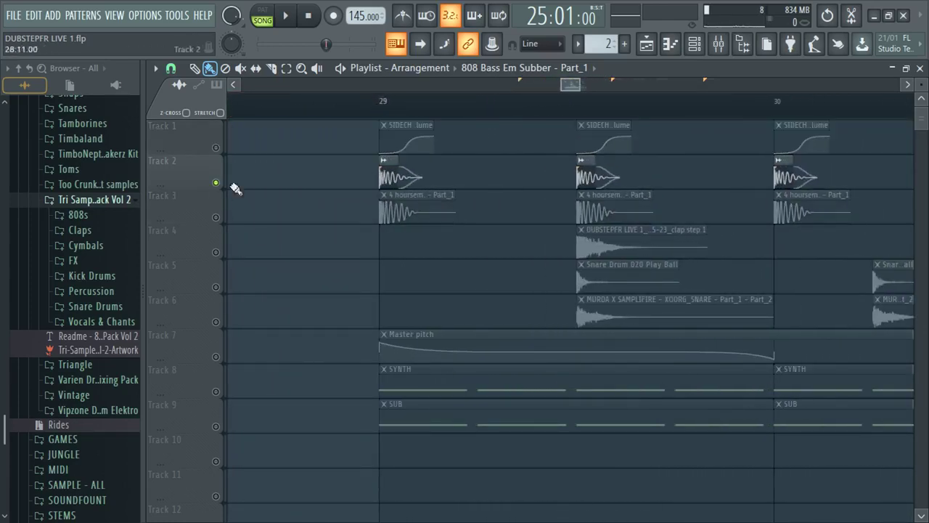
pyautogui.scroll(5, 383, 105)
pyautogui.scroll(-6, 383, 105)
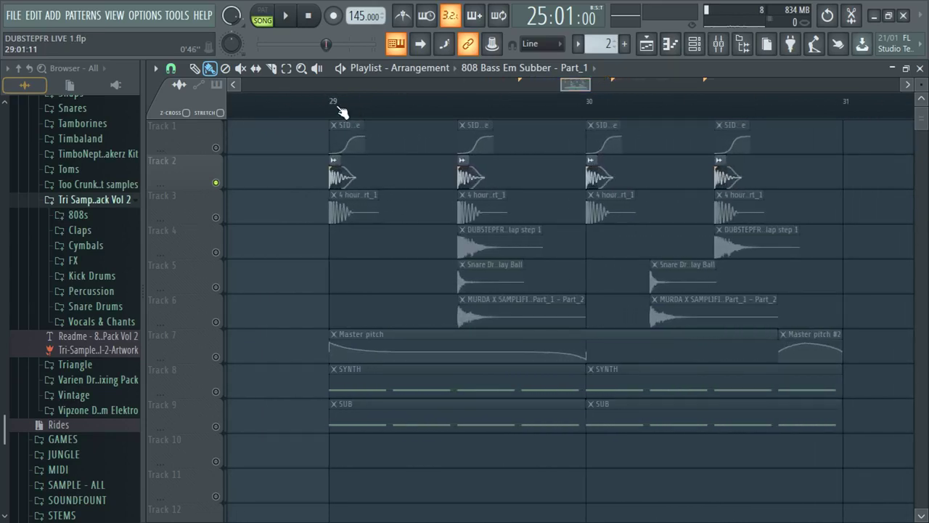
pyautogui.click(333, 101)
pyautogui.press('space')
pyautogui.scroll(-2, 504, 108)
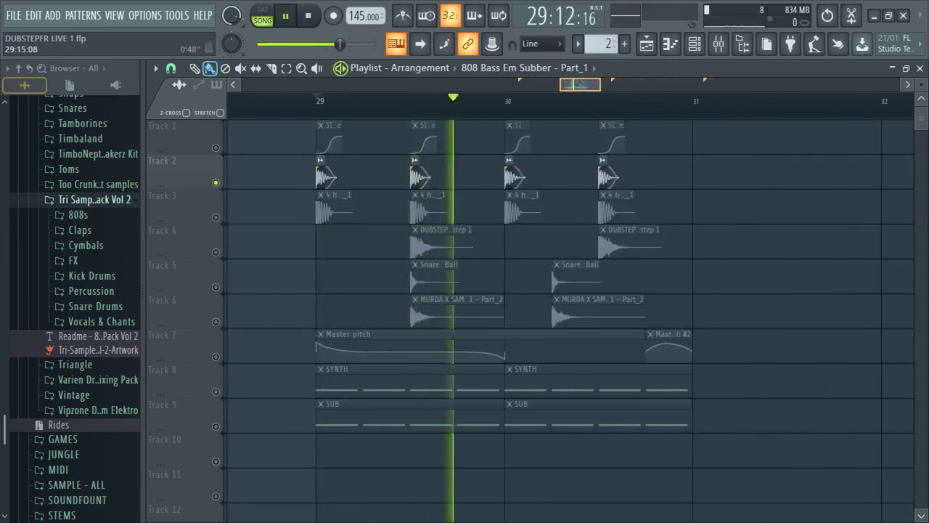
pyautogui.moveTo(331, 103); pyautogui.dragTo(688, 104)
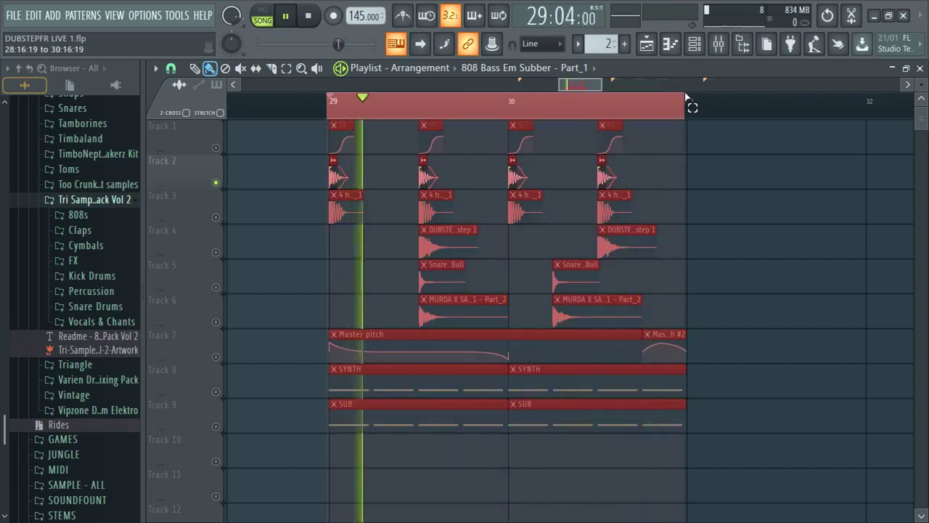
pyautogui.press('space')
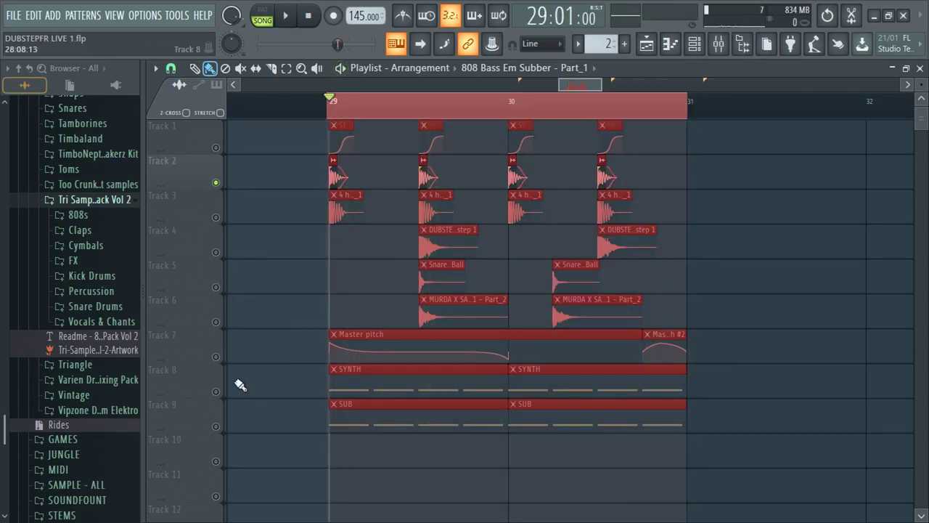
# - Unmute Track 9's SUB clips and make every track audible again
pyautogui.click(216, 426)
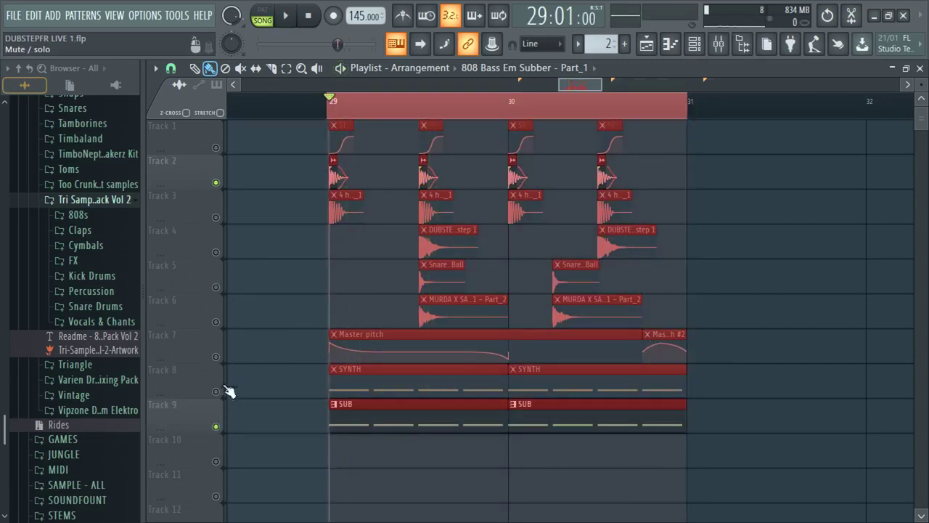
pyautogui.click(216, 147)
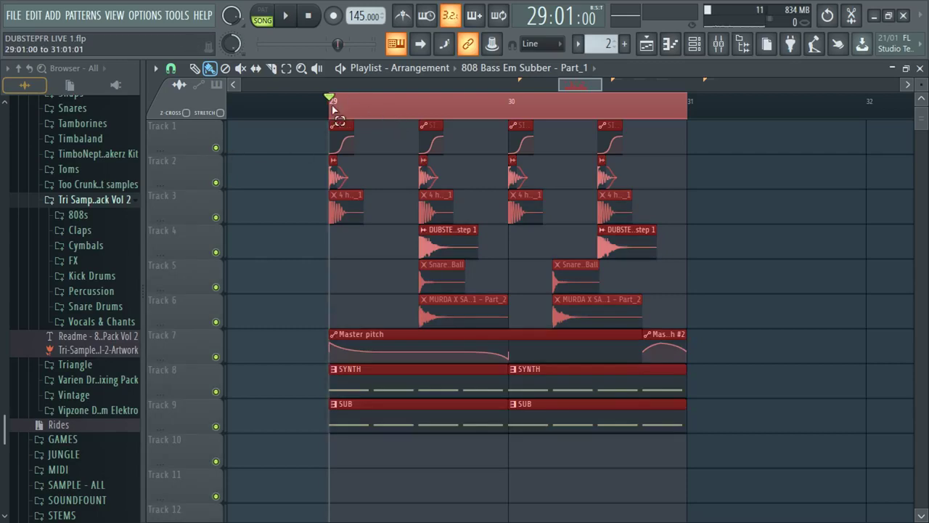
pyautogui.scroll(-3, 367, 89)
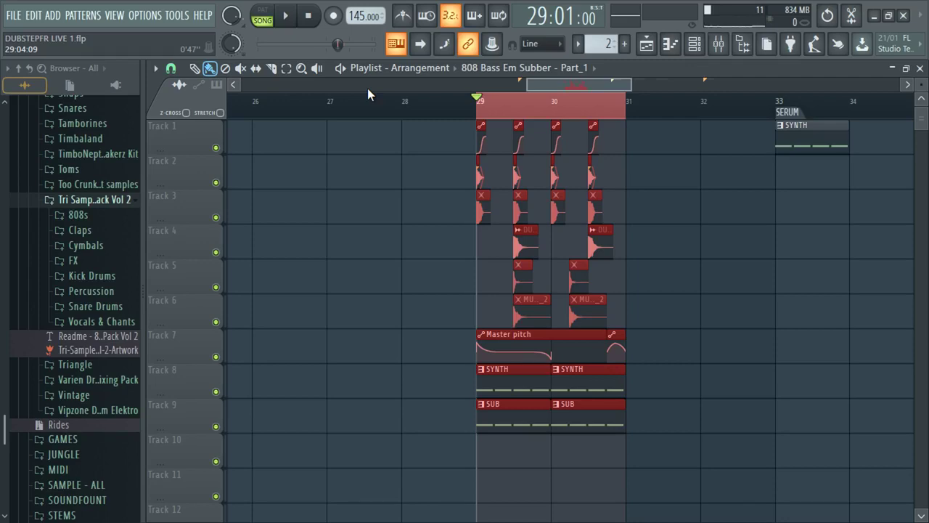
pyautogui.scroll(-4, 357, 86)
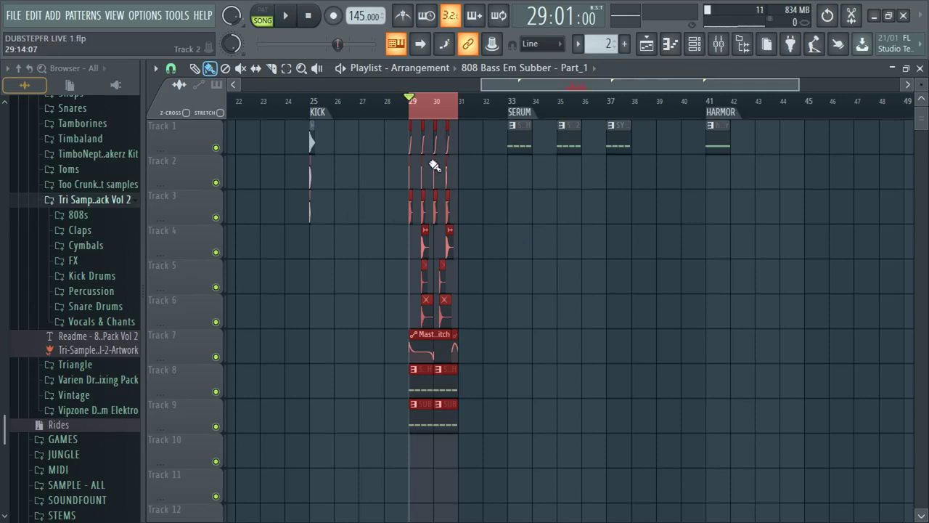
pyautogui.scroll(8, 424, 178)
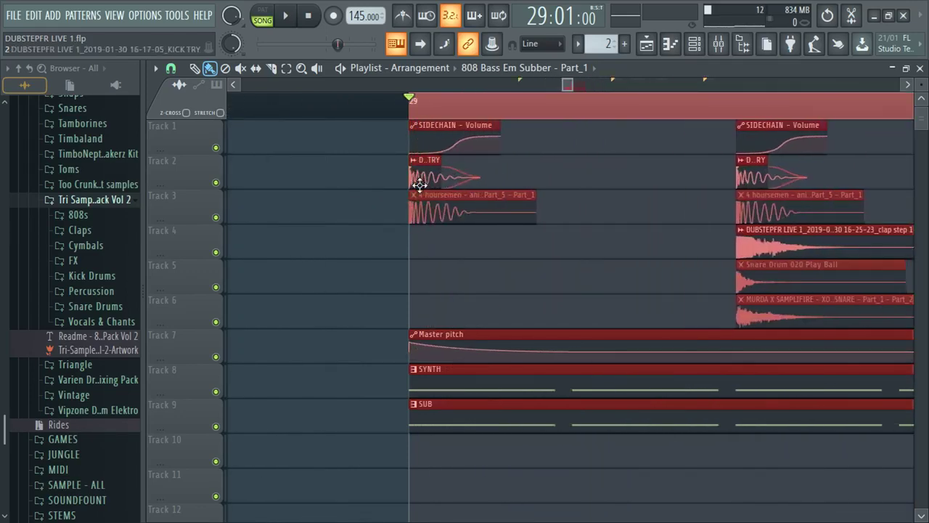
pyautogui.scroll(-4, 276, 203)
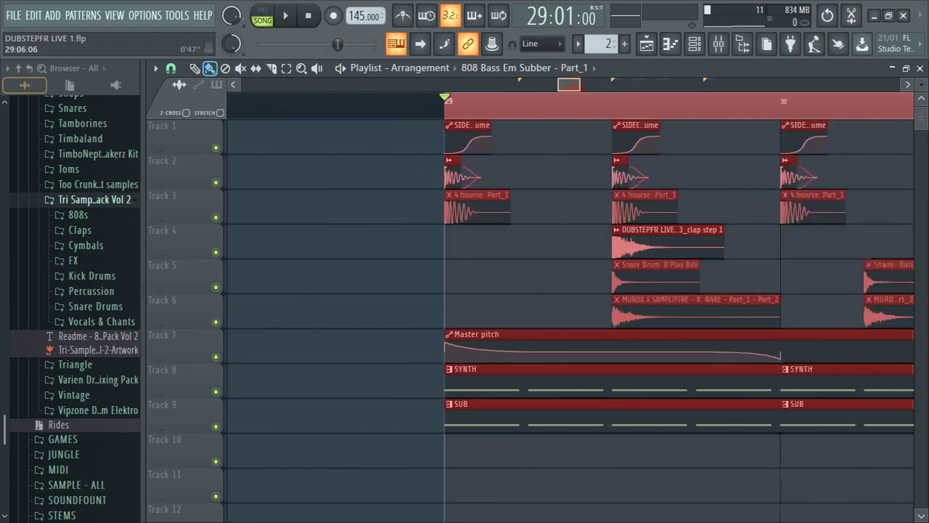
# - Solo Track 2, Track 8 SYNTH and Track 9 SUB in turn, then unsolo and play
pyautogui.rightClick(216, 182)
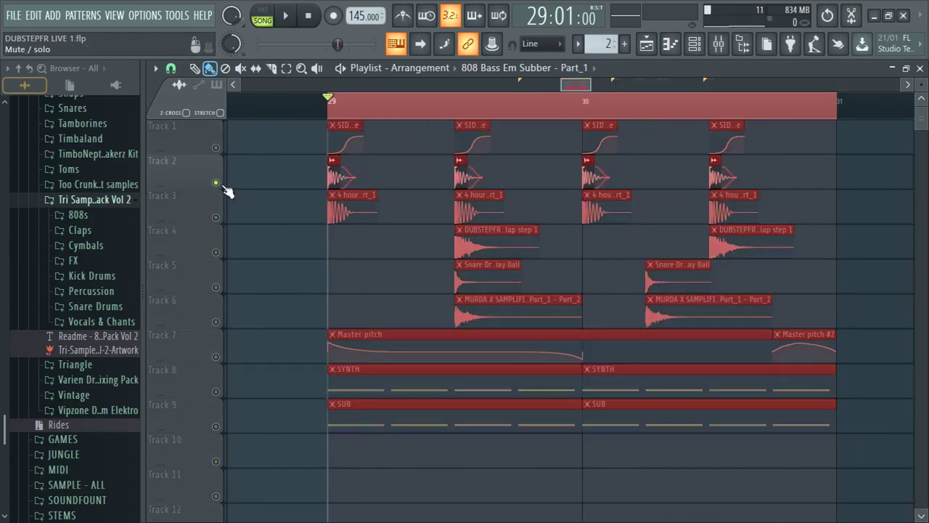
pyautogui.rightClick(215, 391)
pyautogui.rightClick(216, 426)
pyautogui.rightClick(216, 426)
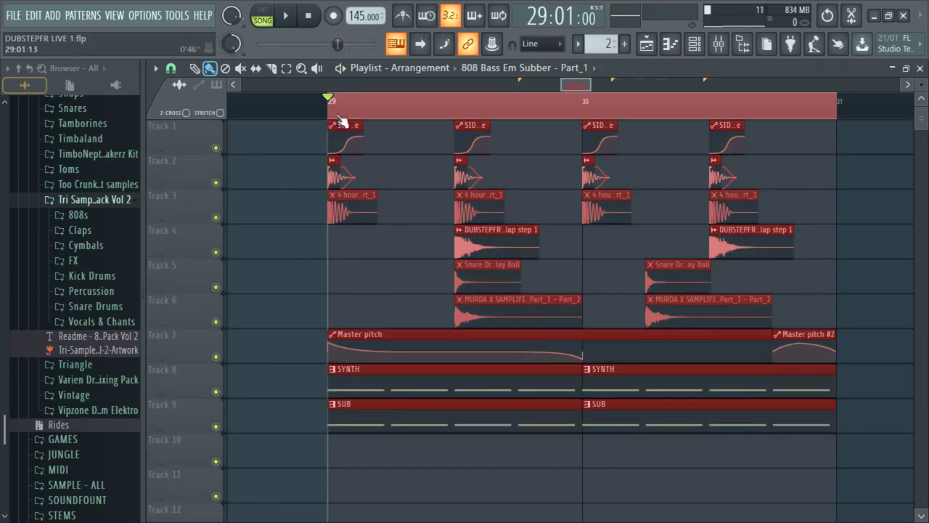
pyautogui.press('space')
pyautogui.scroll(-5, 489, 107)
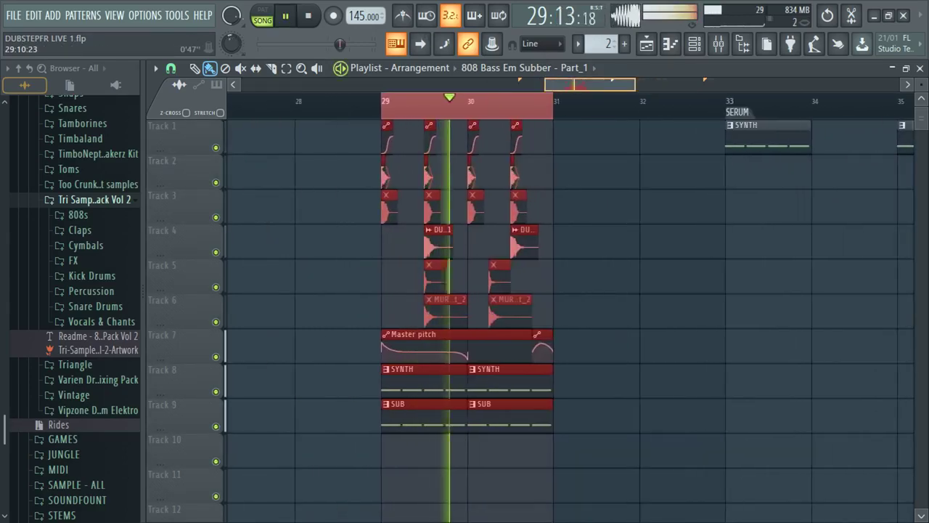
pyautogui.press('space')
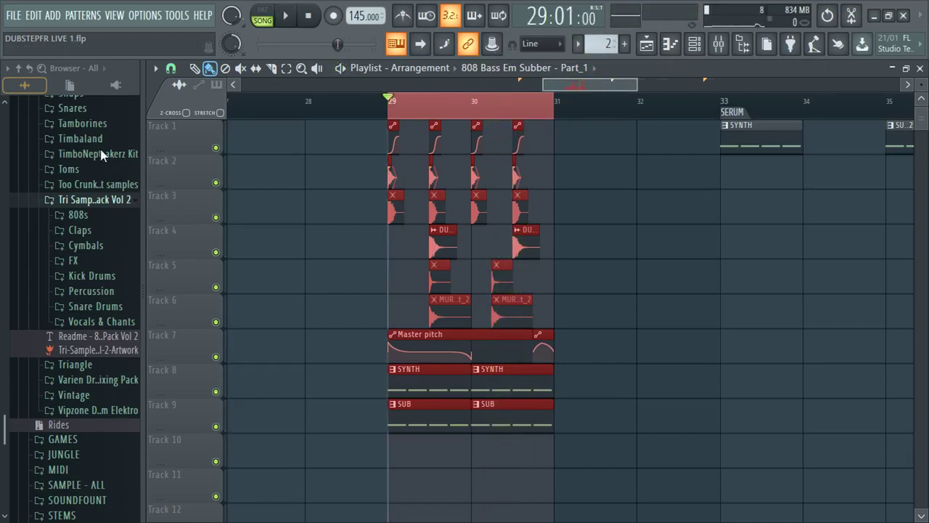
pyautogui.scroll(-2, 613, 84)
# - Audition the song in the Mixer, then close the Mixer
pyautogui.click(718, 44)
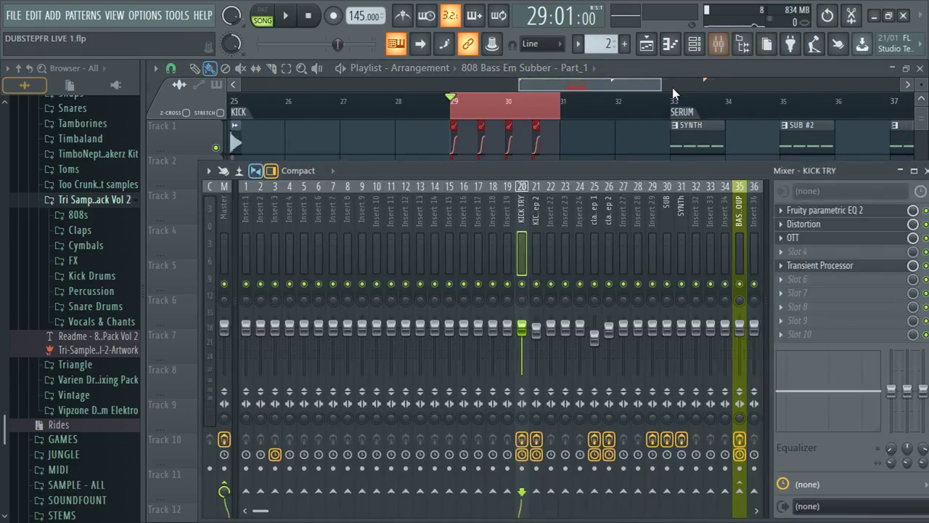
pyautogui.press('space')
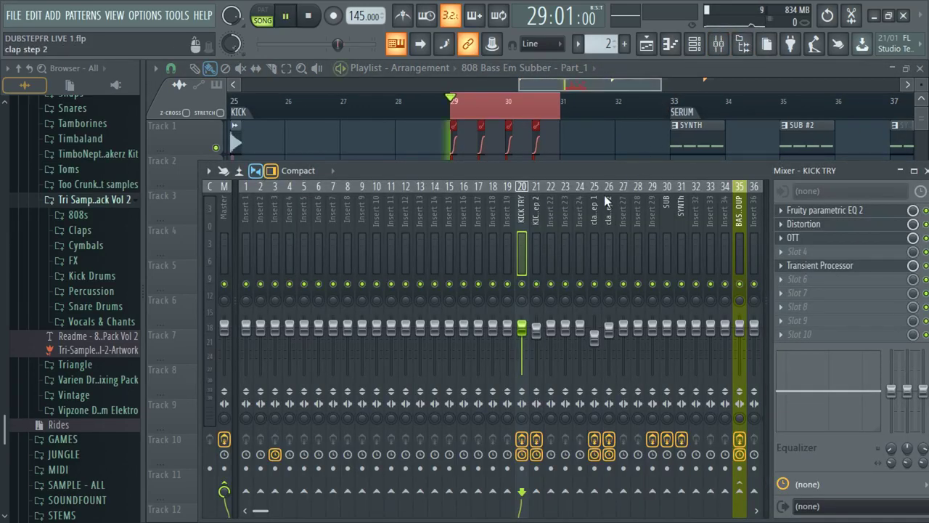
pyautogui.click(694, 44)
pyautogui.click(693, 44)
pyautogui.press('space')
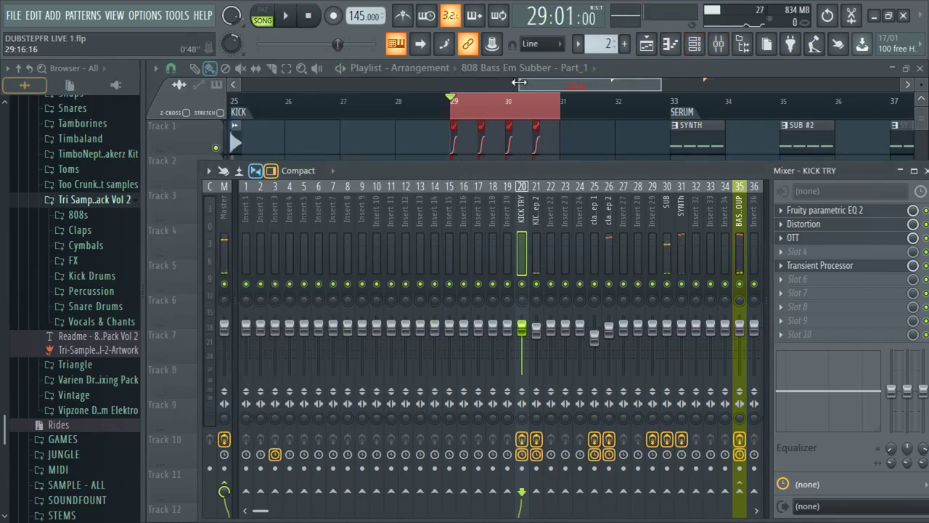
pyautogui.press('F9')
# - Solo Track 8 (SYNTH clips) and Track 9 (SUB clips) in the playlist
pyautogui.scroll(3, 555, 290)
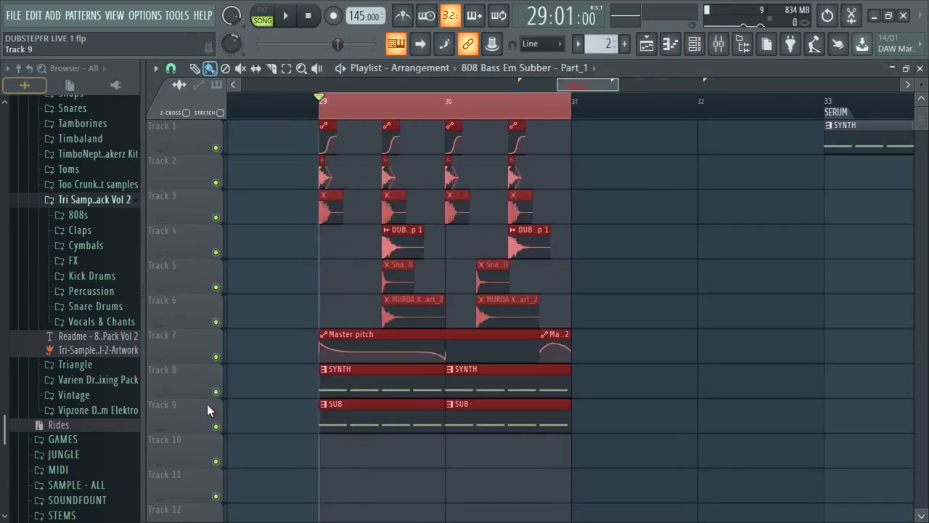
pyautogui.keyDown('ctrl'); pyautogui.click(223, 394); pyautogui.keyUp('ctrl')
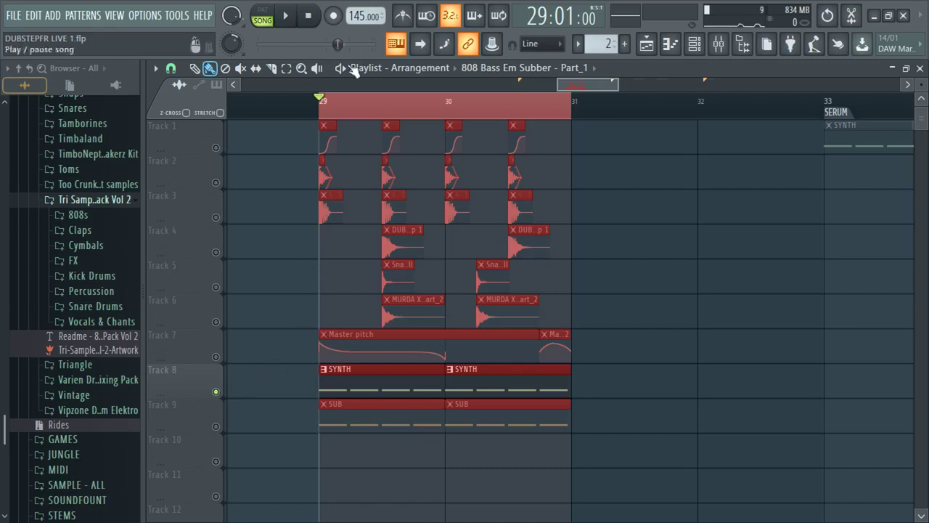
pyautogui.scroll(2, 413, 105)
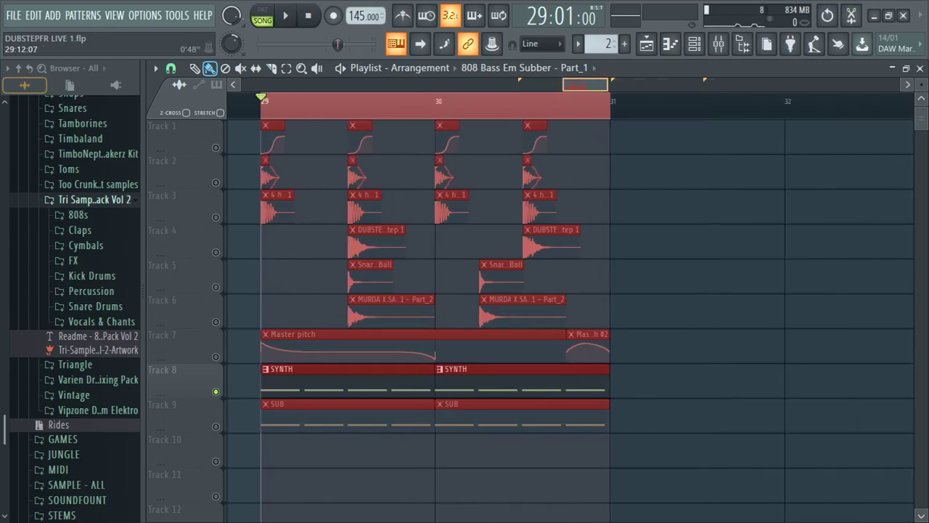
pyautogui.hscroll(-1, 287, 477)
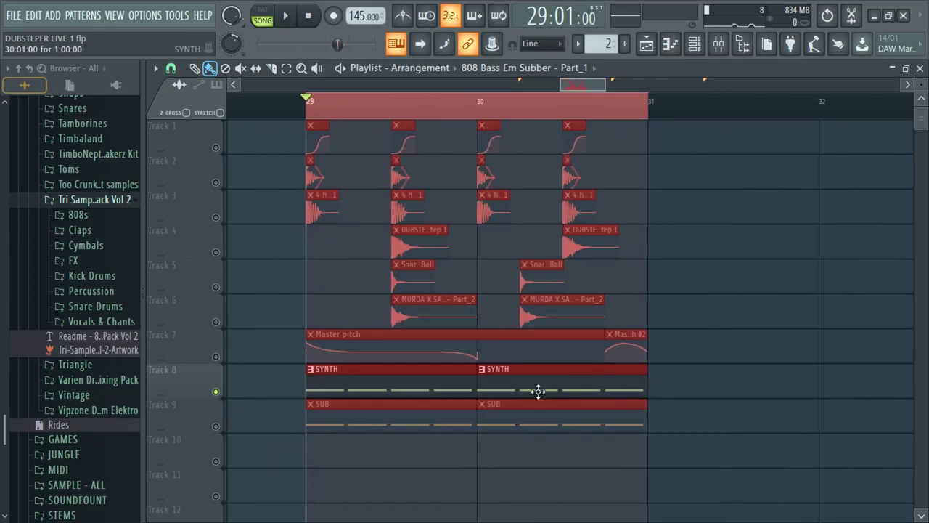
pyautogui.click(216, 427)
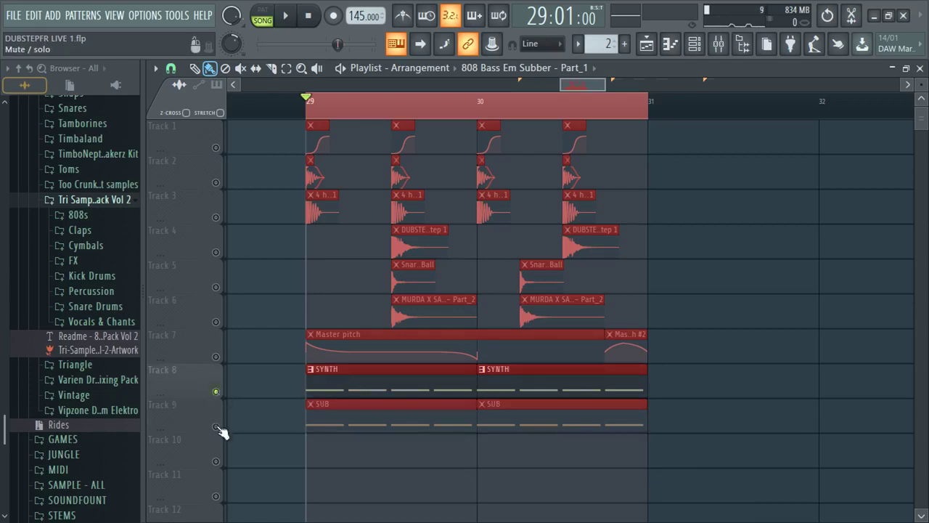
# - Play the SUB pattern in its piano roll, close it, and bring up the Channel rack
pyautogui.doubleClick(387, 406)
pyautogui.press('space')
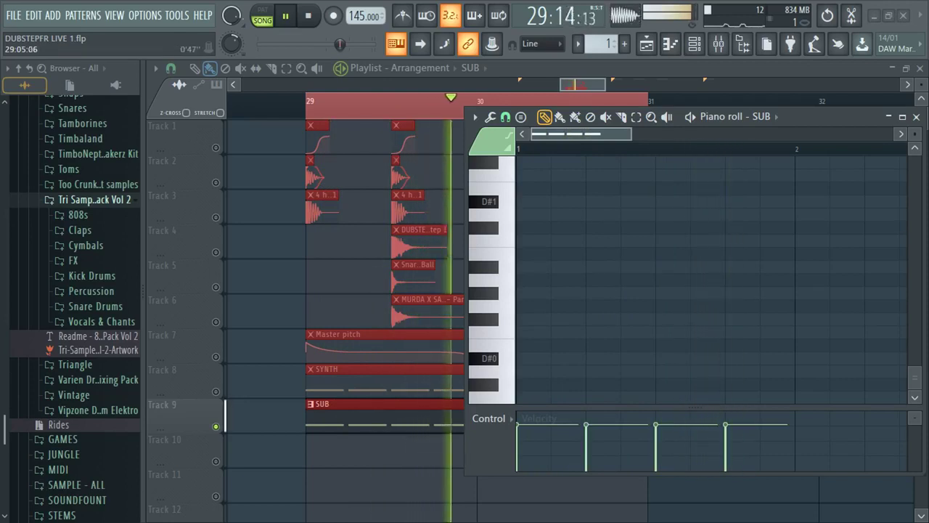
pyautogui.press('space')
pyautogui.press('F7')
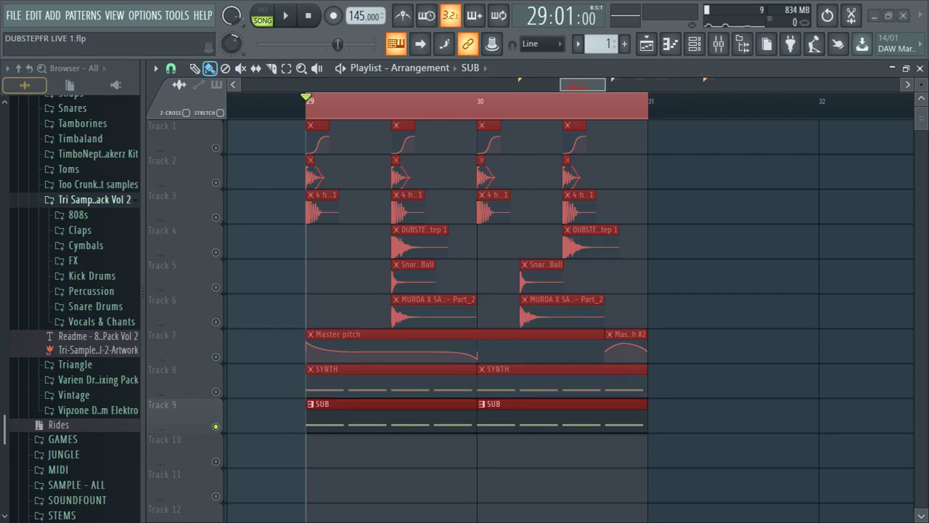
pyautogui.click(694, 43)
# - In SUB's Serum FX page, raise the Distortion mix, A/B the bypass, and set Drive to 82%
pyautogui.click(272, 109)
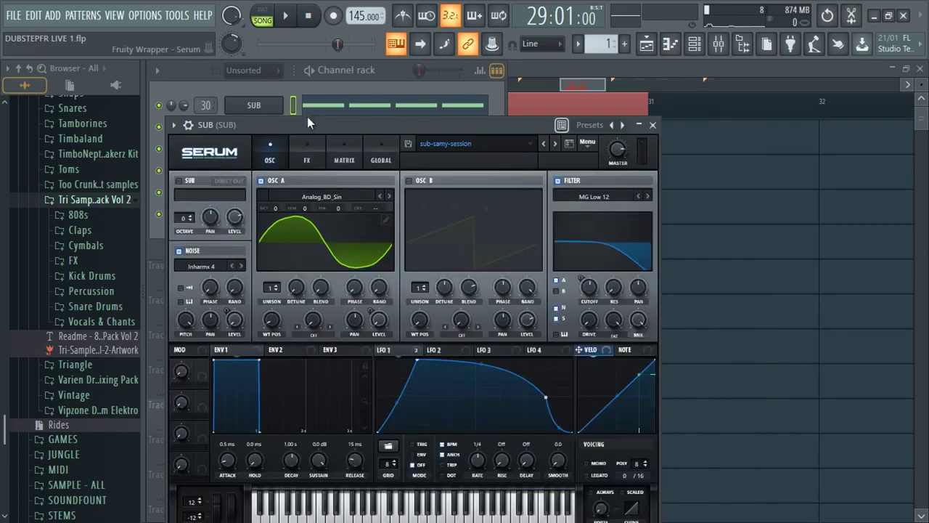
pyautogui.moveTo(307, 118); pyautogui.dragTo(366, 74)
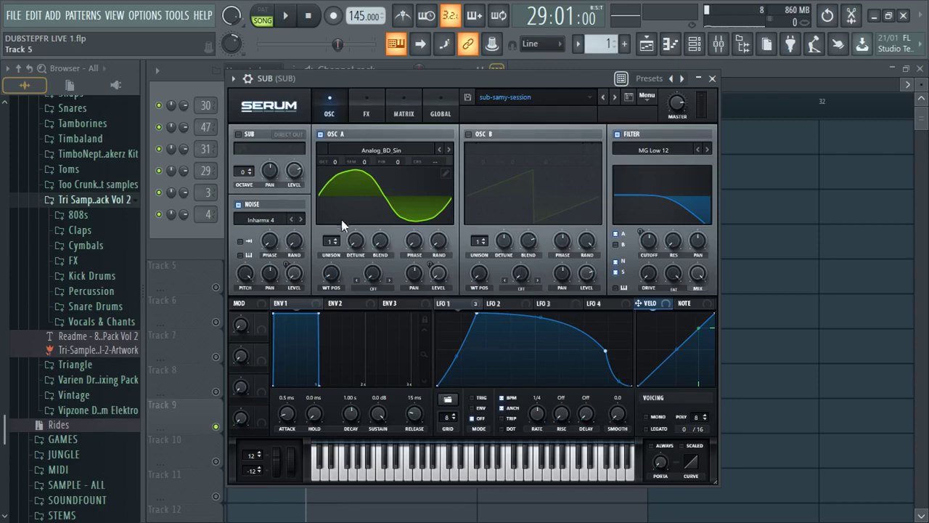
pyautogui.click(365, 109)
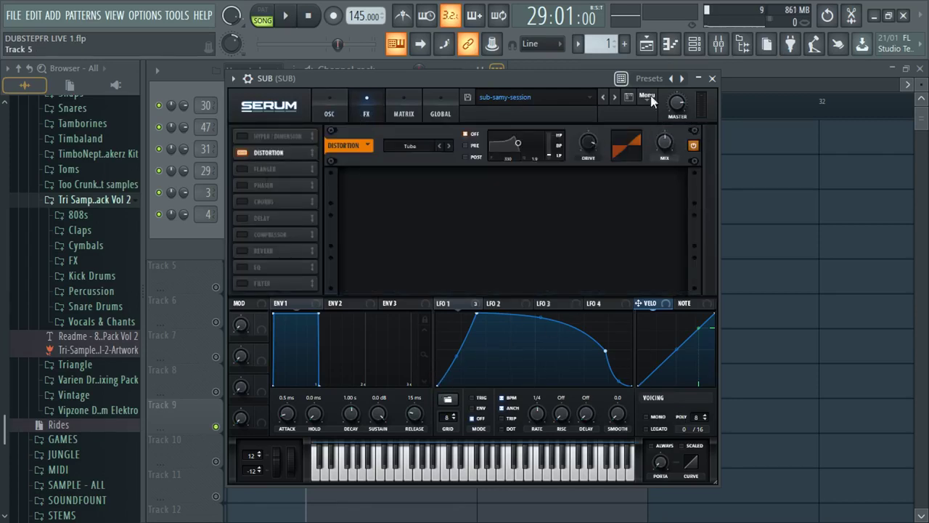
pyautogui.press('space')
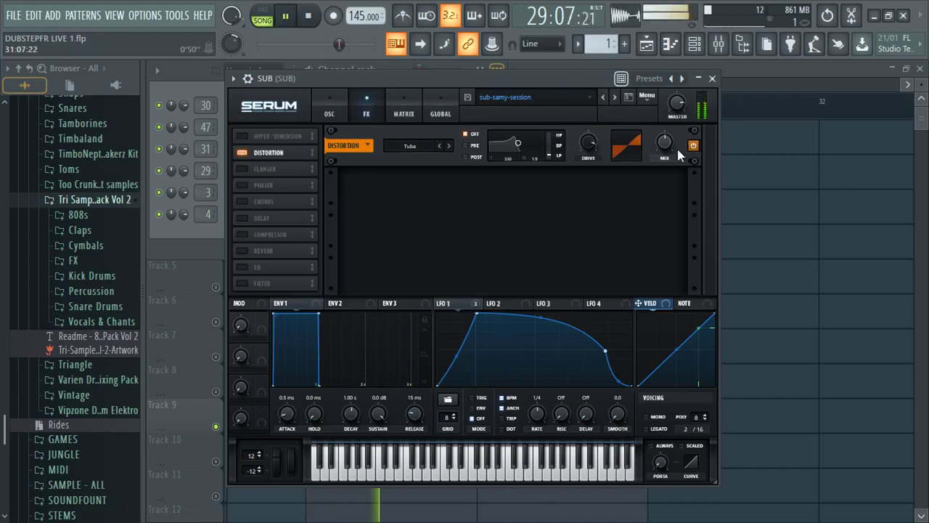
pyautogui.moveTo(667, 143)
pyautogui.mouseDown()
pyautogui.moveTo(664, 76)
pyautogui.moveTo(663, 154)
pyautogui.mouseUp()
pyautogui.click(695, 145)
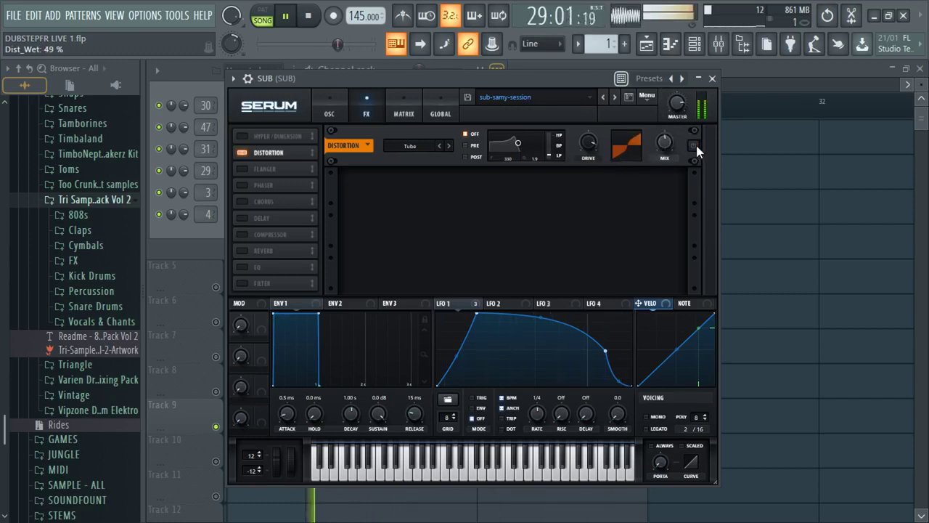
pyautogui.click(695, 145)
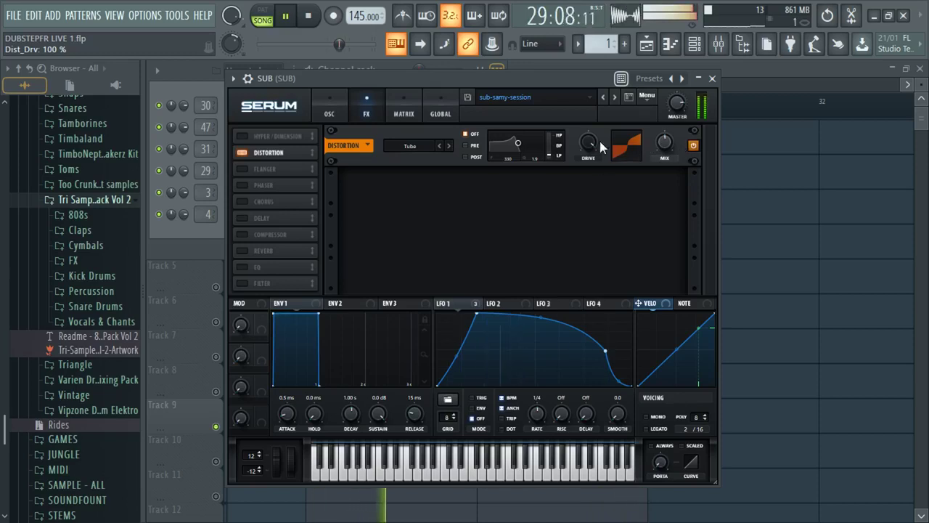
pyautogui.moveTo(587, 142); pyautogui.dragTo(588, 149)
# - Raise the SUB patch's Master volume on the oscillator page, then bring up the Mixer
pyautogui.click(329, 109)
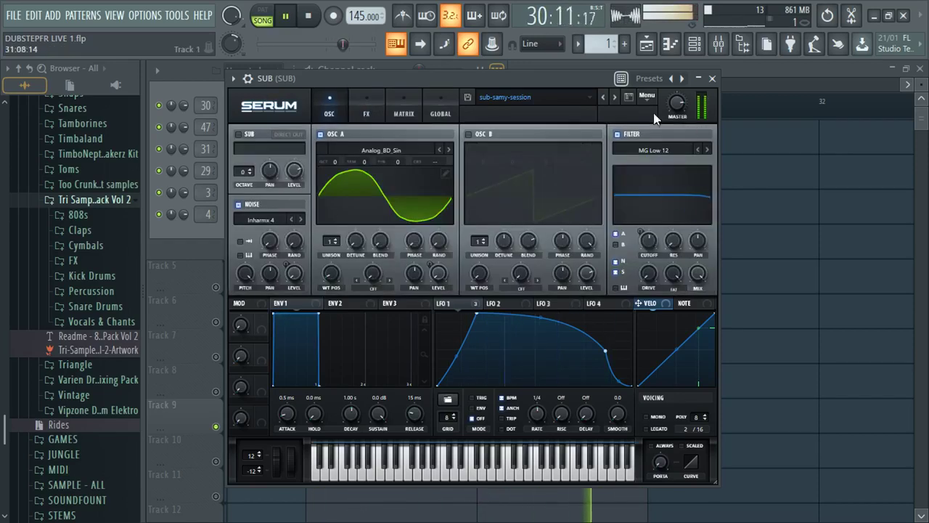
pyautogui.click(676, 103)
pyautogui.moveTo(667, 215); pyautogui.dragTo(693, 130)
pyautogui.click(366, 109)
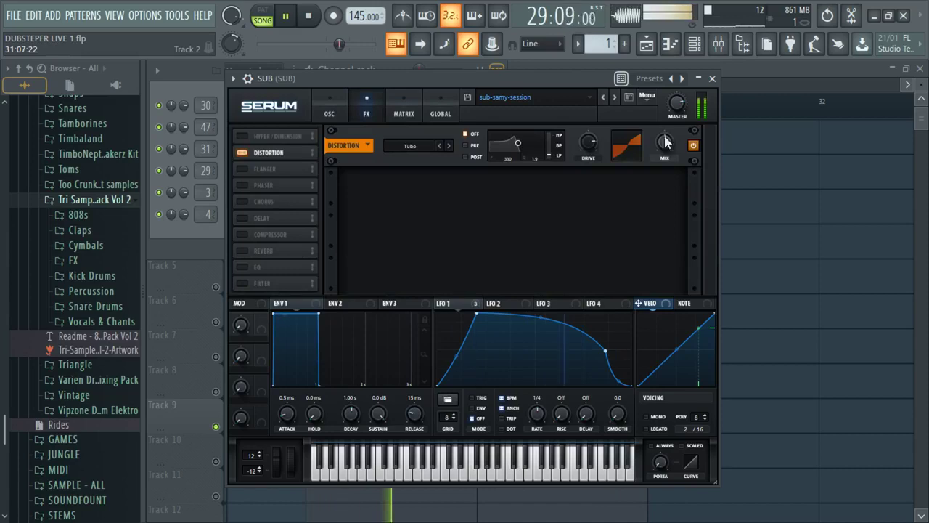
pyautogui.moveTo(673, 138)
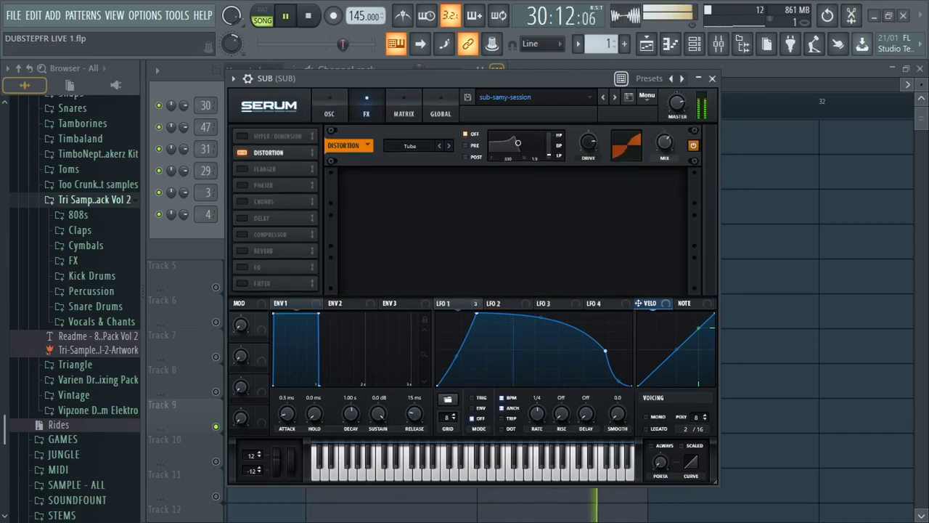
pyautogui.press('space')
pyautogui.click(718, 45)
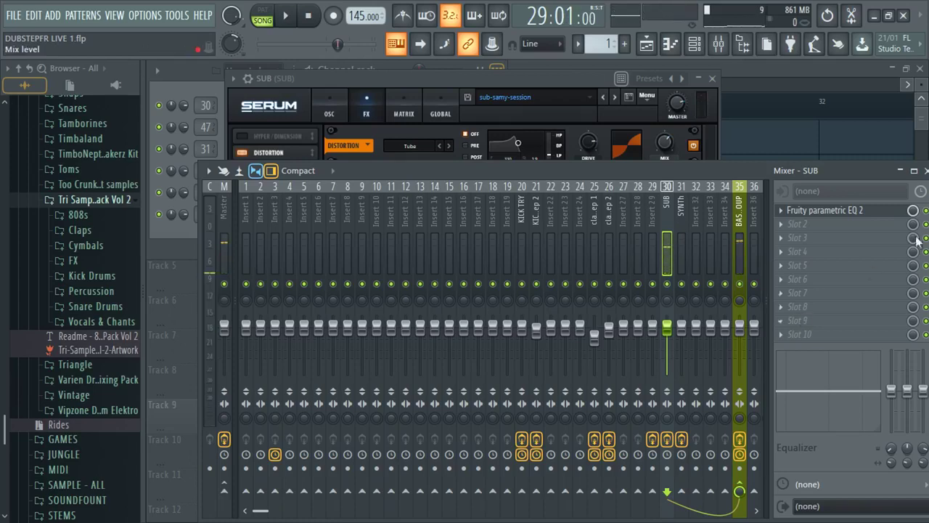
# - On the SUB insert's Fruity parametric EQ 2, move the notch to about 628 Hz and lower the high shelf
pyautogui.click(820, 210)
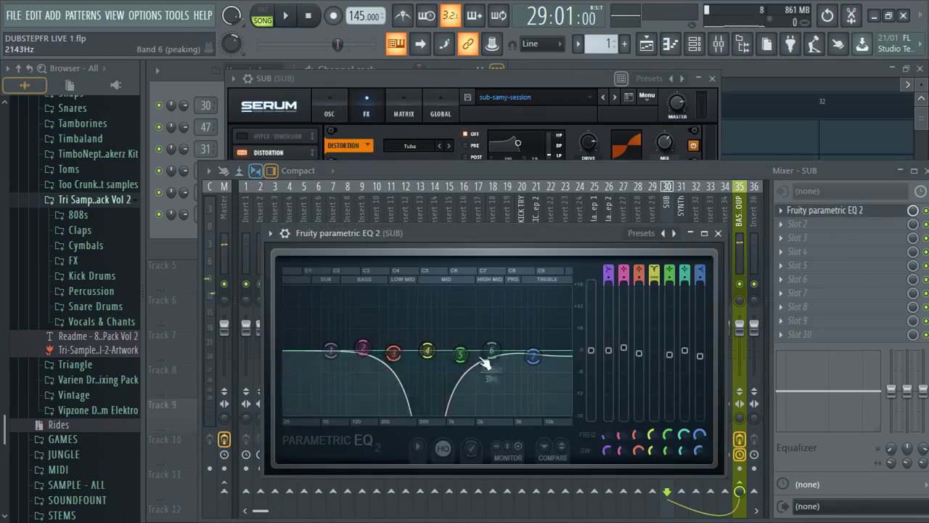
pyautogui.moveTo(425, 351)
pyautogui.moveTo(426, 351); pyautogui.dragTo(429, 381)
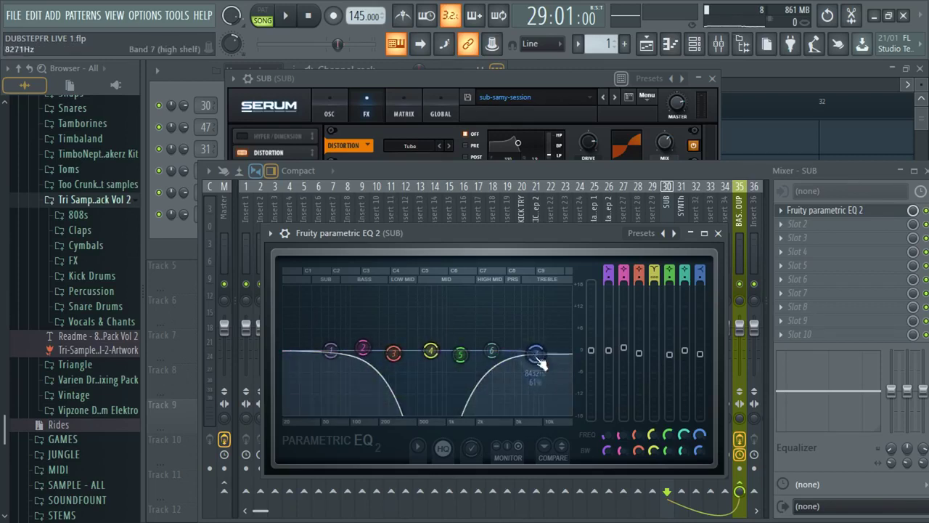
pyautogui.moveTo(533, 355); pyautogui.dragTo(501, 370)
pyautogui.press('space')
pyautogui.press('space')
pyautogui.press('Escape')
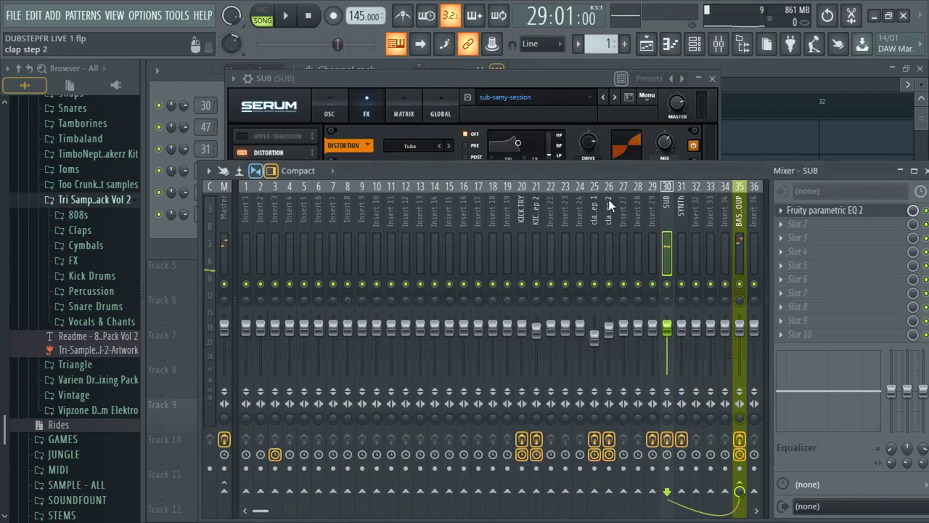
# - Select the SYNTh and BASS GROUP inserts, then return to the Playlist
pyautogui.click(680, 249)
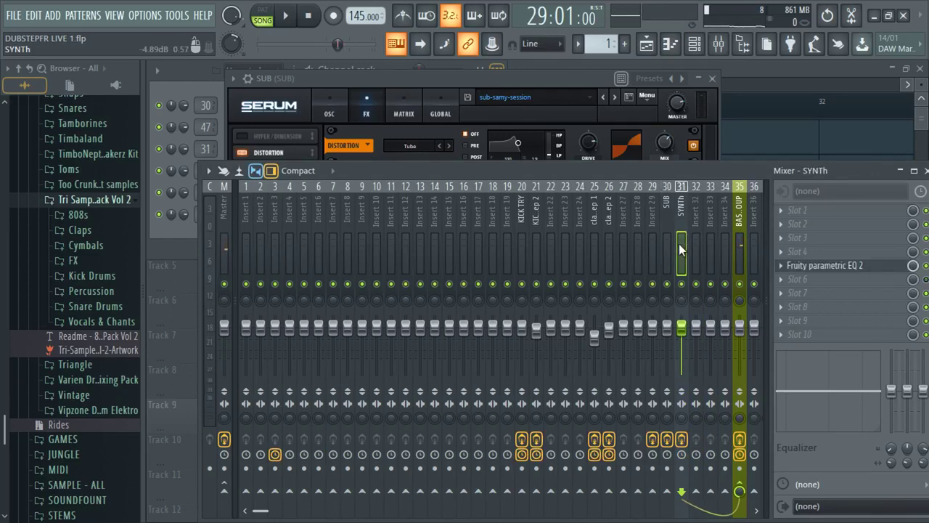
pyautogui.click(744, 258)
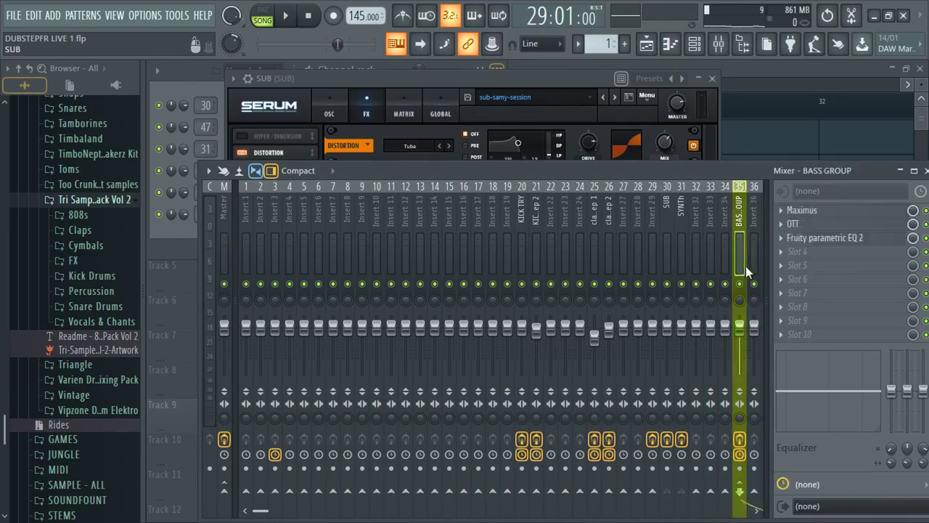
pyautogui.press('F5')
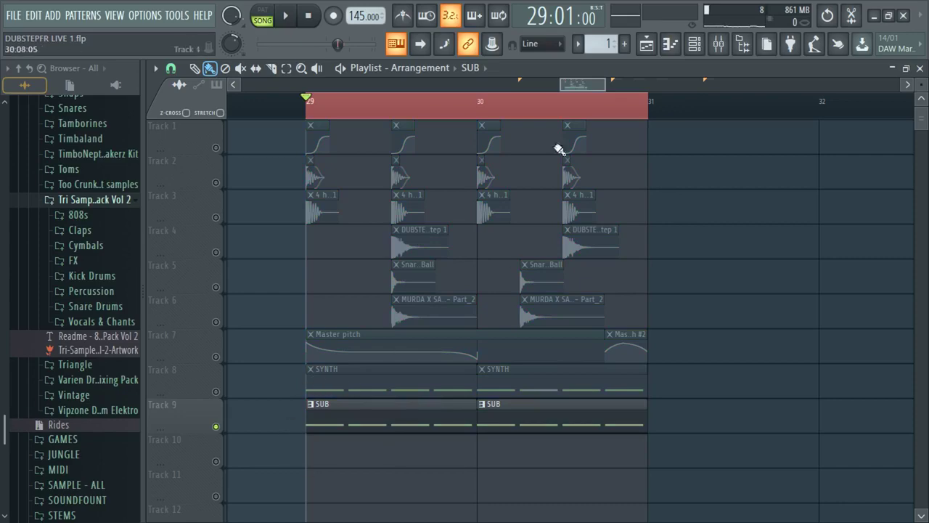
# - Open the SUB channel's Serum and check its Distortion effects page
pyautogui.click(694, 44)
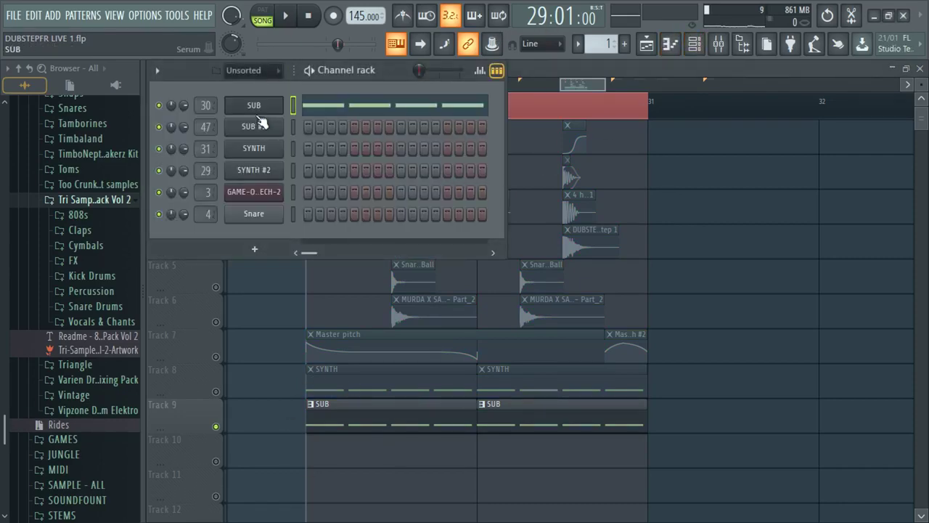
pyautogui.click(257, 111)
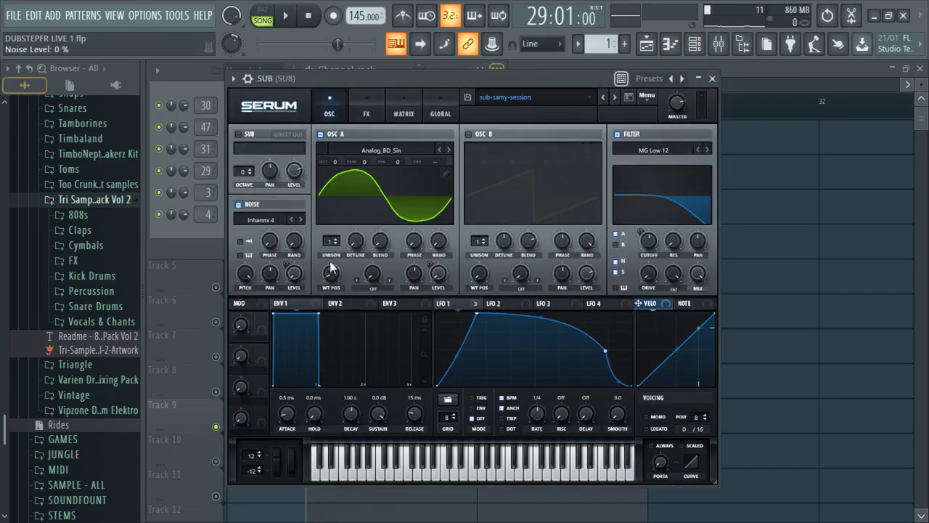
pyautogui.click(365, 109)
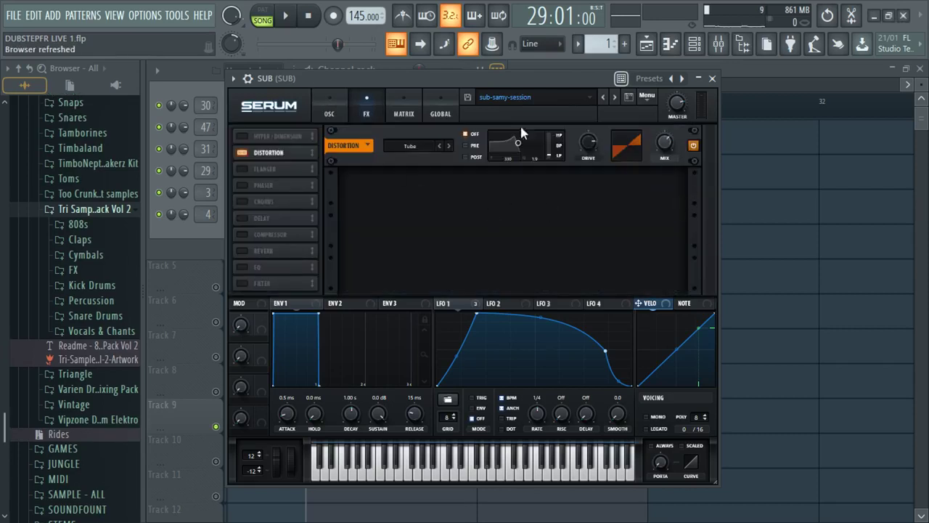
pyautogui.press('F5')
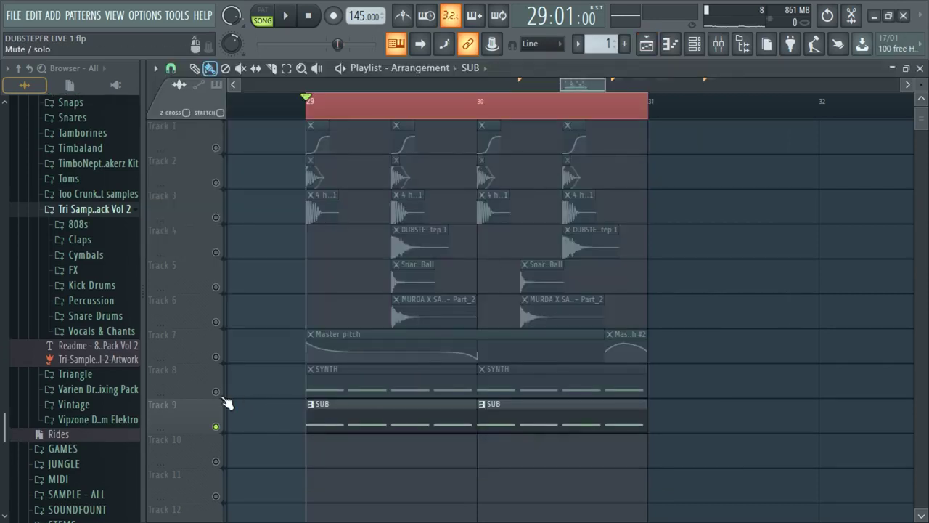
# - Select Track 9 and reopen SUB's Serum on OSC A's Analog_BD_Sin wavetable
pyautogui.click(228, 428)
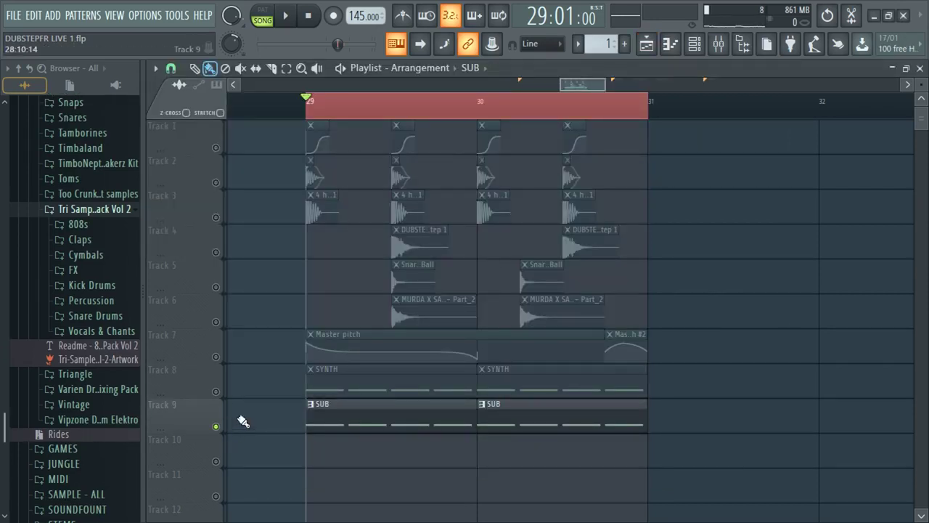
pyautogui.scroll(-2, 384, 413)
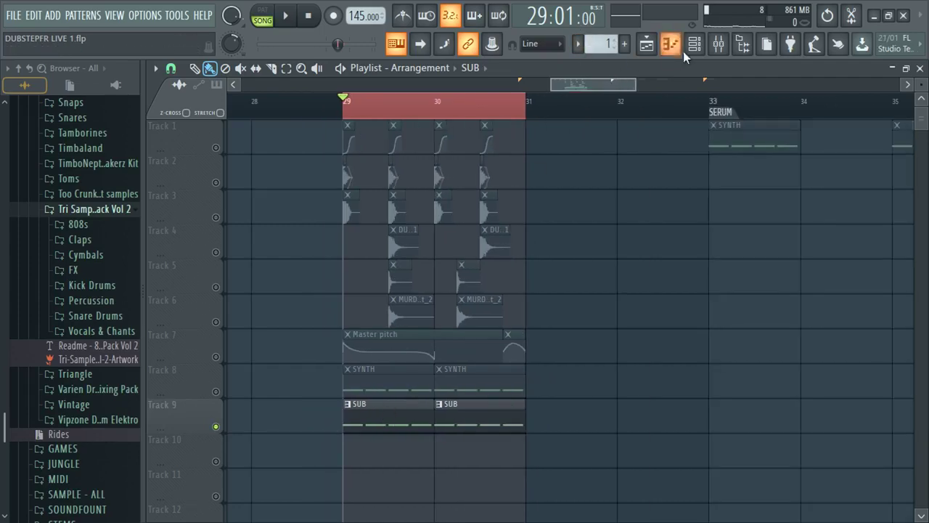
pyautogui.press('F6')
pyautogui.click(253, 104)
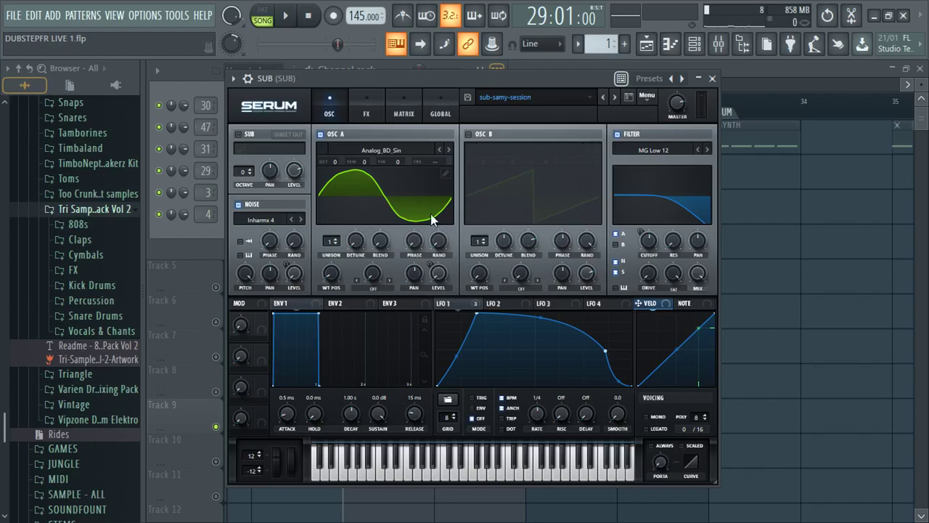
# - In OSC A's Table Edit, redraw the harmonic bins, ending with only the fundamental for a pure sine
pyautogui.click(446, 175)
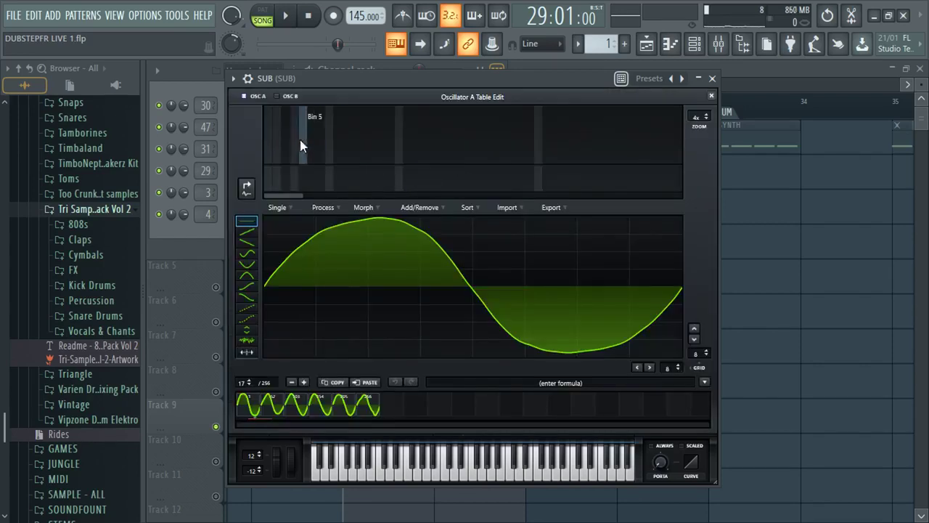
pyautogui.click(710, 97)
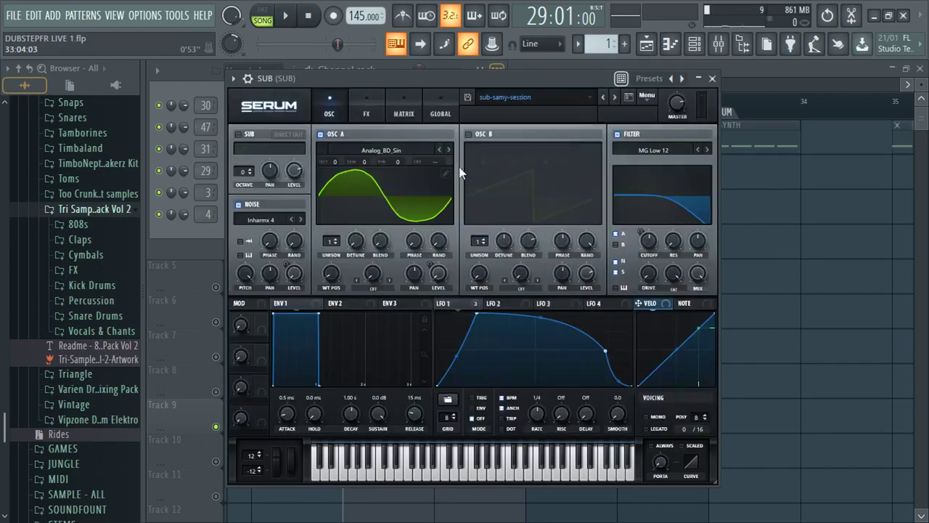
pyautogui.click(440, 175)
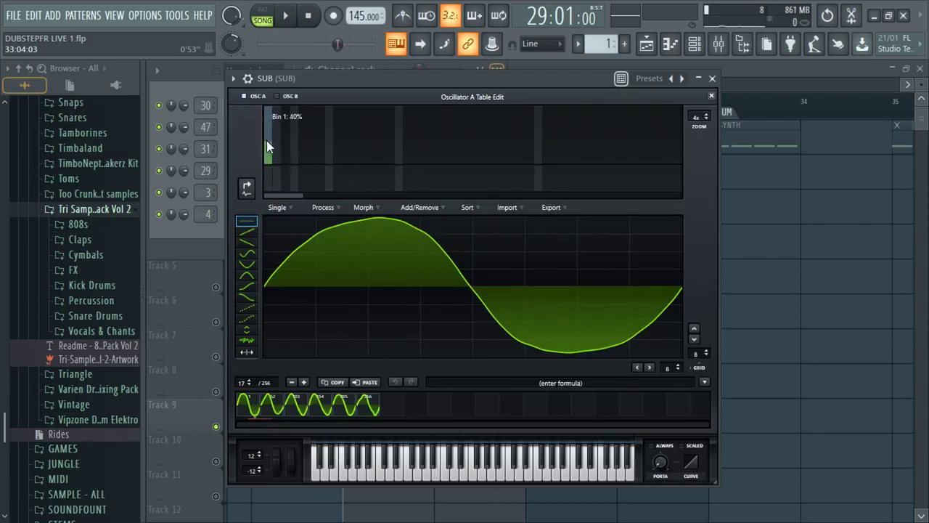
pyautogui.moveTo(266, 140); pyautogui.dragTo(268, 107)
pyautogui.click(287, 144)
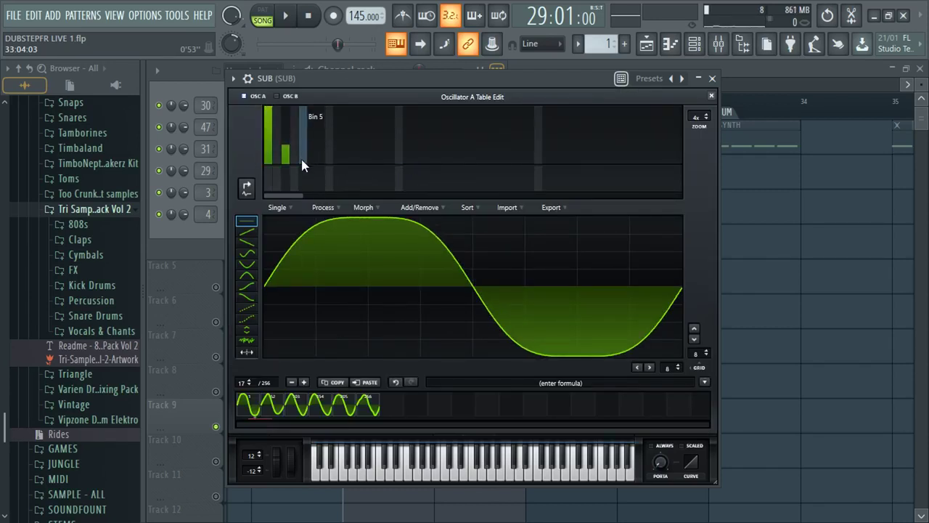
pyautogui.click(303, 160)
pyautogui.click(337, 161)
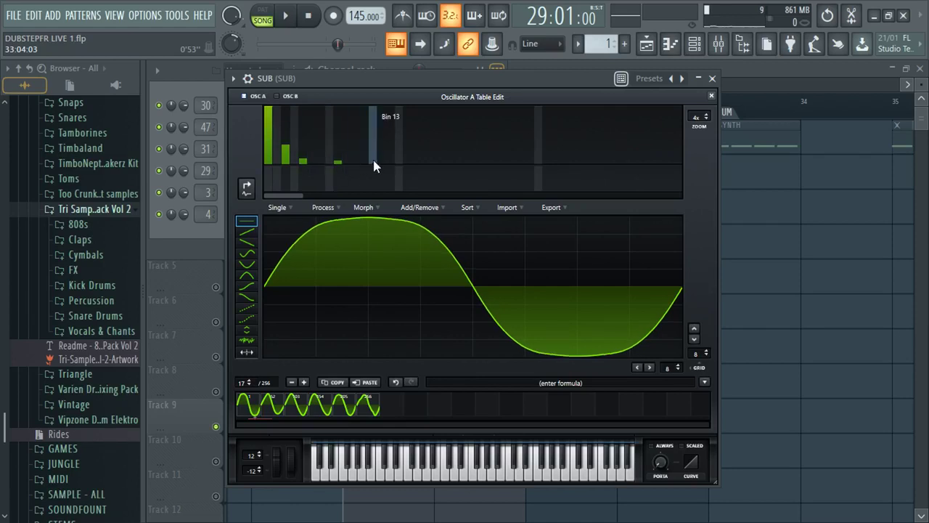
pyautogui.moveTo(372, 159); pyautogui.dragTo(465, 123)
pyautogui.moveTo(327, 169); pyautogui.dragTo(523, 171)
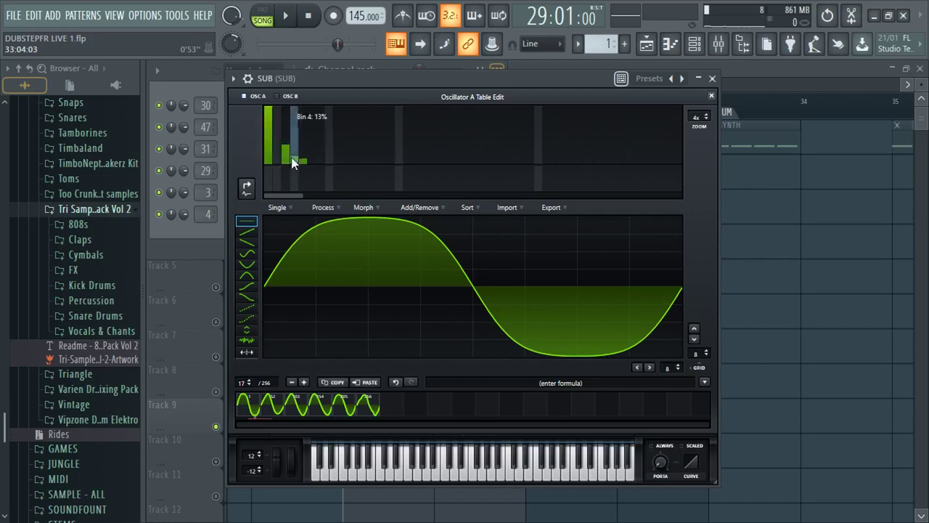
pyautogui.moveTo(283, 165); pyautogui.dragTo(340, 174)
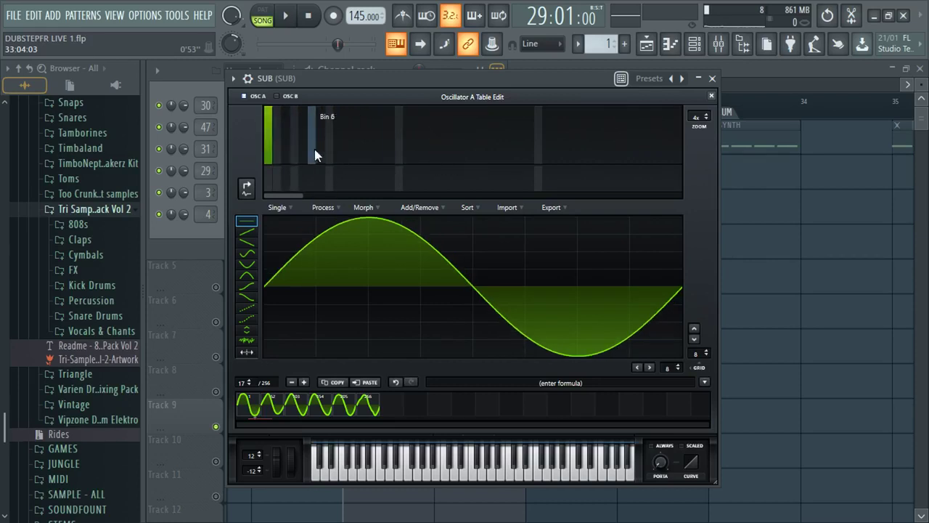
# - Audition harmonics 3 and 5 toggled between sine and squarish shapes, then close Serum
pyautogui.moveTo(287, 151)
pyautogui.mouseDown()
pyautogui.moveTo(294, 156)
pyautogui.moveTo(287, 150)
pyautogui.mouseUp()
pyautogui.moveTo(275, 151); pyautogui.dragTo(303, 161)
pyautogui.click(284, 138)
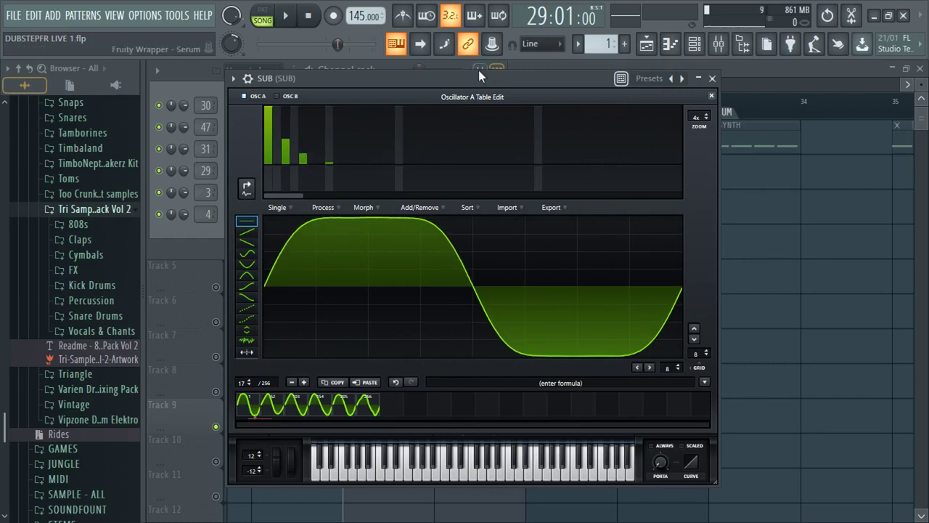
pyautogui.moveTo(487, 82); pyautogui.dragTo(480, 82)
pyautogui.press('space')
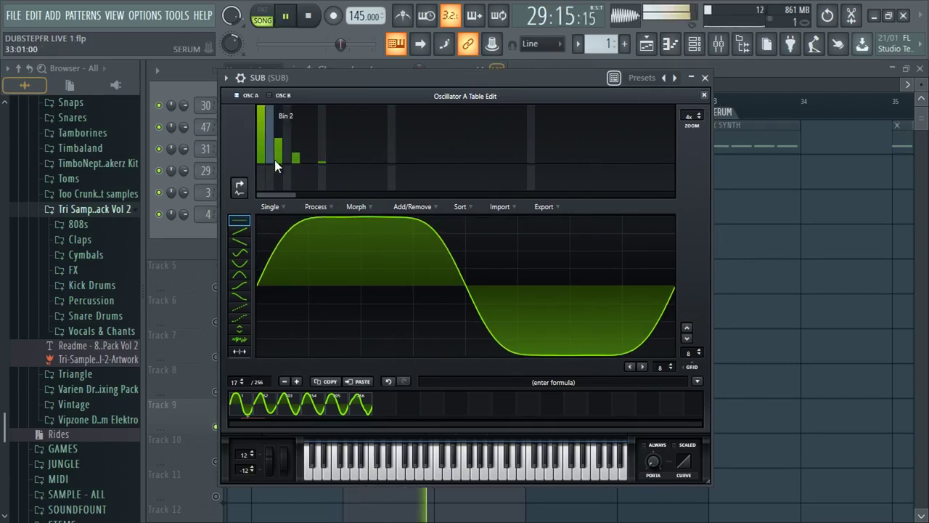
pyautogui.moveTo(276, 169); pyautogui.dragTo(433, 197)
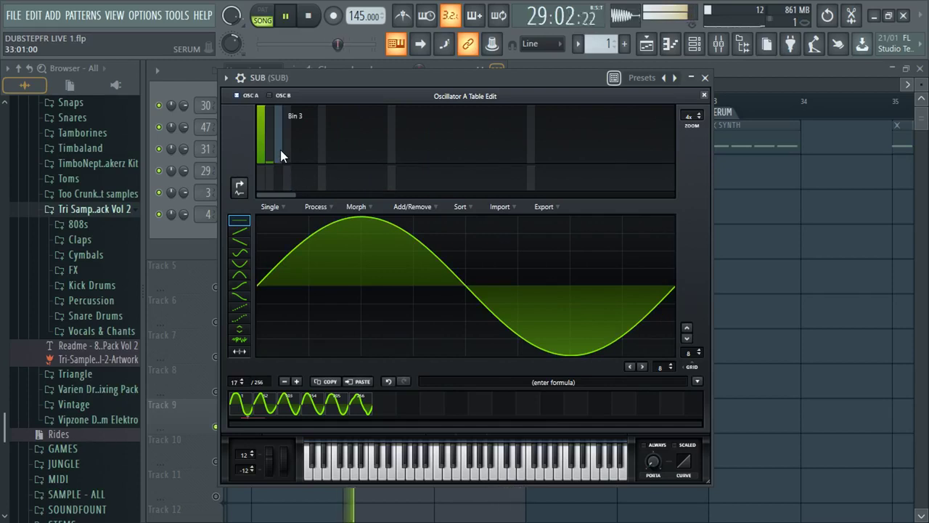
pyautogui.moveTo(277, 132)
pyautogui.mouseDown()
pyautogui.moveTo(300, 149)
pyautogui.moveTo(280, 143)
pyautogui.moveTo(290, 166)
pyautogui.moveTo(274, 156)
pyautogui.moveTo(276, 141)
pyautogui.moveTo(269, 161)
pyautogui.moveTo(281, 168)
pyautogui.mouseUp()
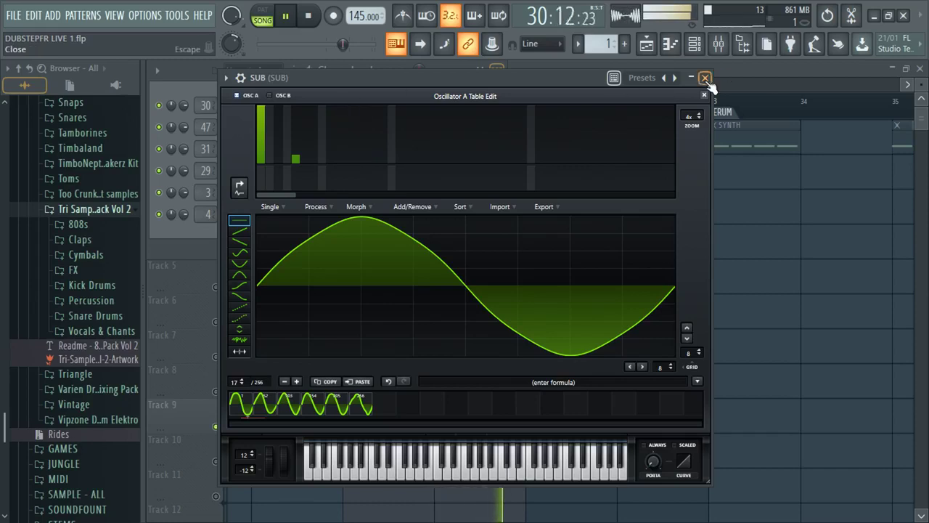
pyautogui.click(705, 77)
pyautogui.press('space')
pyautogui.click(580, 76)
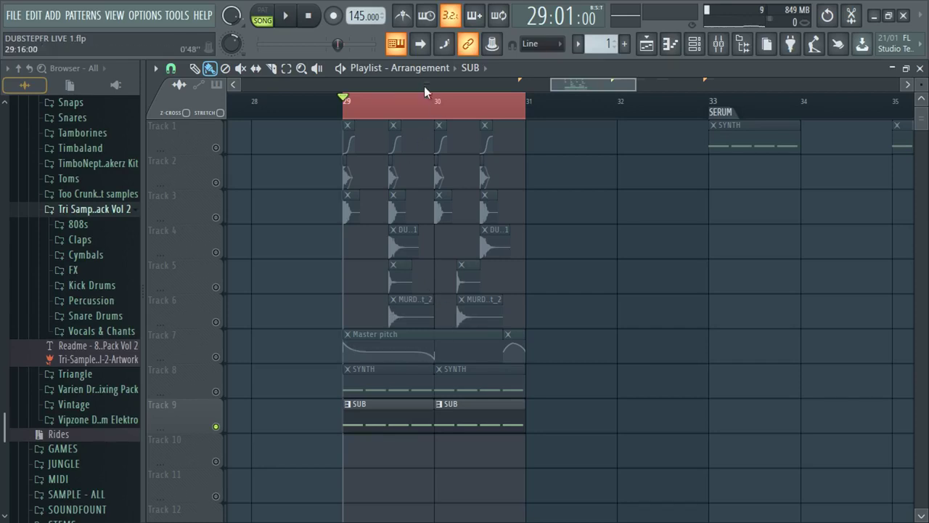
# - Scroll the playlist and place the playhead at bar 33
pyautogui.scroll(3, 465, 203)
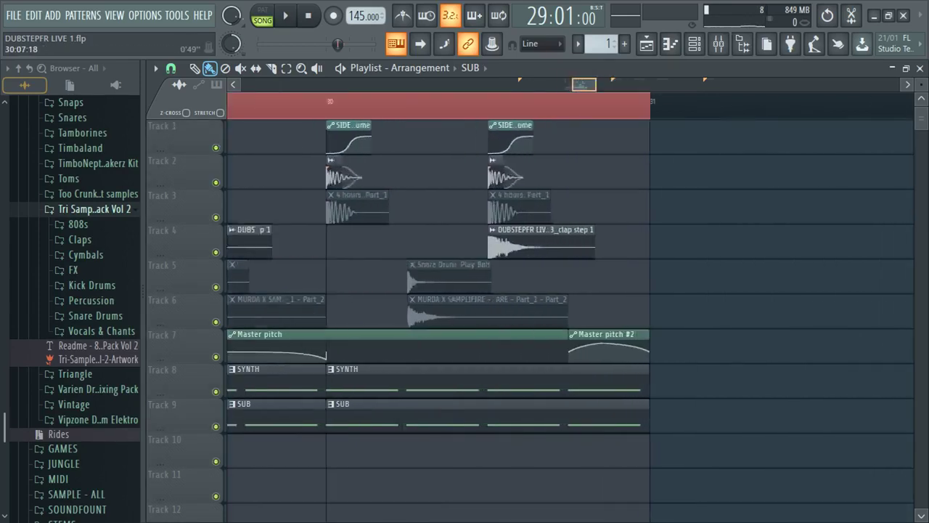
pyautogui.scroll(2, 450, 174)
pyautogui.scroll(-3, 469, 153)
pyautogui.scroll(3, 479, 167)
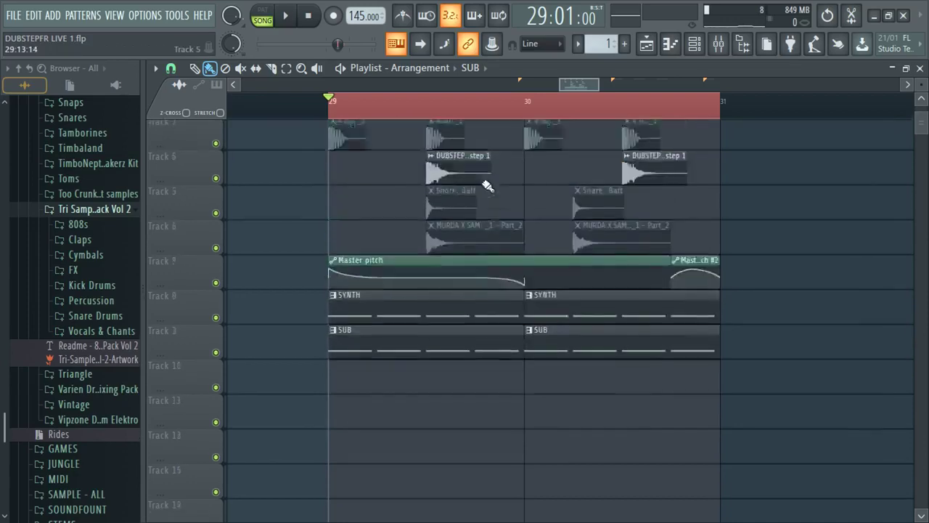
pyautogui.scroll(-8, 571, 89)
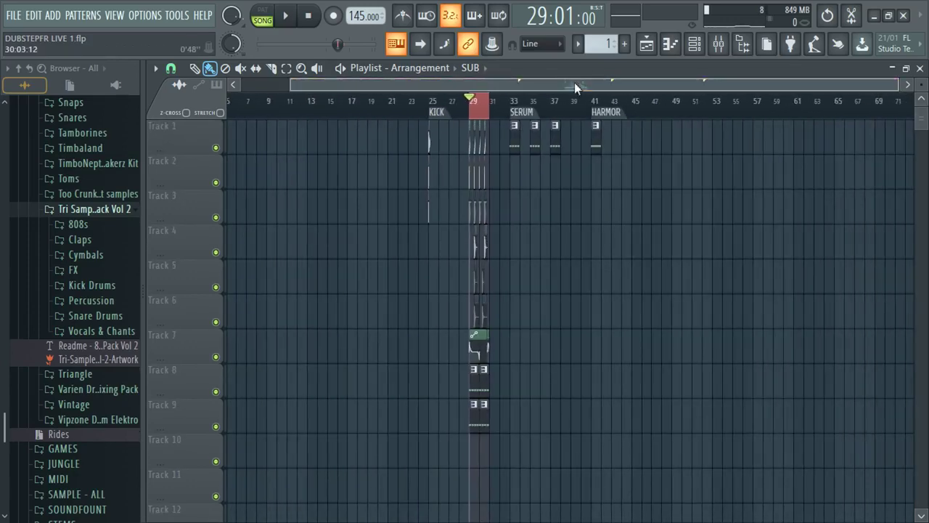
pyautogui.click(511, 100)
pyautogui.scroll(4, 508, 218)
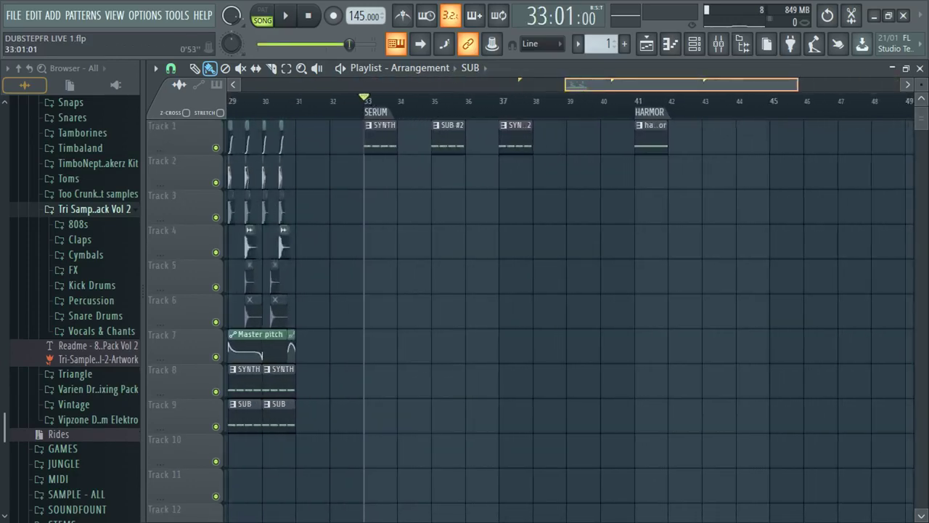
pyautogui.scroll(-3, 2, 461)
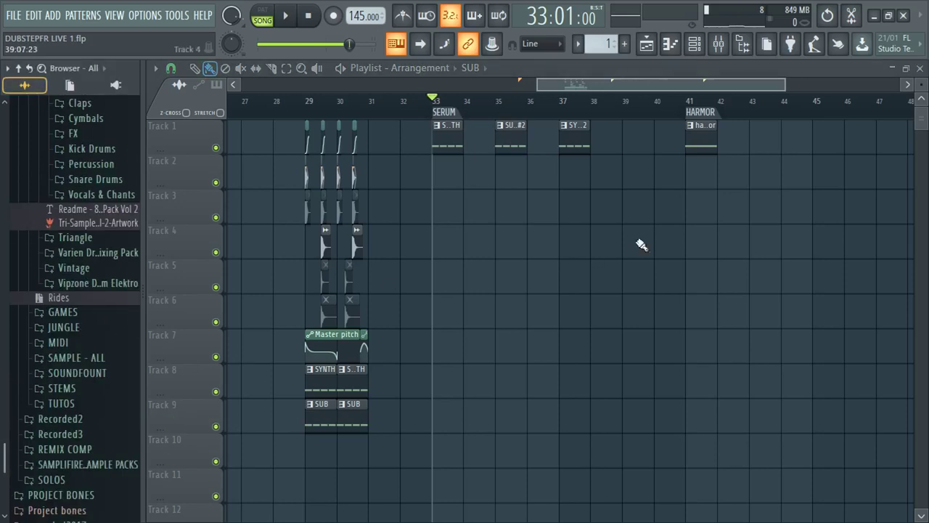
pyautogui.scroll(3, 450, 145)
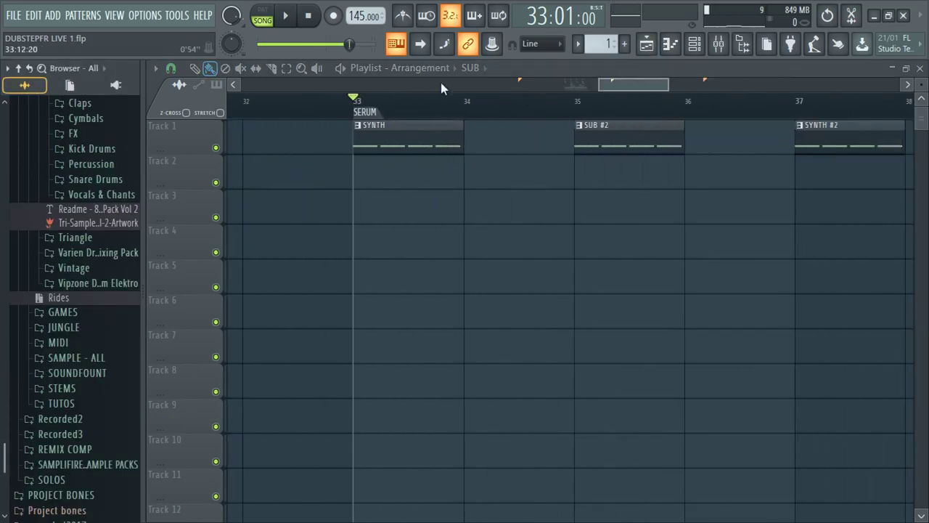
pyautogui.scroll(-4, 462, 109)
pyautogui.scroll(4, 472, 116)
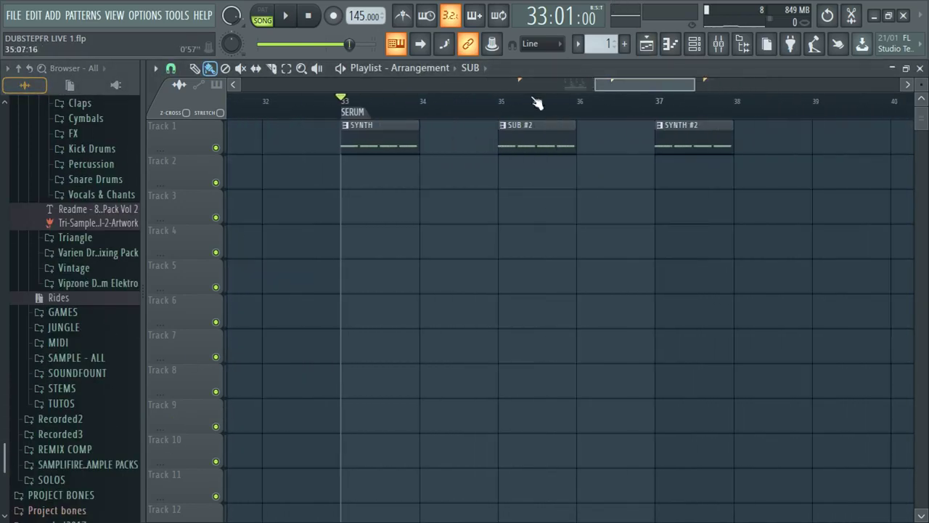
# - Play through bars 37–38 and the SYNTH clip at bar 33, then stop
pyautogui.moveTo(498, 102); pyautogui.dragTo(733, 99)
pyautogui.click(672, 109)
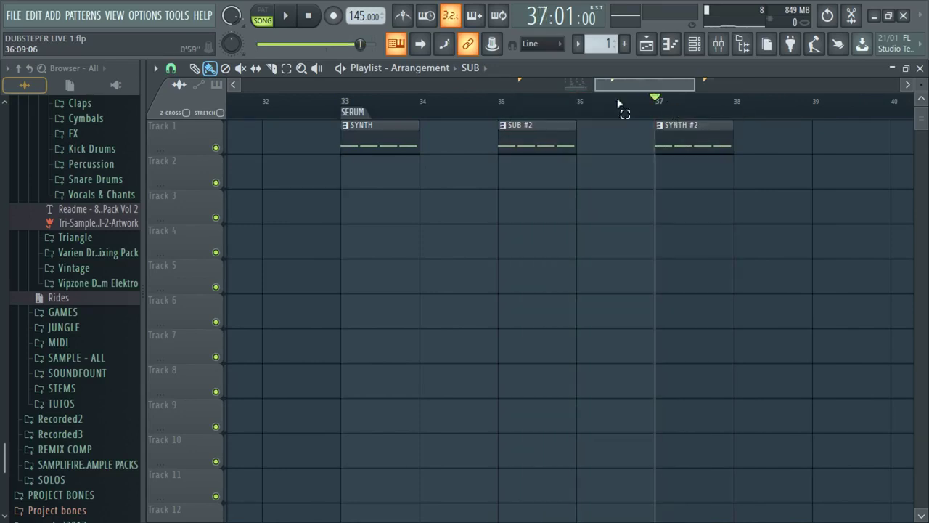
pyautogui.moveTo(657, 108); pyautogui.dragTo(740, 112)
pyautogui.scroll(-4, 653, 101)
pyautogui.press('space')
pyautogui.hscroll(-4, 508, 218)
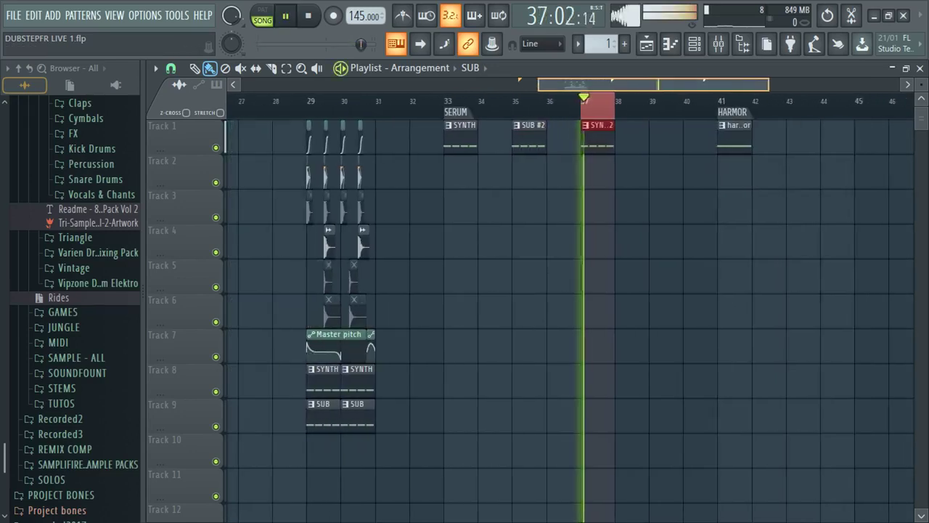
pyautogui.click(501, 102)
pyautogui.moveTo(505, 107); pyautogui.dragTo(532, 107)
pyautogui.press('space')
# - Preview Track 8 soloed from bar 29, then unsolo it so all tracks play
pyautogui.scroll(2, 373, 160)
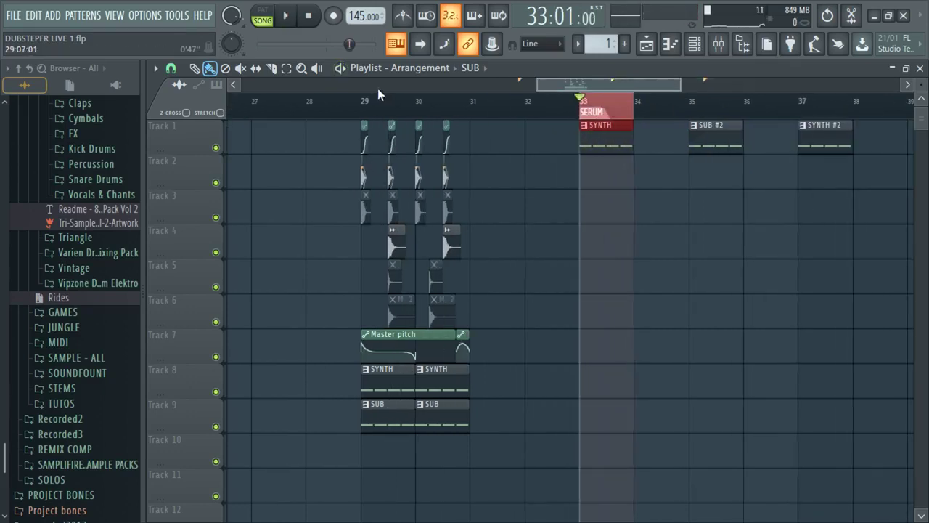
pyautogui.click(362, 102)
pyautogui.scroll(3, 312, 290)
pyautogui.keyDown('ctrl'); pyautogui.click(216, 391); pyautogui.keyUp('ctrl')
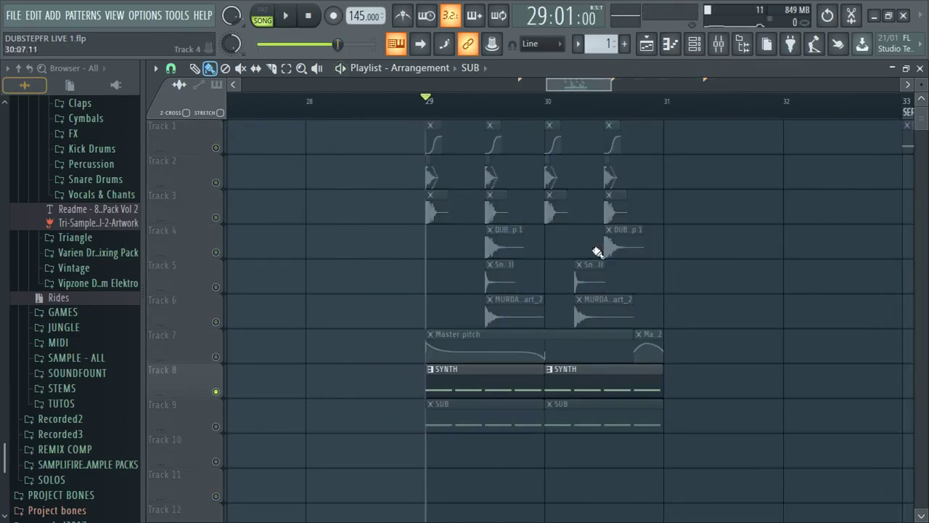
pyautogui.press('space')
pyautogui.press('space')
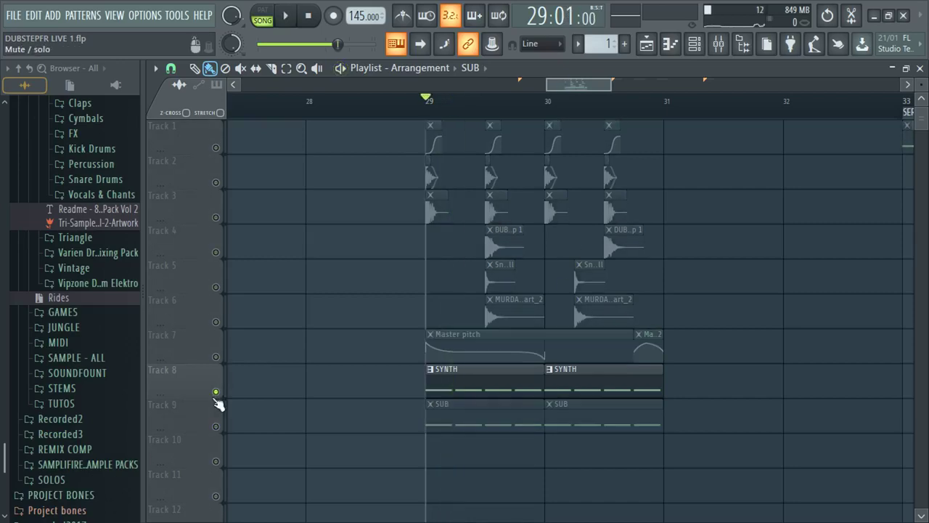
pyautogui.keyDown('ctrl'); pyautogui.click(215, 391); pyautogui.keyUp('ctrl')
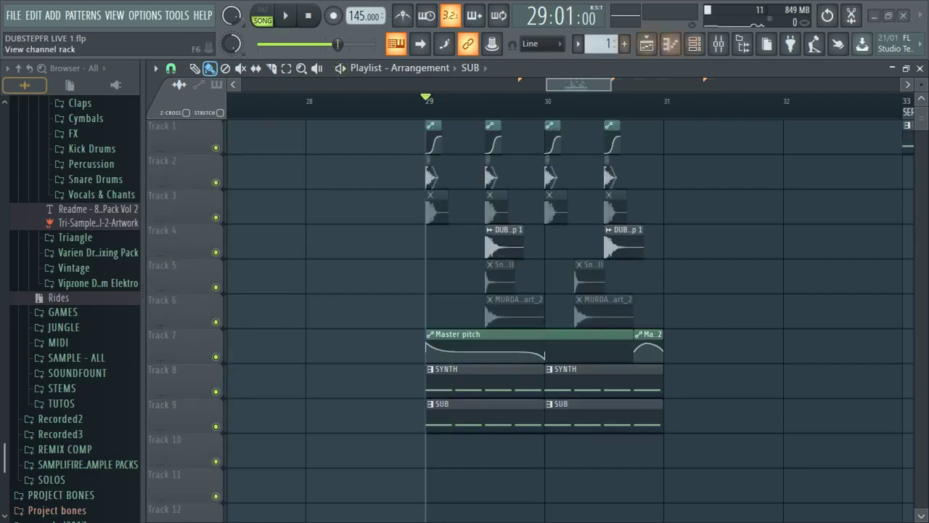
# - Select the SYNTH insert in the Mixer and bring up the Channel rack
pyautogui.click(717, 43)
pyautogui.click(682, 289)
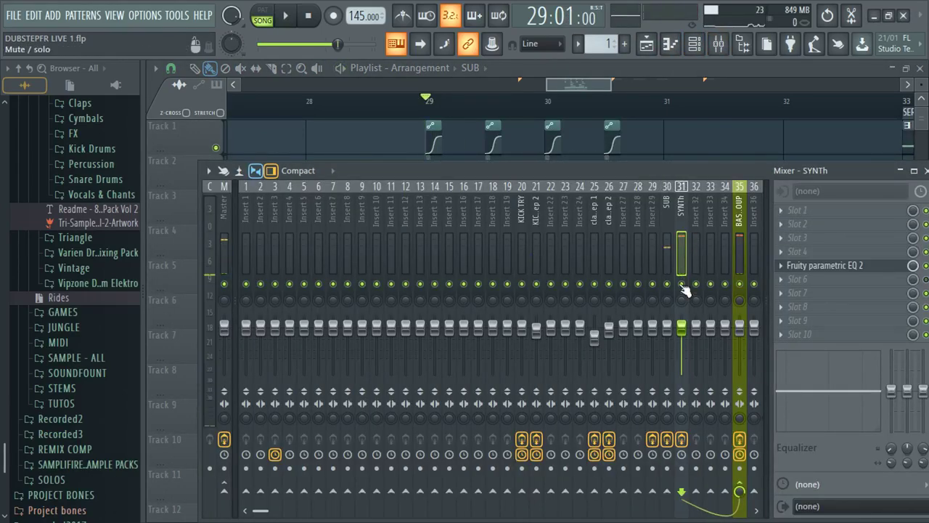
pyautogui.scroll(2, 643, 104)
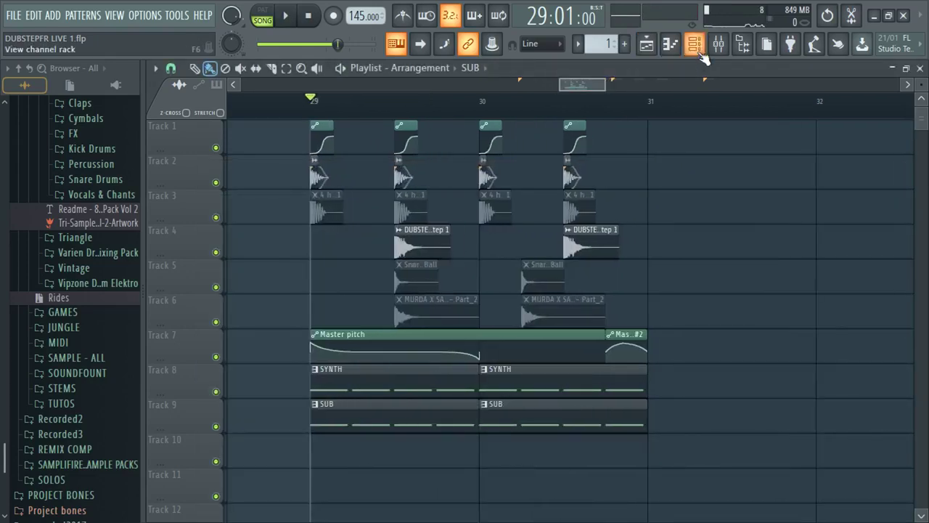
pyautogui.press('F6')
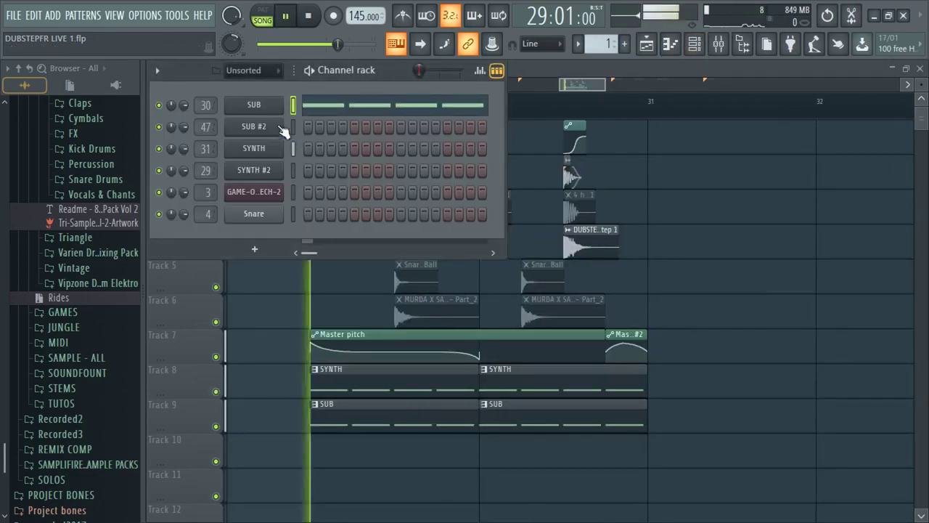
pyautogui.click(254, 148)
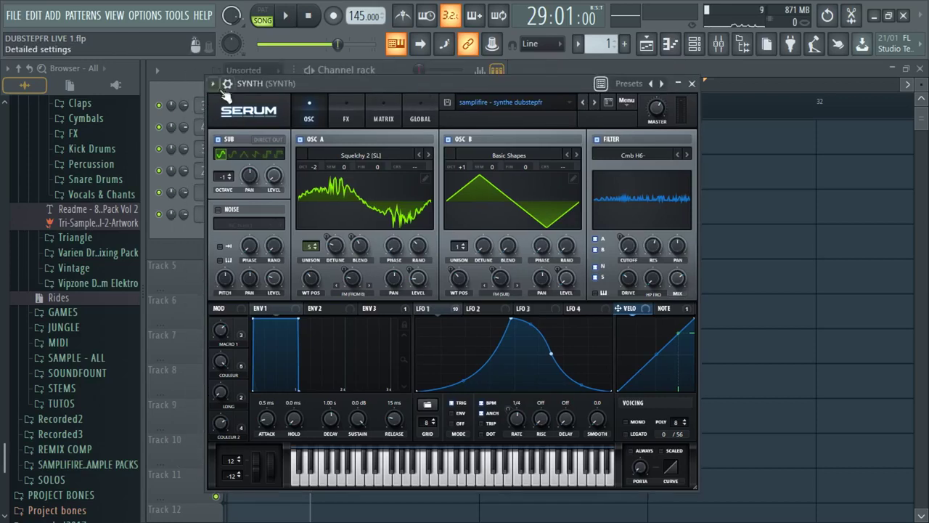
pyautogui.press('Escape')
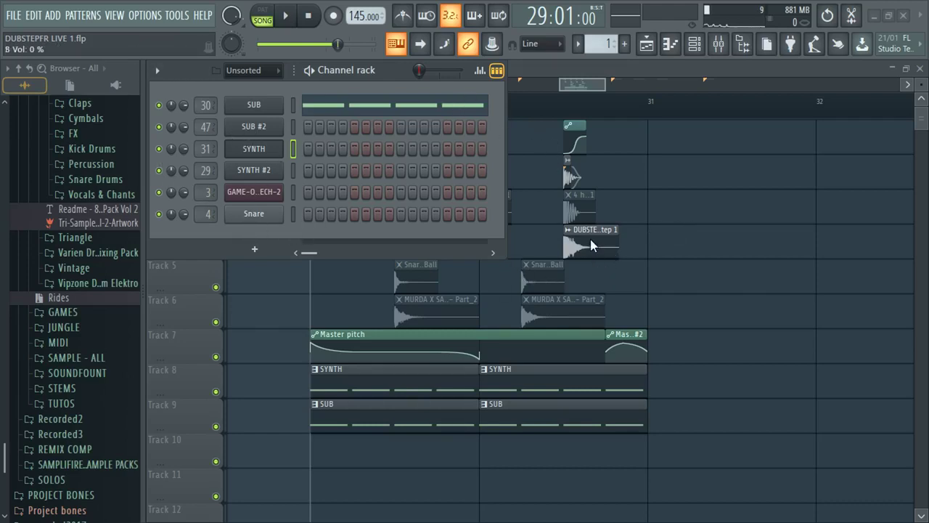
pyautogui.press('space')
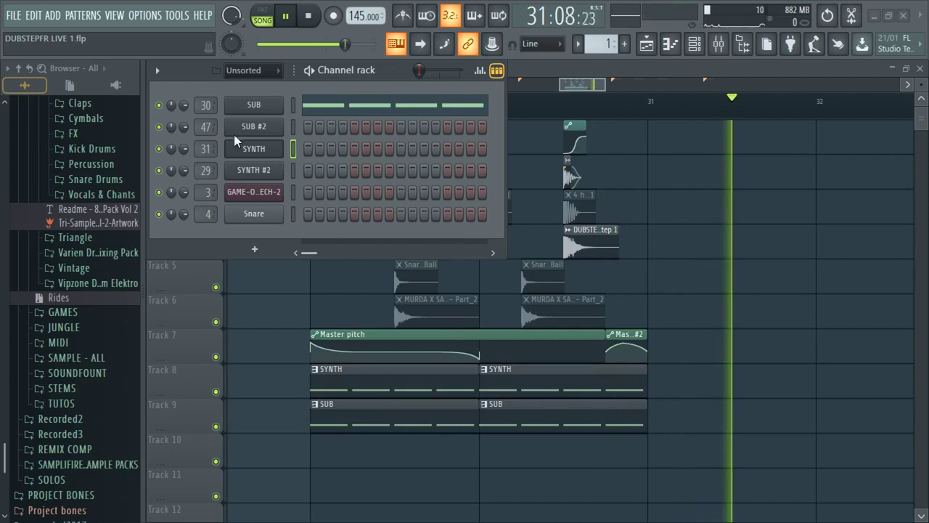
pyautogui.press('space')
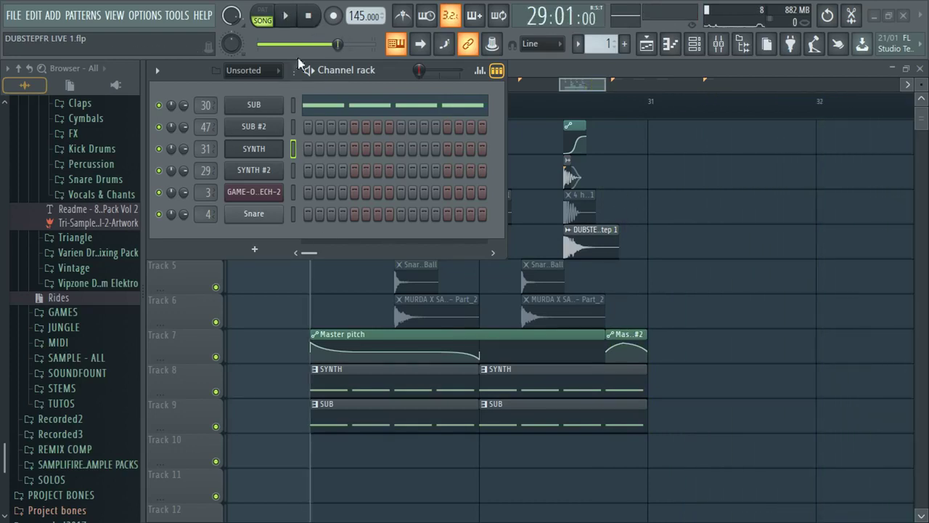
pyautogui.click(293, 21)
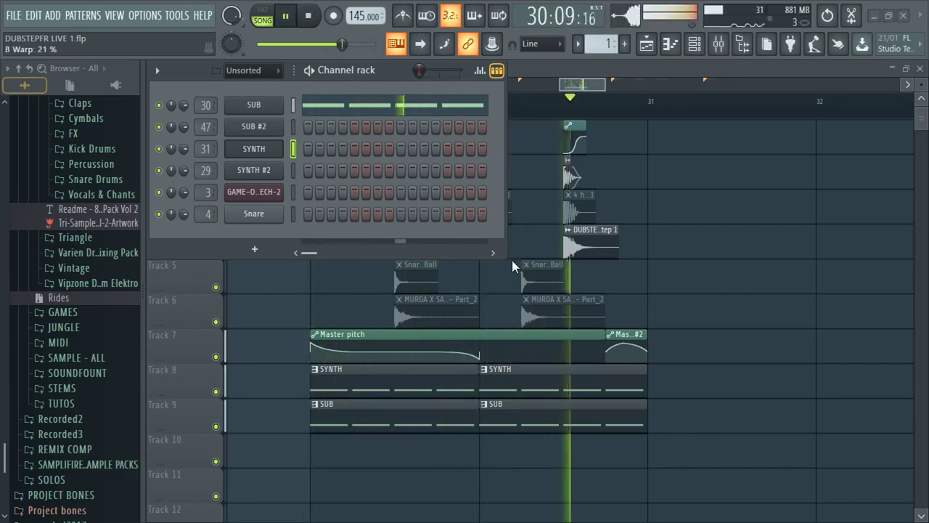
pyautogui.click(308, 16)
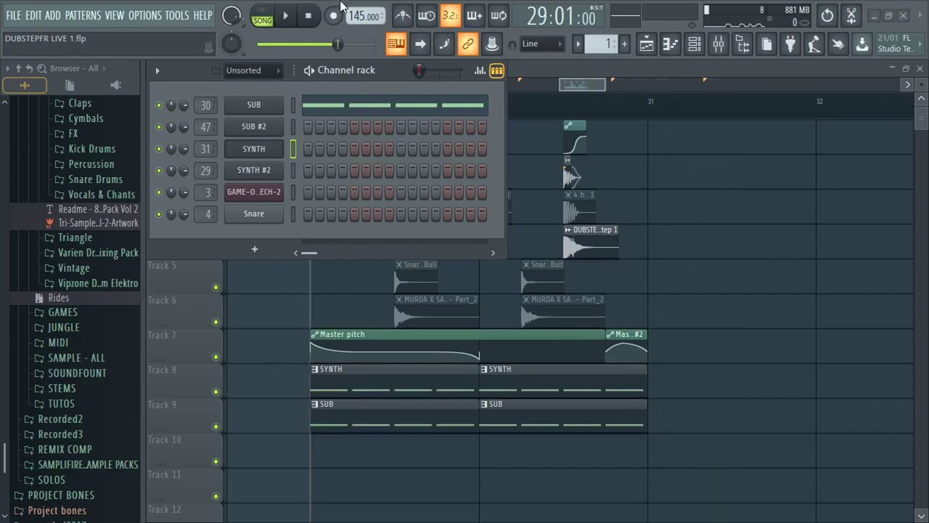
pyautogui.press('space')
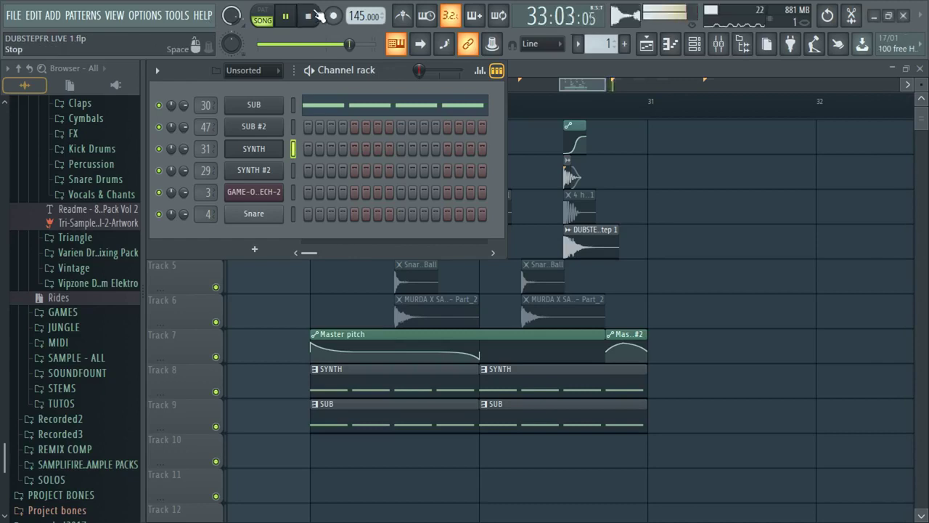
pyautogui.click(289, 16)
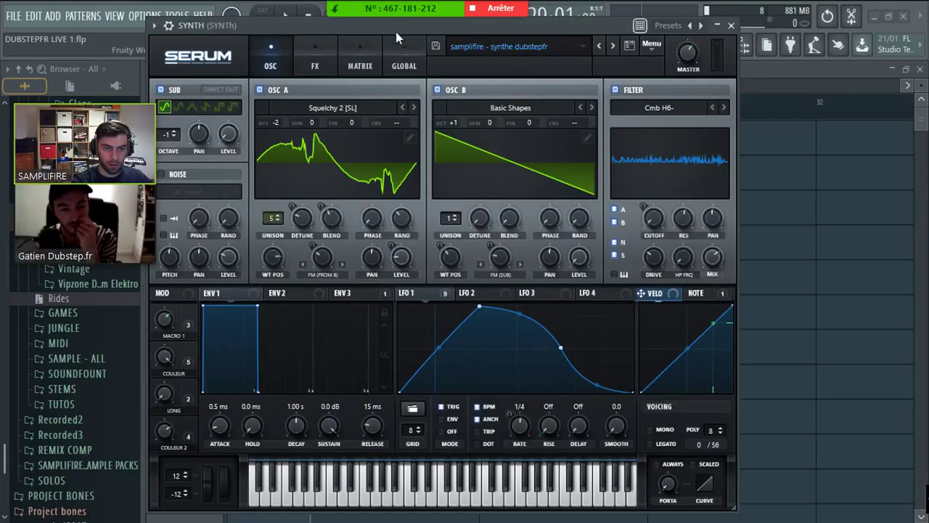
# - Browse OSC A's wavetable categories without changing anything, then close Serum
pyautogui.moveTo(396, 31); pyautogui.dragTo(404, 22)
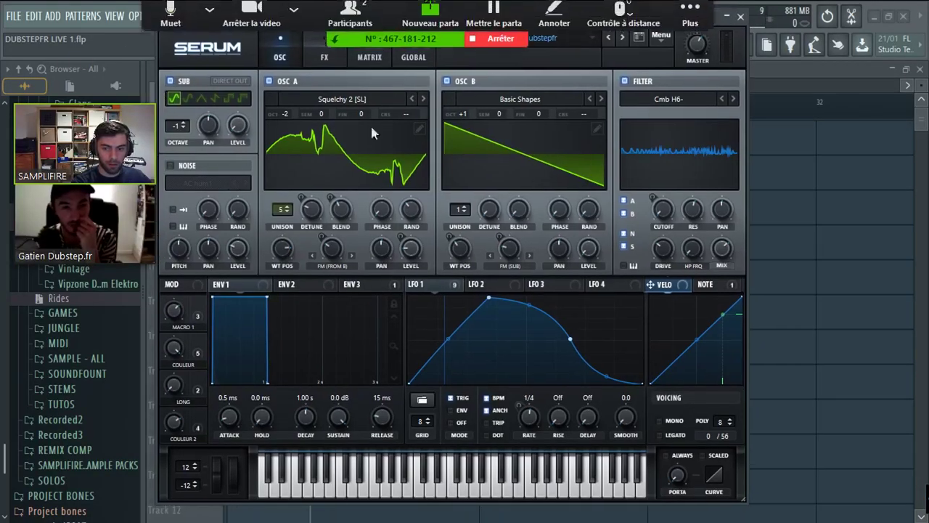
pyautogui.click(714, 22)
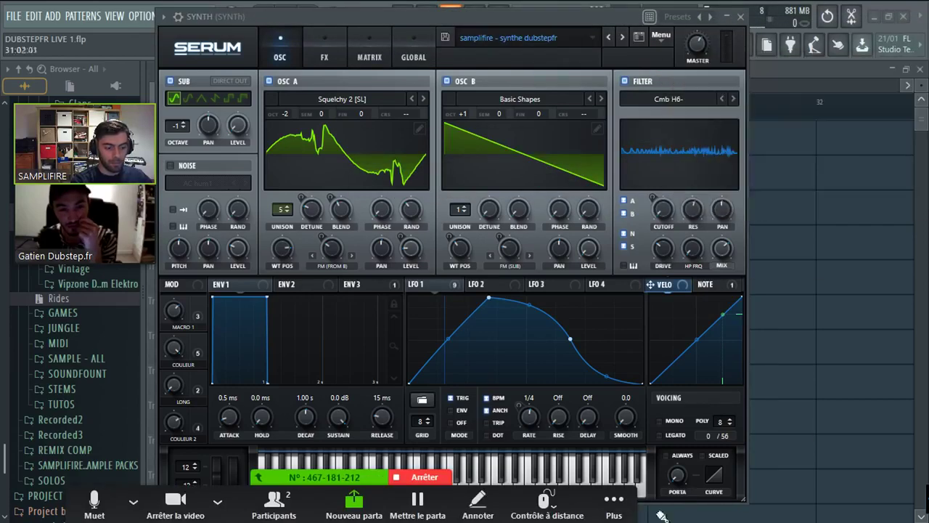
pyautogui.moveTo(414, 14); pyautogui.dragTo(441, 7)
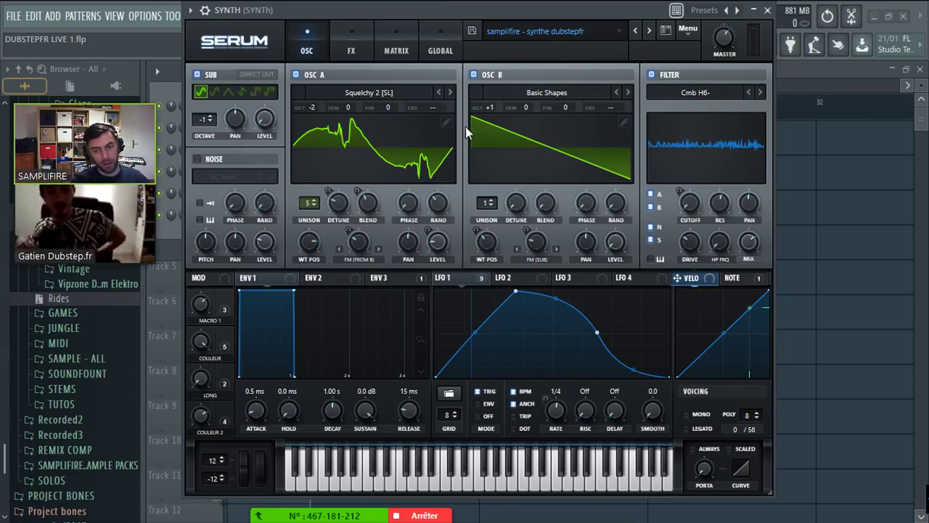
pyautogui.click(363, 93)
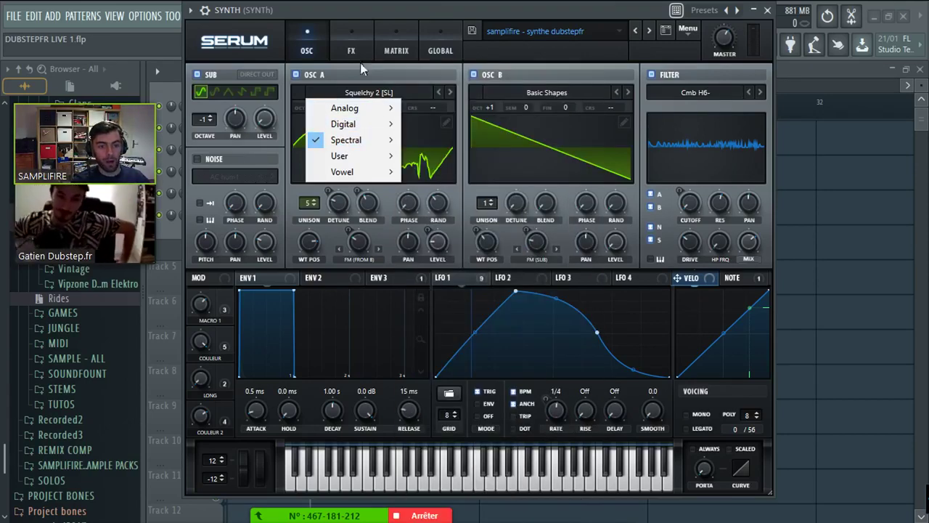
pyautogui.click(360, 62)
pyautogui.click(767, 10)
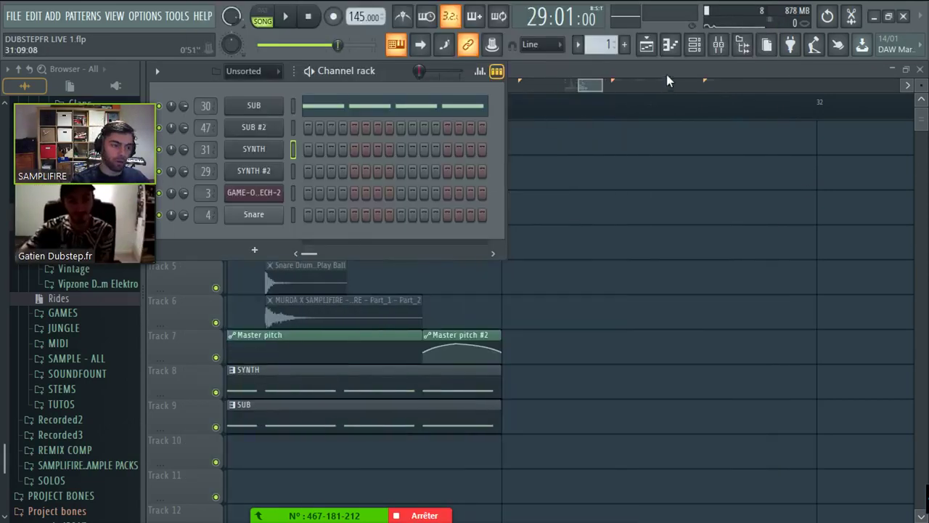
# - Return to the Playlist and select bars 32–33
pyautogui.click(666, 78)
pyautogui.scroll(3, 457, 110)
pyautogui.moveTo(457, 110); pyautogui.dragTo(676, 109)
# - Create a new pattern named 'serum basic synth'
pyautogui.click(624, 45)
pyautogui.write('se')
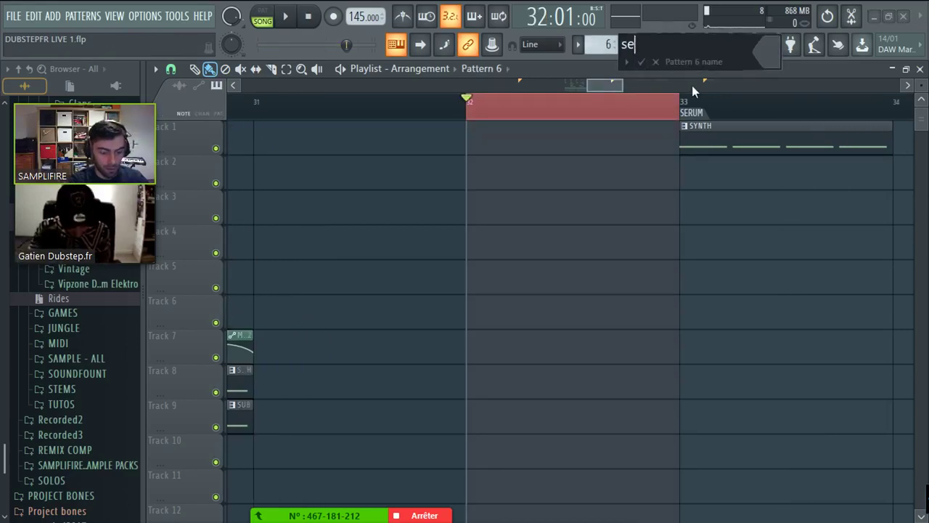
pyautogui.write('rum basic synth')
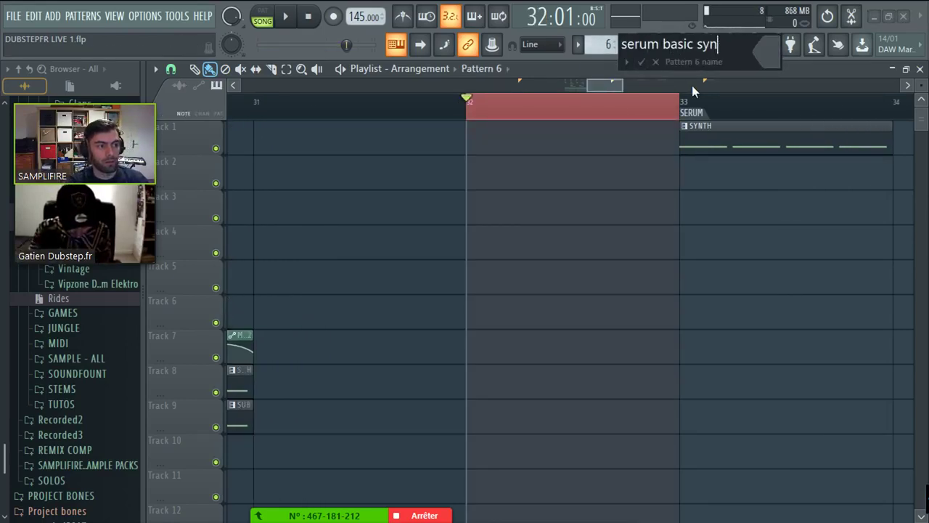
pyautogui.press('Return')
# - Replace the Snare channel with a fresh Serum synth
pyautogui.click(681, 127)
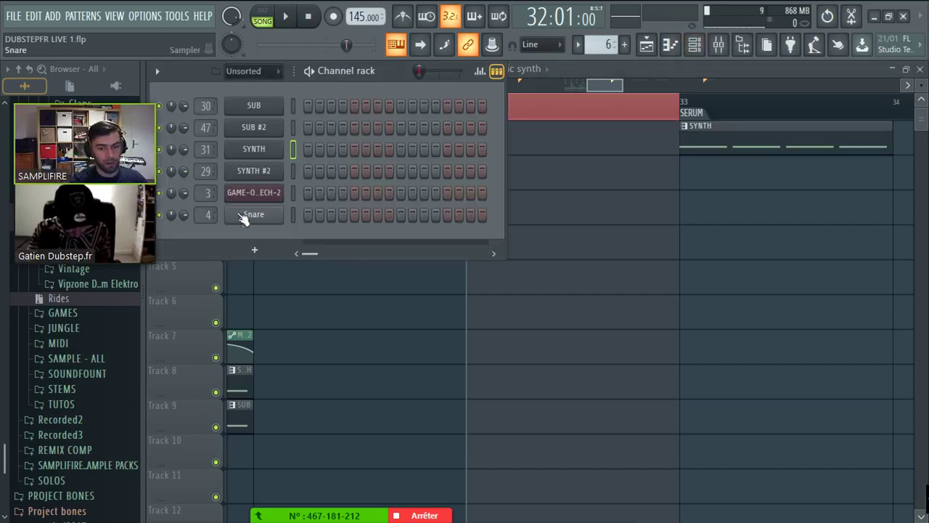
pyautogui.rightClick(252, 214)
pyautogui.moveTo(312, 339)
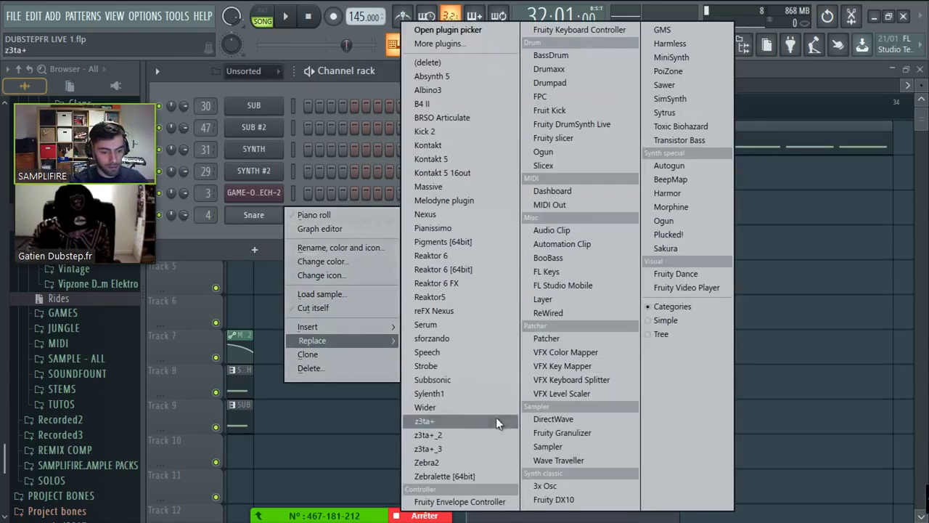
pyautogui.click(465, 326)
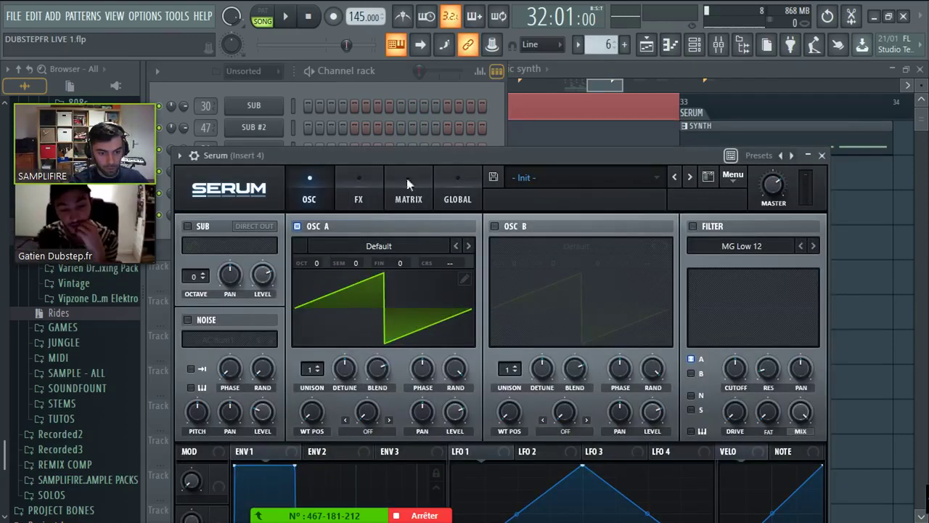
pyautogui.moveTo(411, 155); pyautogui.dragTo(426, 72)
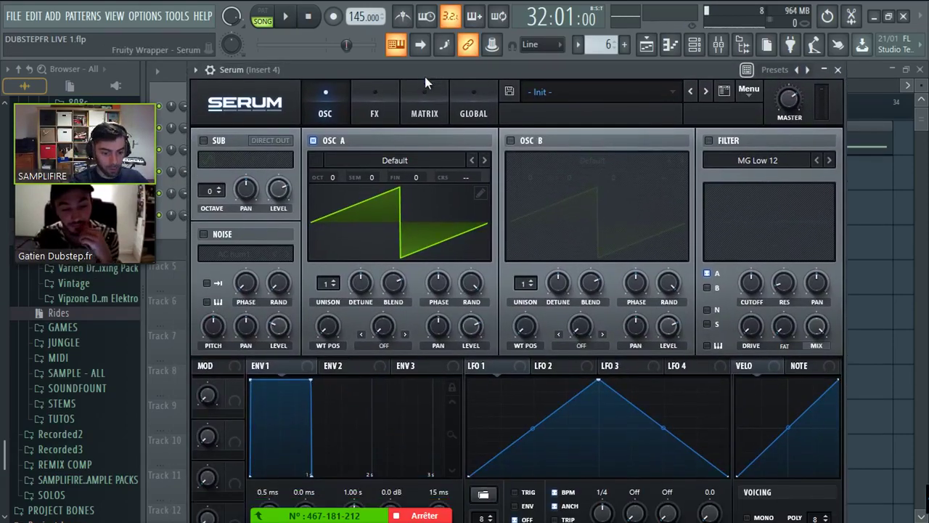
# - Shrink Serum's interface to 90% and move the window higher
pyautogui.click(222, 109)
pyautogui.click(257, 172)
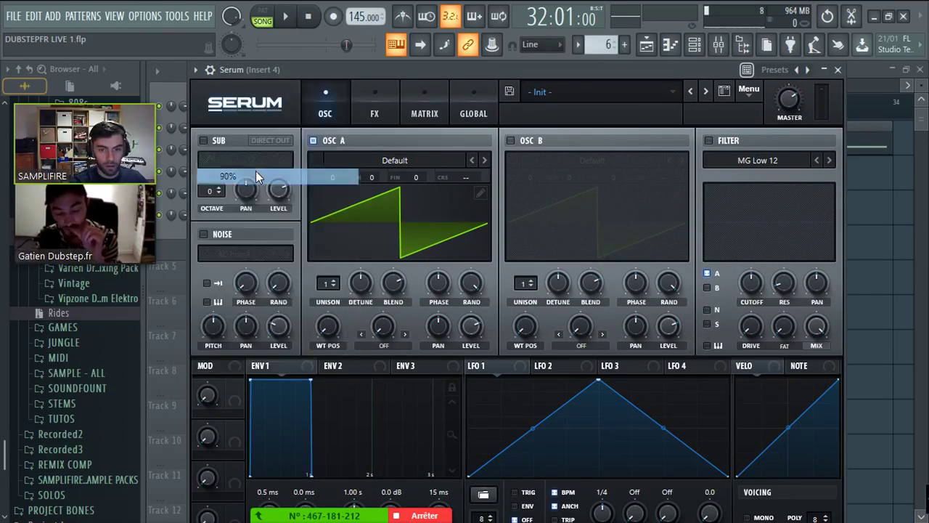
pyautogui.click(194, 69)
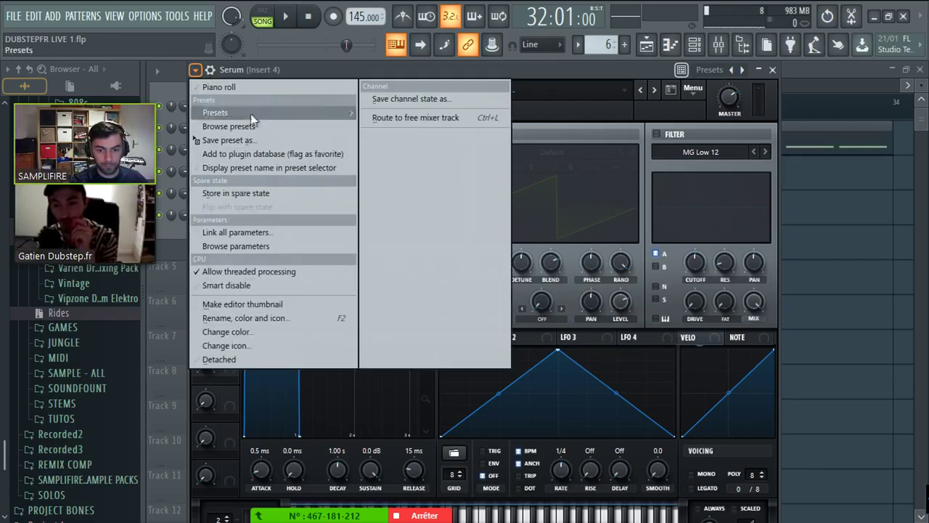
pyautogui.click(232, 63)
pyautogui.click(184, 64)
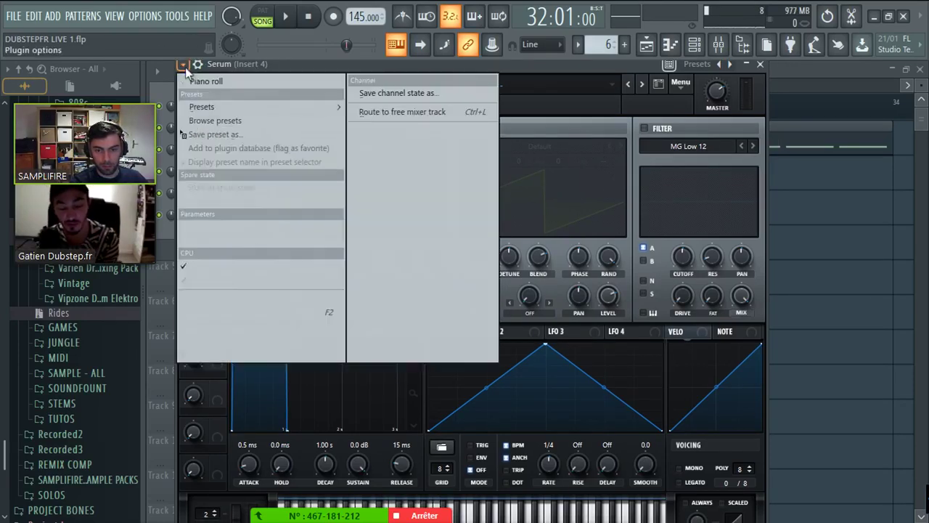
pyautogui.click(207, 353)
pyautogui.moveTo(304, 64); pyautogui.dragTo(303, 29)
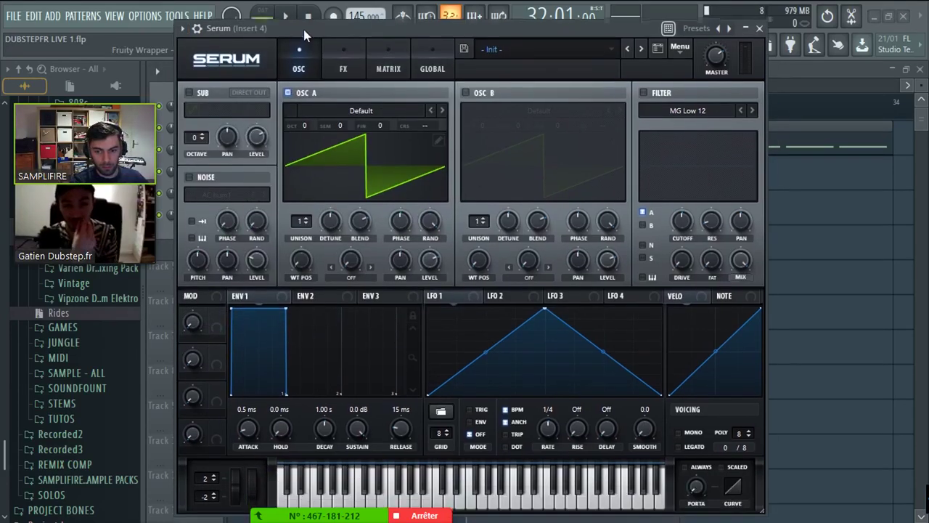
# - Load Analog > Basic Shapes into OSC A, sweep it to a saw, and open the channel's piano roll
pyautogui.click(363, 109)
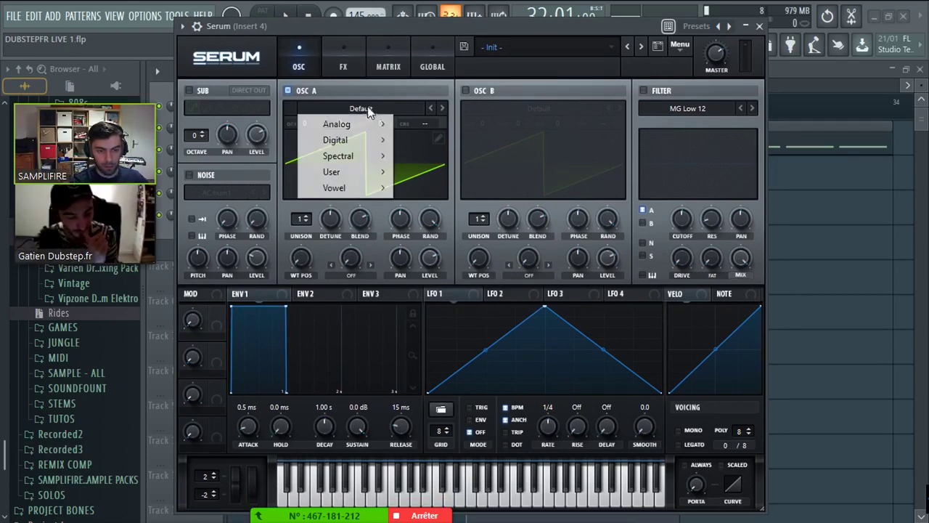
pyautogui.moveTo(341, 124)
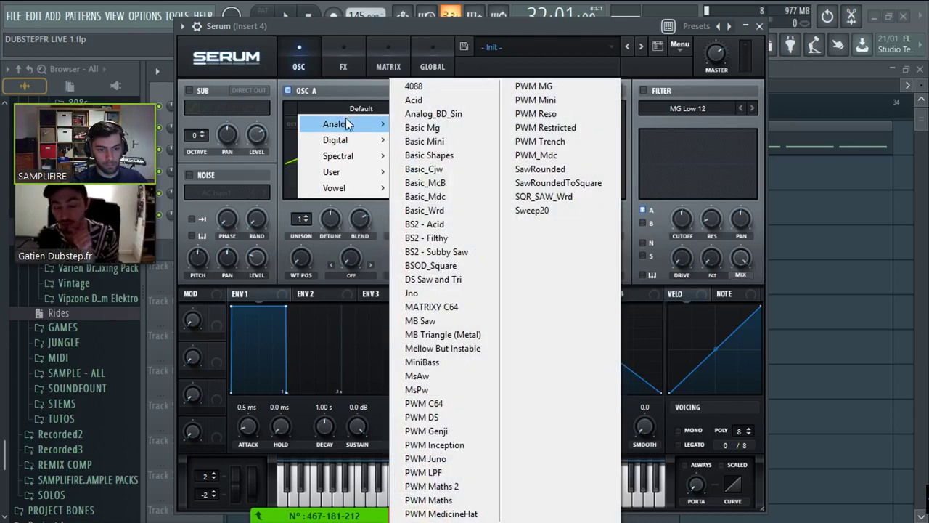
pyautogui.click(432, 155)
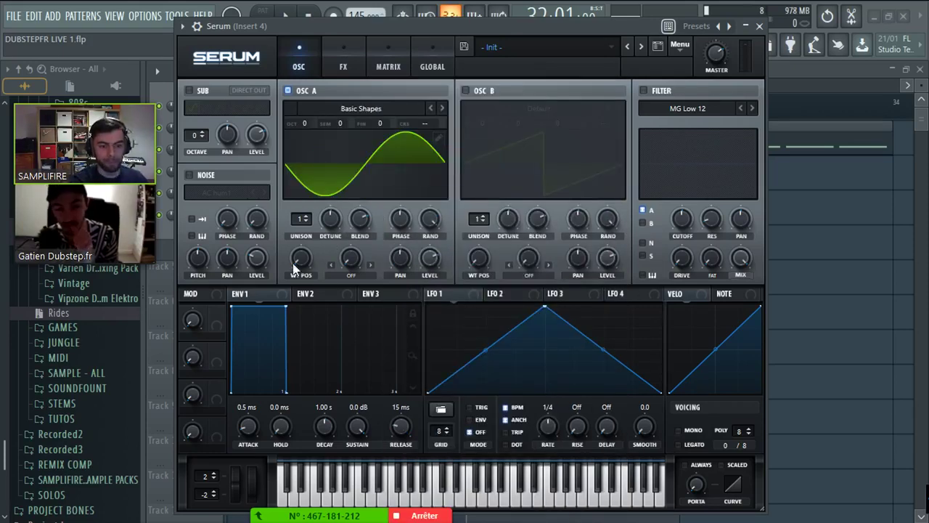
pyautogui.moveTo(294, 268); pyautogui.dragTo(309, 238)
pyautogui.moveTo(649, 27); pyautogui.dragTo(702, 229)
pyautogui.rightClick(254, 213)
pyautogui.click(322, 209)
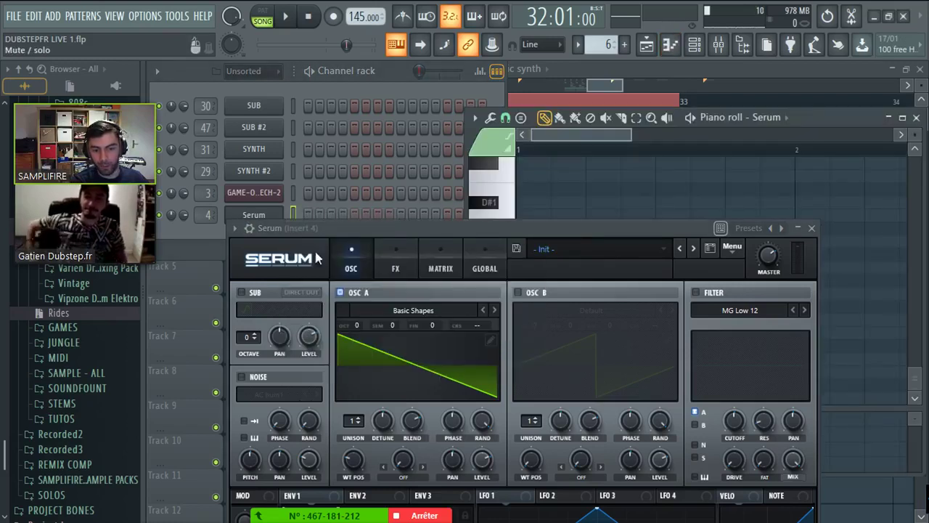
# - Draw four E2 notes across the Serum pattern in the piano roll
pyautogui.moveTo(833, 117); pyautogui.dragTo(673, 58)
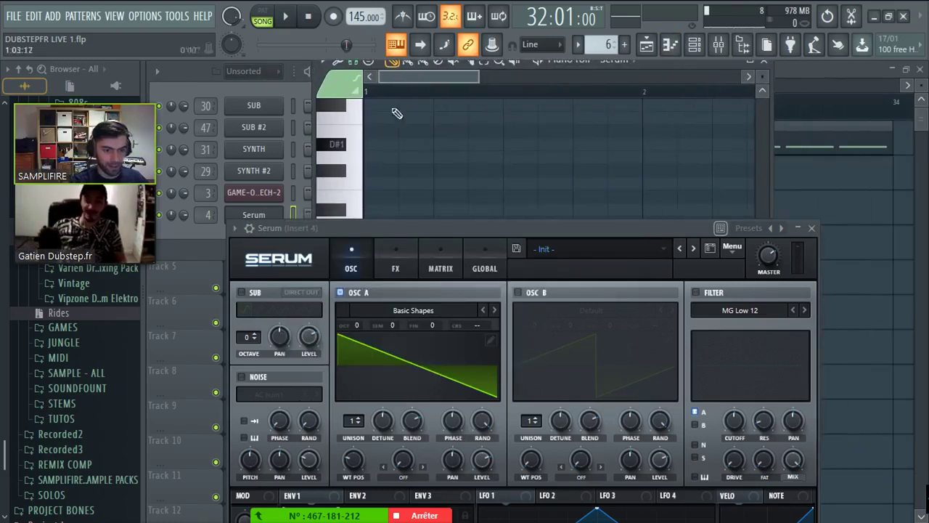
pyautogui.scroll(5, 369, 178)
pyautogui.click(371, 170)
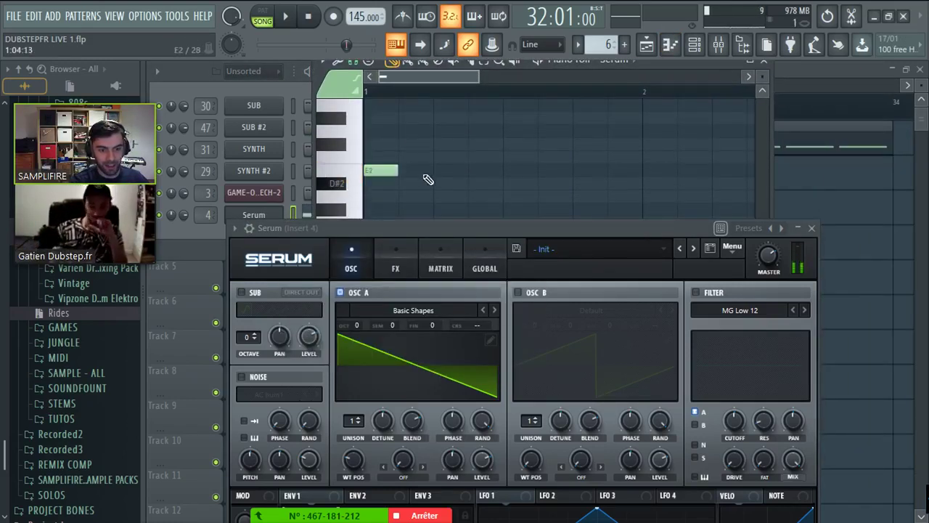
pyautogui.click(439, 174)
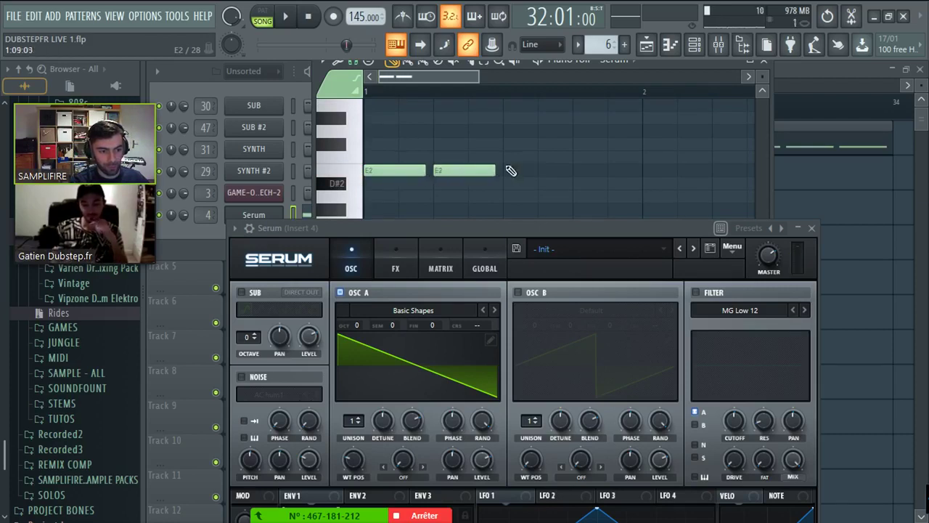
pyautogui.click(530, 174)
pyautogui.click(608, 175)
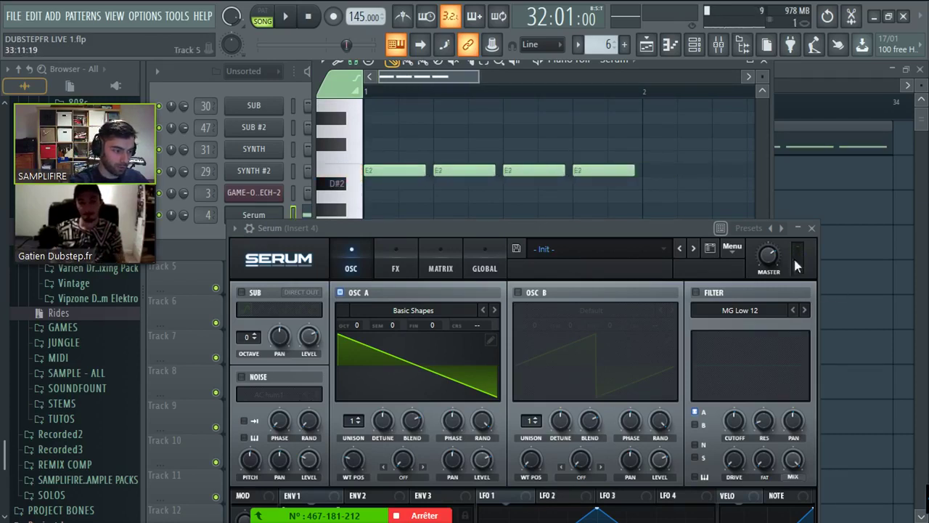
# - Route the Serum channel to mixer Insert 8 from the channel rack
pyautogui.press('F5')
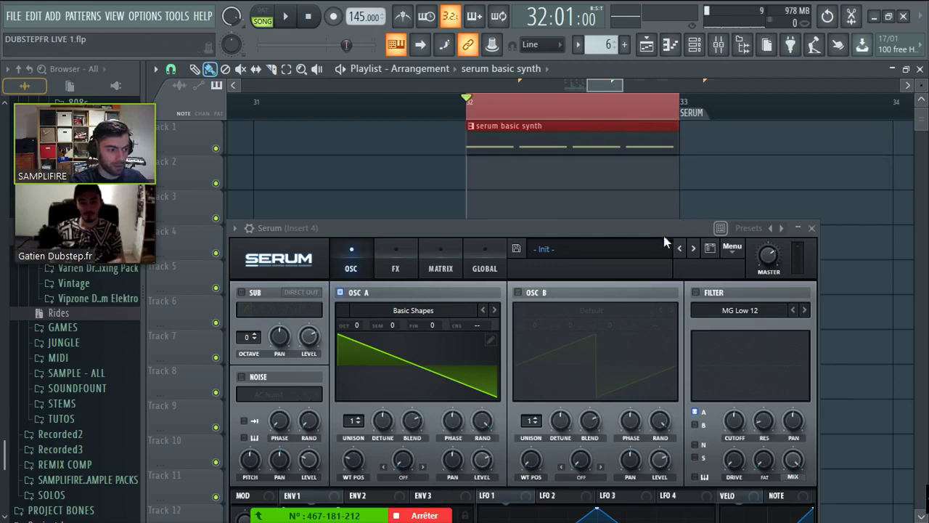
pyautogui.moveTo(664, 233); pyautogui.dragTo(665, 208)
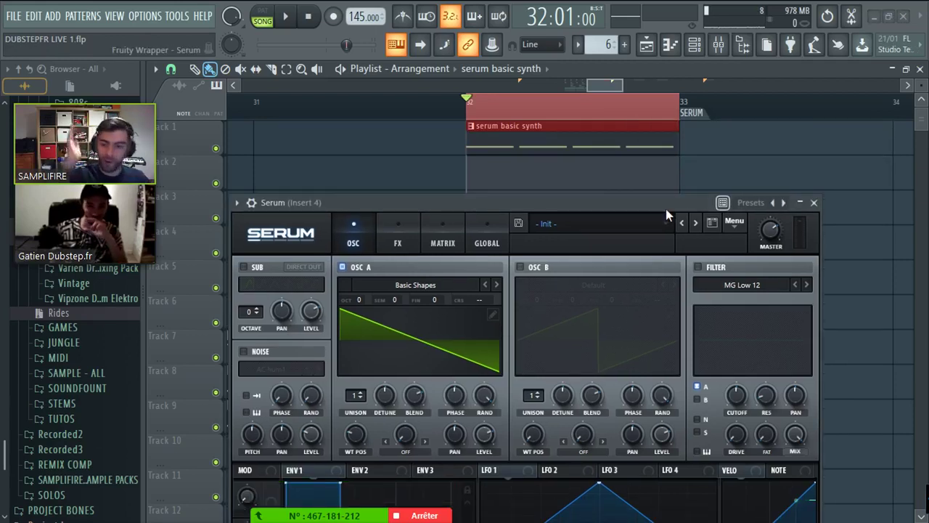
pyautogui.moveTo(665, 208); pyautogui.dragTo(668, 168)
pyautogui.click(694, 44)
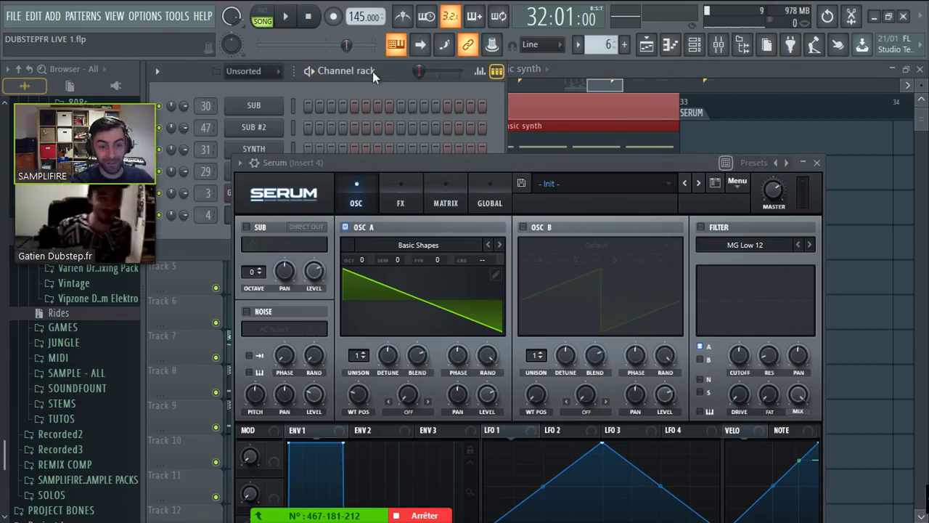
pyautogui.moveTo(207, 214); pyautogui.dragTo(207, 203)
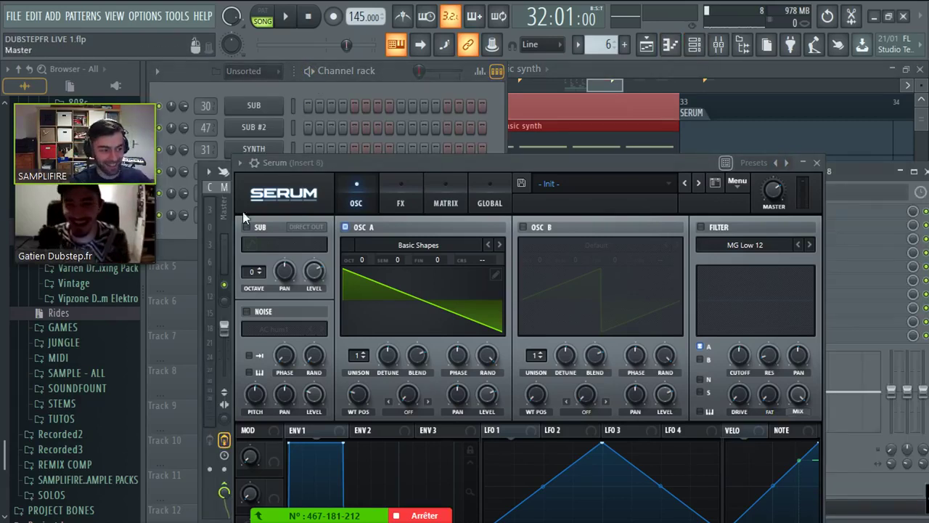
# - Play the pattern to check it, then restore the Serum window and move it left
pyautogui.press('space')
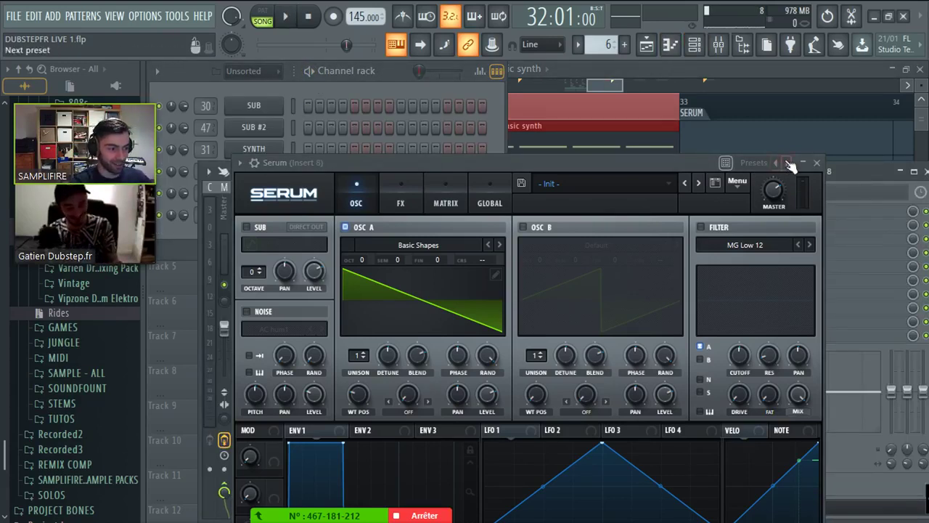
pyautogui.click(802, 162)
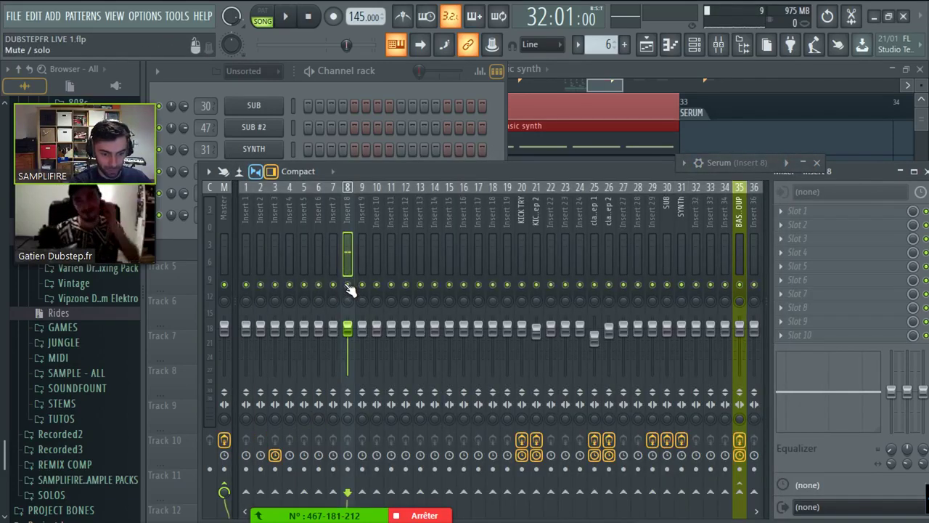
pyautogui.press('space')
pyautogui.click(365, 139)
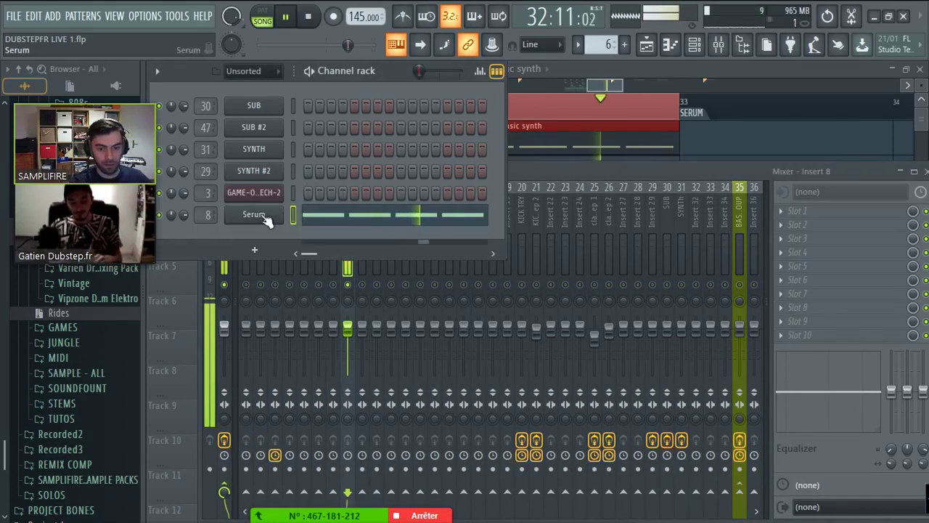
pyautogui.press('space')
pyautogui.click(759, 163)
pyautogui.moveTo(598, 134); pyautogui.dragTo(323, 47)
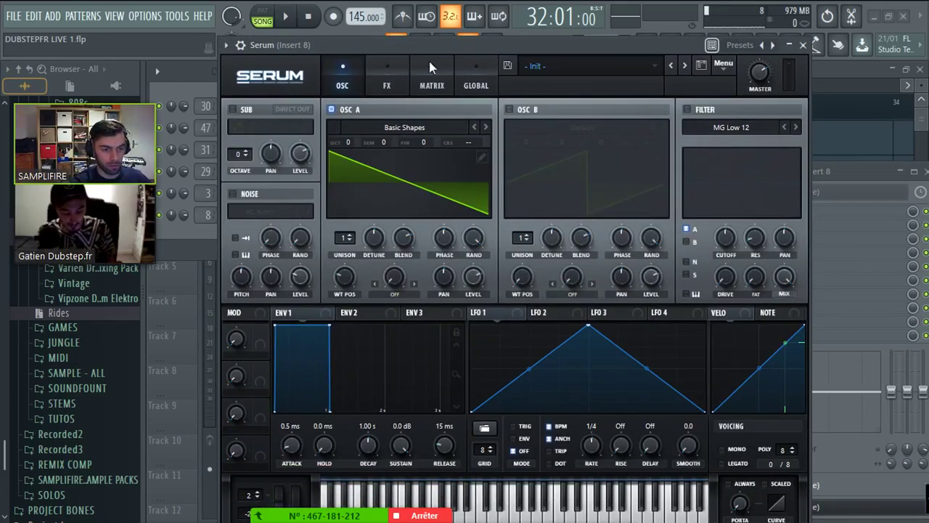
# - Reshape LFO 1 with an earlier peak, a convex decay curve and an extra decay point
pyautogui.moveTo(439, 44)
pyautogui.mouseDown()
pyautogui.moveTo(431, 38)
pyautogui.moveTo(445, 29)
pyautogui.moveTo(438, 42)
pyautogui.mouseUp()
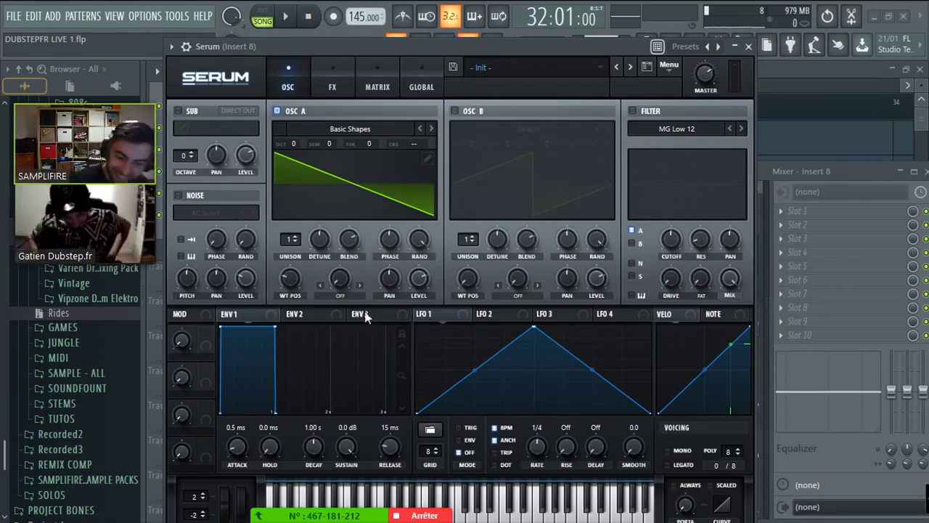
pyautogui.moveTo(534, 329); pyautogui.dragTo(477, 327)
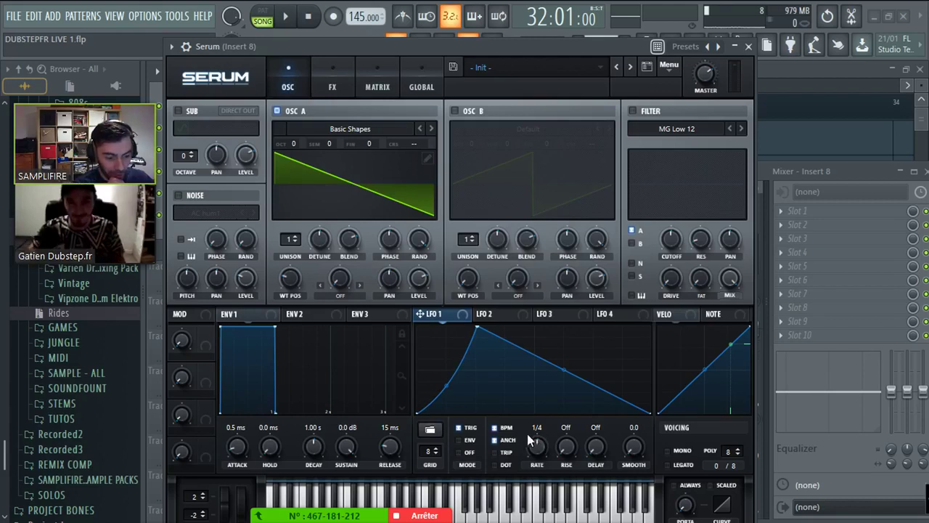
pyautogui.moveTo(563, 370); pyautogui.dragTo(563, 338)
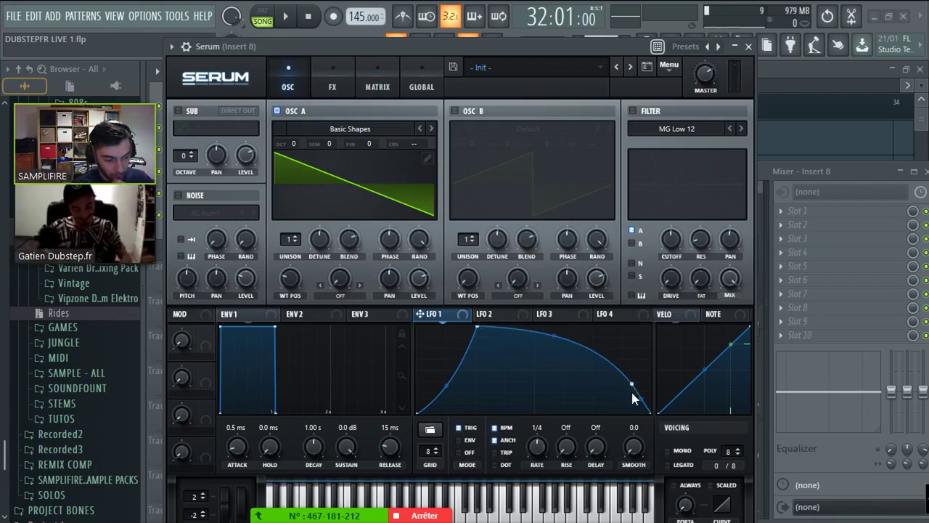
pyautogui.doubleClick(616, 381)
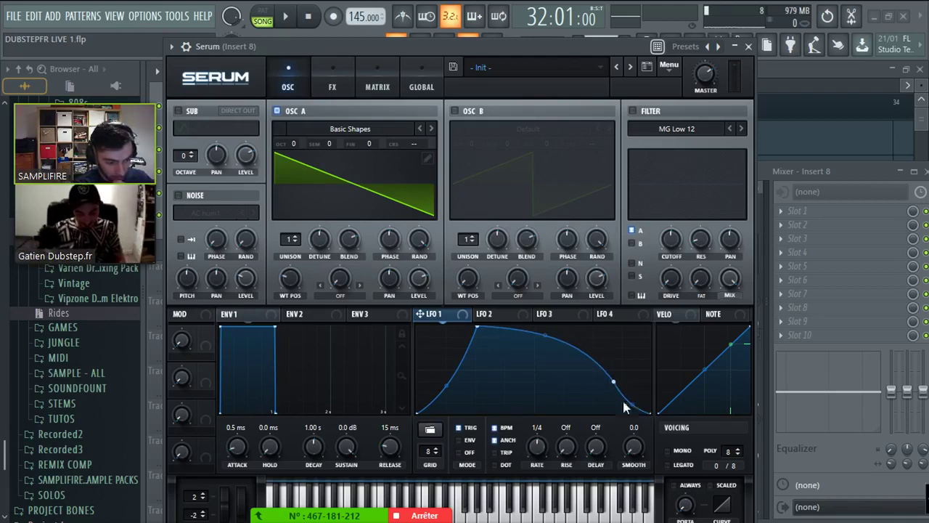
pyautogui.click(341, 296)
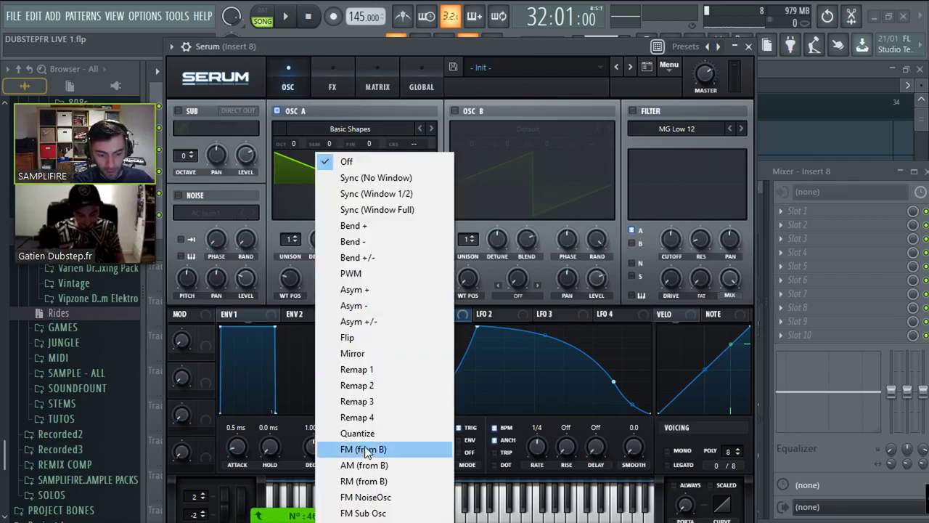
# - Set OSC A warp to FM (from B) and enable OSC B with a Basic Shapes saw, octave +1
pyautogui.click(355, 446)
pyautogui.moveTo(357, 245); pyautogui.dragTo(358, 243)
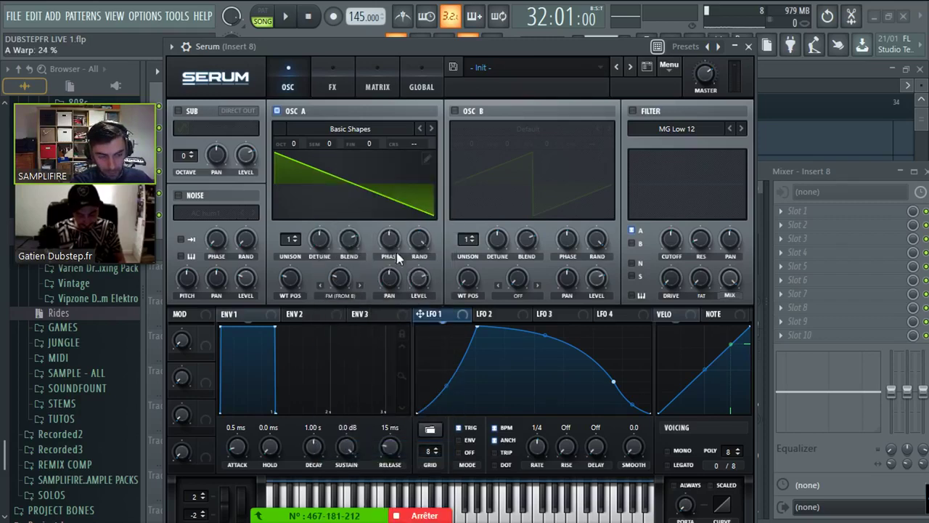
pyautogui.click(462, 113)
pyautogui.click(468, 131)
pyautogui.moveTo(508, 144)
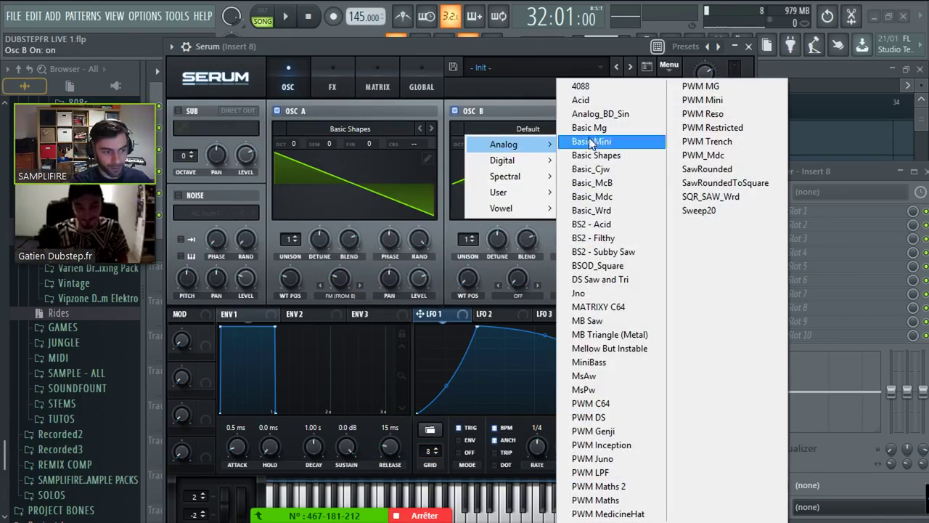
pyautogui.click(597, 156)
pyautogui.moveTo(467, 278); pyautogui.dragTo(473, 250)
pyautogui.moveTo(474, 135)
pyautogui.mouseDown()
pyautogui.moveTo(482, 114)
pyautogui.moveTo(470, 150)
pyautogui.mouseUp()
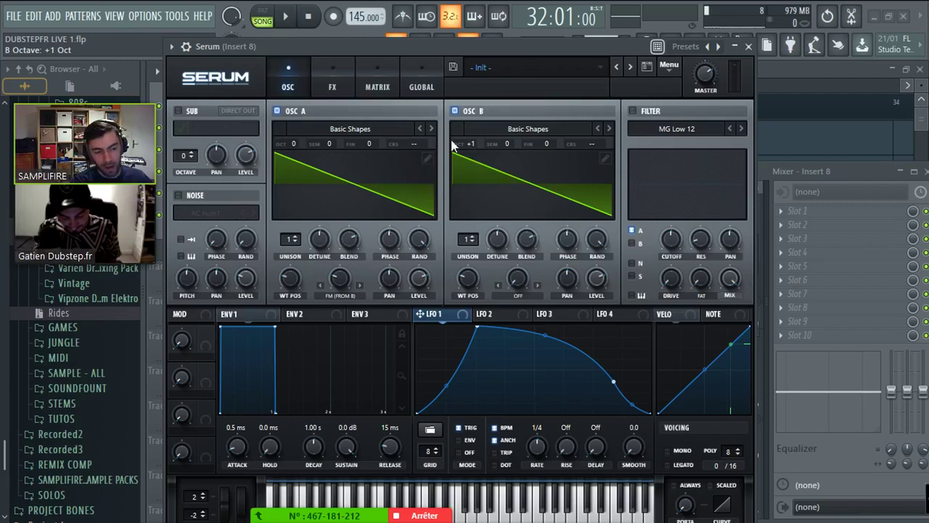
# - Balance the oscillator volumes and modulate OSC A's FM amount with LFO 1 while auditioning
pyautogui.moveTo(599, 281); pyautogui.dragTo(599, 275)
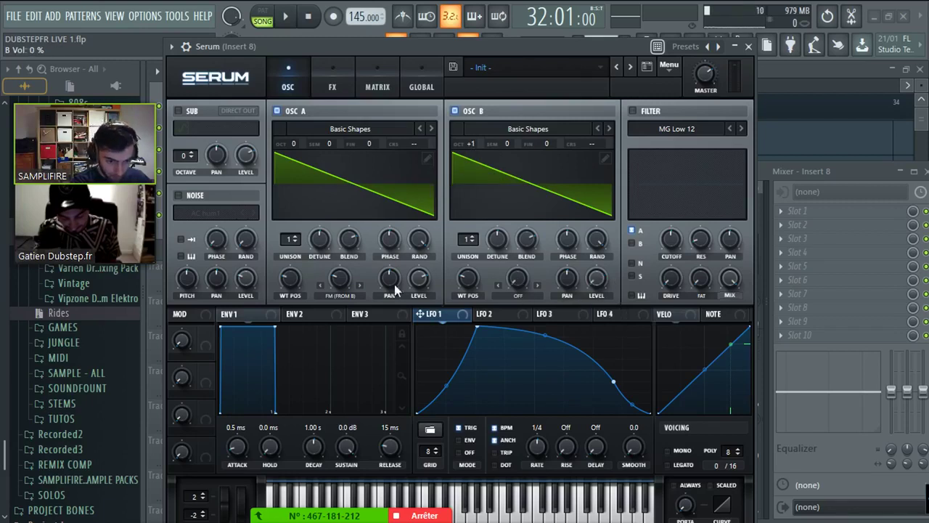
pyautogui.moveTo(420, 281); pyautogui.dragTo(414, 262)
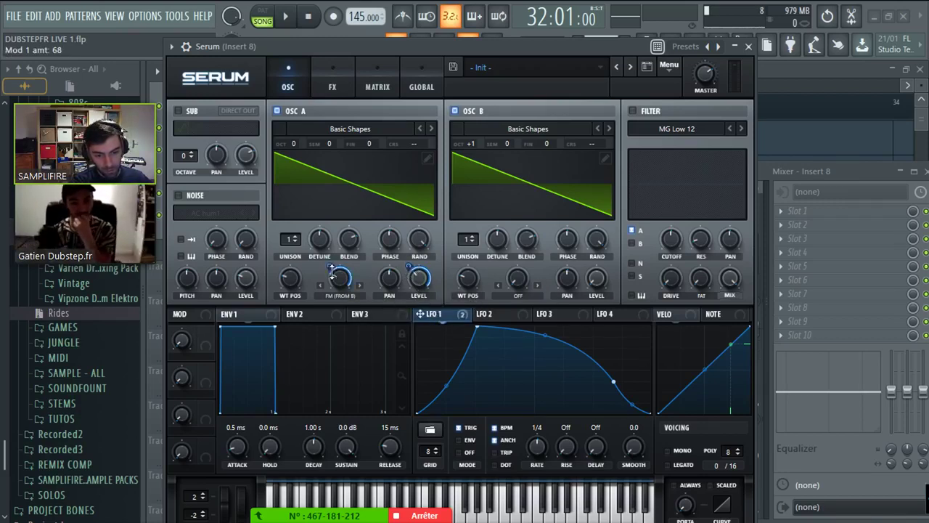
pyautogui.moveTo(332, 272); pyautogui.dragTo(330, 307)
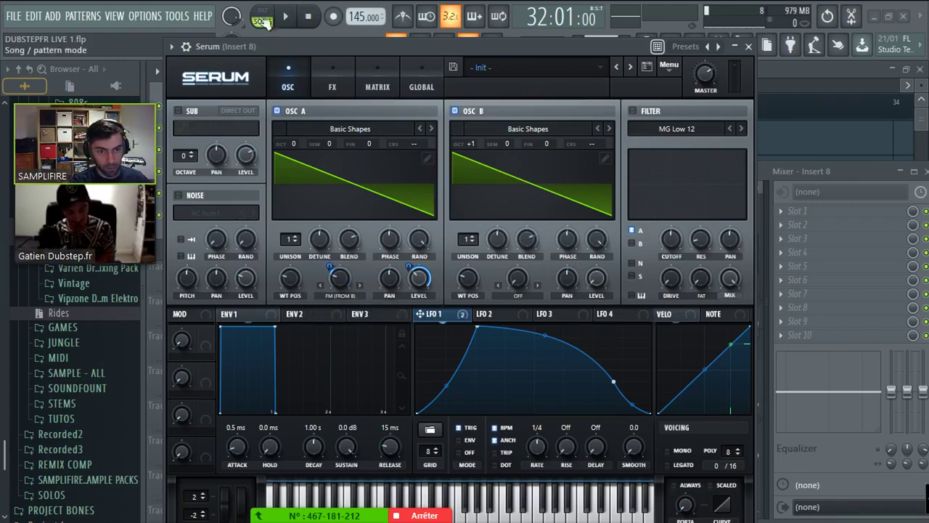
pyautogui.click(285, 16)
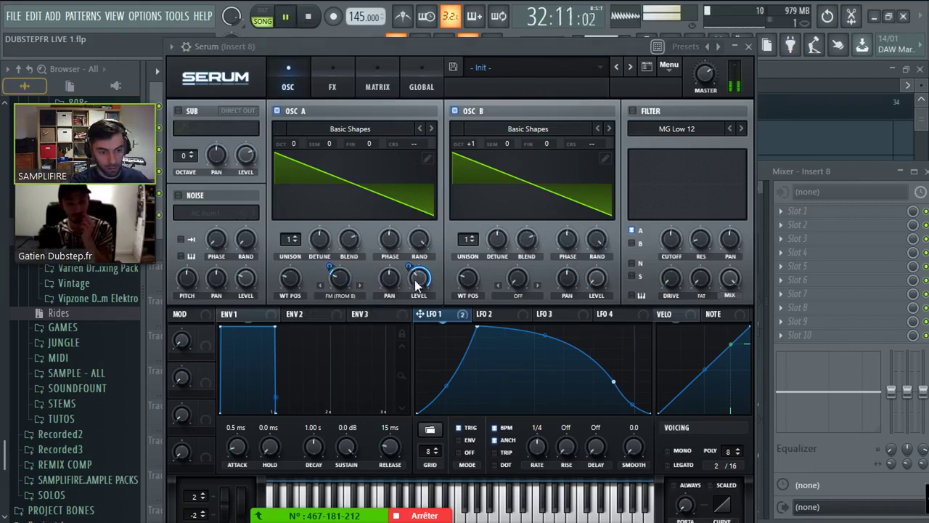
pyautogui.moveTo(337, 282)
pyautogui.mouseDown()
pyautogui.moveTo(333, 247)
pyautogui.moveTo(335, 266)
pyautogui.mouseUp()
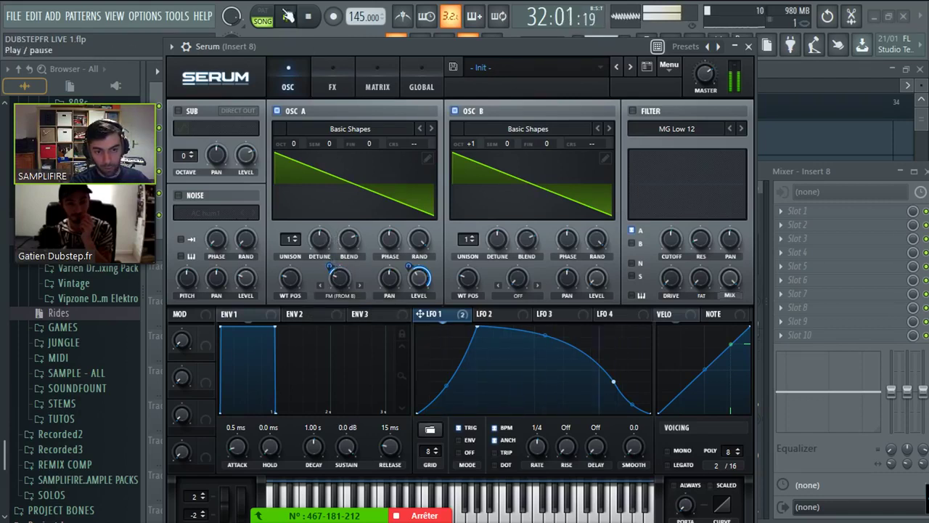
pyautogui.click(308, 16)
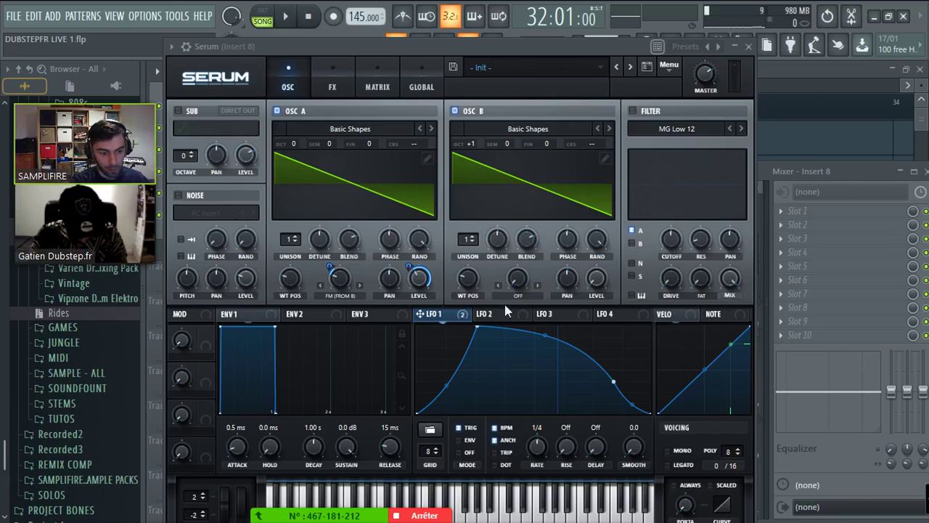
# - Set OSC B's warp to FM from Sub and enable the sub oscillator at octave 2
pyautogui.click(517, 295)
pyautogui.click(540, 508)
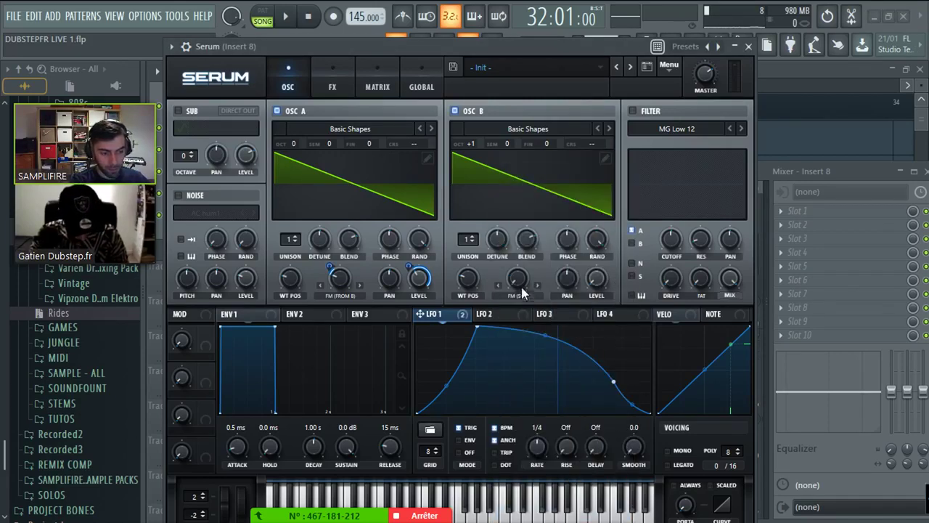
pyautogui.click(177, 111)
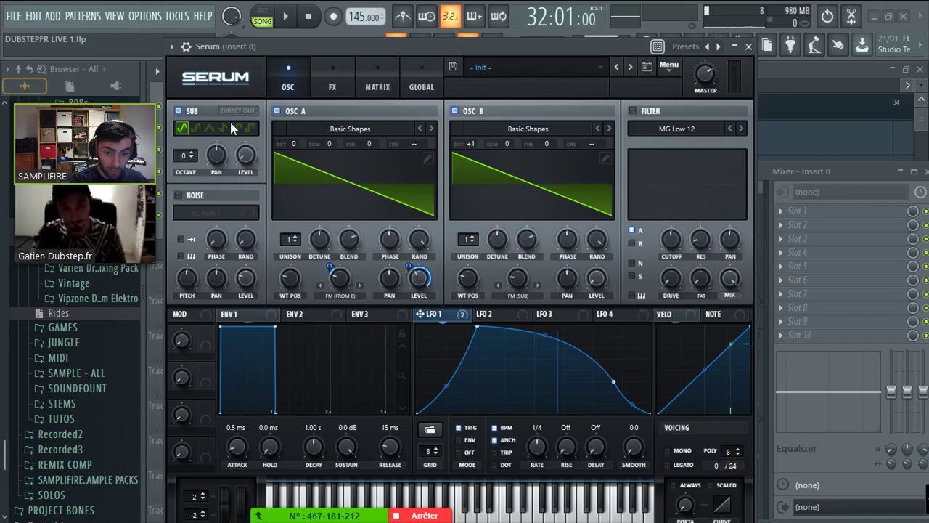
pyautogui.click(191, 153)
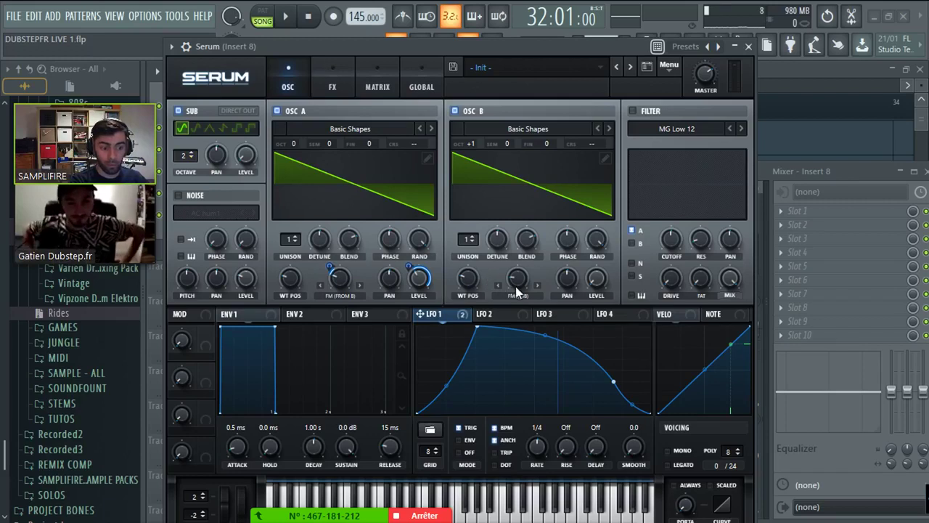
pyautogui.press('space')
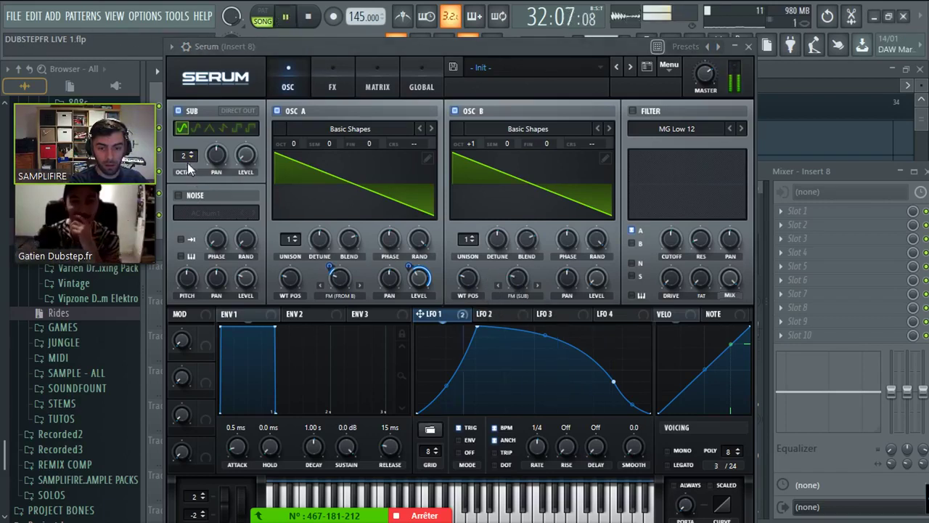
pyautogui.click(191, 153)
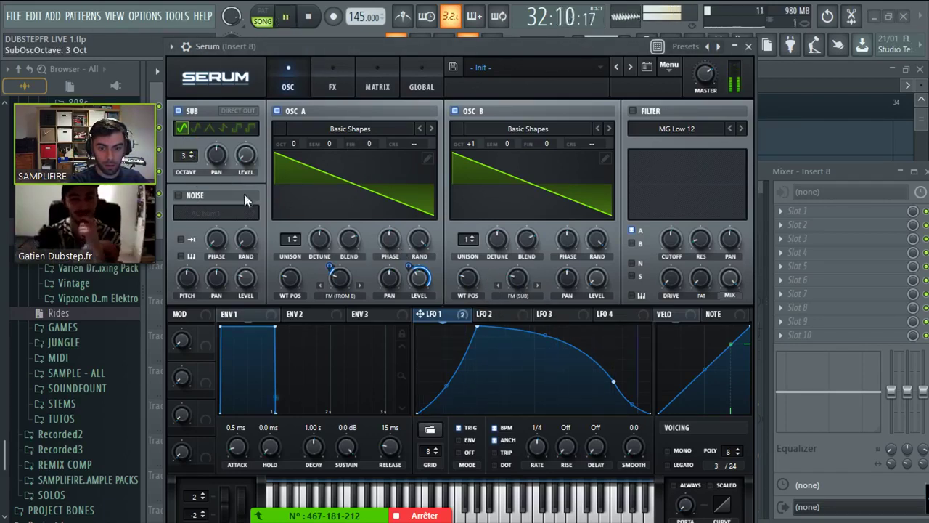
pyautogui.press('space')
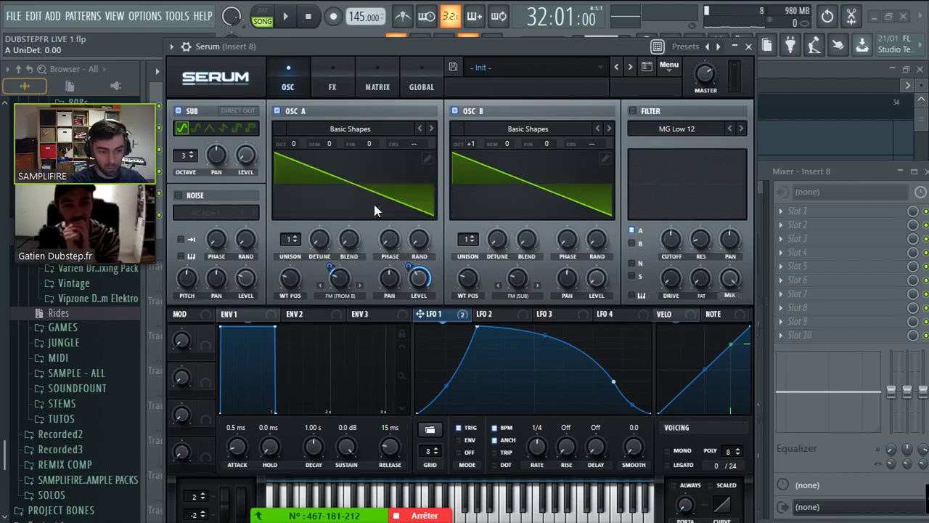
pyautogui.click(290, 25)
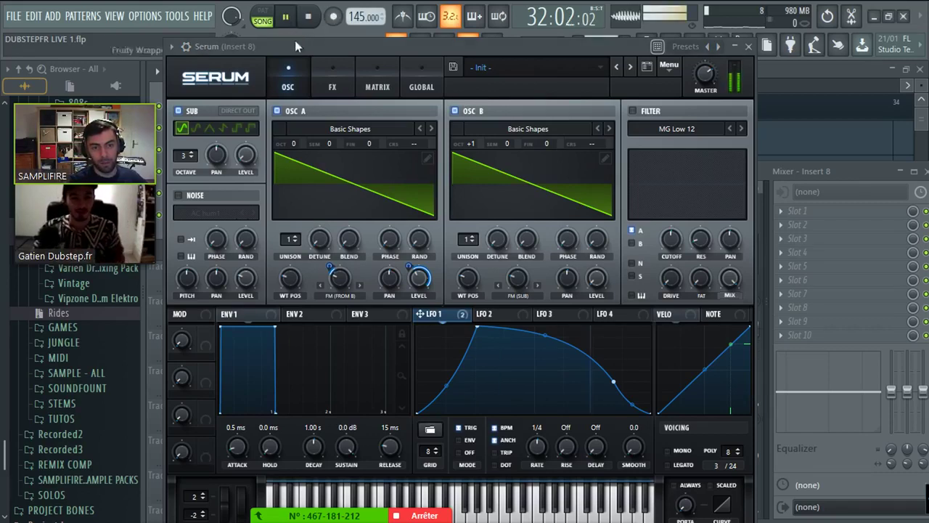
pyautogui.click(191, 158)
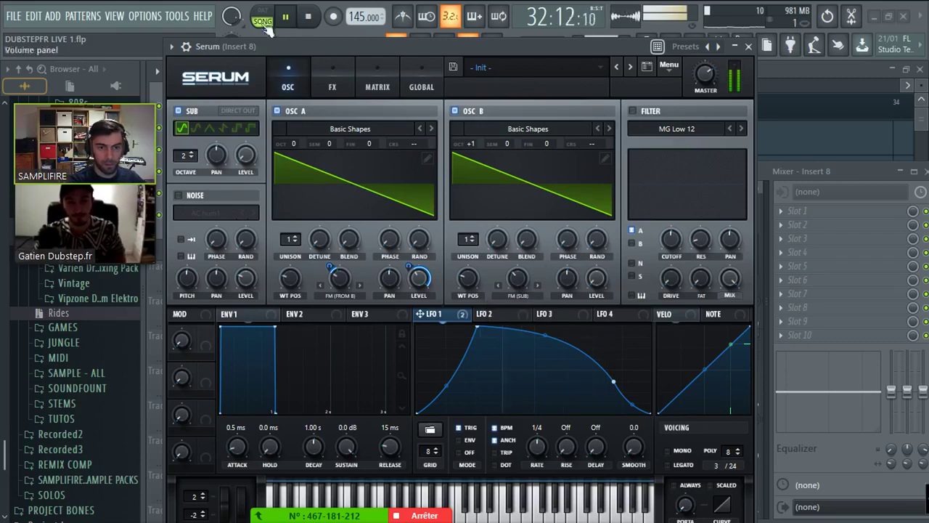
pyautogui.press('space')
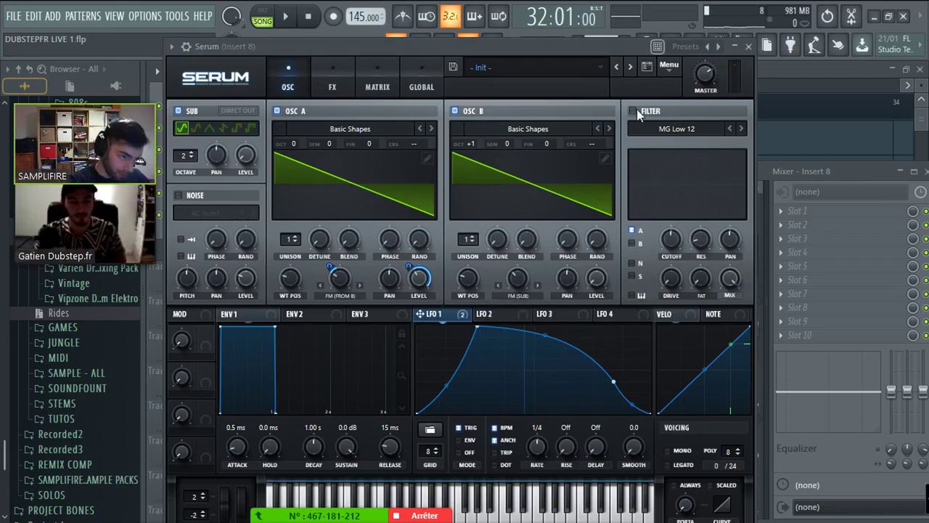
# - Switch on the filter as an HP 12 high-pass with cutoff around 137 Hz
pyautogui.click(633, 110)
pyautogui.click(682, 129)
pyautogui.moveTo(672, 159)
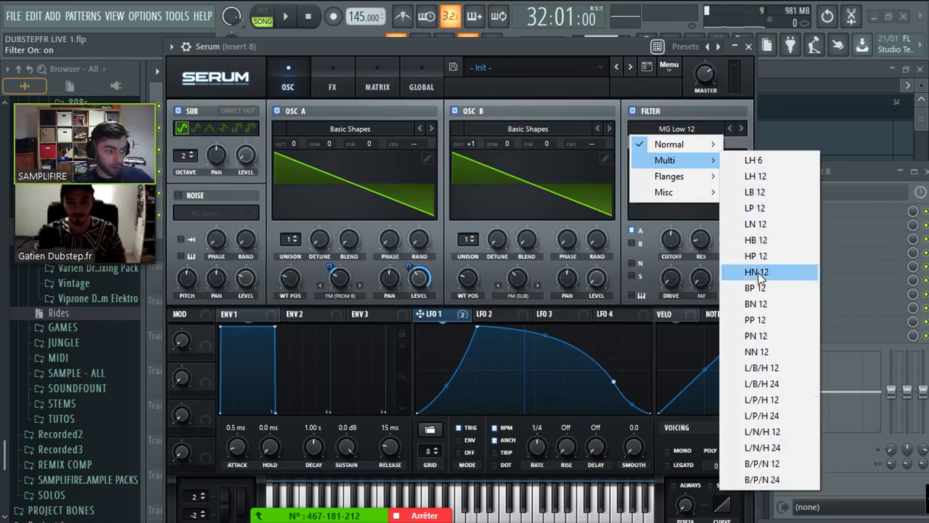
pyautogui.click(747, 256)
pyautogui.moveTo(663, 240); pyautogui.dragTo(620, 242)
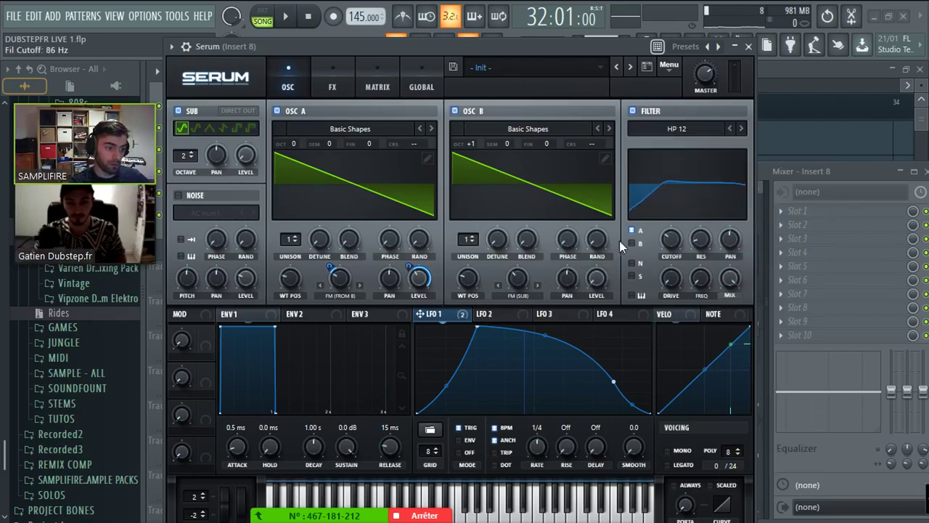
pyautogui.click(623, 313)
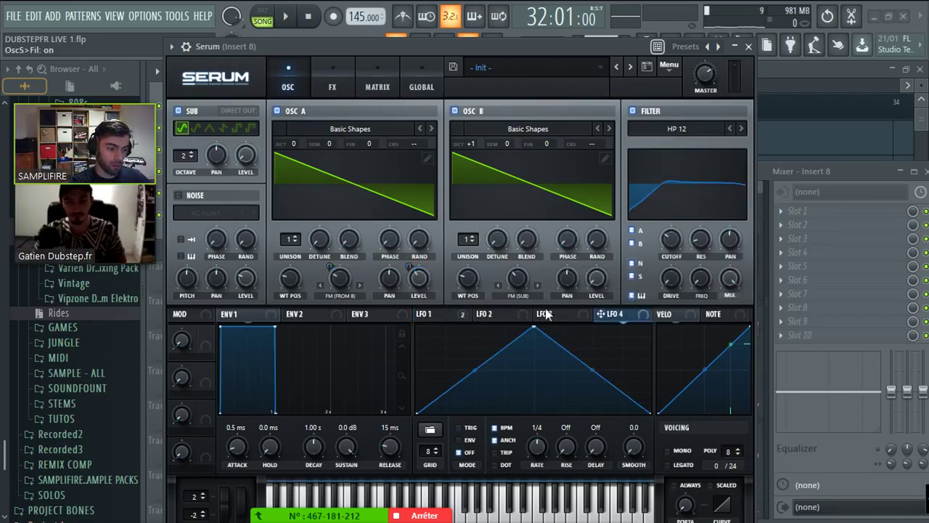
pyautogui.click(430, 313)
pyautogui.moveTo(673, 251)
pyautogui.mouseDown()
pyautogui.moveTo(673, 259)
pyautogui.moveTo(704, 200)
pyautogui.moveTo(678, 245)
pyautogui.moveTo(681, 234)
pyautogui.mouseUp()
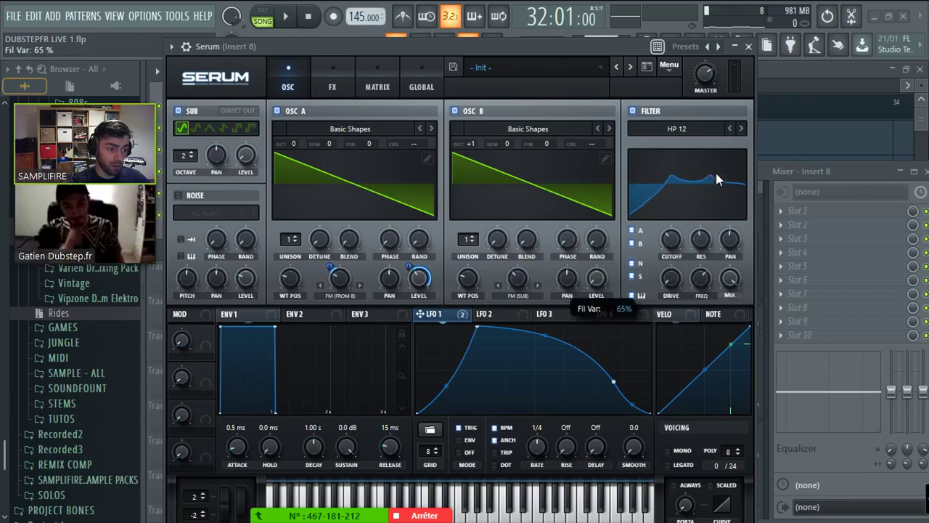
# - Keep the HP 12 type and set the filter cutoff to about 172 Hz
pyautogui.click(693, 128)
pyautogui.moveTo(690, 165)
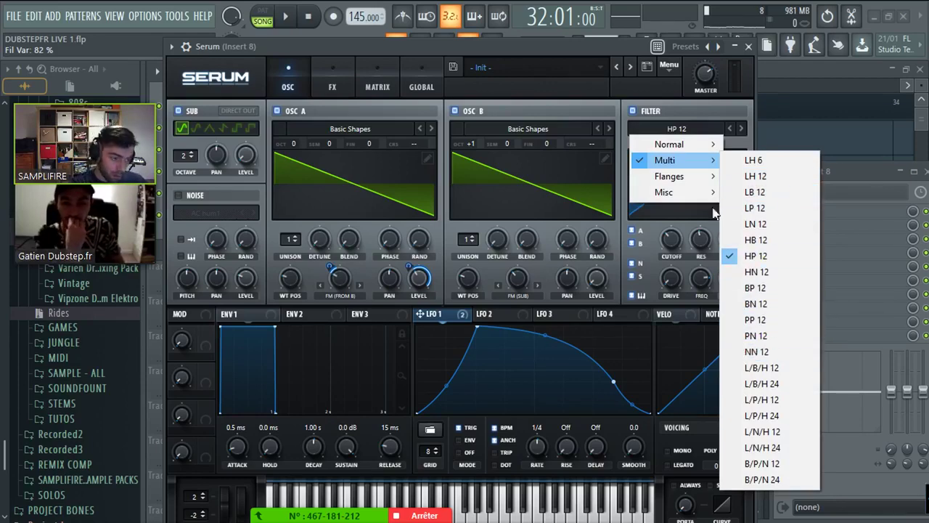
pyautogui.moveTo(700, 181)
pyautogui.moveTo(674, 192)
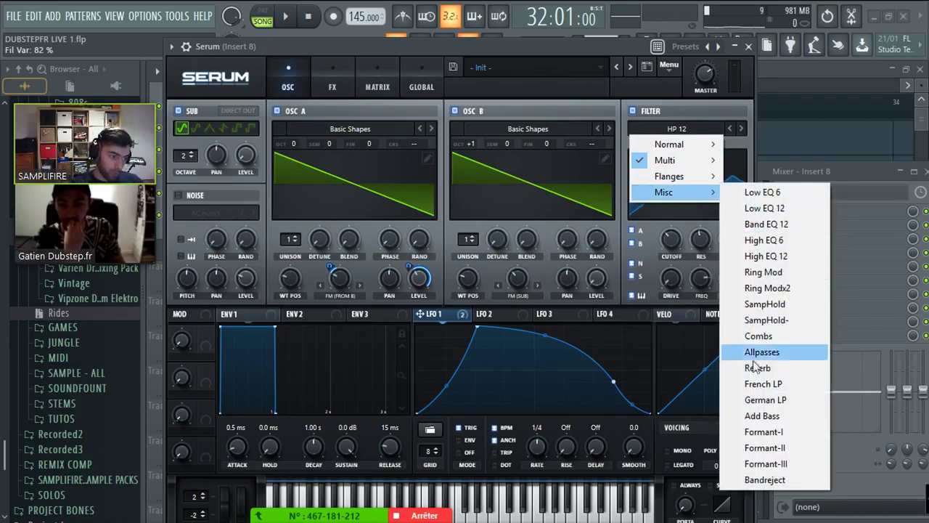
pyautogui.click(498, 40)
pyautogui.click(332, 80)
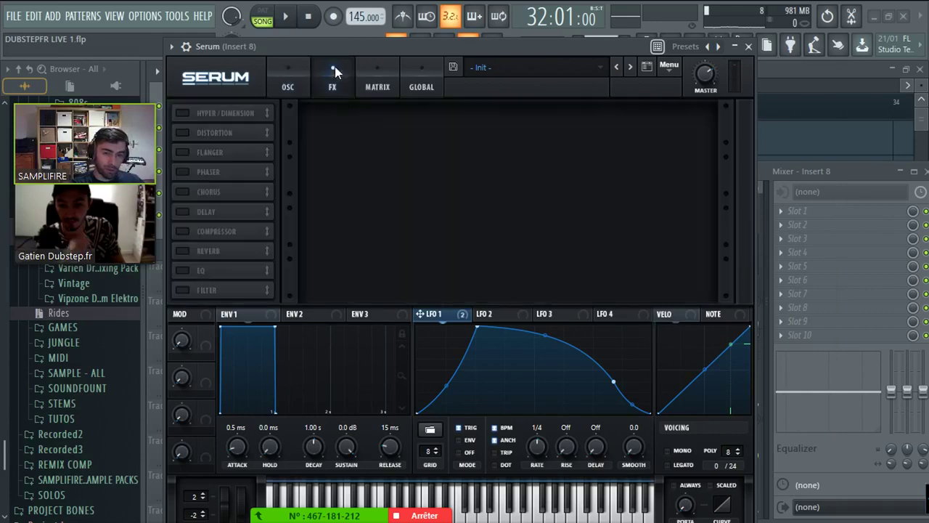
pyautogui.click(287, 80)
pyautogui.moveTo(662, 267); pyautogui.dragTo(662, 286)
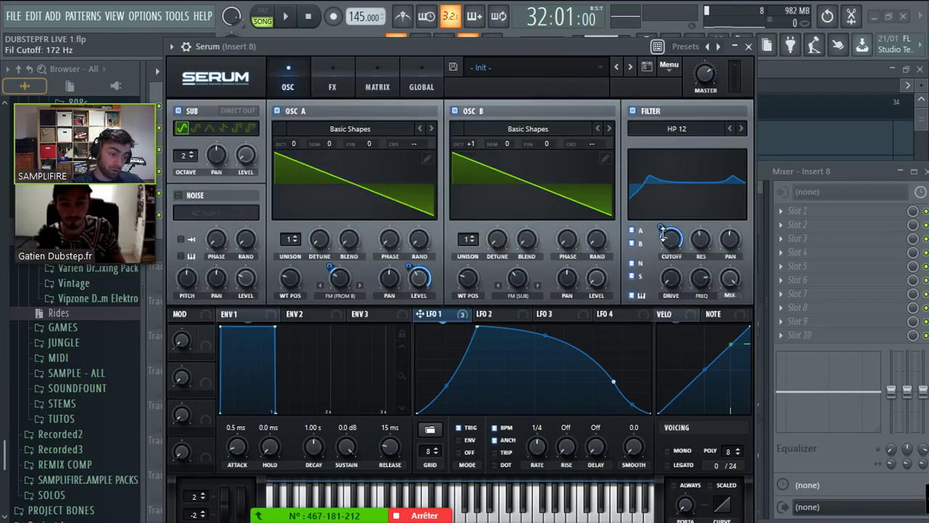
# - Route LFO 1 to the filter cutoff and FREQ, and raise drive to 21% during playback
pyautogui.moveTo(662, 234); pyautogui.dragTo(661, 229)
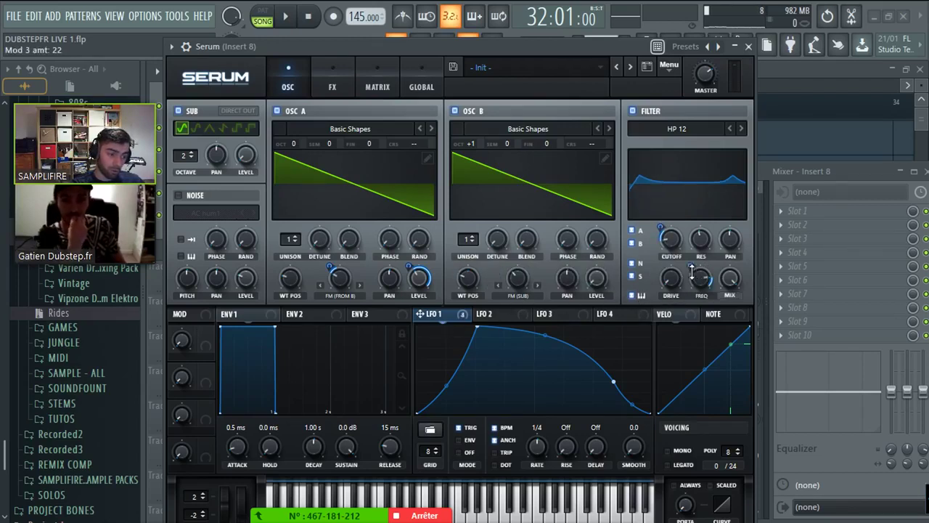
pyautogui.moveTo(692, 270); pyautogui.dragTo(691, 281)
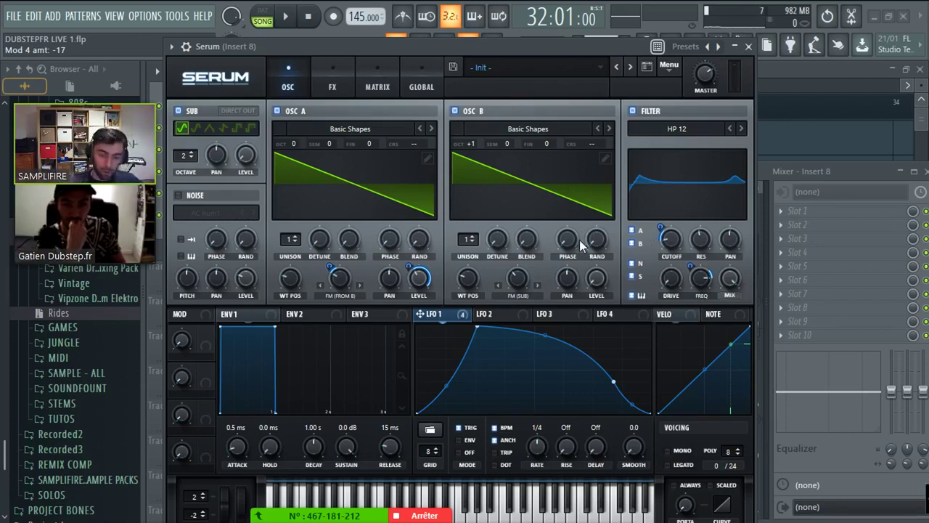
pyautogui.click(682, 129)
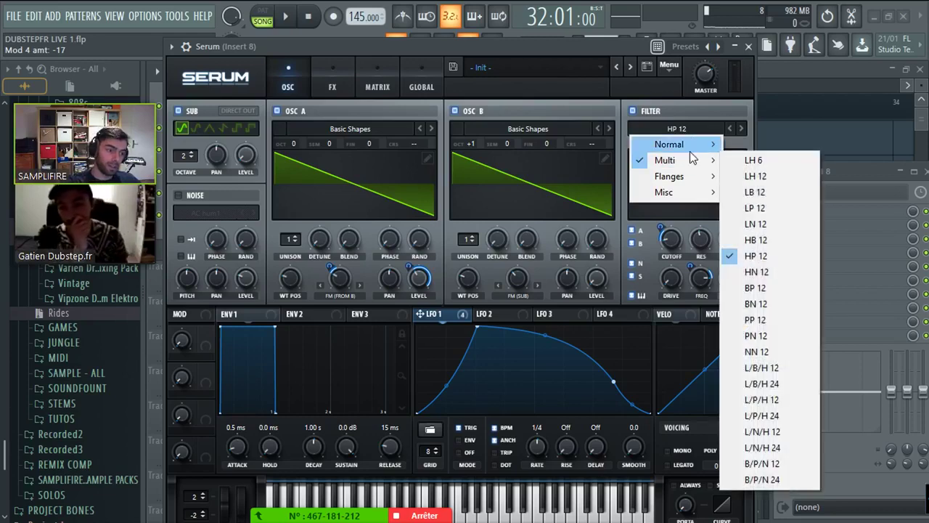
pyautogui.click(558, 44)
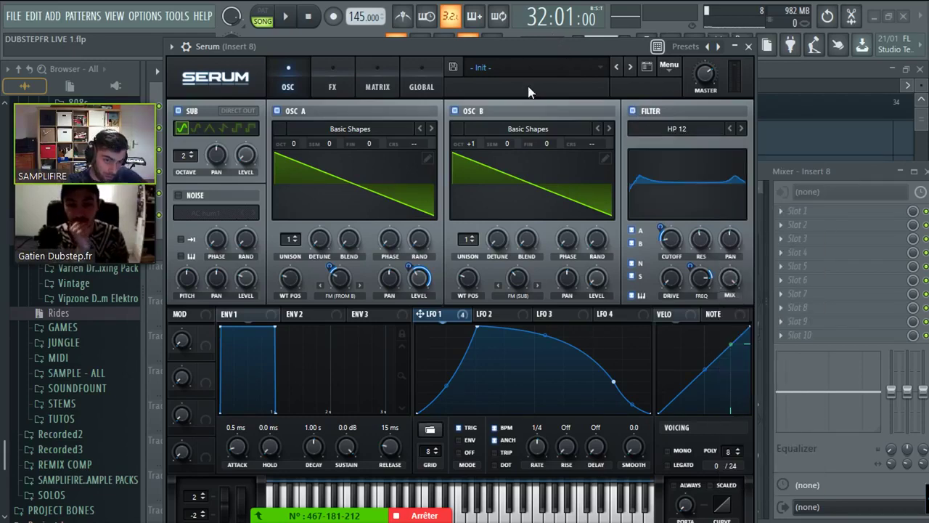
pyautogui.press('space')
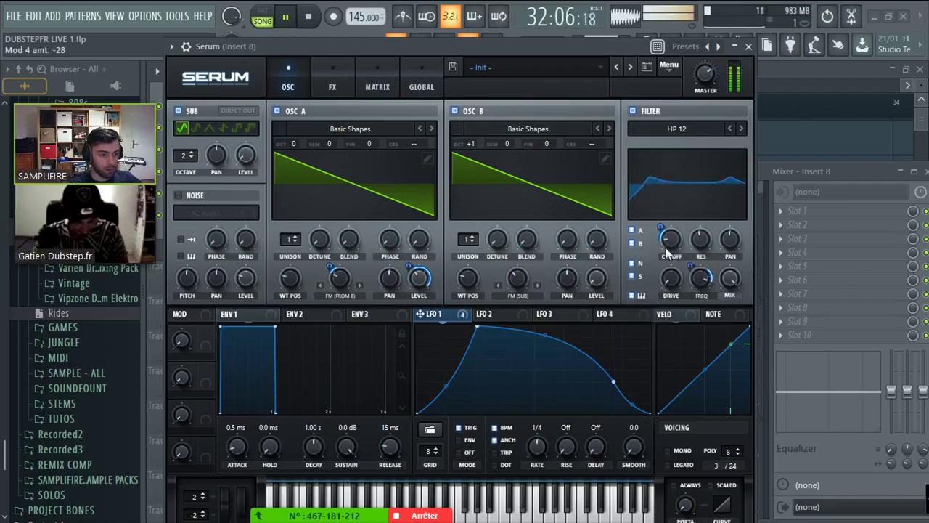
pyautogui.moveTo(670, 281); pyautogui.dragTo(671, 278)
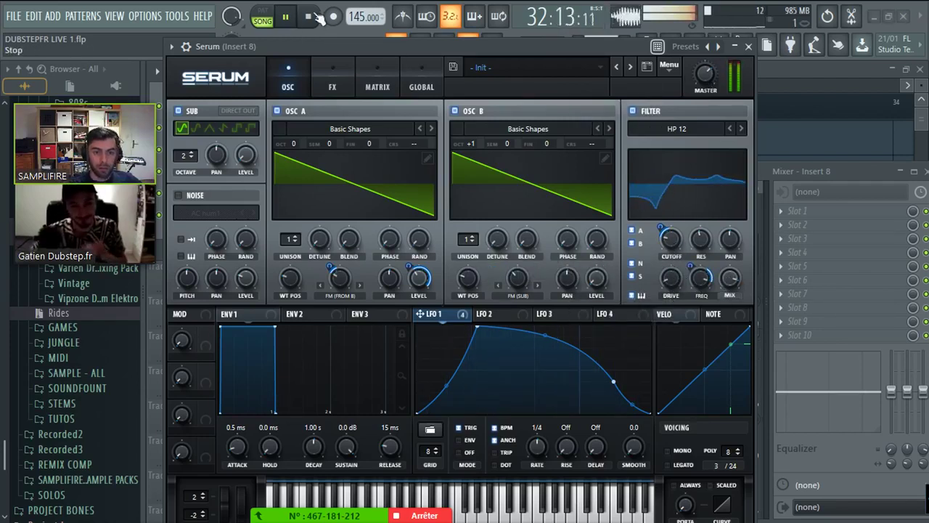
pyautogui.press('space')
# - Raise the filter resonance to 67%, then to 79% while auditioning
pyautogui.click(331, 84)
pyautogui.click(288, 87)
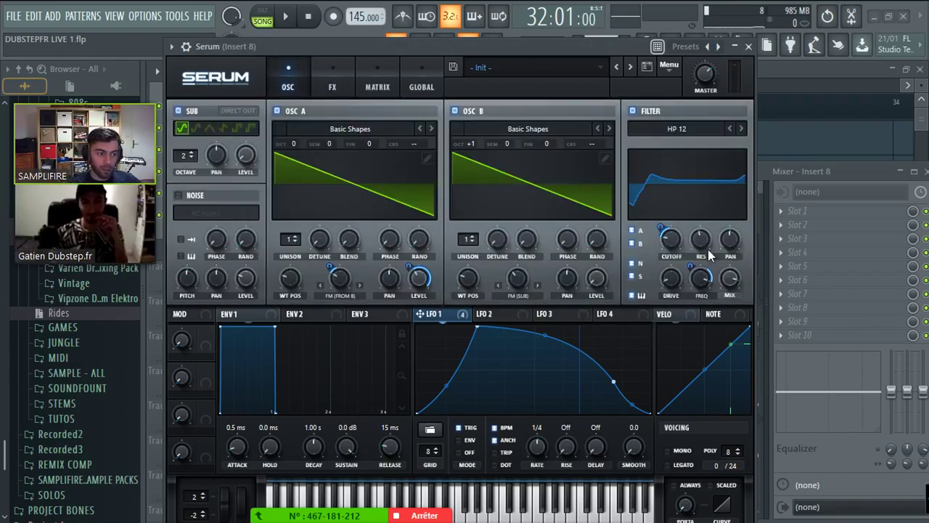
pyautogui.moveTo(708, 249)
pyautogui.mouseDown()
pyautogui.moveTo(714, 214)
pyautogui.moveTo(714, 240)
pyautogui.moveTo(701, 249)
pyautogui.mouseUp()
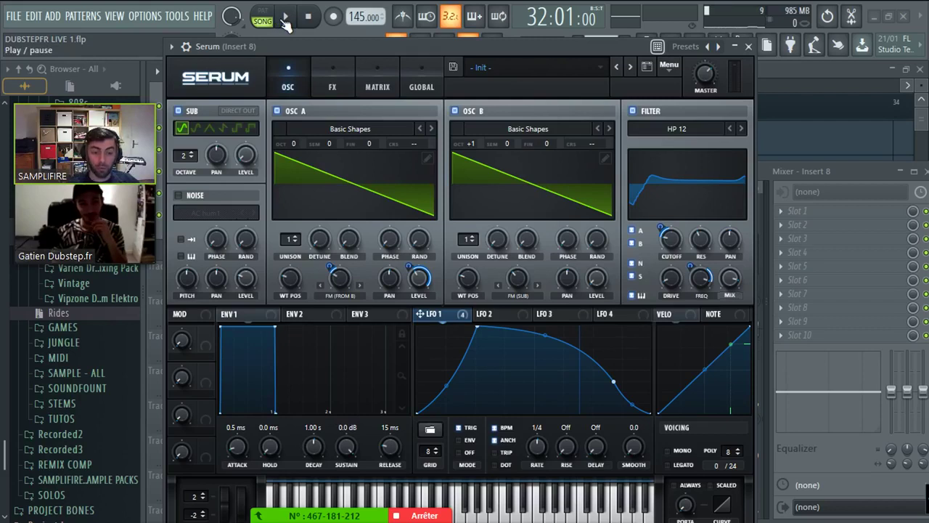
pyautogui.click(285, 16)
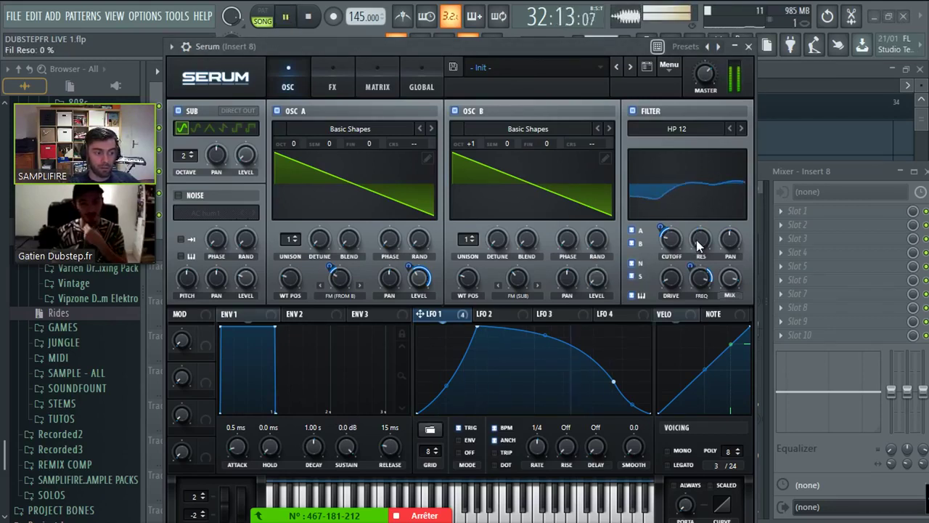
pyautogui.moveTo(696, 239); pyautogui.dragTo(709, 176)
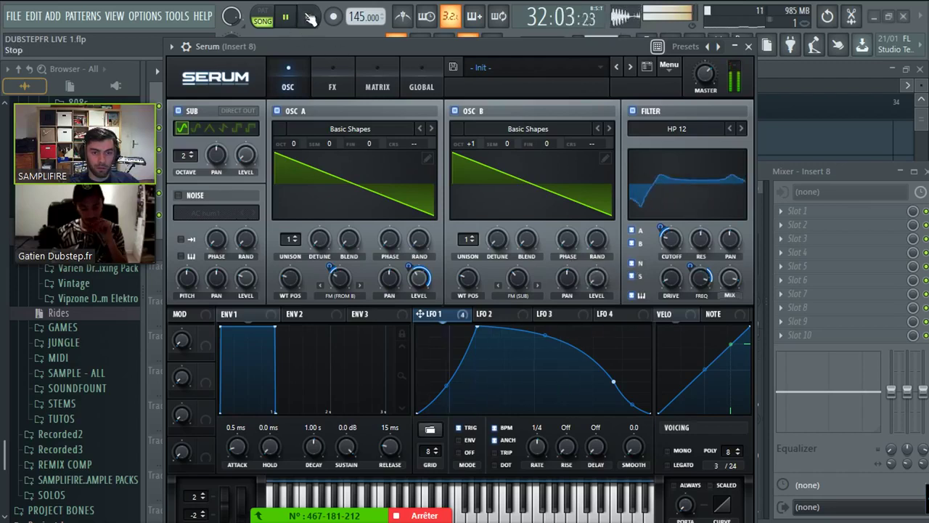
pyautogui.press('space')
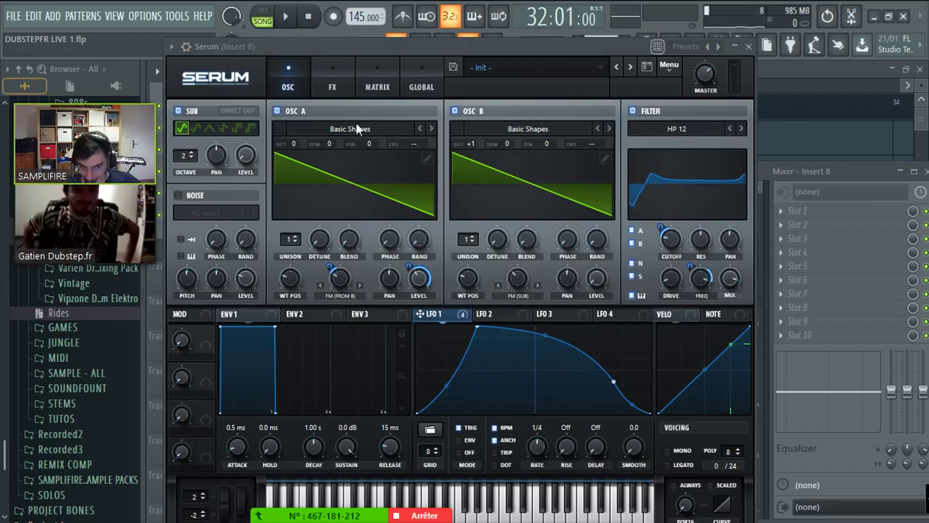
pyautogui.click(337, 91)
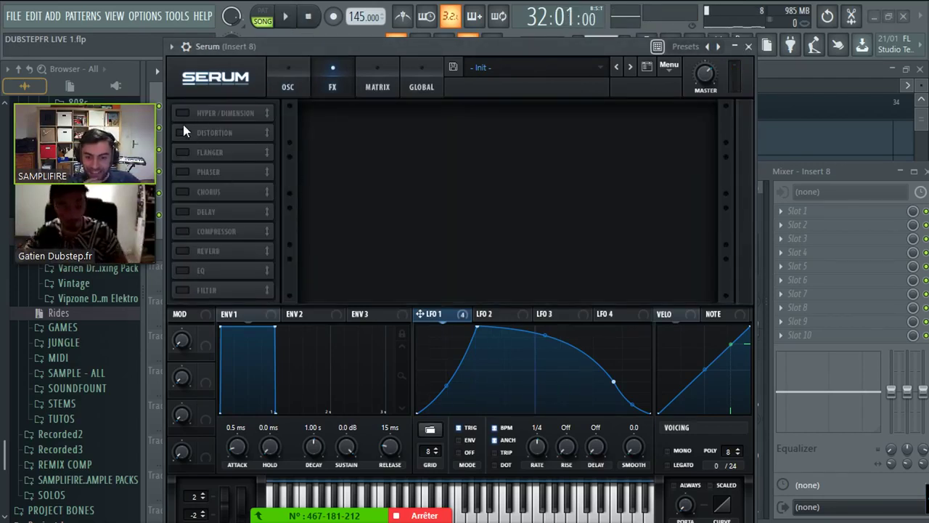
# - Enable the compressor at the end of the FX chain with LFO 1 modulating its gain
pyautogui.click(287, 86)
pyautogui.click(333, 87)
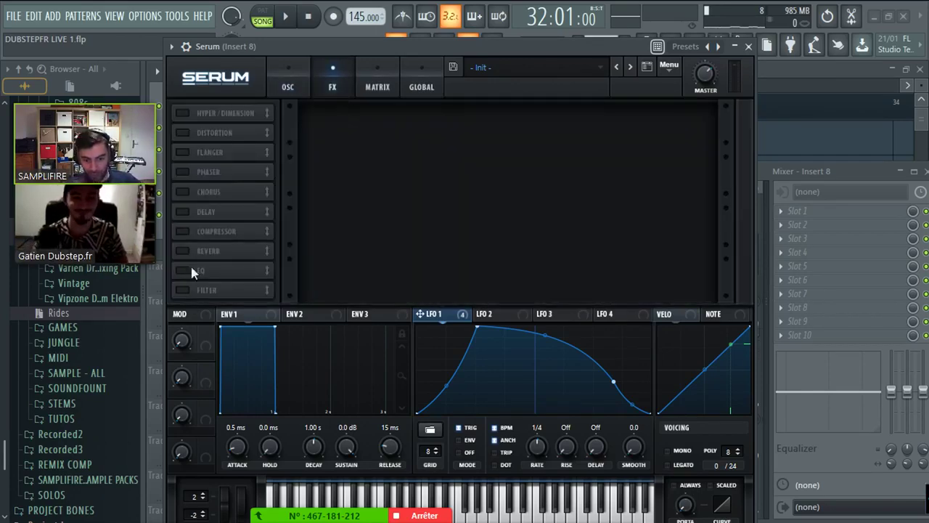
pyautogui.click(190, 235)
pyautogui.moveTo(186, 233); pyautogui.dragTo(214, 328)
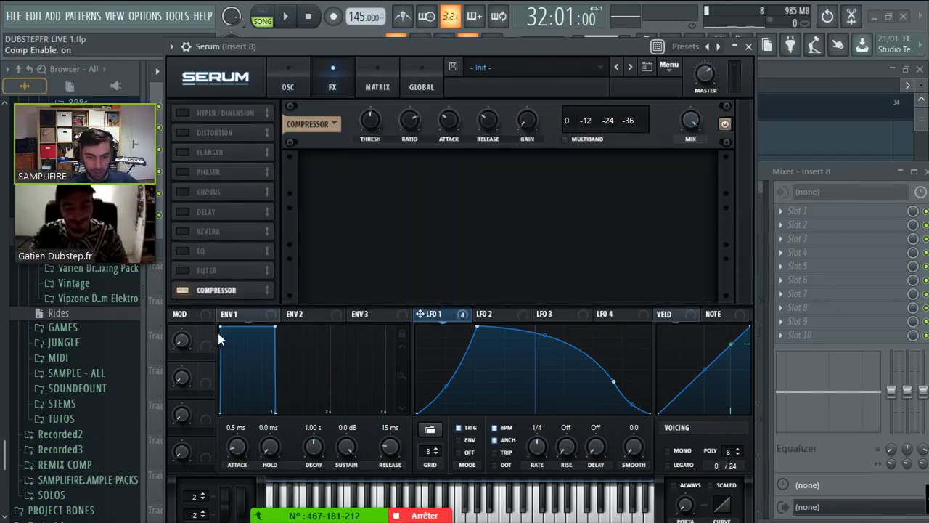
pyautogui.click(526, 119)
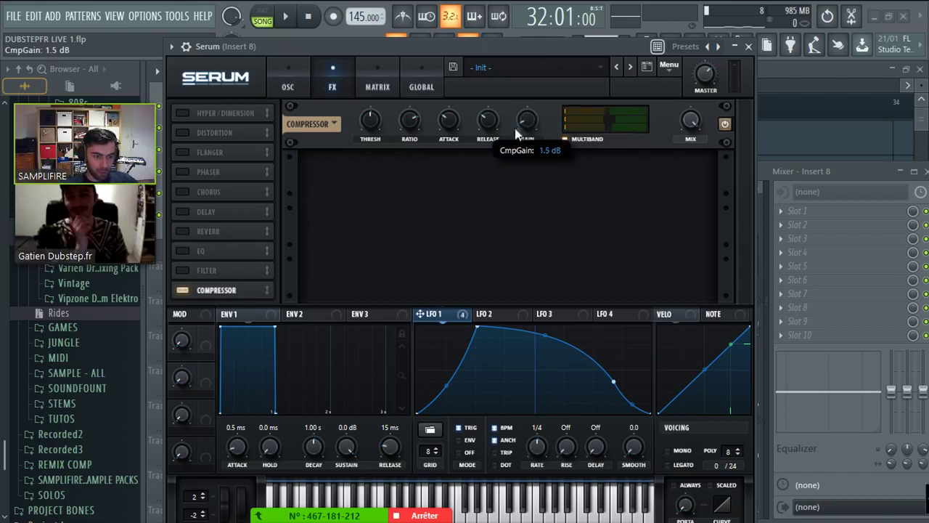
pyautogui.moveTo(521, 125); pyautogui.dragTo(526, 121)
pyautogui.moveTo(526, 121); pyautogui.dragTo(515, 131)
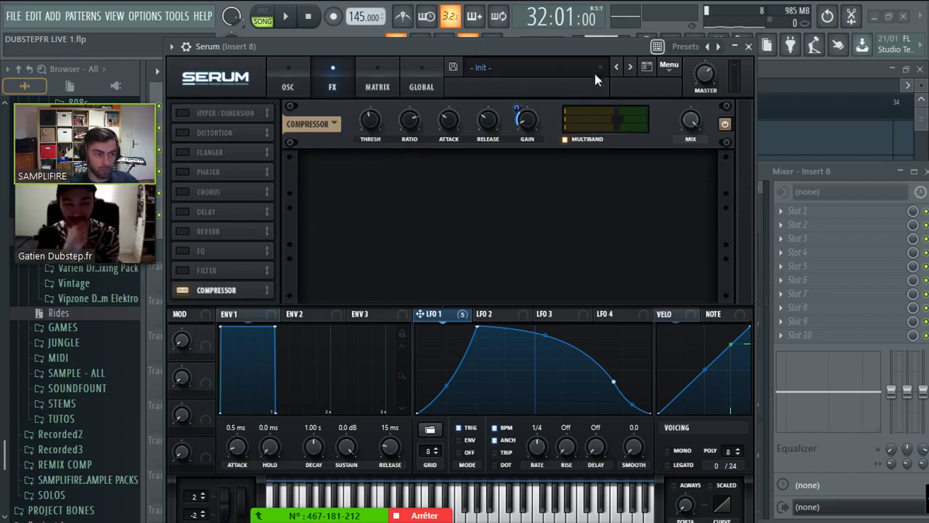
# - Play the patch and turn Serum's master volume down to about 52%
pyautogui.press('space')
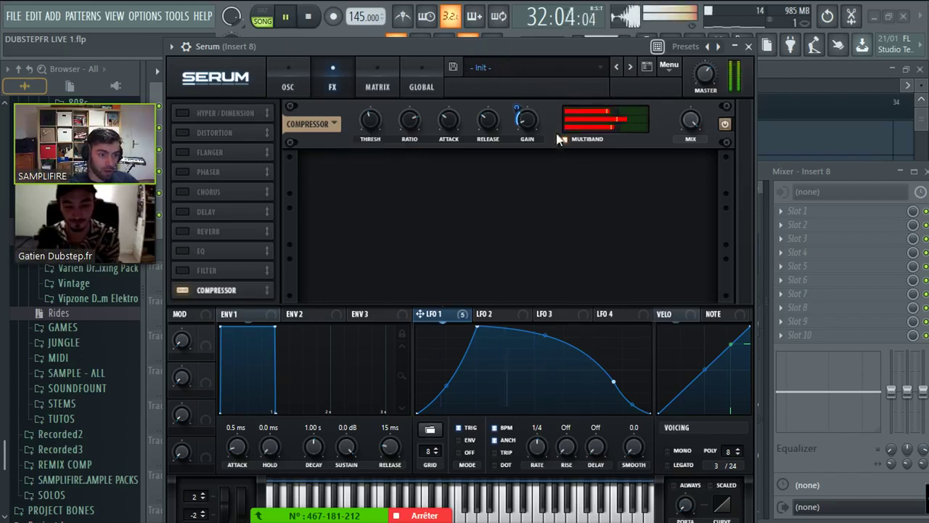
pyautogui.scroll(-3, 701, 77)
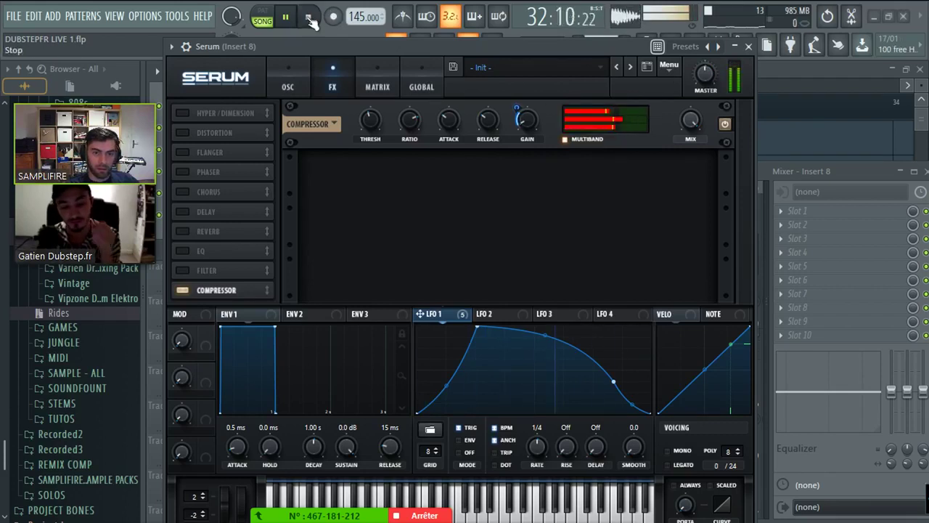
pyautogui.press('space')
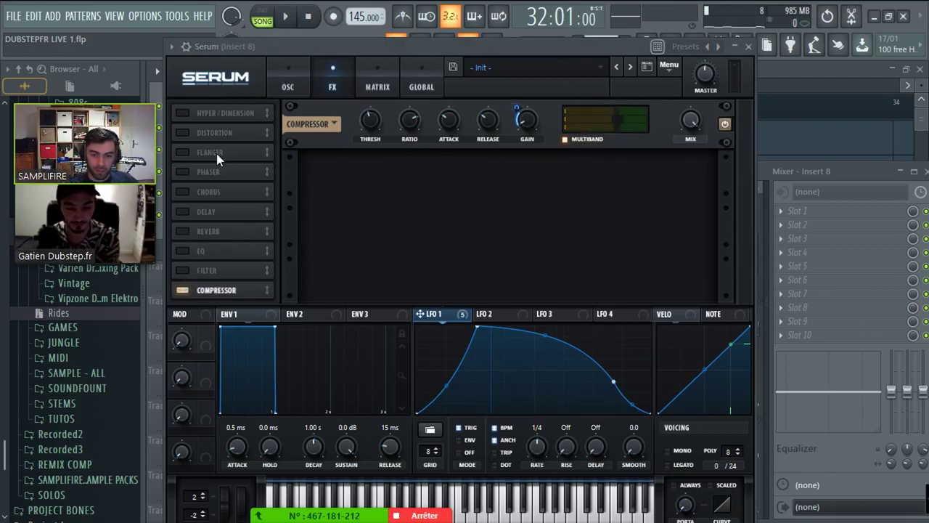
# - Enable the filter and EQ effects, making the EQ low band a 73 Hz low-pass swept by LFO 1
pyautogui.click(182, 270)
pyautogui.moveTo(204, 270)
pyautogui.mouseDown()
pyautogui.moveTo(207, 199)
pyautogui.moveTo(207, 283)
pyautogui.moveTo(207, 272)
pyautogui.mouseUp()
pyautogui.click(182, 191)
pyautogui.click(182, 191)
pyautogui.click(206, 252)
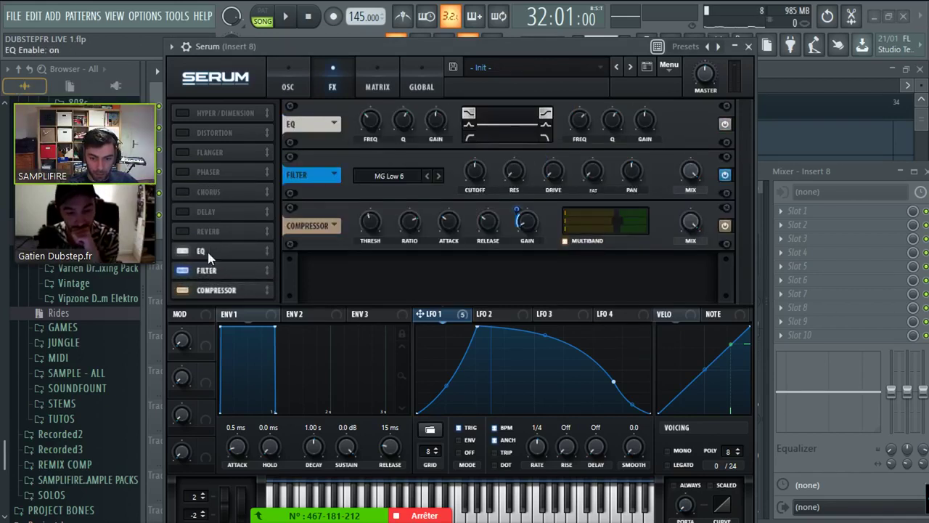
pyautogui.click(469, 138)
pyautogui.moveTo(374, 129); pyautogui.dragTo(368, 150)
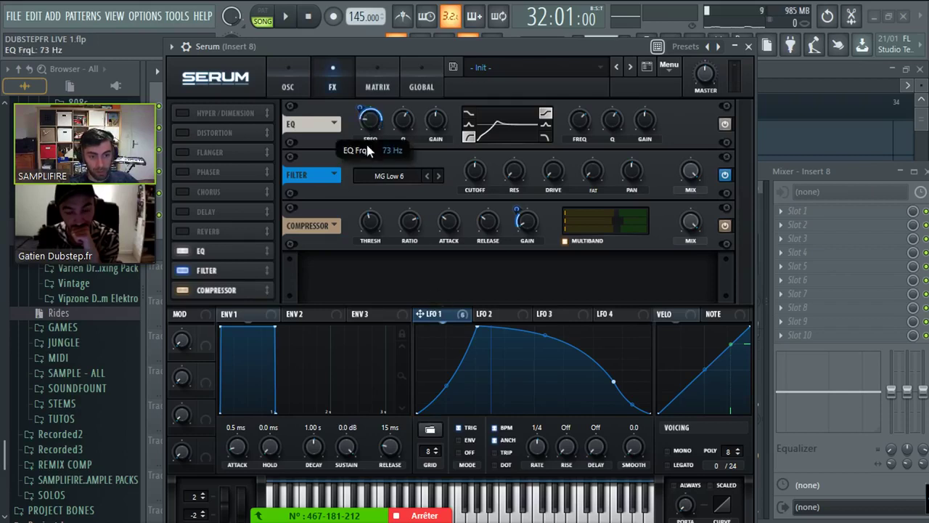
pyautogui.moveTo(362, 111); pyautogui.dragTo(359, 149)
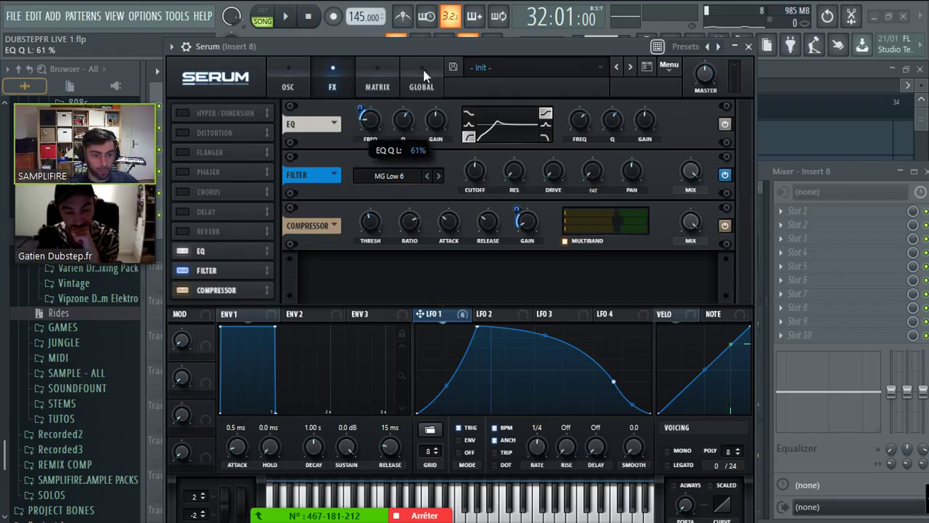
pyautogui.press('space')
pyautogui.moveTo(360, 111); pyautogui.dragTo(357, 116)
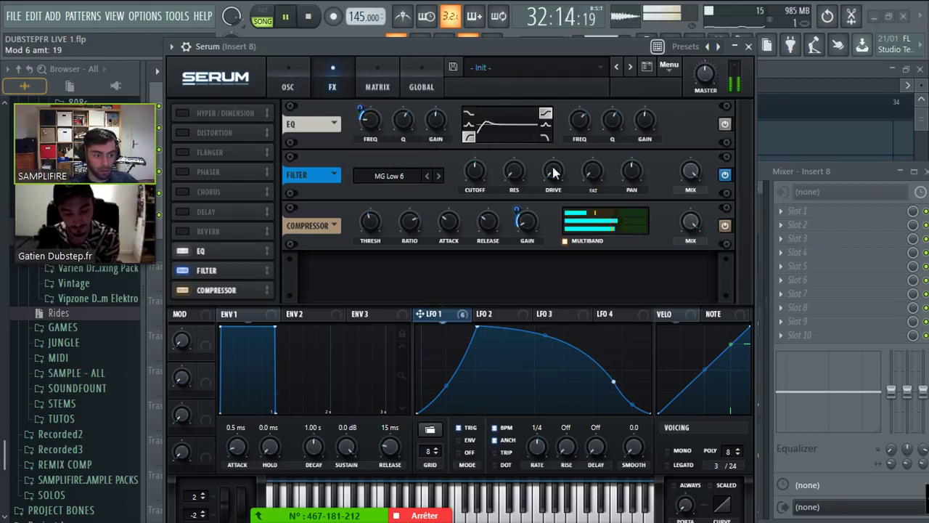
# - Choose the Combs filter type, place it before the EQ, and modulate its mix with LFO 1
pyautogui.click(409, 175)
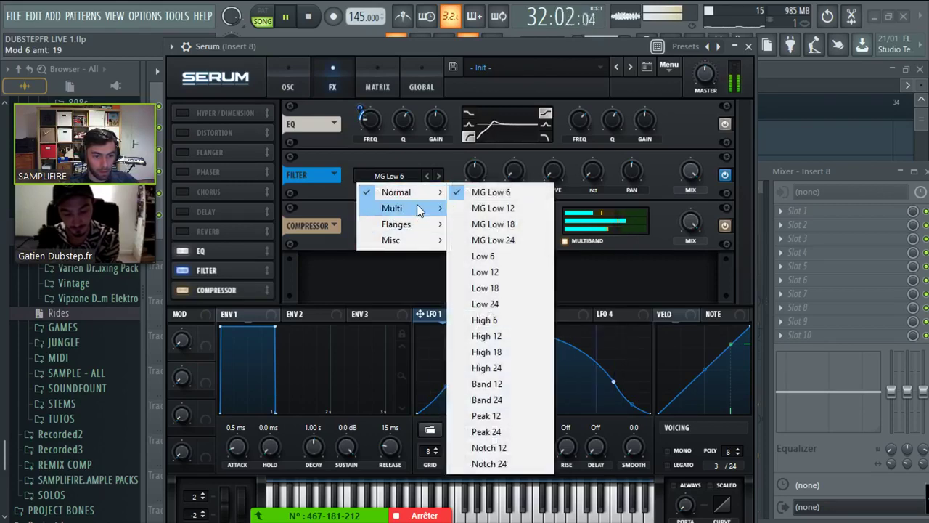
pyautogui.moveTo(421, 243)
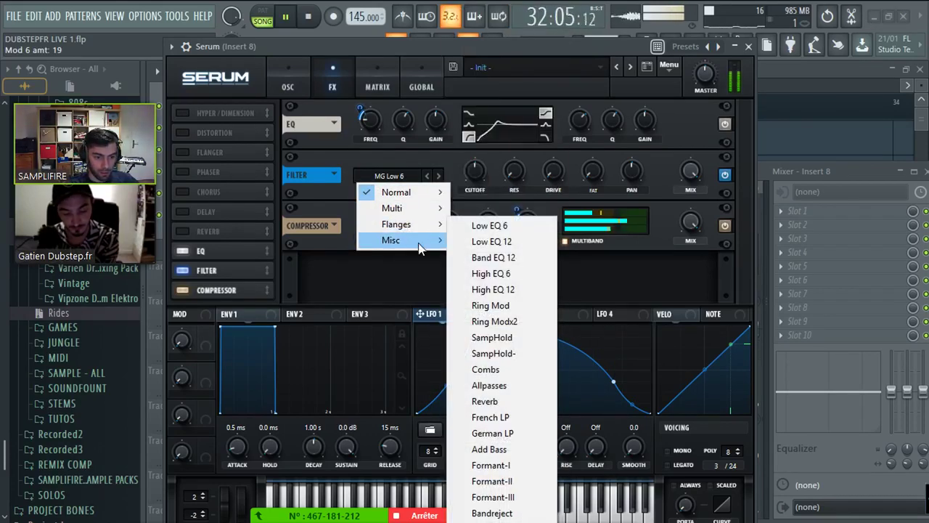
pyautogui.click(485, 368)
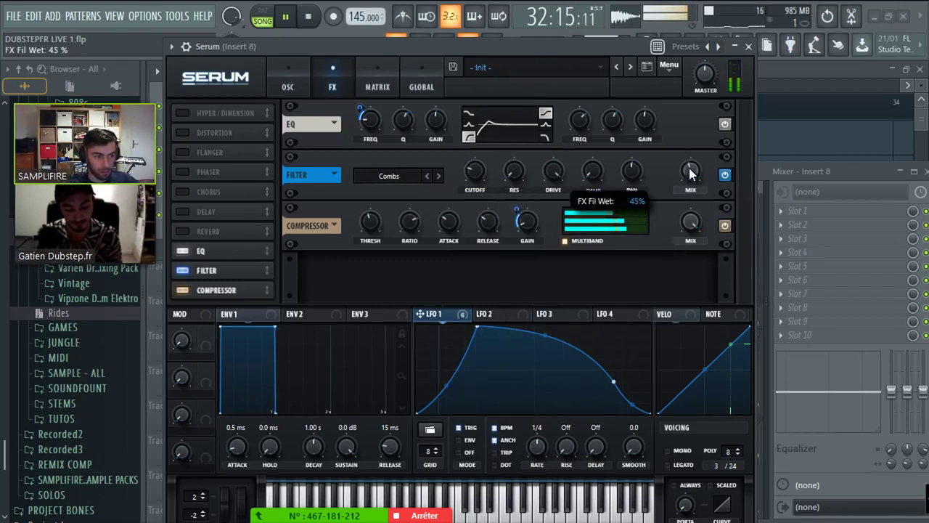
pyautogui.moveTo(218, 270); pyautogui.dragTo(217, 247)
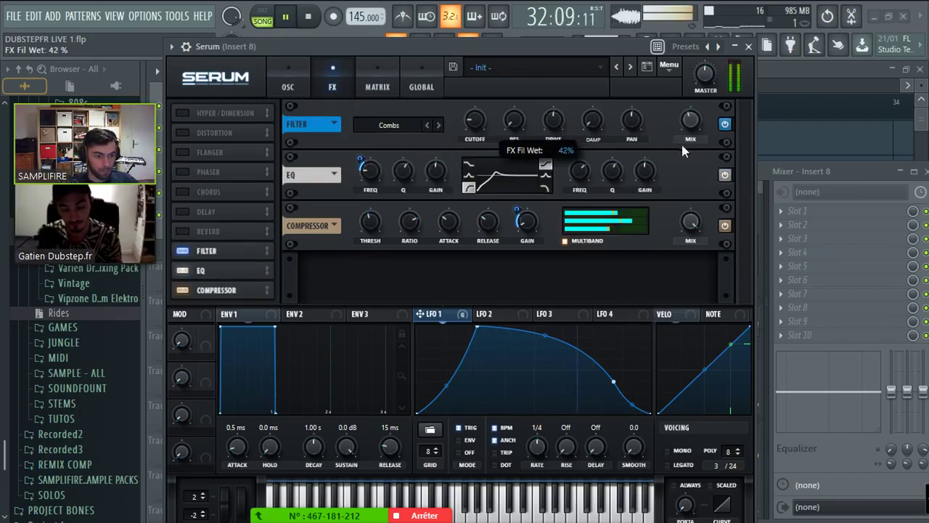
pyautogui.moveTo(658, 124); pyautogui.dragTo(689, 125)
# - Enable Tube distortion at 18% drive and let LFO 1 modulate the EQ high frequency
pyautogui.press('space')
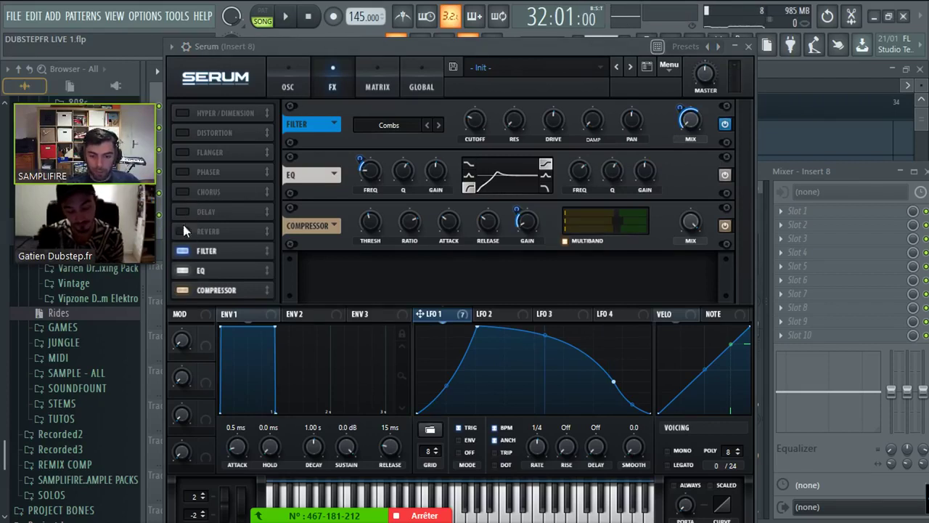
pyautogui.click(221, 134)
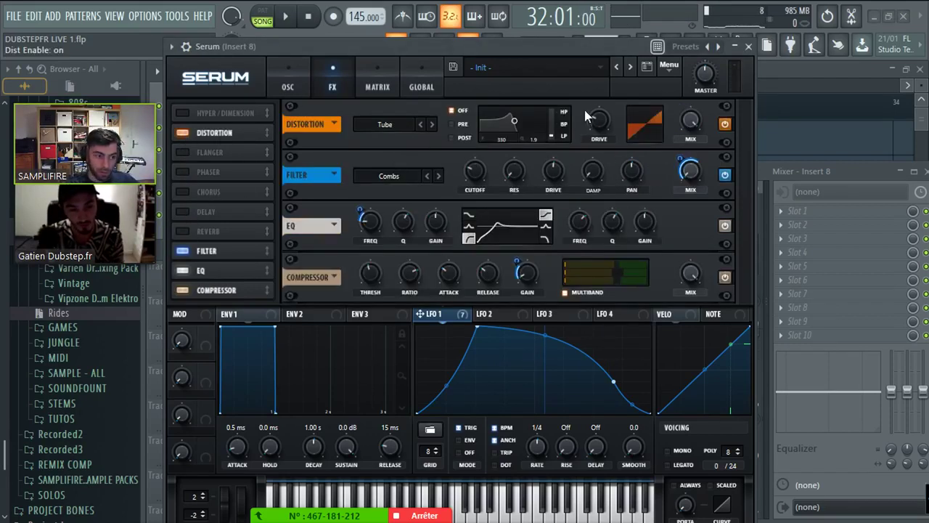
pyautogui.moveTo(590, 117); pyautogui.dragTo(700, 138)
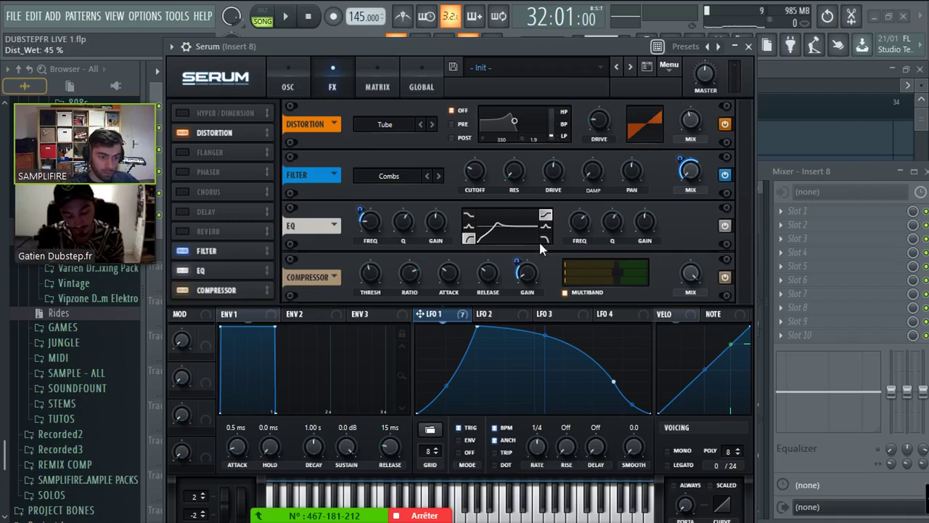
pyautogui.scroll(3, 605, 247)
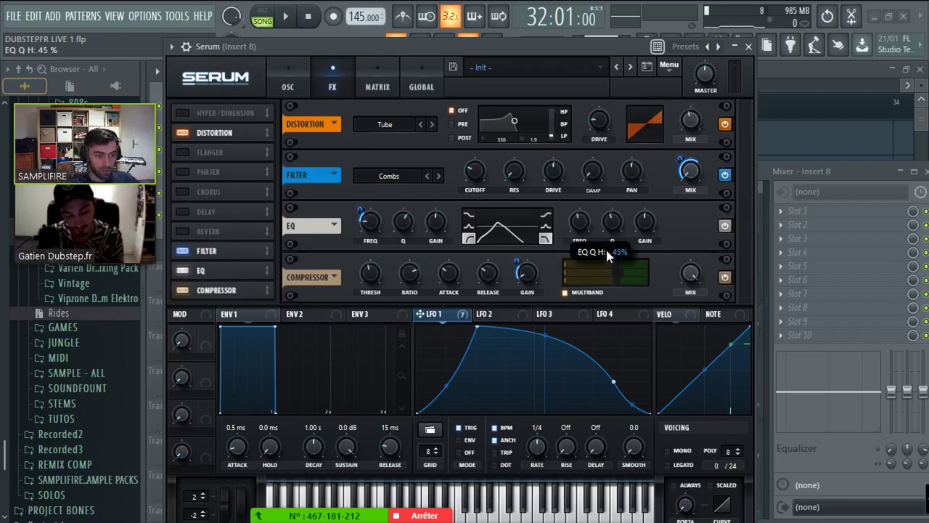
pyautogui.moveTo(576, 222); pyautogui.dragTo(575, 231)
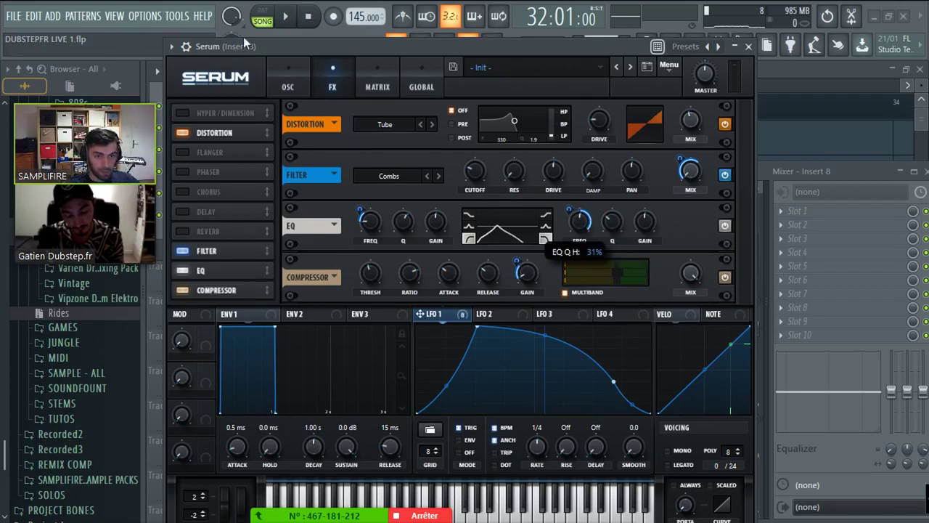
# - Play back the changes and move reverb to the bottom of the effects list
pyautogui.press('space')
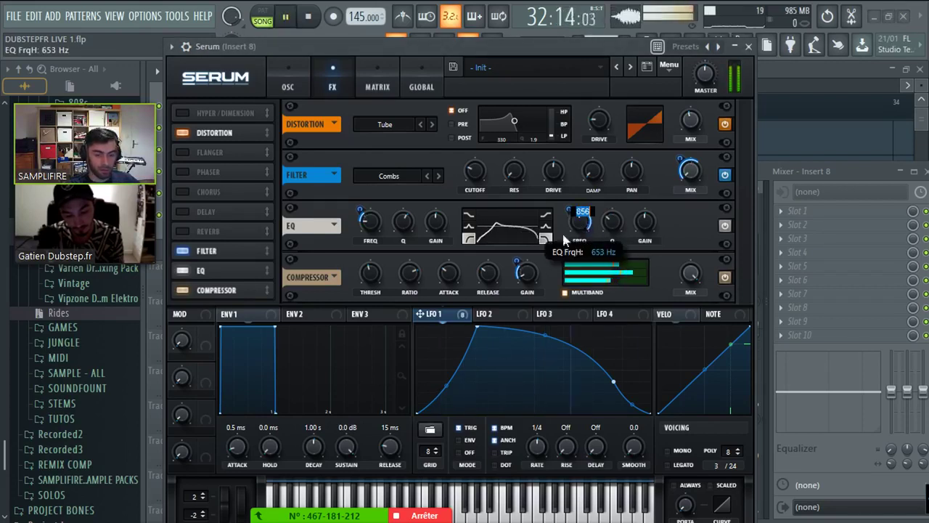
pyautogui.press('space')
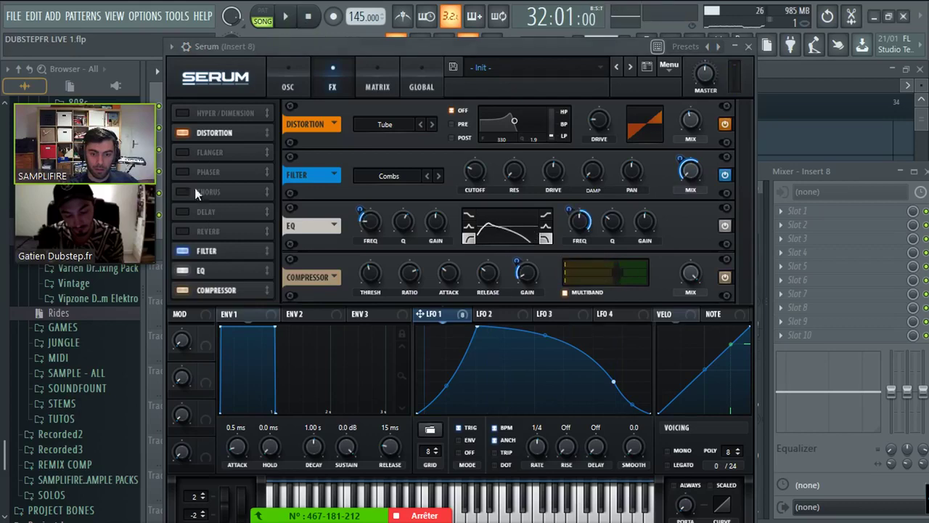
pyautogui.moveTo(181, 231); pyautogui.dragTo(197, 295)
# - Enable the delay after the compressor and shift its filter band higher and narrower
pyautogui.click(182, 211)
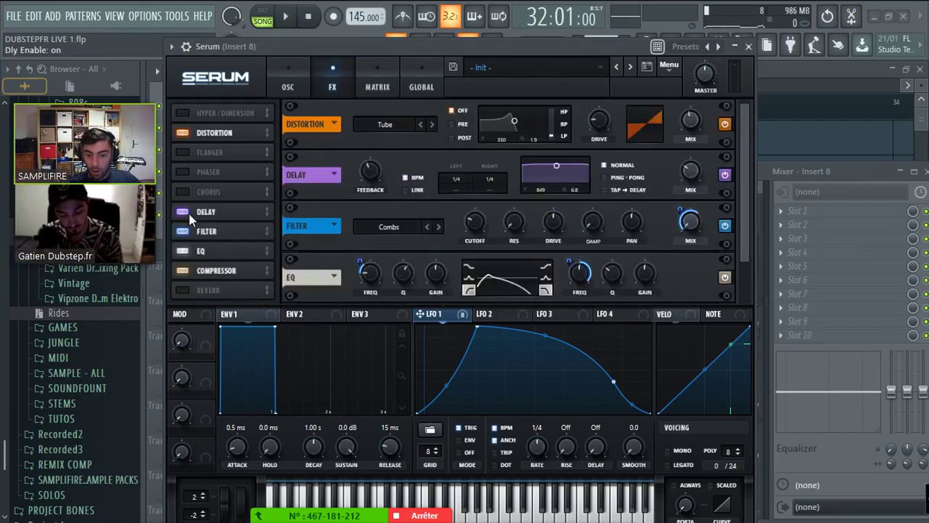
pyautogui.moveTo(204, 217); pyautogui.dragTo(196, 272)
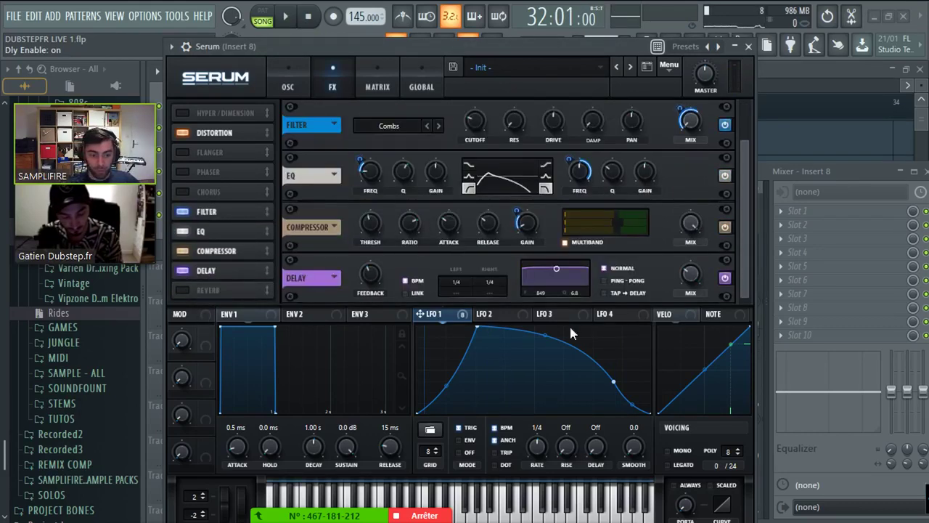
pyautogui.moveTo(540, 266); pyautogui.dragTo(563, 285)
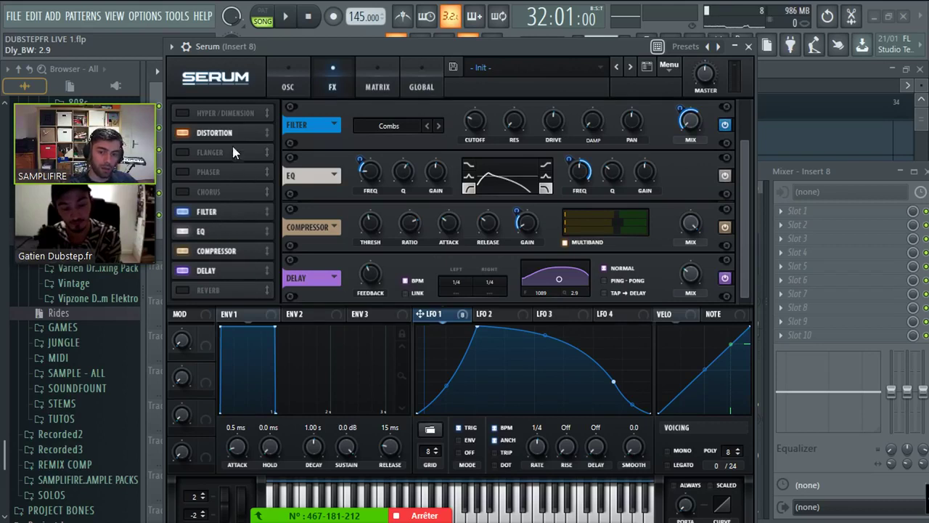
# - Move distortion to the top of the effects chain and play to hear the new order
pyautogui.moveTo(211, 132); pyautogui.dragTo(193, 251)
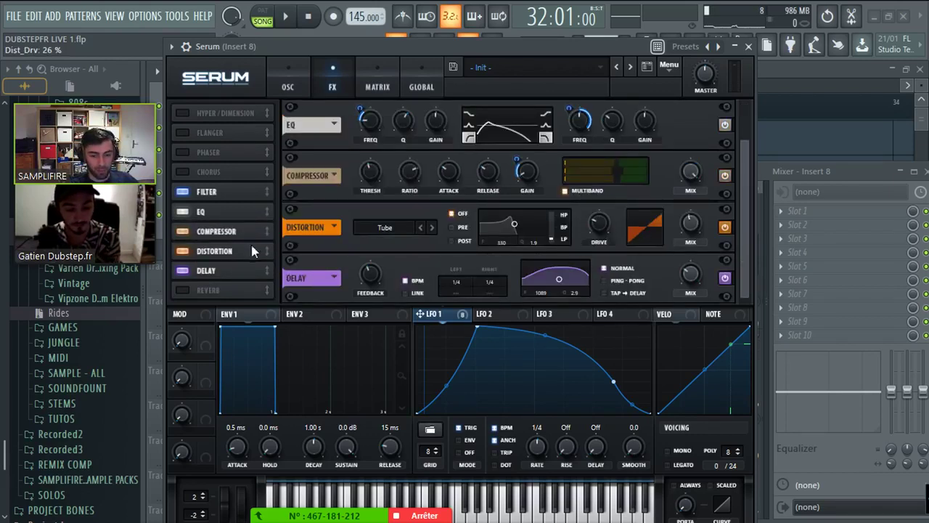
pyautogui.moveTo(251, 242); pyautogui.dragTo(233, 184)
pyautogui.press('space')
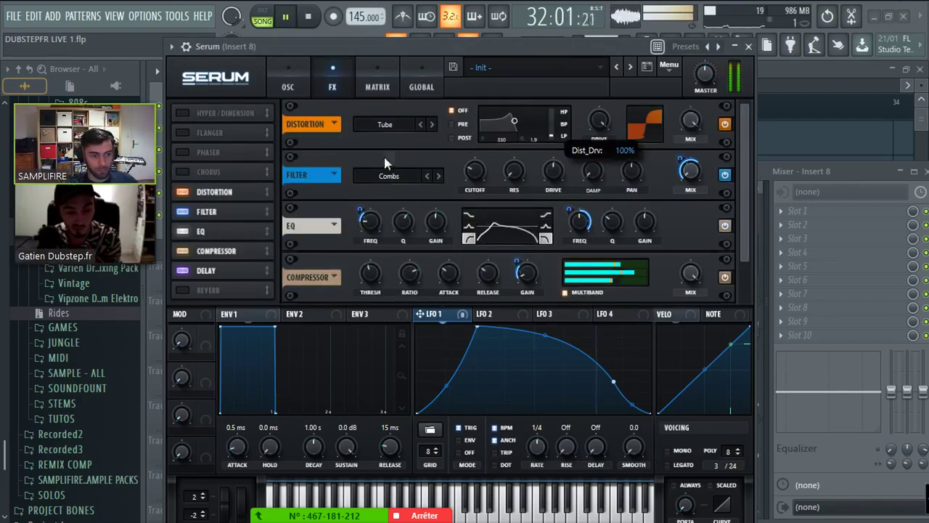
pyautogui.moveTo(217, 191)
pyautogui.mouseDown()
pyautogui.moveTo(211, 268)
pyautogui.moveTo(209, 184)
pyautogui.moveTo(216, 236)
pyautogui.moveTo(217, 190)
pyautogui.mouseUp()
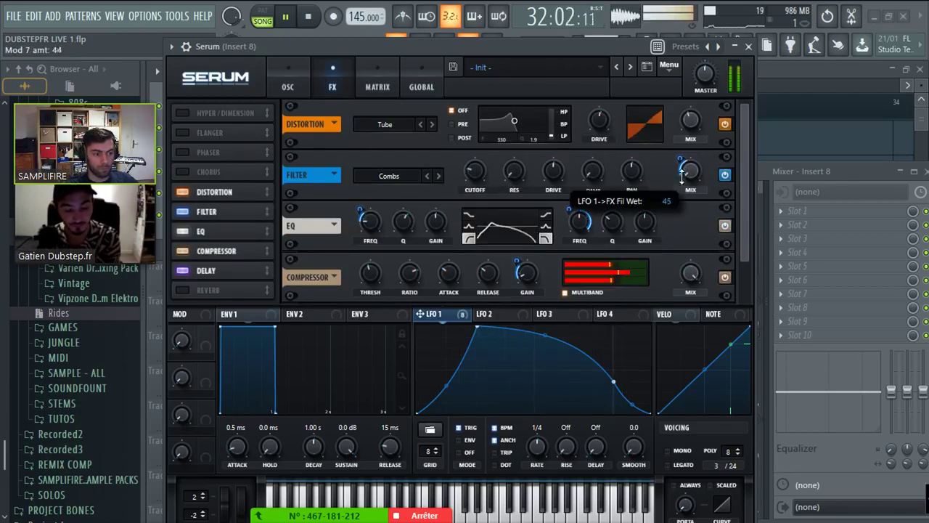
# - Assign Macro 1 to both oscillators' FM amounts, the filter cutoff and the filter FREQ
pyautogui.press('space')
pyautogui.click(299, 86)
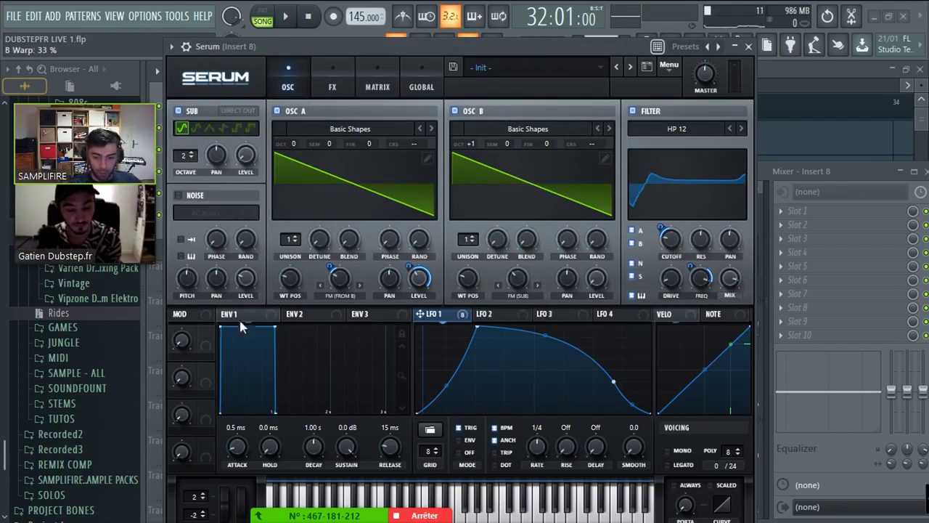
pyautogui.moveTo(320, 292); pyautogui.dragTo(336, 279)
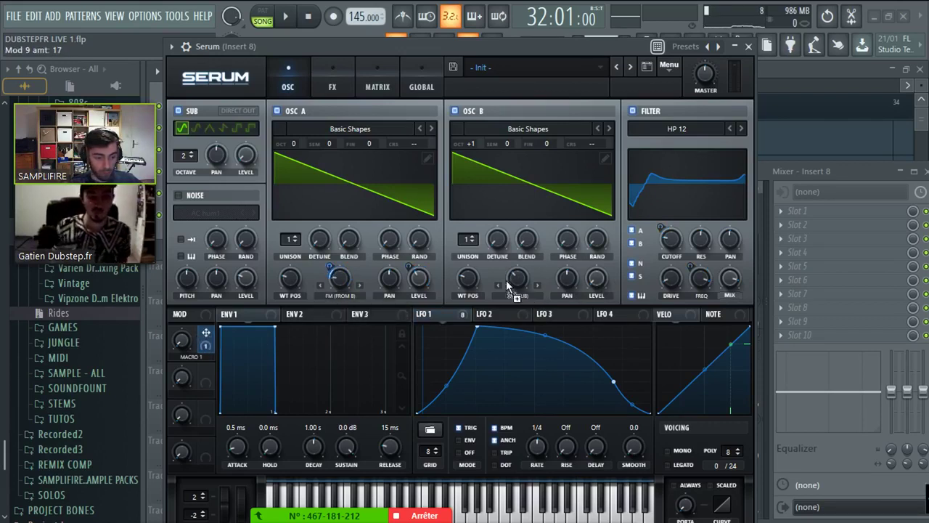
pyautogui.moveTo(508, 287); pyautogui.dragTo(517, 279)
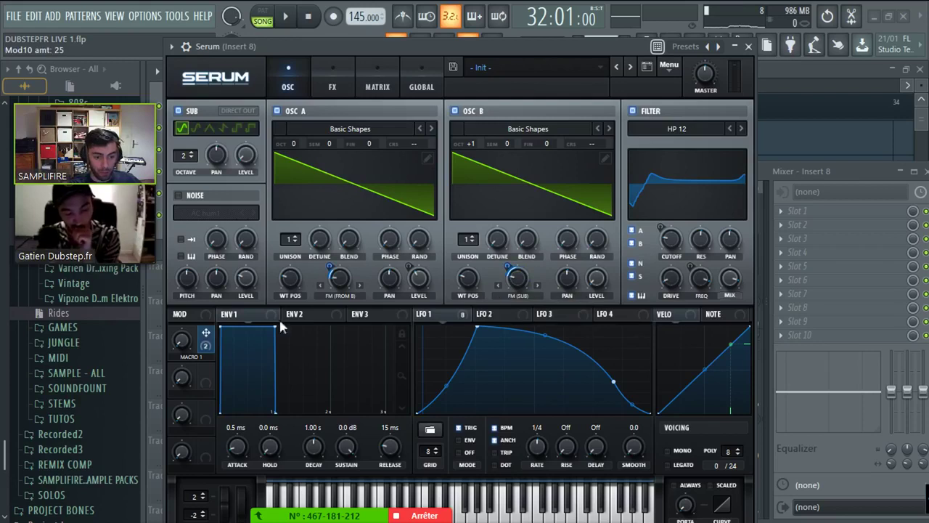
pyautogui.moveTo(668, 231); pyautogui.dragTo(668, 232)
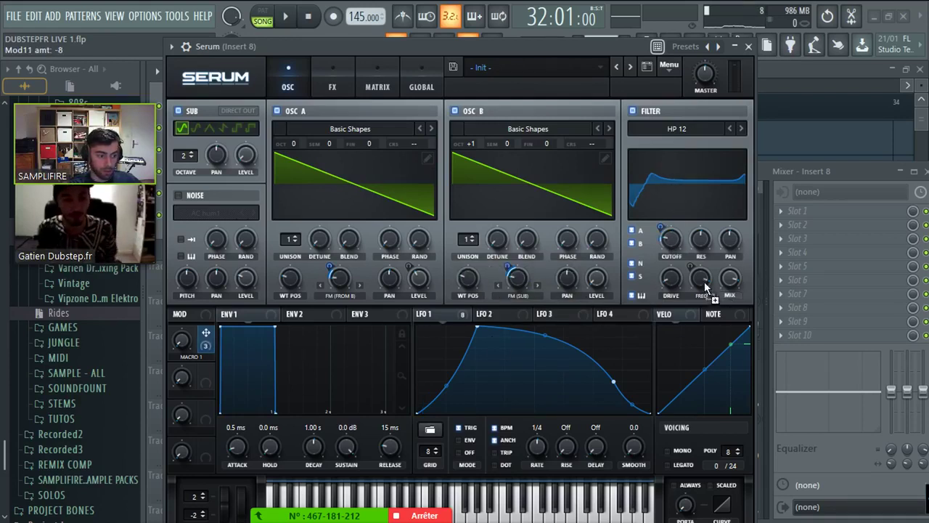
pyautogui.moveTo(705, 287); pyautogui.dragTo(690, 289)
# - Assign Macro 1 to the EQ low frequency and the FX filter cutoff
pyautogui.click(332, 87)
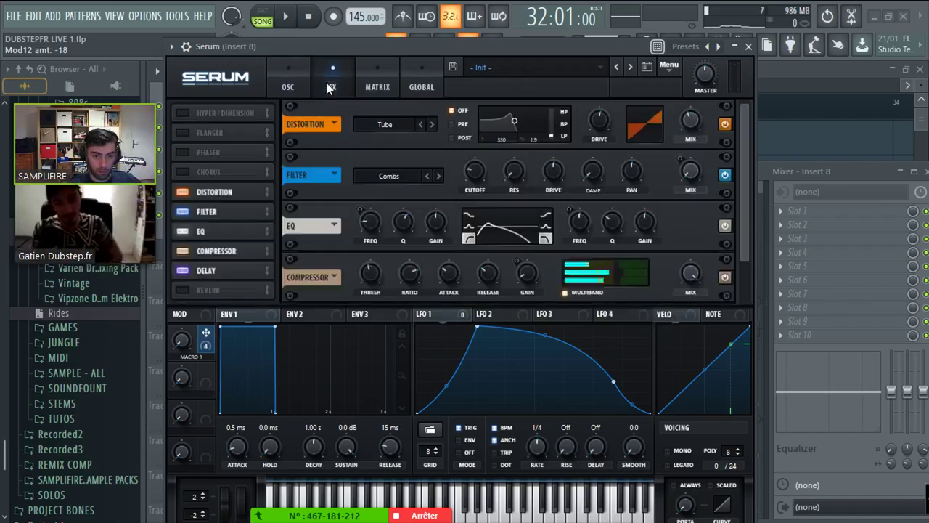
pyautogui.moveTo(367, 230); pyautogui.dragTo(368, 227)
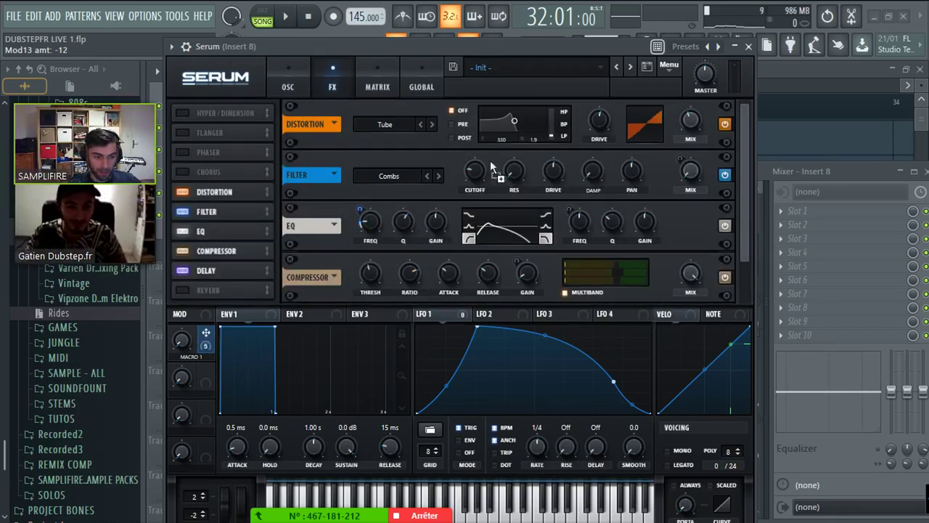
pyautogui.moveTo(490, 166); pyautogui.dragTo(458, 215)
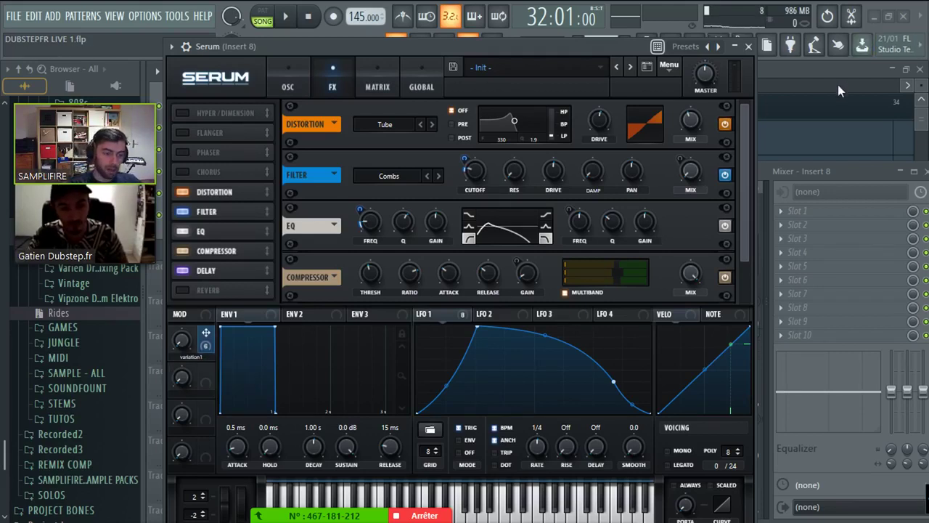
# - Set the delay to an unsynced 42.95 ms time and reshape its filter band
pyautogui.click(289, 86)
pyautogui.click(334, 87)
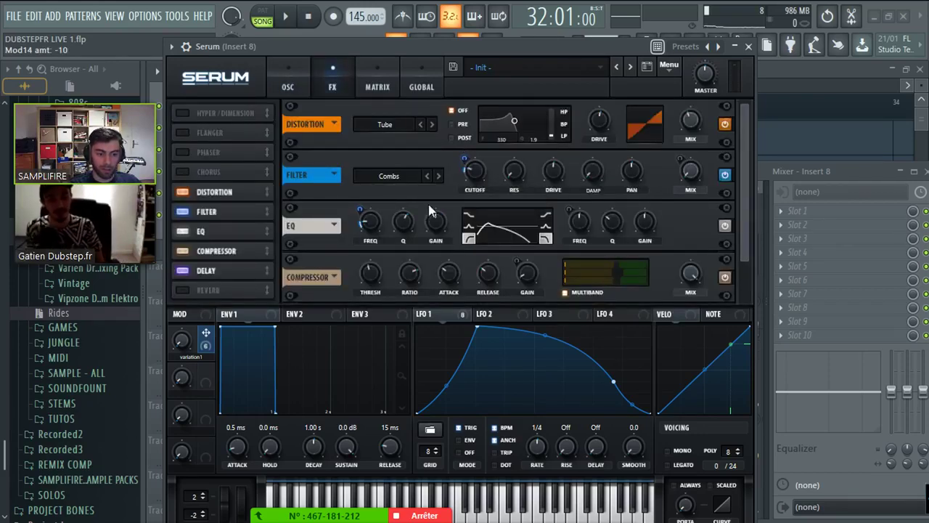
pyautogui.moveTo(745, 237); pyautogui.dragTo(741, 304)
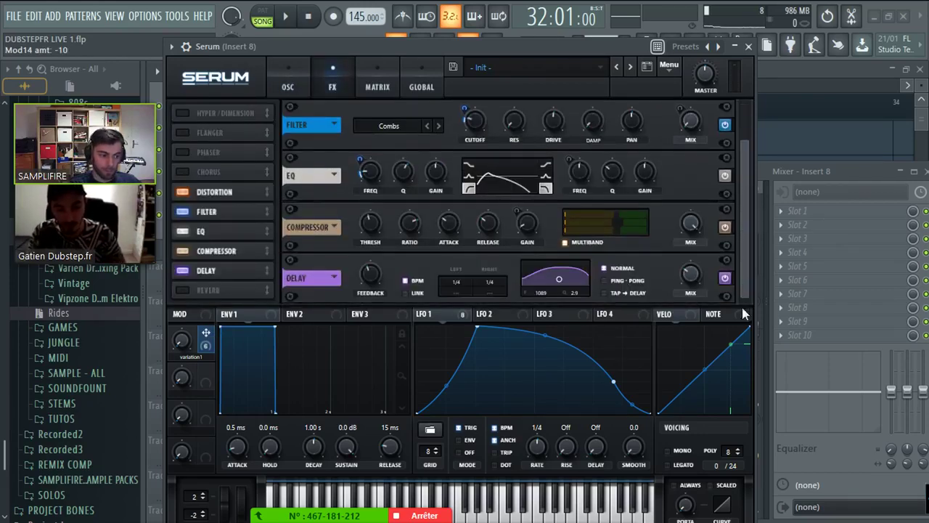
pyautogui.click(404, 280)
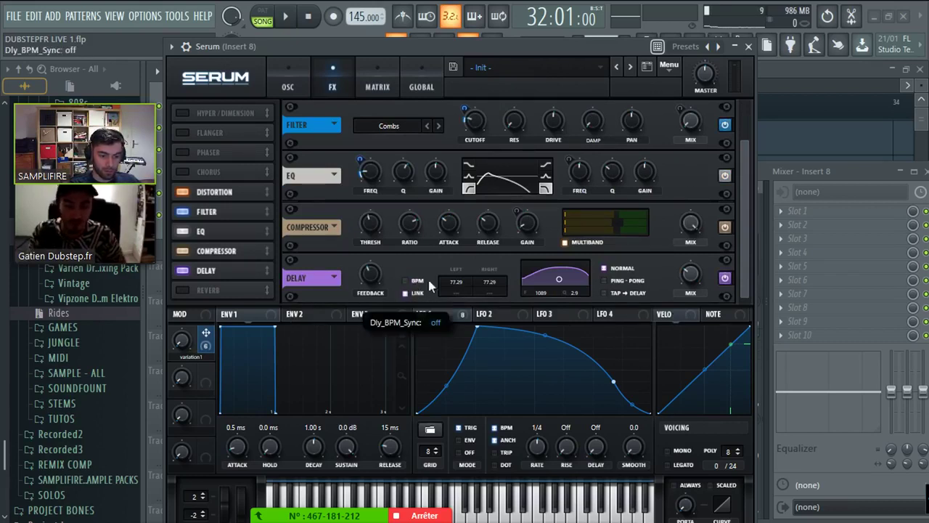
pyautogui.moveTo(469, 312); pyautogui.dragTo(470, 305)
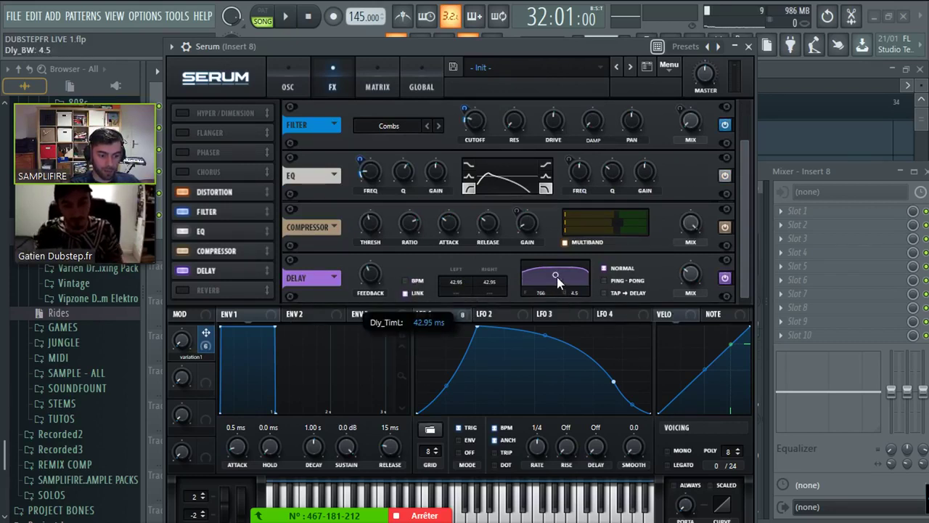
pyautogui.moveTo(557, 277); pyautogui.dragTo(560, 273)
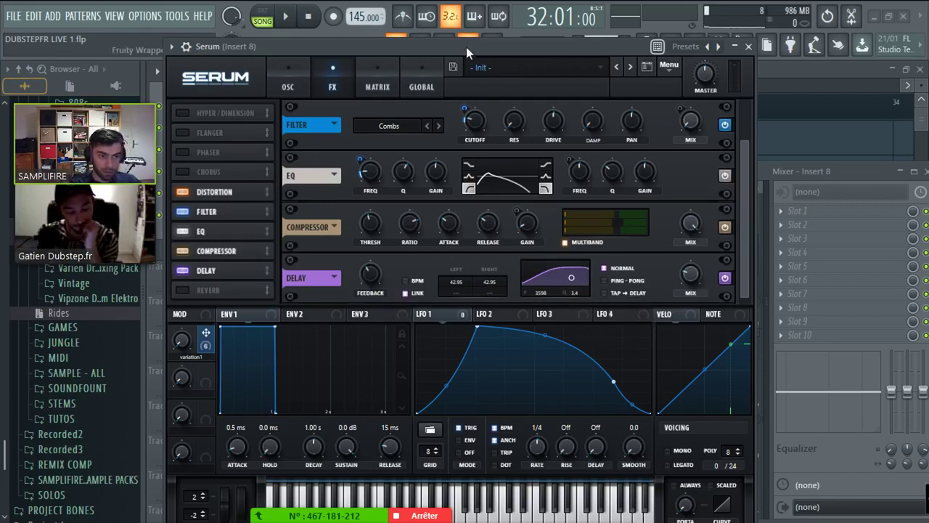
# - Sweep the variation1 macro during playback, lowering it to about 74%, and check Mixer Insert 8
pyautogui.press('space')
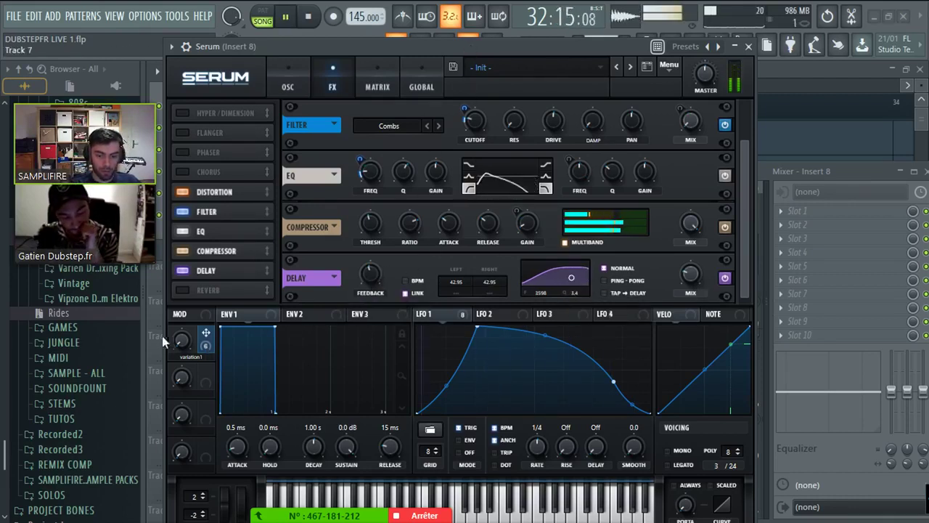
pyautogui.moveTo(181, 340); pyautogui.dragTo(180, 394)
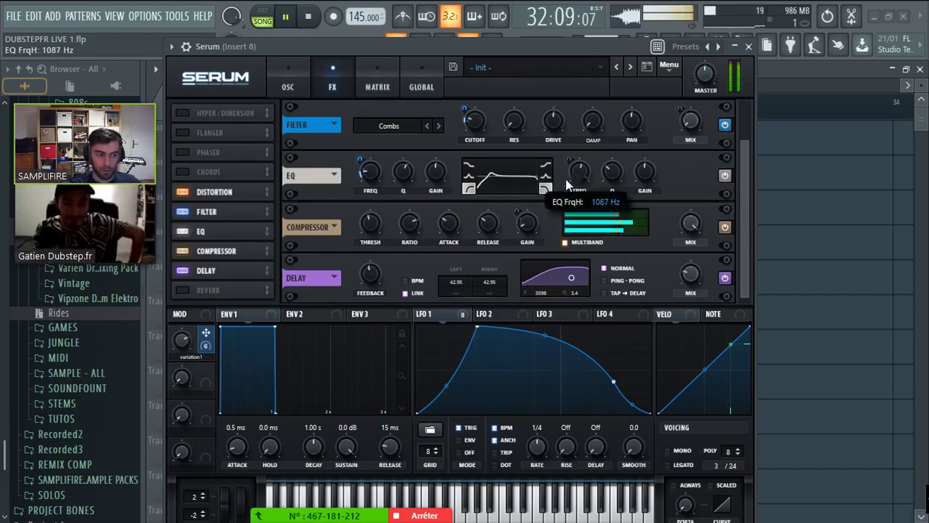
pyautogui.click(288, 82)
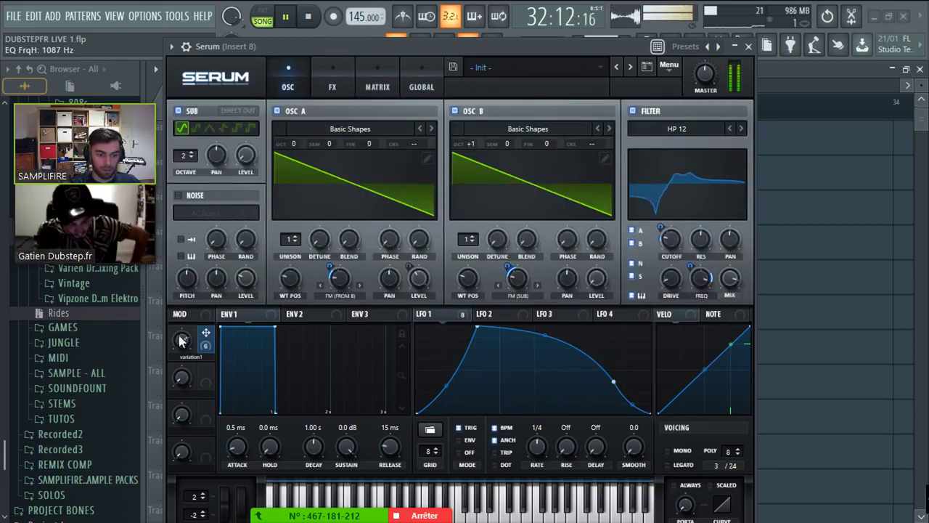
pyautogui.moveTo(182, 341); pyautogui.dragTo(186, 378)
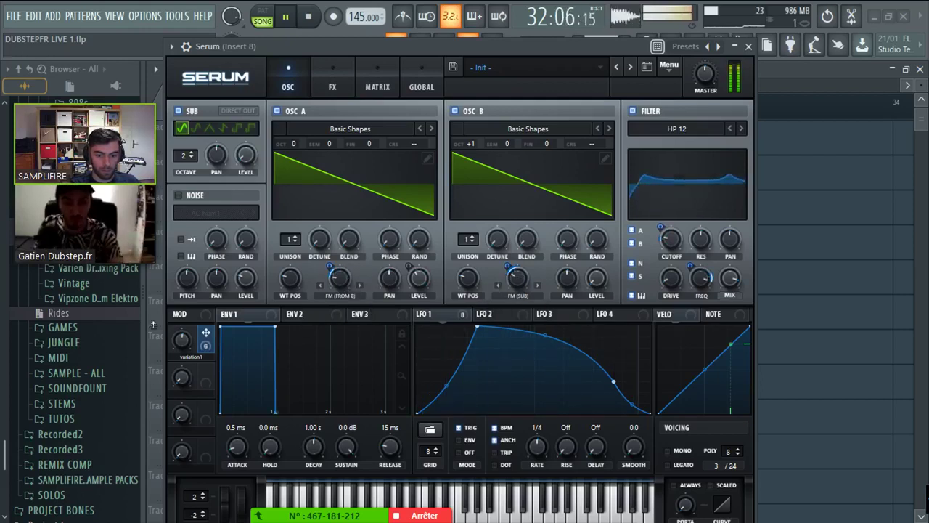
pyautogui.moveTo(184, 340)
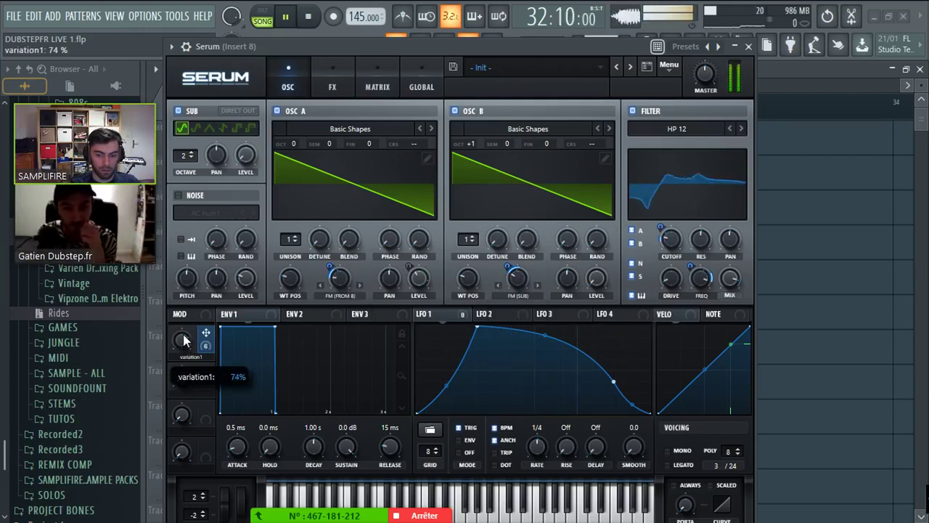
pyautogui.press('F9')
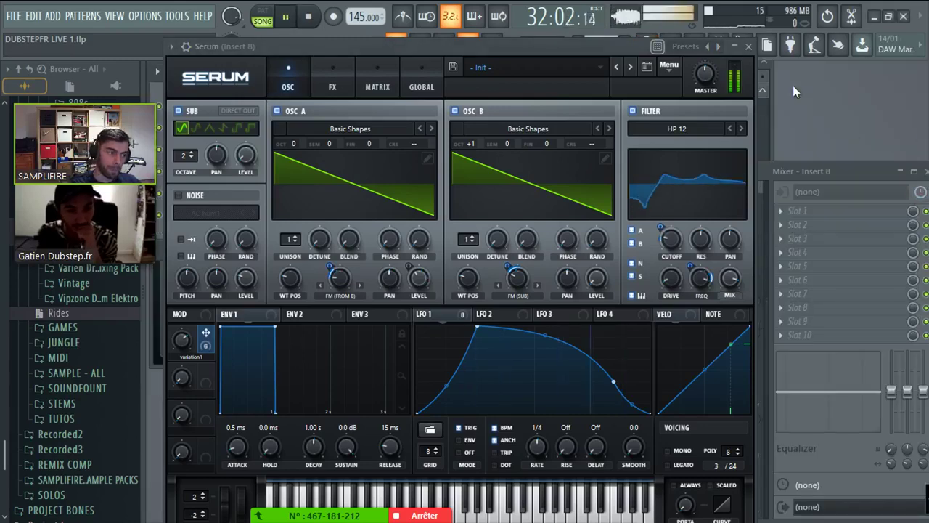
pyautogui.click(793, 85)
pyautogui.press('space')
# - Close Serum and move the serum basic synth clip down to Track 4
pyautogui.click(748, 46)
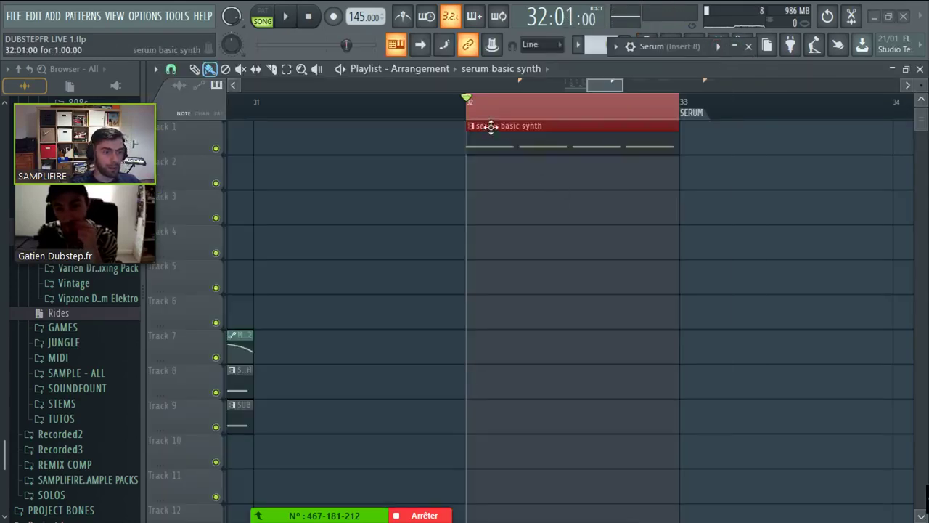
pyautogui.scroll(2, 614, 151)
pyautogui.moveTo(614, 151); pyautogui.dragTo(570, 261)
# - Copy the drum clips from Tracks 1–2 and the two Track 4 drum hits to bar 32
pyautogui.scroll(-3, 574, 90)
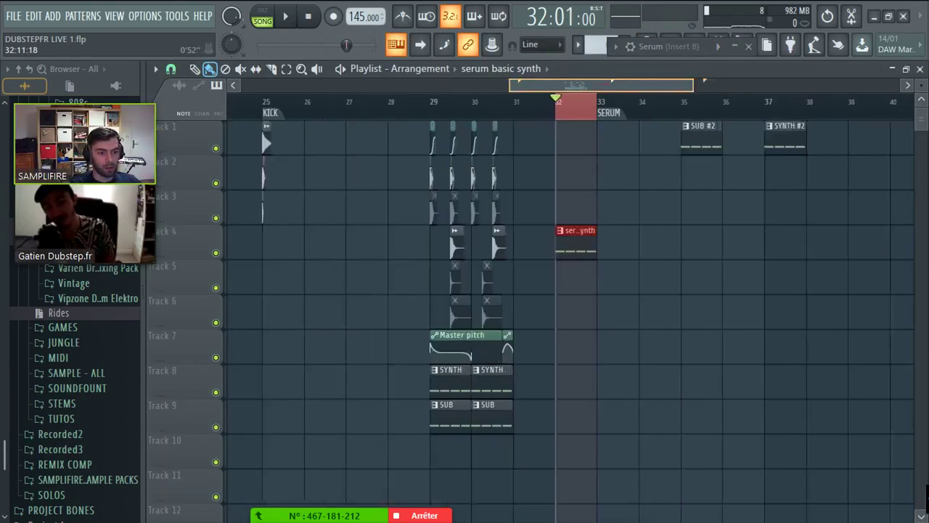
pyautogui.scroll(2, 572, 179)
pyautogui.moveTo(551, 188); pyautogui.dragTo(319, 127)
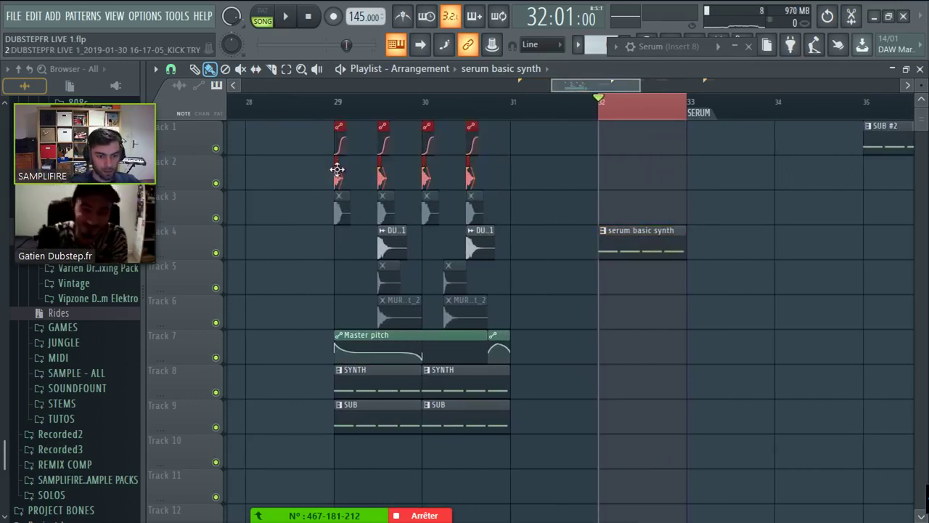
pyautogui.moveTo(336, 170); pyautogui.dragTo(603, 170)
pyautogui.moveTo(537, 226)
pyautogui.mouseDown()
pyautogui.moveTo(374, 257)
pyautogui.moveTo(722, 242)
pyautogui.moveTo(680, 185)
pyautogui.moveTo(680, 220)
pyautogui.mouseUp()
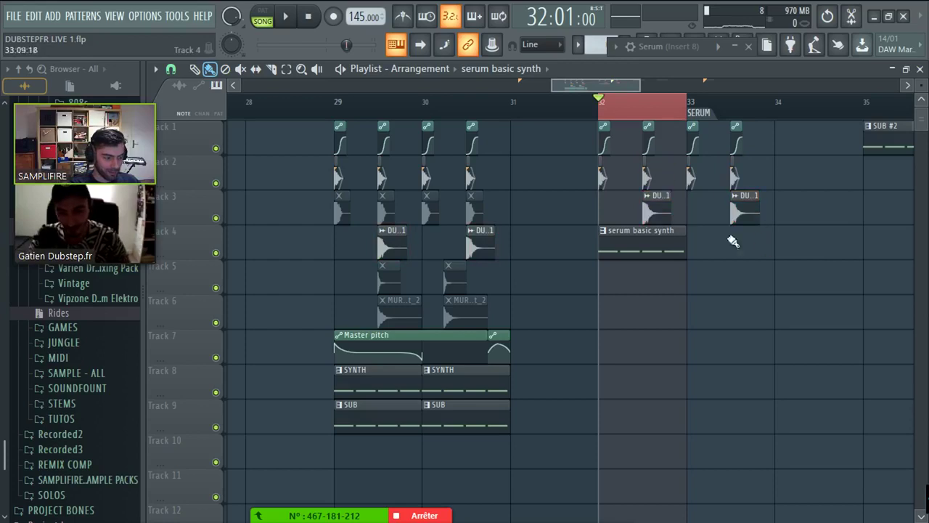
# - Add a second serum basic synth clip at bar 33 and SUB clips on Track 5 at bars 32–33
pyautogui.click(707, 243)
pyautogui.hotkey('ctrl', 'a')
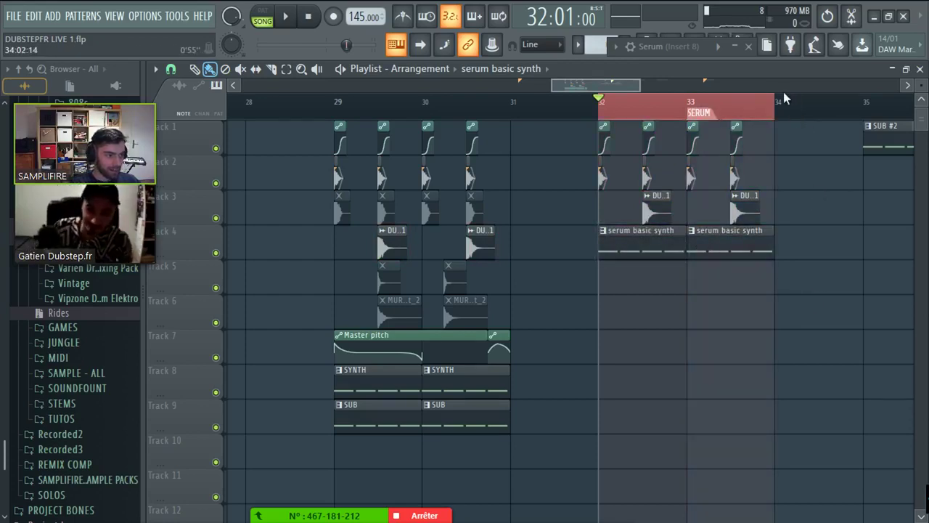
pyautogui.hscroll(3, 783, 92)
pyautogui.scroll(-2, 783, 92)
pyautogui.moveTo(305, 415)
pyautogui.mouseDown()
pyautogui.moveTo(532, 414)
pyautogui.moveTo(523, 284)
pyautogui.mouseUp()
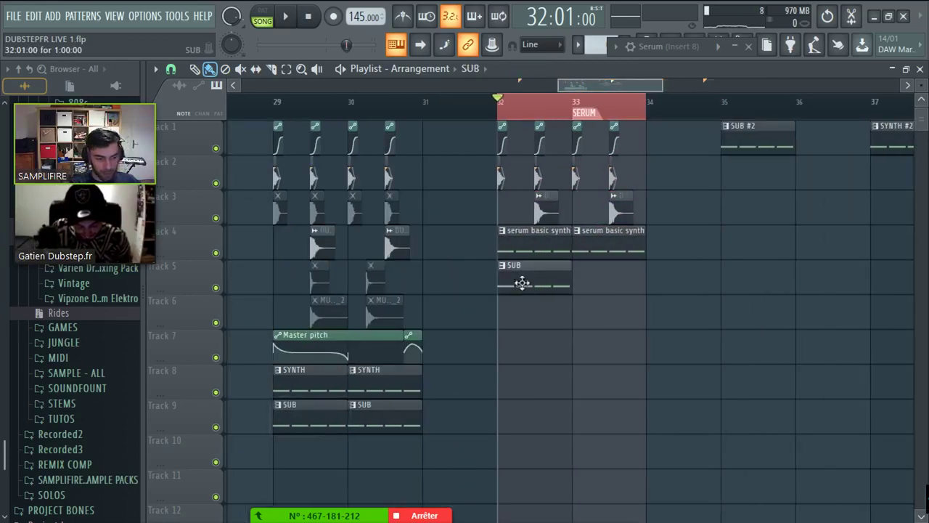
pyautogui.click(581, 281)
pyautogui.scroll(2, 574, 278)
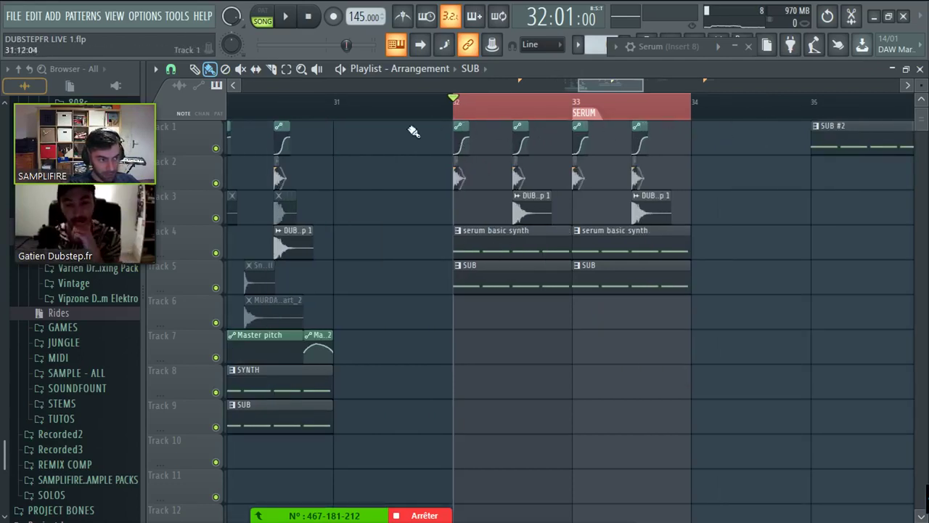
pyautogui.moveTo(693, 56); pyautogui.dragTo(482, 52)
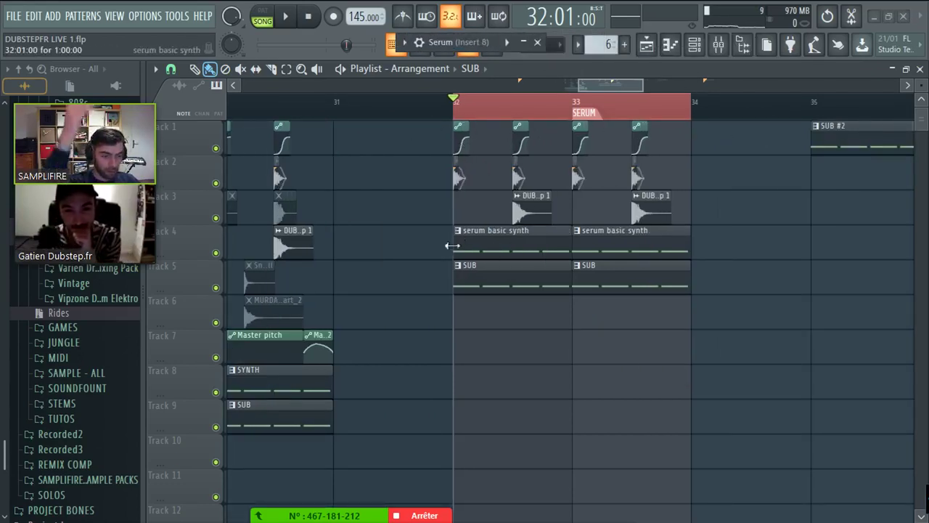
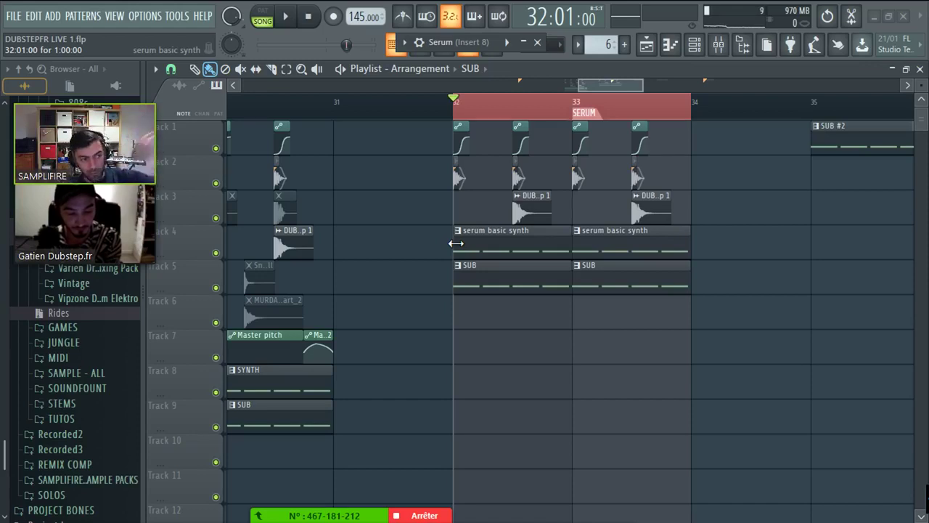
# - Route Serum's Insert 8 only to the BASS GROUP bus, clear the solo, and return to the playlist
pyautogui.click(698, 45)
pyautogui.doubleClick(207, 215)
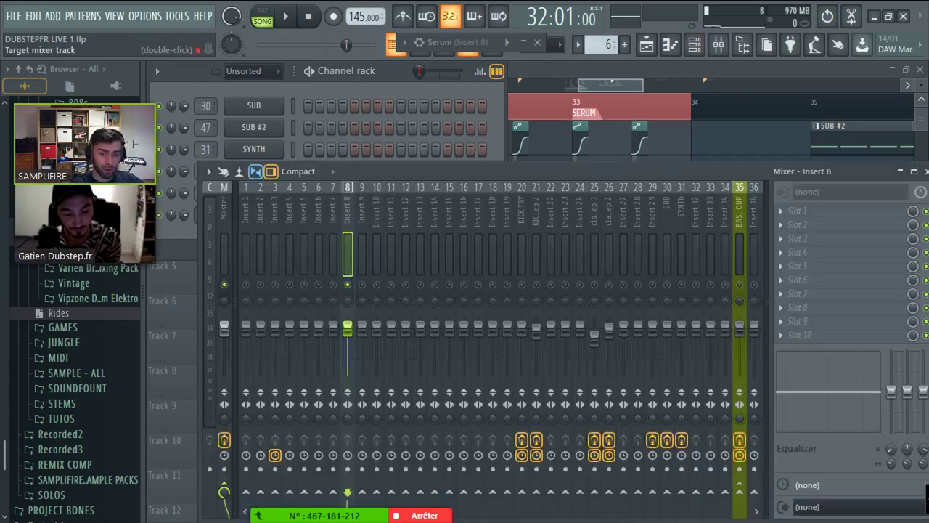
pyautogui.scroll(-2, 538, 369)
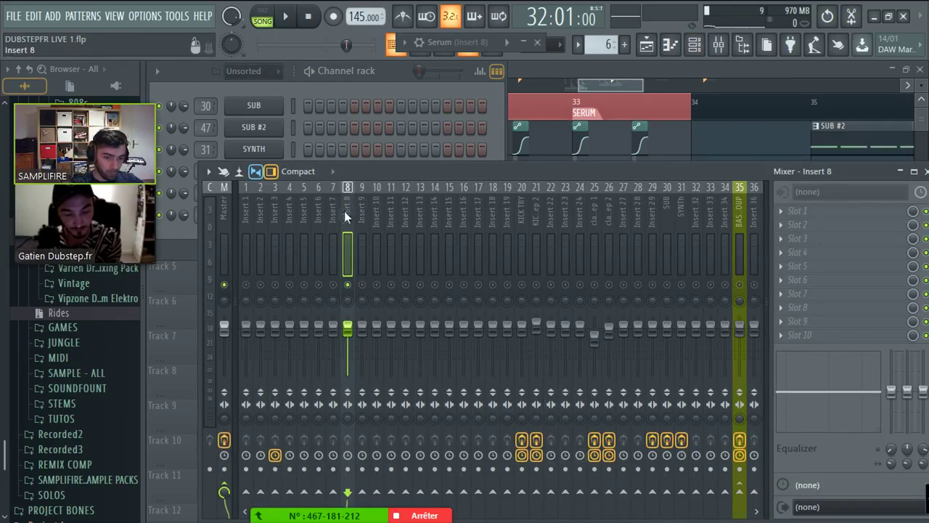
pyautogui.rightClick(738, 492)
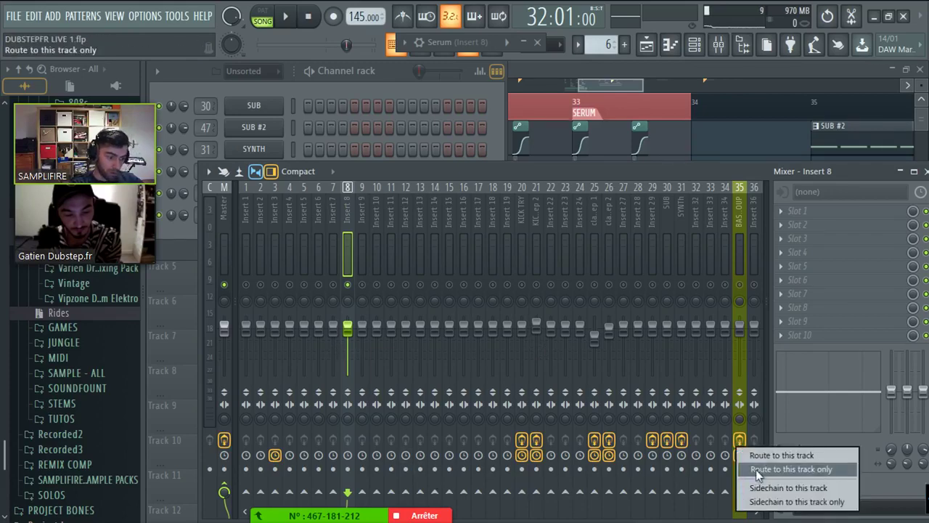
pyautogui.click(776, 469)
pyautogui.click(739, 254)
pyautogui.rightClick(738, 284)
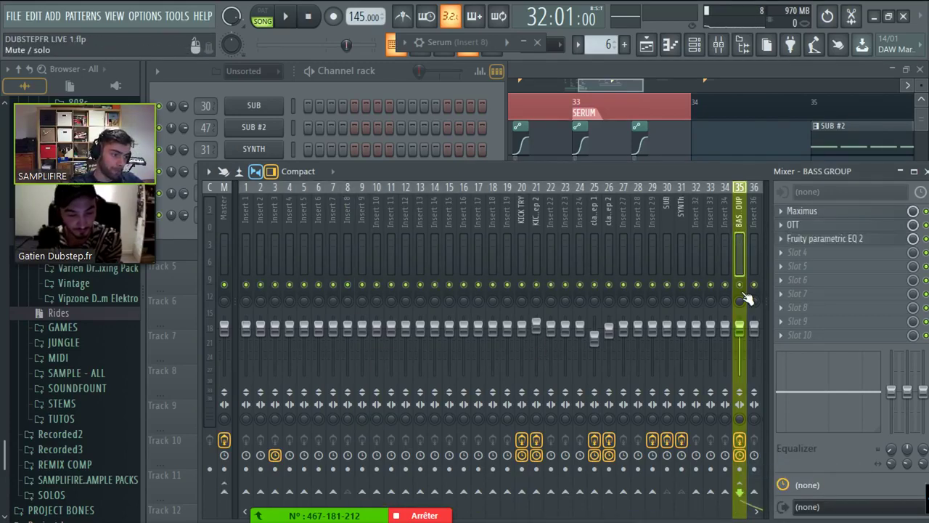
pyautogui.press('F5')
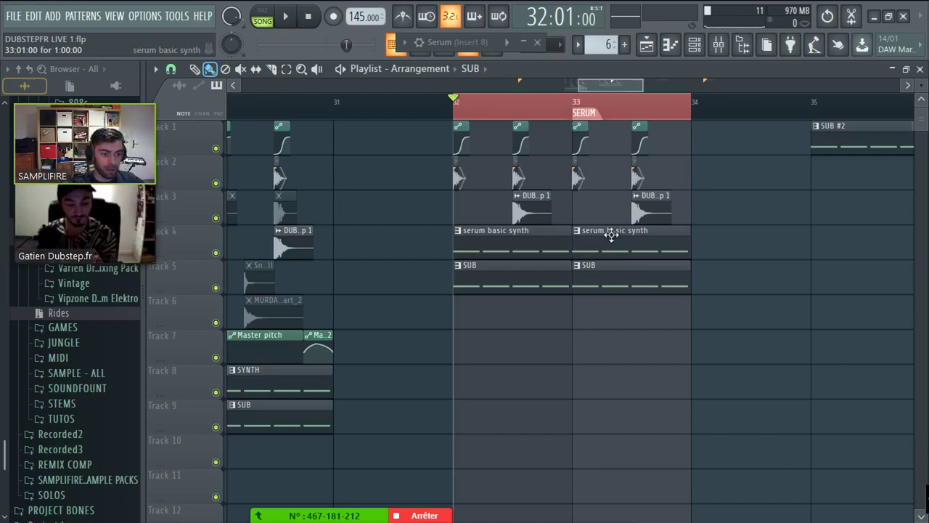
# - Play the drop from bar 32, nudge the KICK step 2 fader down slightly, and select Insert 8
pyautogui.press('space')
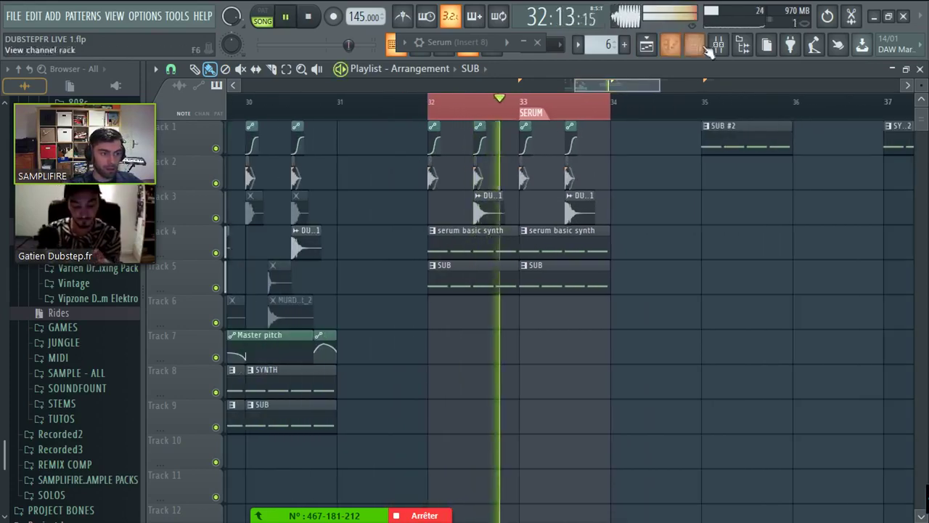
pyautogui.press('F9')
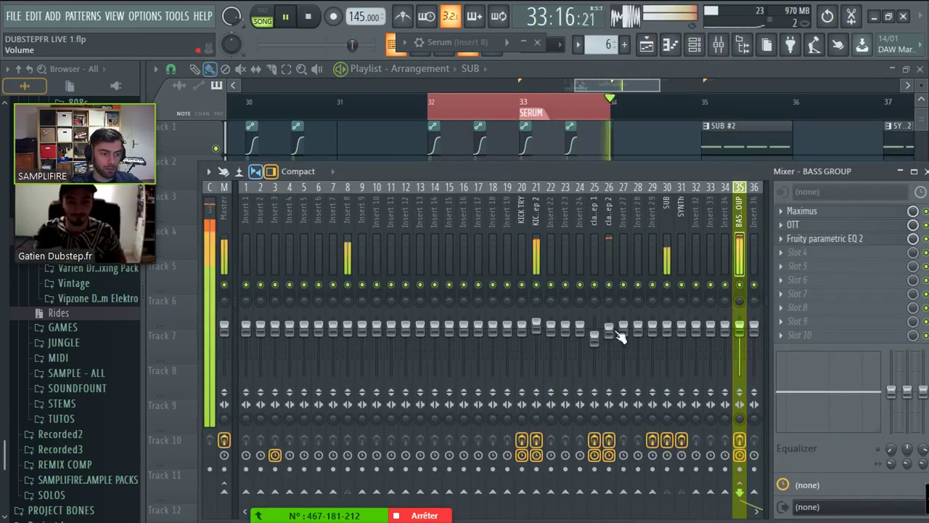
pyautogui.moveTo(536, 322); pyautogui.dragTo(536, 332)
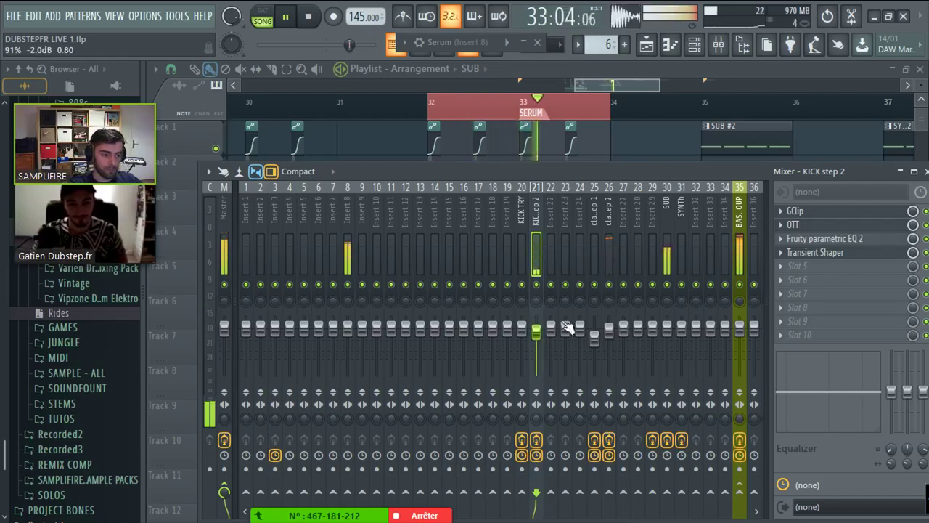
pyautogui.click(608, 330)
pyautogui.click(348, 227)
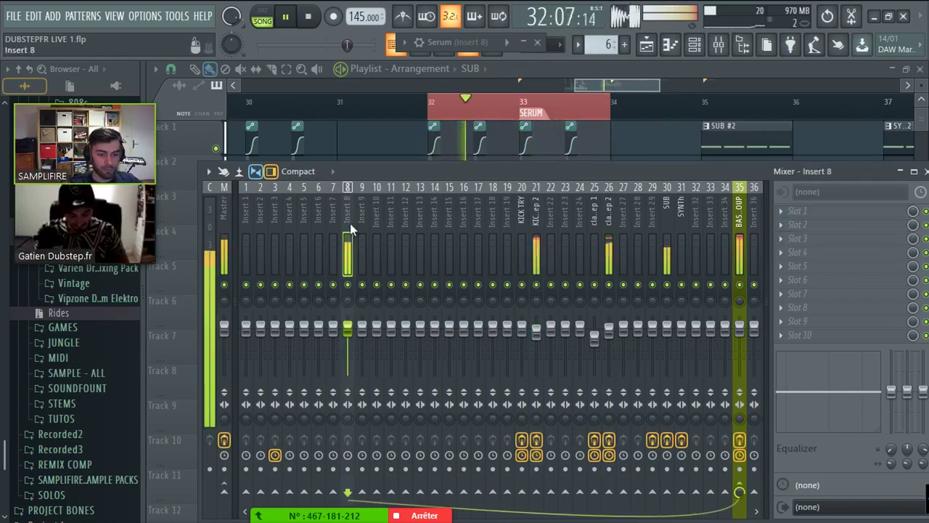
pyautogui.click(694, 44)
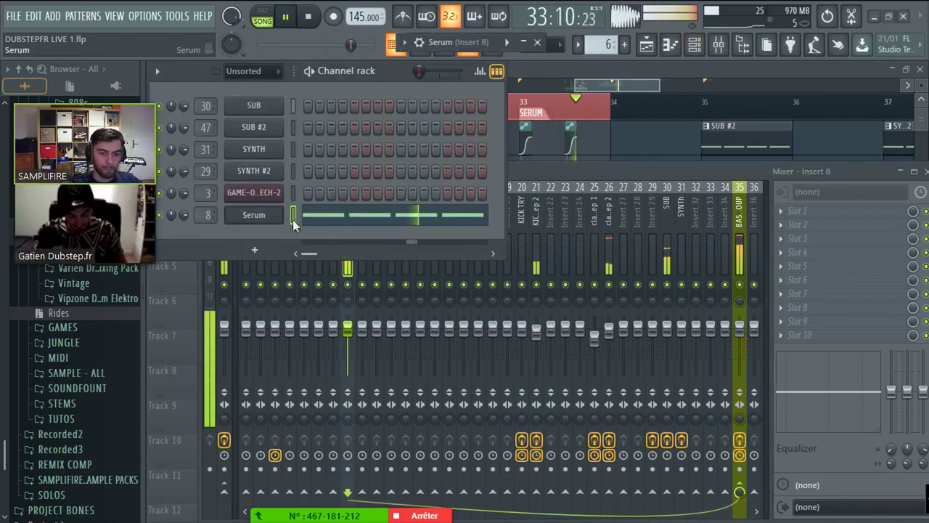
# - Open Serum and morph oscillator A's wavetable position to the square shape
pyautogui.doubleClick(477, 41)
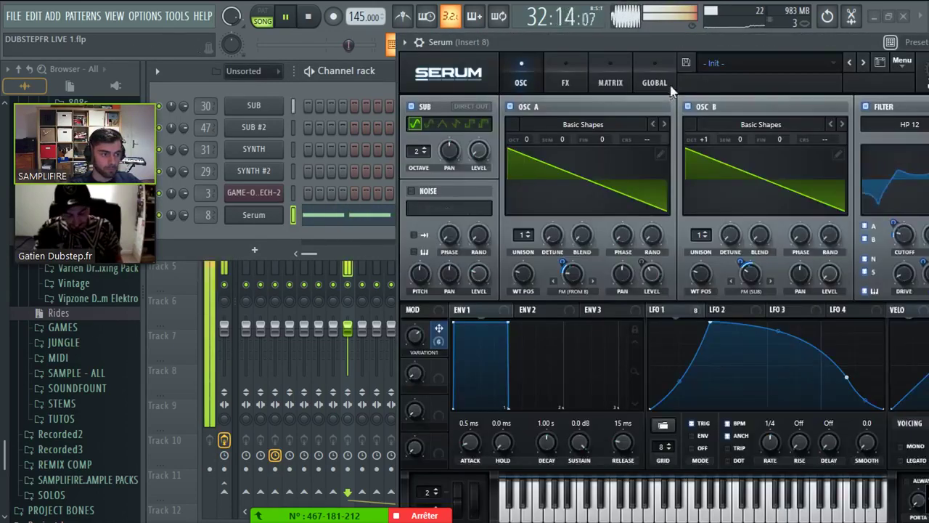
pyautogui.moveTo(477, 41); pyautogui.dragTo(289, 41)
pyautogui.moveTo(340, 299); pyautogui.dragTo(340, 277)
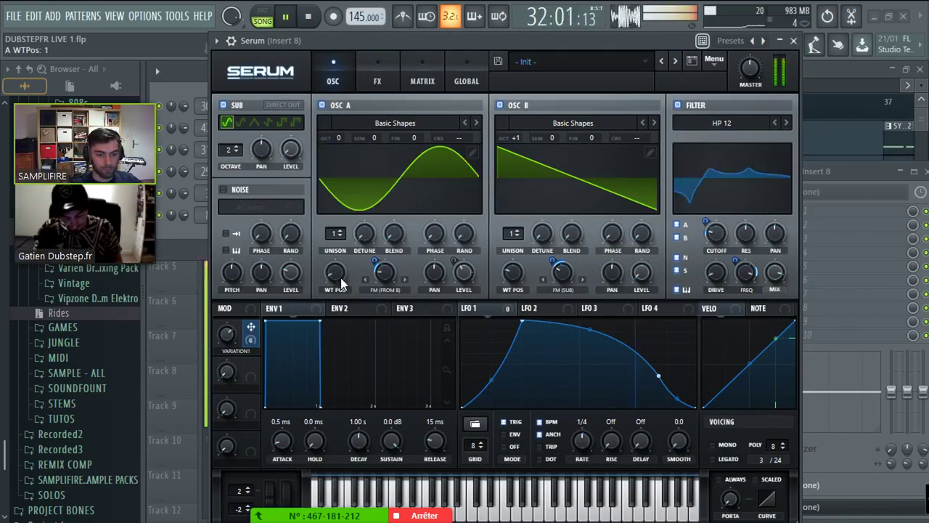
pyautogui.moveTo(337, 250); pyautogui.dragTo(338, 240)
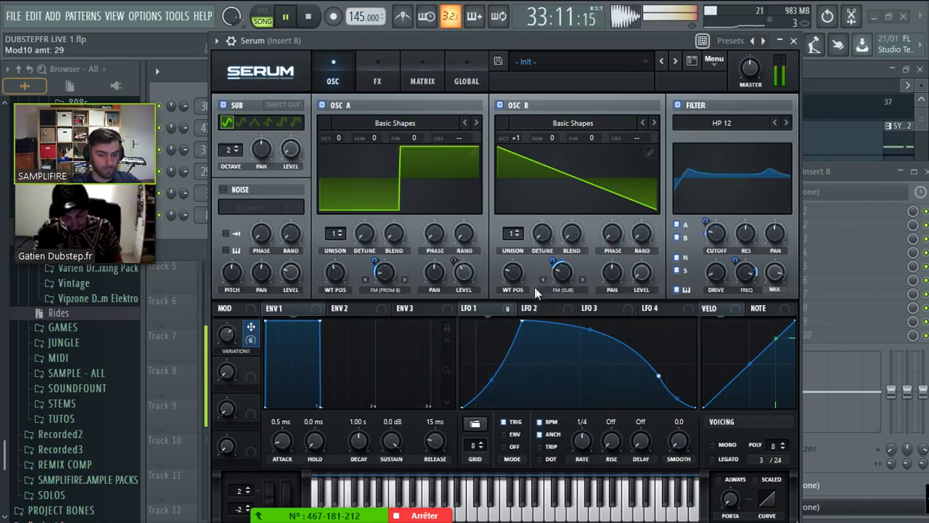
# - Raise Serum's variation1 macro to 64% and stop playback
pyautogui.moveTo(224, 377)
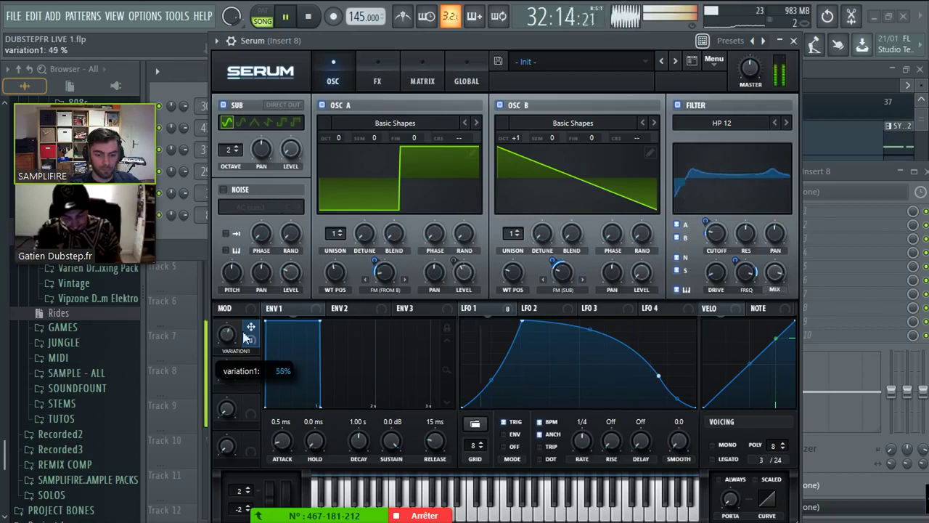
pyautogui.moveTo(225, 378); pyautogui.dragTo(232, 420)
pyautogui.click(308, 16)
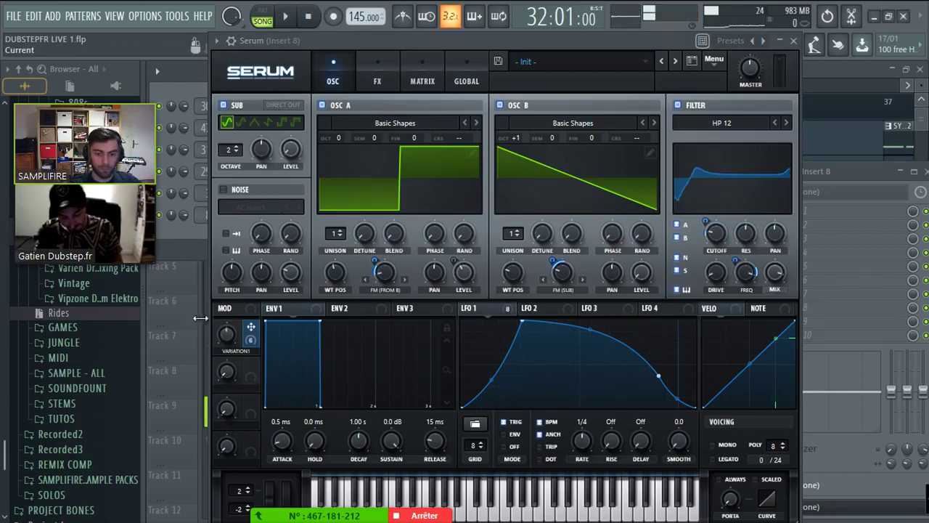
pyautogui.moveTo(232, 382)
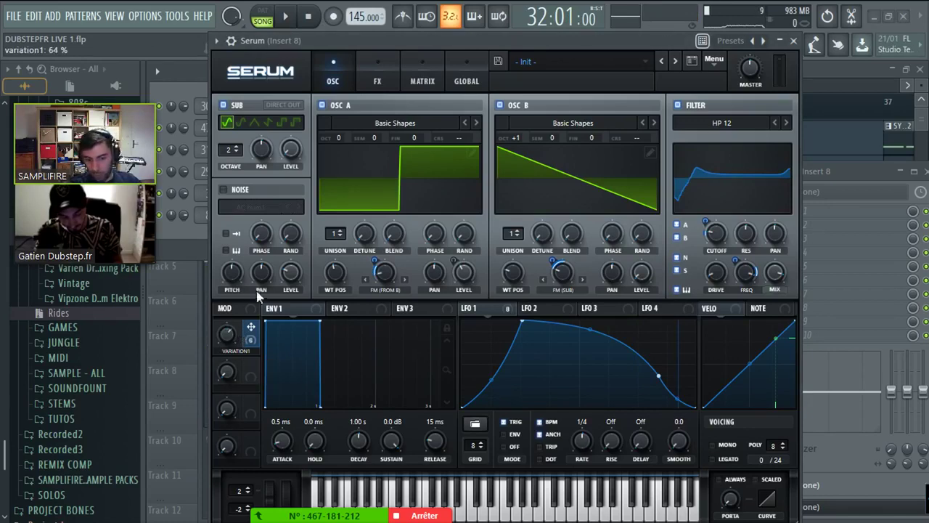
pyautogui.click(190, 17)
# - Create a Serum - variation1 automation clip from the last tweak and place it on Track 6 at bar 32
pyautogui.moveTo(209, 195)
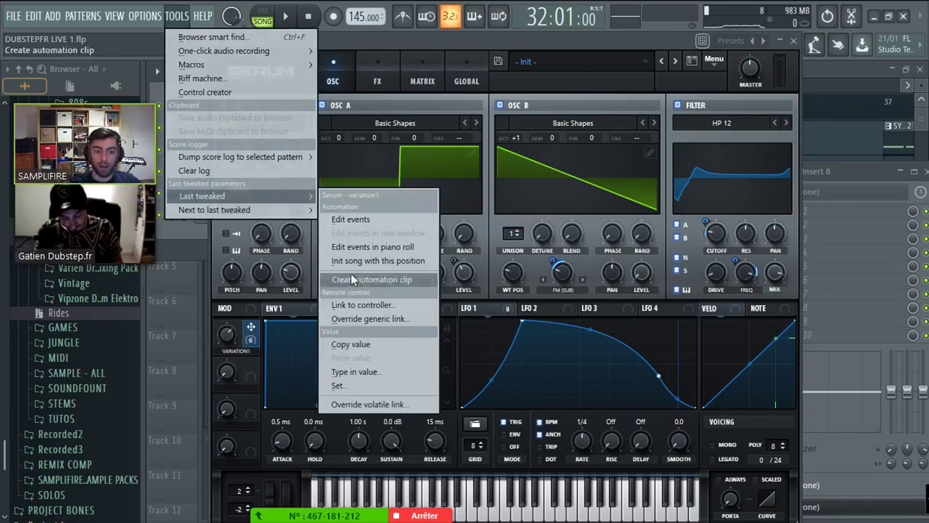
pyautogui.click(351, 273)
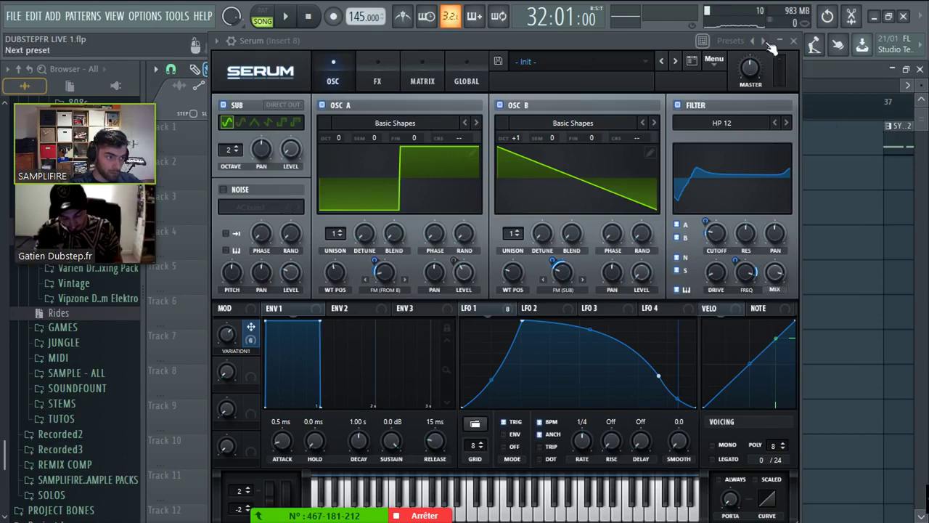
pyautogui.click(793, 40)
pyautogui.scroll(2, 523, 303)
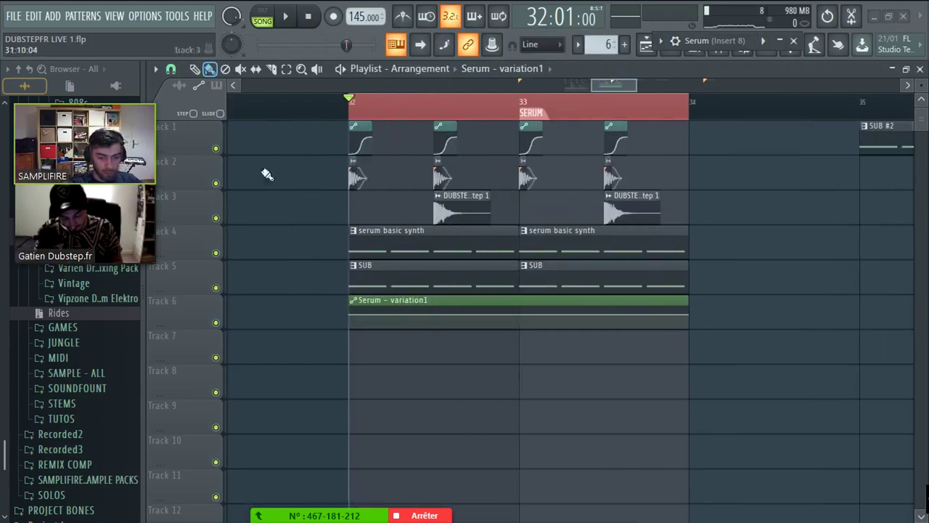
pyautogui.click(172, 68)
pyautogui.click(207, 282)
pyautogui.scroll(1, 423, 282)
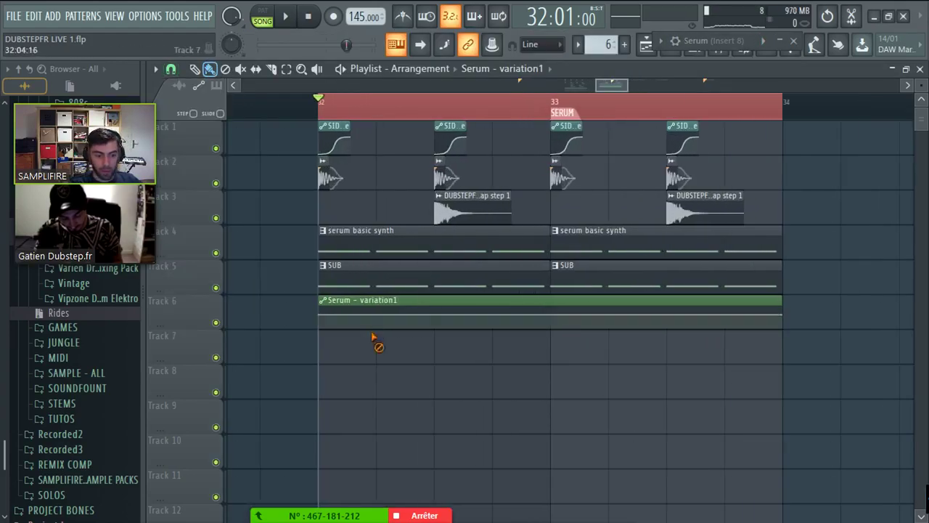
pyautogui.rightClick(378, 322)
pyautogui.click(379, 323)
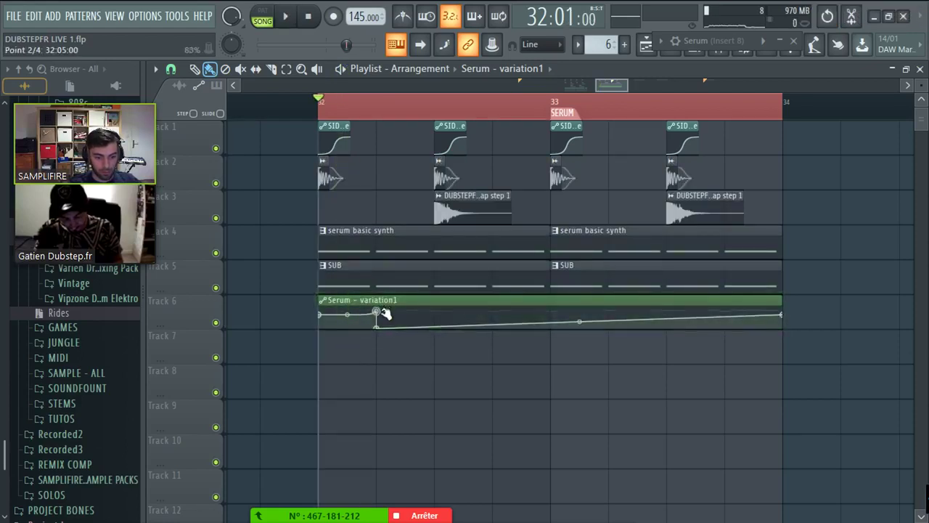
# - Add points around bar 33, drag them into a high step, and select the drop's clips
pyautogui.rightClick(550, 325)
pyautogui.rightClick(550, 312)
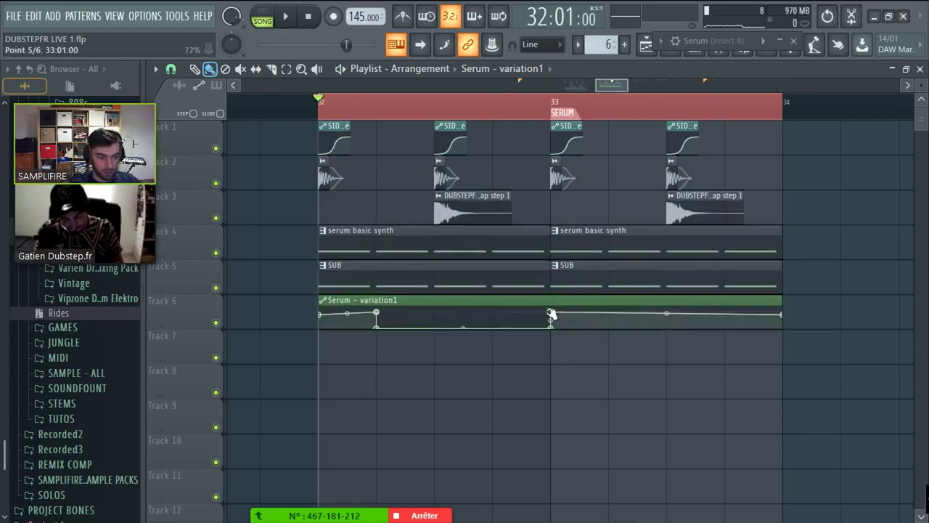
pyautogui.rightClick(608, 313)
pyautogui.rightClick(608, 325)
pyautogui.moveTo(609, 325); pyautogui.dragTo(602, 284)
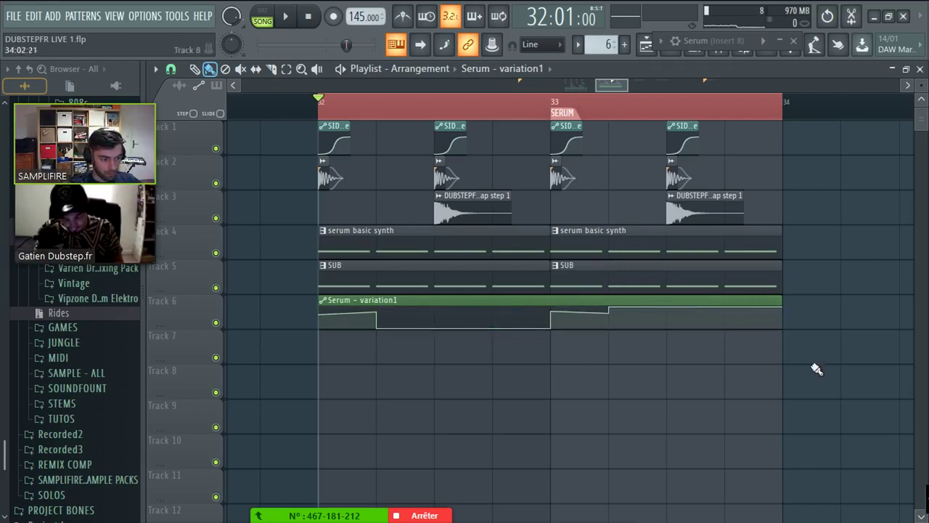
pyautogui.scroll(-4, 583, 80)
pyautogui.scroll(4, 582, 80)
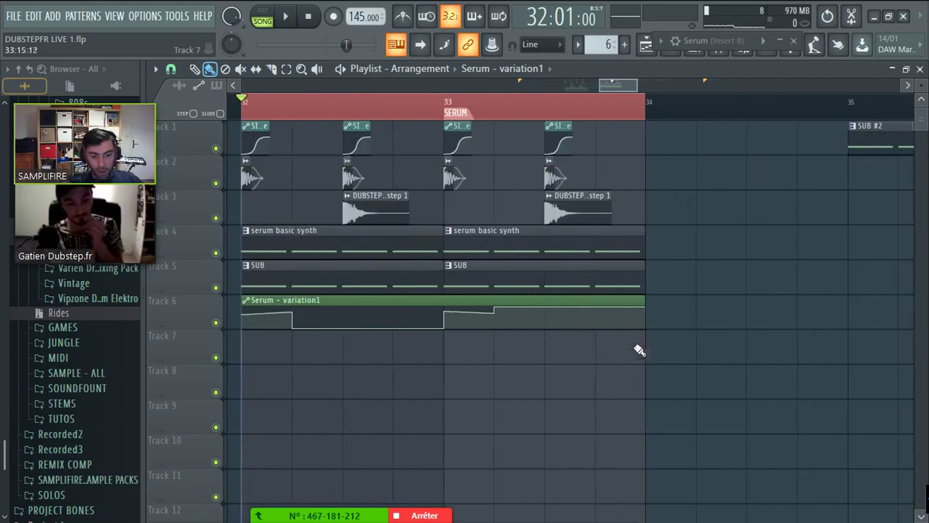
pyautogui.moveTo(638, 353); pyautogui.dragTo(398, 123)
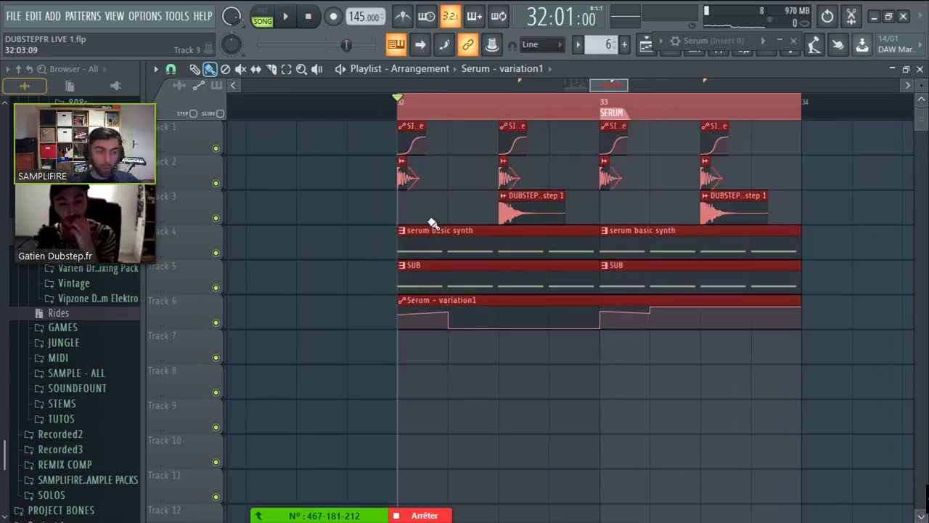
pyautogui.scroll(-4, 716, 85)
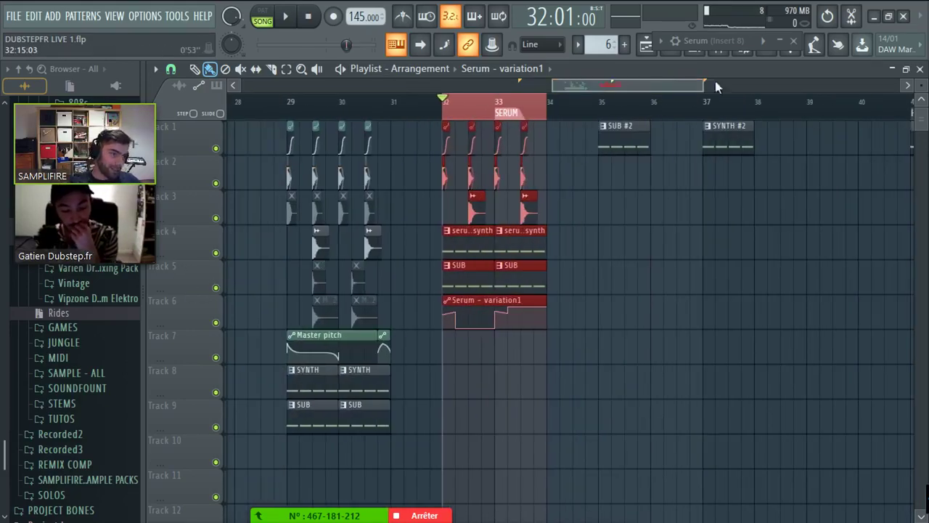
# - Reopen Serum from the channel rack's unsorted group, move it aside, and show the mixer on Insert 8
pyautogui.click(695, 46)
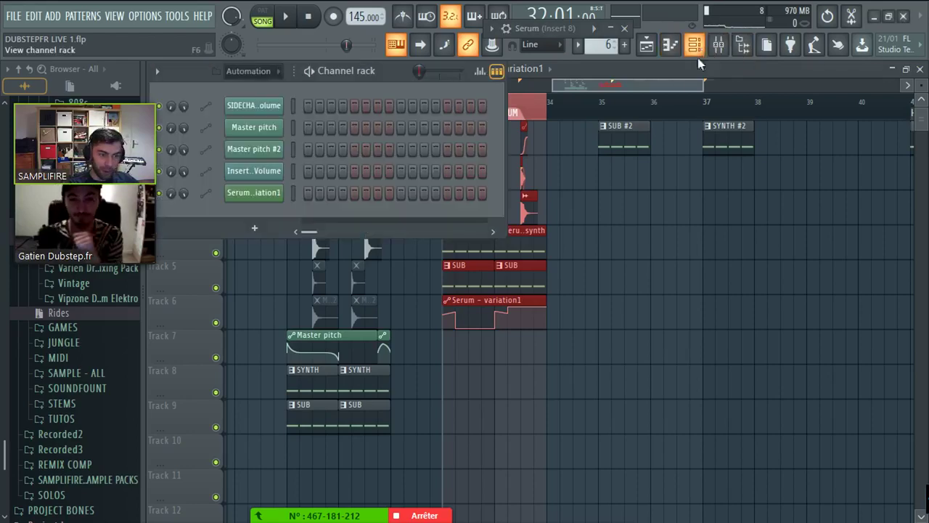
pyautogui.click(247, 70)
pyautogui.click(267, 131)
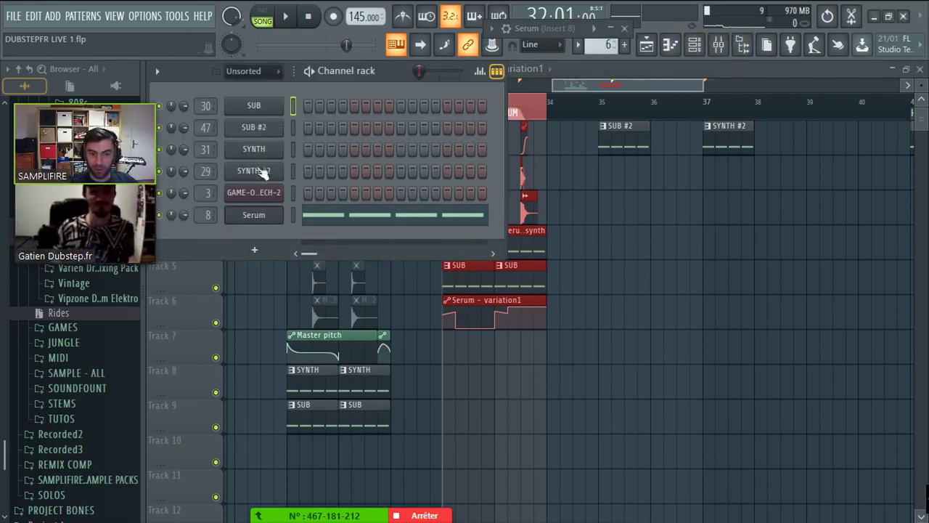
pyautogui.click(263, 216)
pyautogui.click(526, 31)
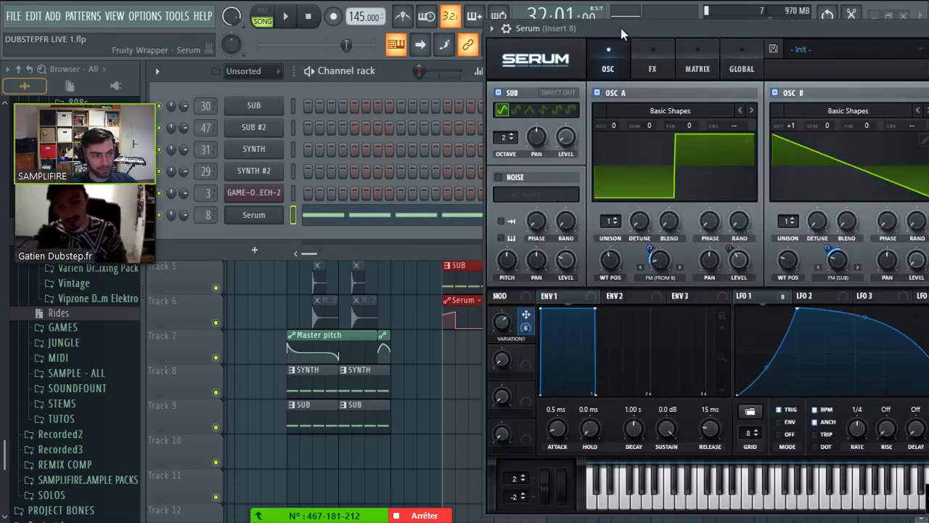
pyautogui.moveTo(620, 28); pyautogui.dragTo(319, 41)
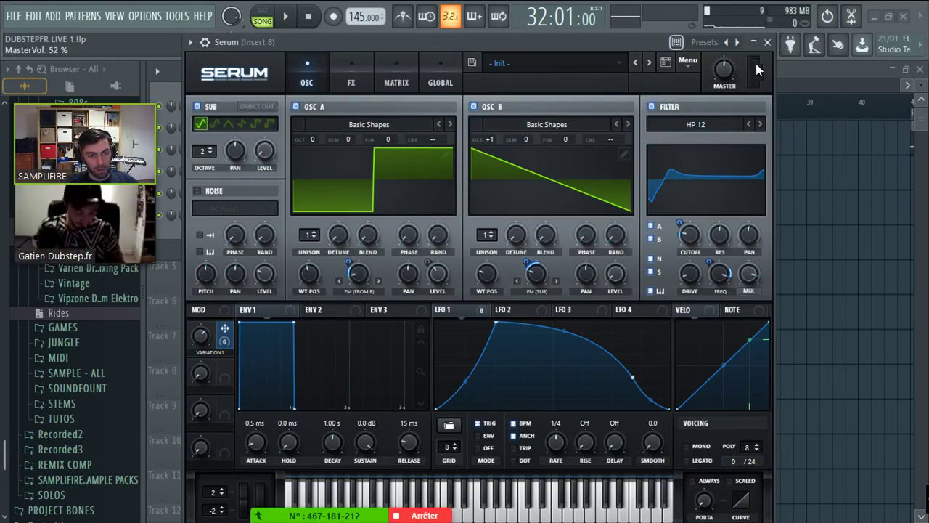
pyautogui.scroll(1, 733, 76)
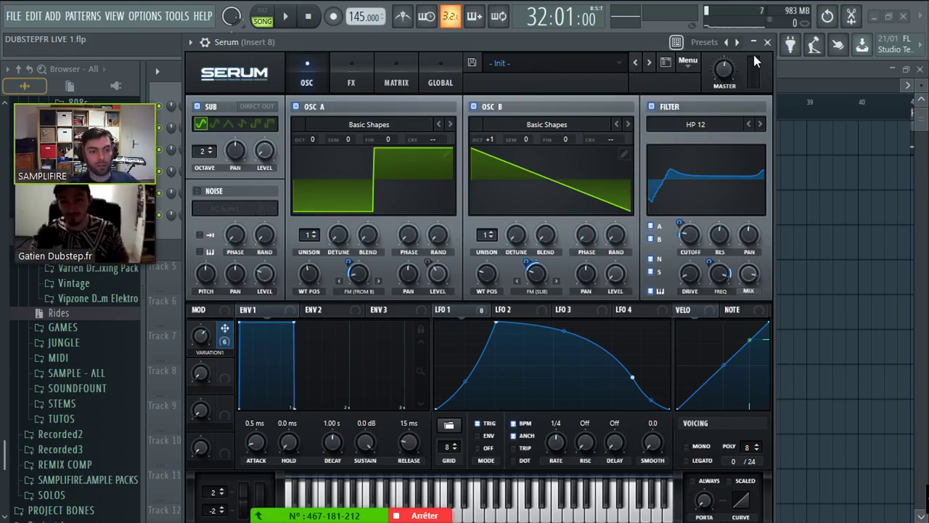
pyautogui.moveTo(652, 45); pyautogui.dragTo(579, 143)
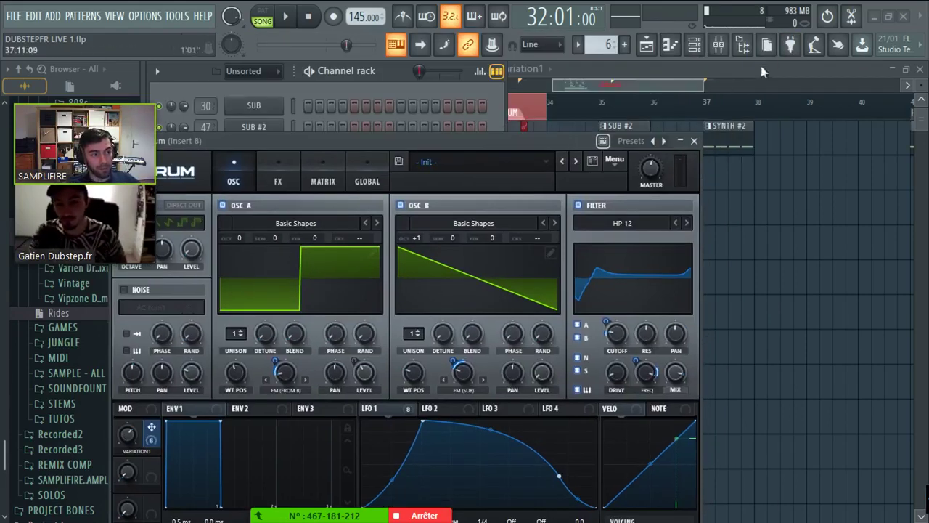
pyautogui.click(718, 44)
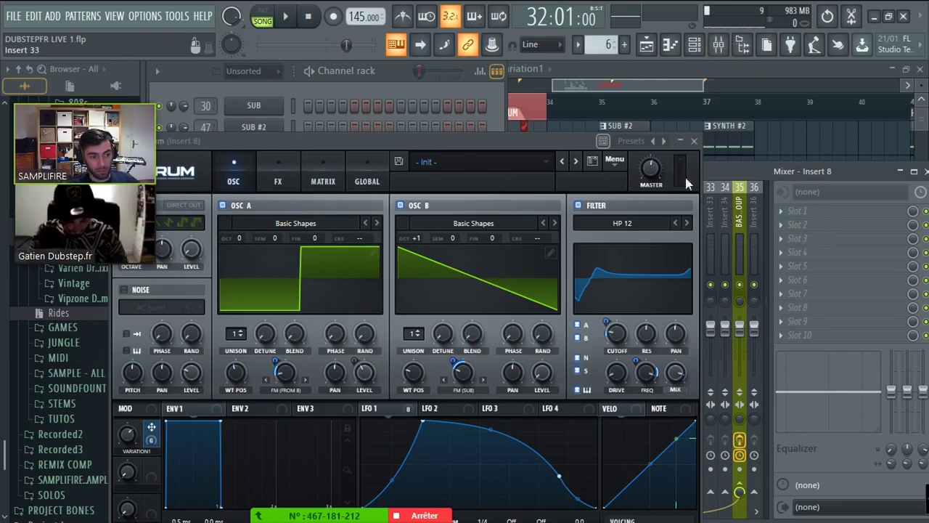
# - Lower the Insert 8 fader and inspect its volume automation events
pyautogui.click(679, 141)
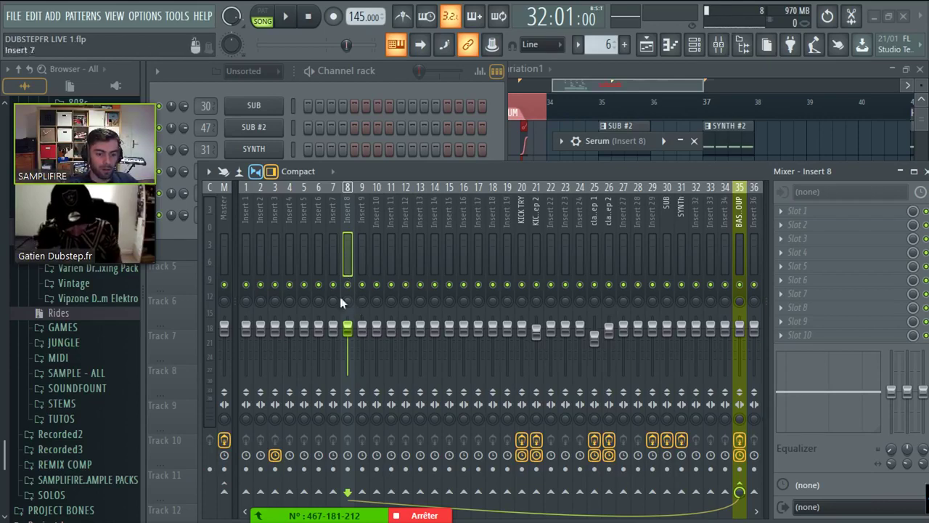
pyautogui.moveTo(348, 328); pyautogui.dragTo(347, 346)
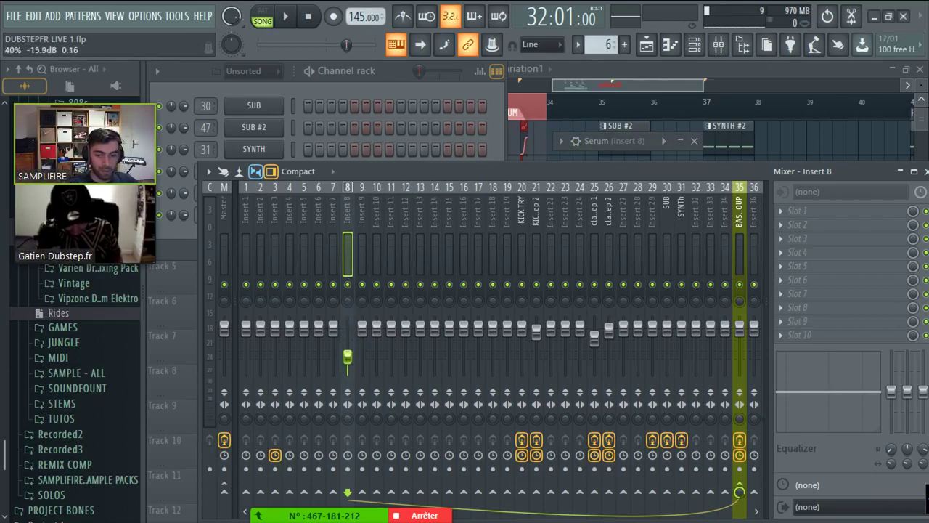
pyautogui.rightClick(347, 330)
pyautogui.click(354, 333)
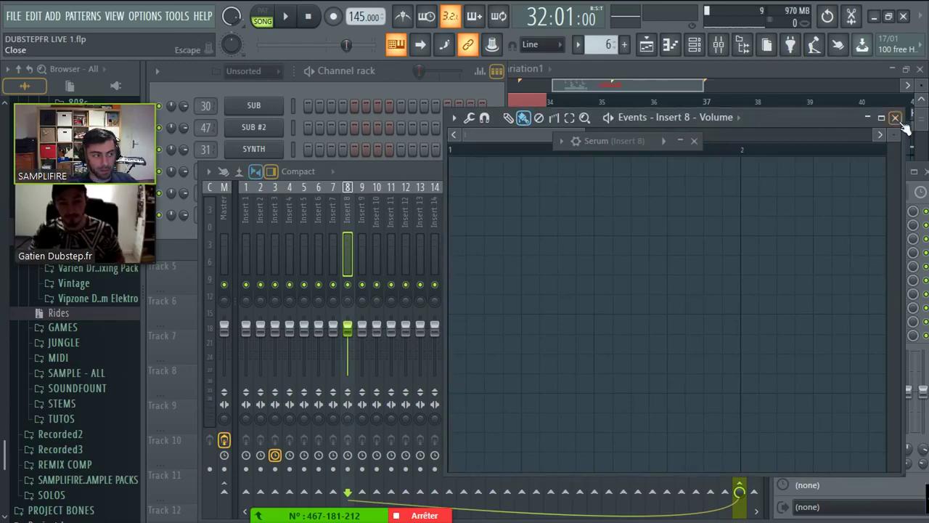
pyautogui.click(907, 119)
pyautogui.rightClick(348, 333)
pyautogui.click(370, 316)
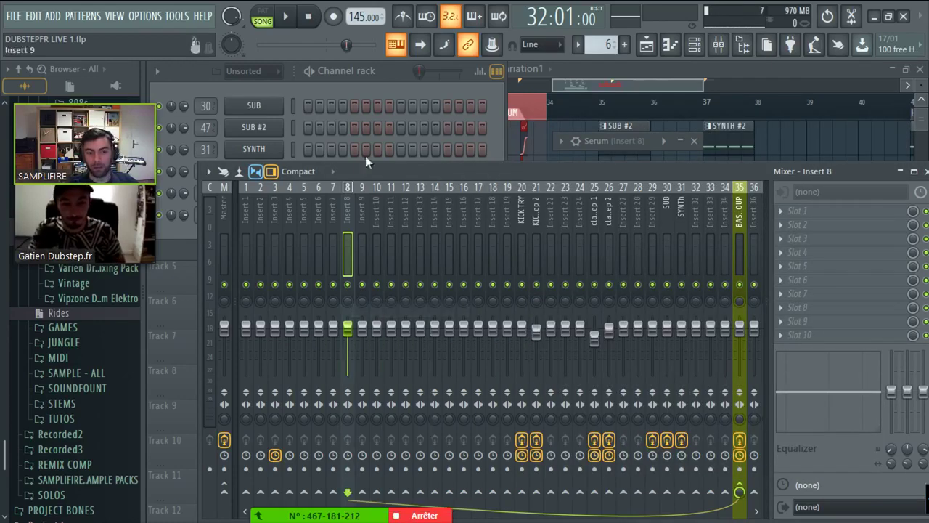
# - Check the Master's Fruity soft clipper, then close the mixer with bars 32–34 in view
pyautogui.click(402, 78)
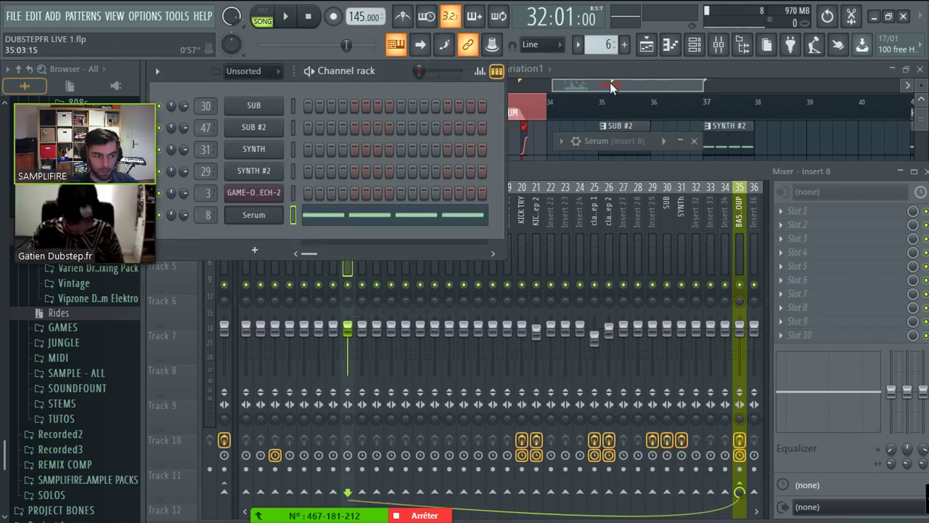
pyautogui.moveTo(610, 86); pyautogui.dragTo(577, 85)
pyautogui.click(718, 45)
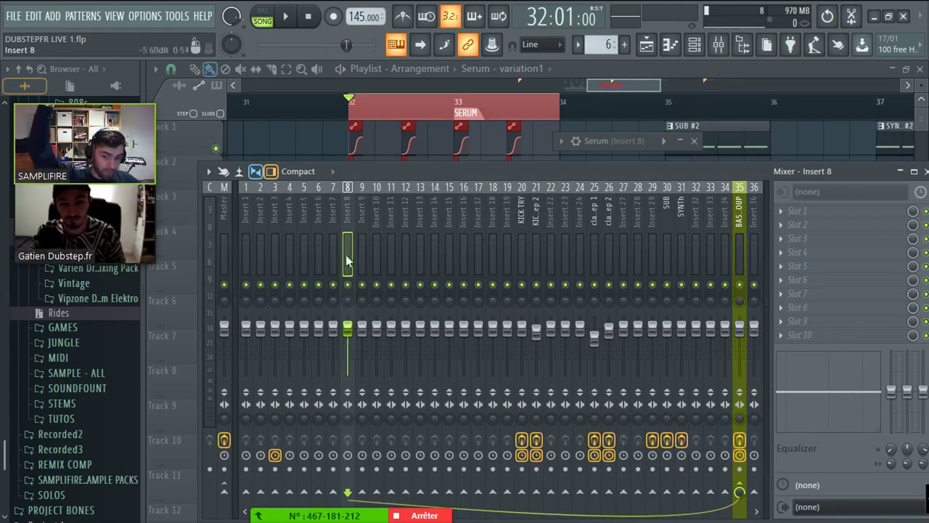
pyautogui.click(220, 230)
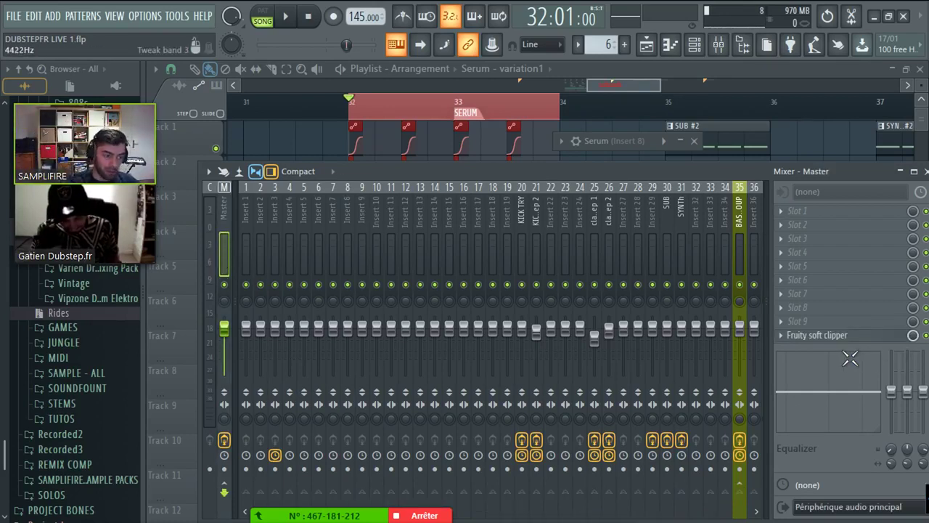
pyautogui.click(854, 338)
pyautogui.click(593, 377)
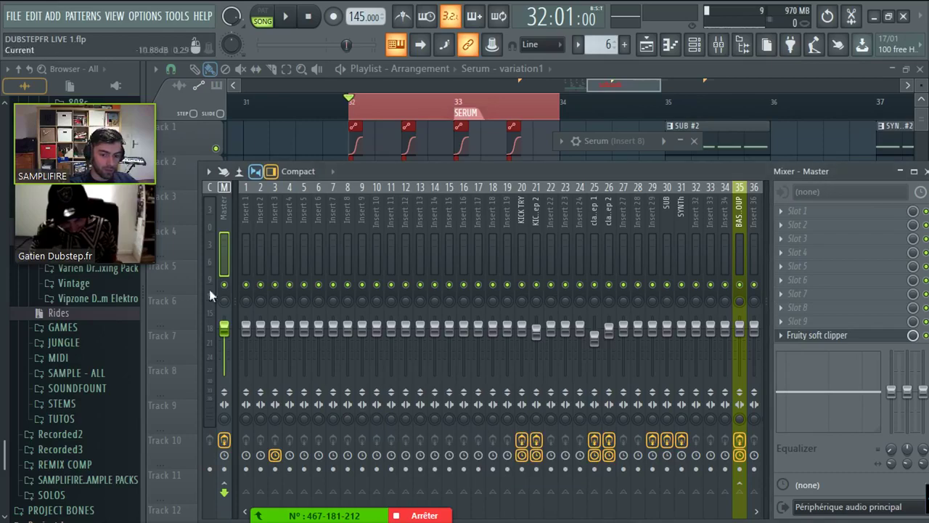
pyautogui.click(827, 336)
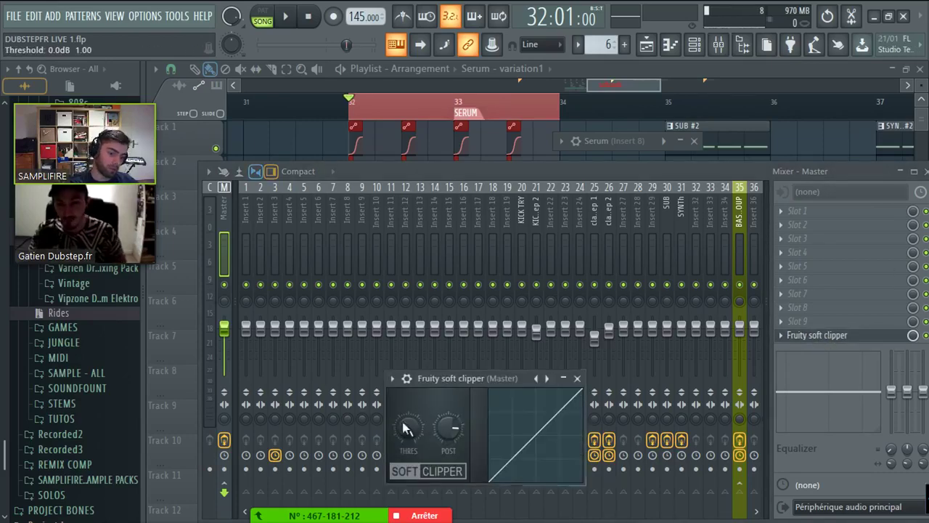
pyautogui.click(497, 81)
pyautogui.scroll(2, 501, 102)
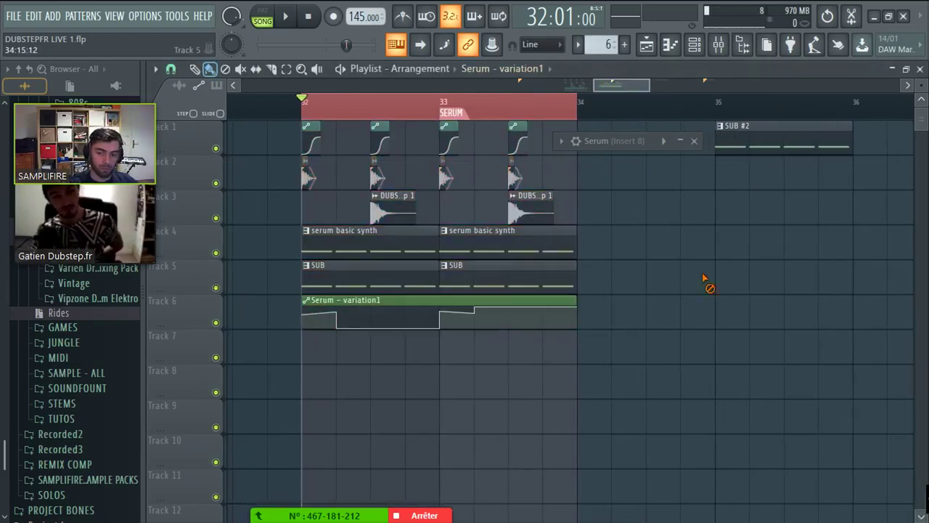
# - During playback, bend the Serum variation1 automation curve upward after point 7, then stop
pyautogui.moveTo(618, 140); pyautogui.dragTo(709, 22)
pyautogui.press('space')
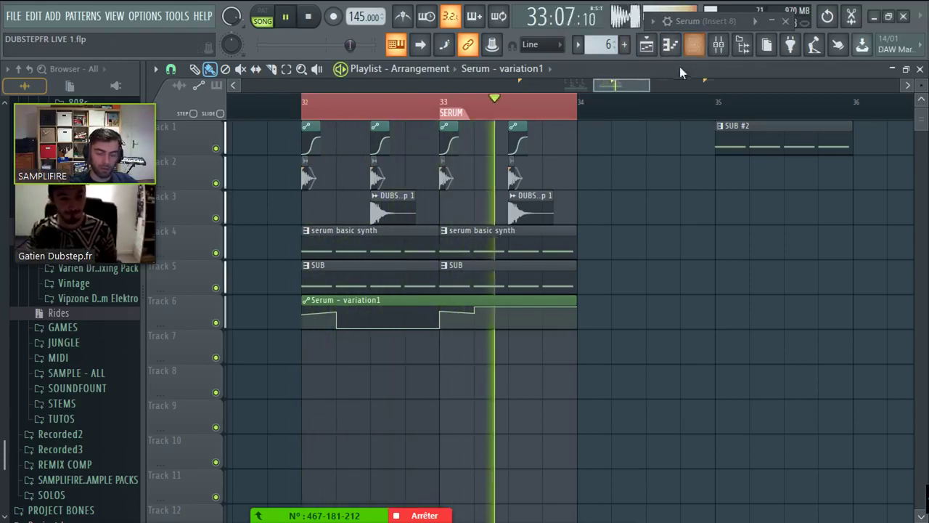
pyautogui.moveTo(488, 314)
pyautogui.moveTo(526, 313); pyautogui.dragTo(476, 317)
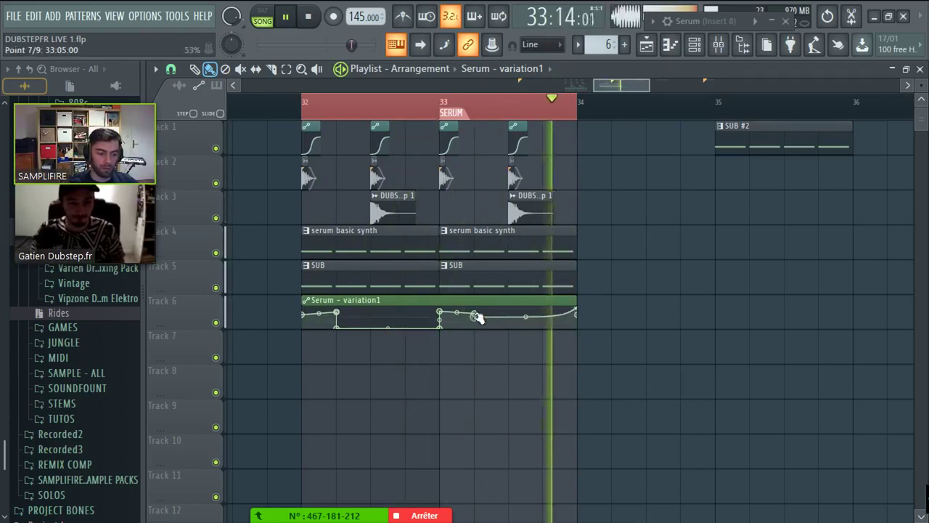
pyautogui.press('space')
pyautogui.click(718, 45)
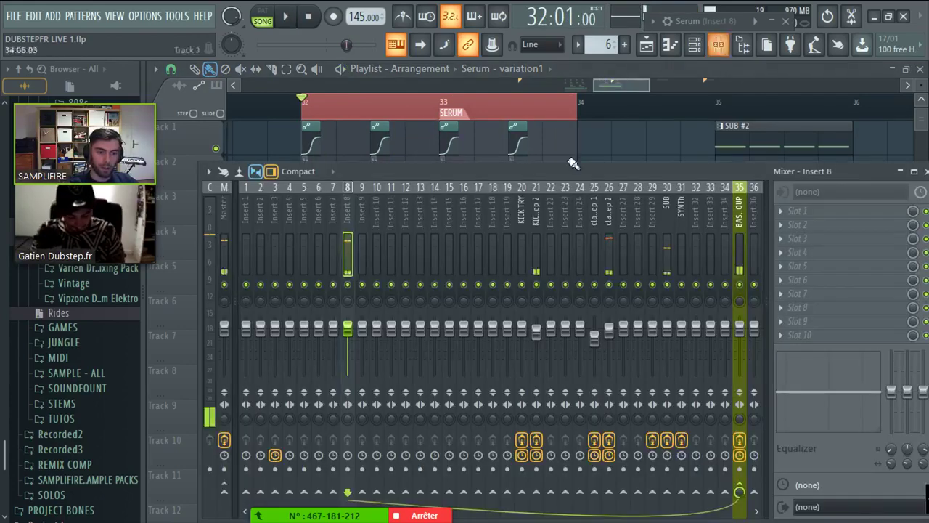
# - Load Vocodex into Insert 8's effect slot 3
pyautogui.click(350, 241)
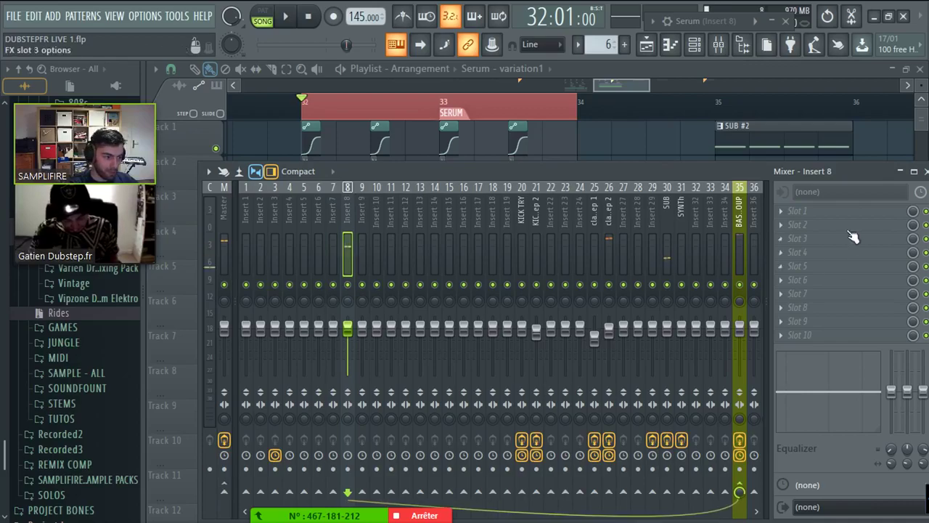
pyautogui.click(819, 230)
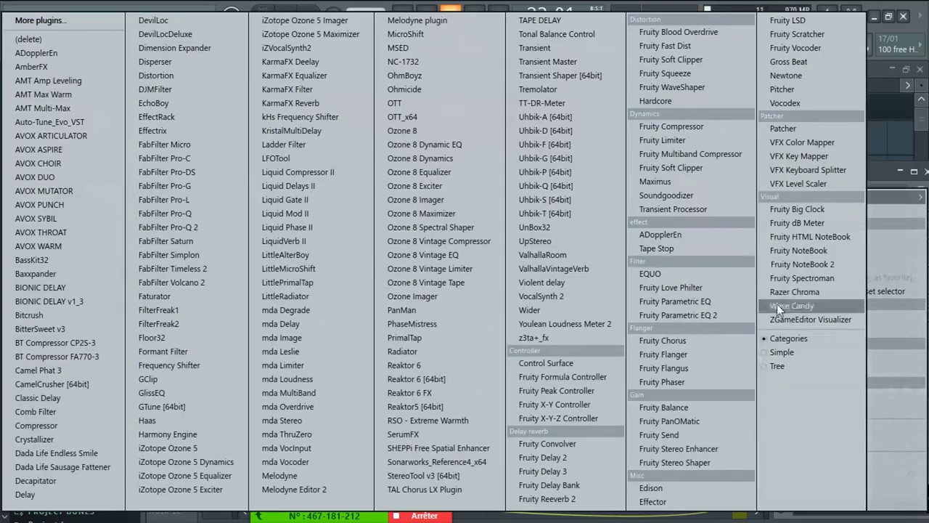
pyautogui.click(781, 107)
pyautogui.moveTo(559, 217); pyautogui.dragTo(615, 75)
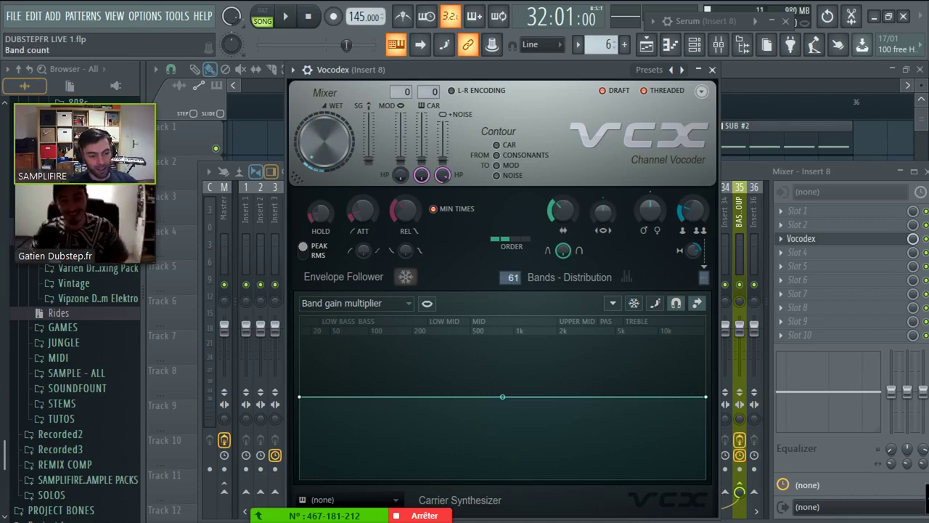
# - Widen the Vocodex band width to 75% and detach its window from the mixer
pyautogui.moveTo(602, 225); pyautogui.dragTo(579, 225)
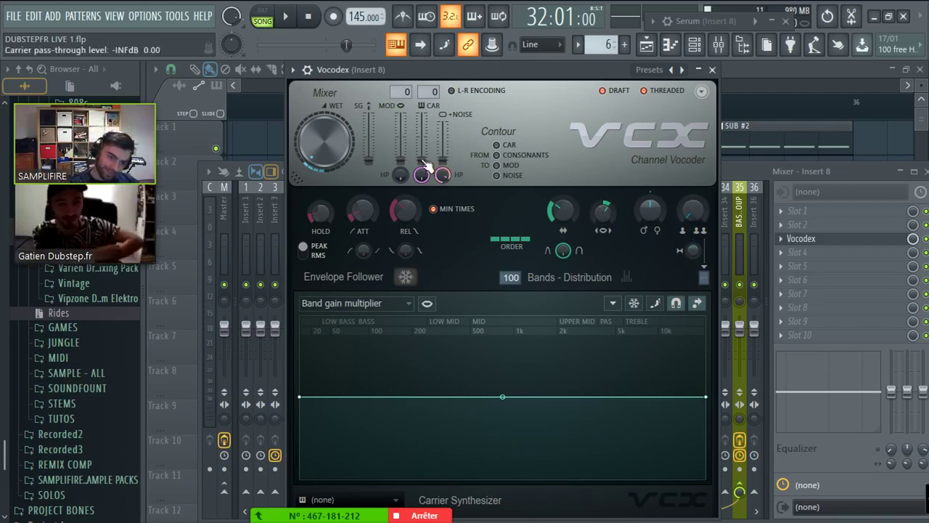
pyautogui.moveTo(472, 76); pyautogui.dragTo(394, 16)
pyautogui.click(259, 85)
pyautogui.click(283, 392)
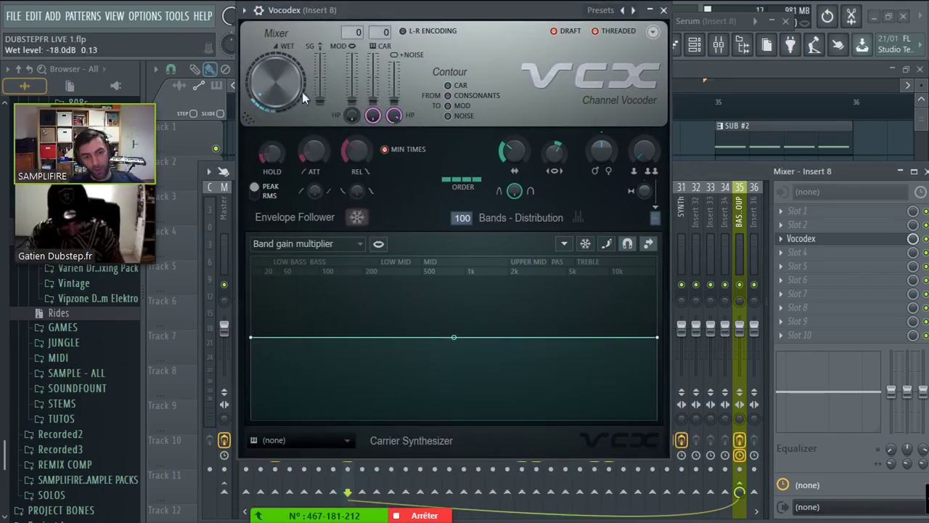
# - While playing, trim the Vocodex wet level and raise the band multiplier and band count
pyautogui.moveTo(283, 97); pyautogui.dragTo(279, 99)
pyautogui.press('space')
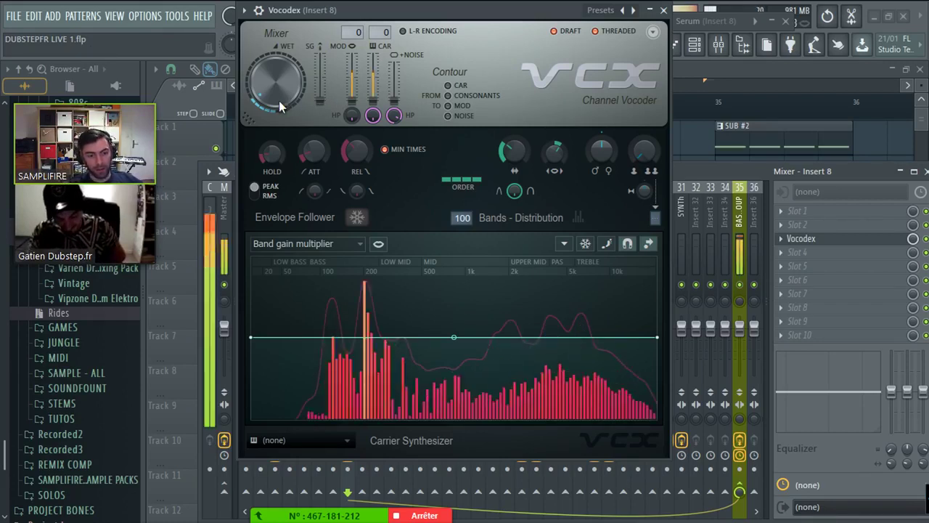
pyautogui.moveTo(555, 152); pyautogui.dragTo(537, 137)
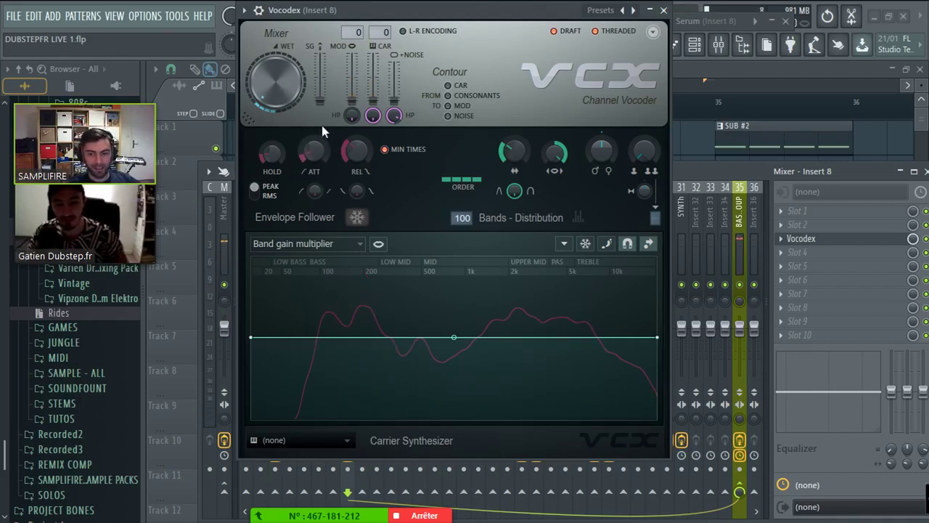
pyautogui.moveTo(462, 218); pyautogui.dragTo(462, 239)
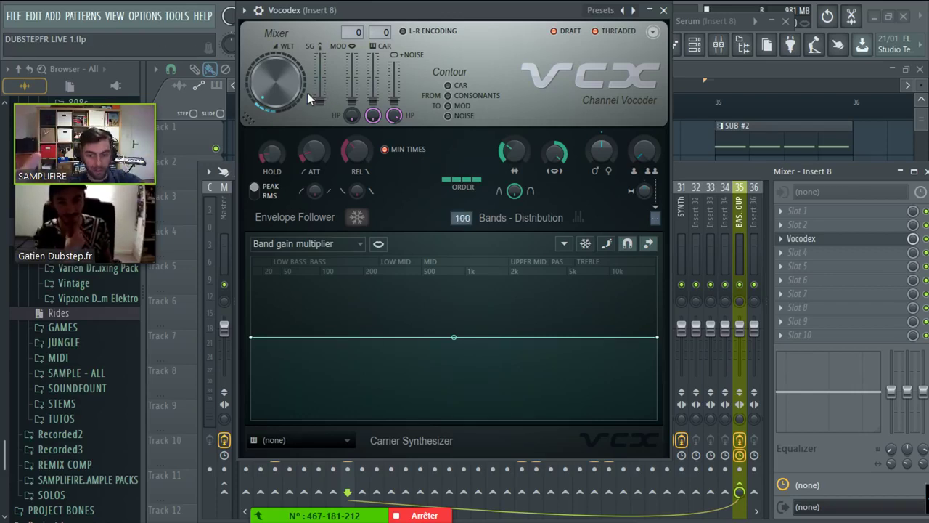
# - Set the Vocodex modulator pass-through to about -13.6 dB and adjust wet level and band width
pyautogui.moveTo(351, 97); pyautogui.dragTo(351, 102)
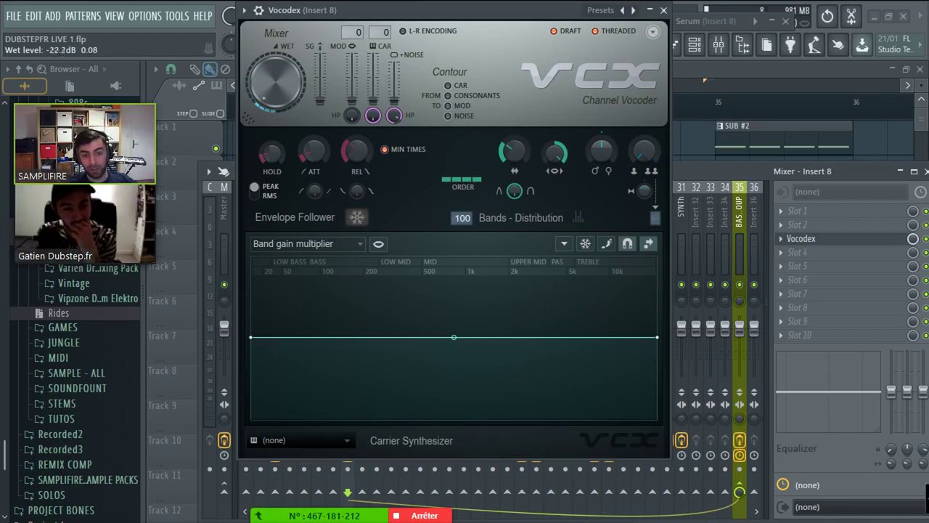
pyautogui.moveTo(276, 81); pyautogui.dragTo(276, 86)
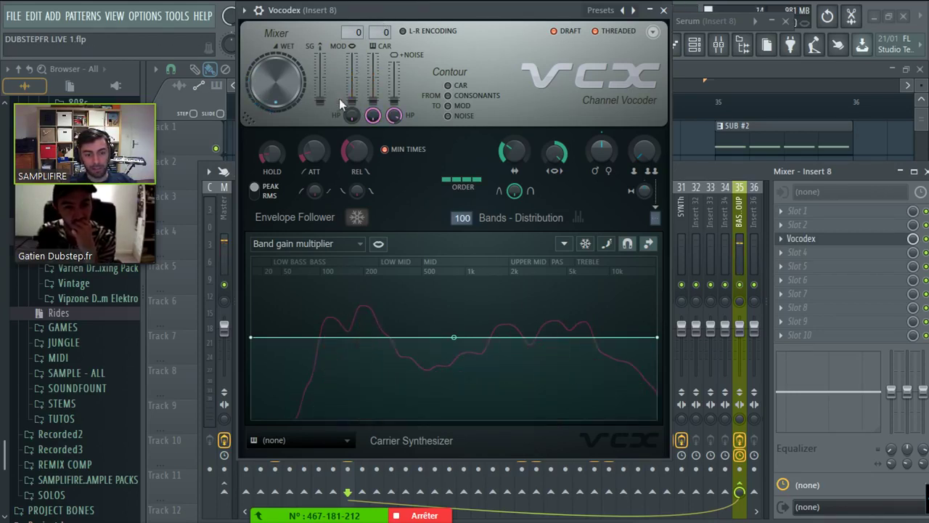
pyautogui.moveTo(350, 102); pyautogui.dragTo(352, 72)
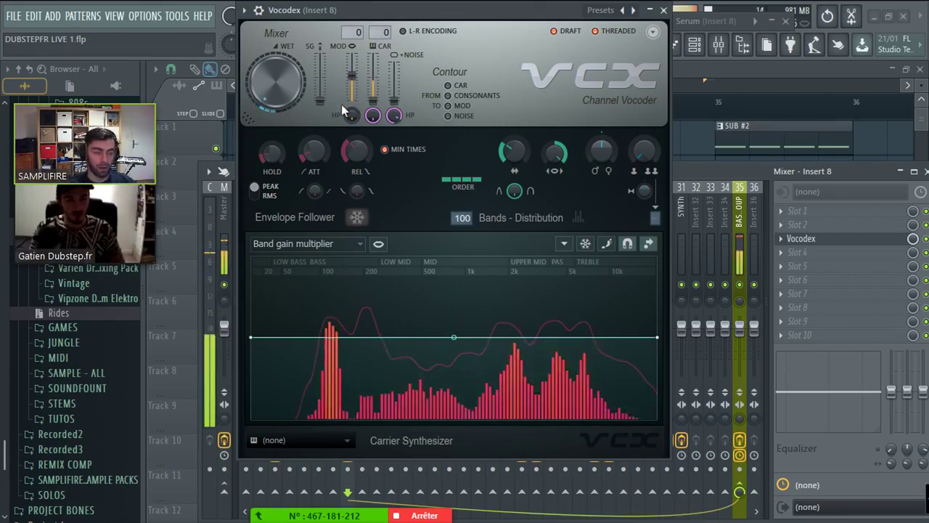
pyautogui.moveTo(351, 72); pyautogui.dragTo(351, 78)
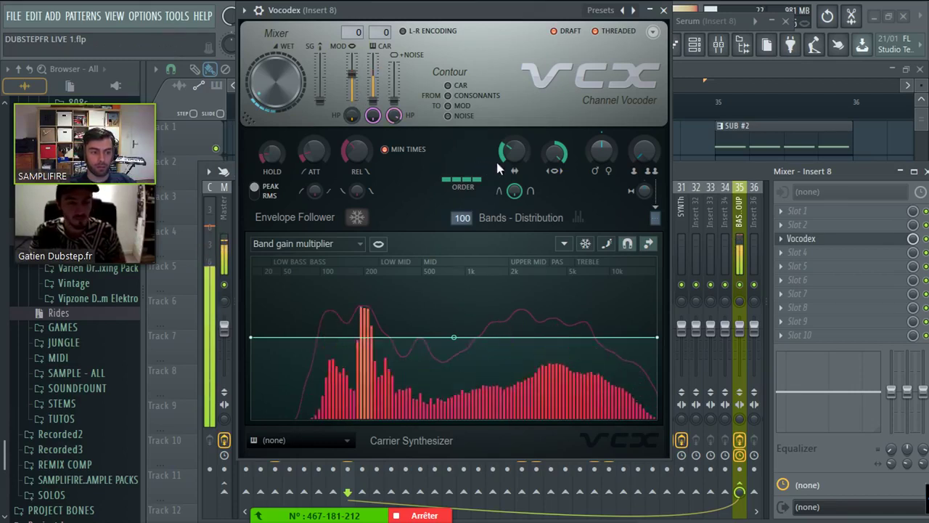
pyautogui.moveTo(496, 159); pyautogui.dragTo(511, 151)
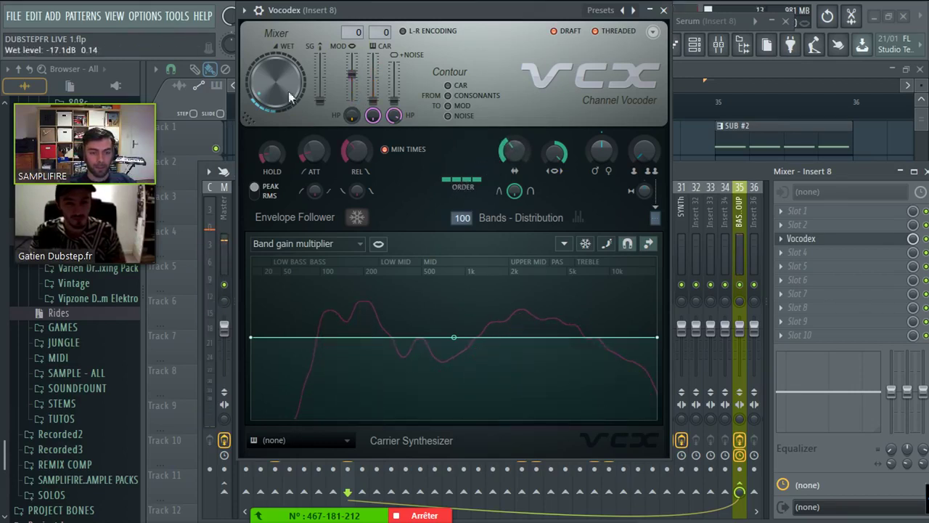
pyautogui.scroll(1, 464, 185)
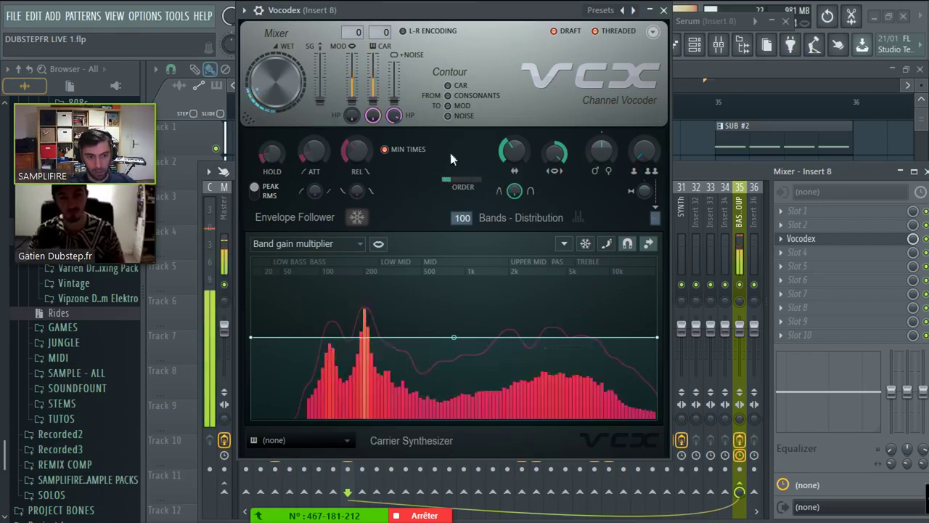
pyautogui.scroll(3, 462, 180)
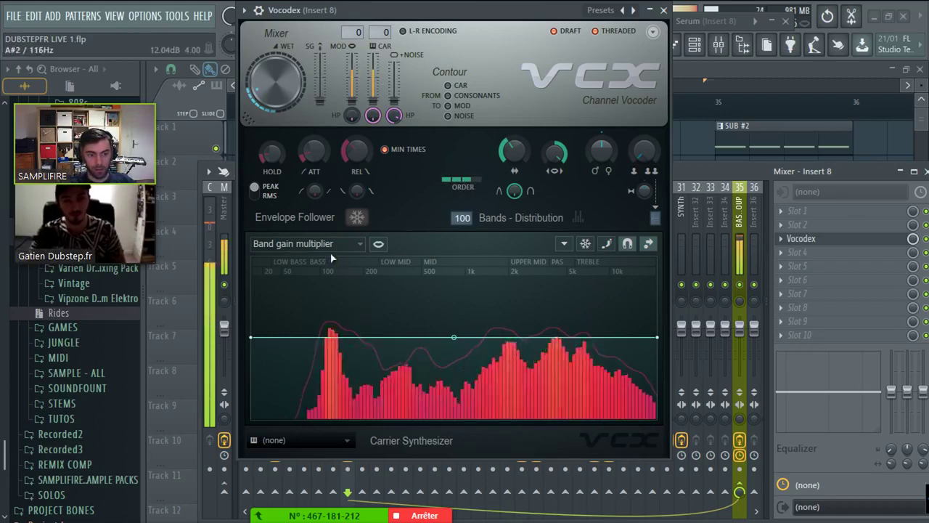
pyautogui.click(784, 254)
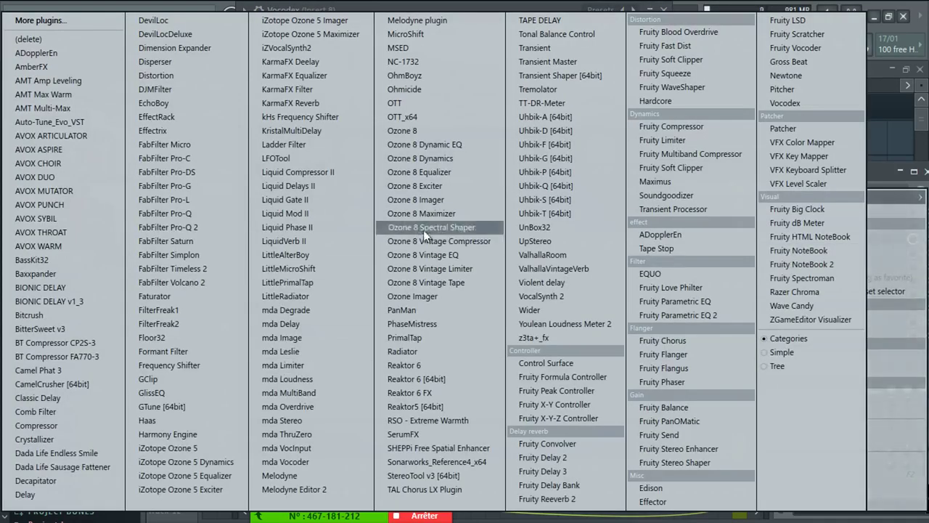
# - Load OTT and then Distortion into the next empty Insert 8 effect slots
pyautogui.click(399, 103)
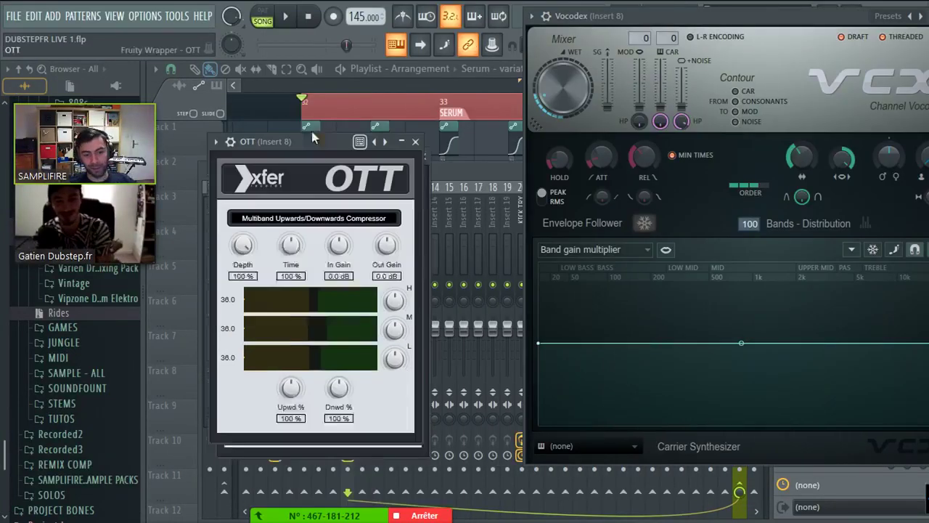
pyautogui.moveTo(311, 133); pyautogui.dragTo(303, 114)
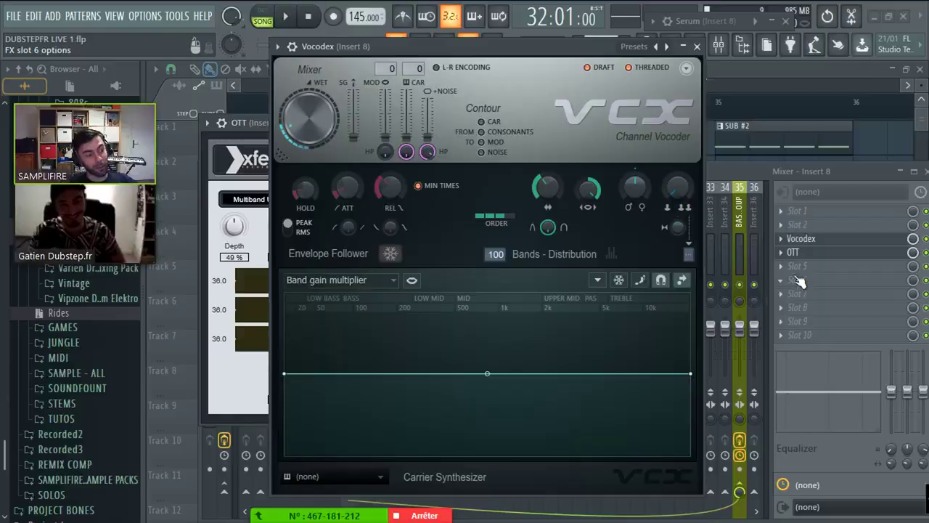
pyautogui.click(798, 280)
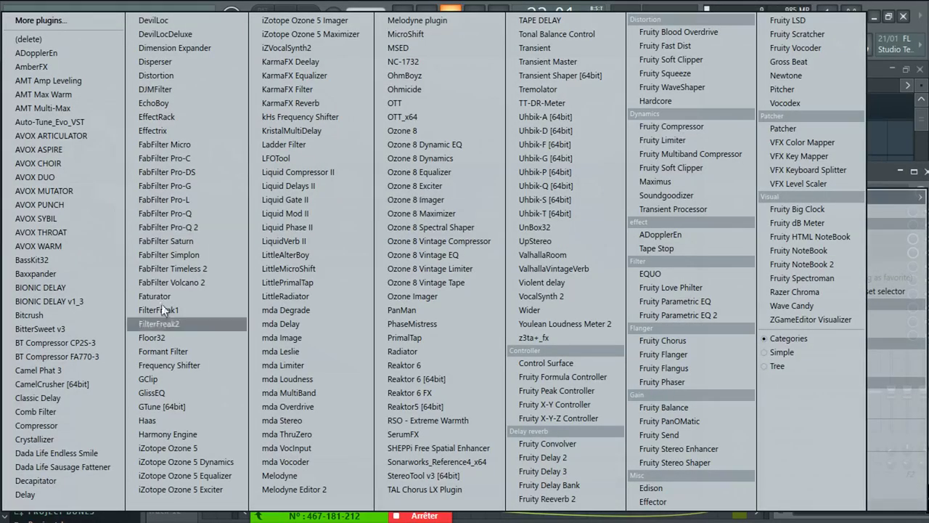
pyautogui.click(183, 74)
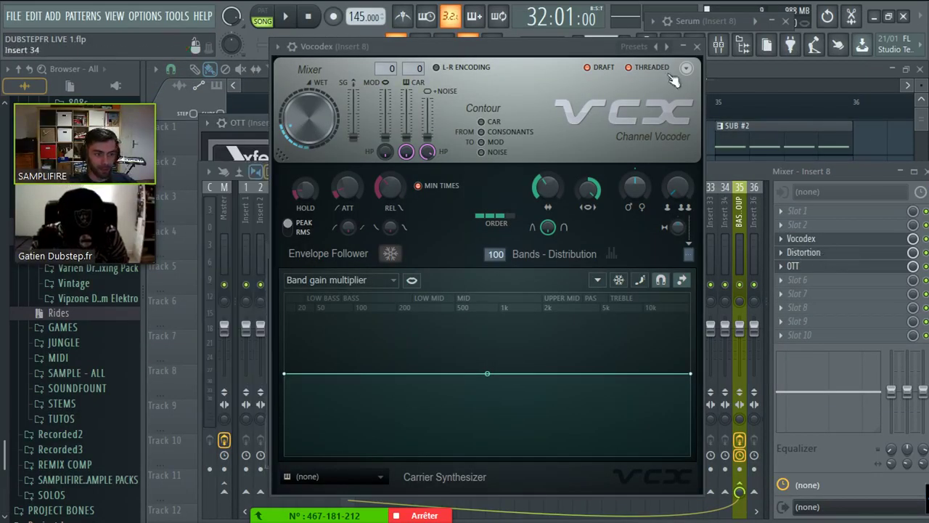
pyautogui.click(682, 46)
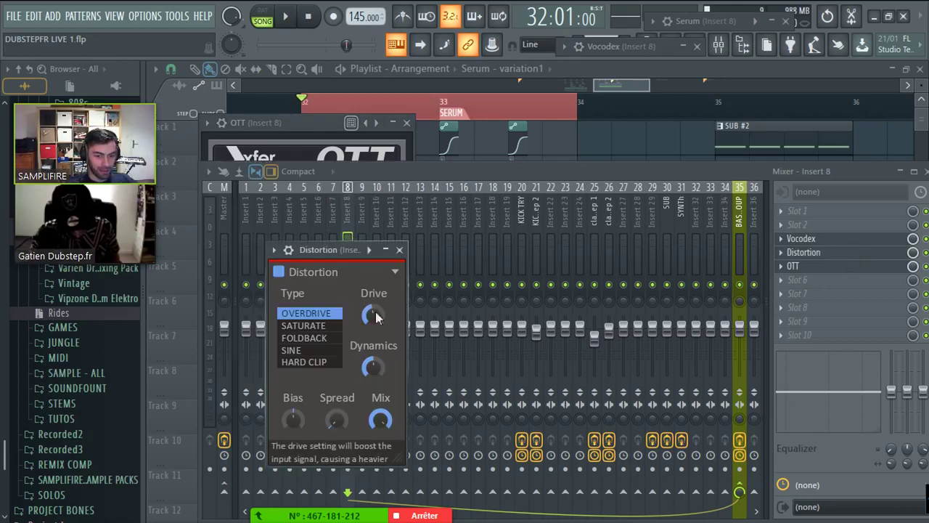
pyautogui.moveTo(339, 251); pyautogui.dragTo(325, 152)
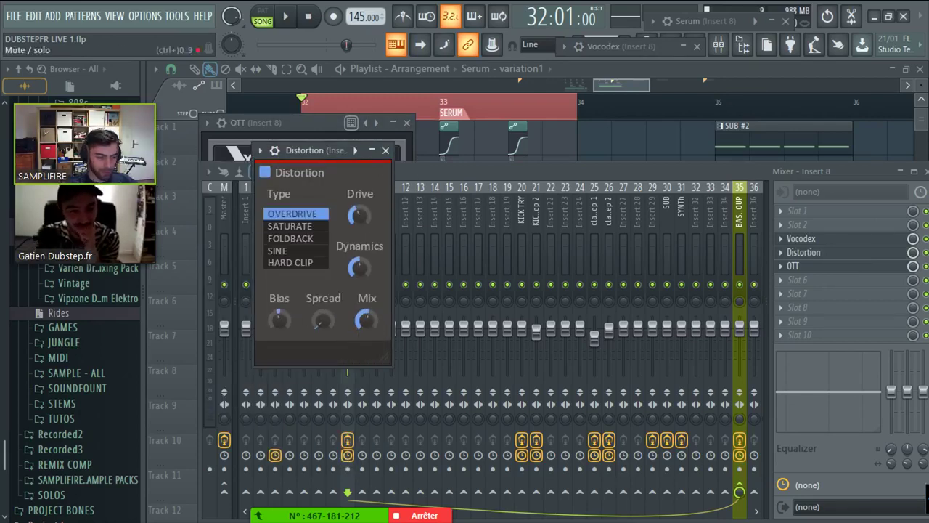
pyautogui.click(795, 265)
# - Tame OTT to about 40% depth and 64% downward compression while listening, then stop playback
pyautogui.moveTo(234, 227); pyautogui.dragTo(344, 361)
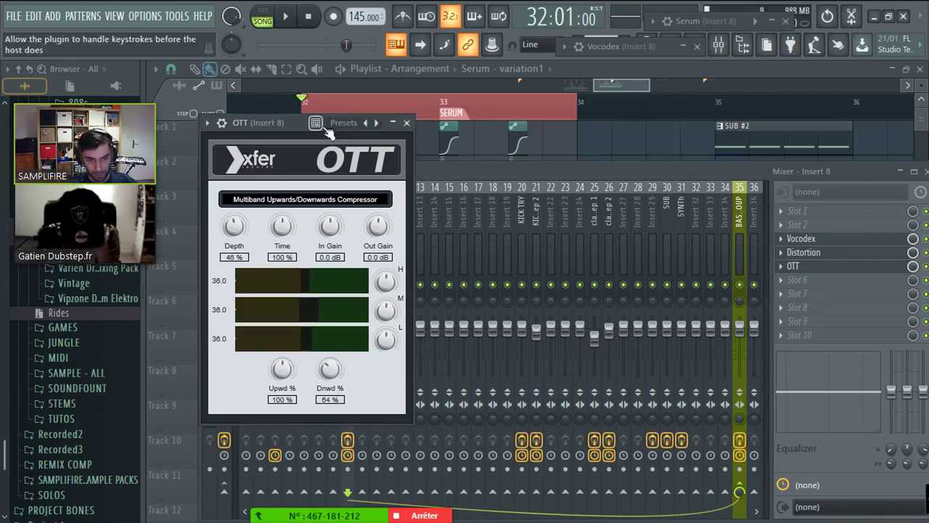
pyautogui.click(393, 123)
pyautogui.press('space')
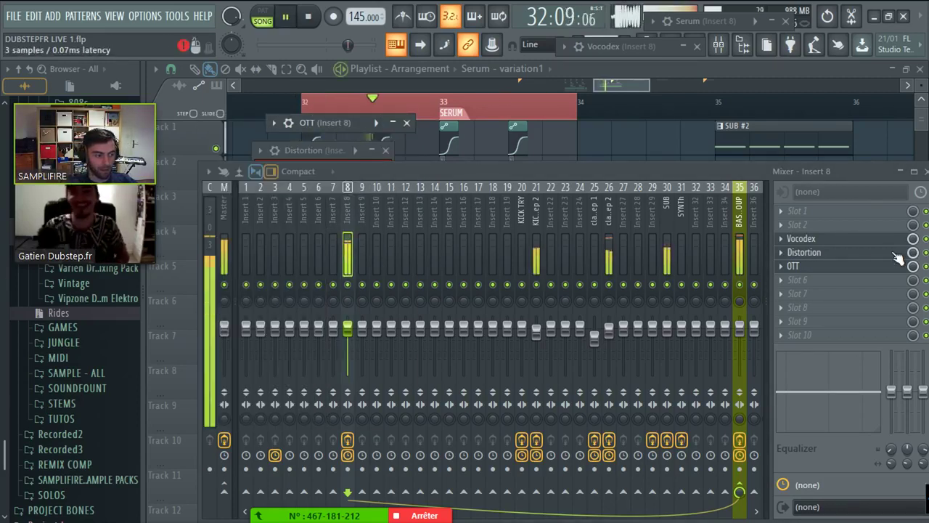
pyautogui.click(895, 253)
pyautogui.click(891, 266)
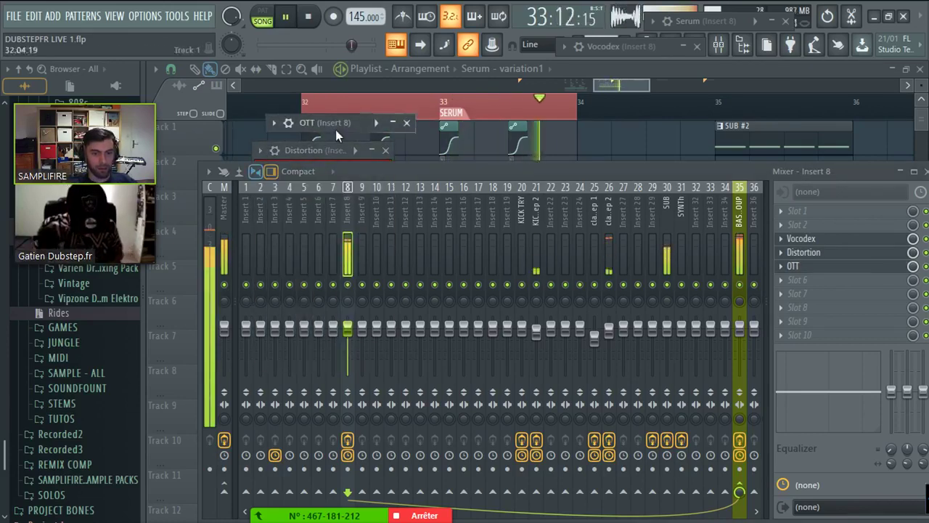
pyautogui.click(337, 124)
pyautogui.moveTo(300, 227); pyautogui.dragTo(300, 215)
pyautogui.moveTo(444, 229); pyautogui.dragTo(444, 221)
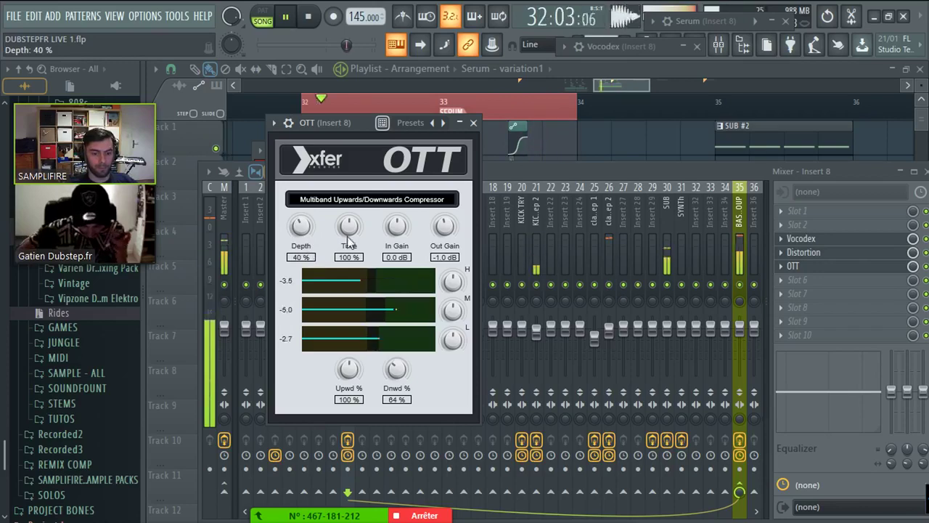
pyautogui.click(669, 145)
pyautogui.press('space')
pyautogui.scroll(4, 264, 301)
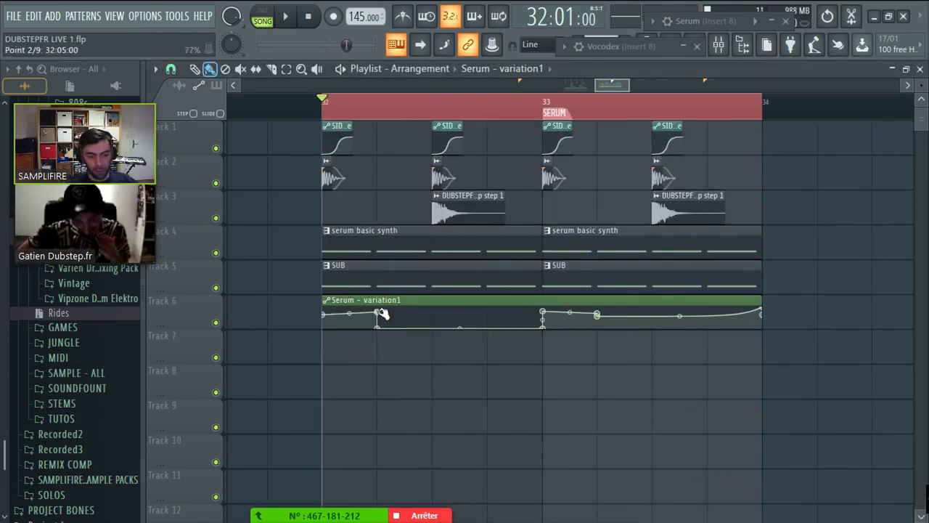
# - Reduce the Vocodex band count on Insert 8 to 49 while auditioning playback
pyautogui.click(683, 47)
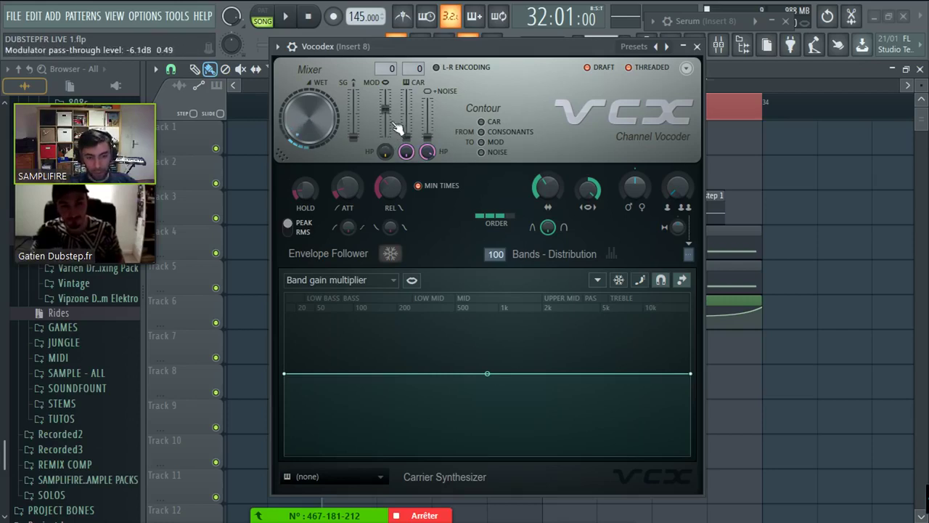
pyautogui.scroll(3, 321, 141)
pyautogui.press('space')
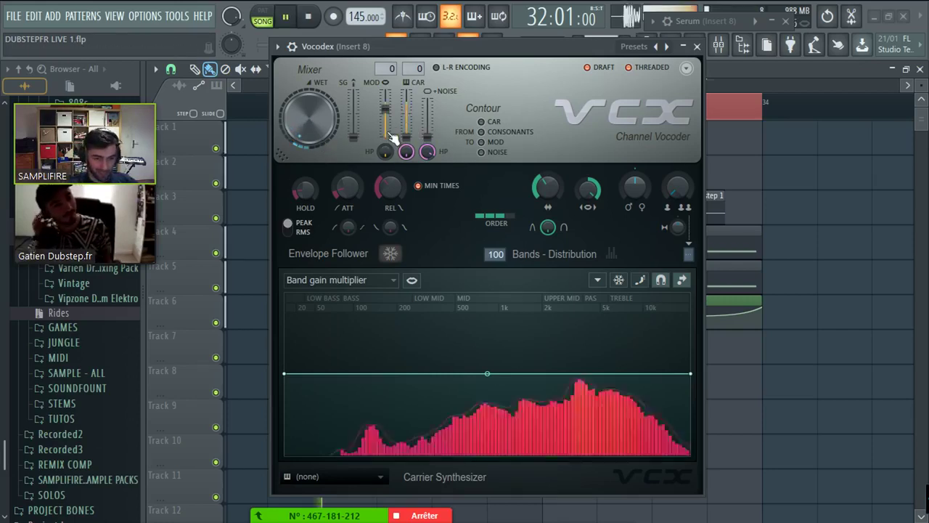
pyautogui.scroll(10, 305, 143)
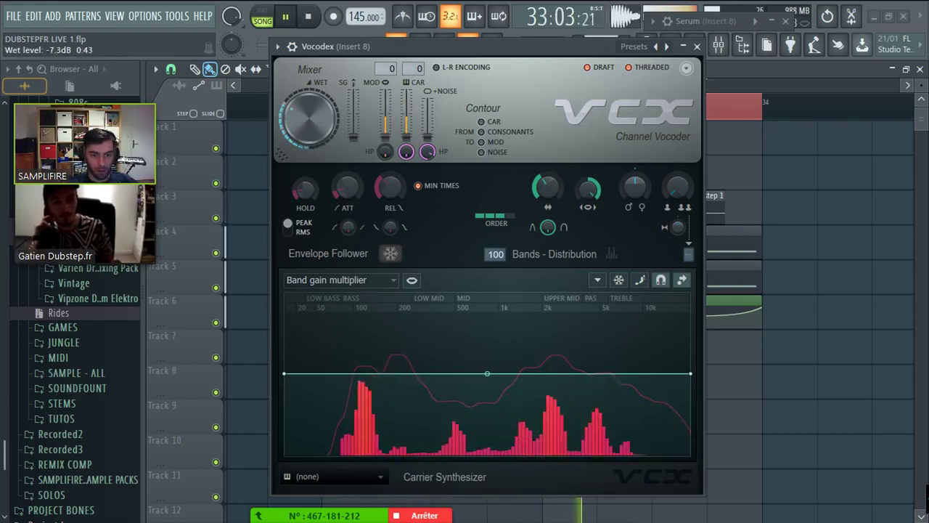
pyautogui.press('space')
pyautogui.moveTo(494, 254); pyautogui.dragTo(494, 286)
pyautogui.press('space')
pyautogui.scroll(-11, 512, 253)
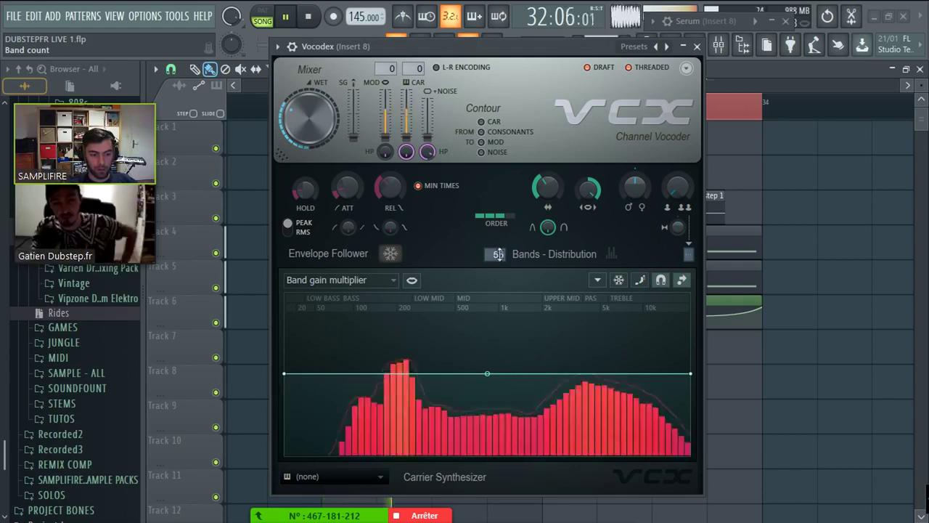
pyautogui.moveTo(547, 187); pyautogui.dragTo(547, 207)
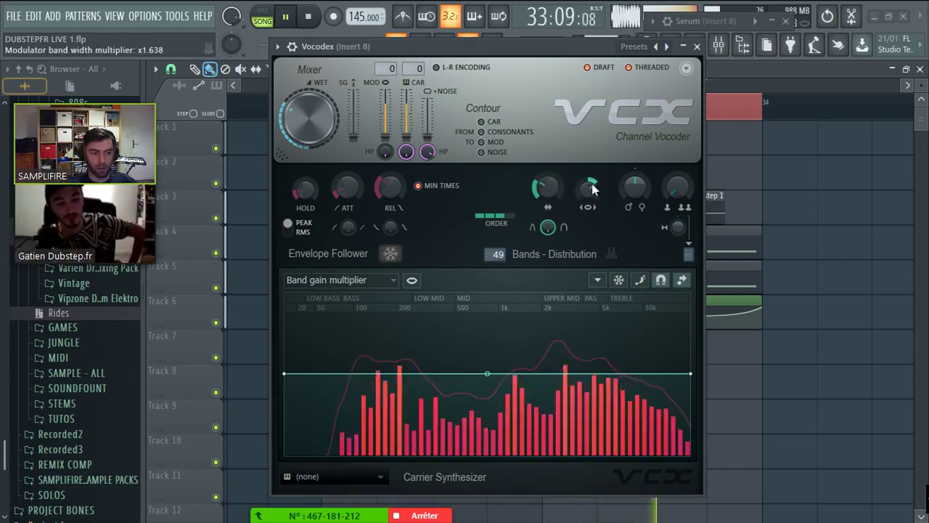
pyautogui.scroll(-4, 550, 187)
pyautogui.press('space')
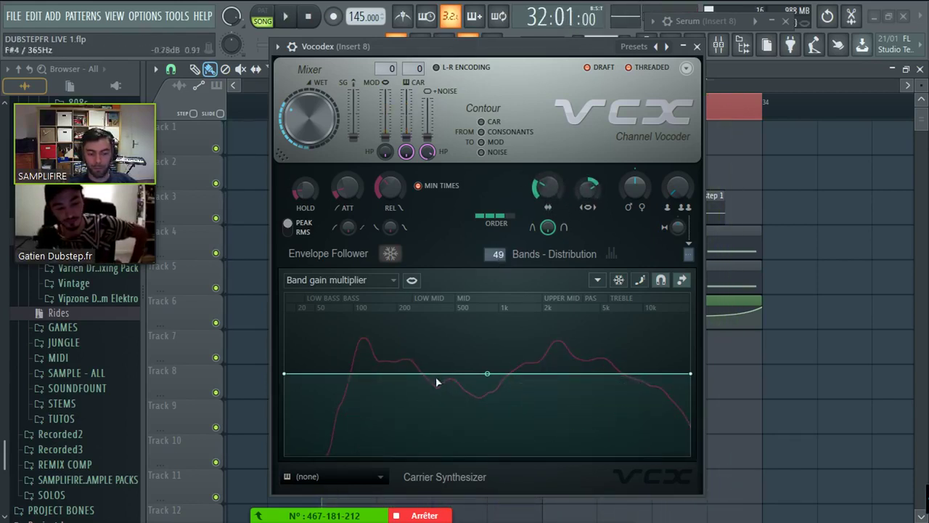
# - Pull the band gain curve's first points to the floor and steepen its rise toward the mids
pyautogui.moveTo(396, 391); pyautogui.dragTo(389, 413)
pyautogui.moveTo(288, 375); pyautogui.dragTo(284, 455)
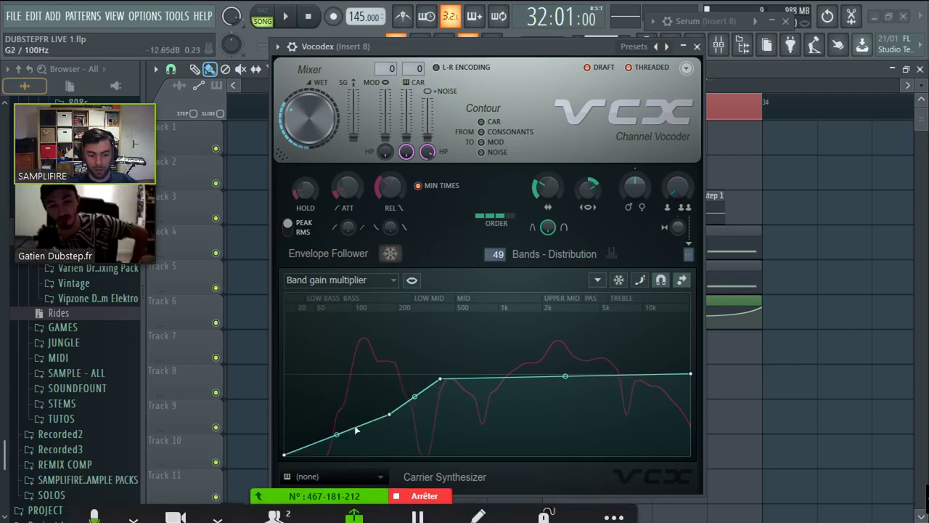
pyautogui.moveTo(389, 413); pyautogui.dragTo(377, 415)
pyautogui.moveTo(439, 378); pyautogui.dragTo(416, 377)
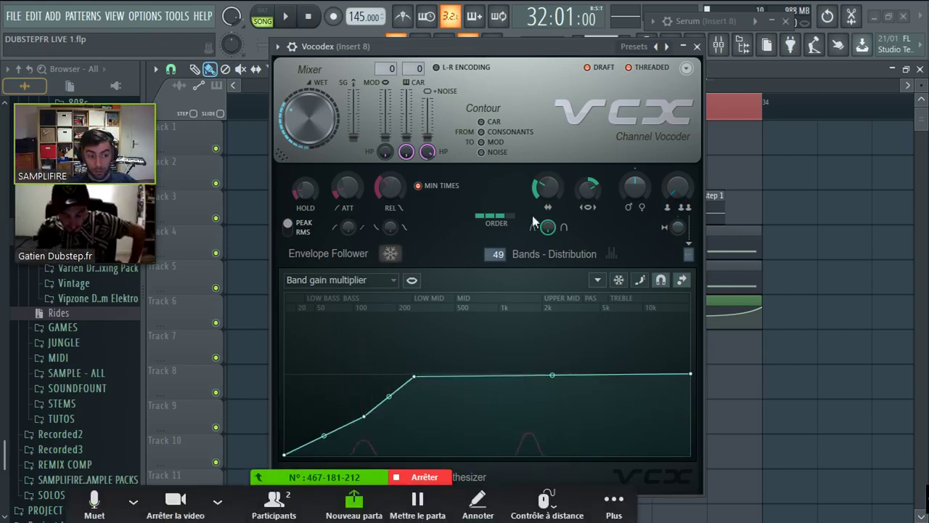
pyautogui.press('space')
pyautogui.scroll(2, 556, 192)
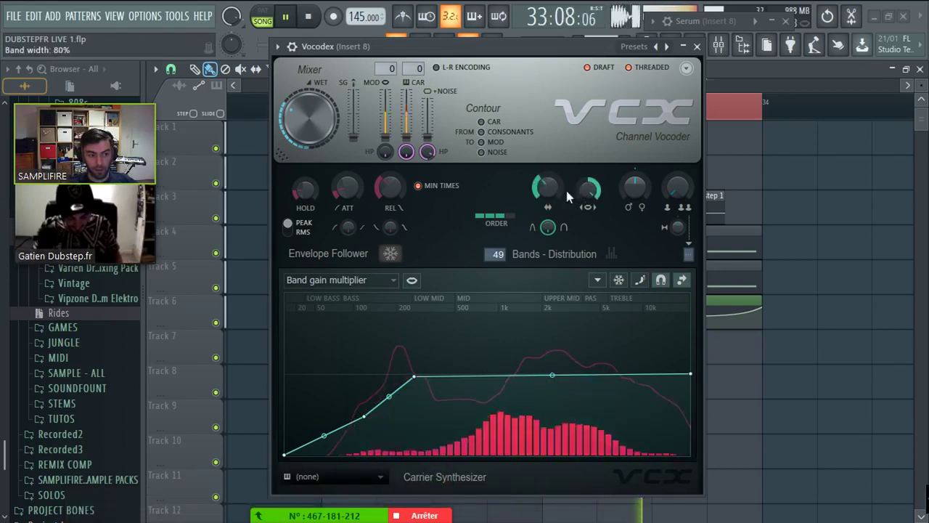
pyautogui.moveTo(358, 433); pyautogui.dragTo(442, 357)
pyautogui.press('space')
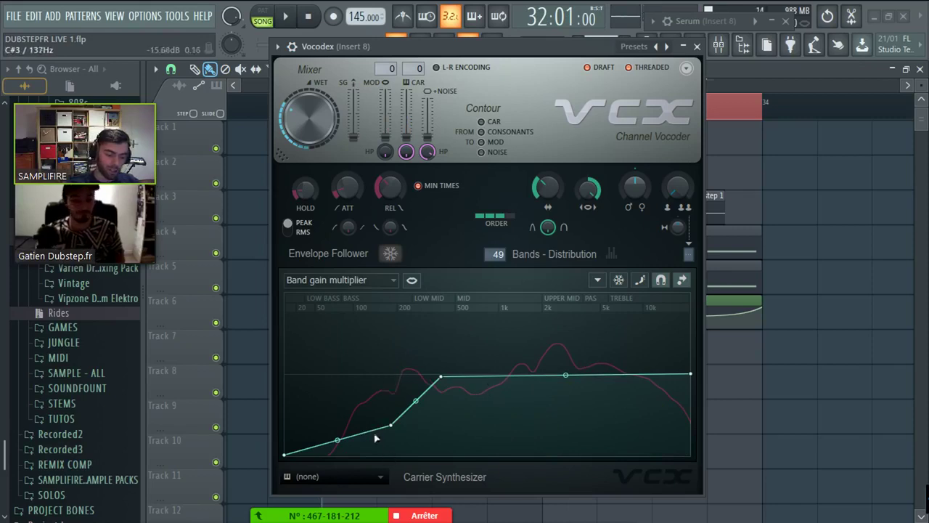
pyautogui.moveTo(390, 425); pyautogui.dragTo(392, 485)
pyautogui.moveTo(440, 379); pyautogui.dragTo(394, 373)
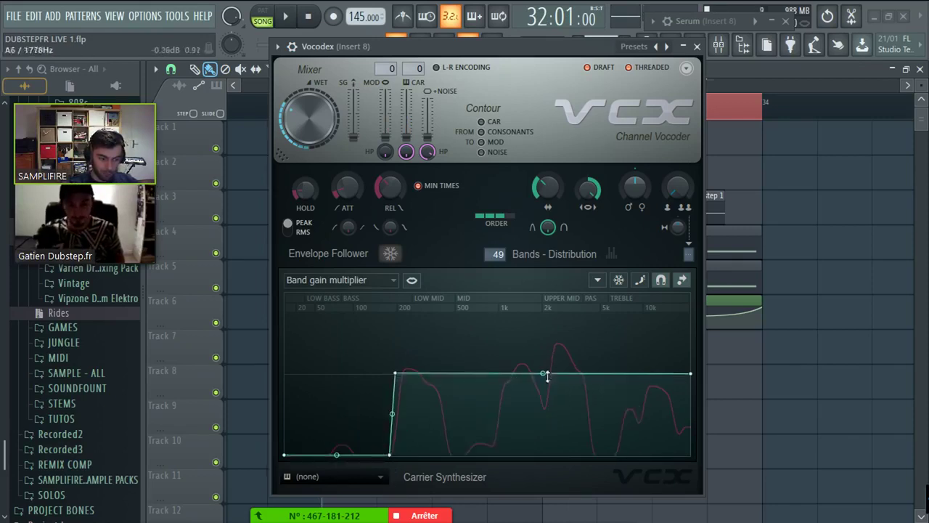
pyautogui.moveTo(386, 454); pyautogui.dragTo(416, 516)
# - With Band gain multiplier selected, move the low-cut node from about 27 Hz to 161 Hz and bend the slope convex
pyautogui.click(360, 282)
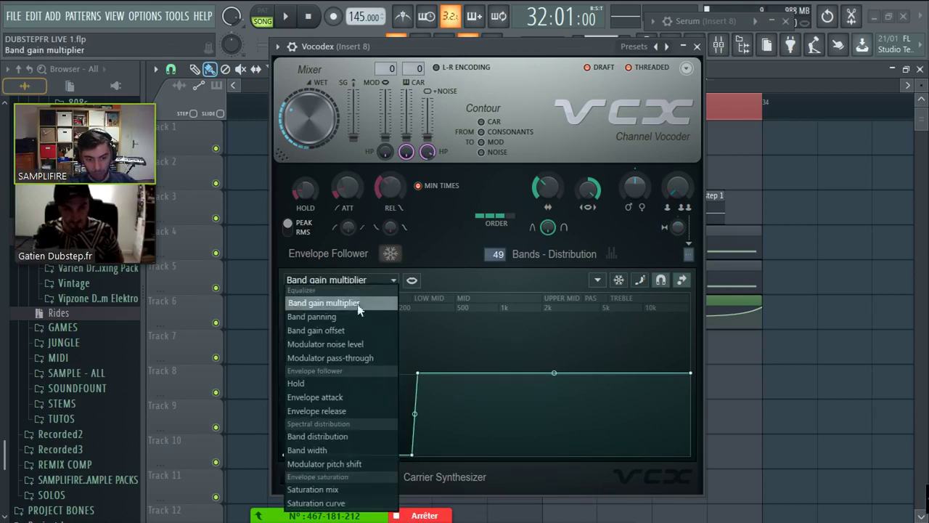
pyautogui.click(359, 303)
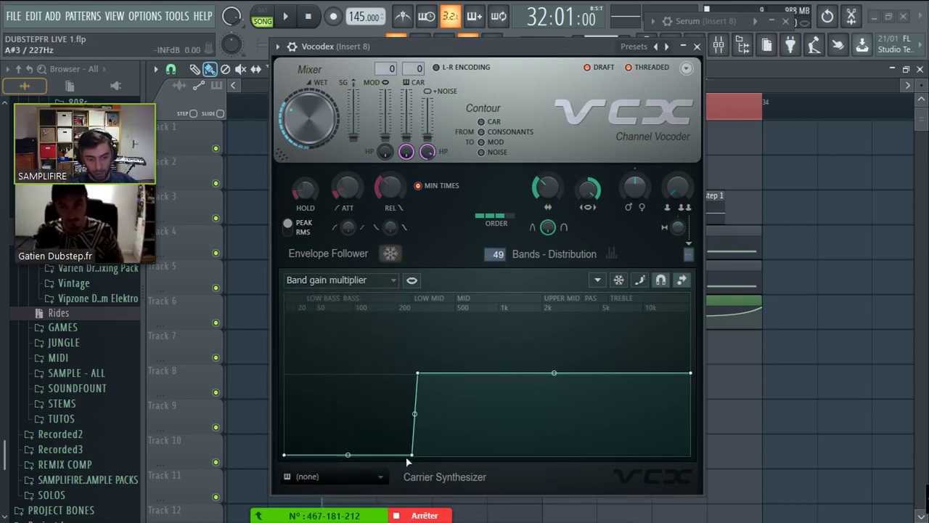
pyautogui.moveTo(410, 455); pyautogui.dragTo(303, 457)
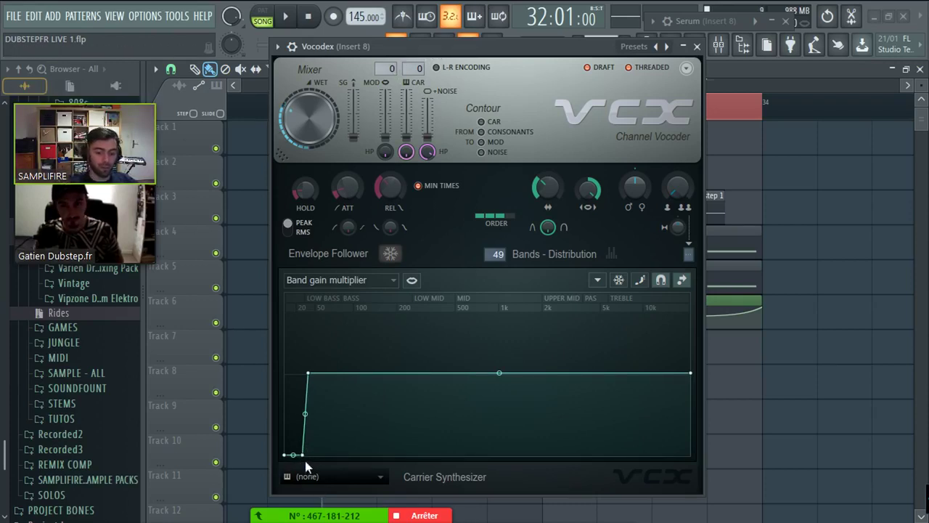
pyautogui.moveTo(305, 456); pyautogui.dragTo(402, 455)
pyautogui.press('space')
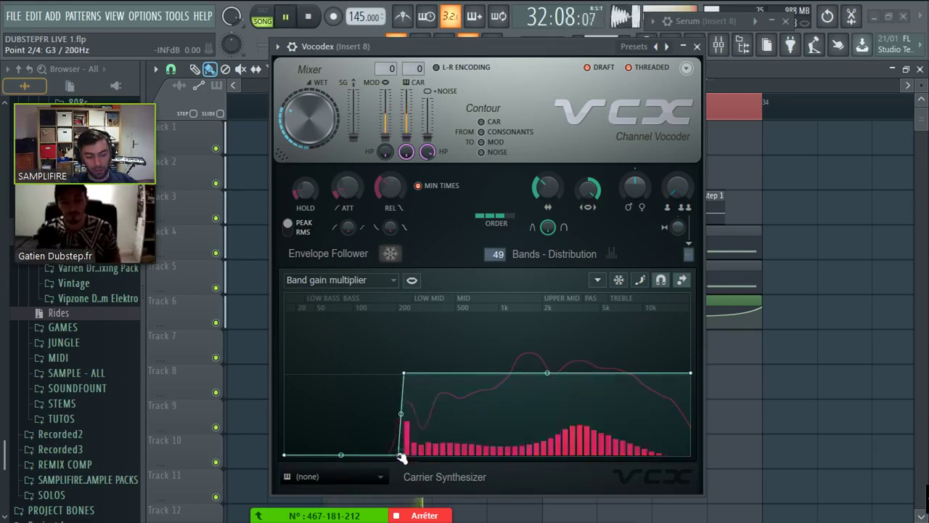
pyautogui.moveTo(498, 373)
pyautogui.mouseDown()
pyautogui.moveTo(411, 373)
pyautogui.moveTo(488, 373)
pyautogui.mouseUp()
pyautogui.moveTo(398, 454); pyautogui.dragTo(344, 454)
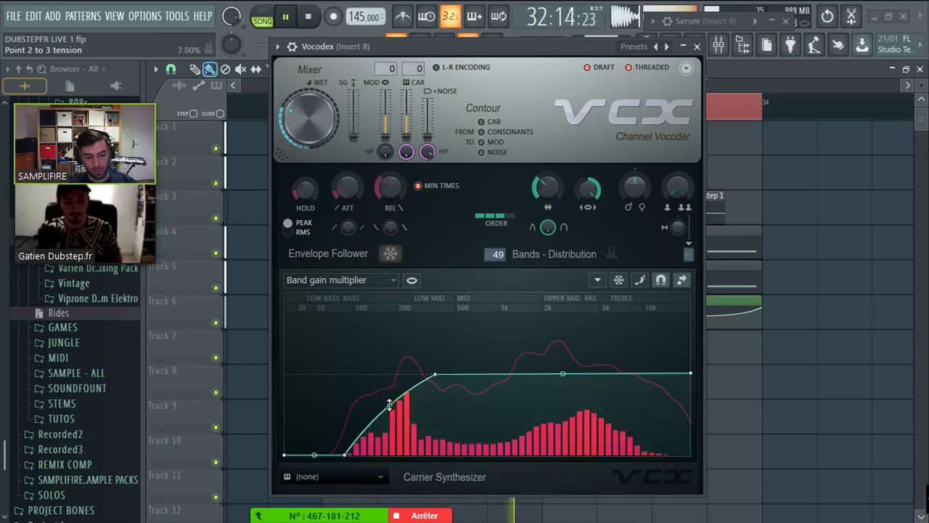
pyautogui.moveTo(388, 416); pyautogui.dragTo(404, 385)
pyautogui.scroll(5, 386, 151)
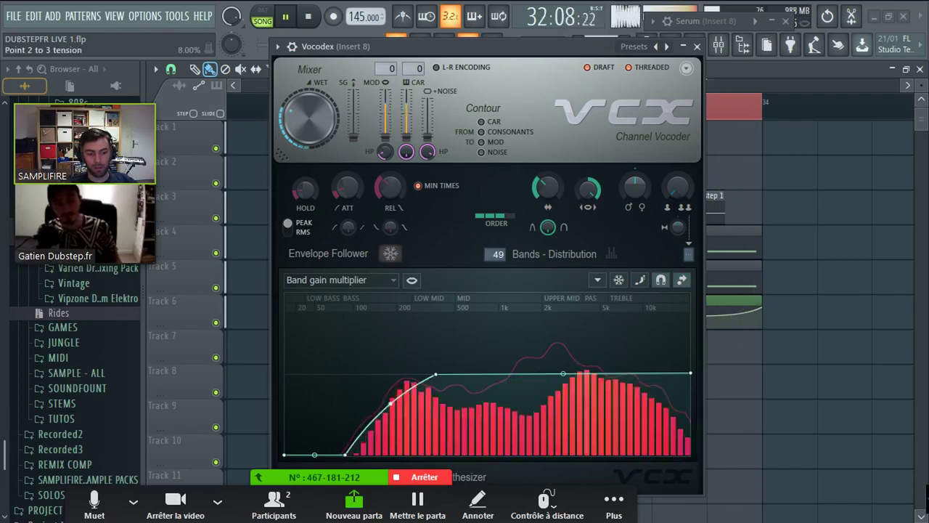
pyautogui.press('space')
# - Rework curve points 2 and 3, settling point 2 at the floor near 46 Hz
pyautogui.moveTo(435, 374); pyautogui.dragTo(377, 374)
pyautogui.moveTo(345, 455); pyautogui.dragTo(294, 317)
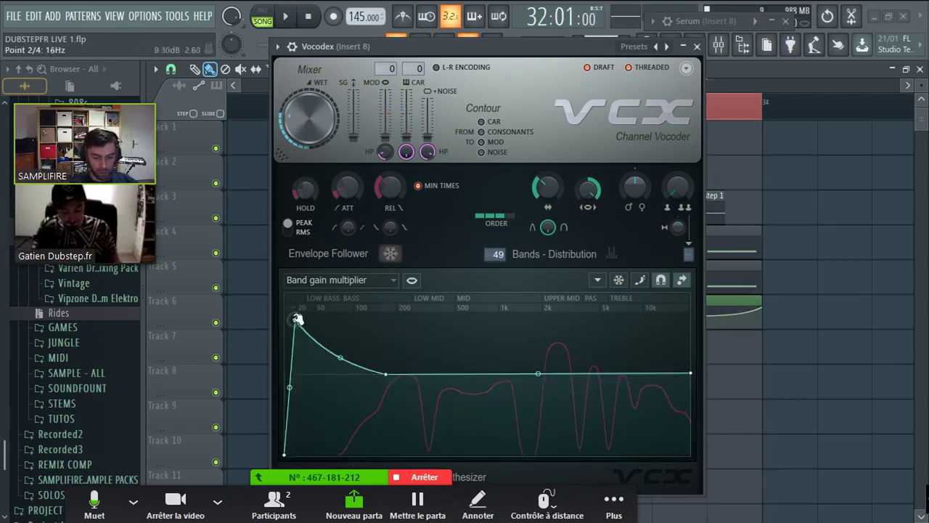
pyautogui.moveTo(336, 346); pyautogui.dragTo(332, 357)
pyautogui.press('space')
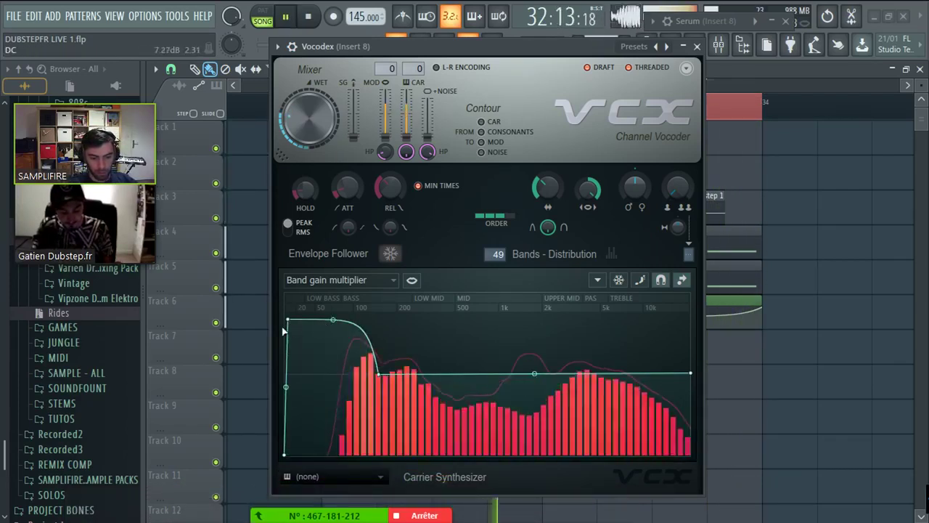
pyautogui.moveTo(287, 319); pyautogui.dragTo(359, 454)
pyautogui.press('space')
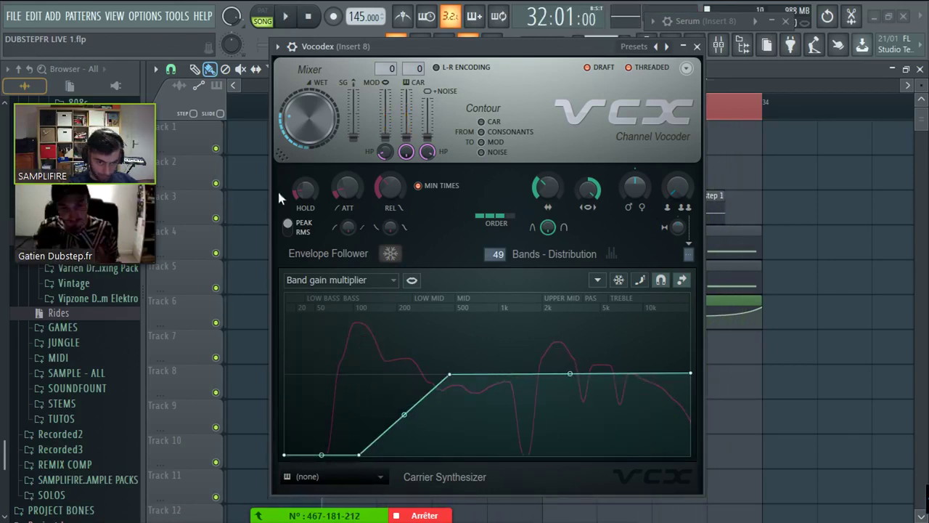
# - Play the drop through Insert 8's OTT and Distortion, turning the Distortion mix up to 100%
pyautogui.press('F9')
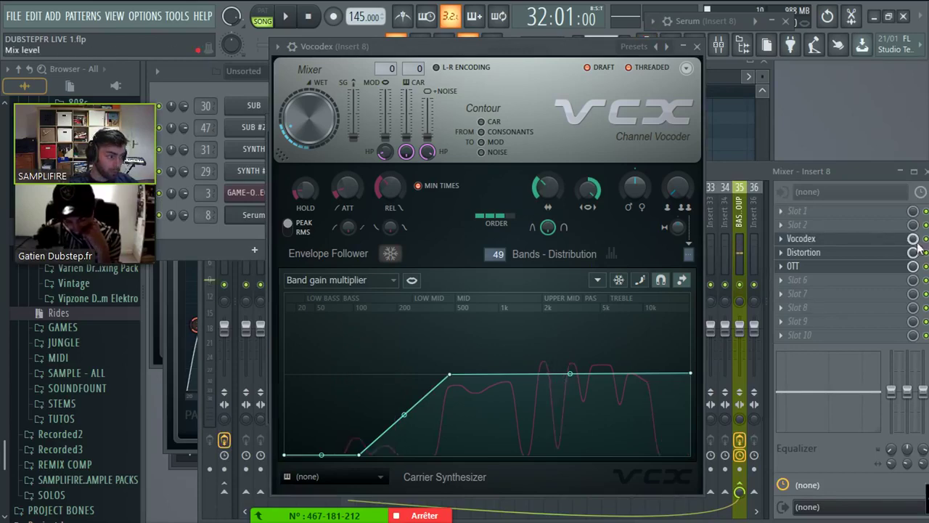
pyautogui.press('space')
pyautogui.press('Escape')
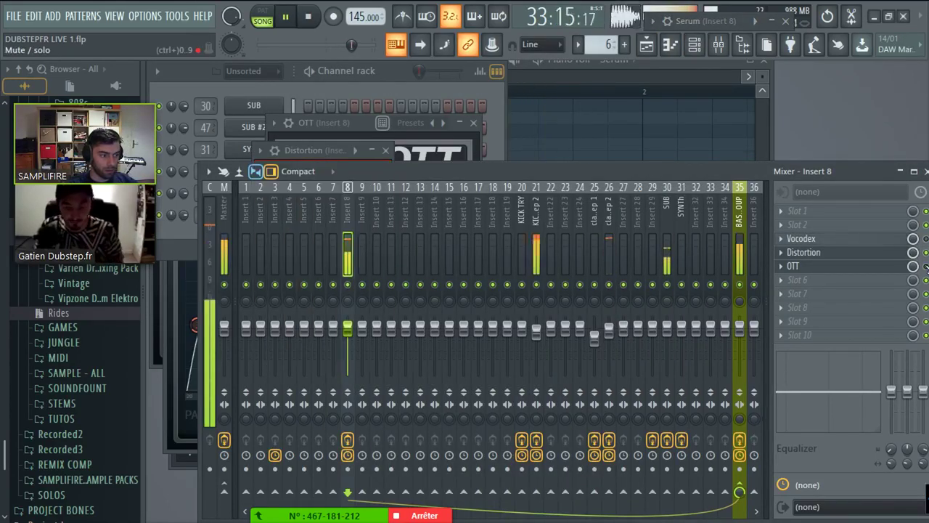
pyautogui.press('Escape')
pyautogui.click(878, 265)
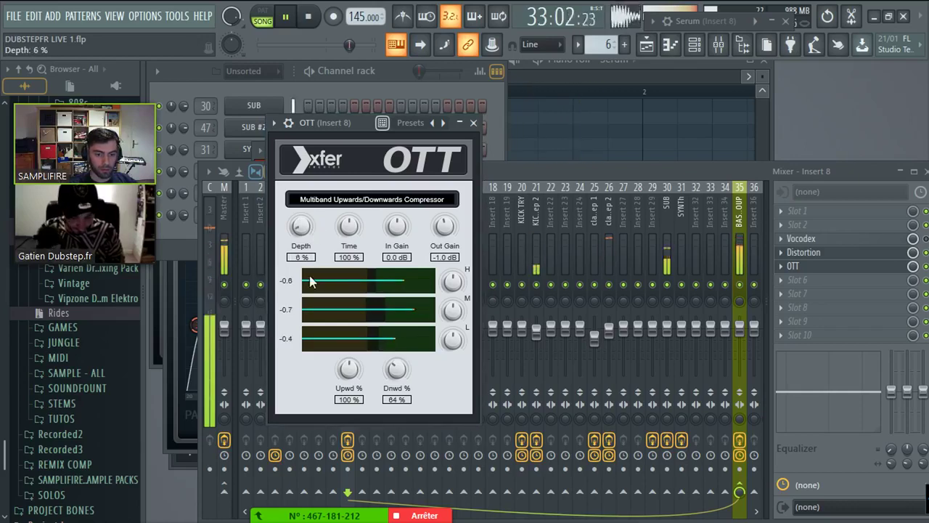
pyautogui.click(877, 253)
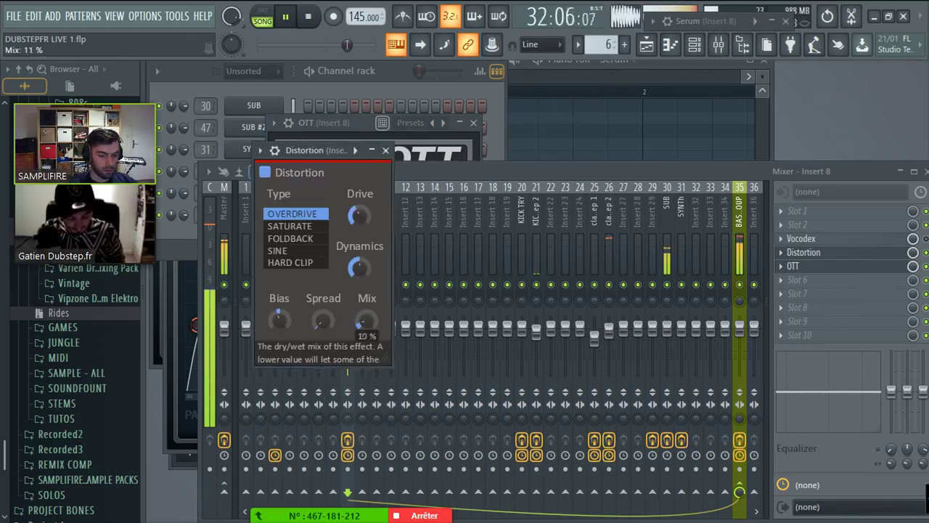
pyautogui.moveTo(365, 321); pyautogui.dragTo(365, 290)
pyautogui.click(387, 88)
pyautogui.press('space')
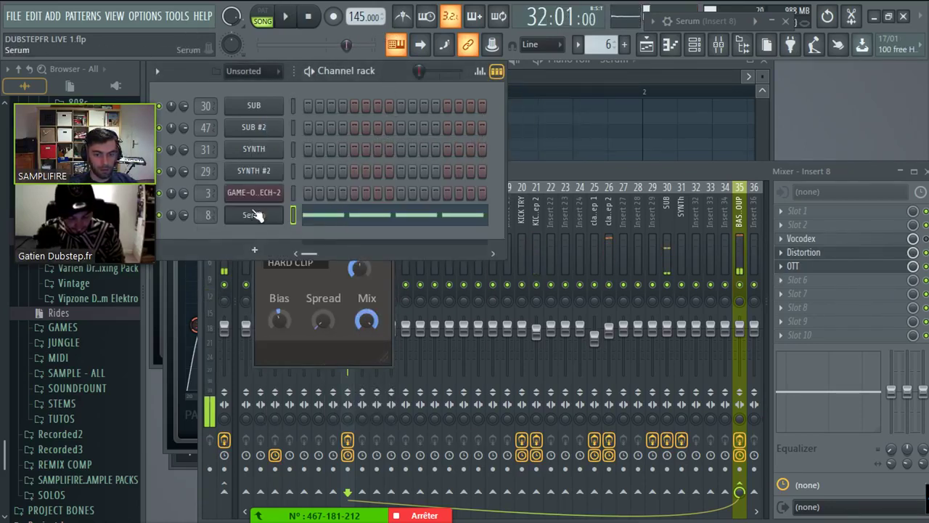
# - Set Serum's oscillator A wavetable to a square and oscillator B to a triangle
pyautogui.click(705, 22)
pyautogui.moveTo(706, 23); pyautogui.dragTo(250, 51)
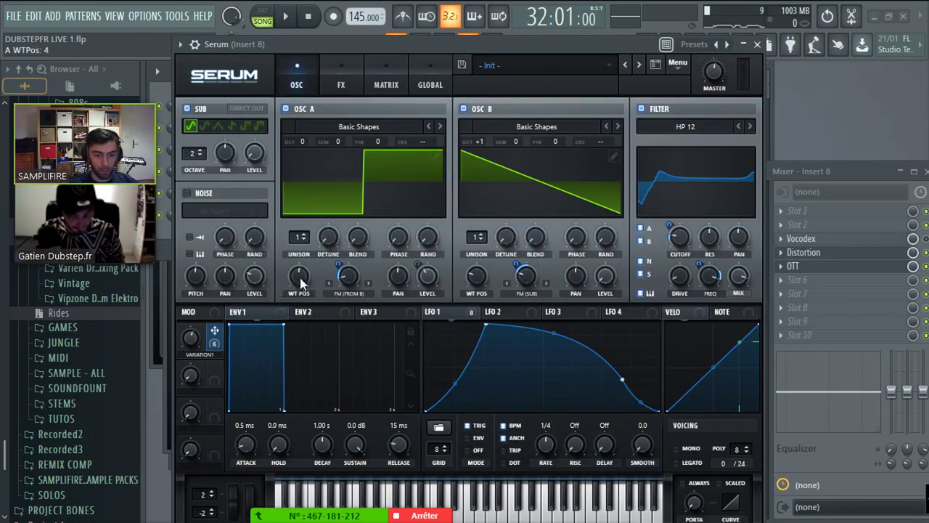
pyautogui.moveTo(296, 276); pyautogui.dragTo(304, 345)
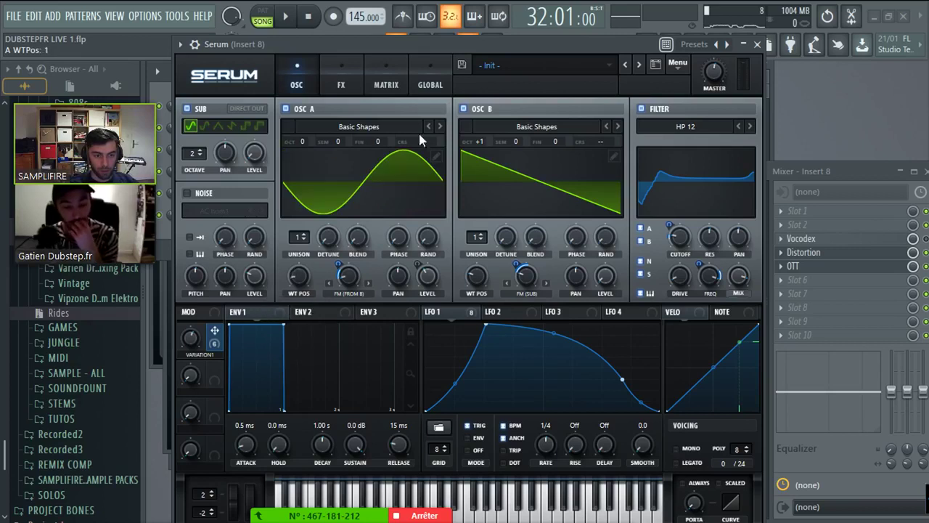
pyautogui.moveTo(470, 285); pyautogui.dragTo(481, 267)
pyautogui.press('space')
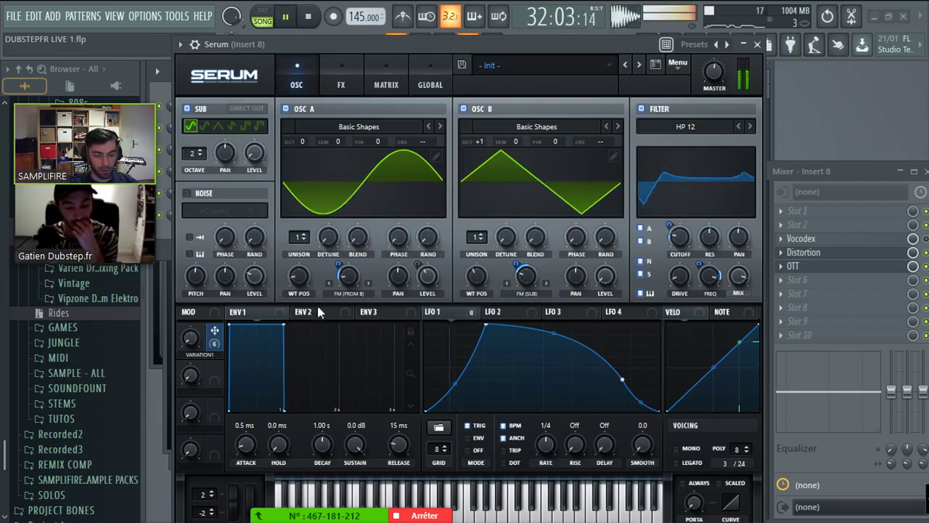
pyautogui.moveTo(297, 277); pyautogui.dragTo(299, 270)
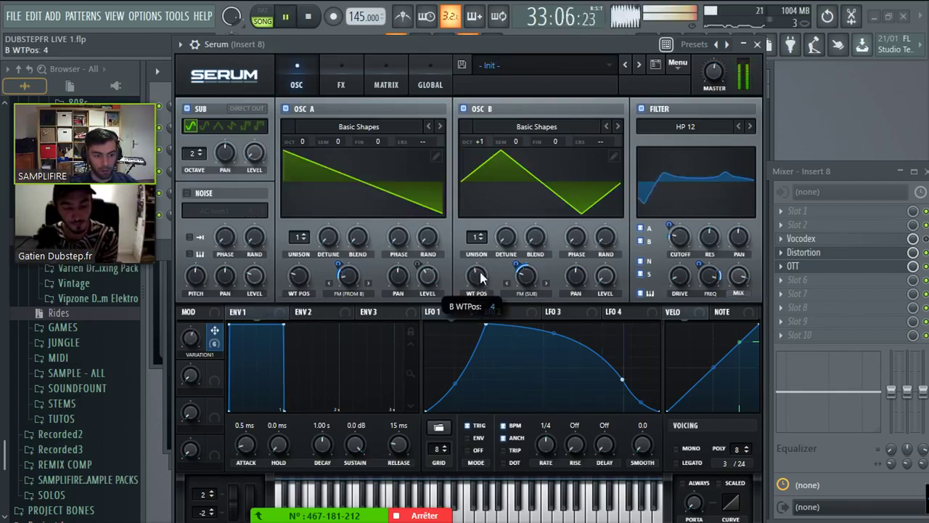
pyautogui.moveTo(477, 282); pyautogui.dragTo(477, 270)
pyautogui.moveTo(297, 279); pyautogui.dragTo(320, 274)
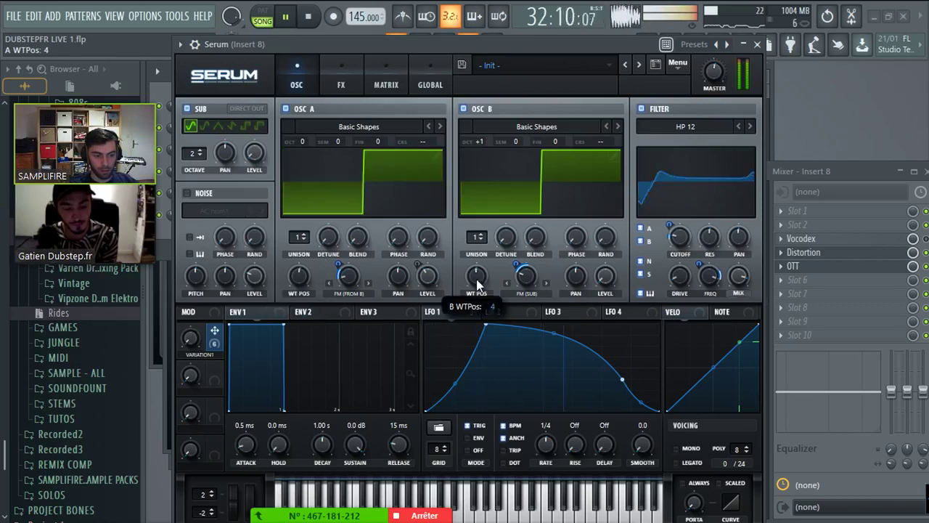
pyautogui.moveTo(477, 277); pyautogui.dragTo(489, 298)
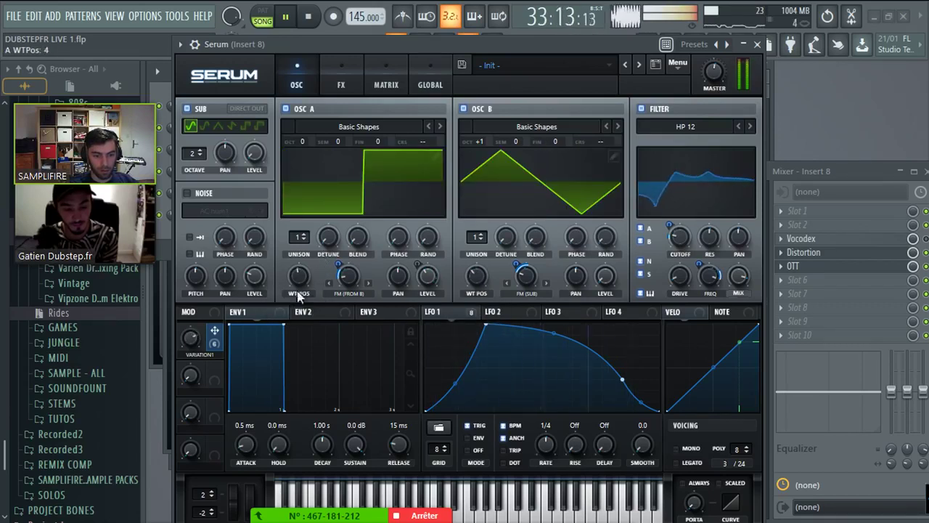
# - Switch the sub oscillator to a square wave, adjust its octave, and view Serum's FX page
pyautogui.click(231, 126)
pyautogui.click(245, 126)
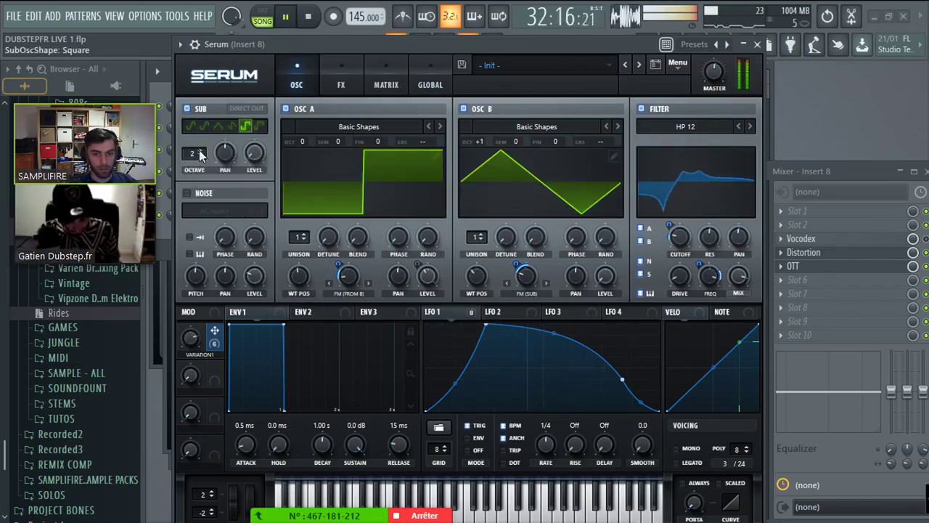
pyautogui.moveTo(194, 154); pyautogui.dragTo(231, 167)
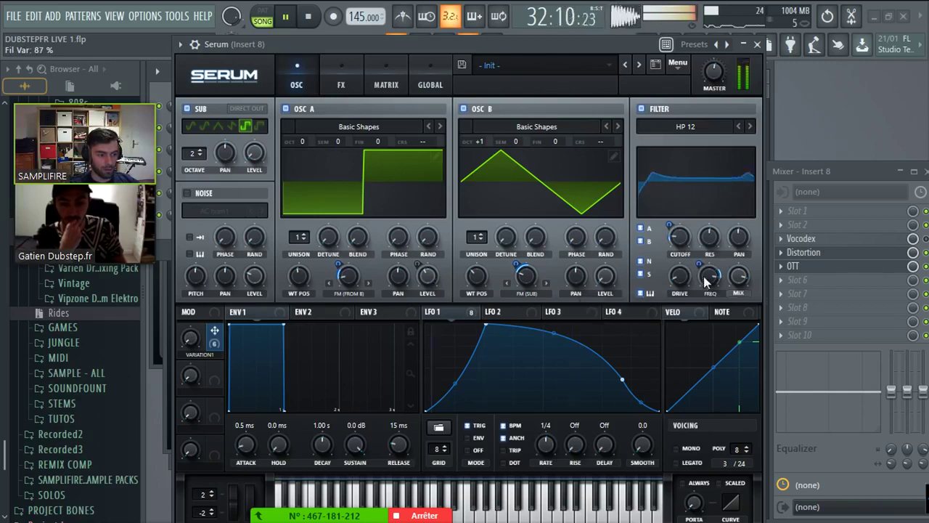
pyautogui.click(341, 82)
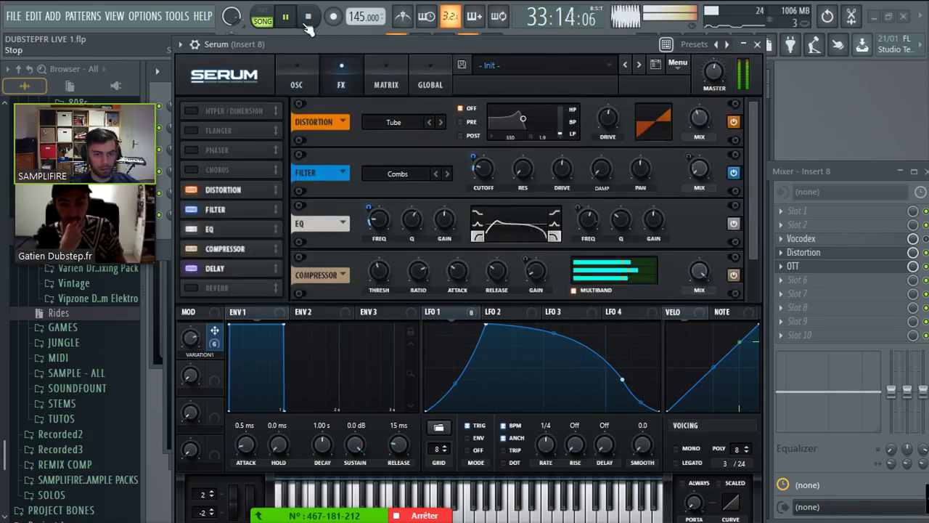
pyautogui.press('space')
pyautogui.click(914, 172)
pyautogui.press('F9')
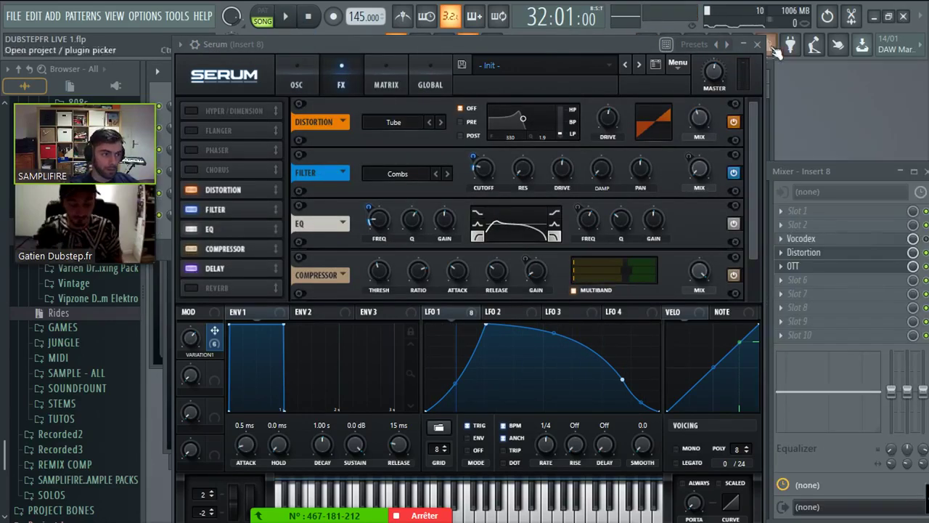
pyautogui.click(757, 44)
# - Close the piano roll, reopen Serum and roll it up to its title bar, then show the playlist
pyautogui.moveTo(772, 108); pyautogui.dragTo(789, 109)
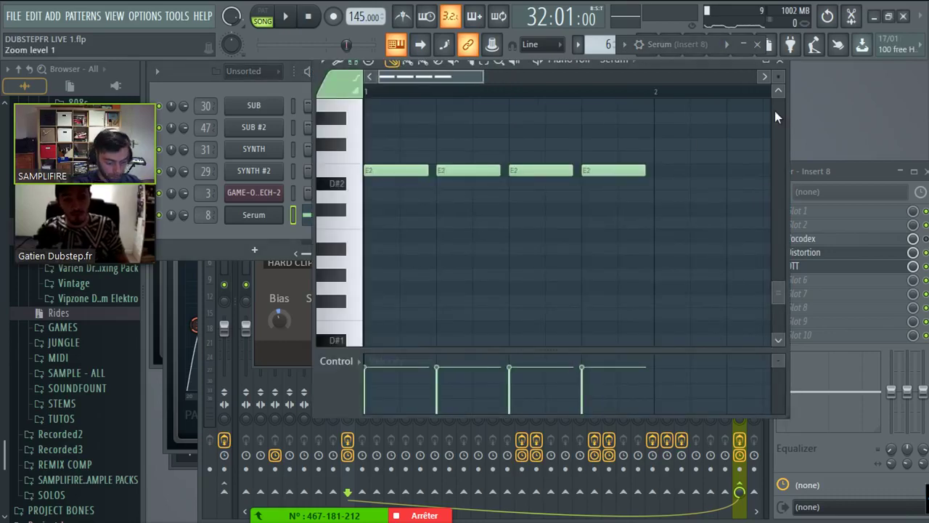
pyautogui.press('F7')
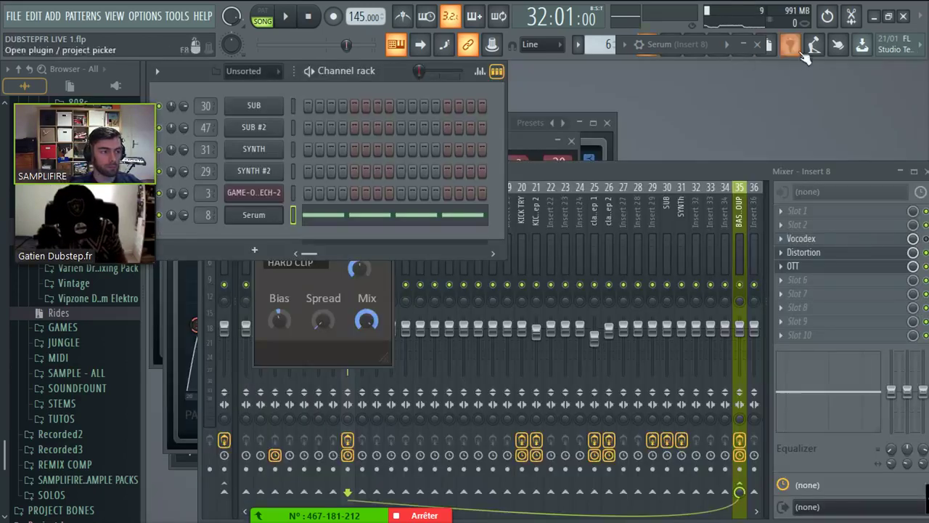
pyautogui.click(741, 45)
pyautogui.moveTo(613, 44); pyautogui.dragTo(645, 59)
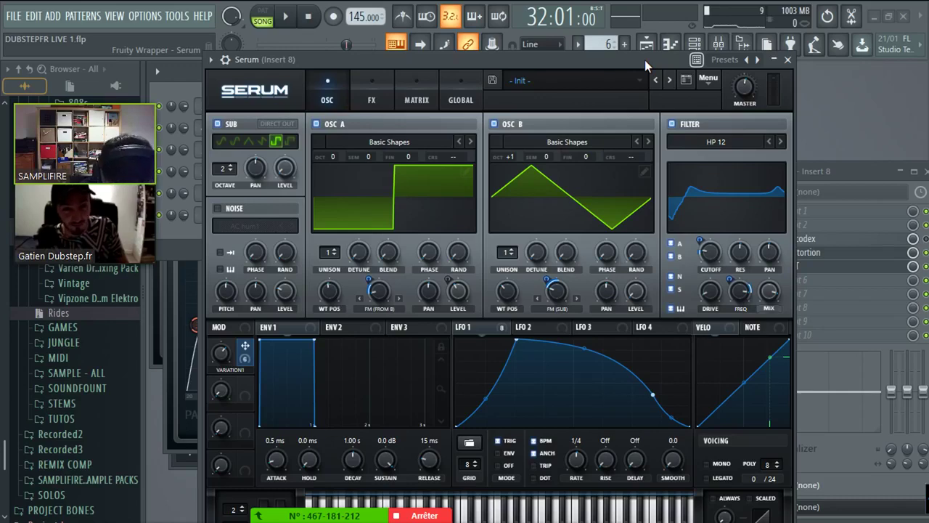
pyautogui.click(773, 61)
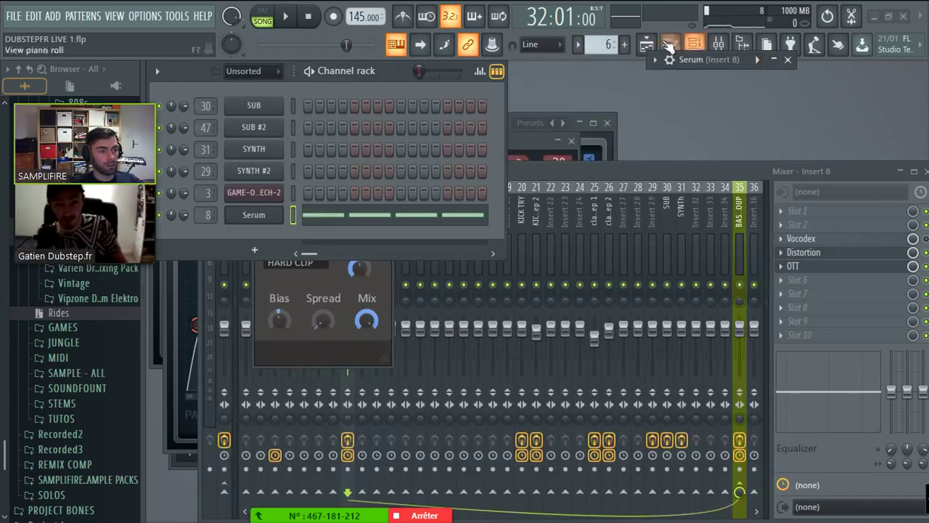
pyautogui.click(646, 44)
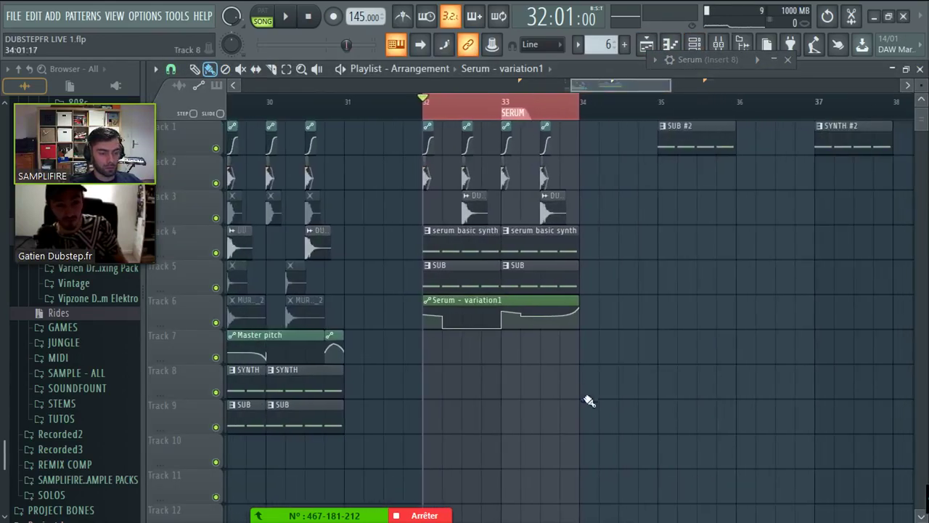
# - Shift the later clips six bars right and place a harmor clip at bar 39 on Track 1
pyautogui.scroll(-2, 726, 123)
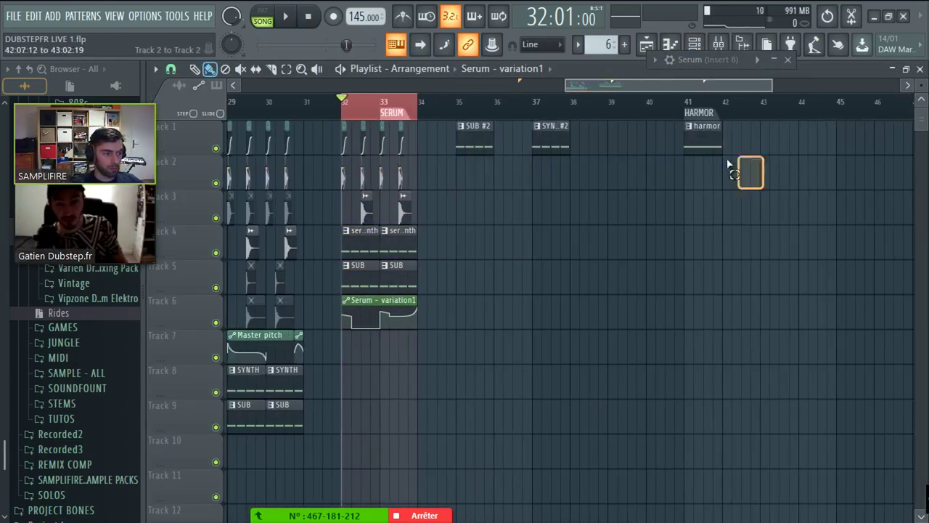
pyautogui.moveTo(729, 165); pyautogui.dragTo(665, 139)
pyautogui.click(734, 201)
pyautogui.scroll(-2, 739, 203)
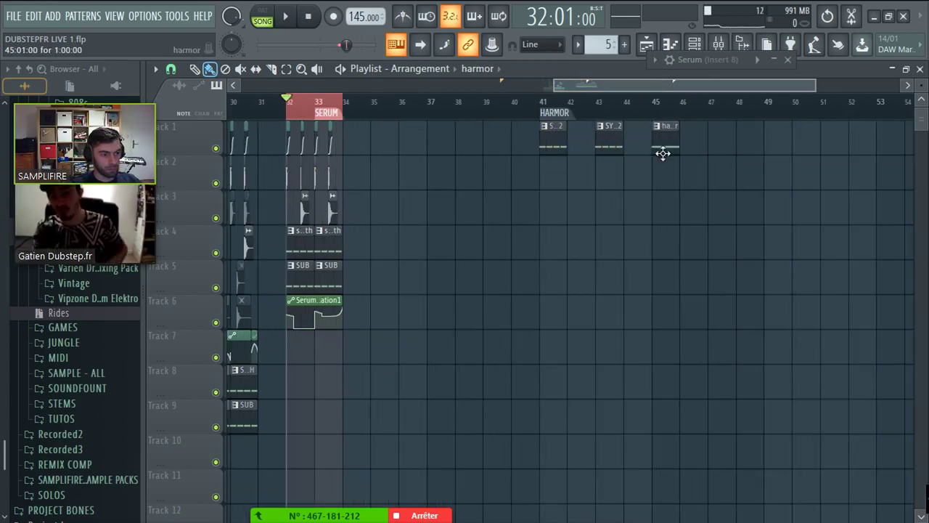
pyautogui.scroll(2, 695, 166)
pyautogui.click(351, 151)
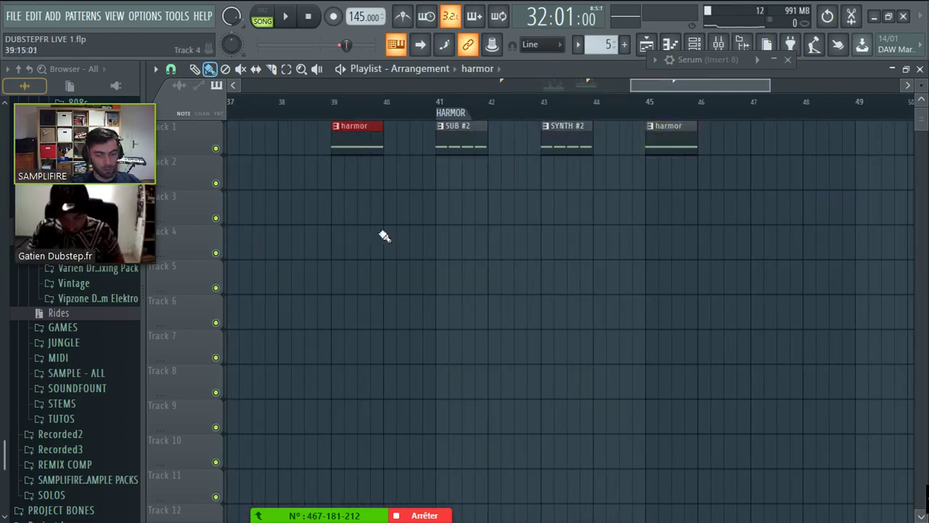
pyautogui.rightClick(462, 146)
pyautogui.hotkey('ctrl', 'z')
pyautogui.hotkey('ctrl', 'z')
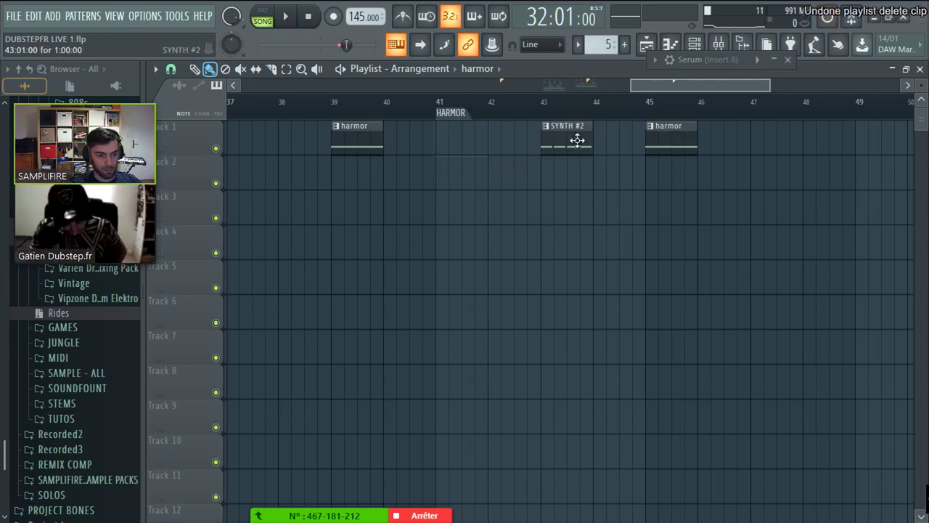
# - Place a shortened SYNTH #2 clip on Track 4 at bar 32, trimming the serum basic synth clip's start
pyautogui.click(570, 141)
pyautogui.click(614, 89)
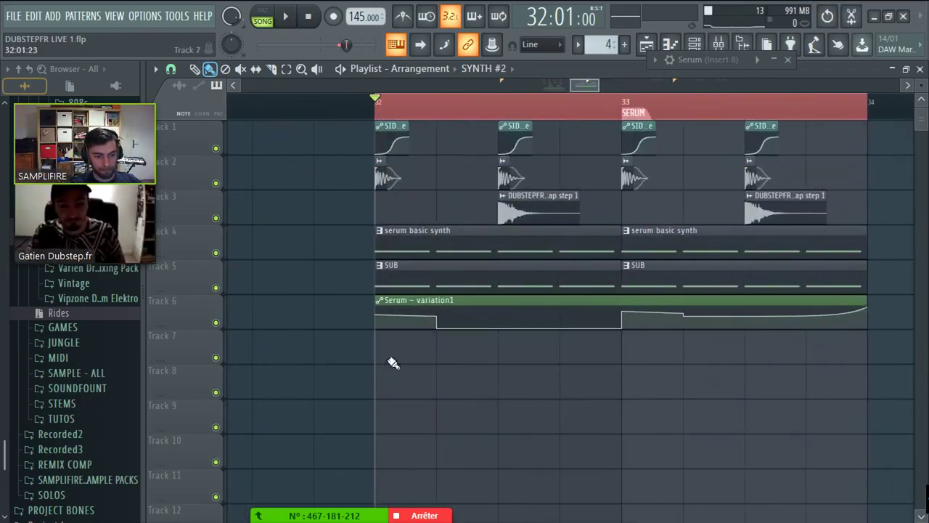
pyautogui.moveTo(618, 350); pyautogui.dragTo(387, 350)
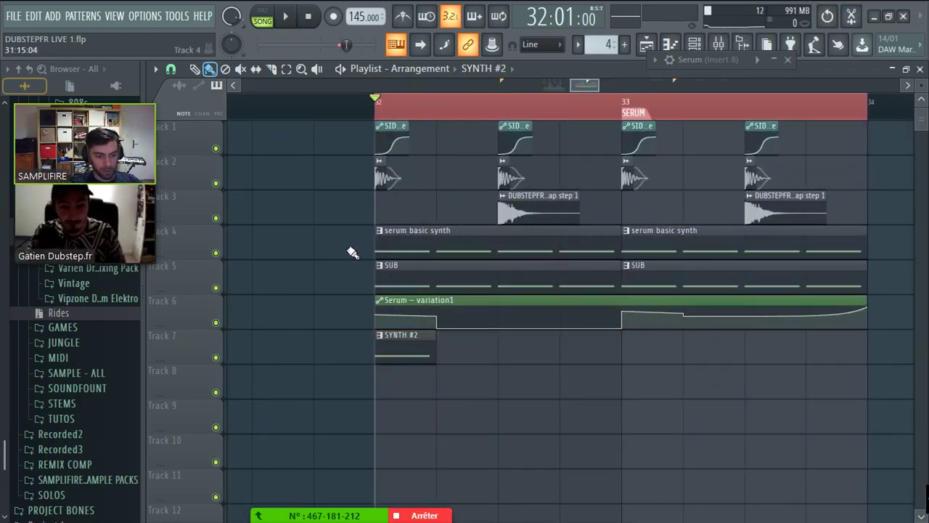
pyautogui.moveTo(376, 245); pyautogui.dragTo(435, 245)
pyautogui.moveTo(399, 335); pyautogui.dragTo(397, 218)
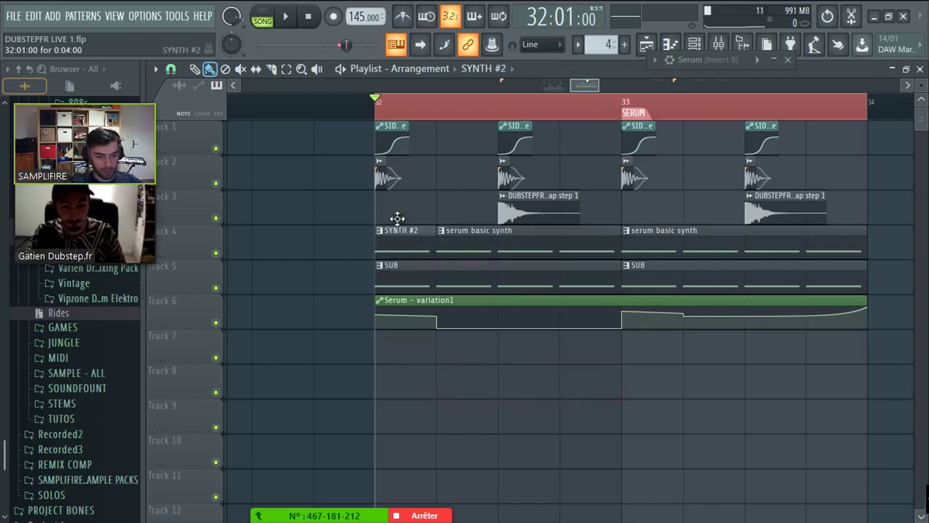
pyautogui.doubleClick(513, 231)
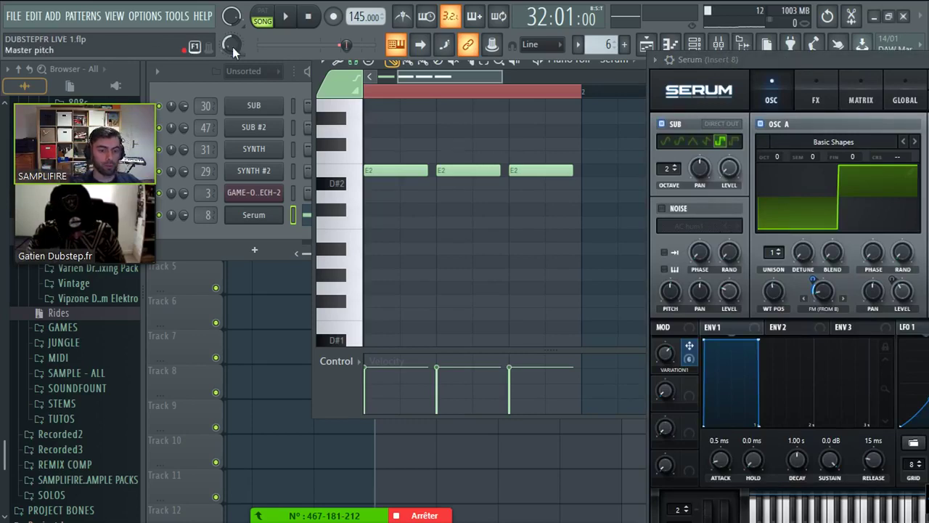
# - Shrink the SYNTH #2 channel's Serum window to 75% size
pyautogui.rightClick(232, 46)
pyautogui.press('Escape')
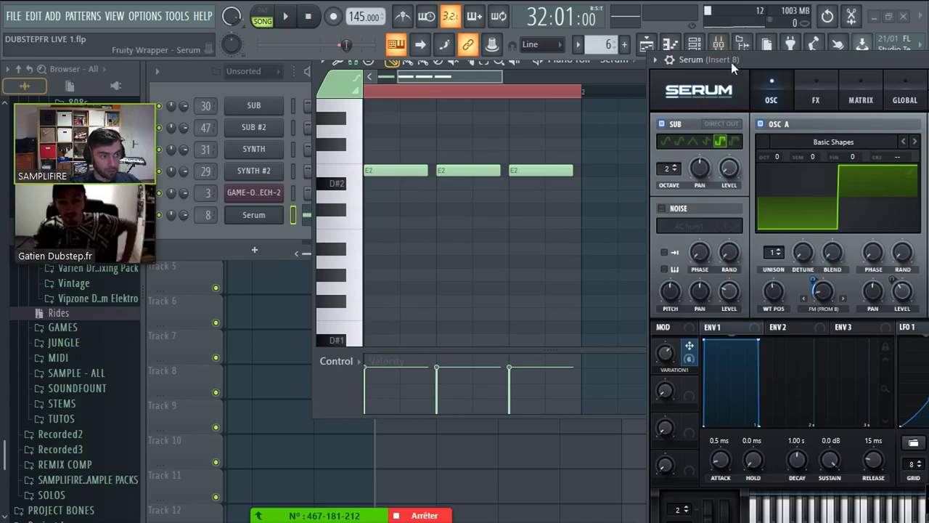
pyautogui.moveTo(730, 62); pyautogui.dragTo(341, 17)
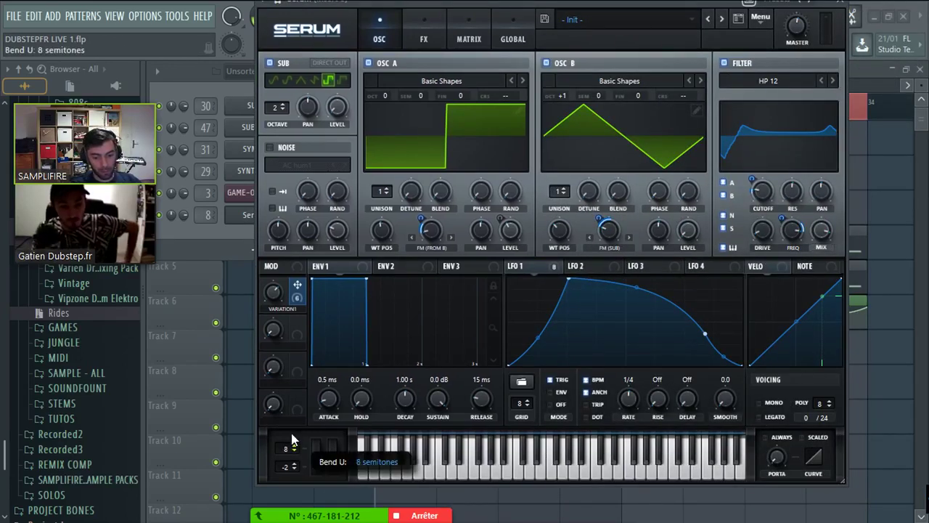
pyautogui.scroll(1, 286, 448)
pyautogui.scroll(-10, 285, 466)
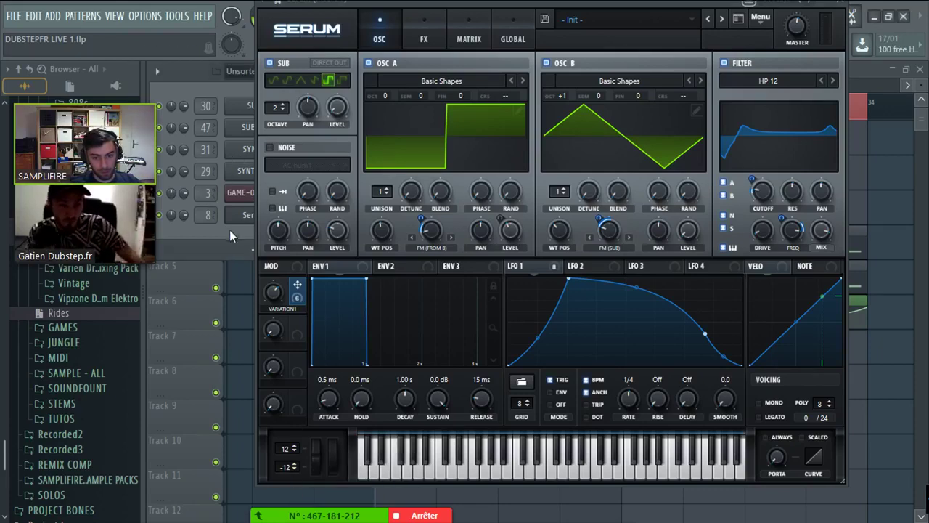
pyautogui.click(245, 171)
pyautogui.moveTo(345, 101); pyautogui.dragTo(365, 16)
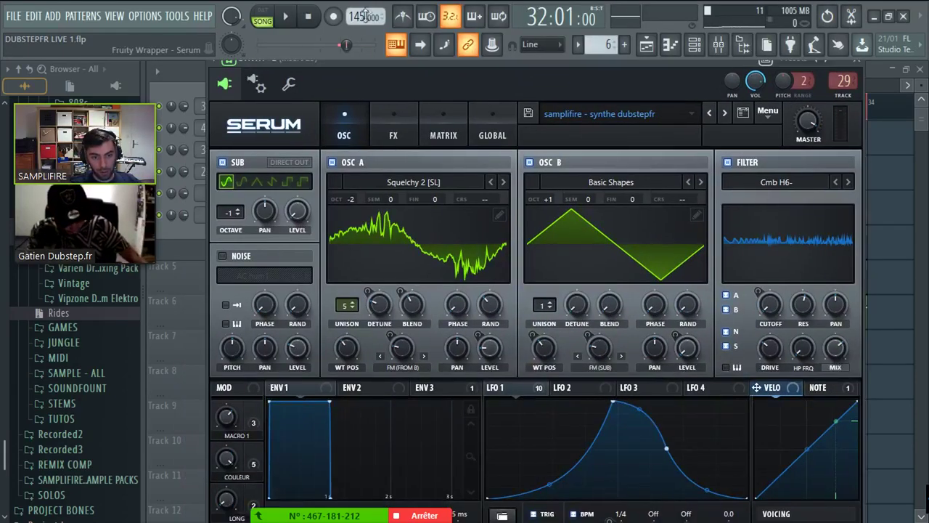
pyautogui.click(240, 134)
pyautogui.click(285, 184)
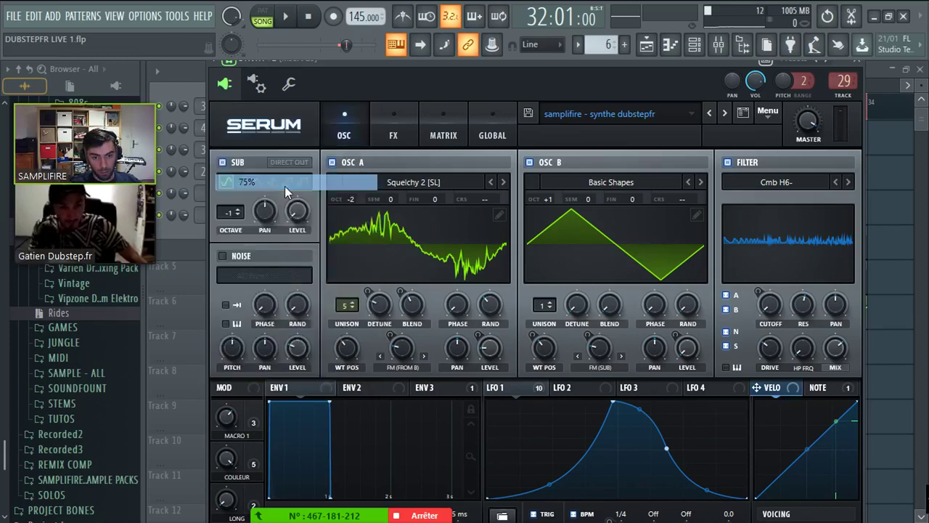
# - Open the SUB #2 channel's Serum and set its window size to 75%
pyautogui.click(172, 241)
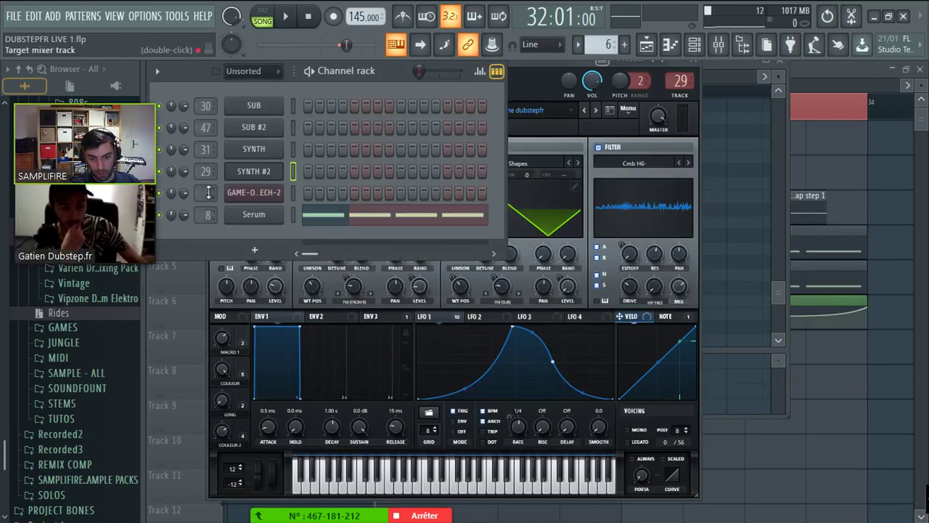
pyautogui.click(258, 155)
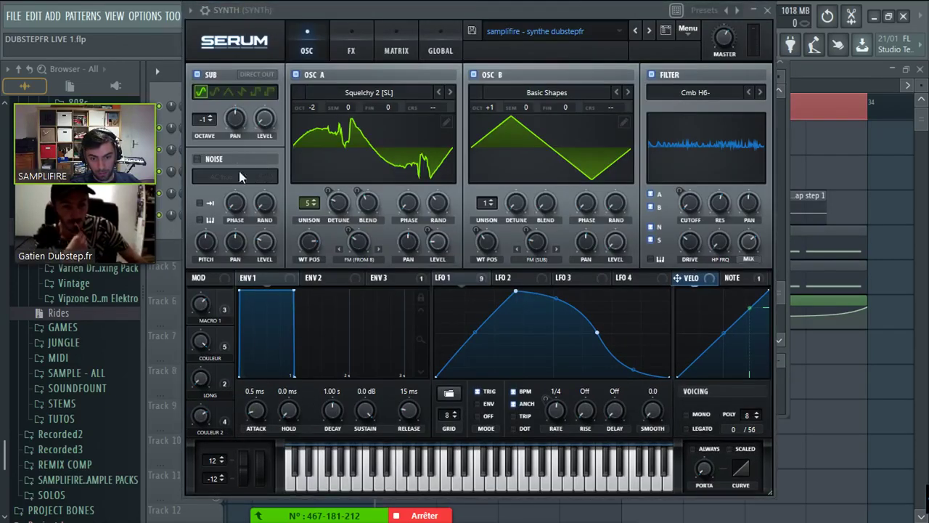
pyautogui.click(768, 10)
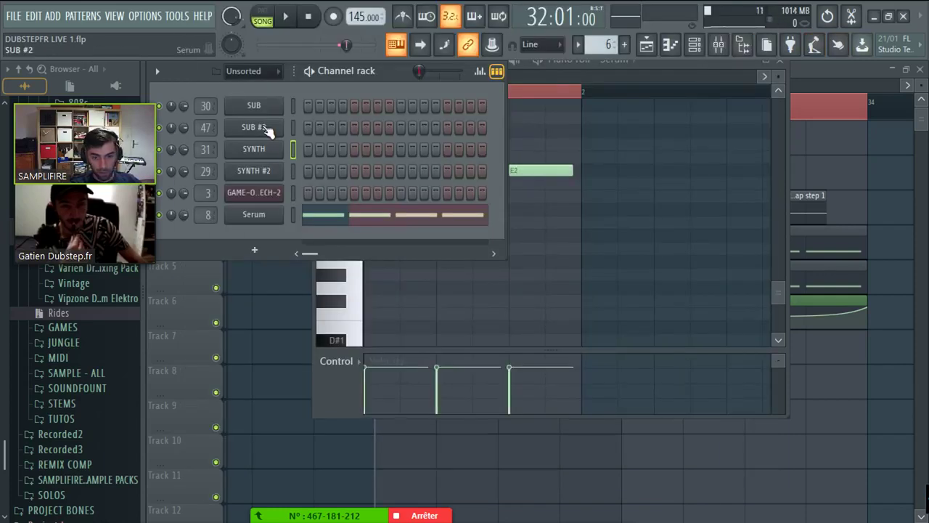
pyautogui.click(268, 129)
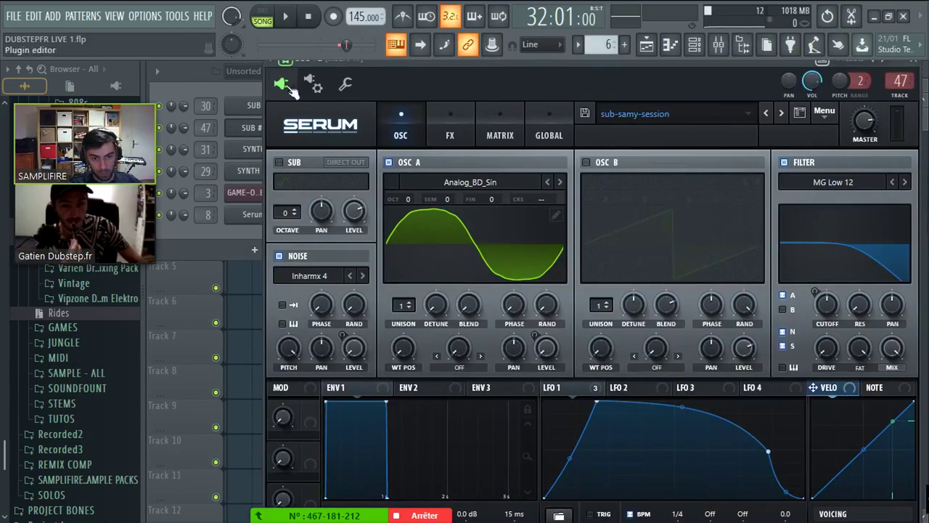
pyautogui.click(289, 86)
pyautogui.click(310, 180)
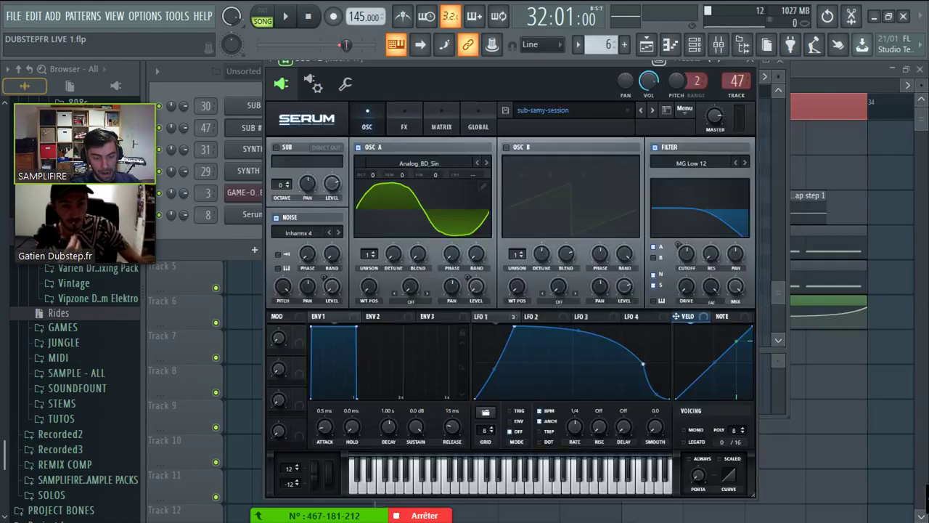
pyautogui.click(896, 416)
# - Create a quarter-bar Master pitch automation clip on Track 7 at bar 32 and copy it to bar 33
pyautogui.rightClick(231, 43)
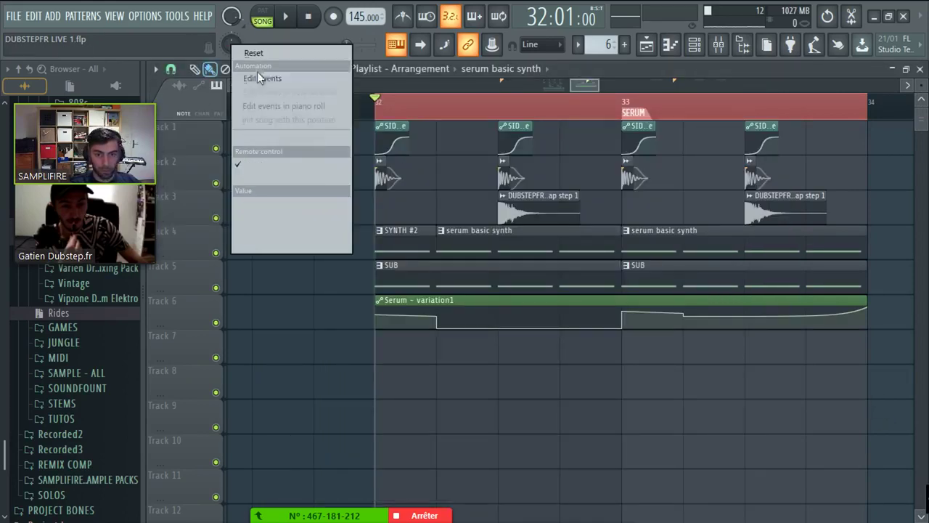
pyautogui.click(270, 137)
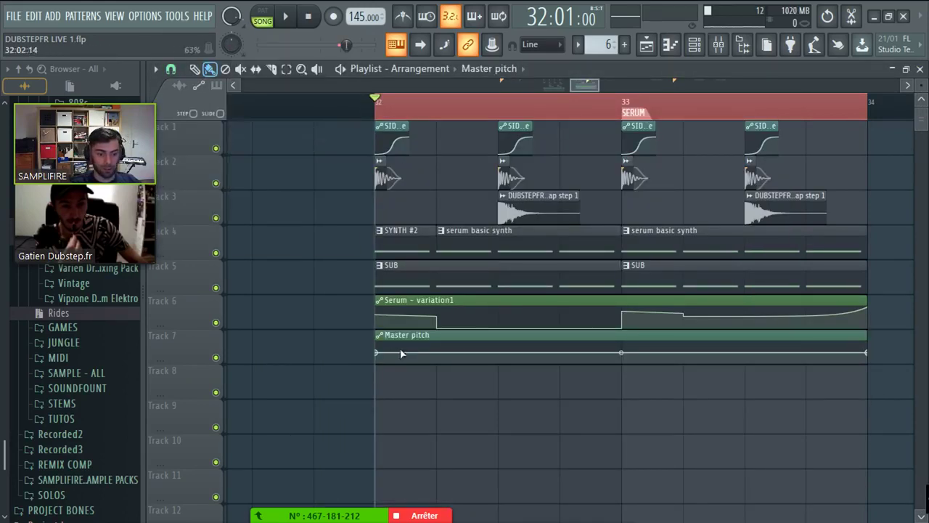
pyautogui.moveTo(848, 353); pyautogui.dragTo(436, 354)
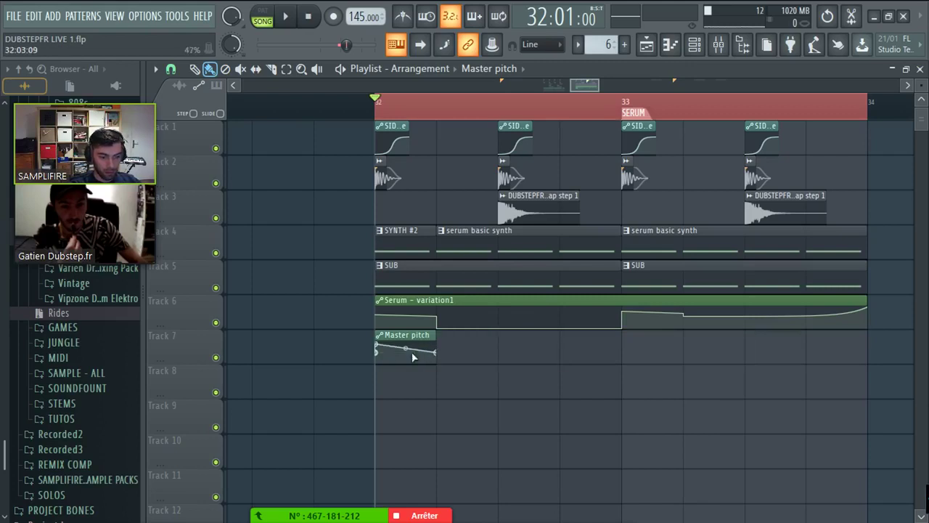
pyautogui.press('space')
pyautogui.moveTo(385, 340); pyautogui.dragTo(638, 339)
pyautogui.press('space')
pyautogui.press('space')
pyautogui.press('space')
pyautogui.moveTo(380, 348); pyautogui.dragTo(412, 345)
pyautogui.press('space')
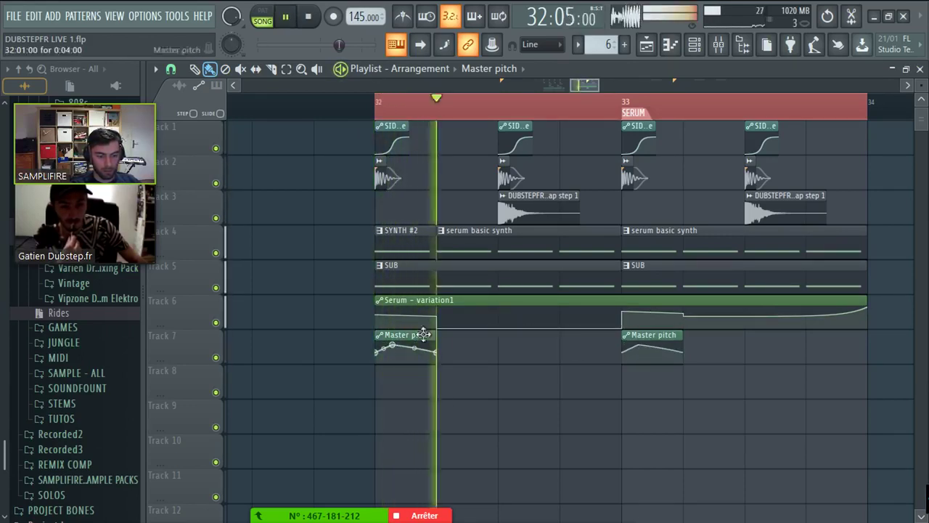
pyautogui.press('space')
pyautogui.press('space')
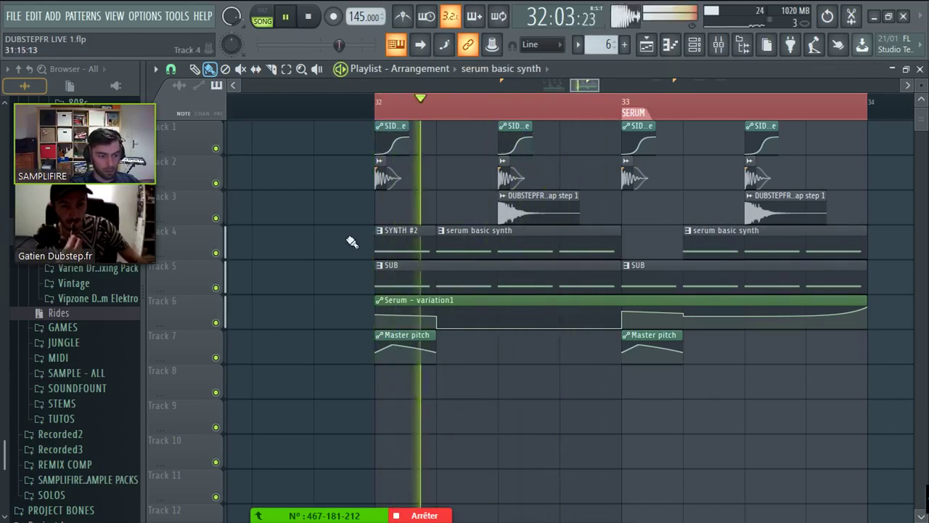
# - Trim the bar-33 serum basic synth clip to reveal SYNTH #2 and add Serum variation1 curve points
pyautogui.moveTo(624, 249); pyautogui.dragTo(684, 250)
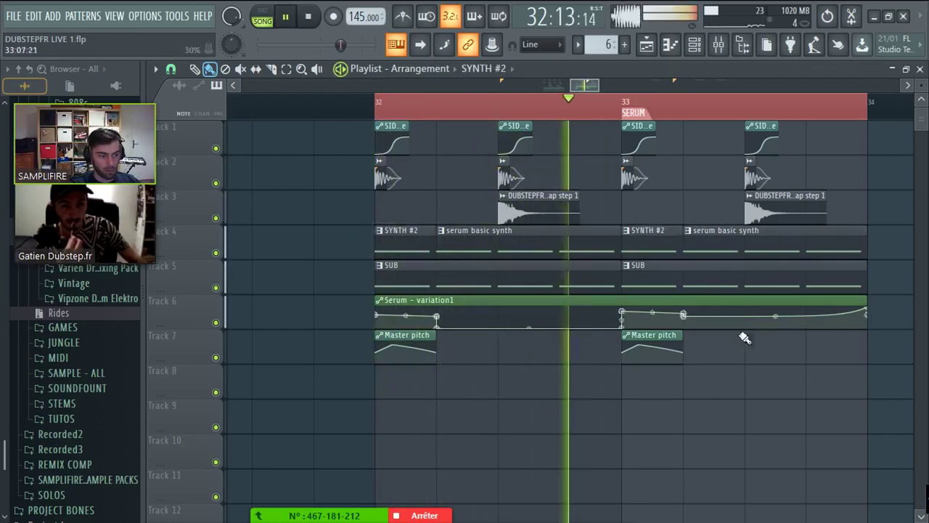
pyautogui.click(654, 347)
pyautogui.moveTo(442, 328); pyautogui.dragTo(441, 318)
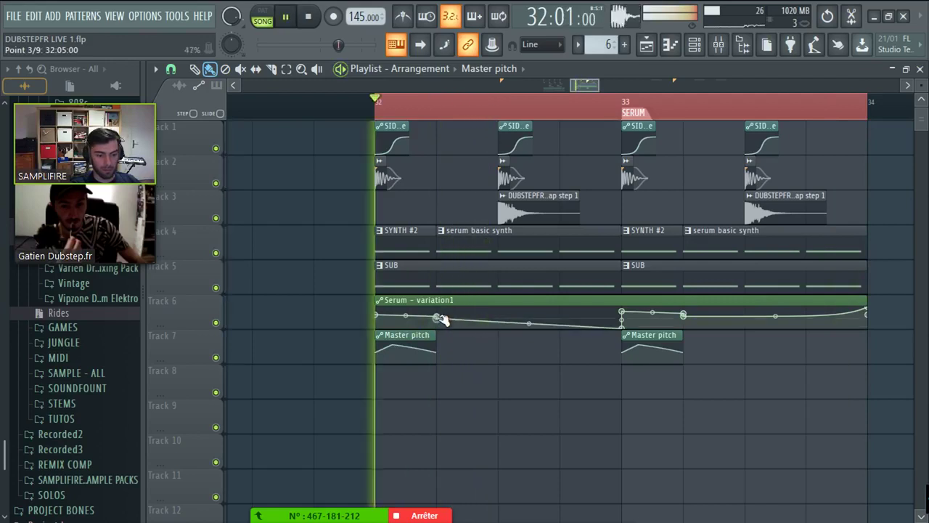
pyautogui.click(498, 323)
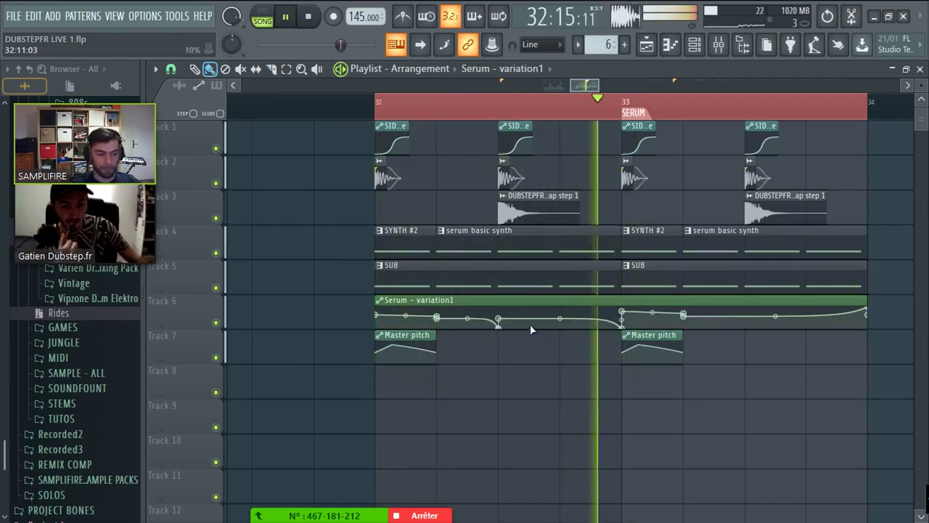
pyautogui.press('F9')
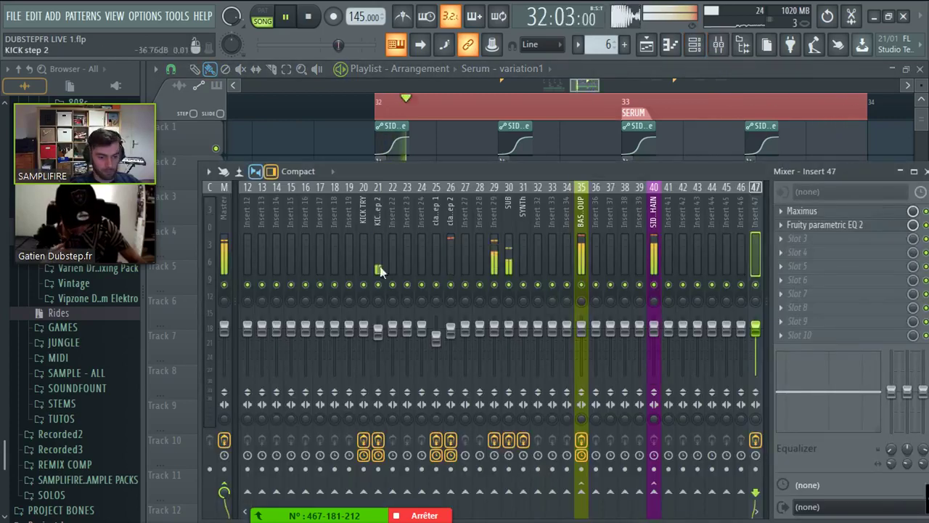
# - Select mixer Insert 8 and open its Vocodex effect
pyautogui.click(378, 267)
pyautogui.scroll(5, 266, 244)
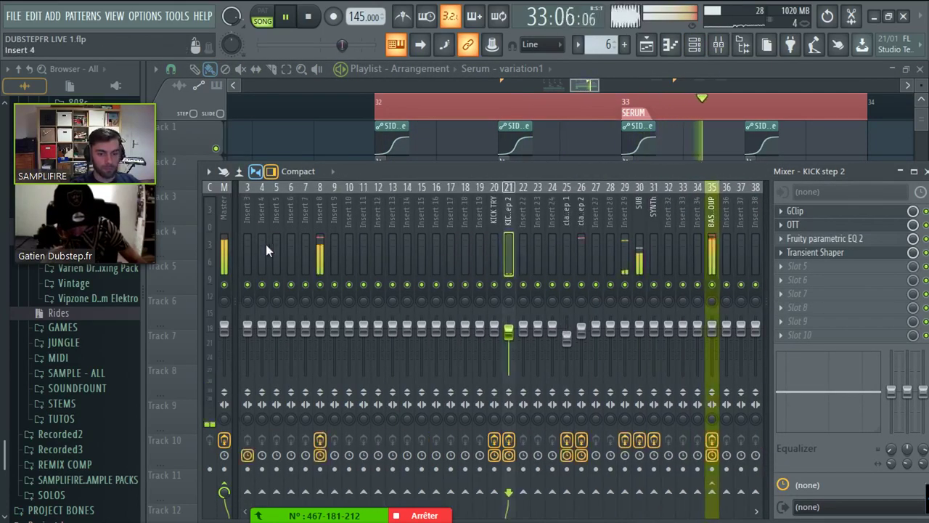
pyautogui.click(339, 239)
pyautogui.click(352, 243)
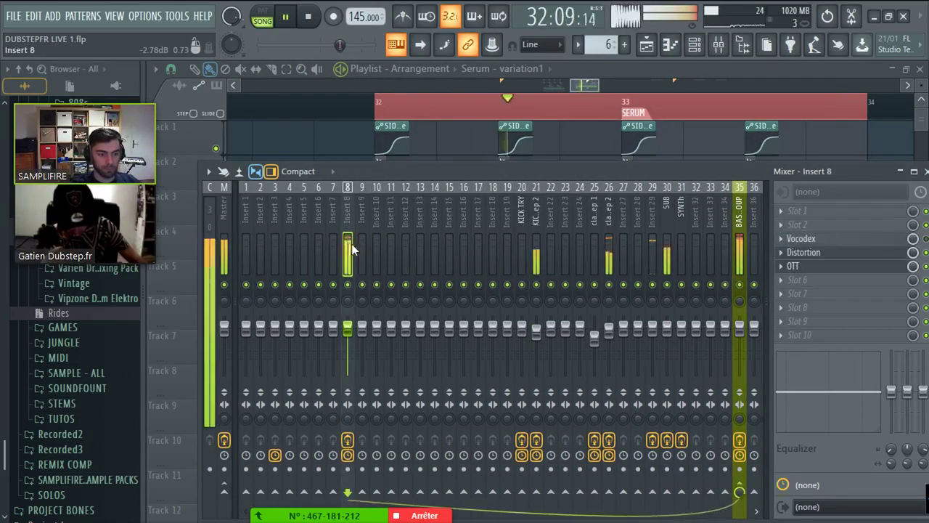
pyautogui.click(361, 247)
pyautogui.click(340, 256)
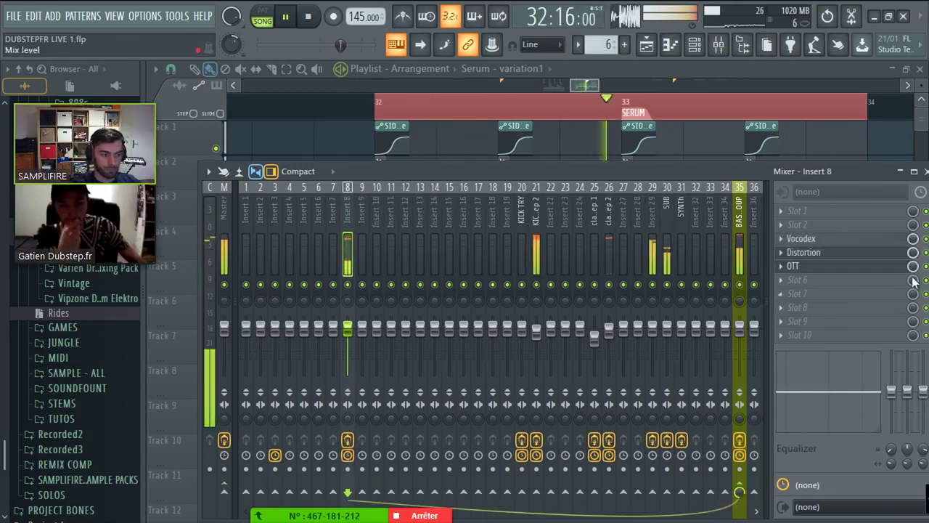
pyautogui.click(801, 238)
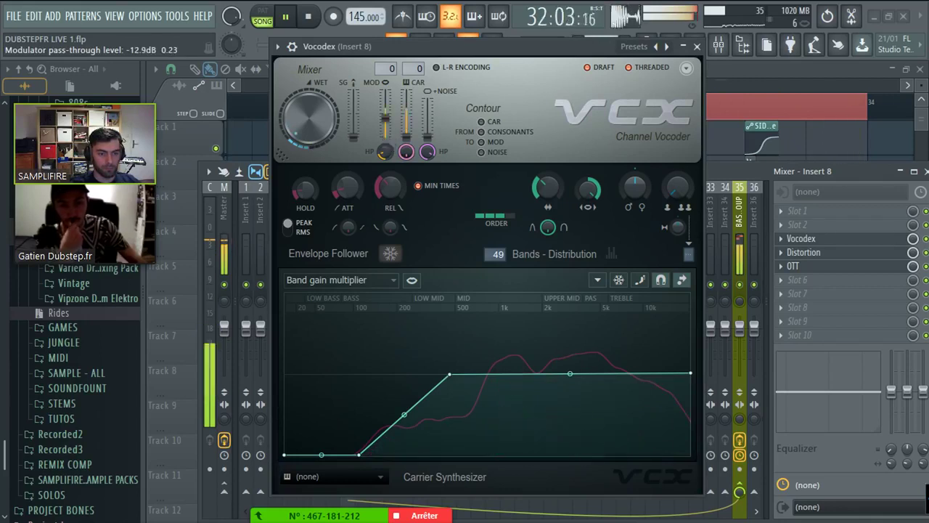
# - Raise the modulator highpass to about 189 Hz, wet to -13.4 dB, and pass-through to -14.6 dB
pyautogui.moveTo(385, 151); pyautogui.dragTo(385, 142)
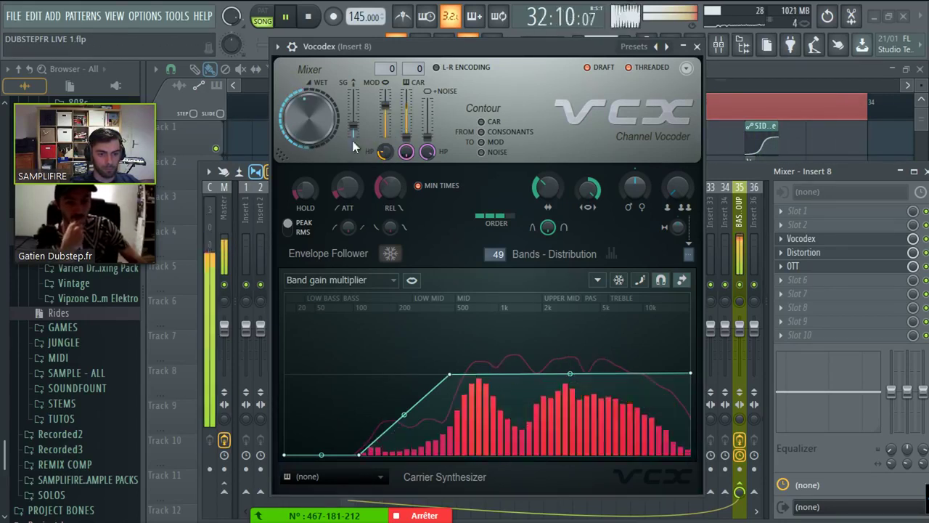
pyautogui.moveTo(308, 117); pyautogui.dragTo(309, 129)
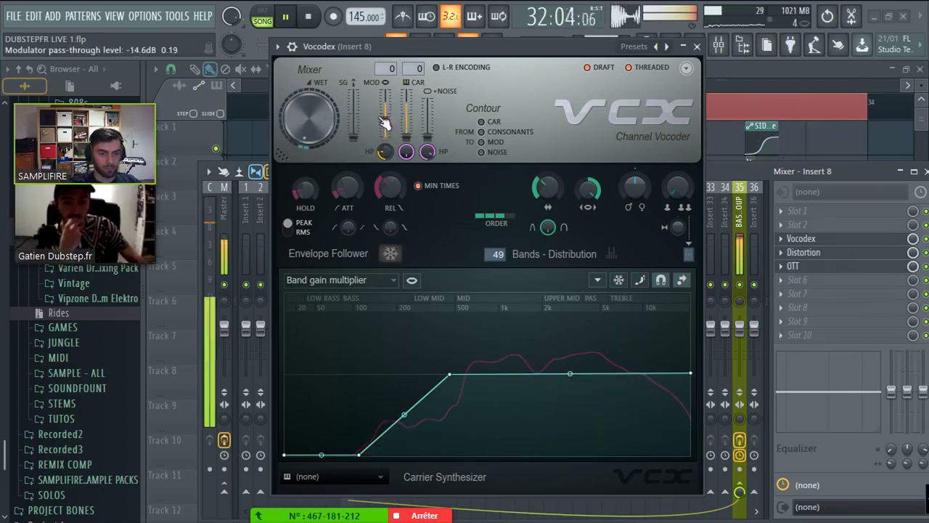
pyautogui.moveTo(406, 151); pyautogui.dragTo(416, 131)
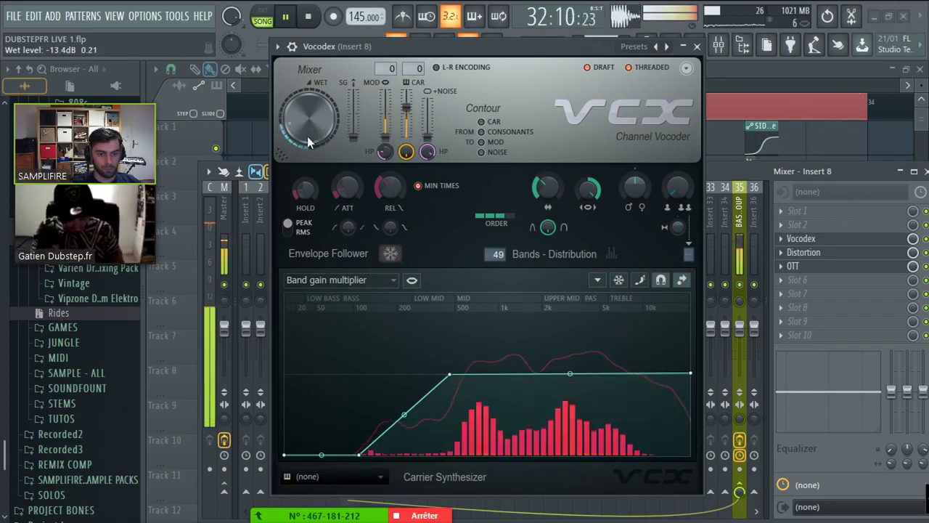
pyautogui.moveTo(307, 142); pyautogui.dragTo(307, 138)
pyautogui.press('F9')
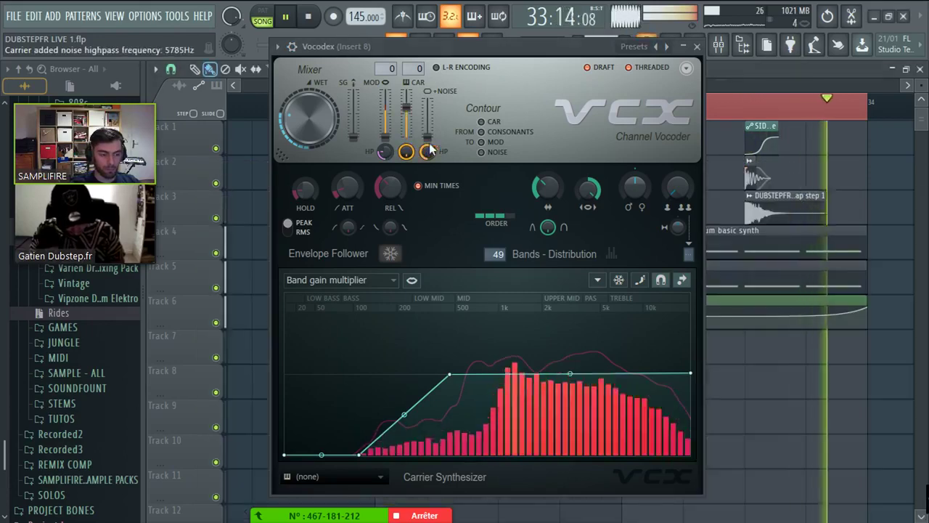
pyautogui.click(696, 46)
pyautogui.scroll(-3, 762, 290)
pyautogui.press('space')
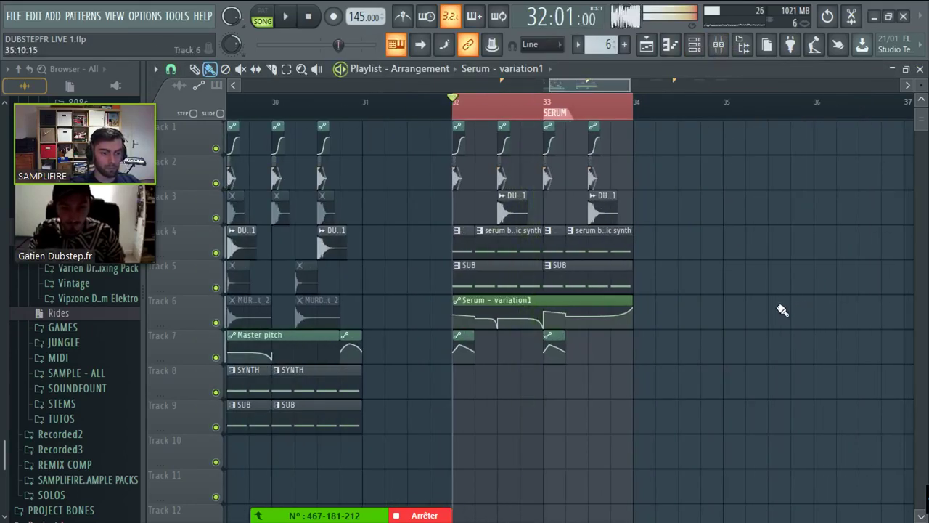
# - Save the project and scroll the playlist to the kick clip
pyautogui.hotkey('ctrl', 's')
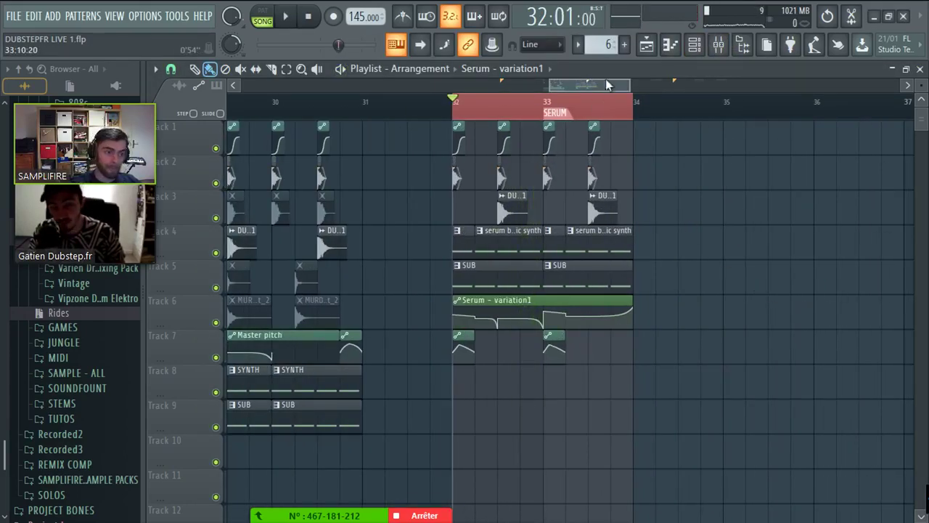
pyautogui.scroll(-3, 607, 85)
pyautogui.moveTo(363, 141); pyautogui.dragTo(342, 142)
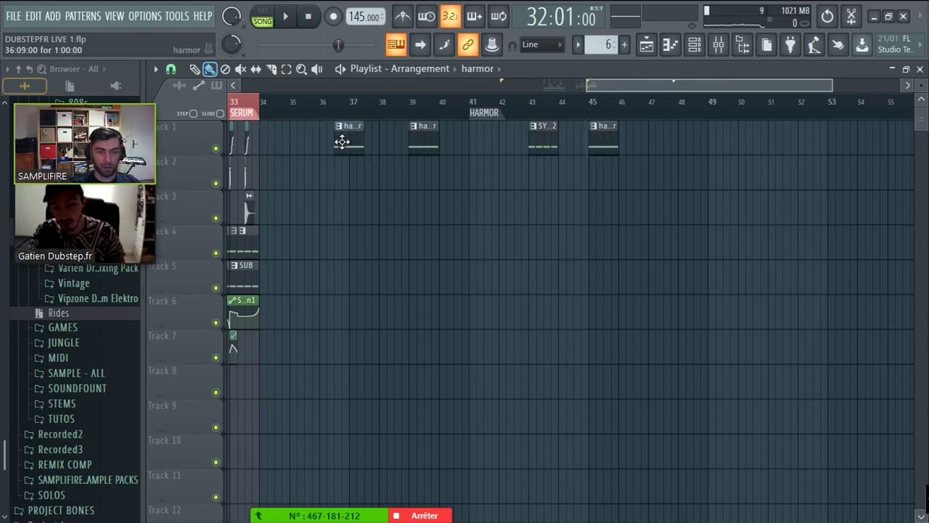
pyautogui.scroll(5, 366, 85)
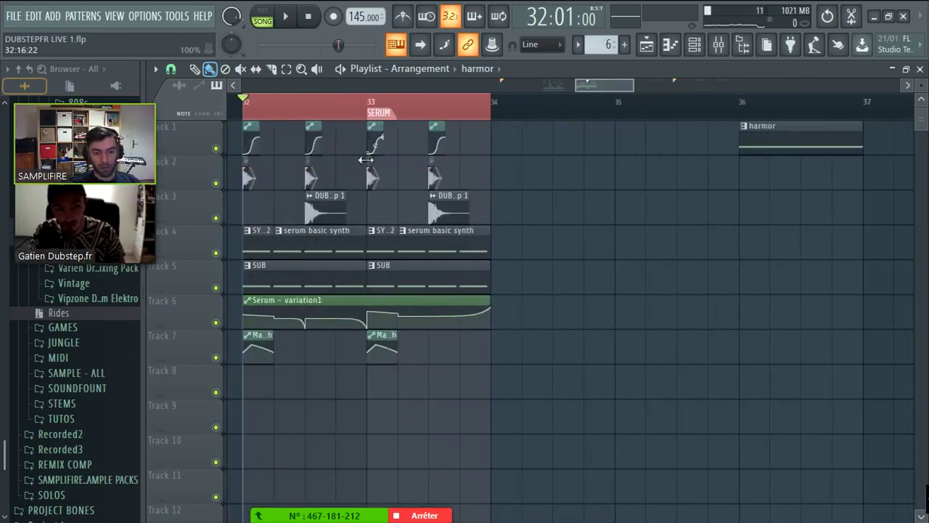
pyautogui.scroll(3, 247, 178)
# - Review the KICK TRY channel's sample and level/pitch tabs, then close its settings
pyautogui.doubleClick(254, 181)
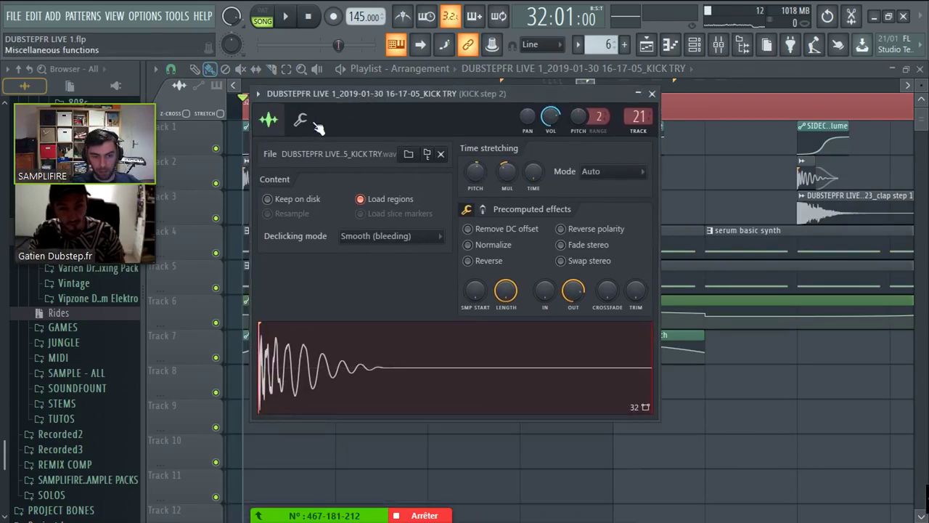
pyautogui.click(248, 180)
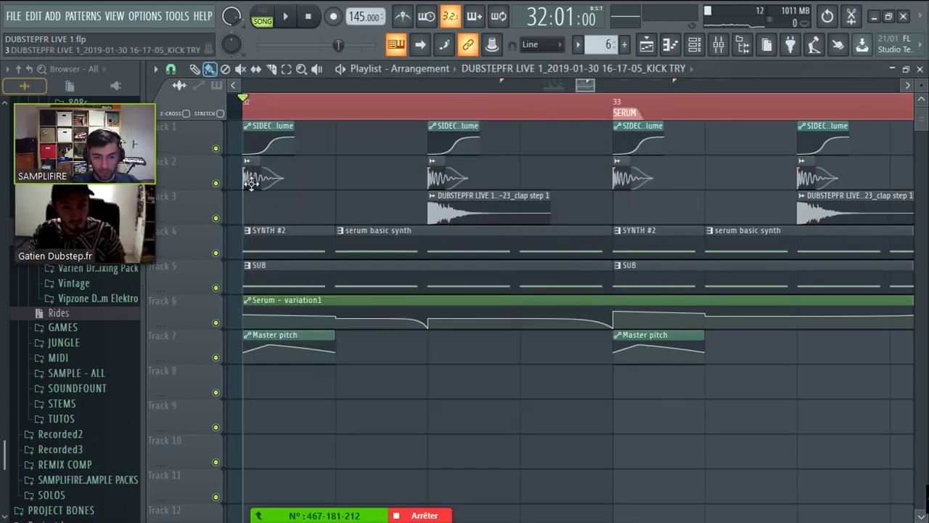
pyautogui.doubleClick(256, 180)
pyautogui.click(301, 120)
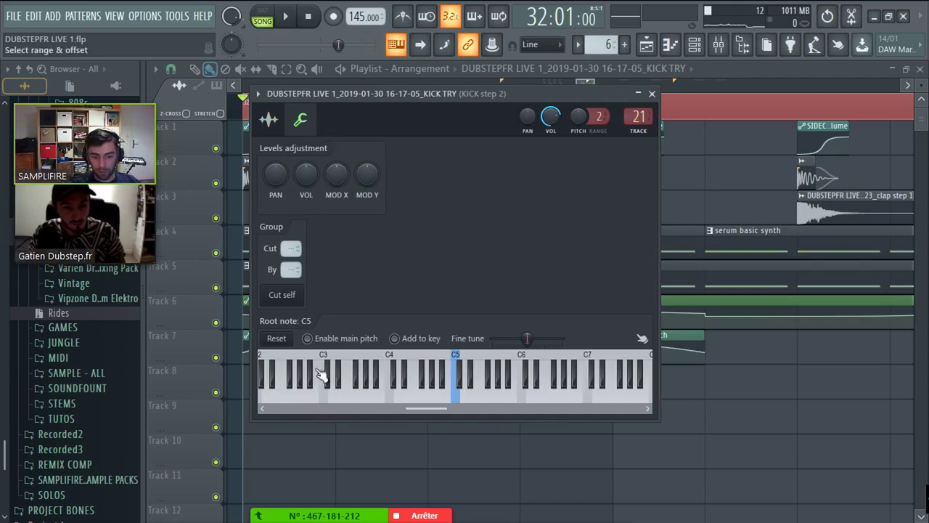
pyautogui.click(268, 119)
pyautogui.click(300, 122)
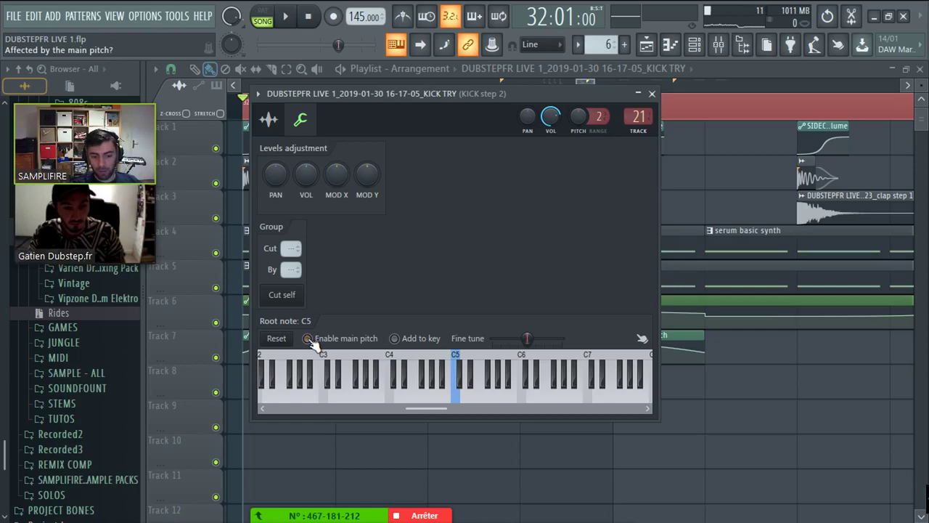
pyautogui.click(652, 94)
pyautogui.scroll(-3, 375, 290)
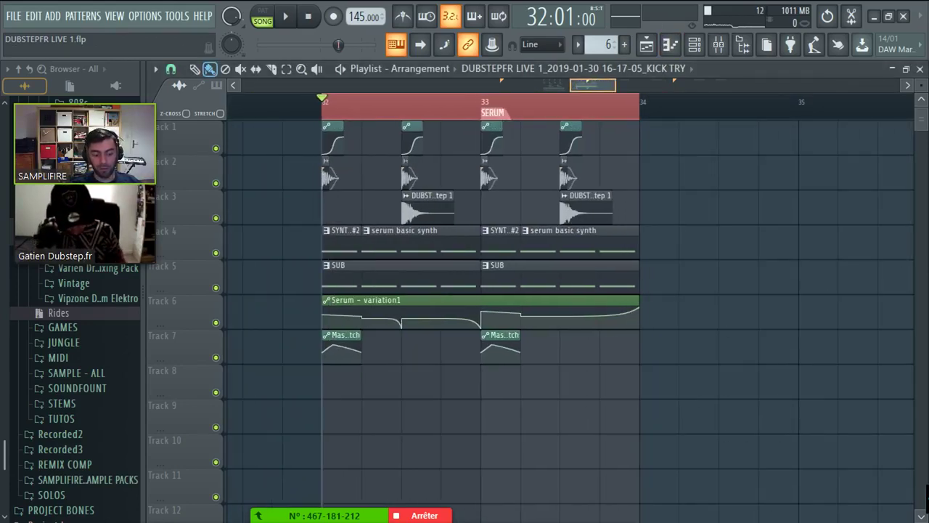
# - Play the drop from bar 32 and stop playback
pyautogui.scroll(-1, 711, 291)
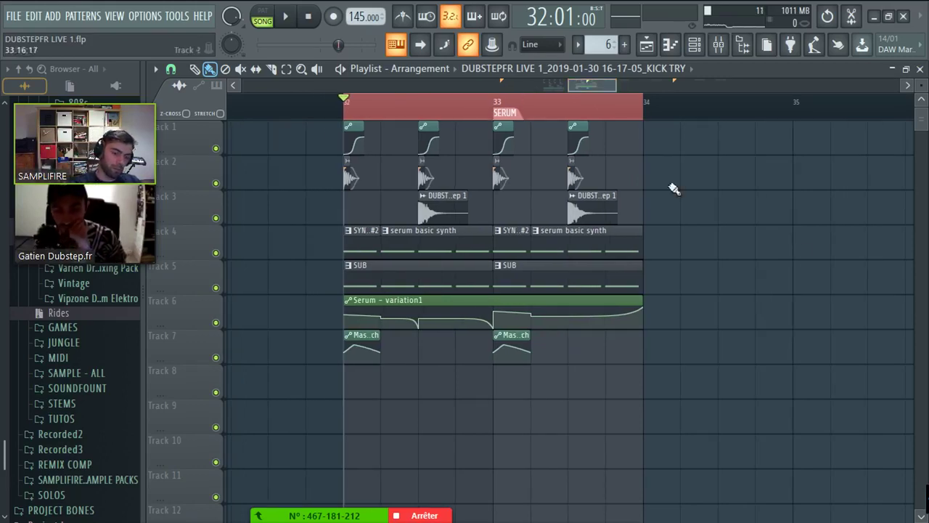
pyautogui.press('space')
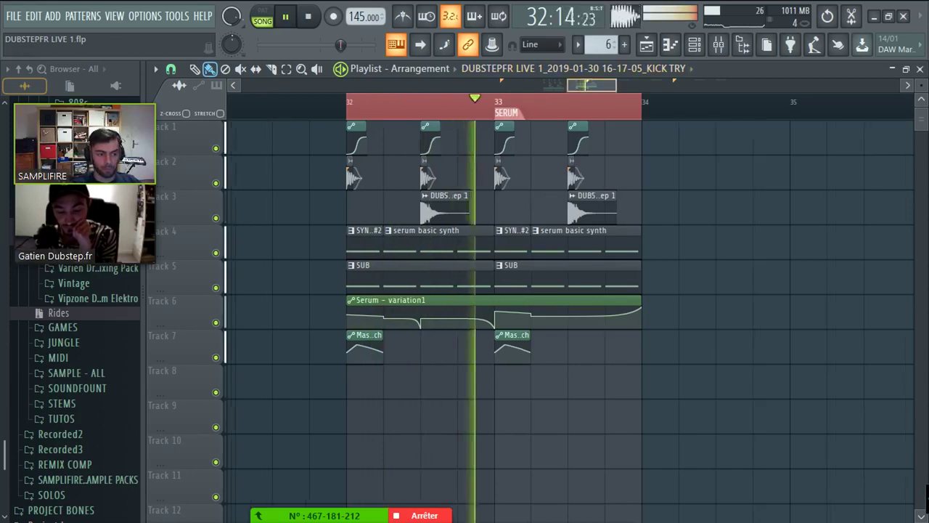
pyautogui.scroll(-8, 501, 110)
pyautogui.press('space')
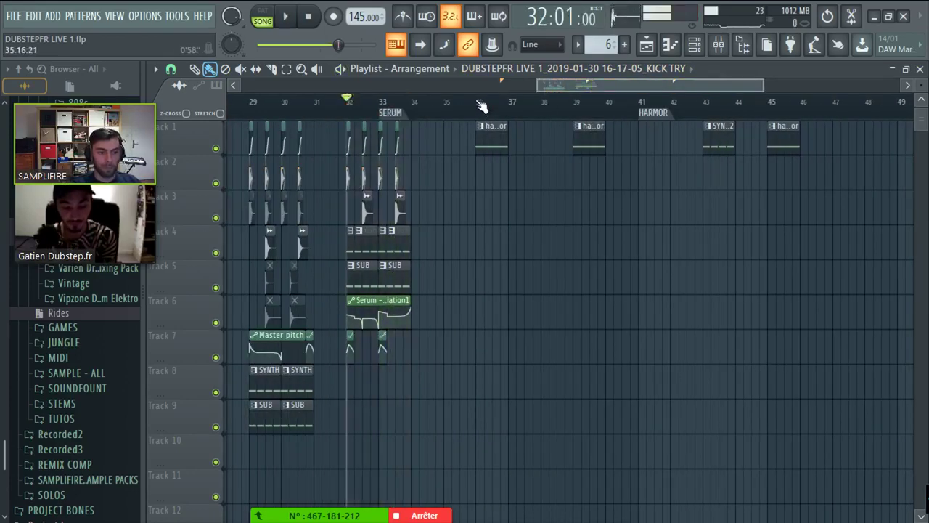
# - Shorten the harmor clip at bar 36 to half a bar and match the time selection
pyautogui.click(479, 101)
pyautogui.scroll(6, 508, 117)
pyautogui.click(548, 123)
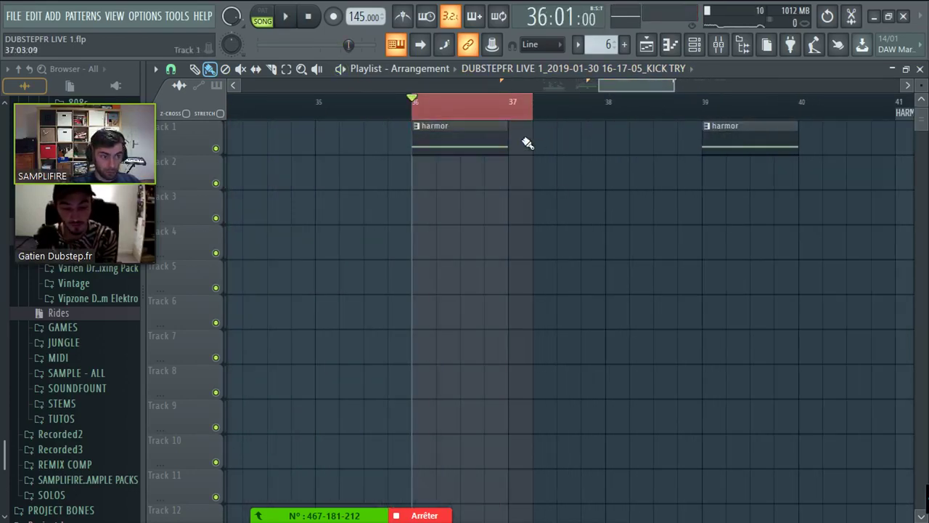
pyautogui.moveTo(505, 140); pyautogui.dragTo(446, 138)
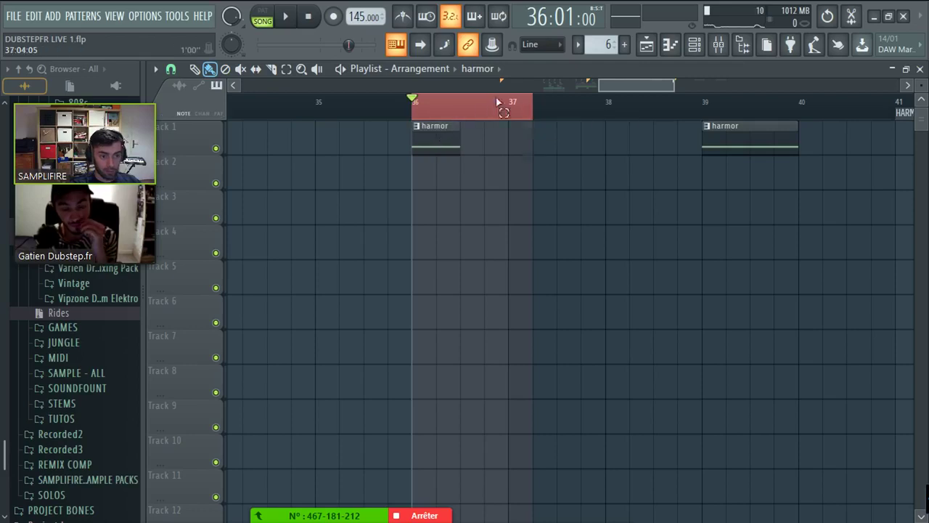
pyautogui.moveTo(508, 103); pyautogui.dragTo(484, 103)
# - Preview the shortened clip and show the Unsorted group in the Channel Rack
pyautogui.click(693, 45)
pyautogui.press('space')
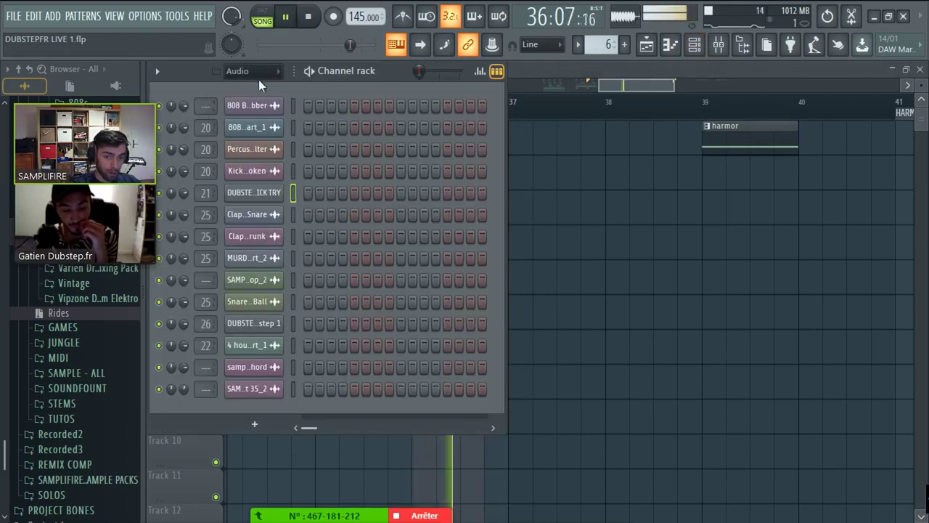
pyautogui.press('space')
pyautogui.click(247, 70)
pyautogui.click(260, 136)
# - Insert a new Harmor instrument channel and dock its window
pyautogui.rightClick(274, 193)
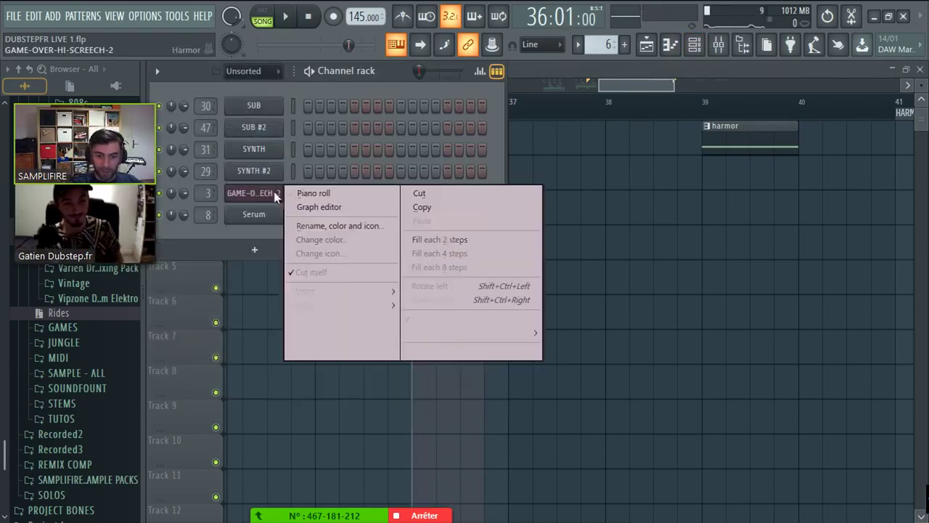
pyautogui.moveTo(333, 291)
pyautogui.click(680, 198)
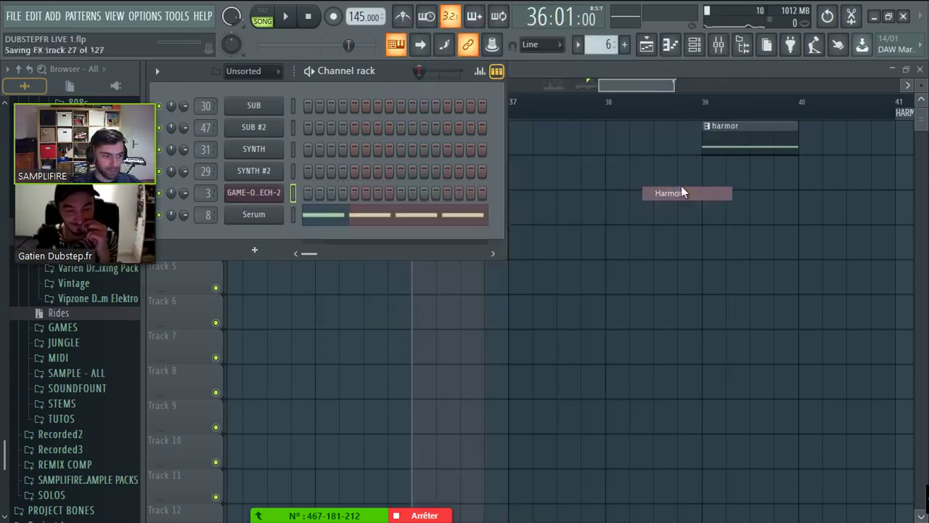
pyautogui.moveTo(608, 174); pyautogui.dragTo(579, 90)
pyautogui.click(155, 90)
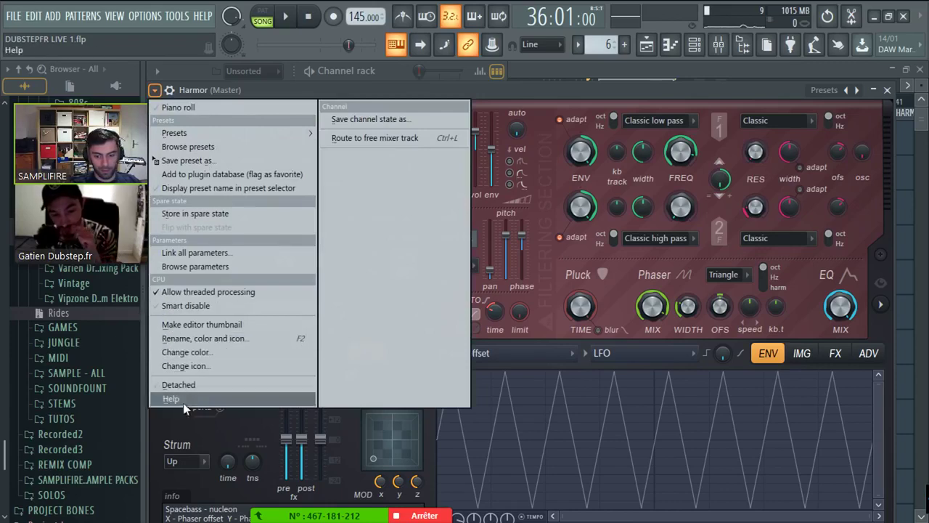
pyautogui.click(177, 385)
pyautogui.moveTo(338, 95); pyautogui.dragTo(590, 91)
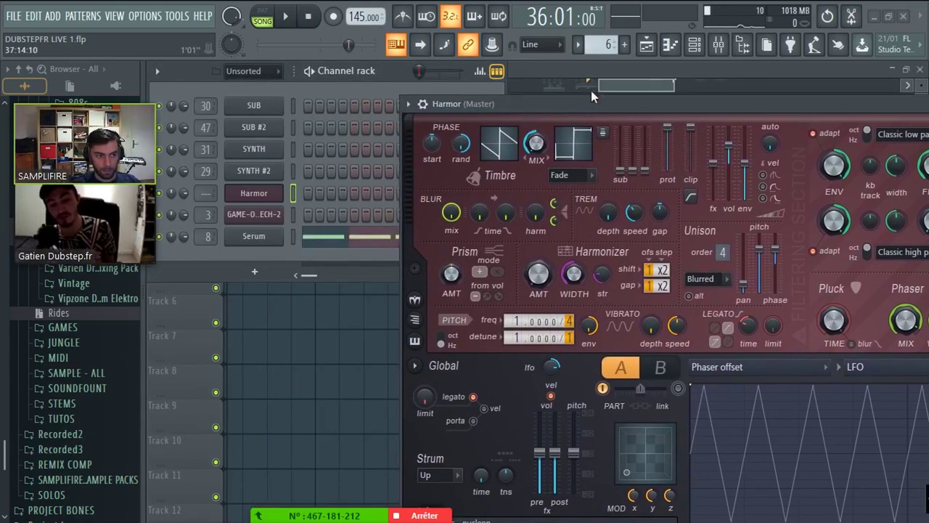
# - Roll up the Harmor window and select bar 32 step 5 through bar 33
pyautogui.press('F6')
pyautogui.click(422, 104)
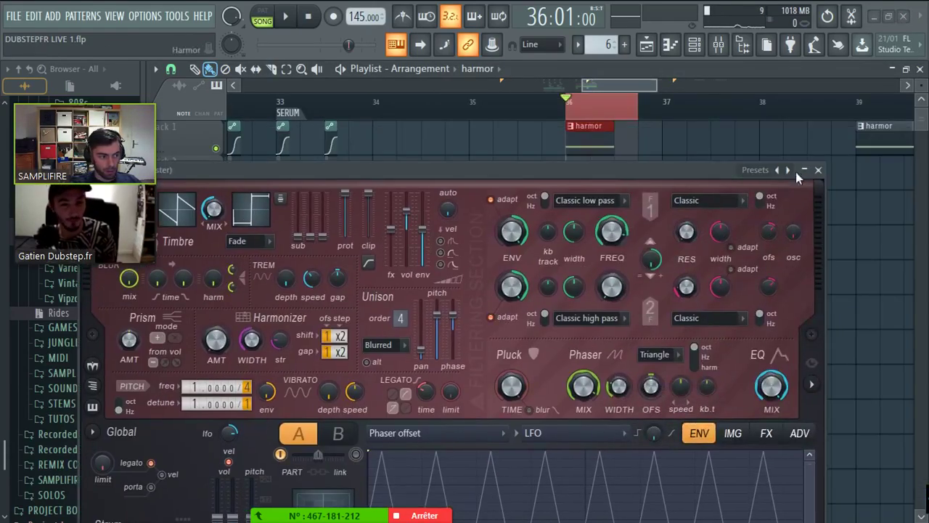
pyautogui.click(804, 170)
pyautogui.scroll(3, 566, 290)
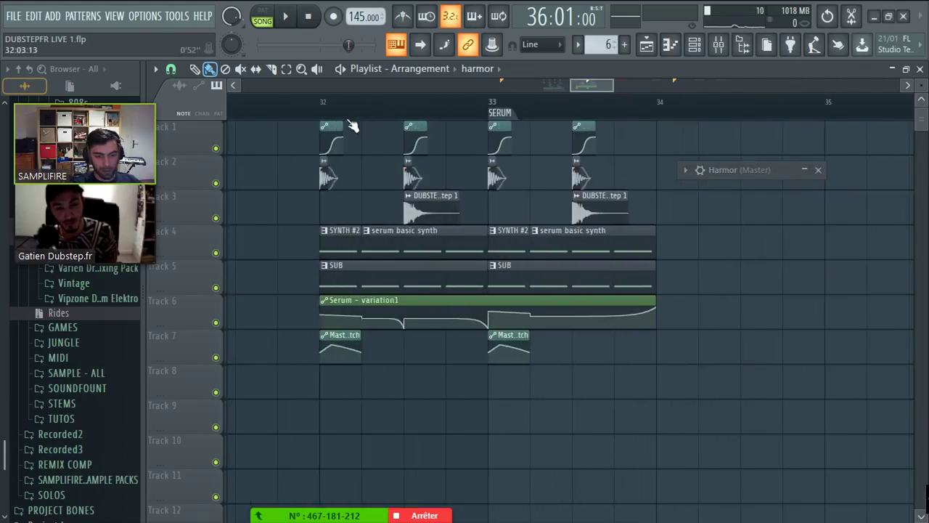
pyautogui.moveTo(361, 99); pyautogui.dragTo(490, 102)
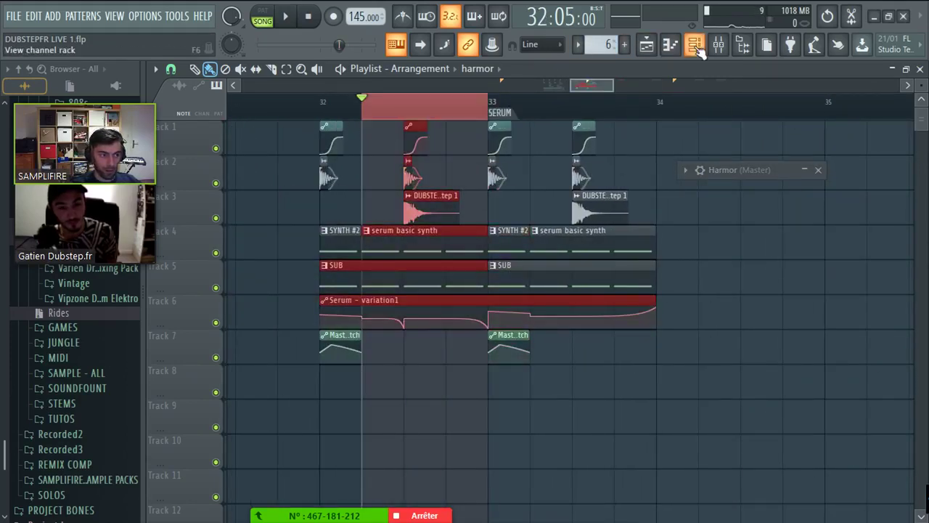
# - Open SYNTH #2's Serum, set the wrapper zoom to 90%, and detach the window
pyautogui.click(695, 45)
pyautogui.click(263, 171)
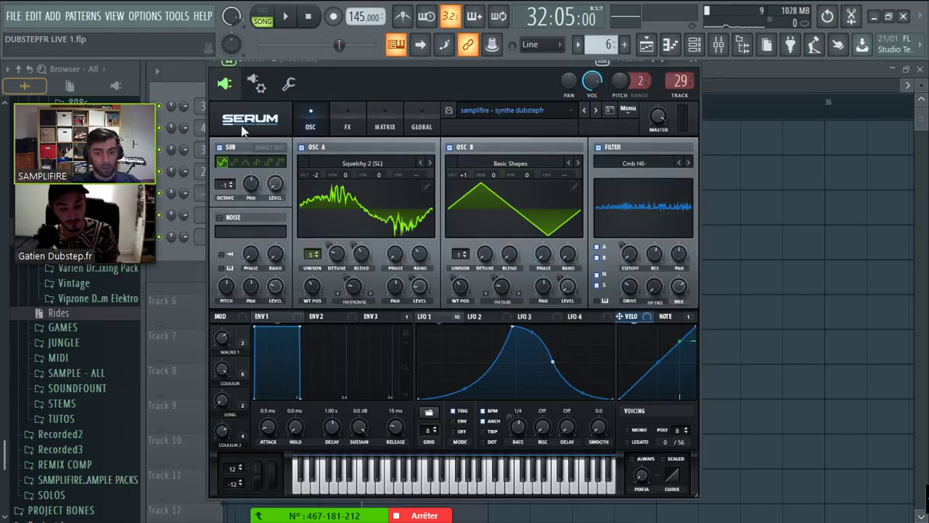
pyautogui.click(247, 100)
pyautogui.click(269, 198)
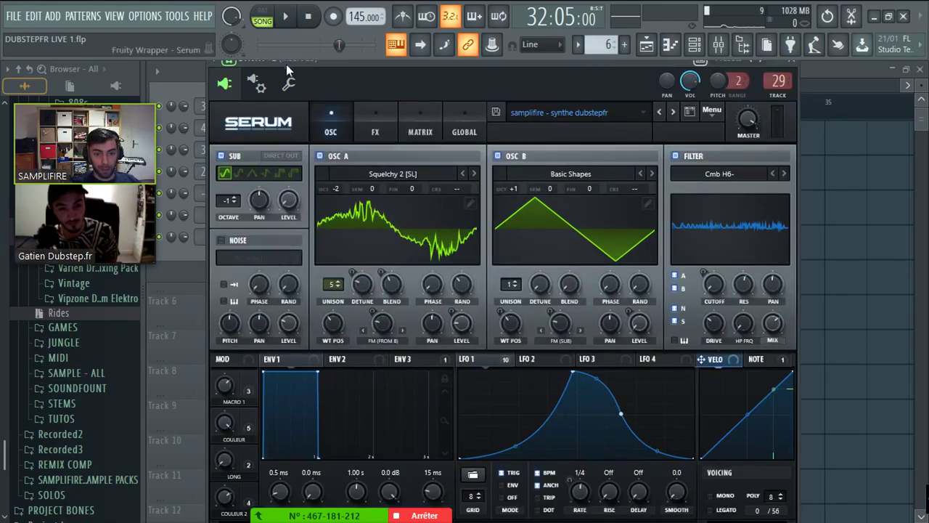
pyautogui.click(218, 66)
pyautogui.click(239, 347)
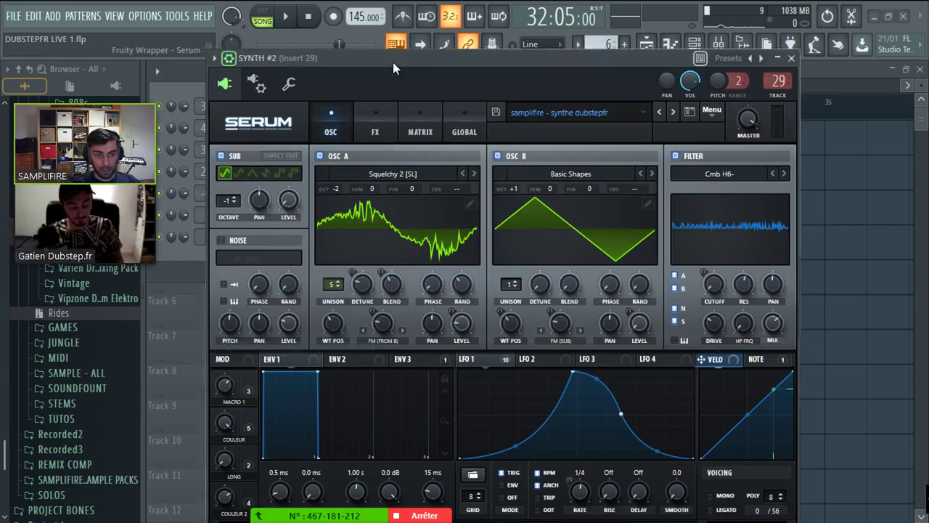
pyautogui.moveTo(393, 61); pyautogui.dragTo(356, 29)
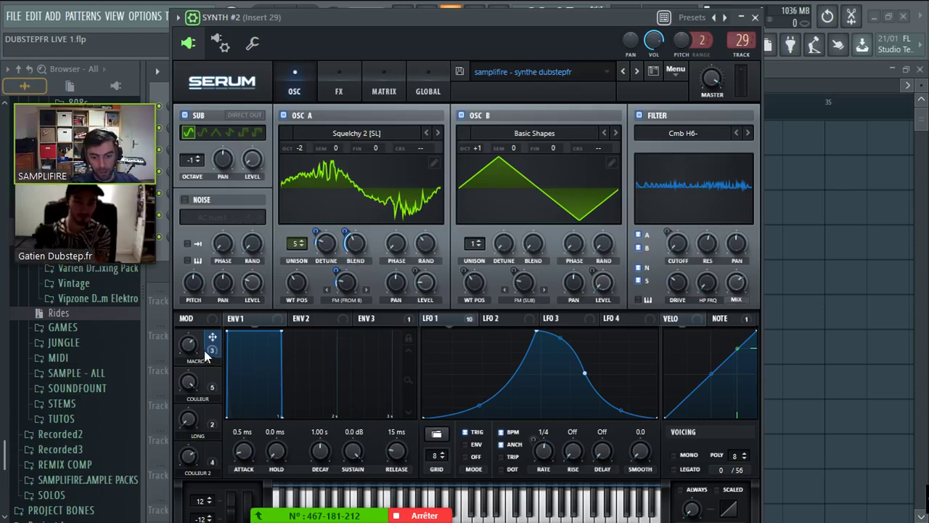
# - Keep OSC A's warp on FM (from B) and close Serum
pyautogui.click(332, 300)
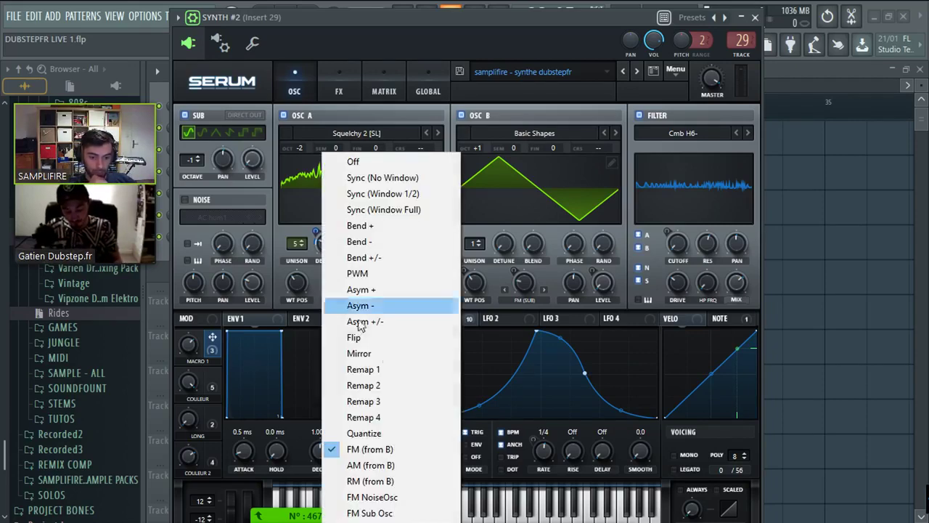
pyautogui.click(368, 21)
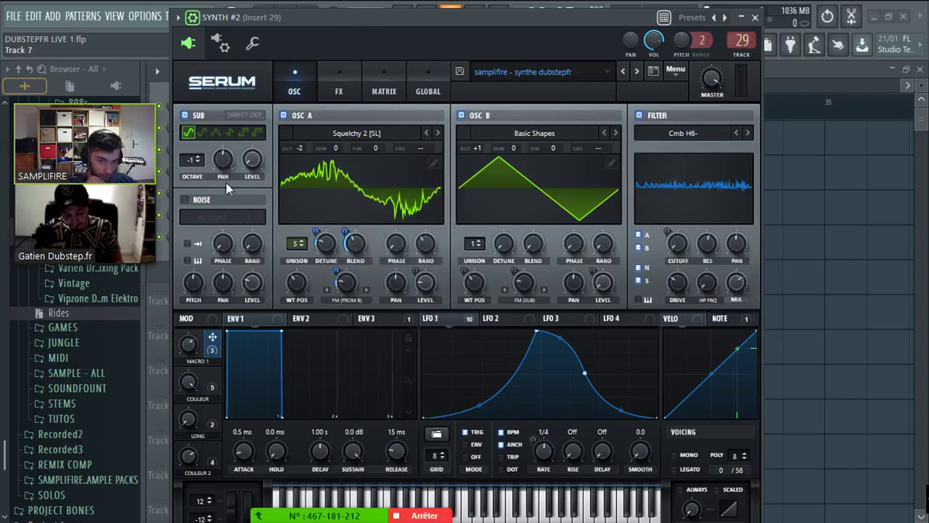
pyautogui.click(755, 17)
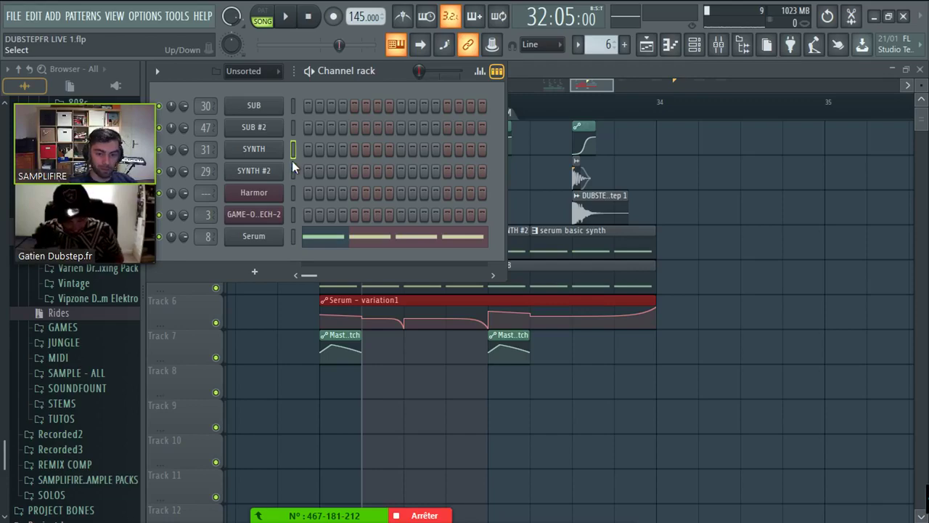
# - Lower the Serum channel's variation1 macro from 31% to 25%
pyautogui.click(263, 236)
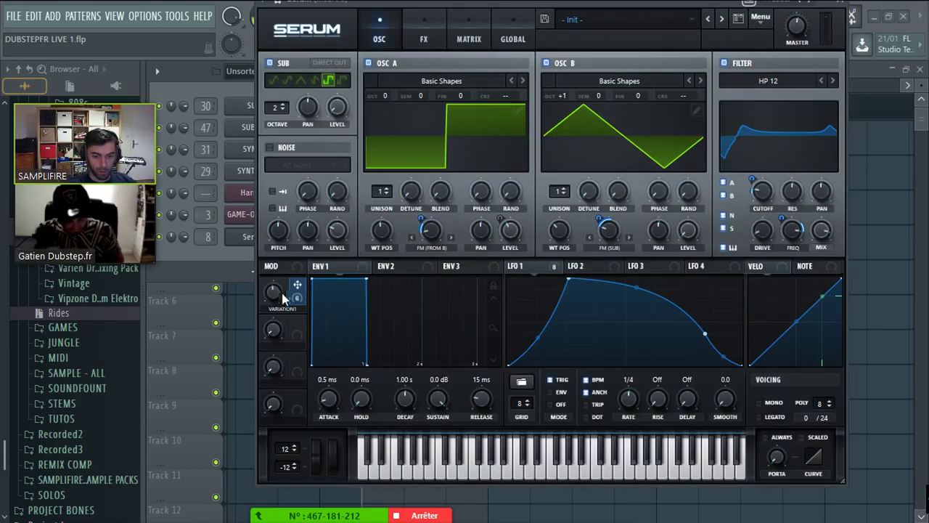
pyautogui.moveTo(338, 8); pyautogui.dragTo(375, 45)
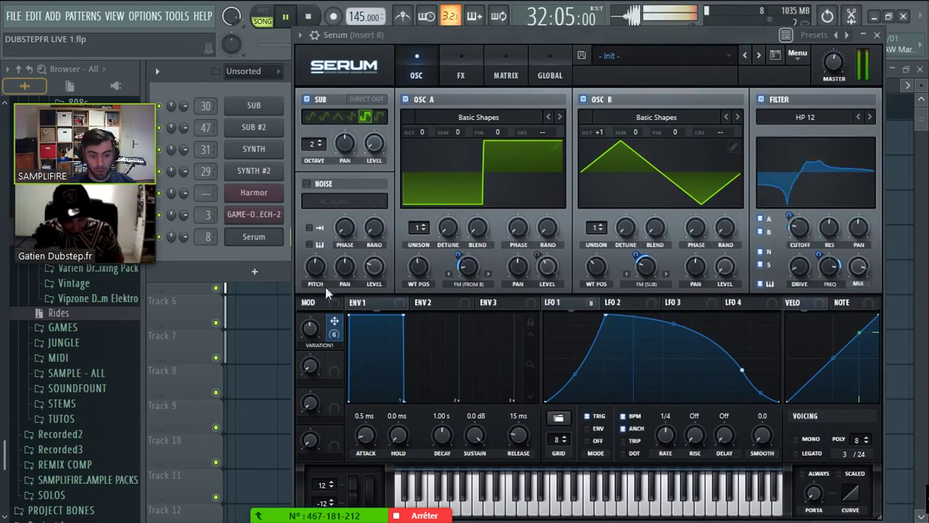
pyautogui.moveTo(310, 328); pyautogui.dragTo(308, 360)
pyautogui.press('F6')
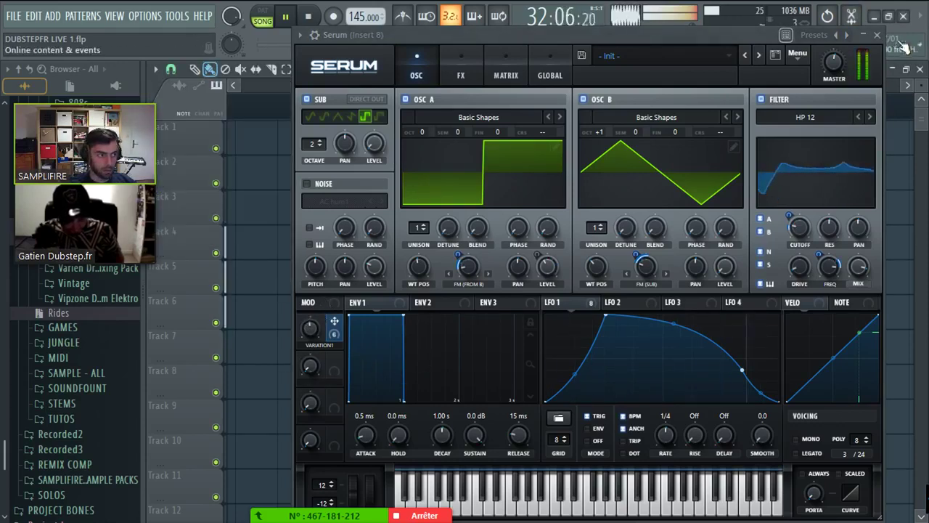
pyautogui.press('F5')
pyautogui.press('space')
# - Check Serum's FX section, close it, and move the song position to bar 32
pyautogui.click(694, 44)
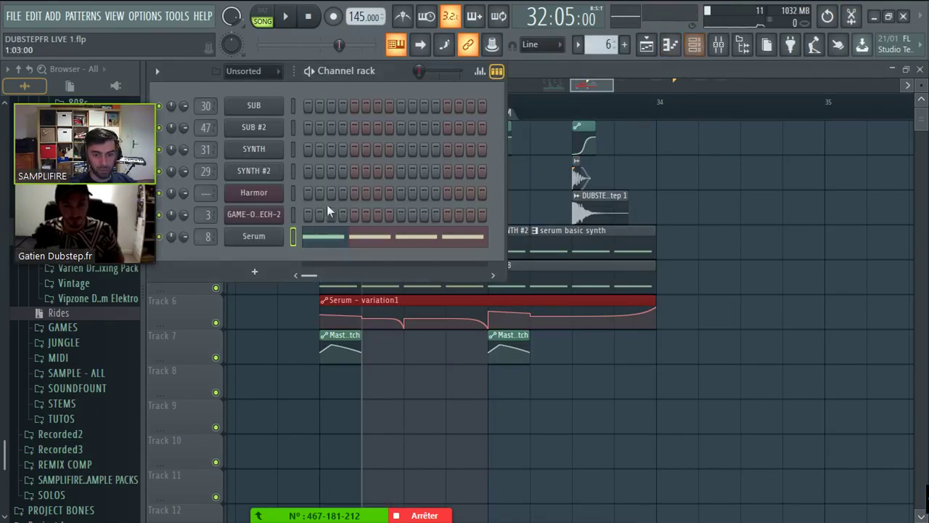
pyautogui.click(254, 237)
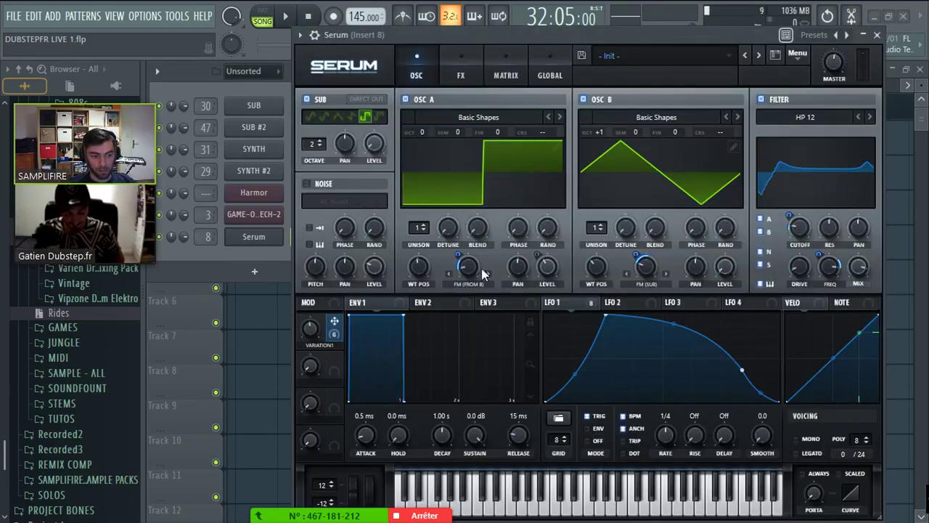
pyautogui.click(462, 75)
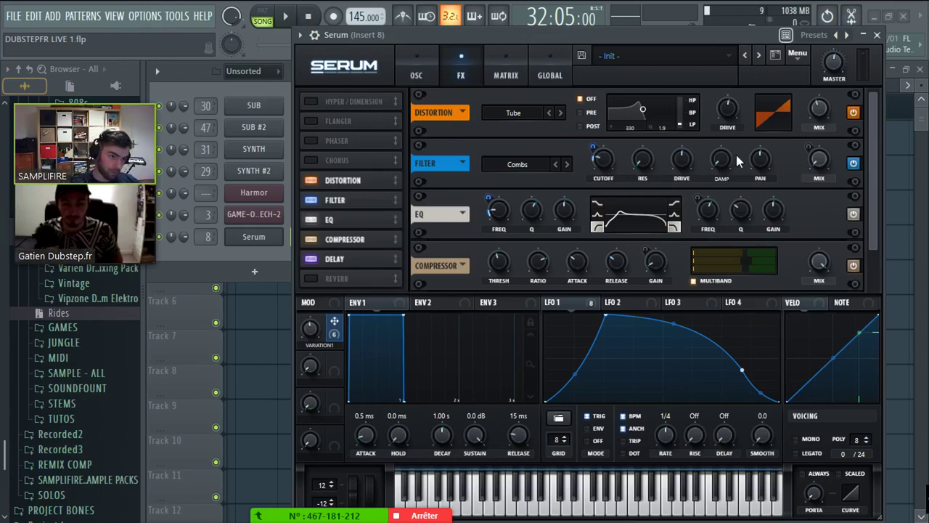
pyautogui.moveTo(874, 233); pyautogui.dragTo(868, 106)
pyautogui.click(877, 35)
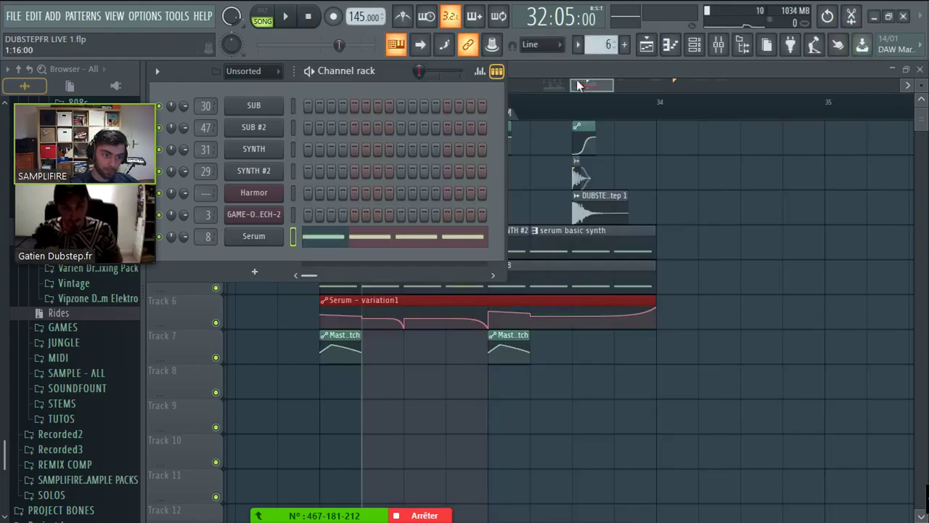
pyautogui.click(566, 211)
pyautogui.click(404, 103)
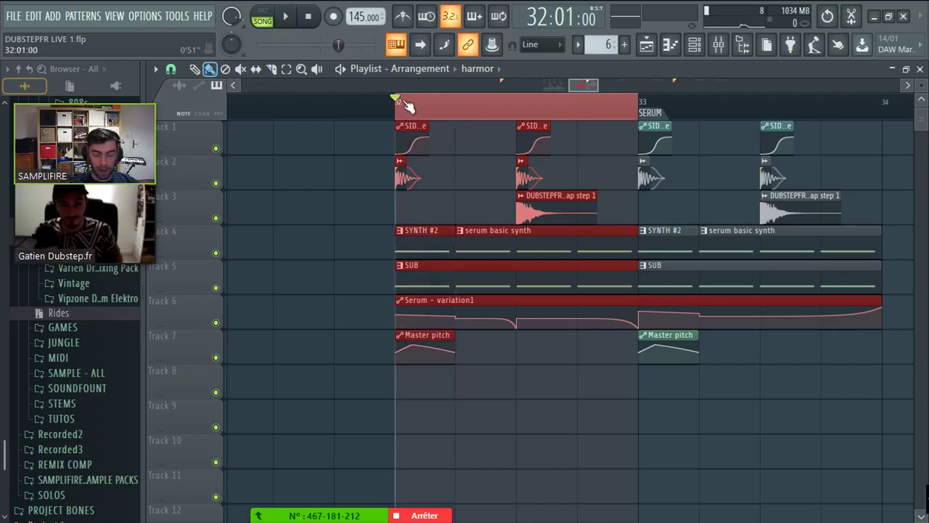
# - Select bars 33–34 and zoom the playlist out to show bars 23–54
pyautogui.click(398, 95)
pyautogui.scroll(-2, 348, 102)
pyautogui.moveTo(344, 102); pyautogui.dragTo(521, 98)
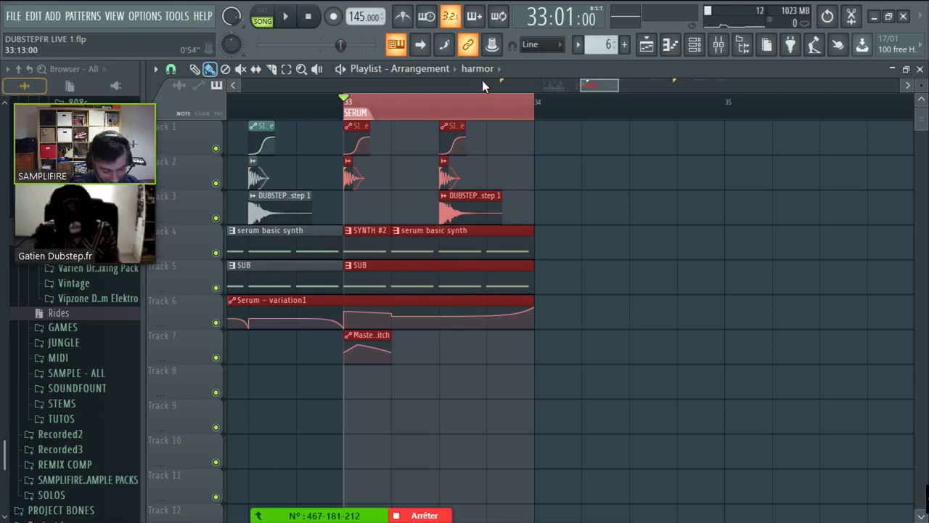
pyautogui.scroll(-6, 482, 80)
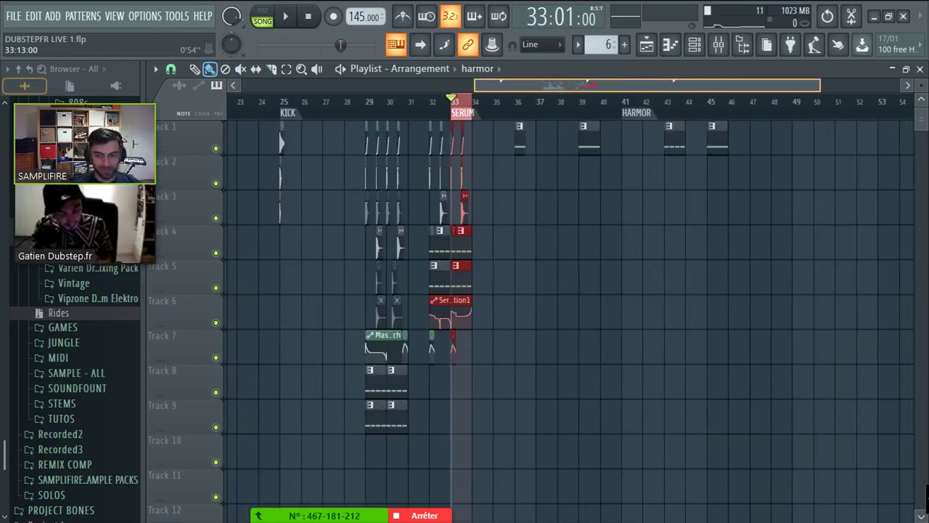
pyautogui.click(742, 45)
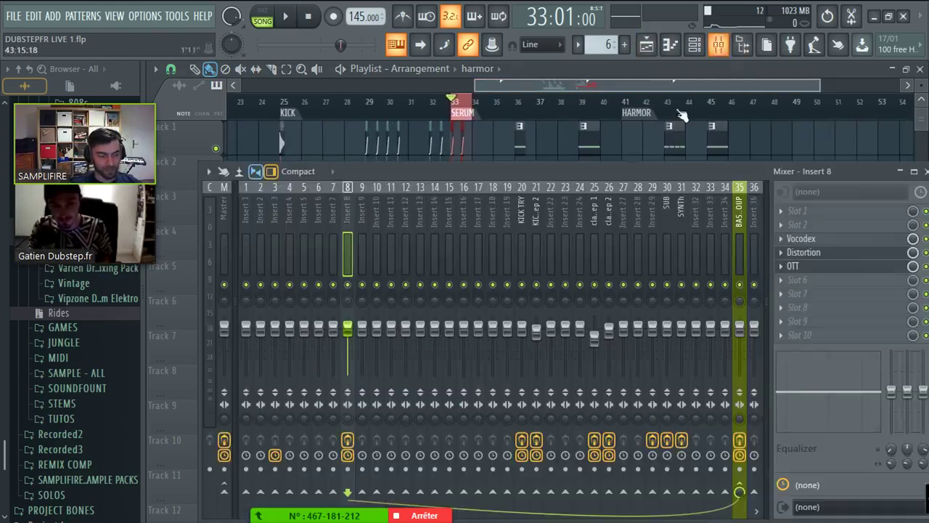
pyautogui.click(220, 218)
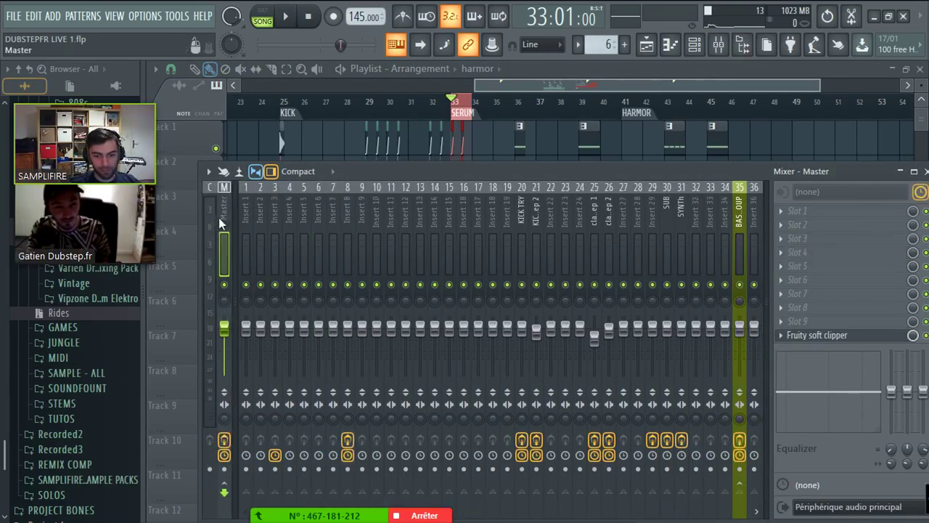
pyautogui.moveTo(197, 161); pyautogui.dragTo(219, 209)
pyautogui.moveTo(405, 213); pyautogui.dragTo(350, 110)
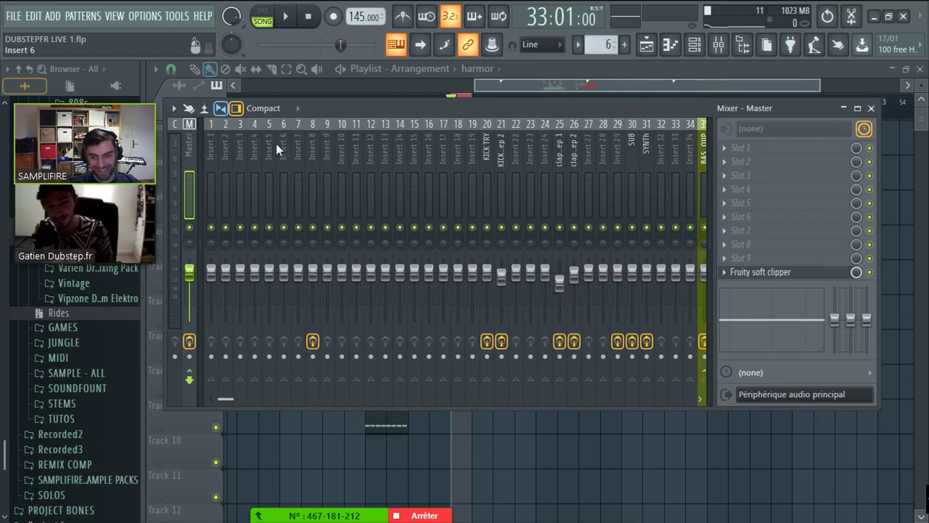
pyautogui.click(769, 272)
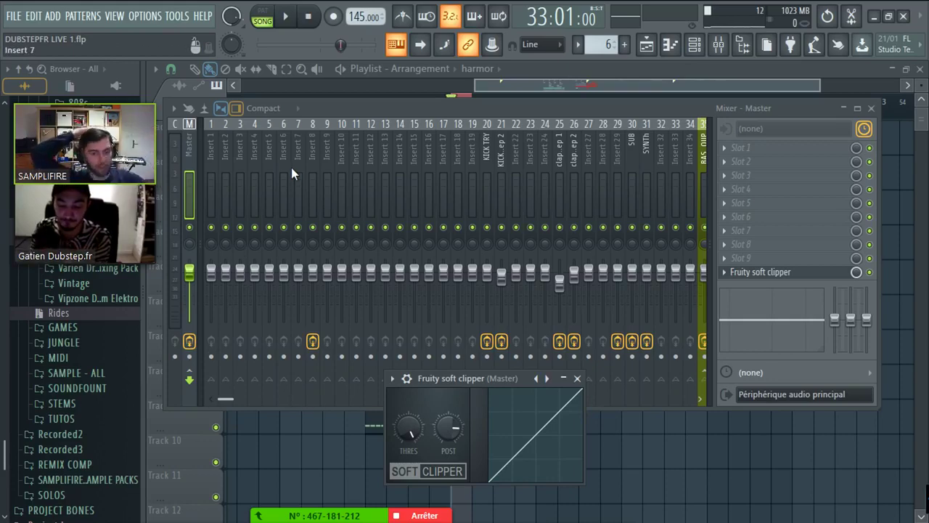
pyautogui.click(610, 85)
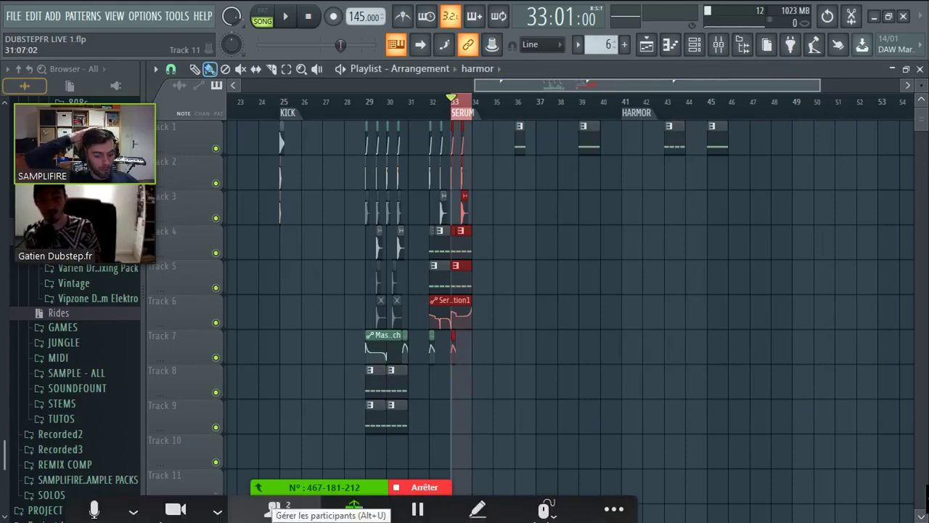
# - In OBS, set desktop audio to -13.7 dB and incoming capture near -6.8 dB
pyautogui.hotkey('alt', 'Tab')
pyautogui.hotkey('alt', 'Tab')
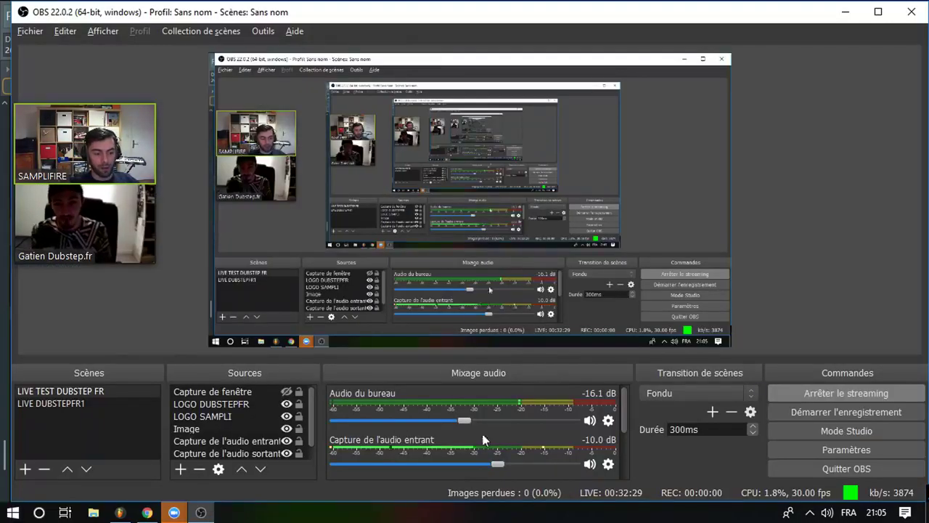
pyautogui.moveTo(494, 463); pyautogui.dragTo(506, 463)
pyautogui.moveTo(465, 425); pyautogui.dragTo(474, 422)
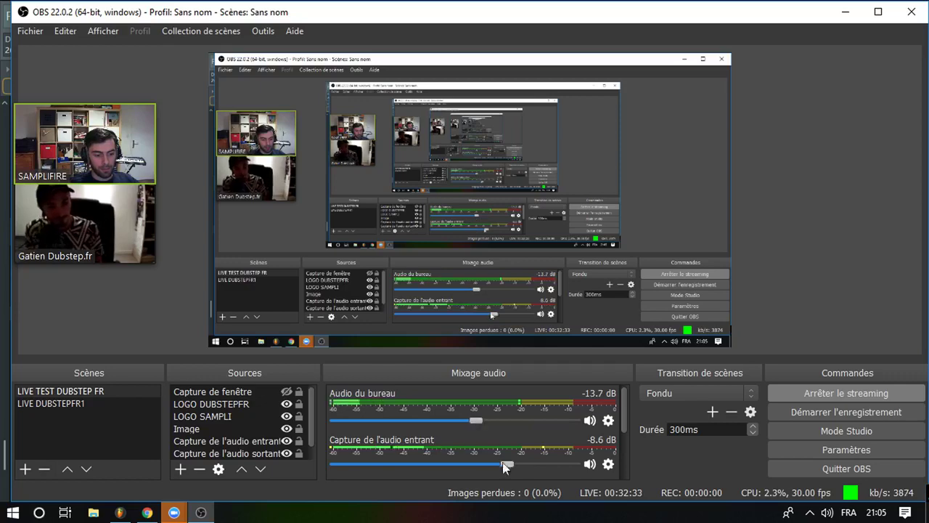
pyautogui.moveTo(506, 466); pyautogui.dragTo(512, 466)
pyautogui.hotkey('alt', 'Tab')
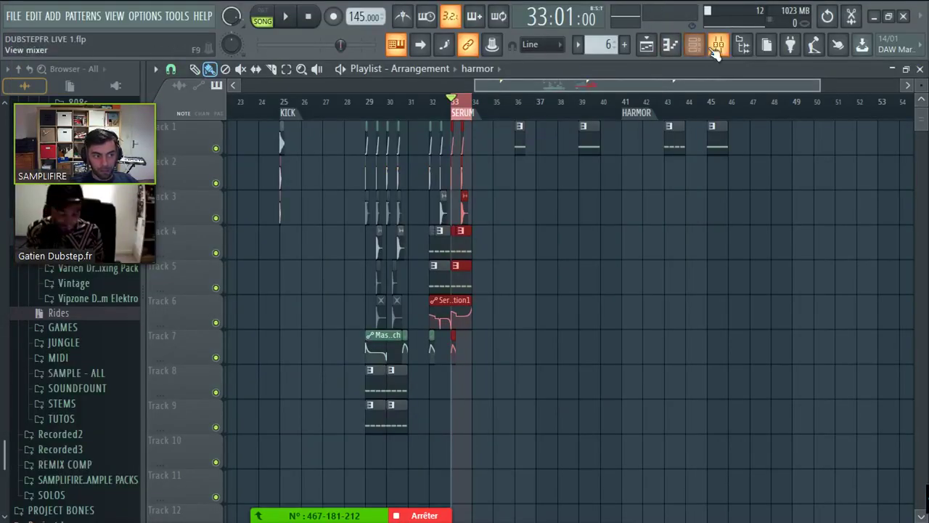
pyautogui.click(718, 45)
pyautogui.hotkey('alt', 'Tab')
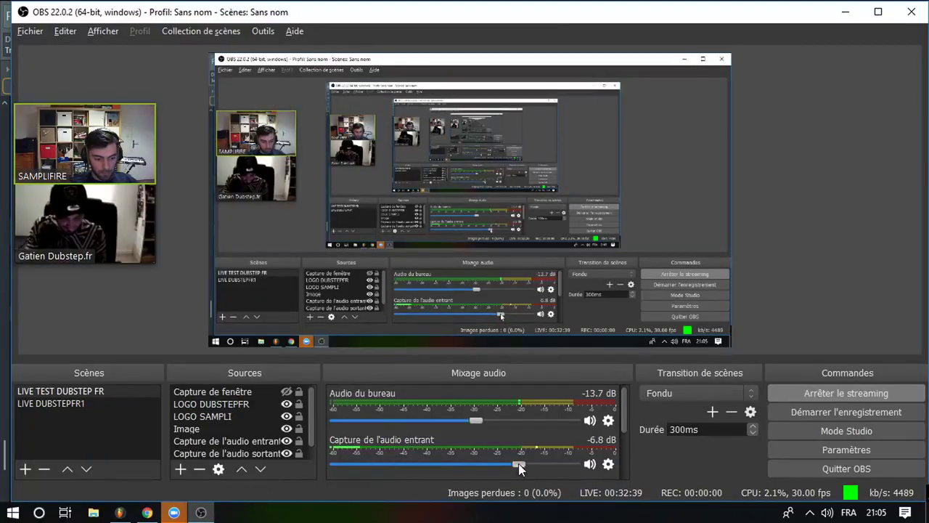
pyautogui.click(484, 420)
pyautogui.hotkey('alt', 'Tab')
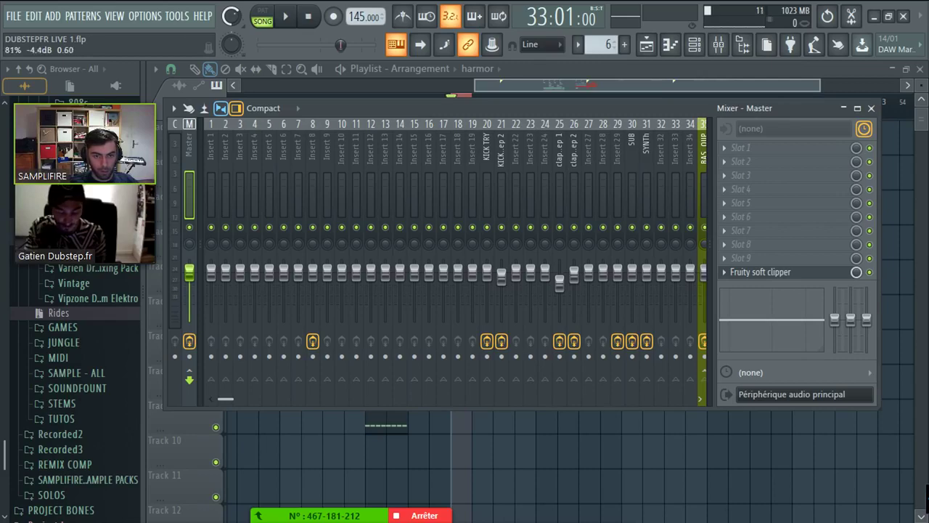
# - Loop bars 36 to 37 and play them
pyautogui.click(447, 81)
pyautogui.scroll(5, 591, 101)
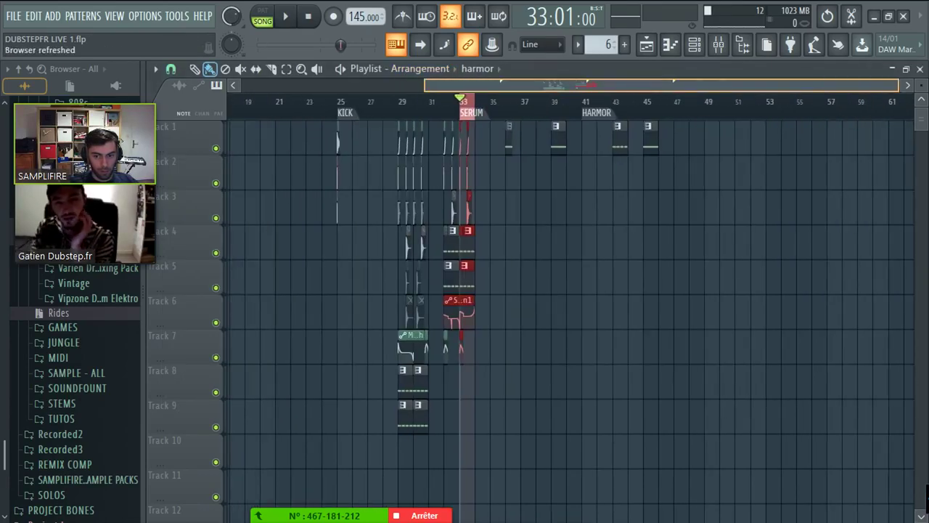
pyautogui.scroll(-2, 443, 80)
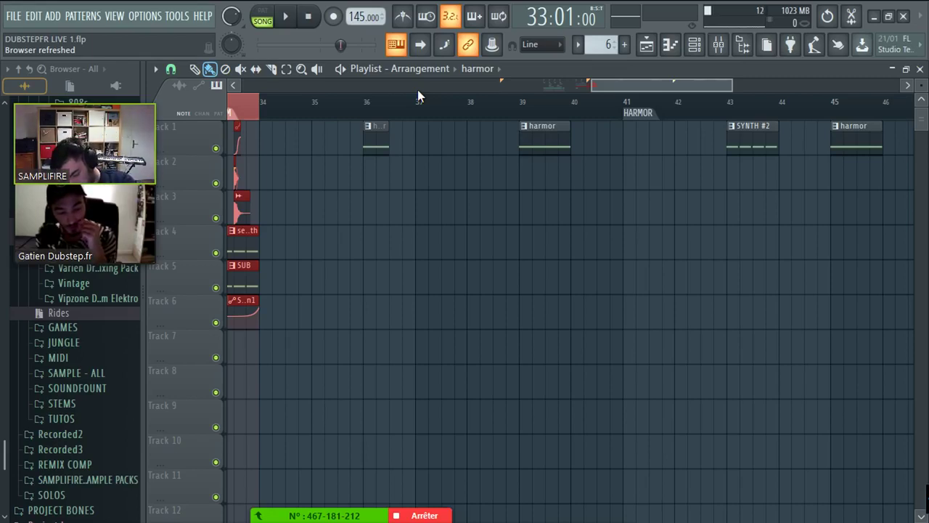
pyautogui.scroll(3, 494, 169)
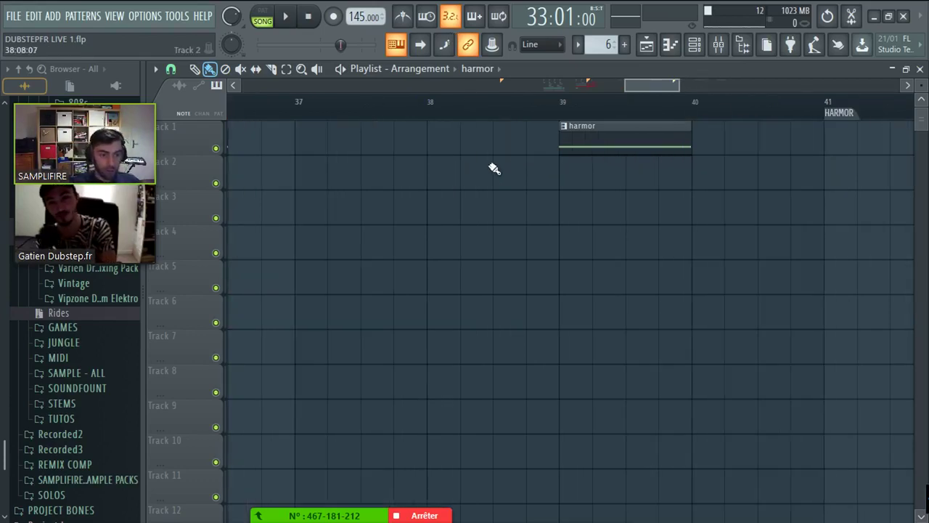
pyautogui.click(573, 100)
pyautogui.scroll(-3, 573, 98)
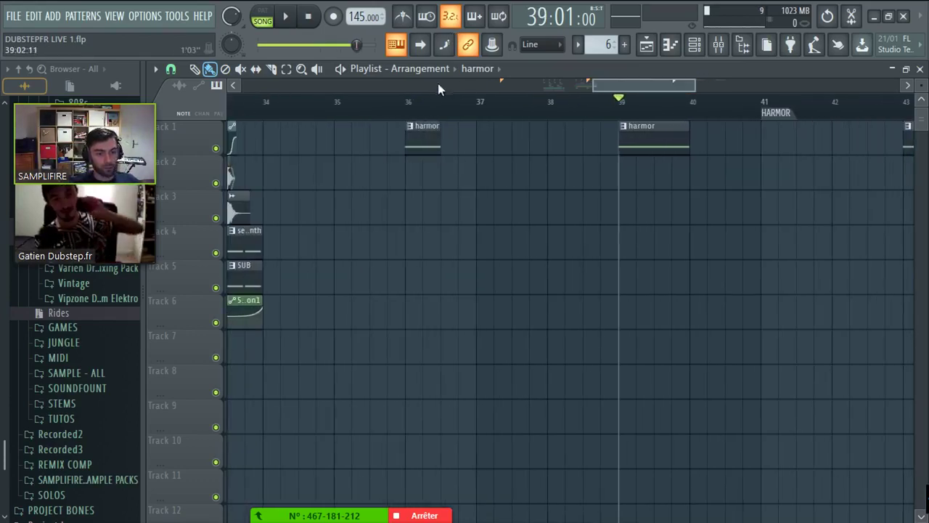
pyautogui.click(408, 102)
pyautogui.moveTo(410, 103); pyautogui.dragTo(479, 101)
pyautogui.scroll(2, 573, 102)
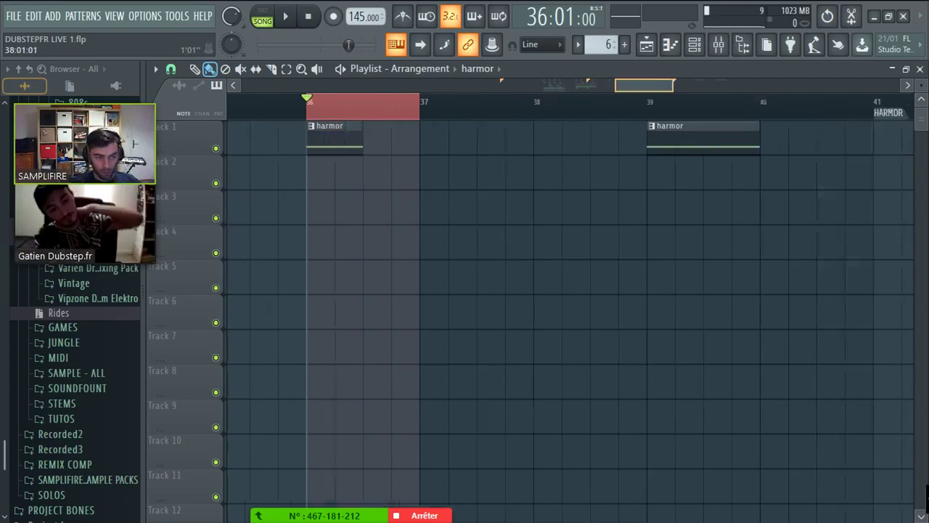
pyautogui.press('space')
pyautogui.press('space')
# - Place a harmor clip at bar 37 on Track 1 and make it unique as harmor #2
pyautogui.click(527, 145)
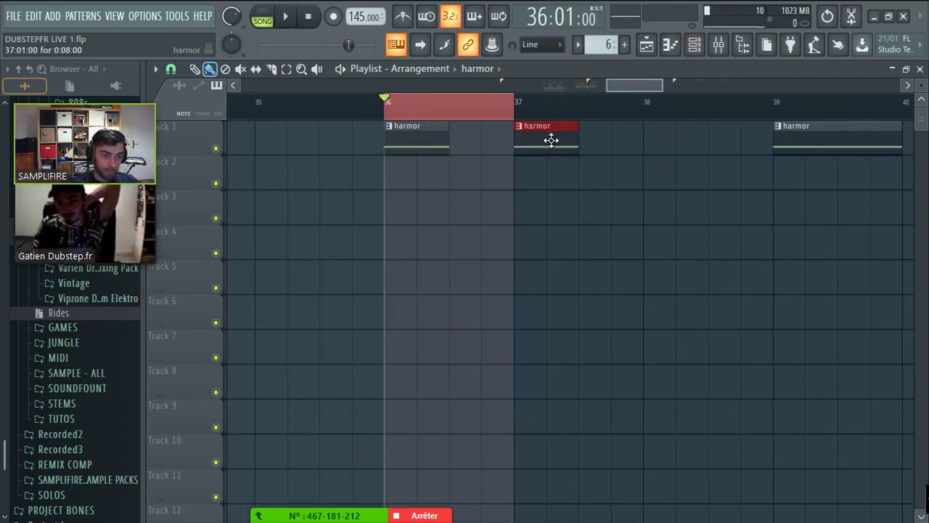
pyautogui.rightClick(517, 131)
pyautogui.click(541, 222)
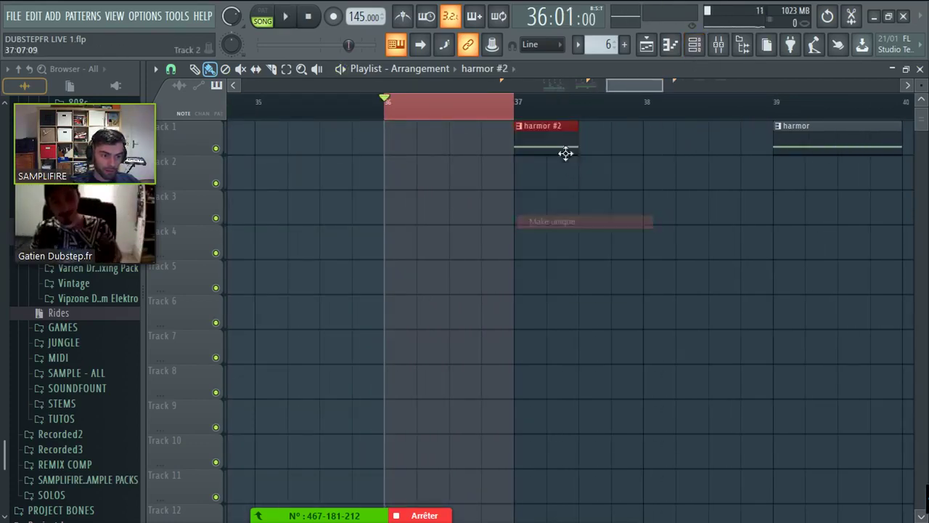
pyautogui.moveTo(564, 150); pyautogui.dragTo(419, 149)
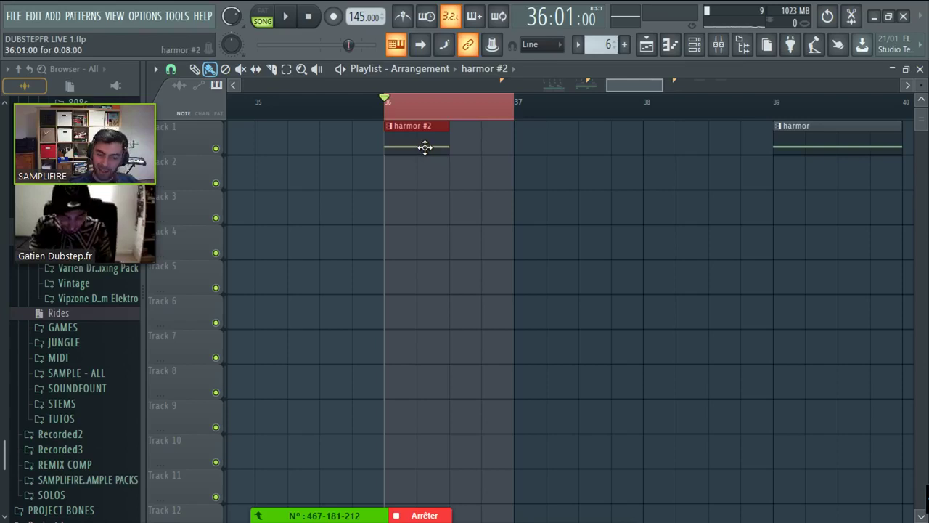
# - Inspect the notes of harmor #2, the screech and Harmor channels, then play the arrangement
pyautogui.doubleClick(427, 149)
pyautogui.rightClick(277, 215)
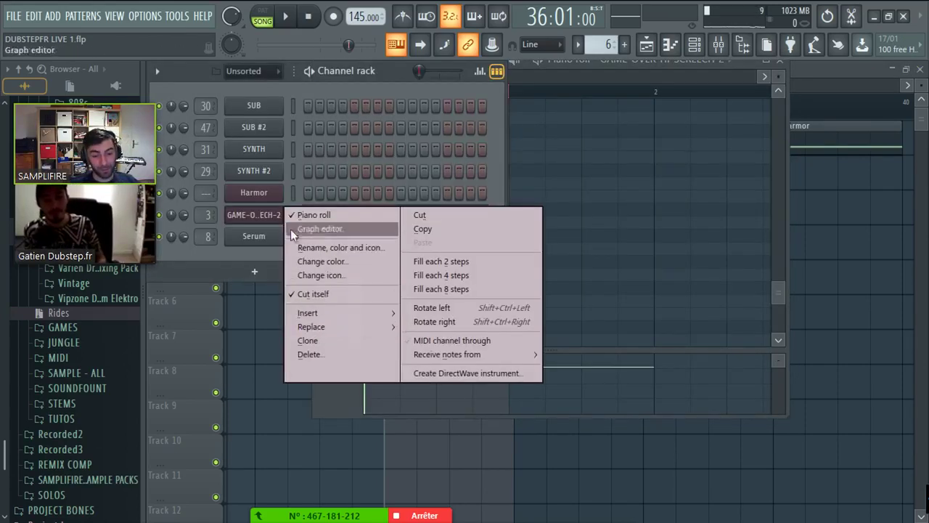
pyautogui.click(315, 215)
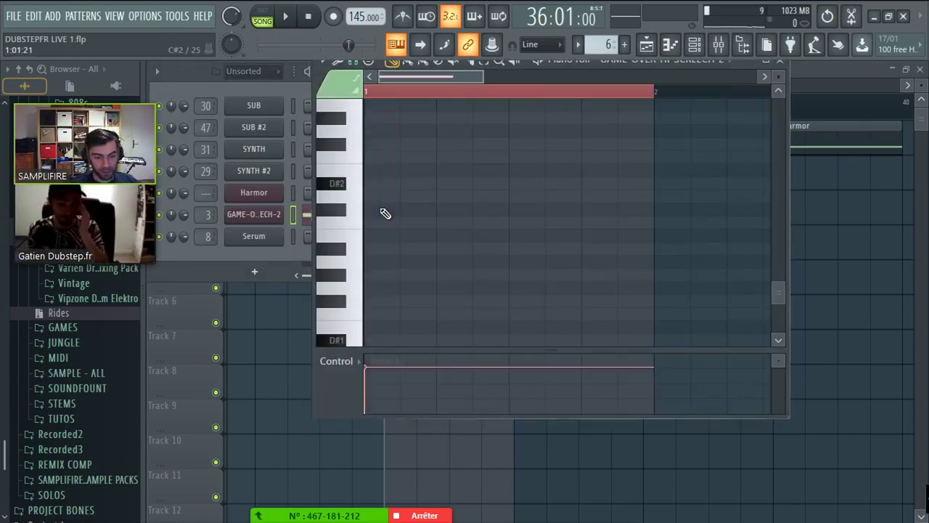
pyautogui.rightClick(273, 193)
pyautogui.click(318, 193)
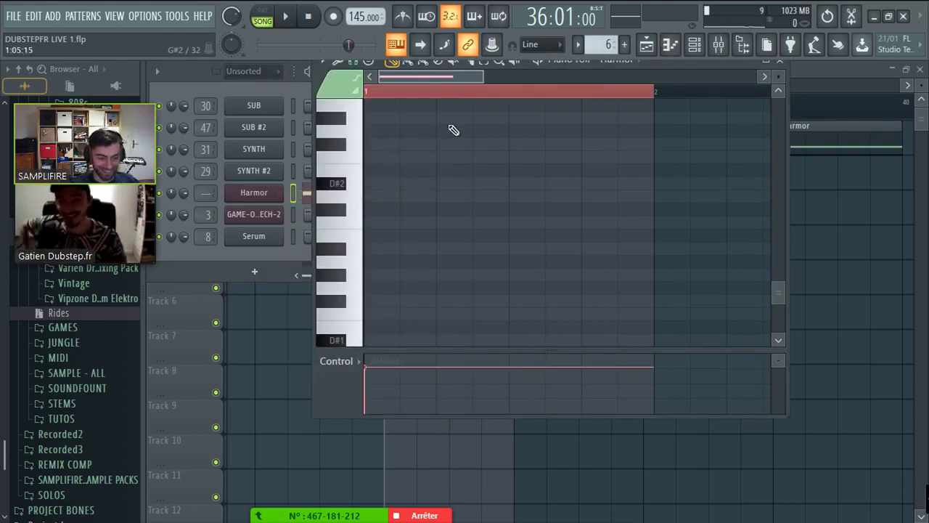
pyautogui.press('F5')
pyautogui.scroll(2, 418, 169)
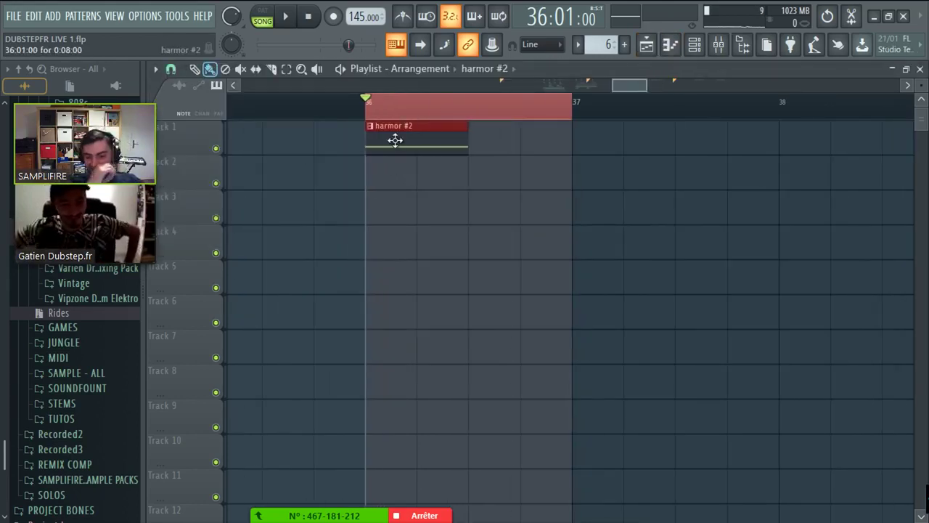
pyautogui.press('space')
pyautogui.press('space')
# - Expand Harmor's full interface over the playlist and show its preset list
pyautogui.click(694, 44)
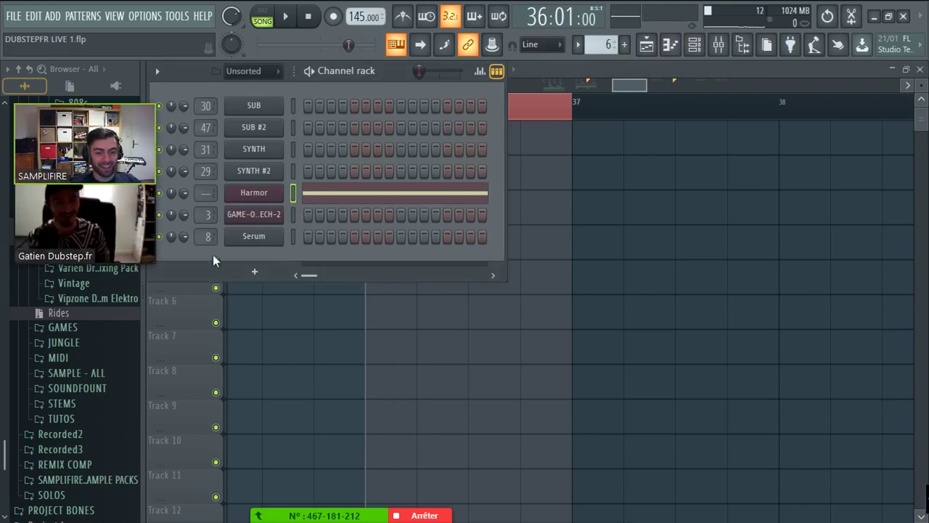
pyautogui.click(269, 193)
pyautogui.doubleClick(782, 171)
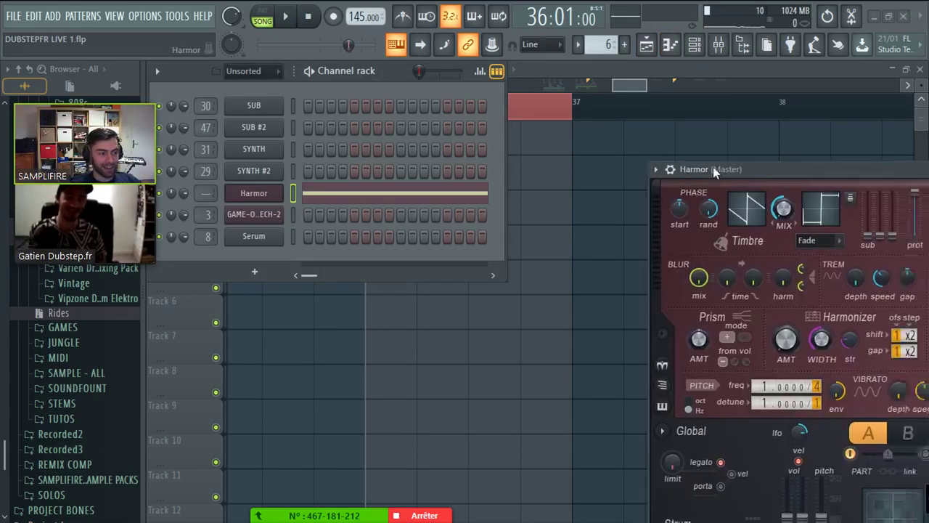
pyautogui.moveTo(712, 166); pyautogui.dragTo(276, 54)
pyautogui.click(194, 55)
# - Load Harmor's Default preset and turn the Pluck TIME knob down to 6%
pyautogui.moveTo(214, 98)
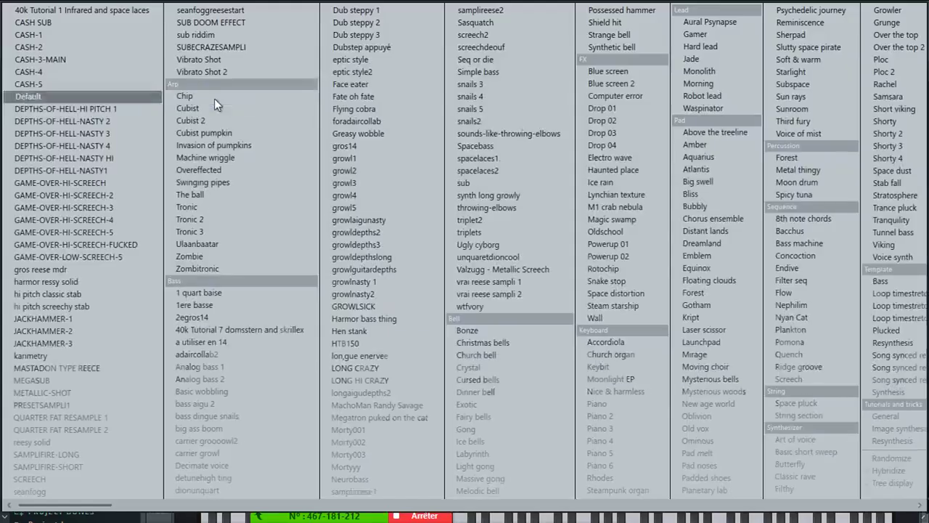
pyautogui.click(44, 96)
pyautogui.moveTo(335, 63); pyautogui.dragTo(271, 34)
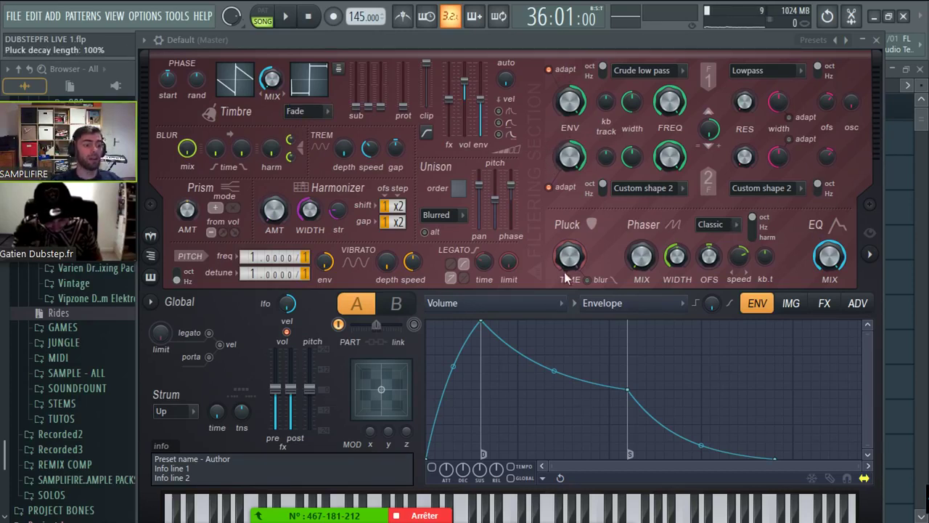
pyautogui.moveTo(565, 279); pyautogui.dragTo(565, 356)
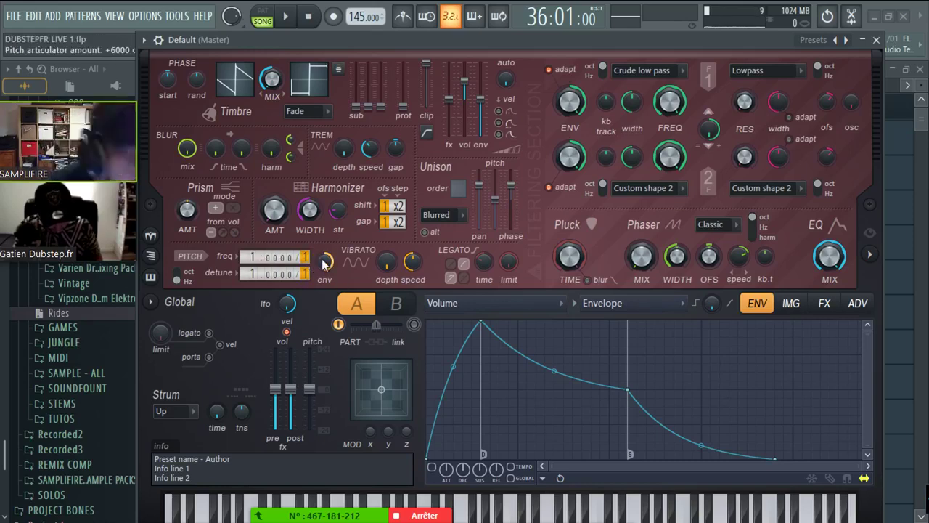
# - Resize the Harmor #2 clip in the playlist and place a copy right after it
pyautogui.click(876, 40)
pyautogui.scroll(2, 498, 145)
pyautogui.moveTo(437, 143); pyautogui.dragTo(574, 146)
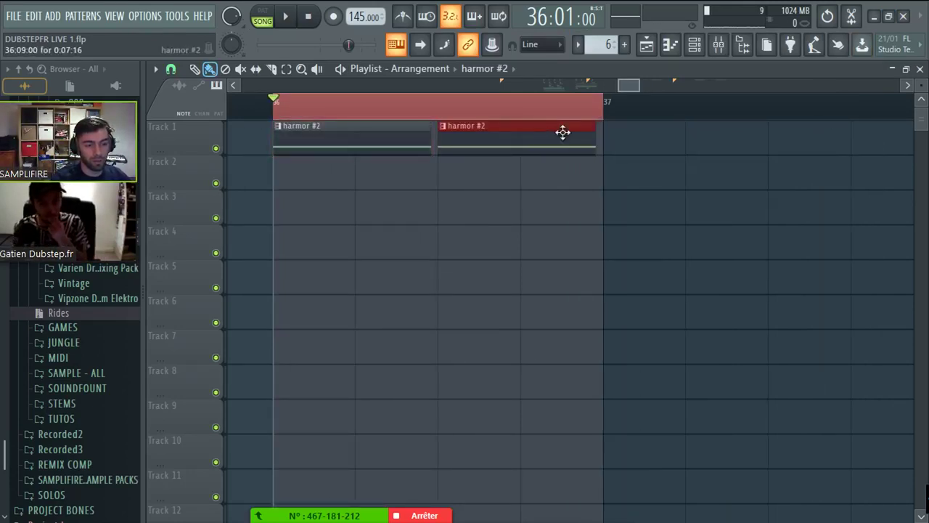
pyautogui.rightClick(560, 132)
pyautogui.moveTo(603, 107); pyautogui.dragTo(533, 107)
pyautogui.scroll(-2, 538, 95)
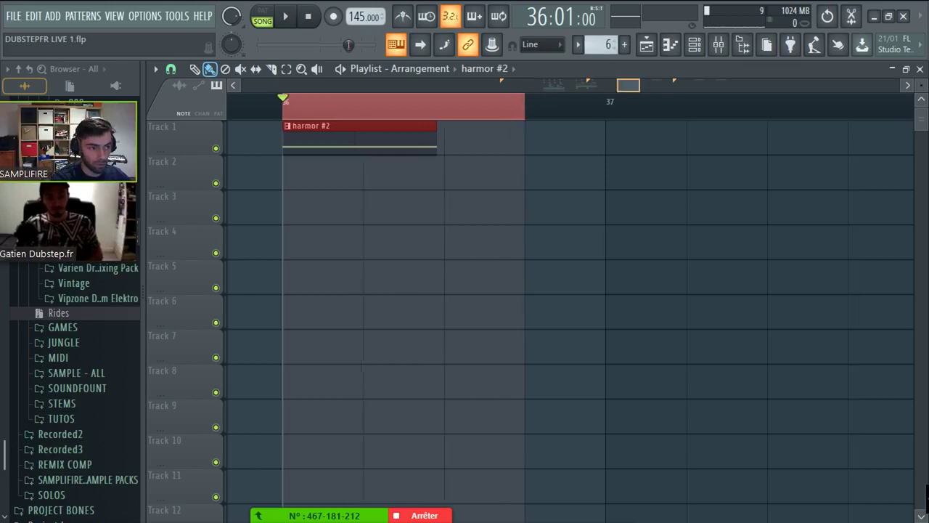
# - Bring up the Harmor synth from its channel and audition the song
pyautogui.click(694, 44)
pyautogui.click(244, 193)
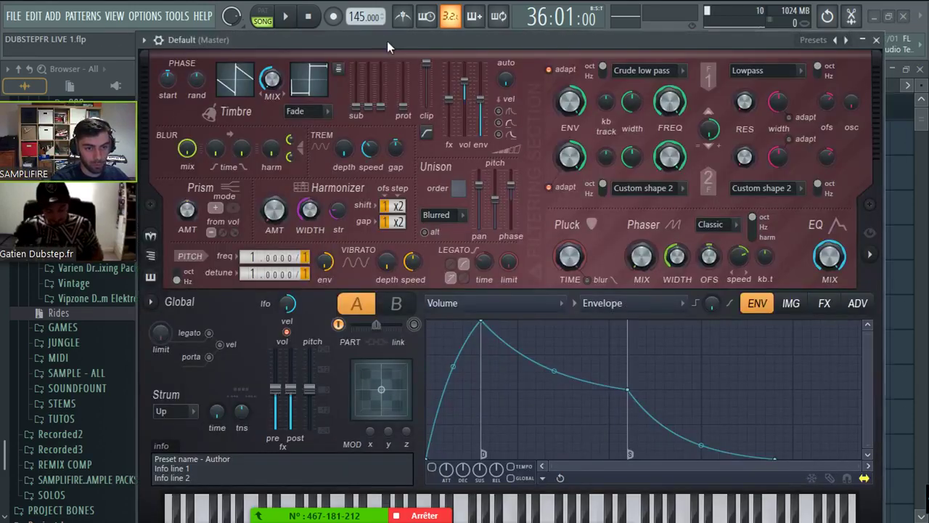
pyautogui.moveTo(390, 41); pyautogui.dragTo(365, 41)
pyautogui.press('space')
pyautogui.press('space')
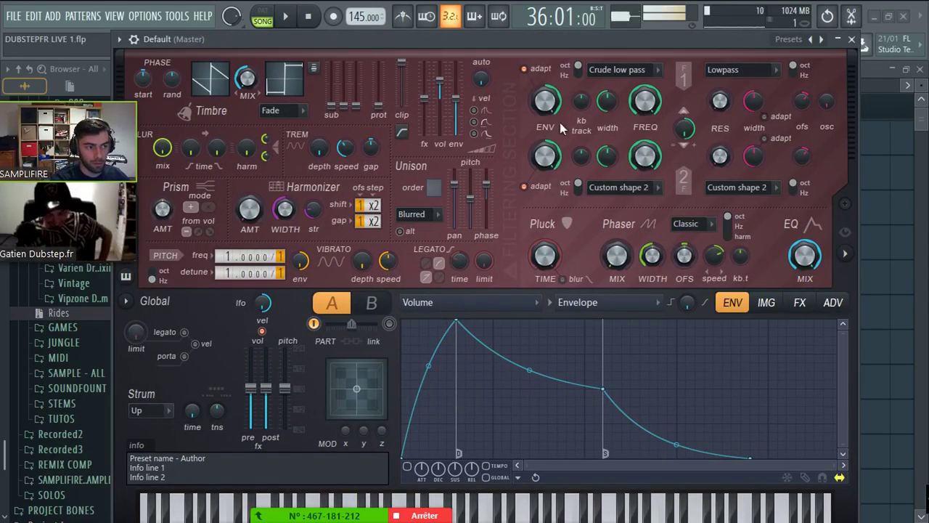
pyautogui.click(849, 44)
# - Draw a long E2 note across the first bar of the Harmor pattern and audition it
pyautogui.doubleClick(394, 146)
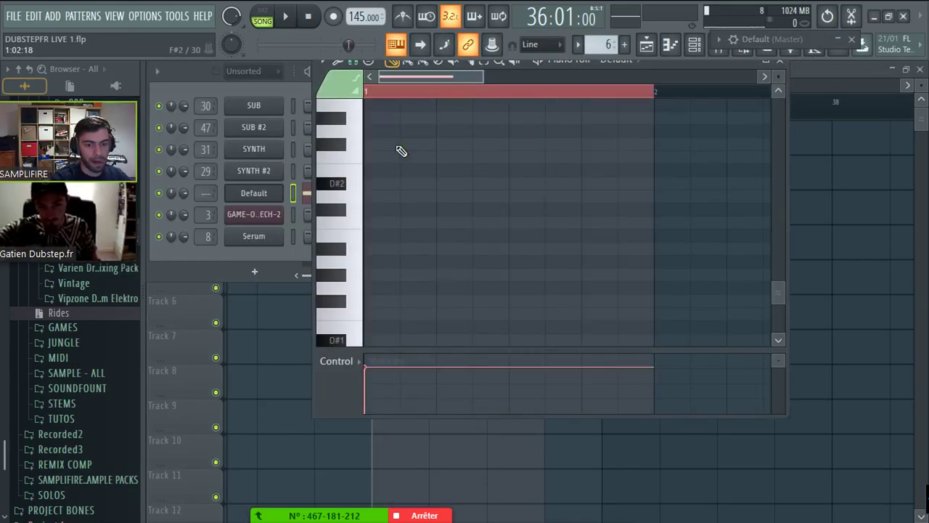
pyautogui.click(401, 151)
pyautogui.press('space')
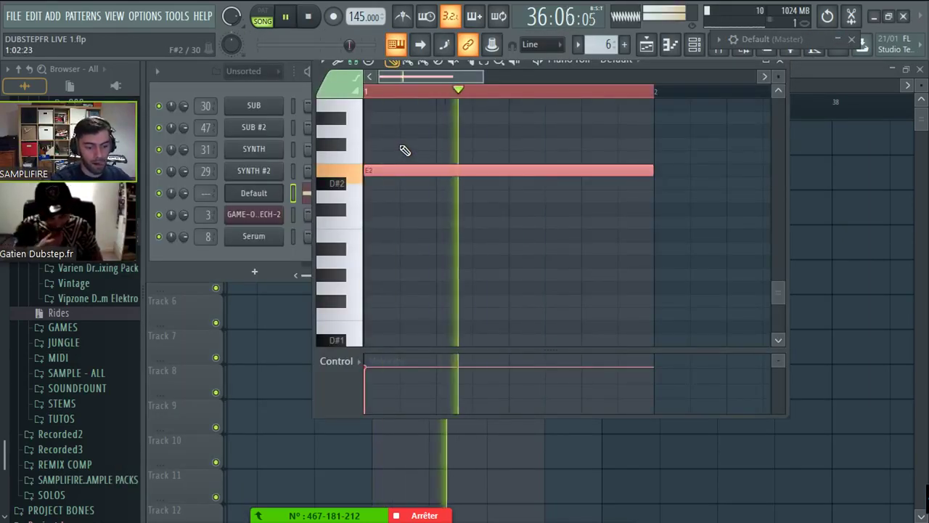
pyautogui.press('space')
pyautogui.press('F5')
pyautogui.press('space')
pyautogui.press('space')
# - Reopen the Harmor synth window from the channel rack, centred and expanded
pyautogui.press('F6')
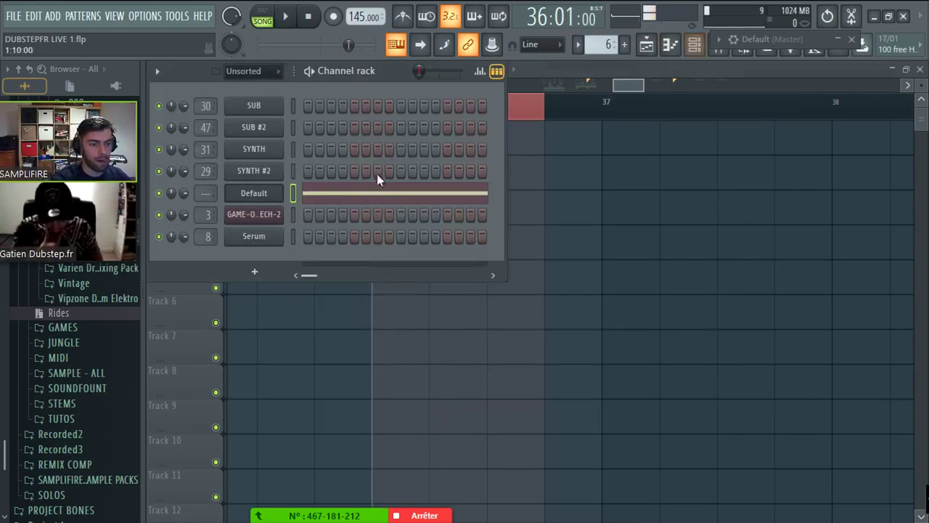
pyautogui.press('F9')
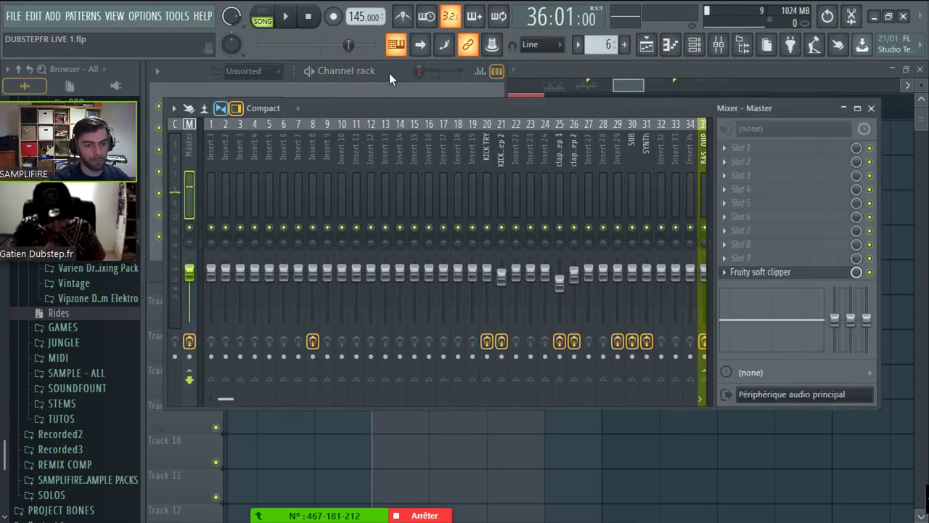
pyautogui.click(389, 72)
pyautogui.click(254, 193)
pyautogui.click(254, 214)
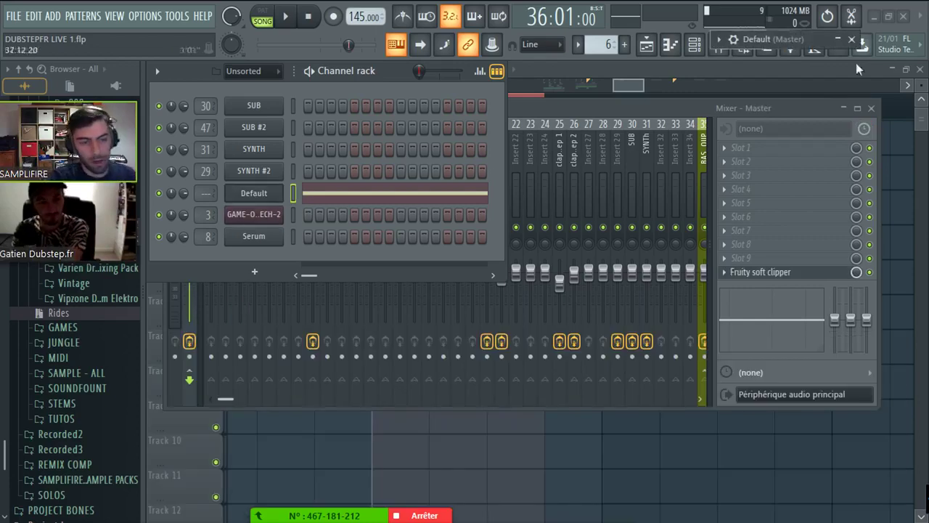
pyautogui.moveTo(805, 36); pyautogui.dragTo(251, 16)
pyautogui.doubleClick(435, 35)
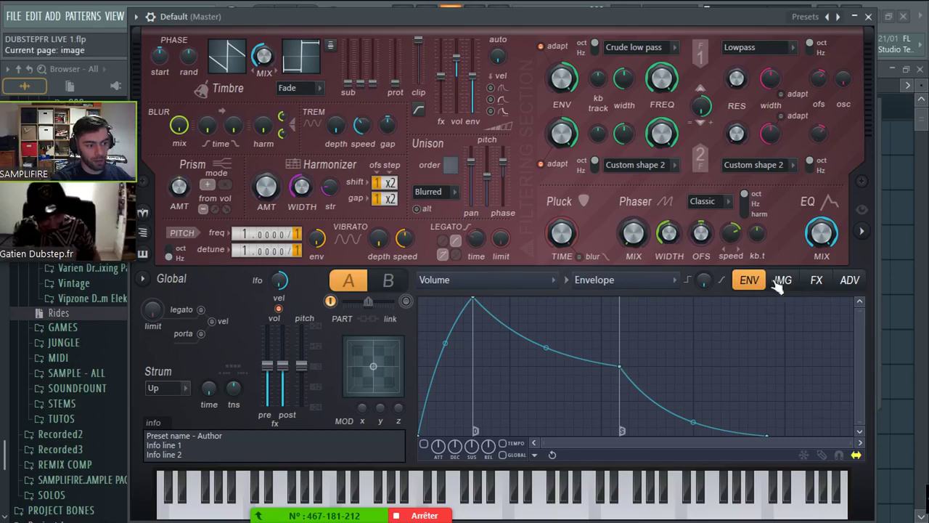
# - Set Harmor's compression type to Burning and distortion type to Log
pyautogui.click(849, 279)
pyautogui.click(815, 279)
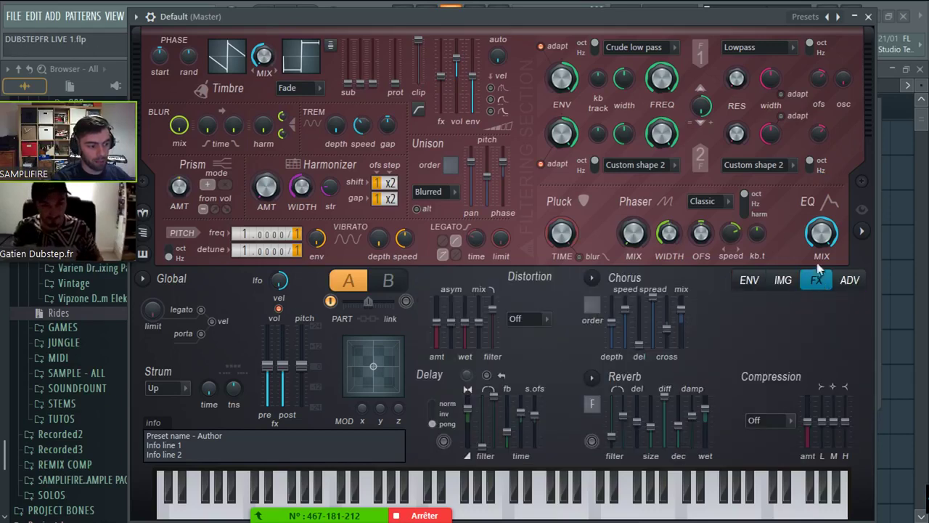
pyautogui.click(778, 421)
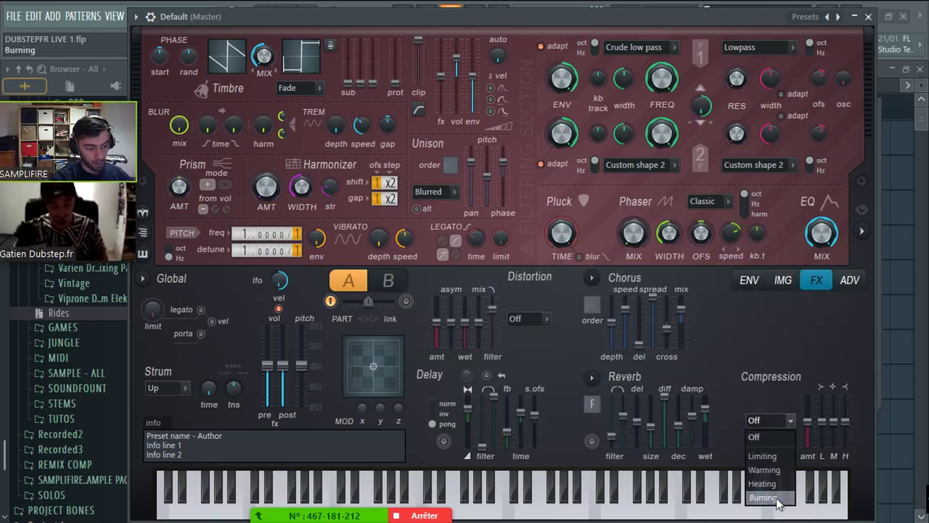
pyautogui.click(764, 497)
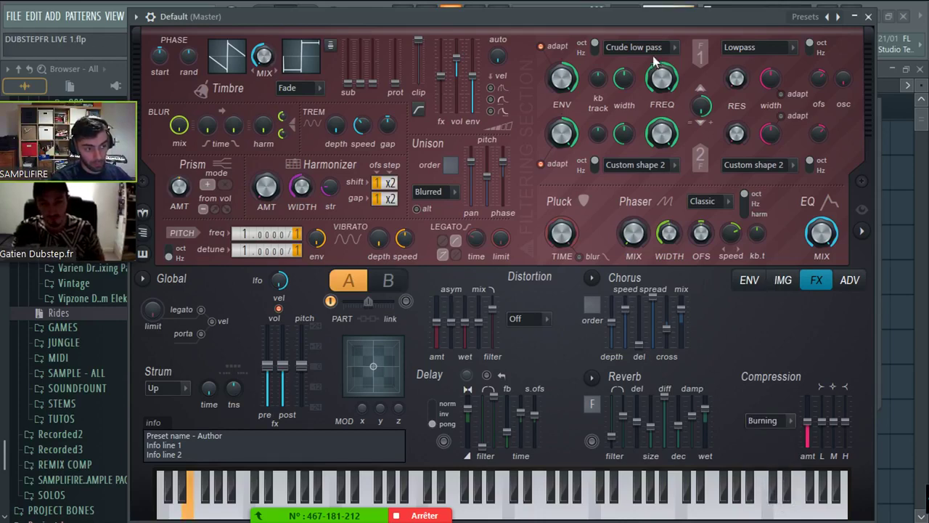
pyautogui.click(526, 319)
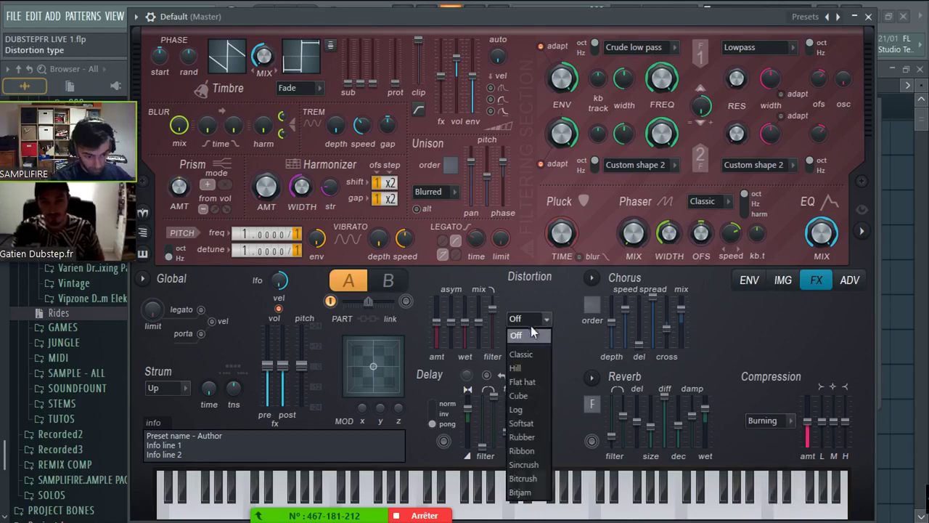
pyautogui.click(533, 411)
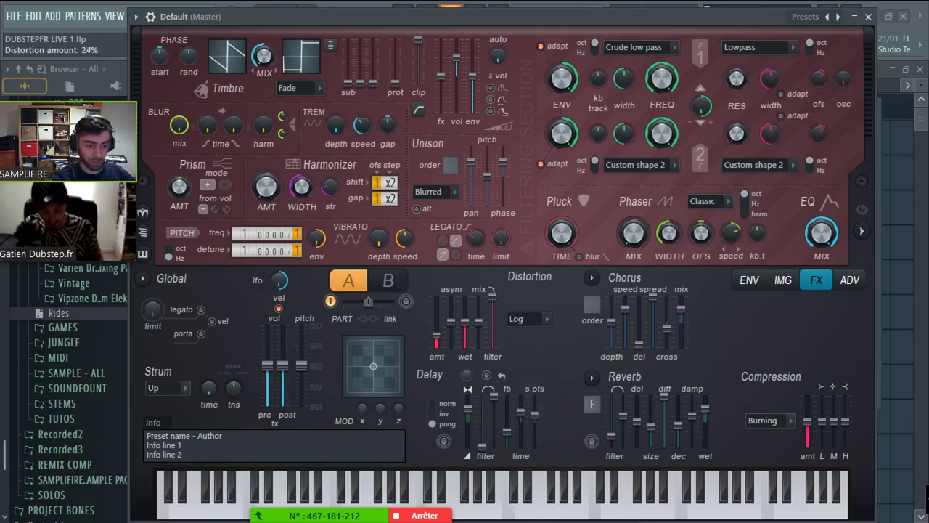
# - Reorder Harmor's FX so DRY MIX runs first and DISTORTION last
pyautogui.click(854, 279)
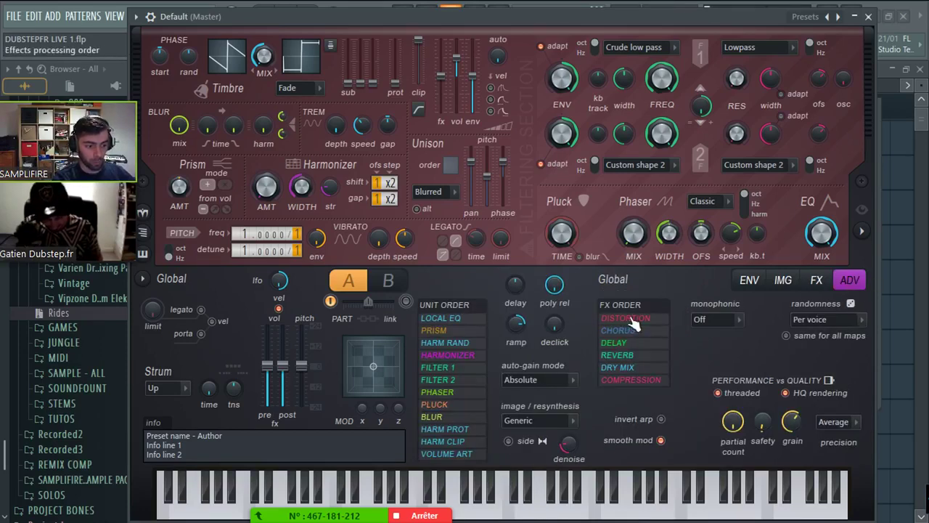
pyautogui.moveTo(634, 325); pyautogui.dragTo(637, 382)
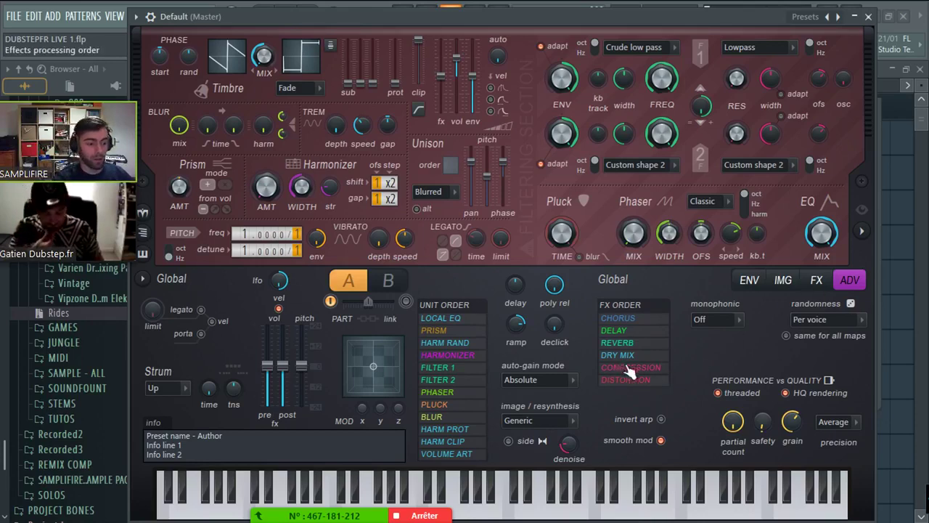
pyautogui.moveTo(629, 354); pyautogui.dragTo(633, 327)
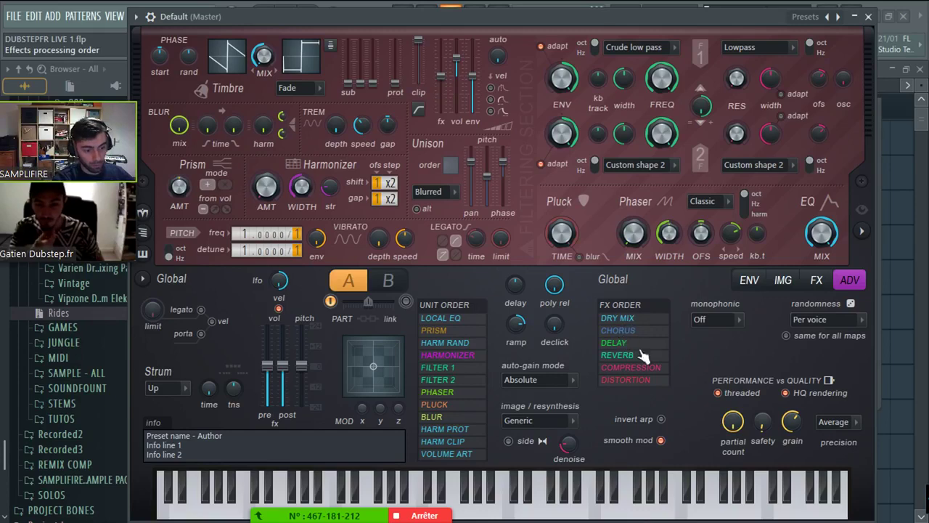
pyautogui.click(814, 281)
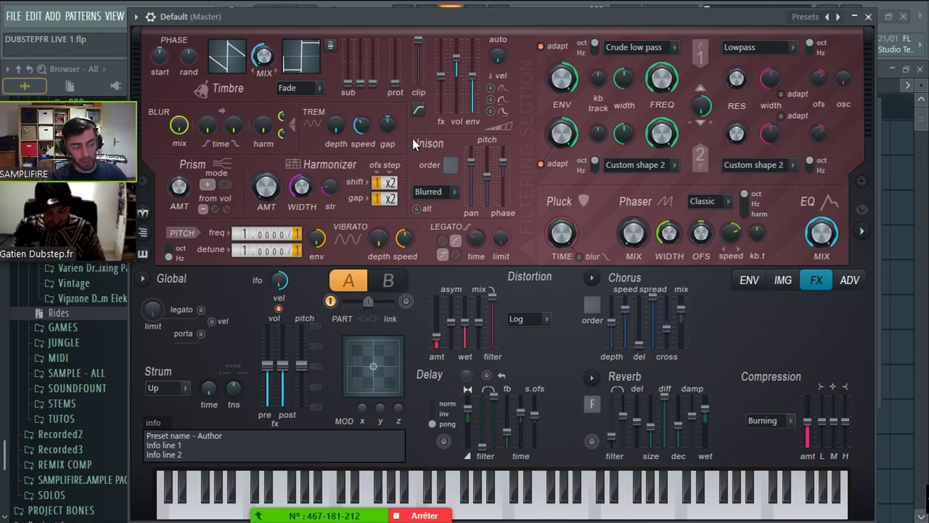
pyautogui.click(849, 280)
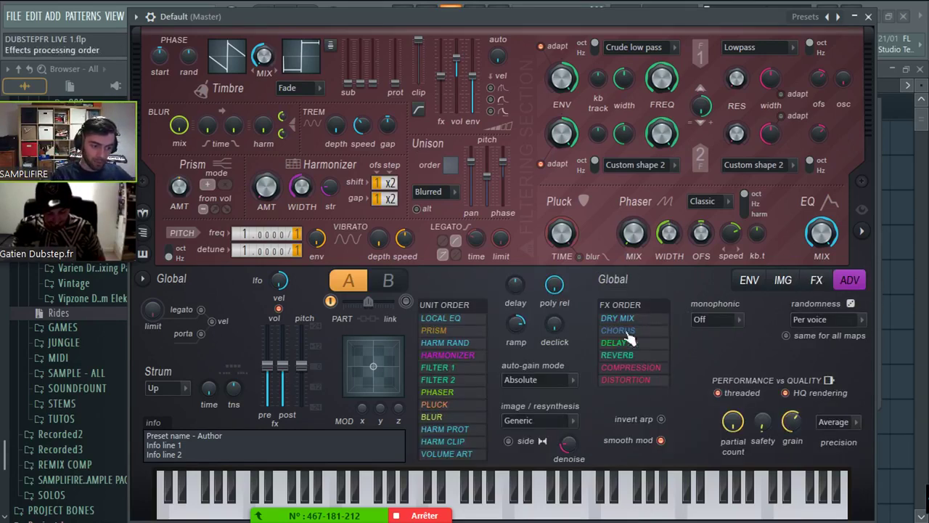
pyautogui.click(815, 280)
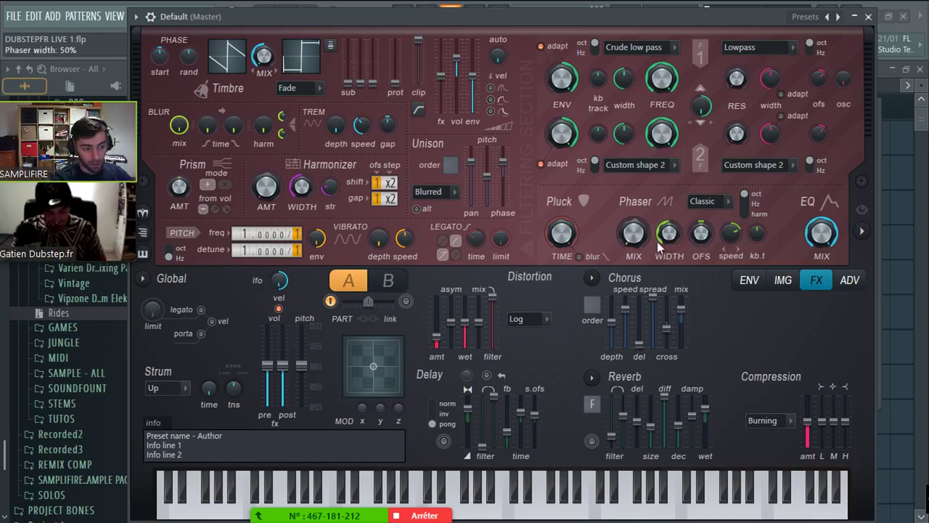
# - Put the phaser in harm mode with the Box type and reveal the spectral display
pyautogui.click(744, 213)
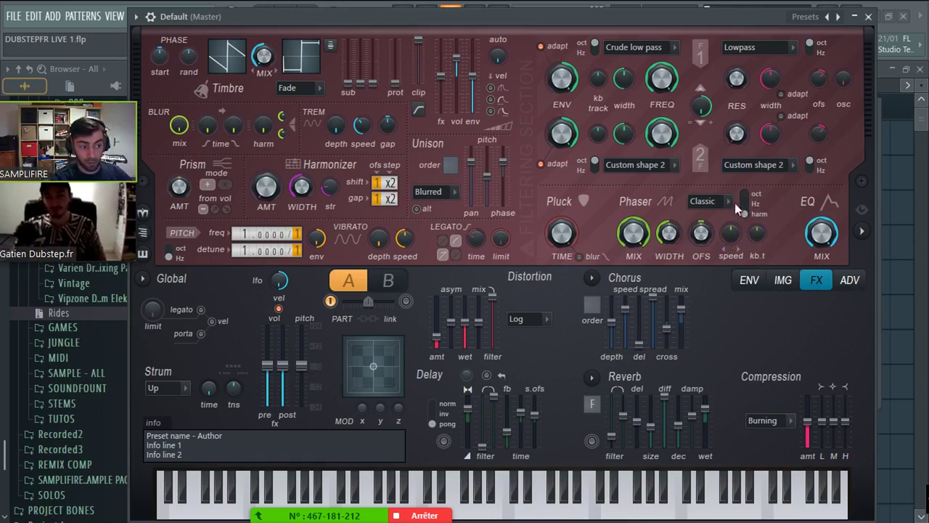
pyautogui.click(705, 201)
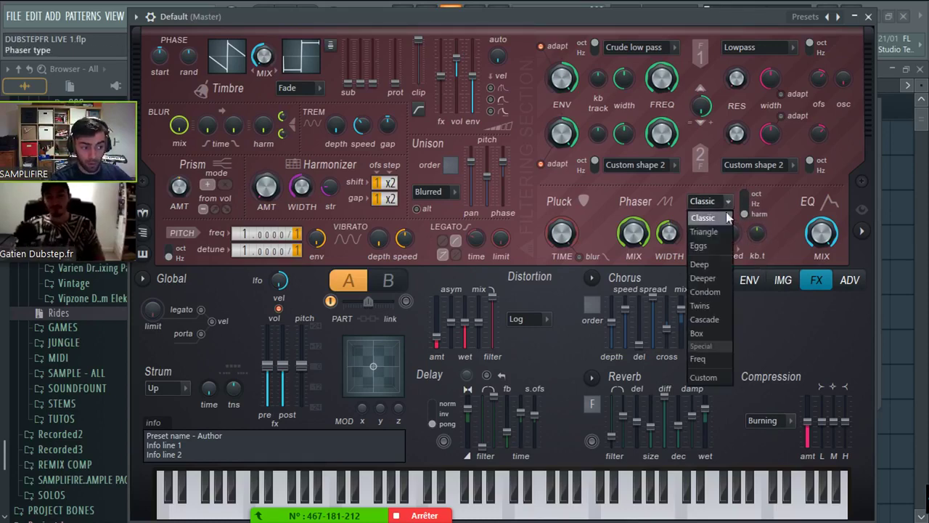
pyautogui.click(699, 333)
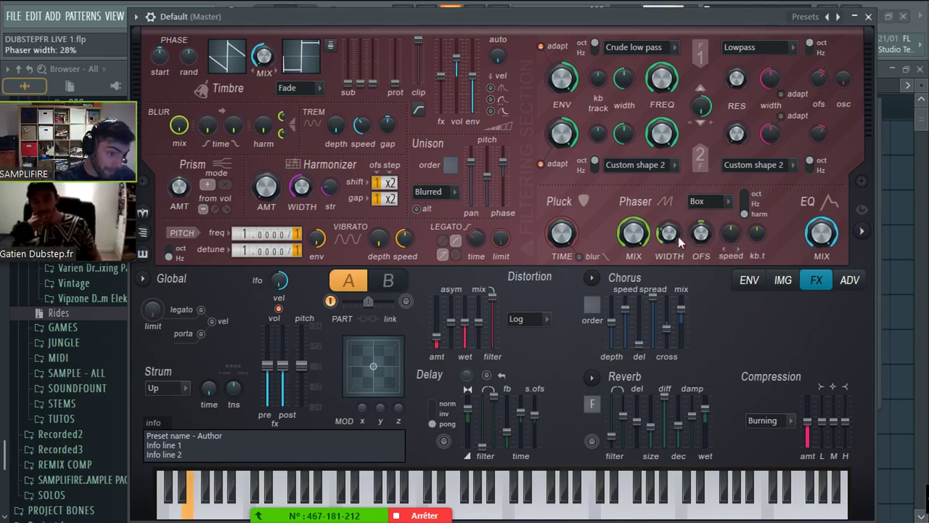
pyautogui.click(861, 231)
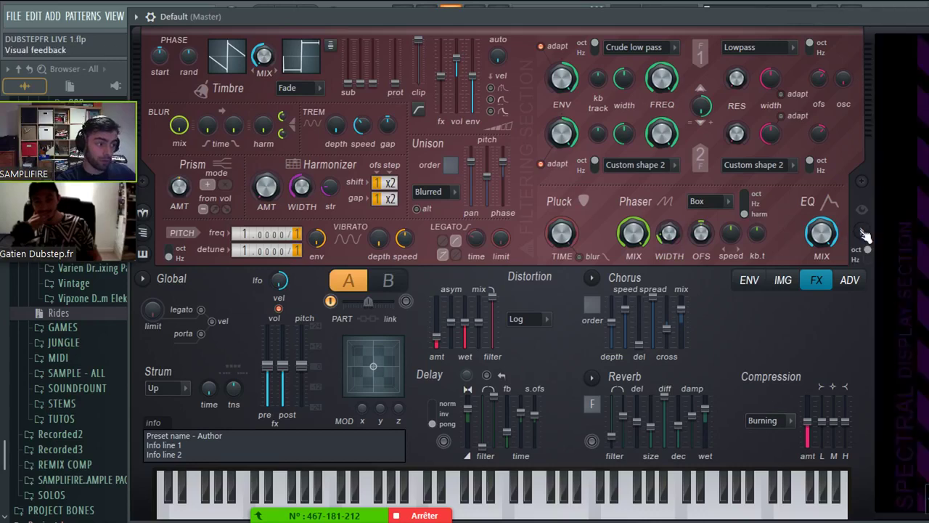
pyautogui.moveTo(742, 22); pyautogui.dragTo(645, 11)
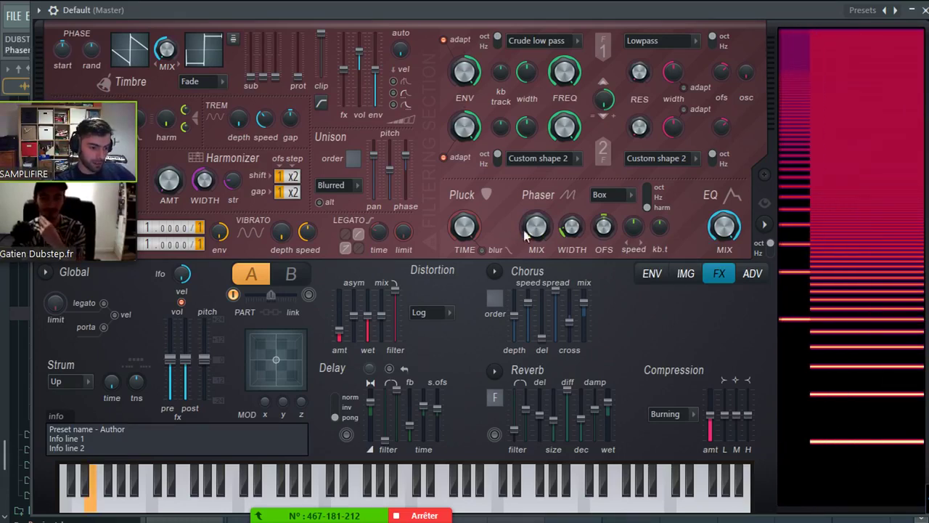
pyautogui.scroll(3, 528, 231)
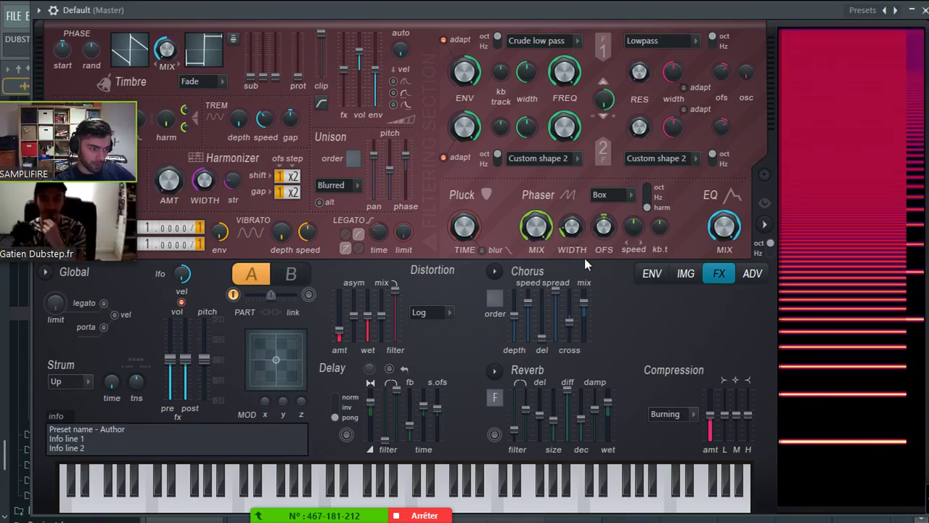
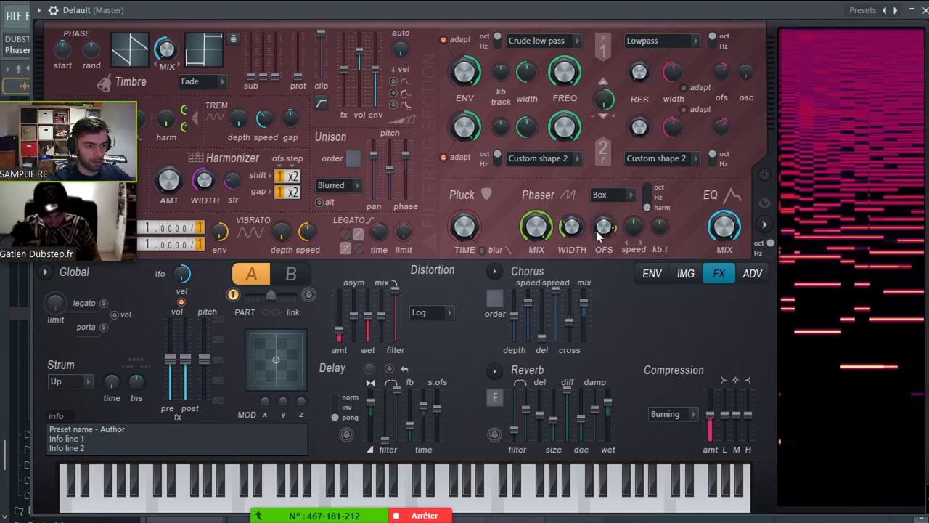
# - Give Harmor's phaser width a short decaying articulator envelope
pyautogui.rightClick(573, 228)
pyautogui.click(610, 272)
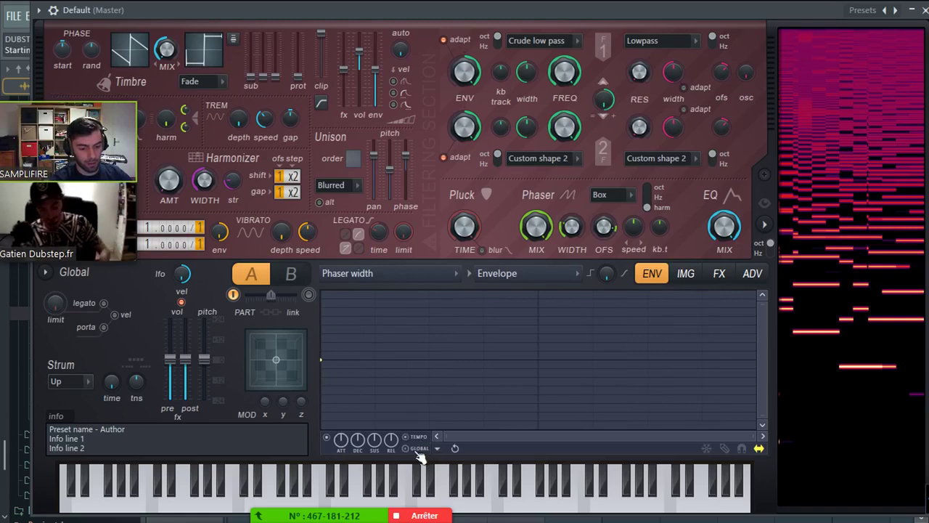
pyautogui.moveTo(438, 385); pyautogui.dragTo(425, 385)
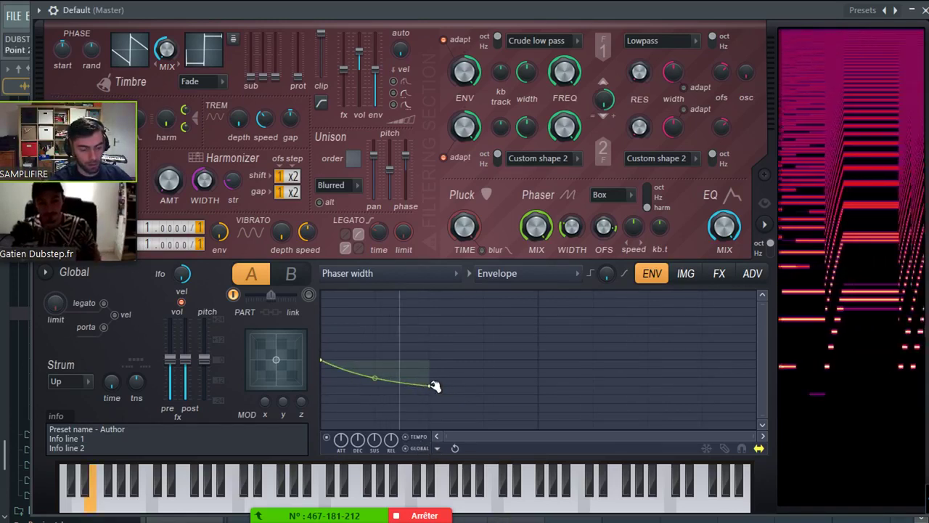
pyautogui.moveTo(430, 385)
pyautogui.mouseDown()
pyautogui.moveTo(556, 398)
pyautogui.moveTo(544, 386)
pyautogui.moveTo(383, 384)
pyautogui.moveTo(429, 384)
pyautogui.mouseUp()
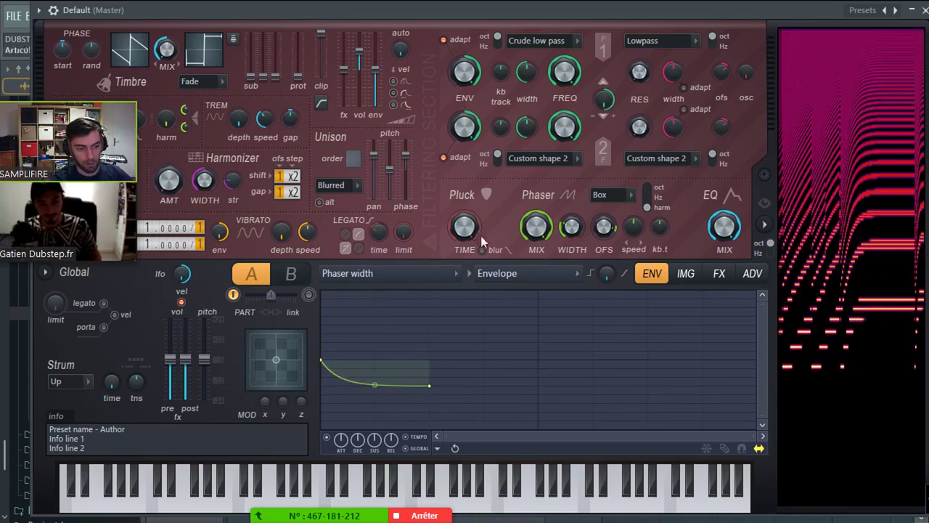
# - Raise the harmonic protection fader to maximum and nudge the distortion amount up
pyautogui.moveTo(297, 76); pyautogui.dragTo(298, 33)
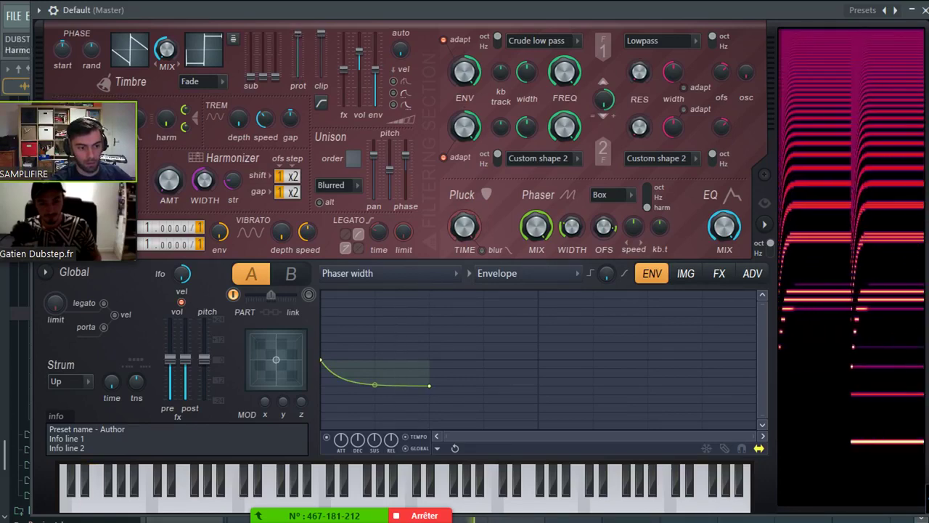
pyautogui.click(751, 280)
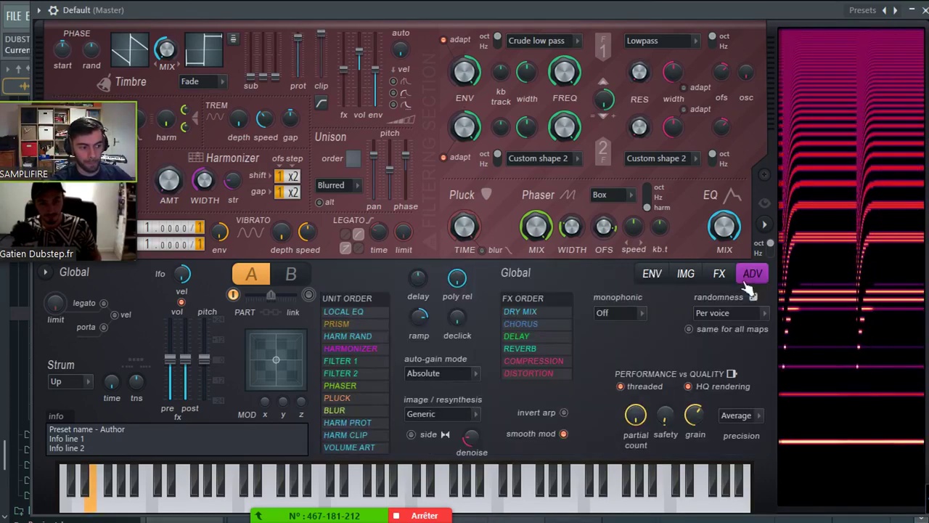
pyautogui.click(718, 274)
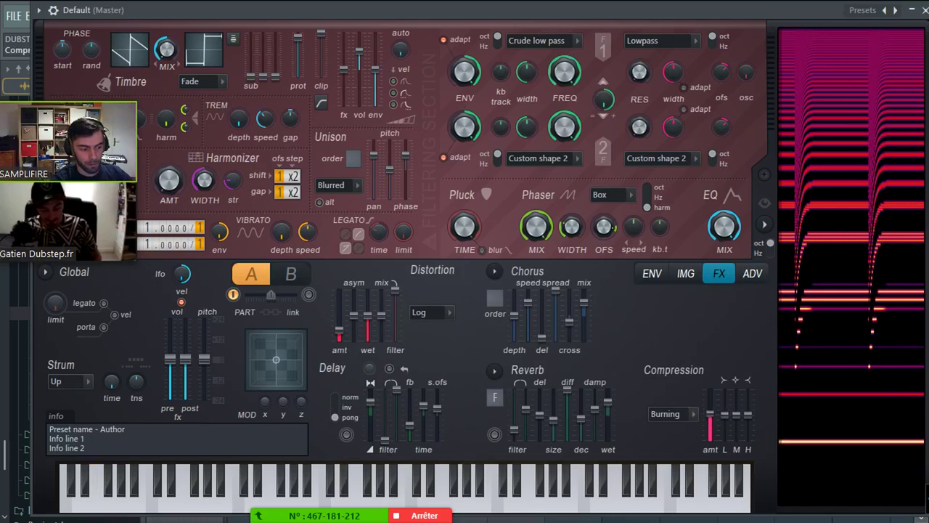
pyautogui.moveTo(709, 414); pyautogui.dragTo(710, 403)
pyautogui.moveTo(342, 332)
pyautogui.mouseDown()
pyautogui.moveTo(348, 328)
pyautogui.moveTo(342, 331)
pyautogui.mouseUp()
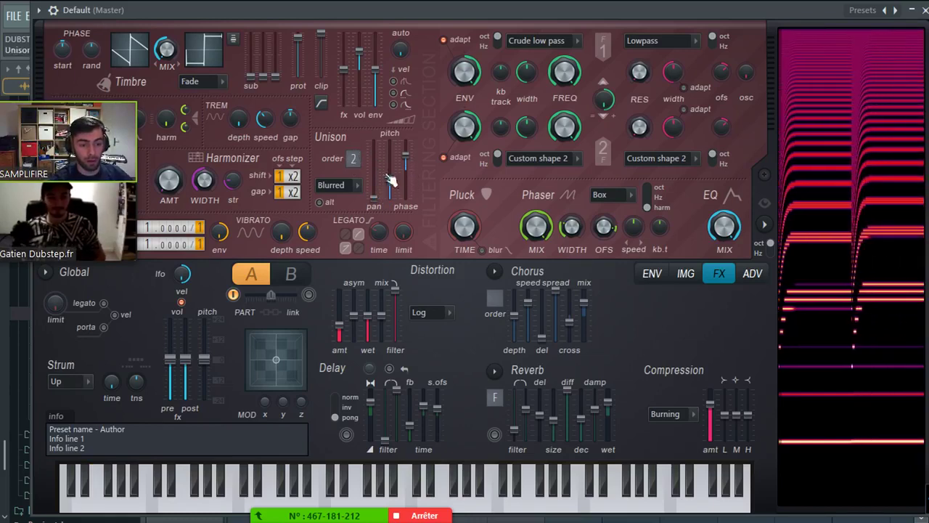
pyautogui.scroll(1, 356, 161)
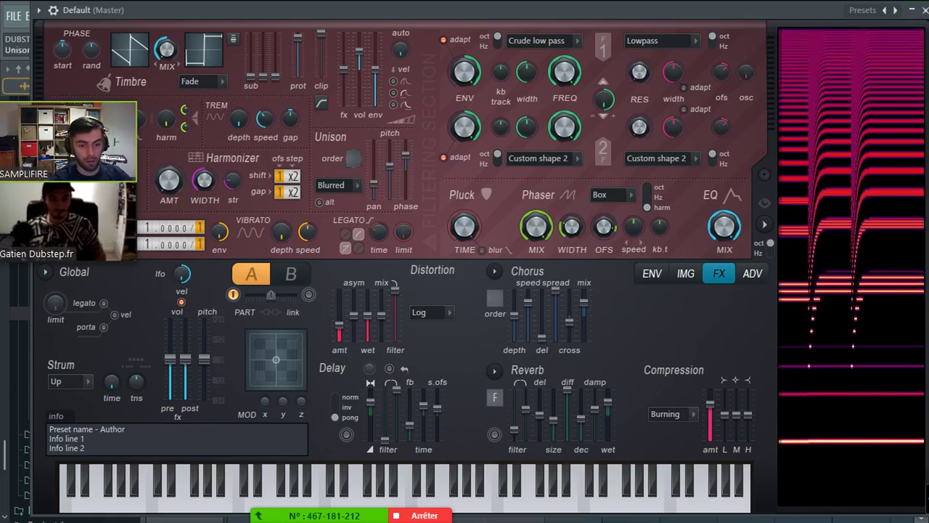
pyautogui.rightClick(389, 178)
# - Draw the unison pitch thickness envelope and straighten it into a diagonal line
pyautogui.click(421, 213)
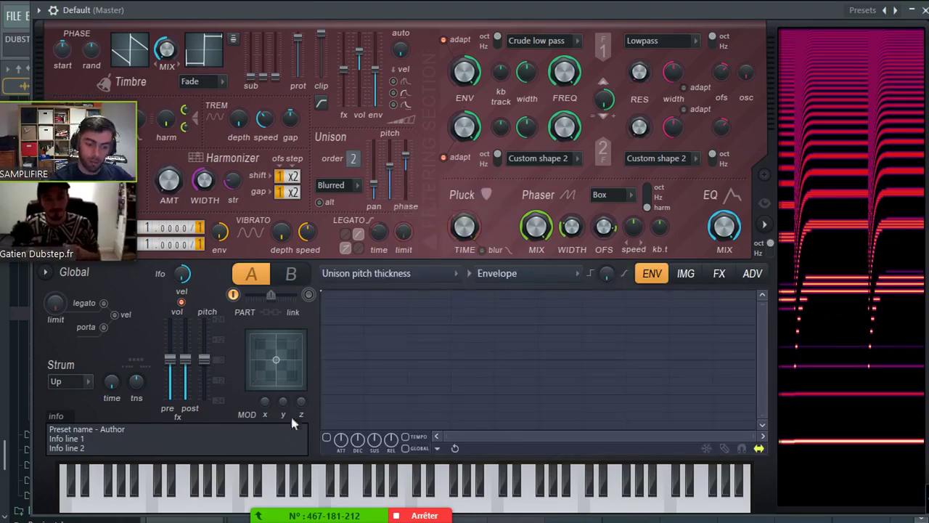
pyautogui.moveTo(432, 392); pyautogui.dragTo(430, 431)
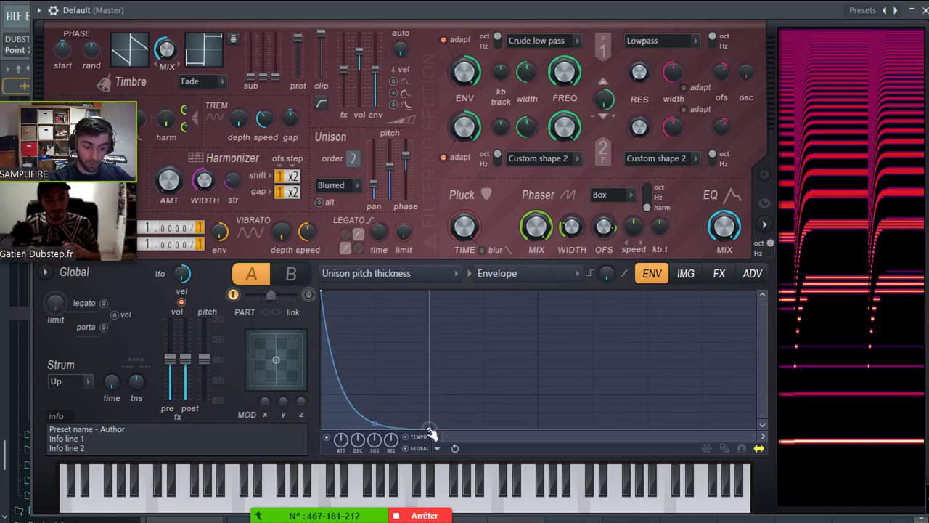
pyautogui.moveTo(376, 422); pyautogui.dragTo(385, 372)
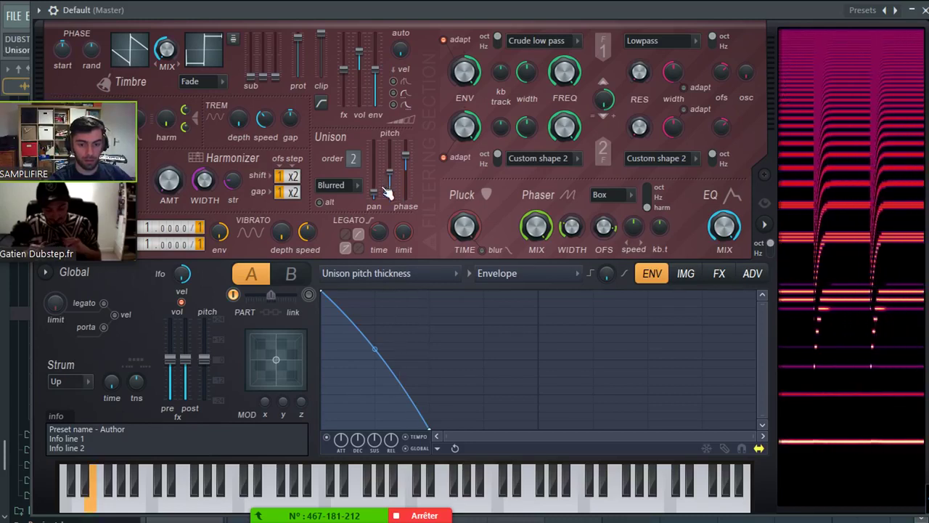
# - Try harmonic detune at 4, lower the phaser mix, then set detune back to 1
pyautogui.moveTo(366, 18); pyautogui.dragTo(450, 16)
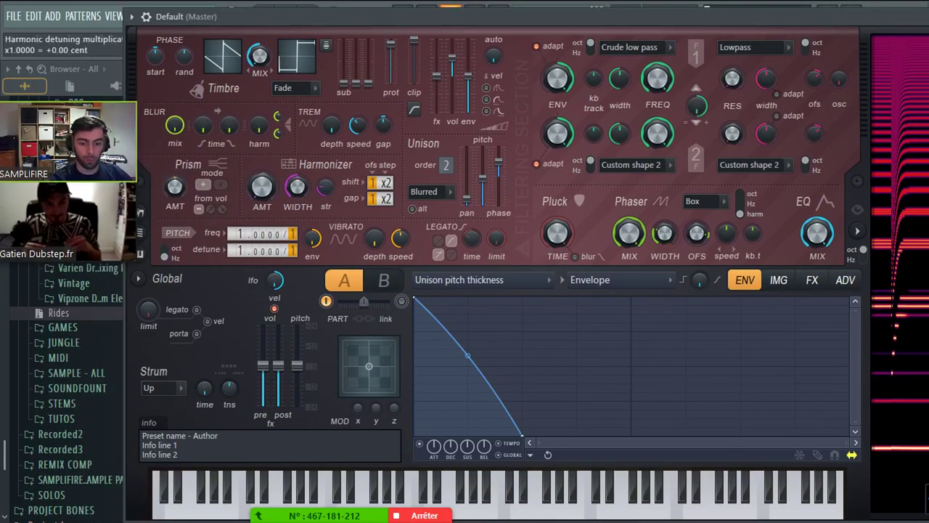
pyautogui.moveTo(306, 261); pyautogui.dragTo(306, 231)
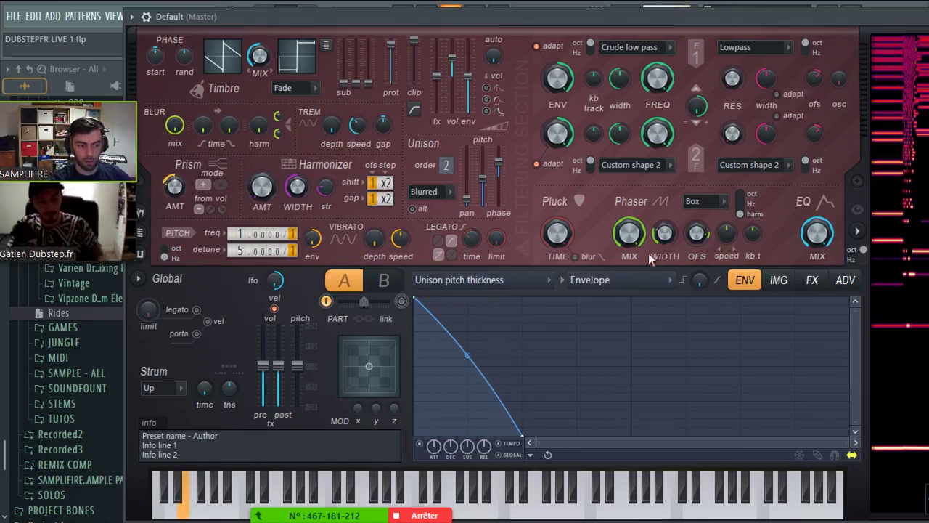
pyautogui.moveTo(630, 228); pyautogui.dragTo(629, 261)
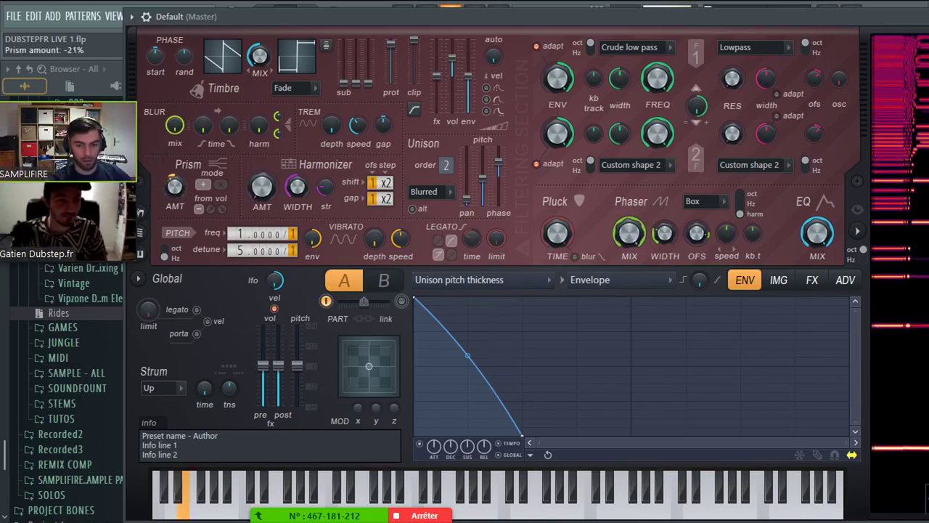
pyautogui.moveTo(261, 251); pyautogui.dragTo(262, 276)
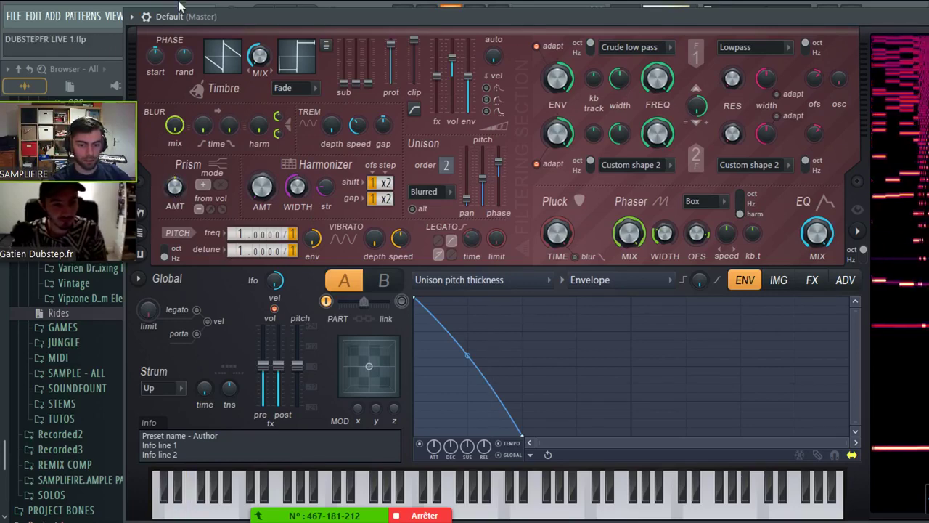
pyautogui.click(131, 16)
pyautogui.click(370, 19)
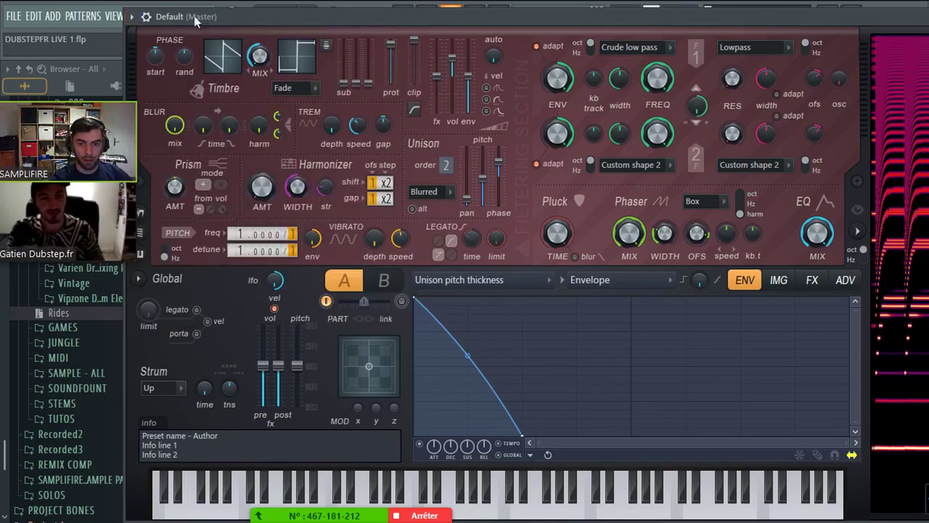
# - Load the CASH-3-MAIN preset into Harmor
pyautogui.click(132, 16)
pyautogui.click(145, 22)
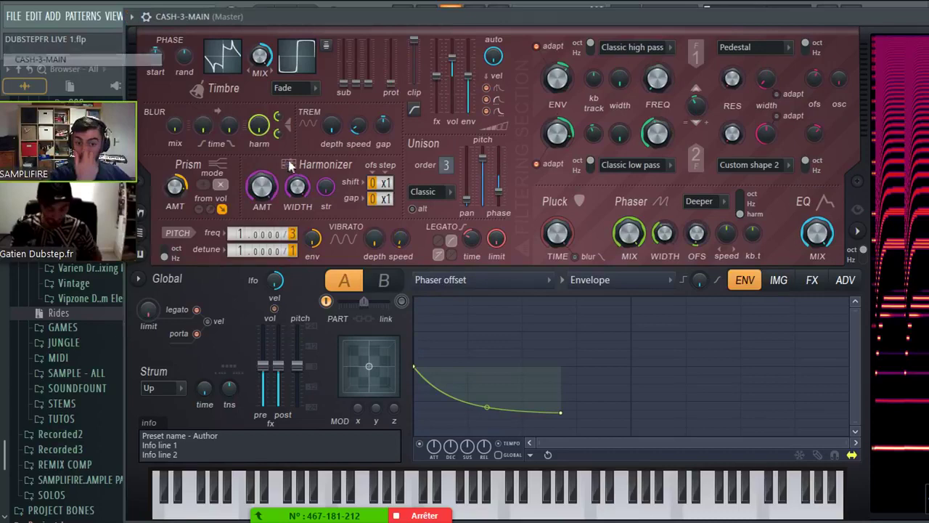
pyautogui.click(132, 16)
pyautogui.click(375, 14)
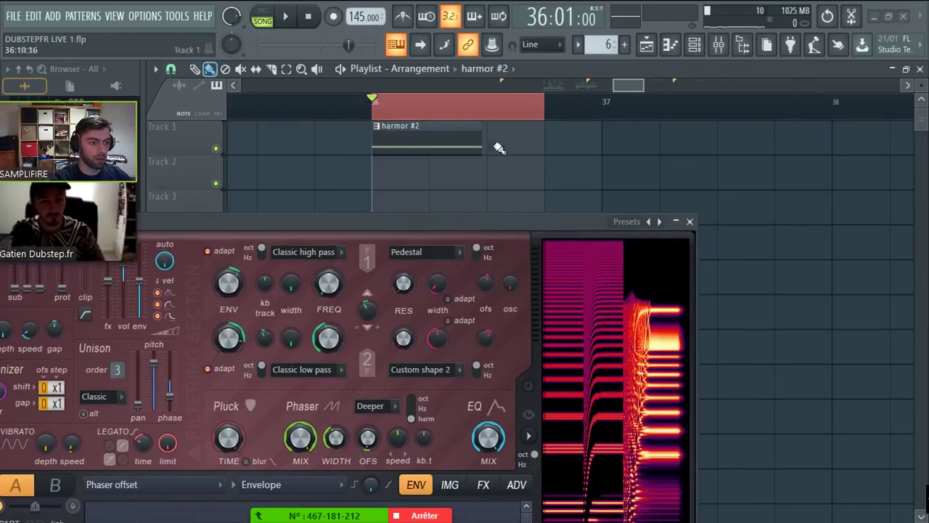
# - Delete all notes in the channel's piano roll and briefly audition playback
pyautogui.click(498, 139)
pyautogui.hotkey('ctrl', 'a')
pyautogui.press('Delete')
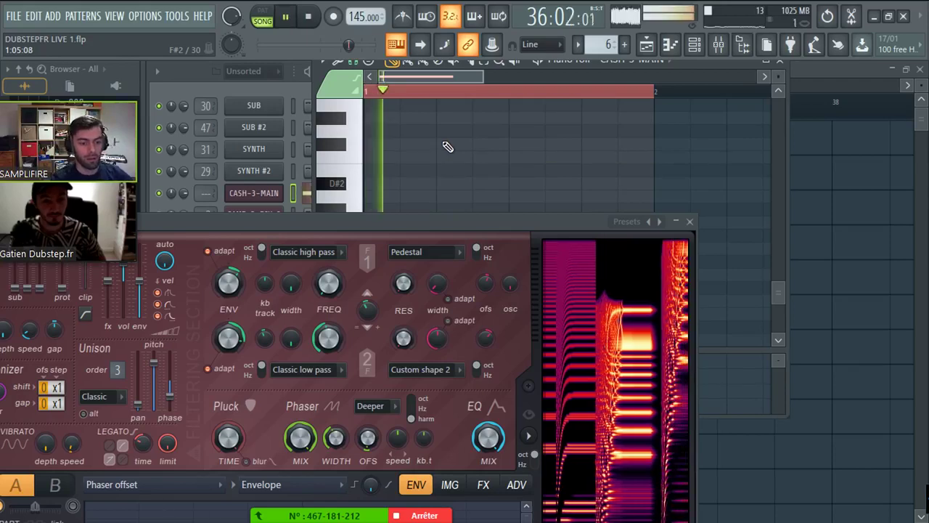
pyautogui.press('space')
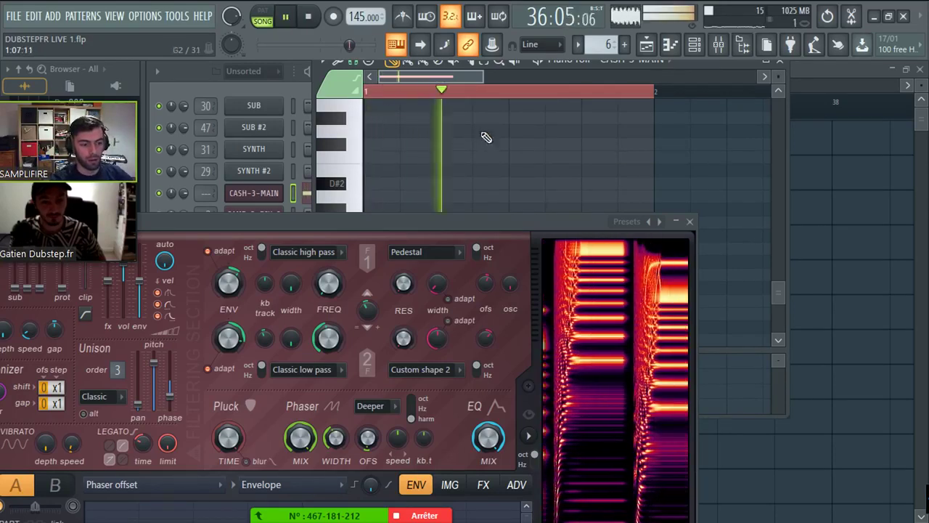
pyautogui.press('space')
# - Load the DEPTHS-OF-HELL-NASTY1 preset and audition it
pyautogui.moveTo(456, 222); pyautogui.dragTo(863, 79)
pyautogui.click(208, 78)
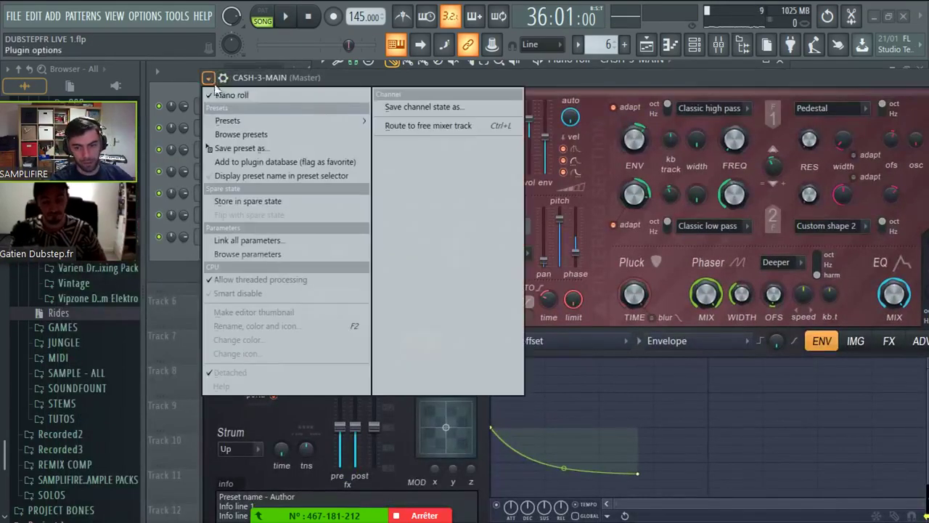
pyautogui.moveTo(259, 122)
pyautogui.click(130, 172)
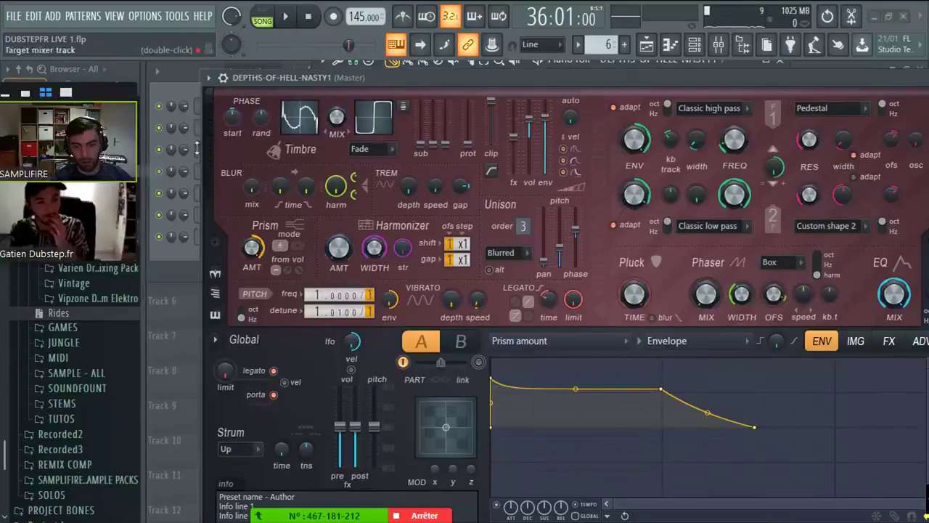
pyautogui.moveTo(421, 72); pyautogui.dragTo(312, 267)
pyautogui.press('space')
pyautogui.press('space')
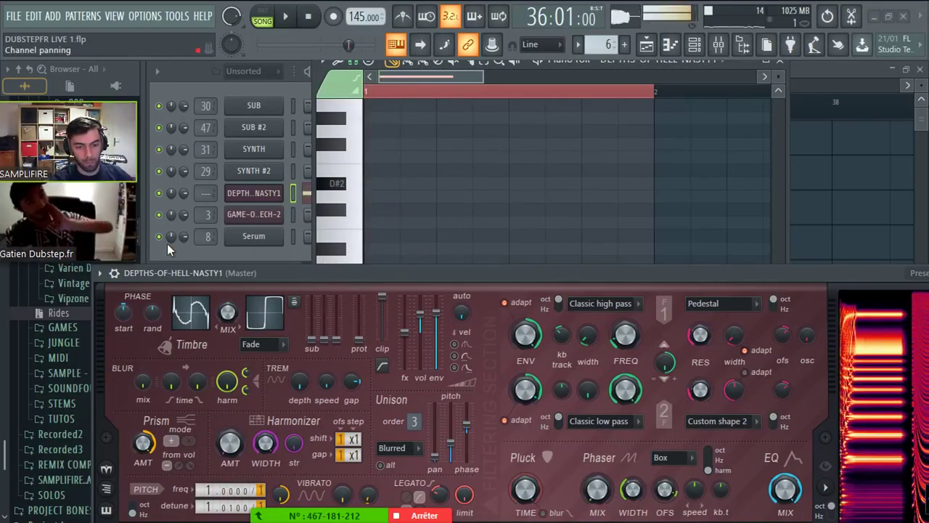
# - Load GAME-OVER-HI-SCREECH, audition it, and raise the harmonic detune to 2
pyautogui.click(114, 273)
pyautogui.moveTo(132, 236)
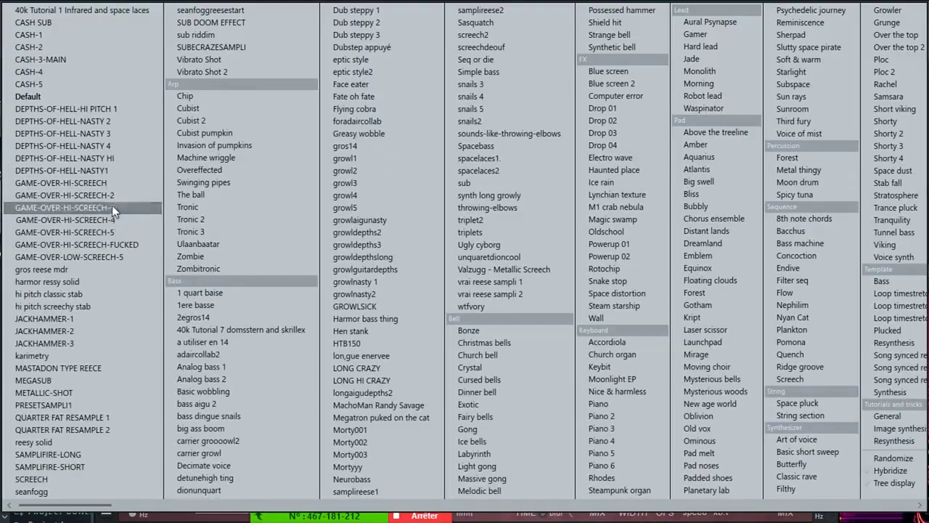
pyautogui.click(113, 188)
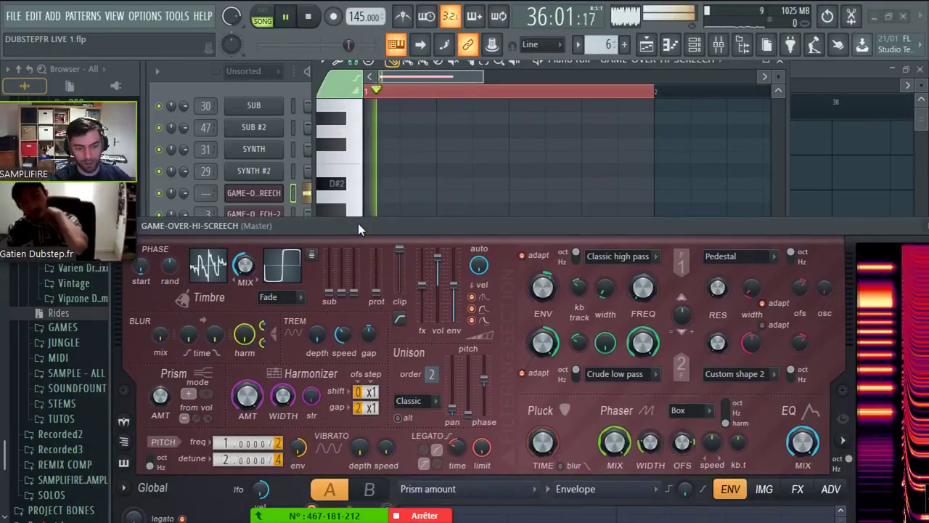
pyautogui.press('space')
pyautogui.moveTo(358, 225); pyautogui.dragTo(362, 66)
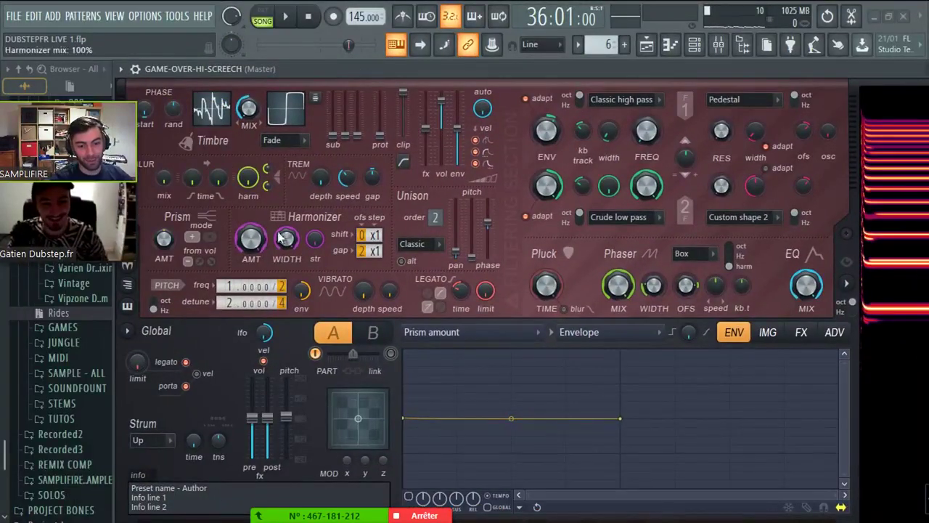
pyautogui.moveTo(247, 303)
pyautogui.mouseDown()
pyautogui.moveTo(247, 279)
pyautogui.moveTo(247, 304)
pyautogui.mouseUp()
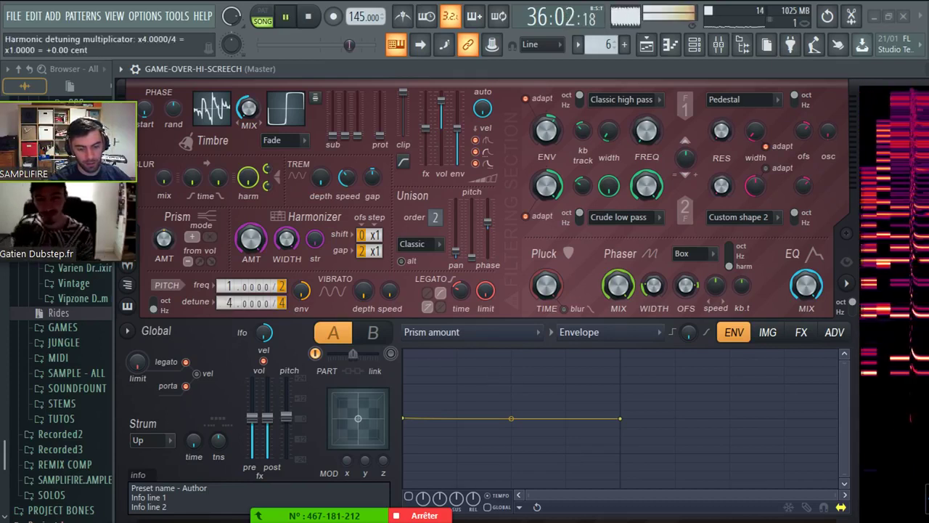
pyautogui.press('space')
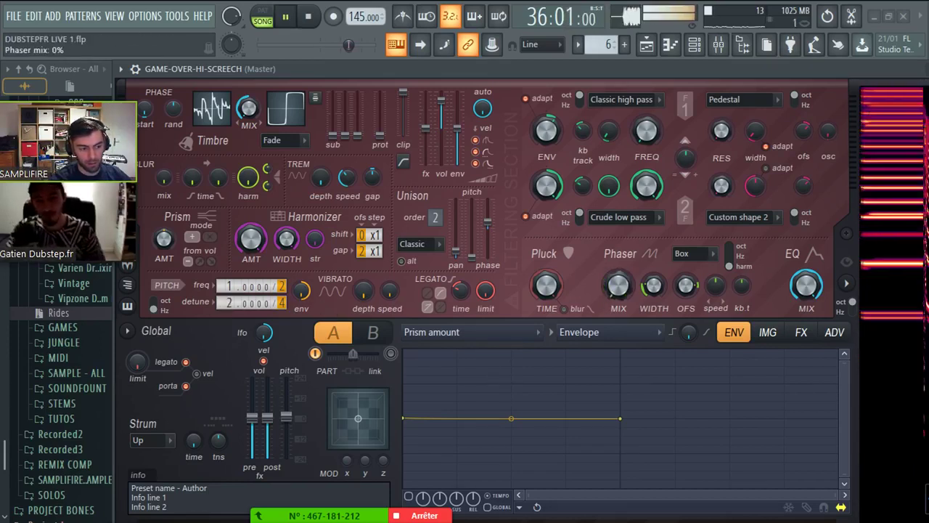
pyautogui.press('space')
pyautogui.moveTo(892, 69); pyautogui.dragTo(547, 458)
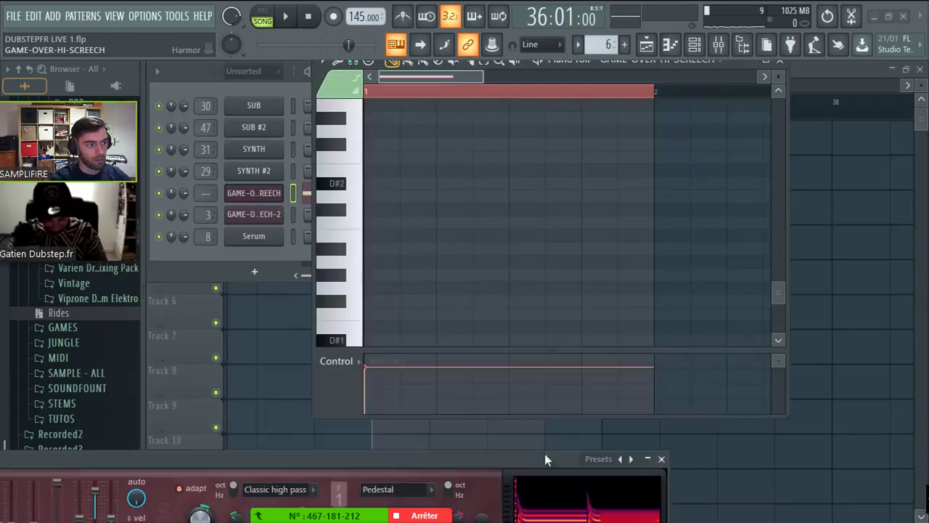
# - Close the synth and select bars 36–37 in the Playlist
pyautogui.click(662, 459)
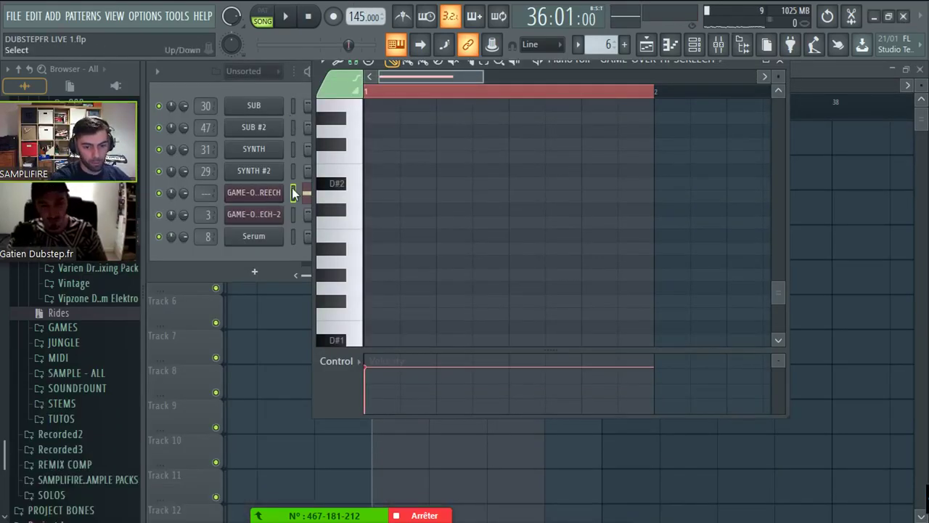
pyautogui.press('F5')
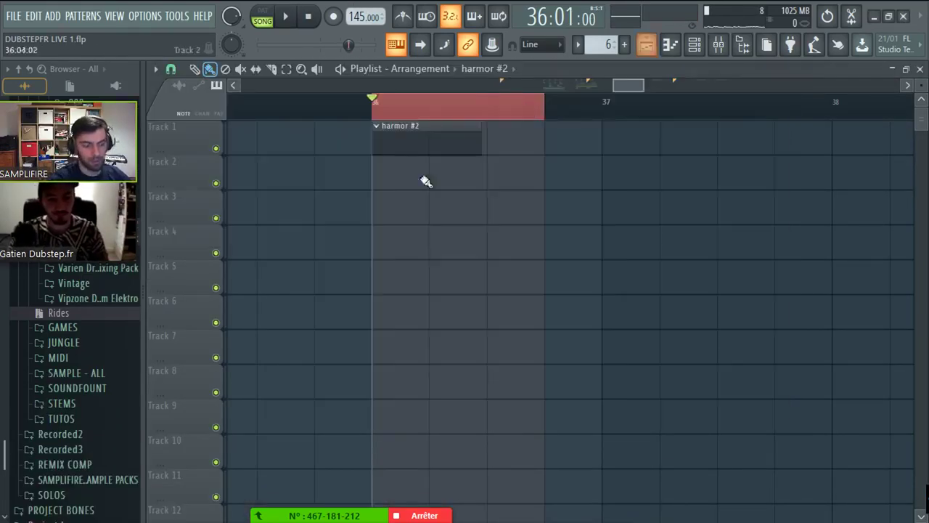
pyautogui.scroll(-3, 548, 100)
pyautogui.hscroll(-5, 553, 96)
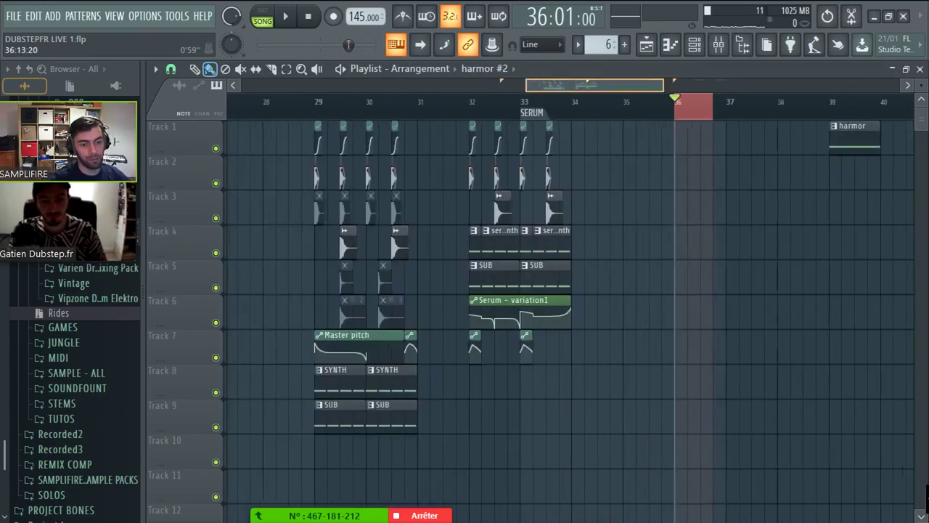
pyautogui.scroll(3, 436, 93)
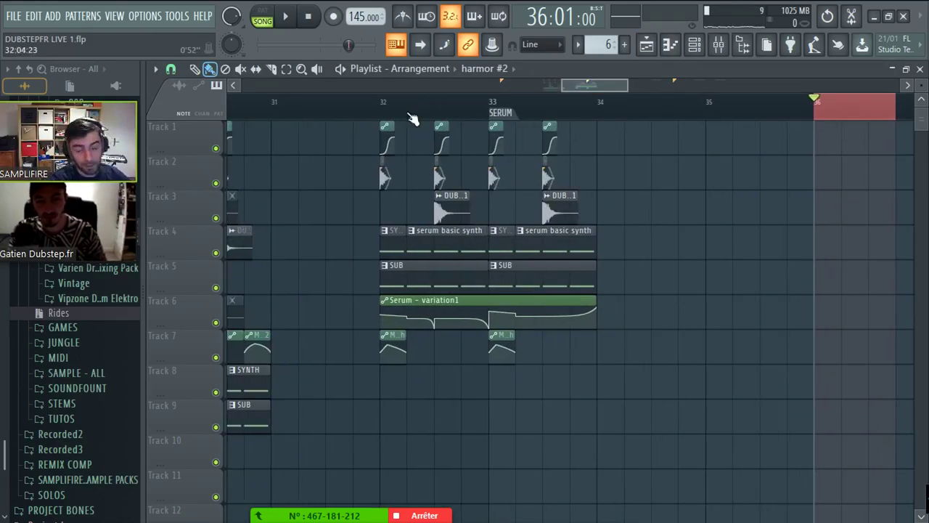
pyautogui.scroll(2, 410, 108)
pyautogui.hscroll(5, 450, 102)
pyautogui.scroll(3, 499, 98)
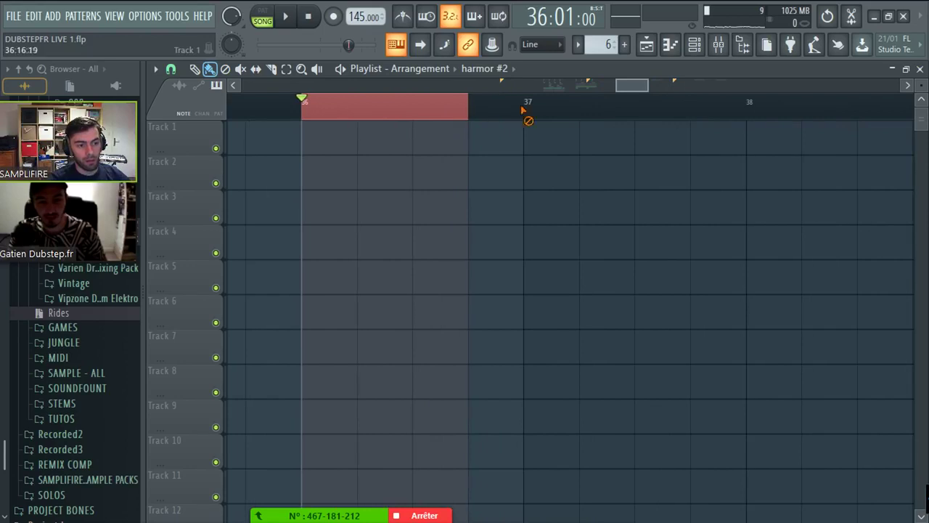
pyautogui.moveTo(523, 111); pyautogui.dragTo(523, 109)
pyautogui.scroll(2, 613, 45)
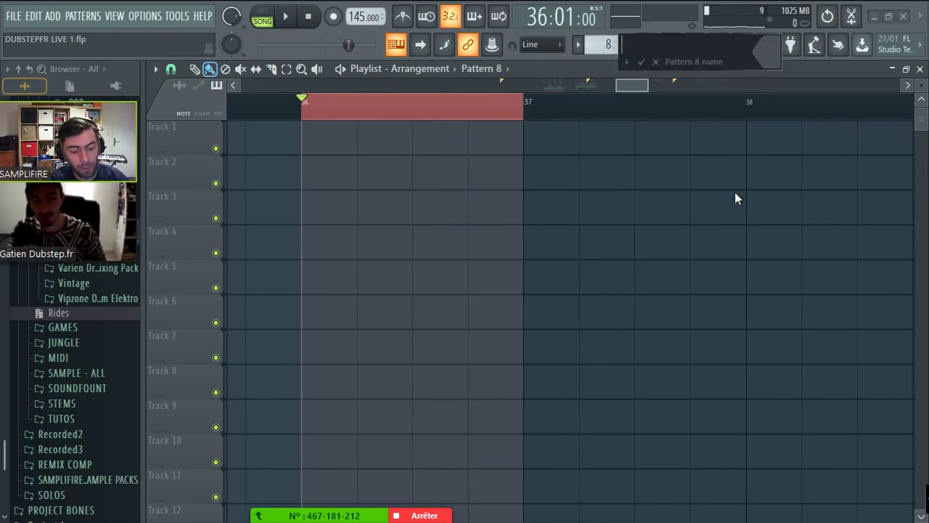
# - Insert a new Harmor channel from the Serum channel's menu in the Channel rack
pyautogui.click(694, 45)
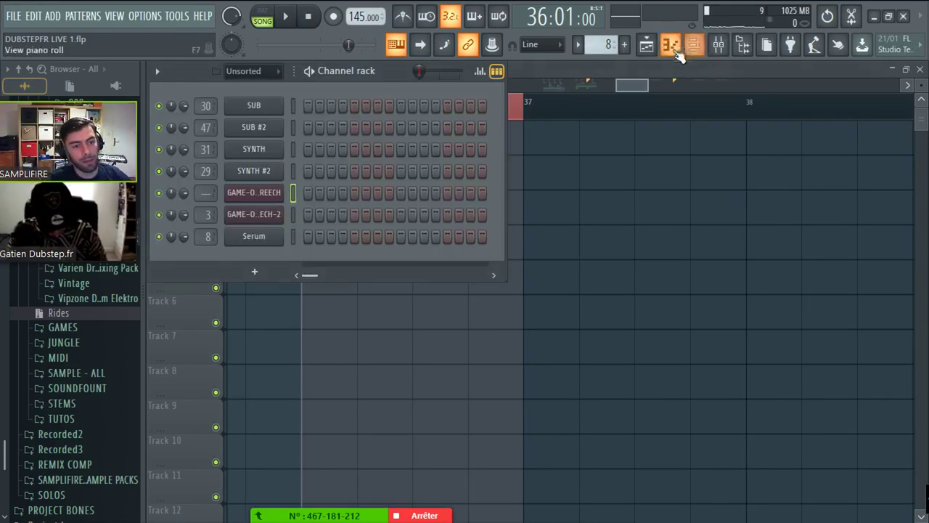
pyautogui.rightClick(254, 236)
pyautogui.moveTo(308, 313)
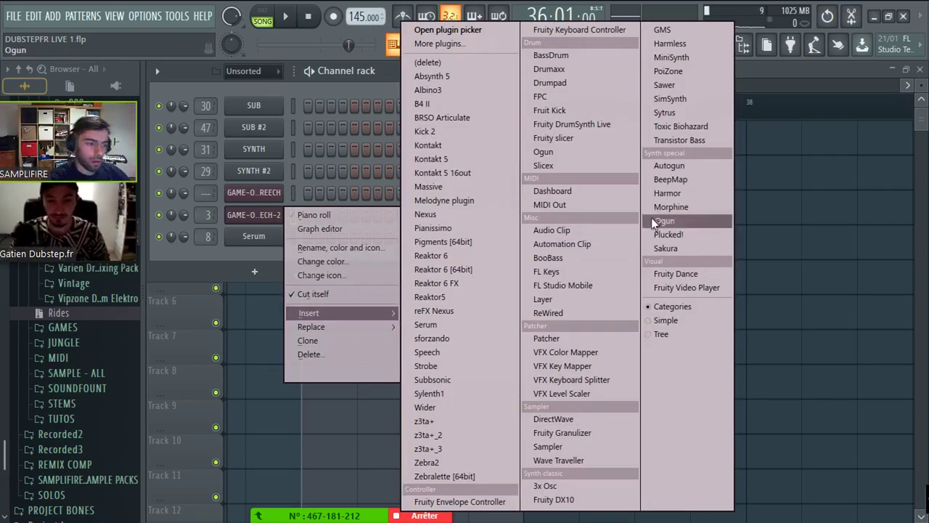
pyautogui.click(658, 198)
pyautogui.moveTo(581, 212); pyautogui.dragTo(442, 76)
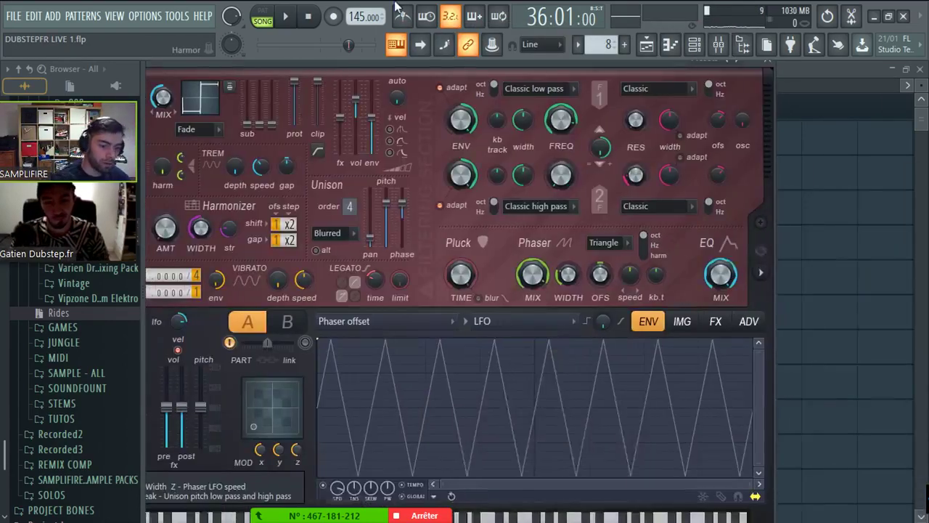
# - Load Harmor's Default preset, enable part B and link parts A and B
pyautogui.click(356, 342)
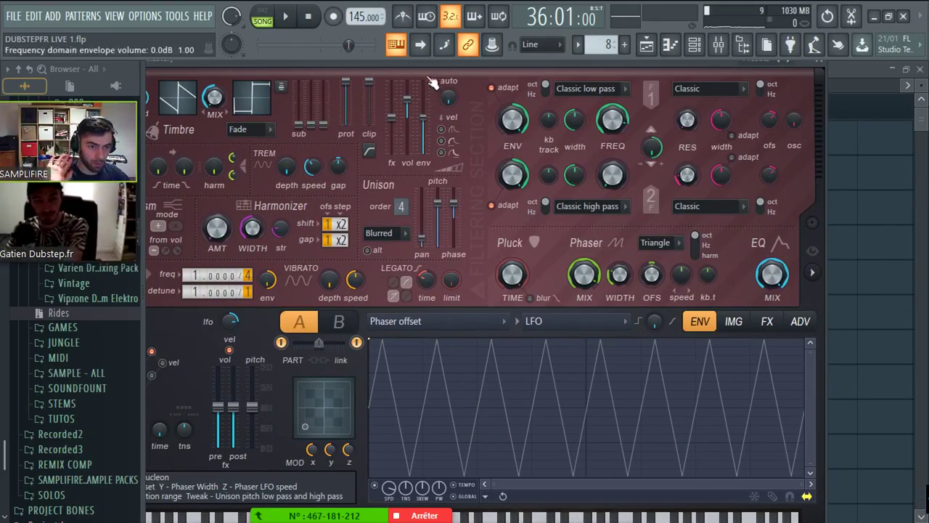
pyautogui.moveTo(422, 67); pyautogui.dragTo(491, 79)
pyautogui.click(154, 69)
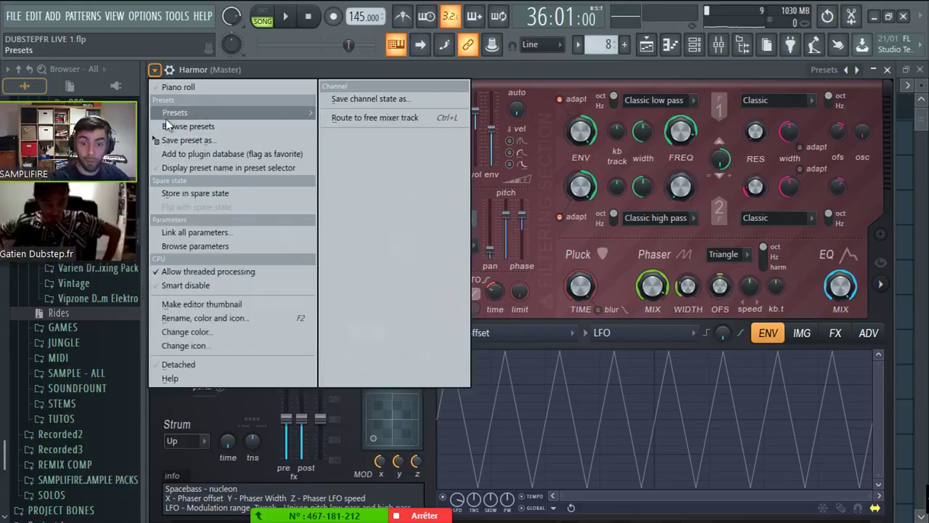
pyautogui.click(166, 119)
pyautogui.click(105, 99)
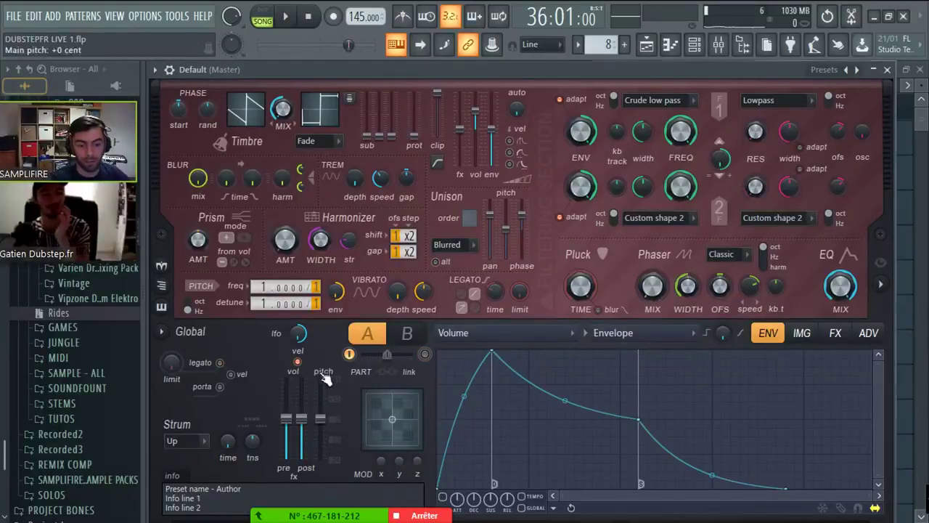
pyautogui.click(407, 334)
pyautogui.click(425, 354)
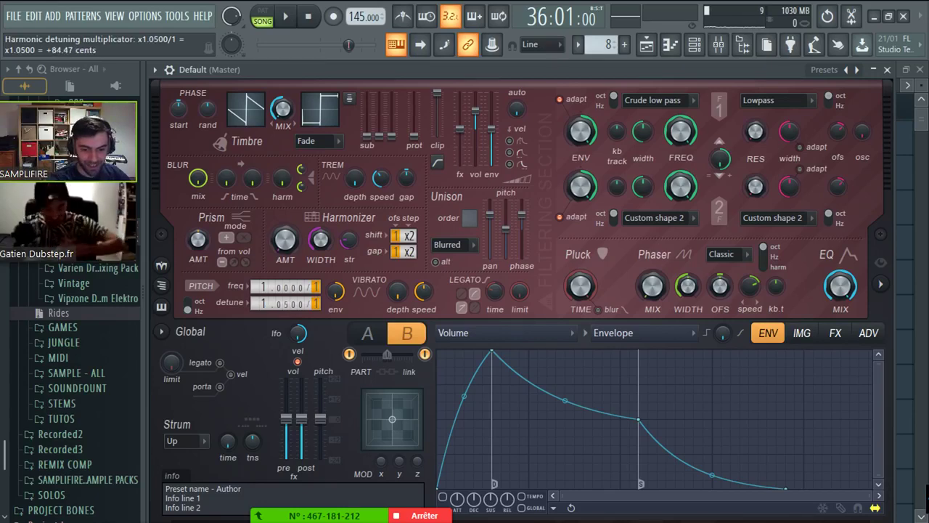
pyautogui.press('F5')
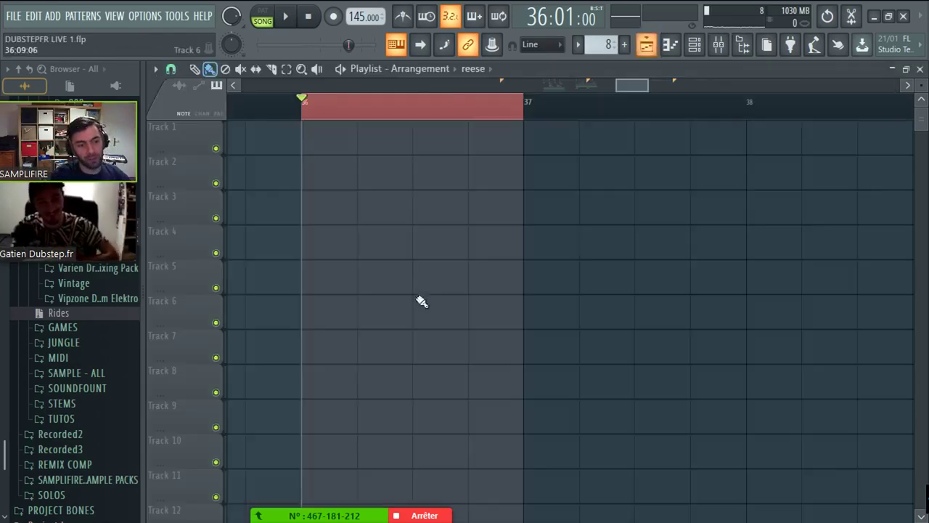
# - Place the reese clip on Track 1 at bar 36
pyautogui.click(293, 138)
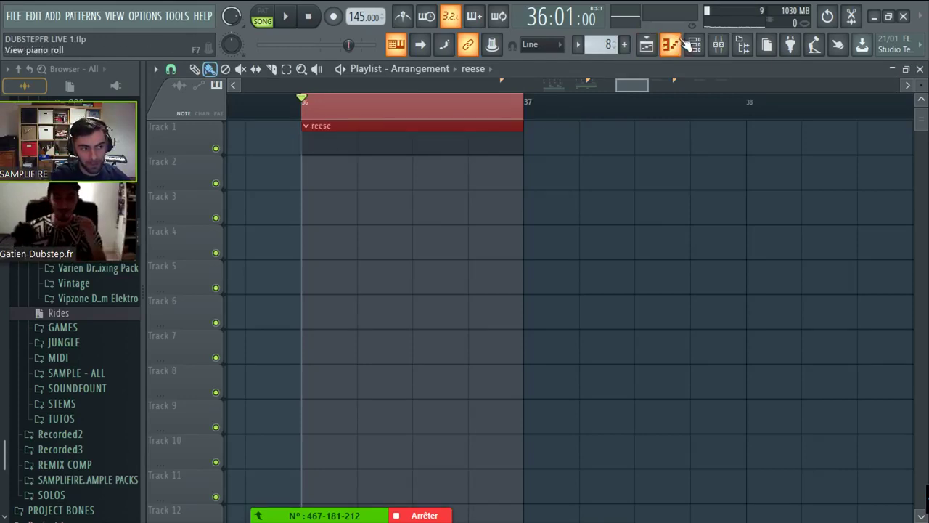
pyautogui.click(677, 43)
pyautogui.click(671, 44)
pyautogui.click(693, 44)
# - Draw a one-bar E2 note in the Default channel's piano roll
pyautogui.rightClick(281, 210)
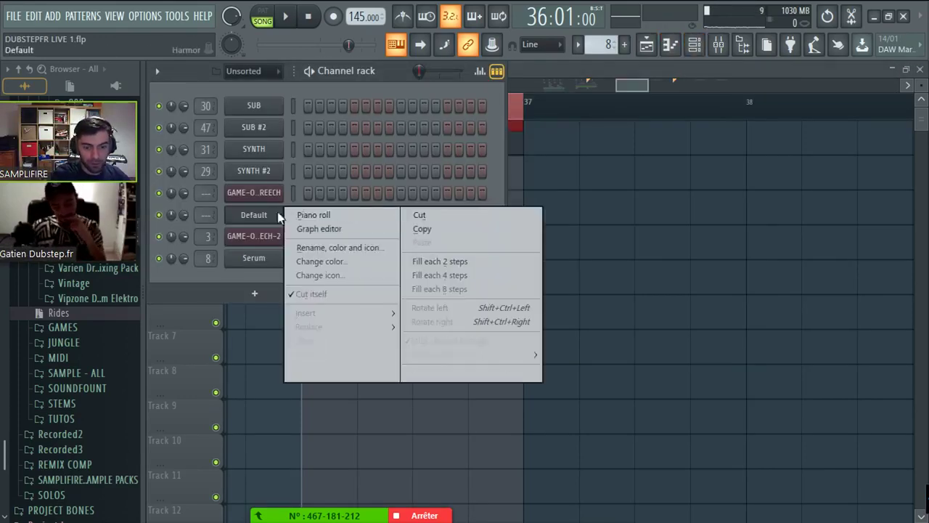
pyautogui.click(304, 216)
pyautogui.moveTo(407, 197)
pyautogui.mouseDown()
pyautogui.moveTo(389, 201)
pyautogui.moveTo(340, 174)
pyautogui.moveTo(342, 187)
pyautogui.mouseUp()
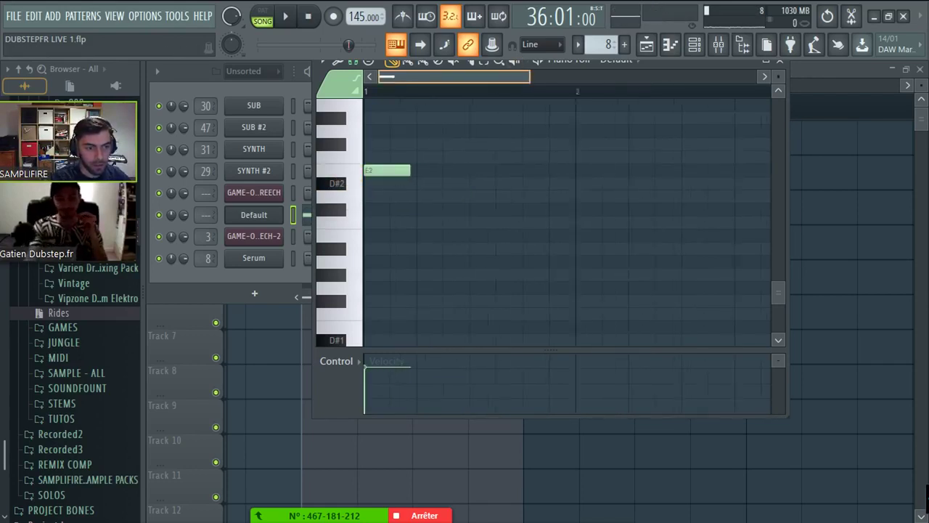
pyautogui.moveTo(391, 170); pyautogui.dragTo(485, 175)
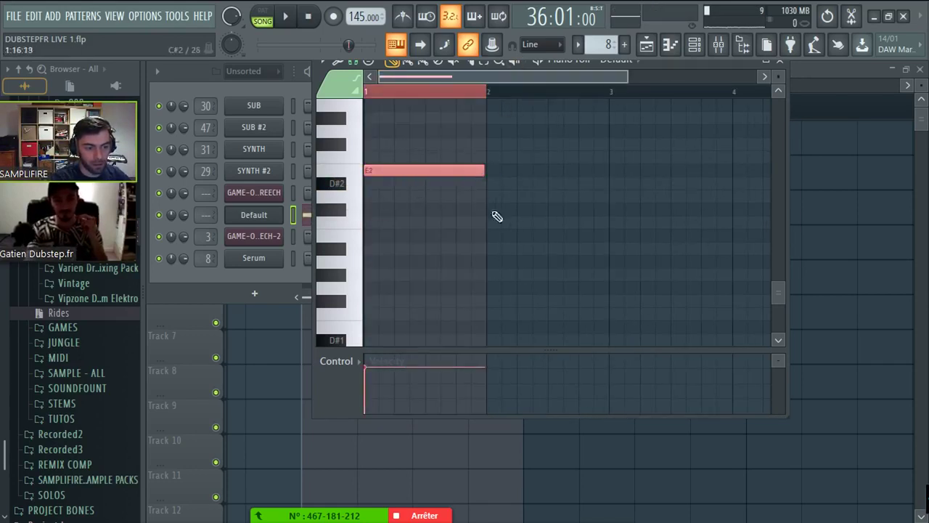
# - Play the song and reopen the Default channel's Harmor synth
pyautogui.press('space')
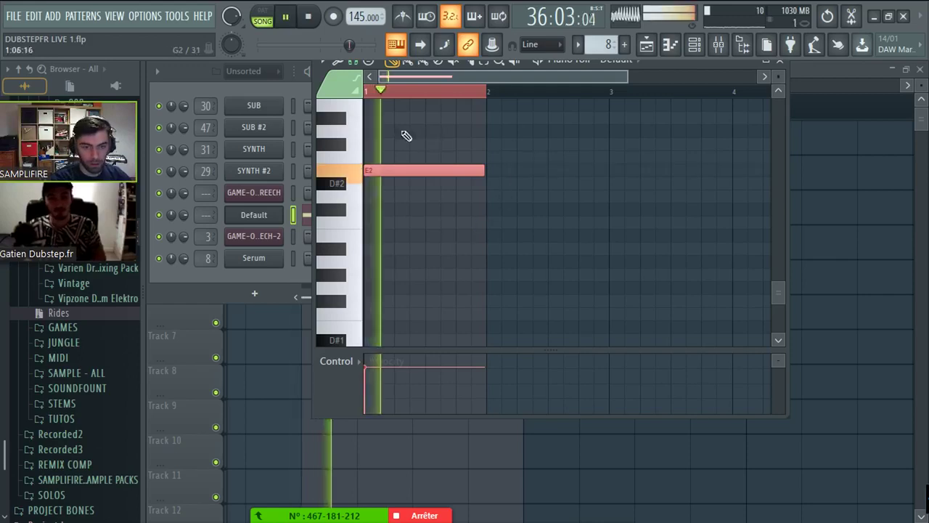
pyautogui.rightClick(231, 45)
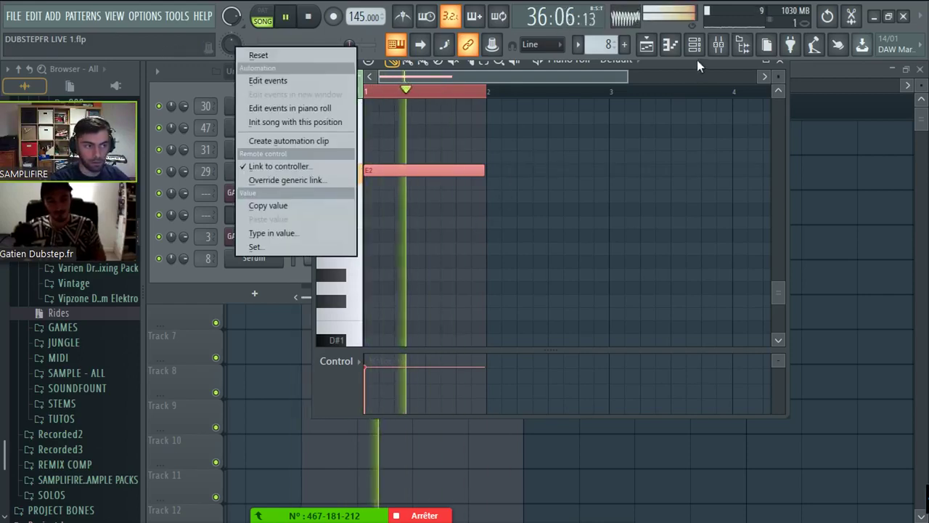
pyautogui.click(694, 45)
pyautogui.click(253, 216)
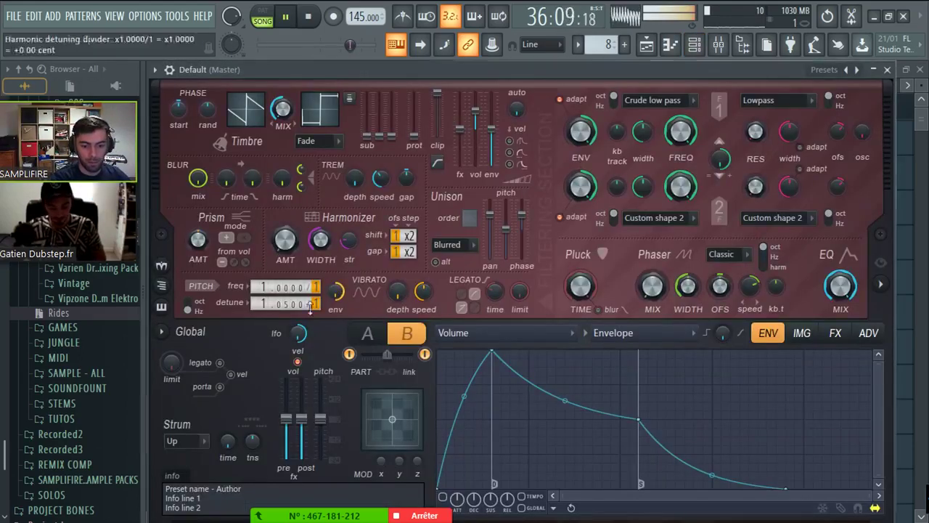
# - Reset Harmor's main pitch to zero cents
pyautogui.scroll(-5, 285, 303)
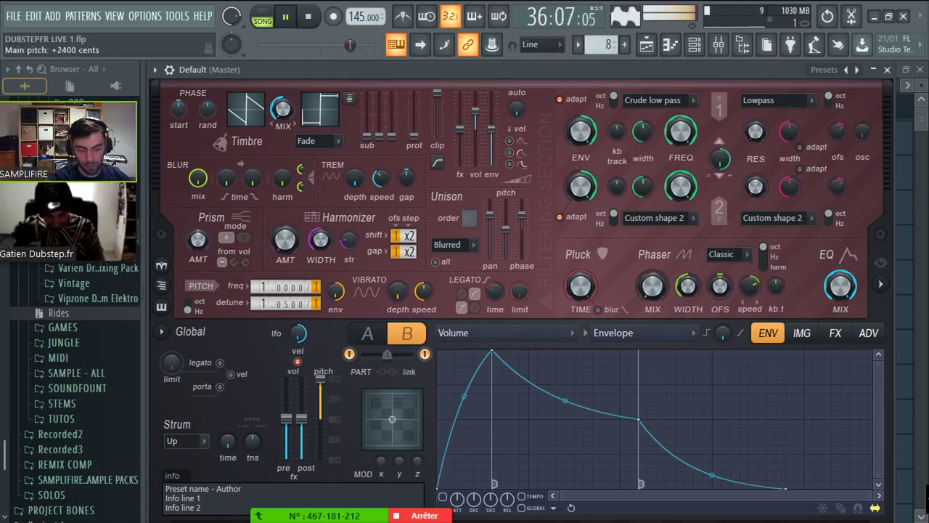
pyautogui.rightClick(335, 436)
pyautogui.click(355, 310)
# - Set compression to Burning, distortion to Log and phaser to Condom, then close Harmor
pyautogui.click(865, 333)
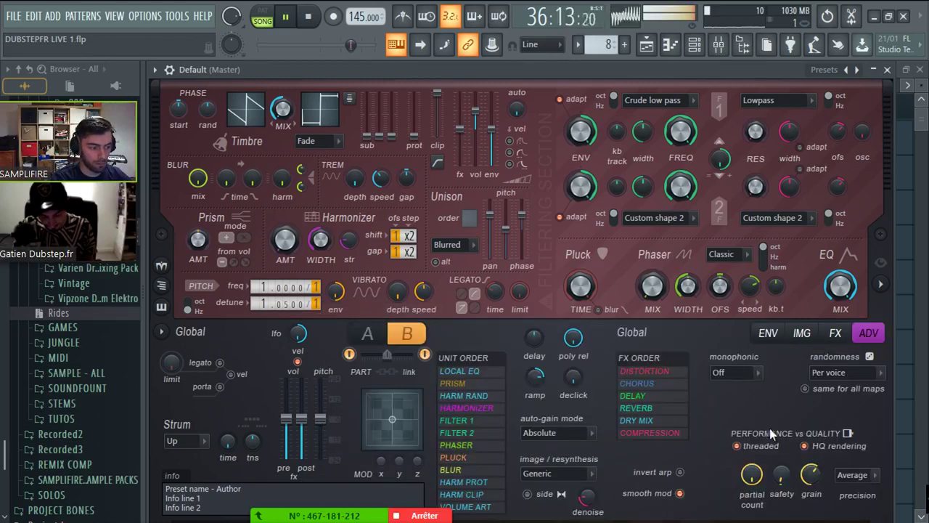
pyautogui.click(835, 333)
pyautogui.click(788, 476)
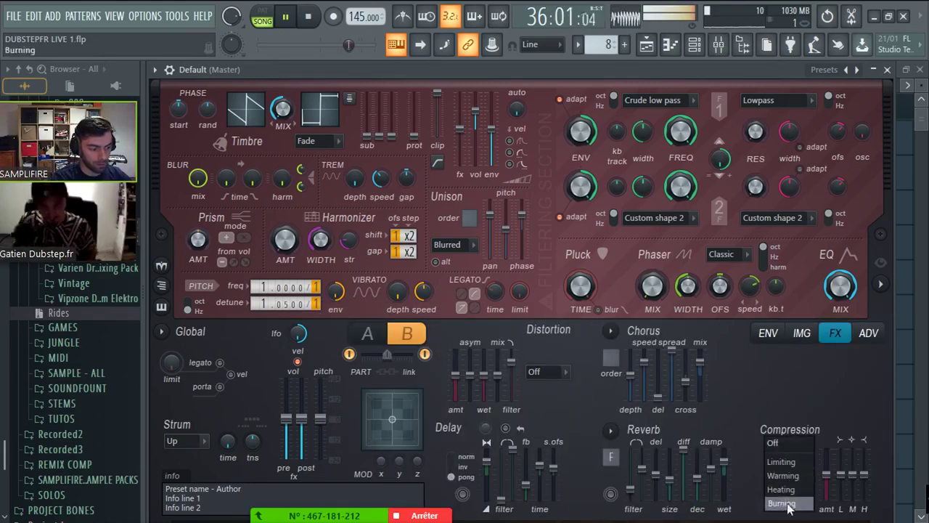
pyautogui.click(782, 498)
pyautogui.click(538, 374)
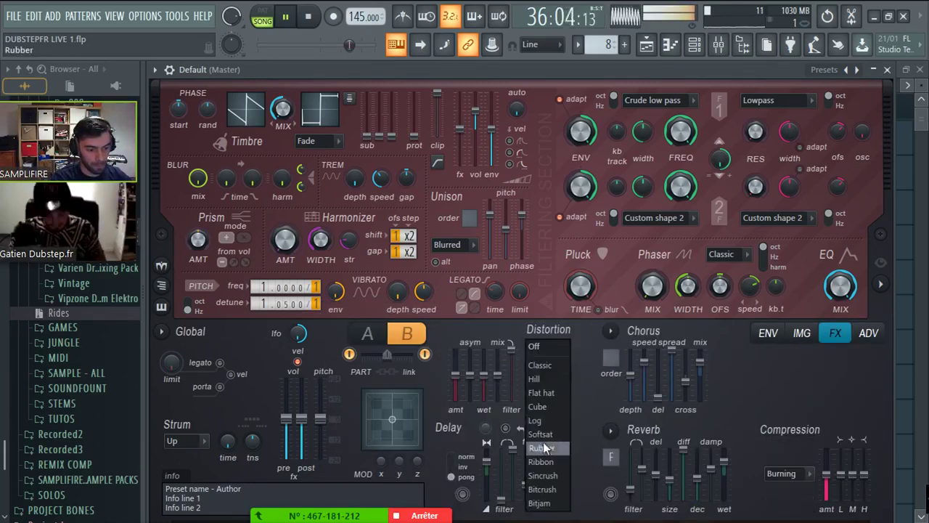
pyautogui.click(538, 421)
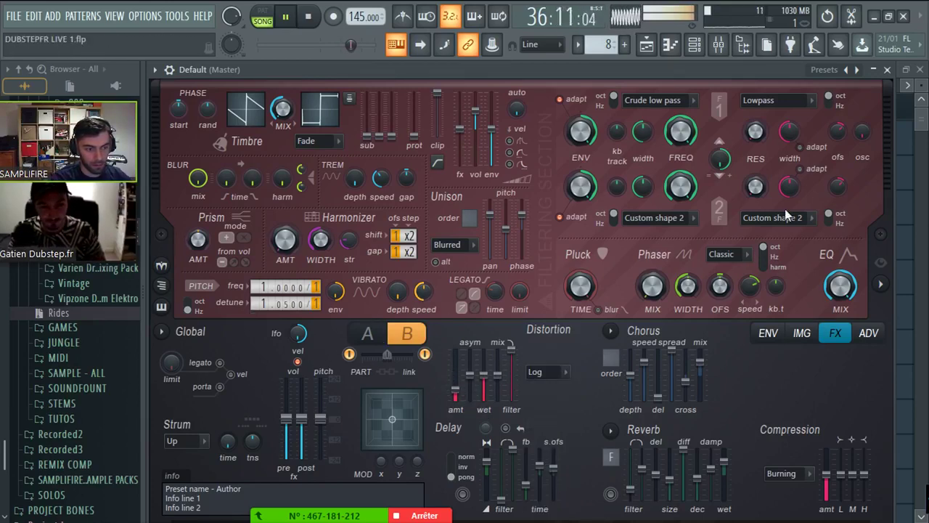
pyautogui.click(721, 254)
pyautogui.click(714, 345)
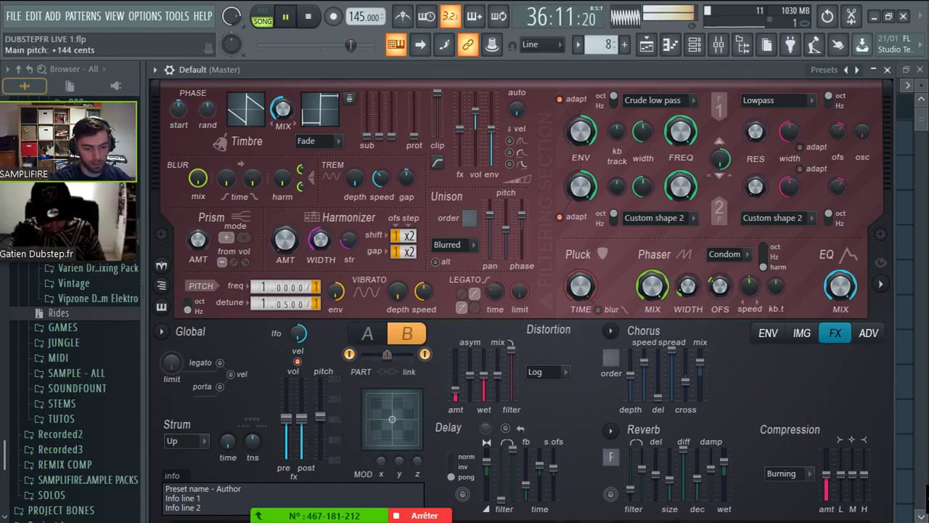
pyautogui.moveTo(320, 418)
pyautogui.mouseDown()
pyautogui.moveTo(320, 385)
pyautogui.moveTo(320, 418)
pyautogui.mouseUp()
pyautogui.click(309, 16)
# - Stop playback and briefly replay the arrangement from bar 29
pyautogui.press('Escape')
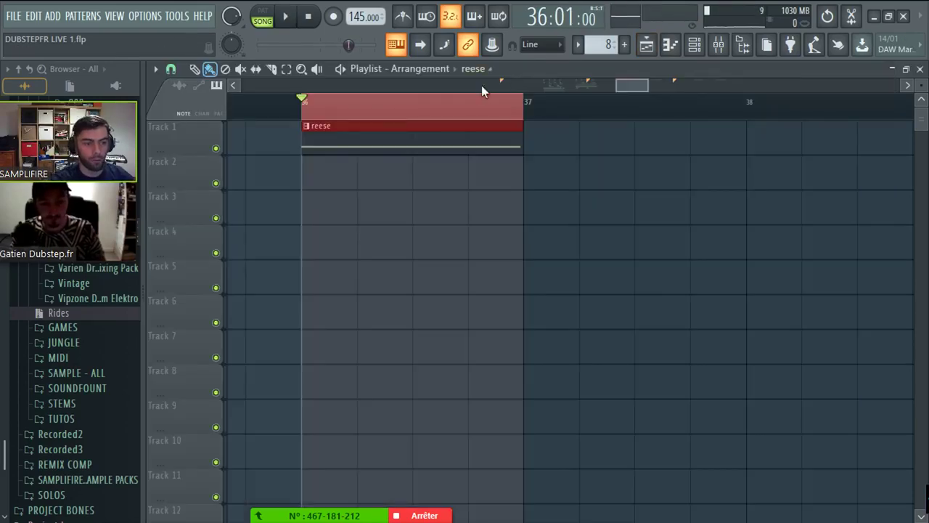
pyautogui.moveTo(482, 85); pyautogui.dragTo(573, 119)
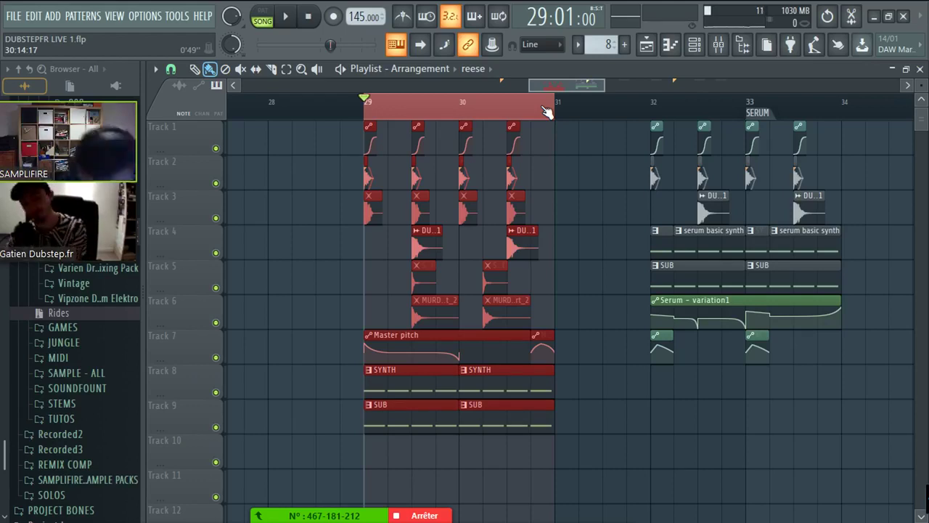
pyautogui.hscroll(-2, 396, 92)
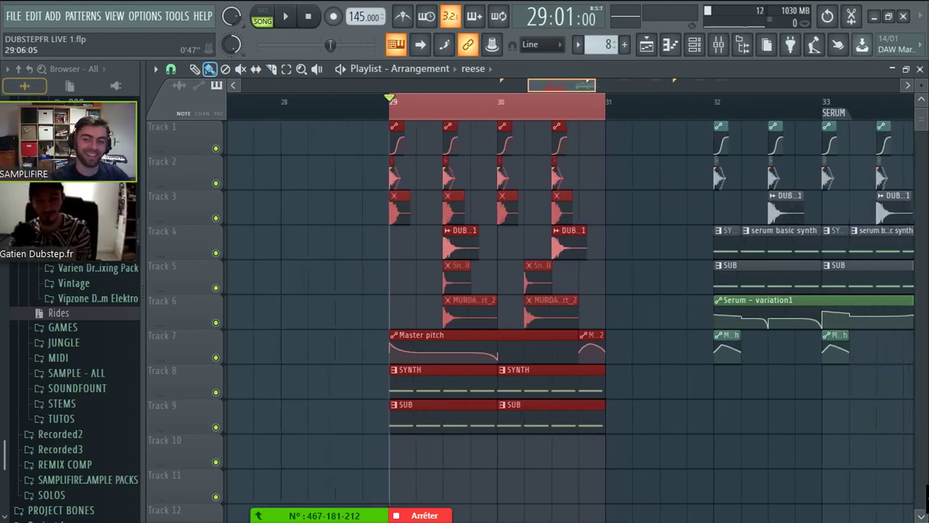
pyautogui.press('space')
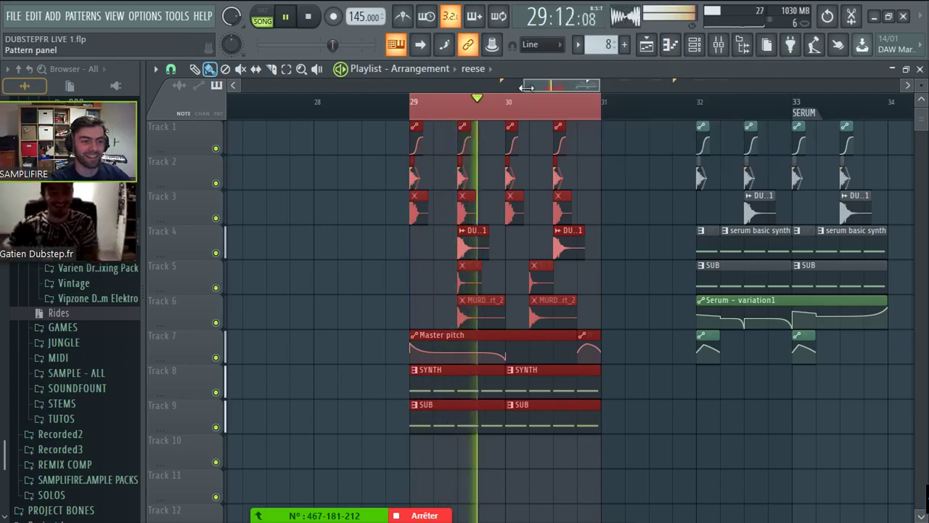
pyautogui.press('space')
pyautogui.scroll(2, 420, 291)
pyautogui.scroll(-3, 455, 273)
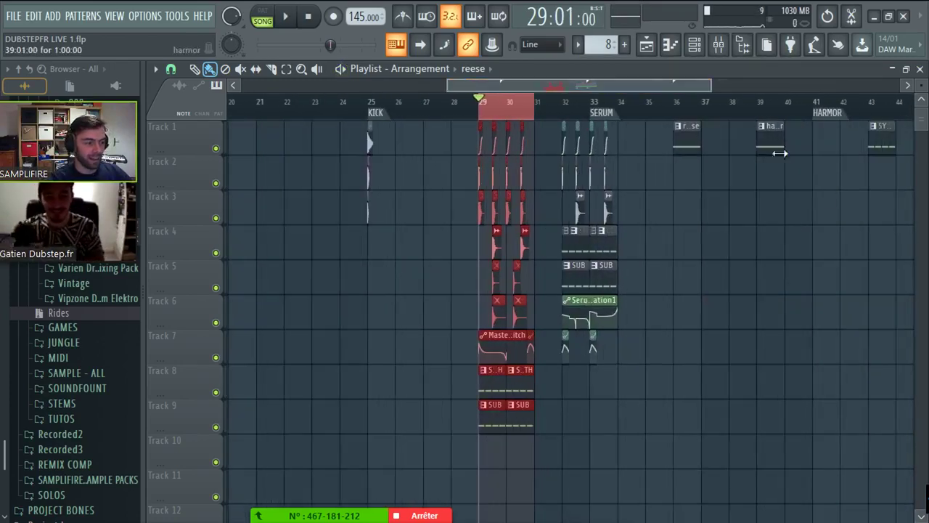
pyautogui.scroll(2, 506, 309)
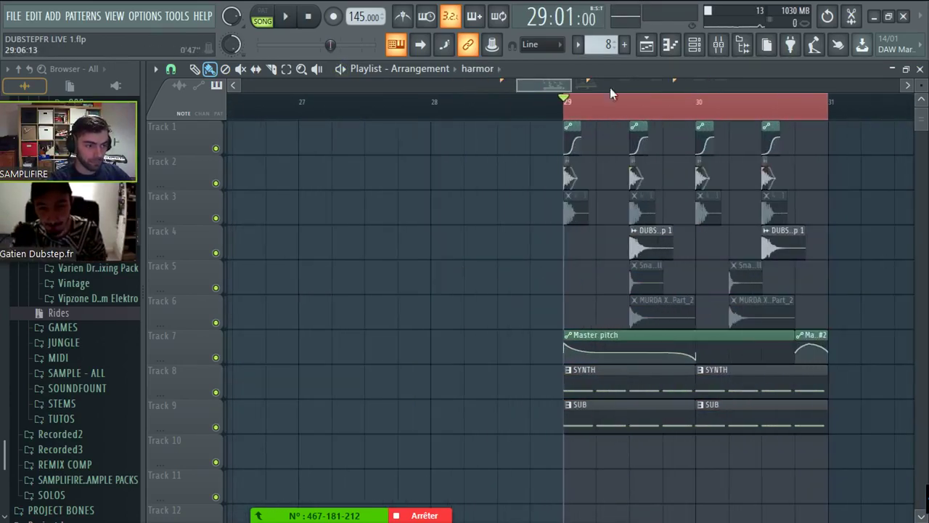
pyautogui.hscroll(3, 609, 93)
# - Duplicate the drum, Master pitch, SYNTH and SUB clips at bars 17–19 into bars 19–21
pyautogui.doubleClick(408, 97)
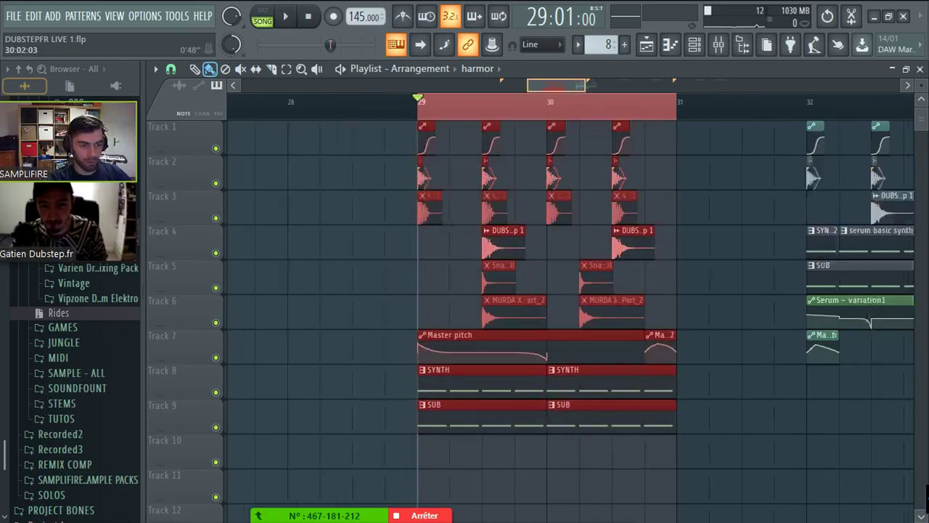
pyautogui.scroll(-4, 566, 290)
pyautogui.scroll(5, 686, 131)
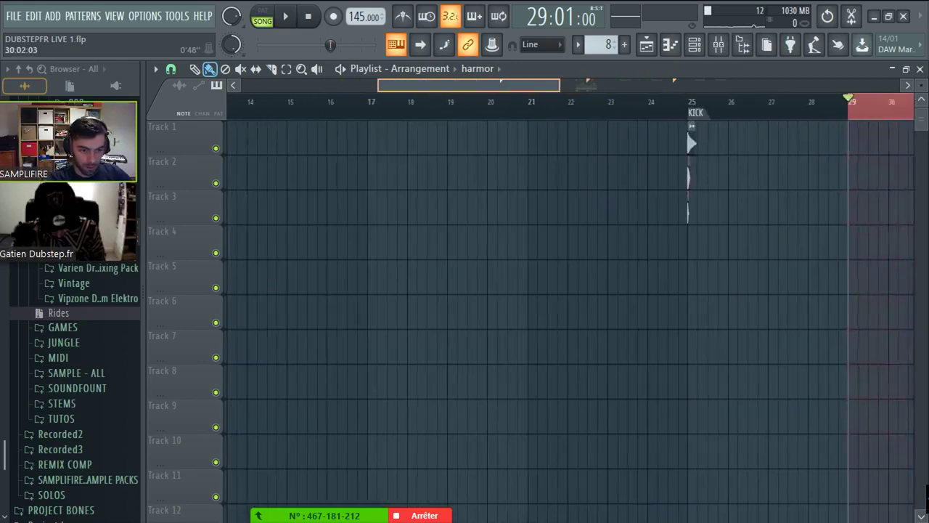
pyautogui.scroll(-2, 670, 290)
pyautogui.hotkey('ctrl', 'v')
pyautogui.click(701, 297)
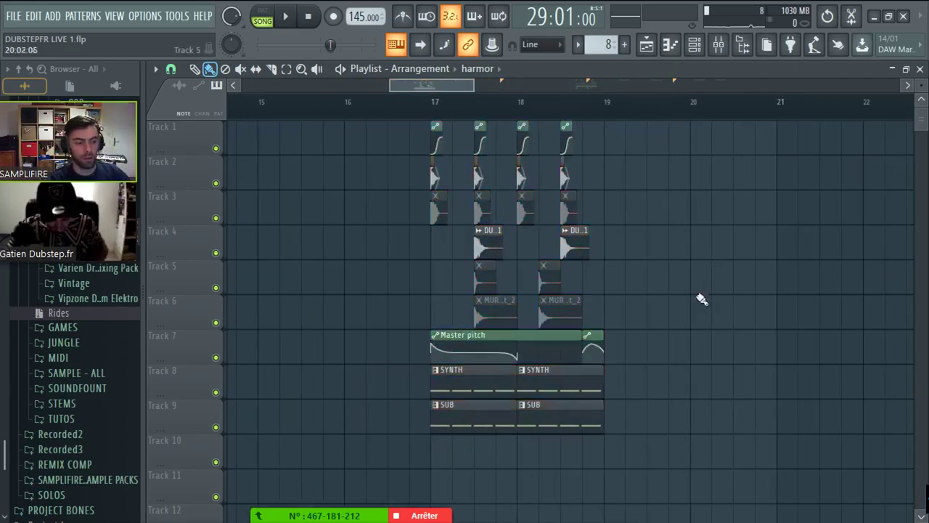
pyautogui.hotkey('ctrl', 'a')
pyautogui.hotkey('ctrl', 'b')
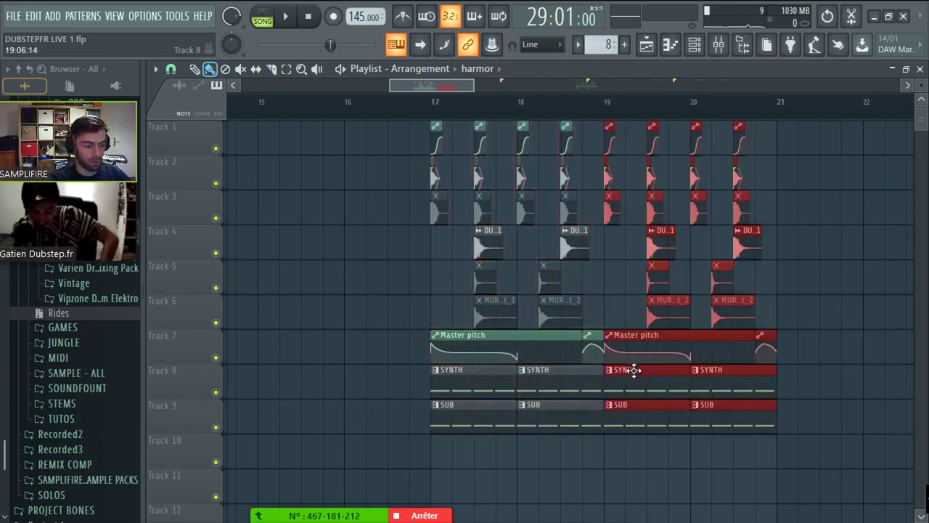
pyautogui.click(612, 265)
pyautogui.scroll(-4, 419, 95)
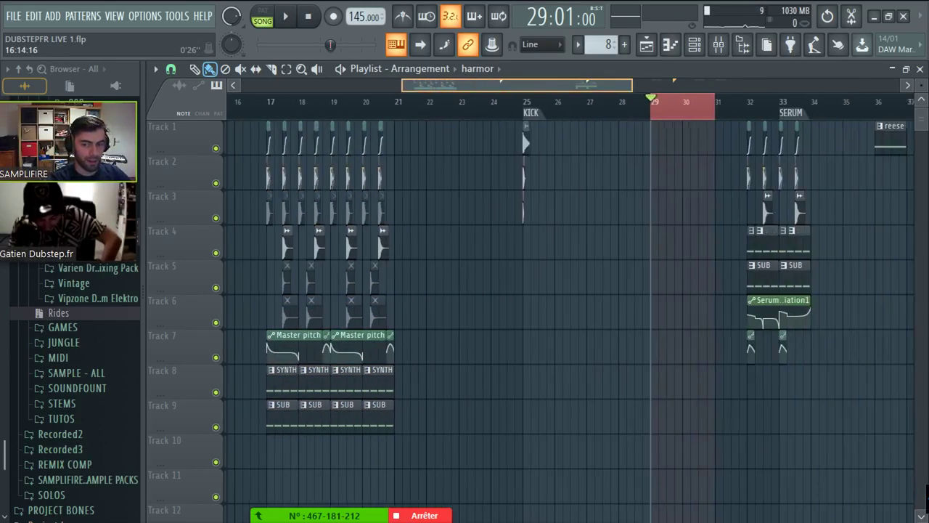
pyautogui.scroll(5, 421, 91)
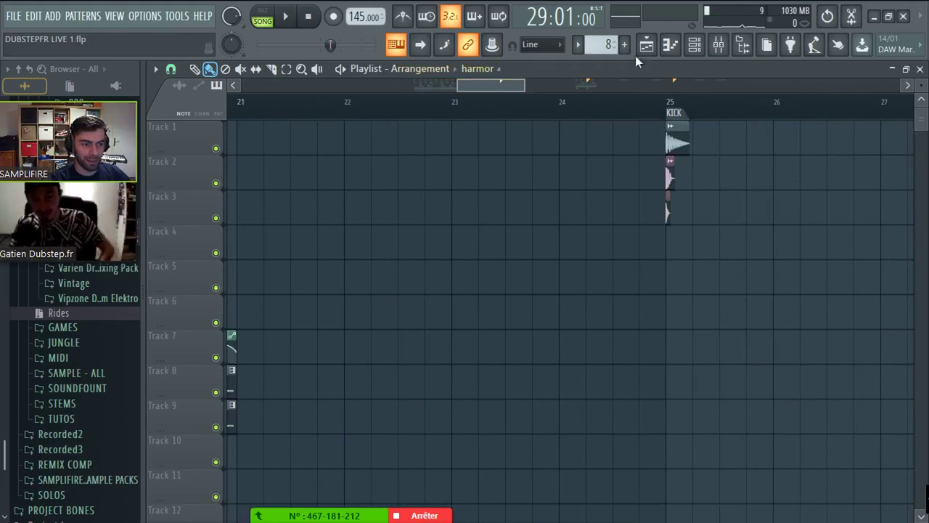
# - Create a new pattern named 'jump up'
pyautogui.click(629, 45)
pyautogui.write('julm')
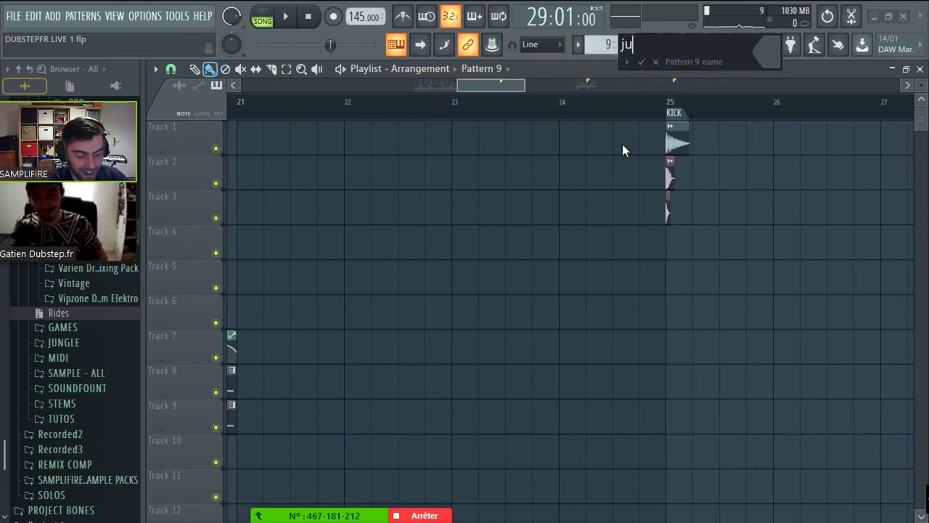
pyautogui.press('BackSpace')
pyautogui.press('BackSpace')
pyautogui.write('m')
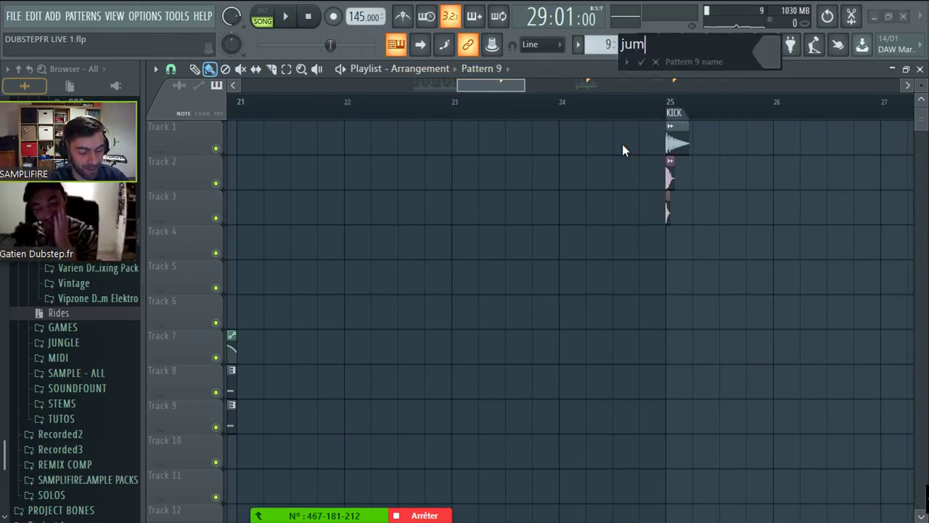
pyautogui.write('p up u')
pyautogui.press('Return')
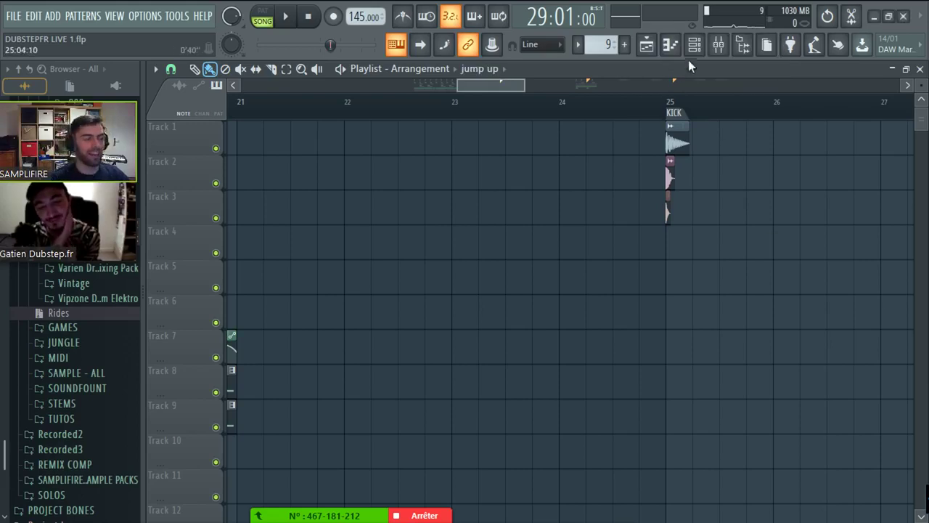
# - Insert a Serum instrument via the Default channel's menu in the Channel rack
pyautogui.click(694, 45)
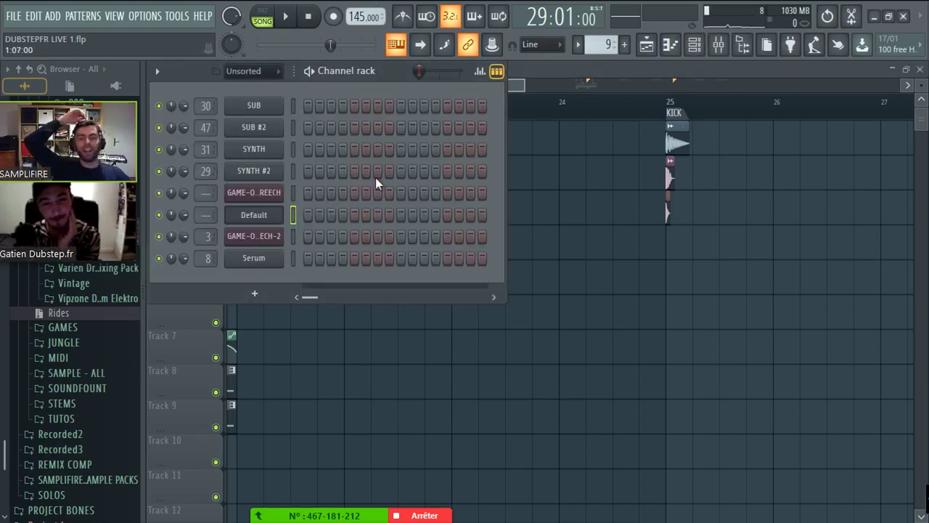
pyautogui.rightClick(284, 210)
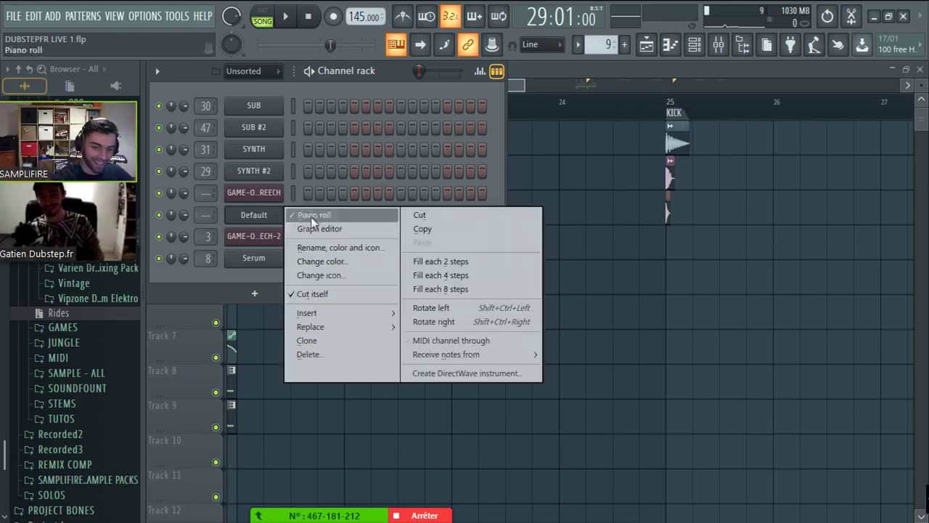
pyautogui.moveTo(334, 312)
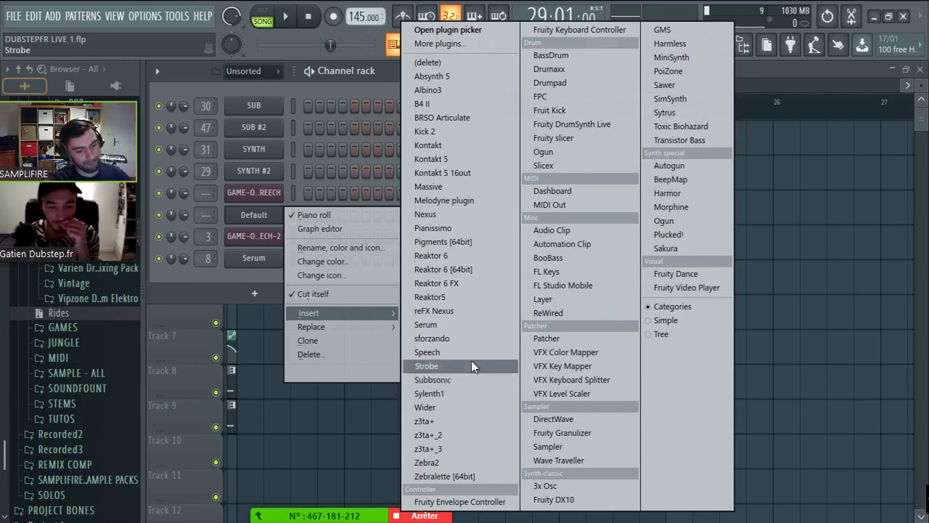
pyautogui.click(454, 326)
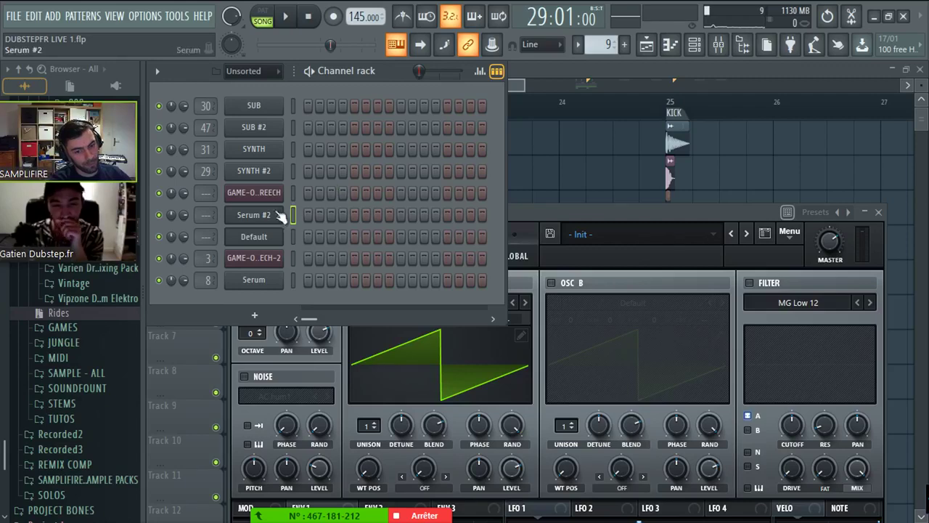
# - Draw eight short E2 notes in Serum #2's piano roll
pyautogui.rightClick(279, 215)
pyautogui.click(294, 213)
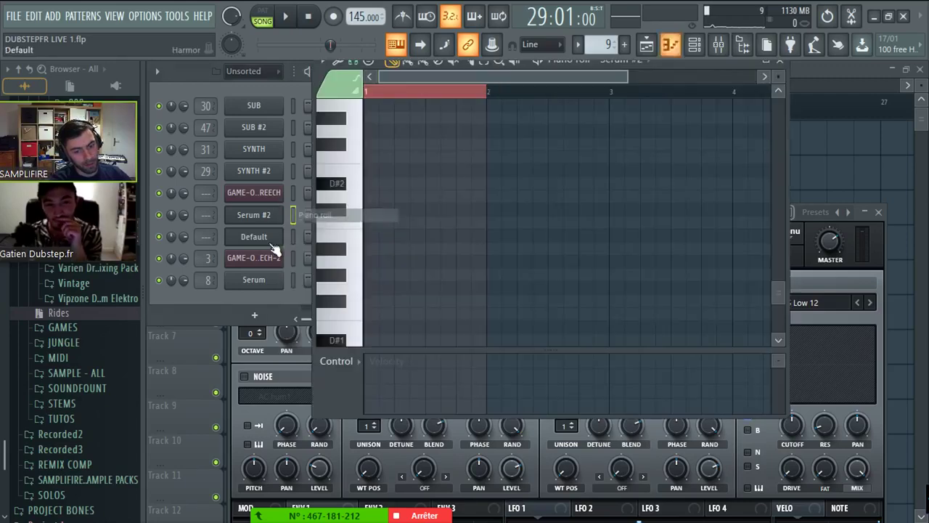
pyautogui.scroll(-2, 406, 232)
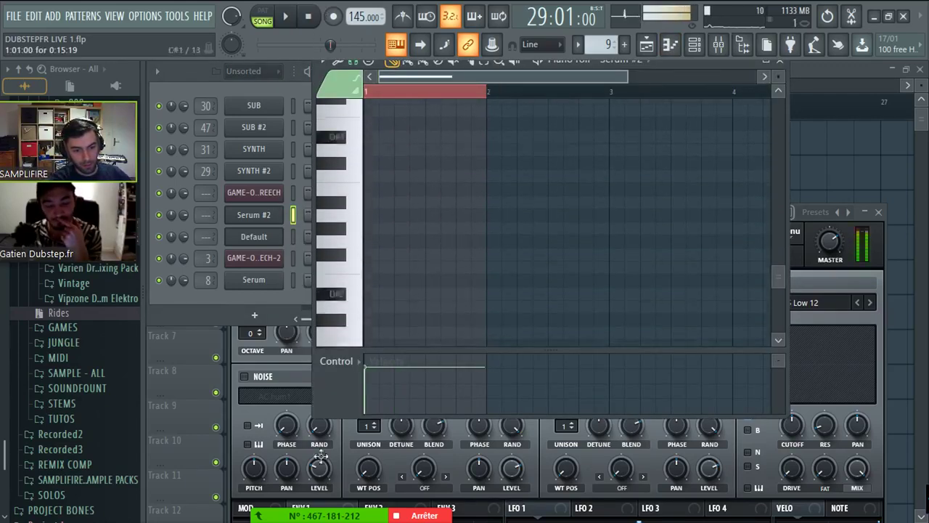
pyautogui.moveTo(377, 232)
pyautogui.mouseDown()
pyautogui.moveTo(377, 173)
pyautogui.moveTo(377, 226)
pyautogui.mouseUp()
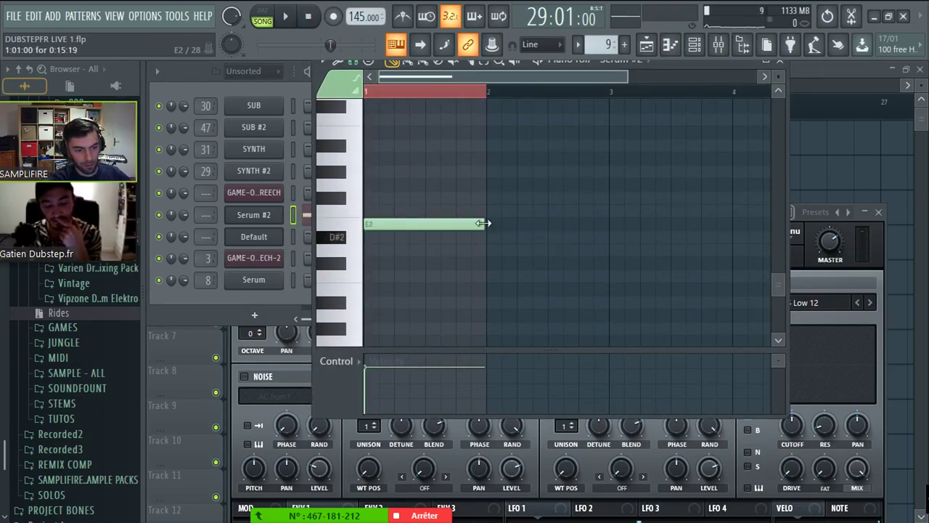
pyautogui.moveTo(482, 225)
pyautogui.mouseDown()
pyautogui.moveTo(386, 228)
pyautogui.moveTo(410, 224)
pyautogui.mouseUp()
pyautogui.click(384, 225)
pyautogui.click(430, 224)
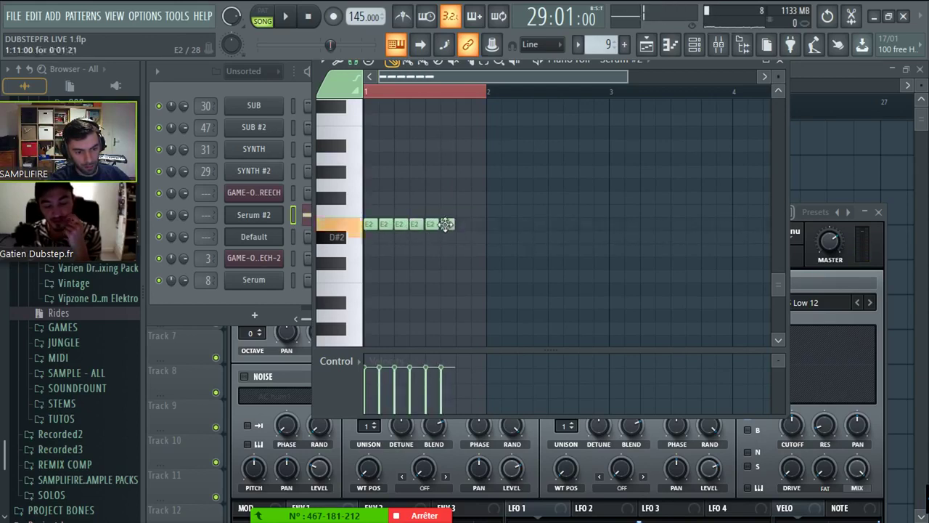
pyautogui.click(445, 224)
pyautogui.click(461, 224)
pyautogui.click(477, 224)
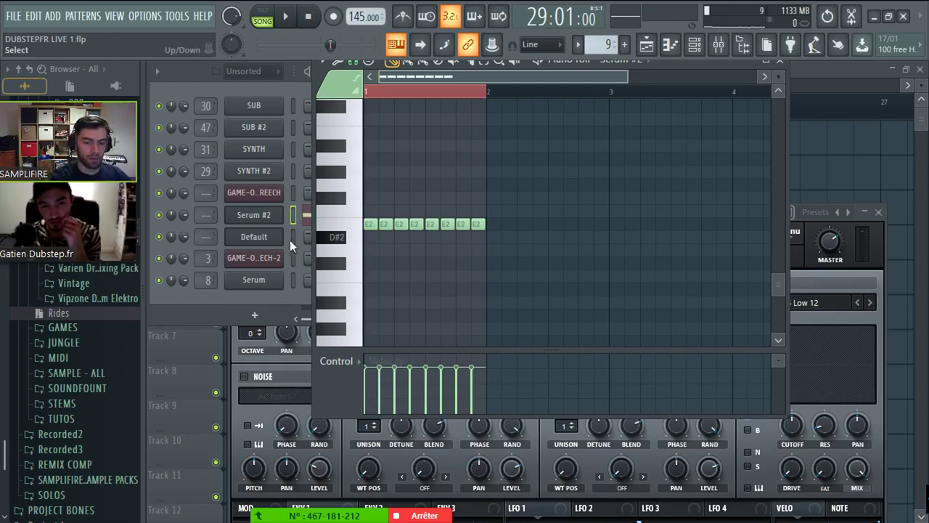
# - Route Serum #2 to mixer insert 56 and open its editor at 90% zoom
pyautogui.moveTo(207, 210)
pyautogui.mouseDown()
pyautogui.moveTo(206, 171)
pyautogui.moveTo(207, 208)
pyautogui.mouseUp()
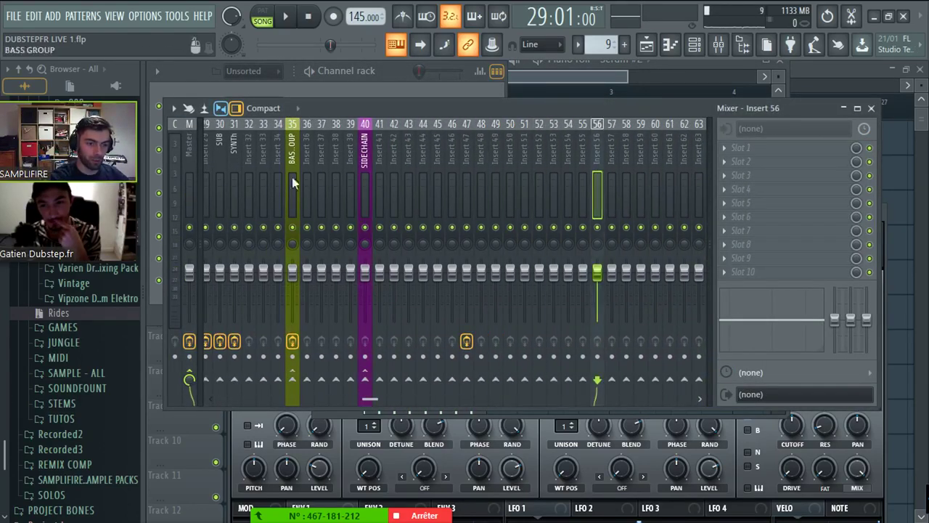
pyautogui.click(402, 73)
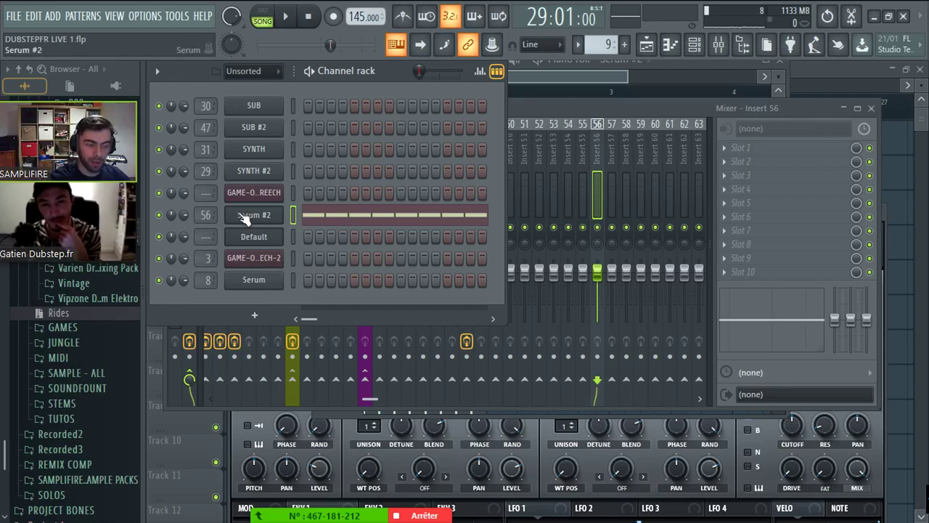
pyautogui.click(245, 216)
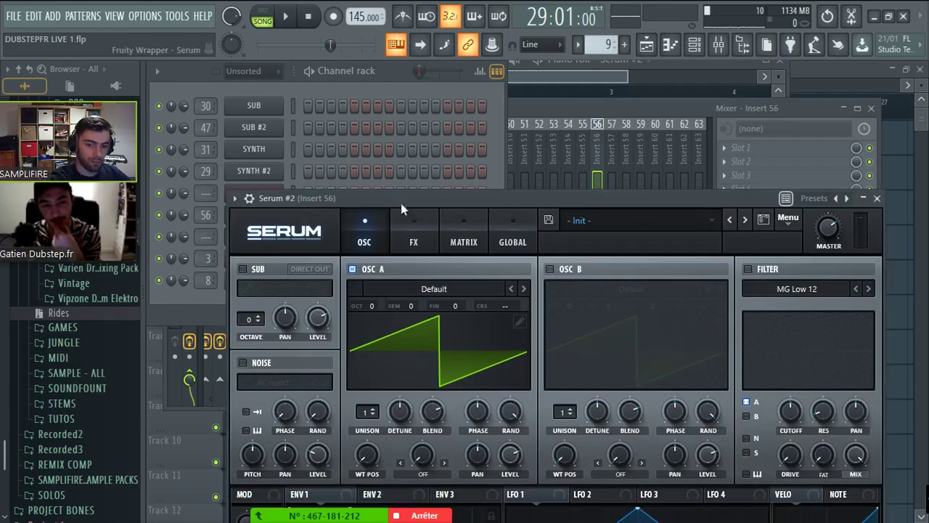
pyautogui.rightClick(236, 223)
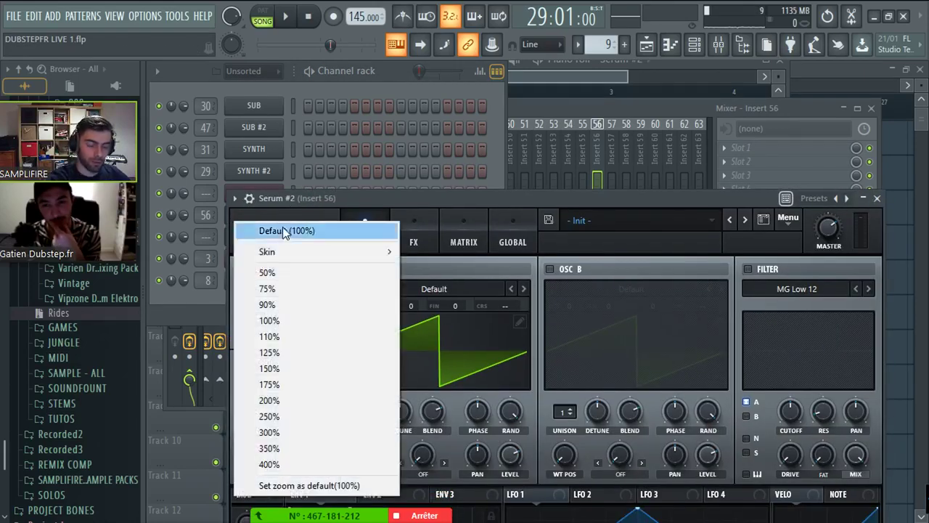
pyautogui.click(283, 304)
pyautogui.moveTo(385, 206); pyautogui.dragTo(356, 88)
# - Reposition the Serum #2 editor window up and to the left
pyautogui.click(205, 84)
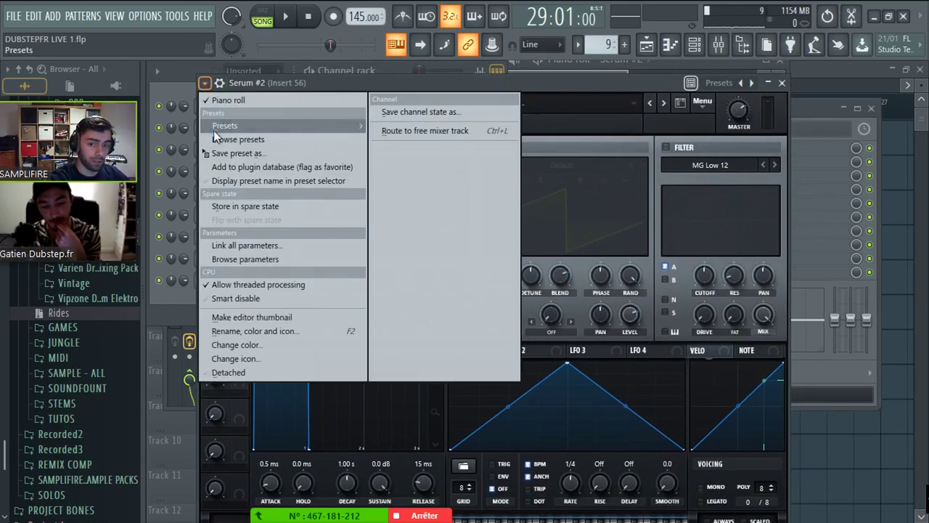
pyautogui.click(317, 84)
pyautogui.moveTo(317, 83); pyautogui.dragTo(299, 79)
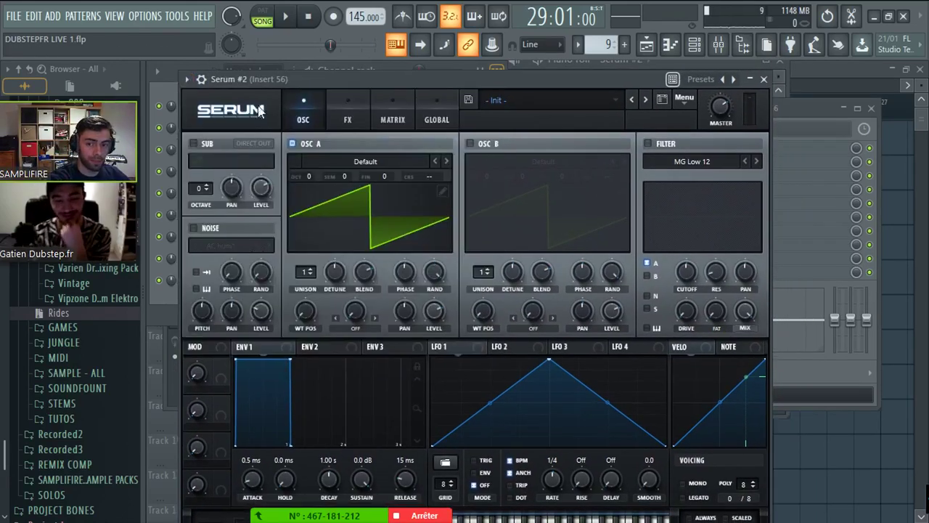
pyautogui.click(186, 79)
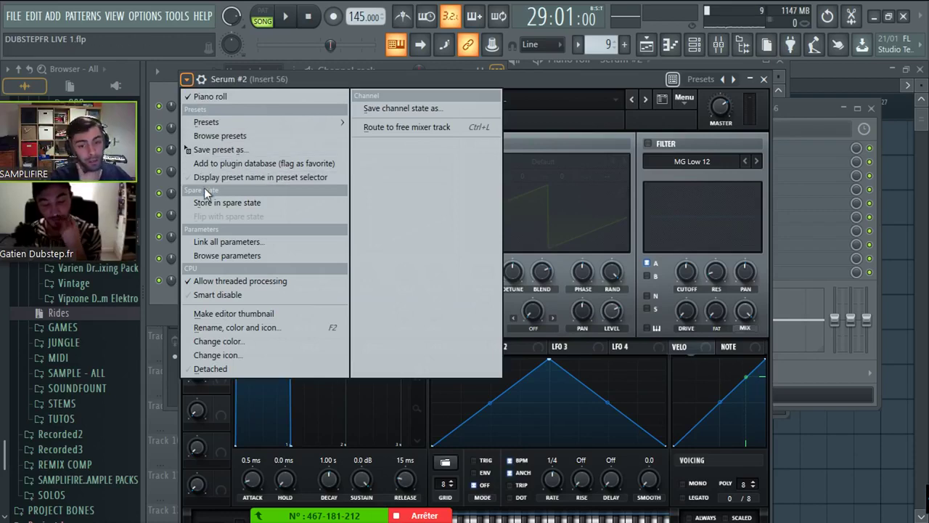
pyautogui.click(215, 367)
pyautogui.moveTo(353, 71); pyautogui.dragTo(337, 53)
# - Enable Serum's filter at 55 Hz cutoff, modulated by a retriggering LFO 1
pyautogui.click(632, 125)
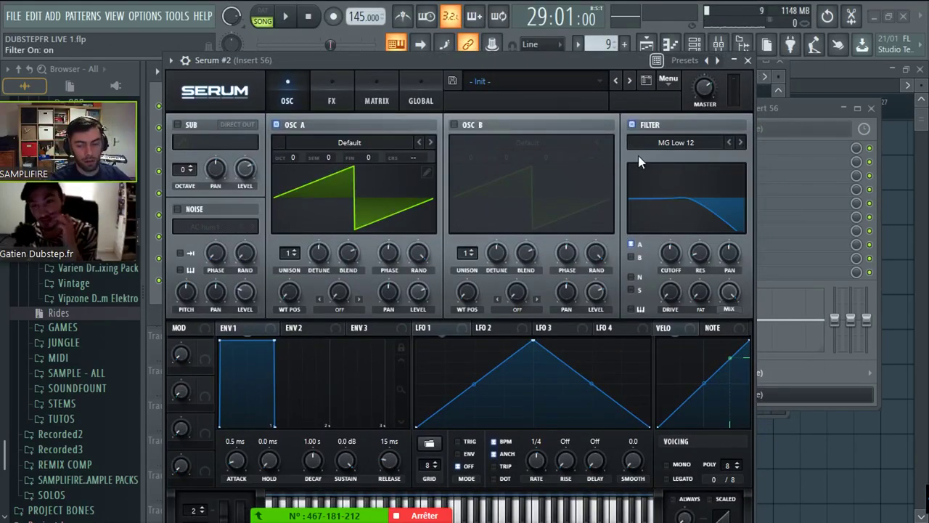
pyautogui.moveTo(686, 211); pyautogui.dragTo(650, 211)
pyautogui.moveTo(663, 254); pyautogui.dragTo(668, 253)
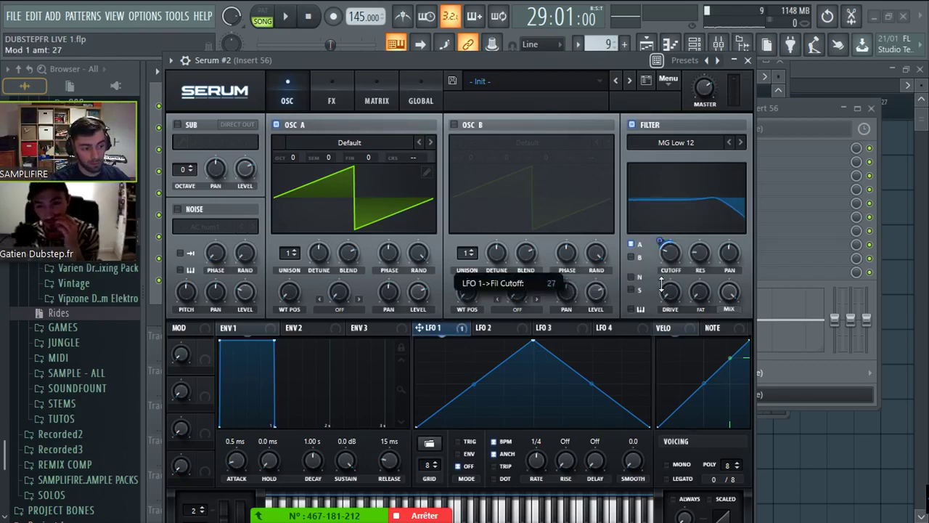
pyautogui.scroll(1, 542, 452)
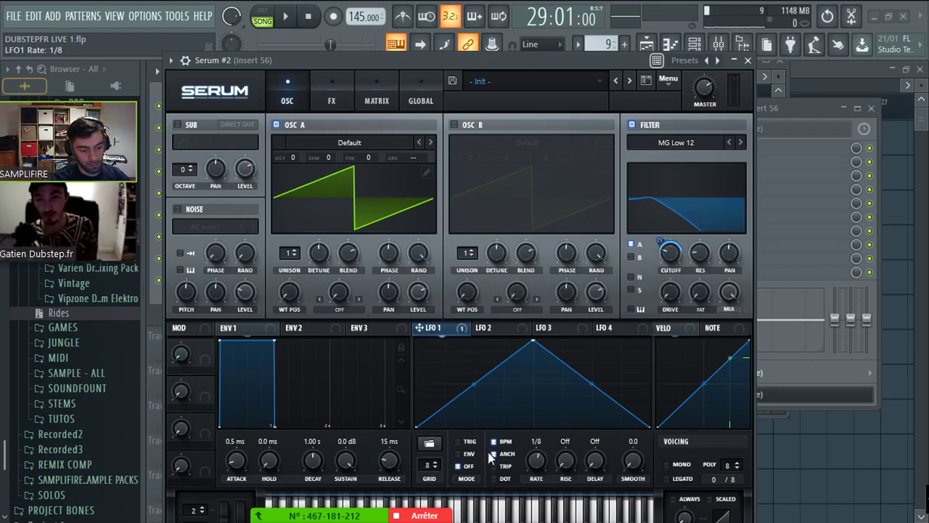
pyautogui.click(465, 442)
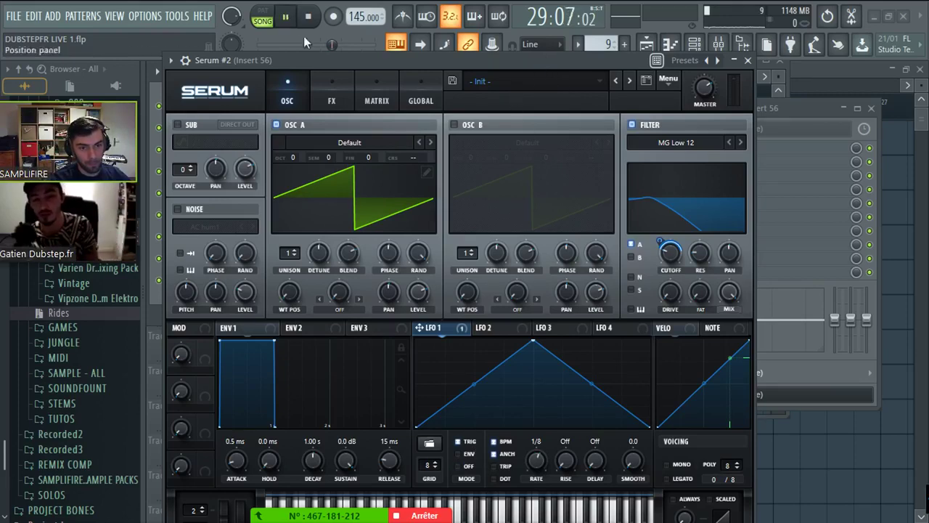
# - Create a new pattern and place the jump up clip on Track 1 at bar 22
pyautogui.press('F4')
pyautogui.press('Return')
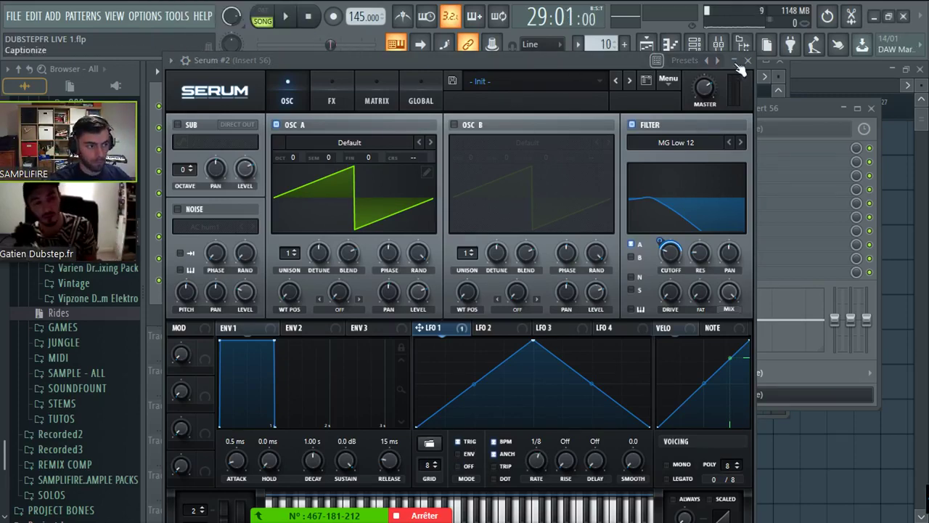
pyautogui.click(746, 61)
pyautogui.click(646, 44)
pyautogui.click(440, 181)
pyautogui.moveTo(477, 158); pyautogui.dragTo(395, 124)
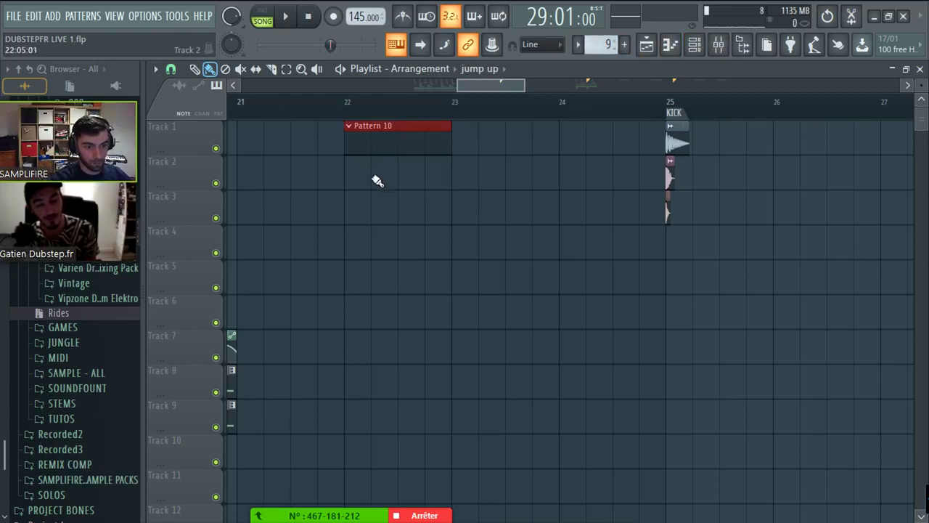
pyautogui.moveTo(376, 181); pyautogui.dragTo(363, 138)
# - Play the arrangement from bar 22, stop it, and reopen Serum #2
pyautogui.click(347, 100)
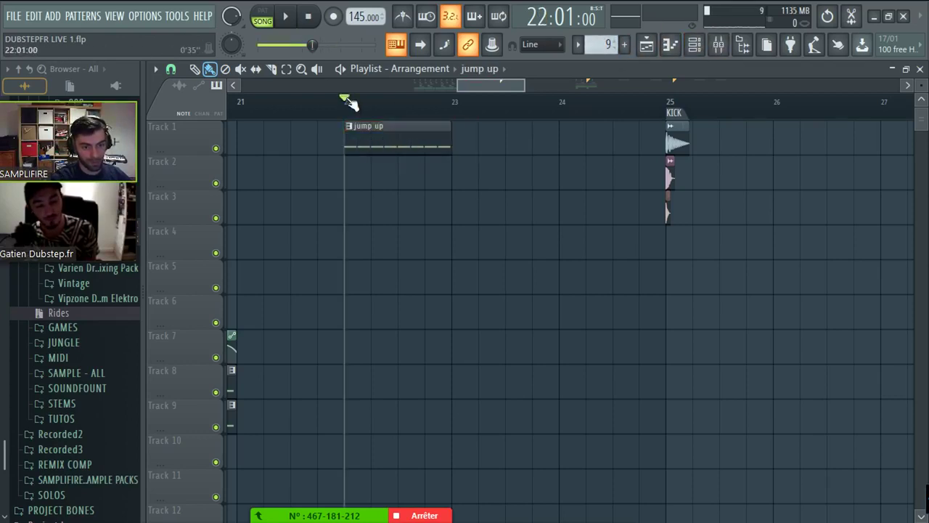
pyautogui.press('space')
pyautogui.press('F6')
pyautogui.click(264, 218)
pyautogui.press('space')
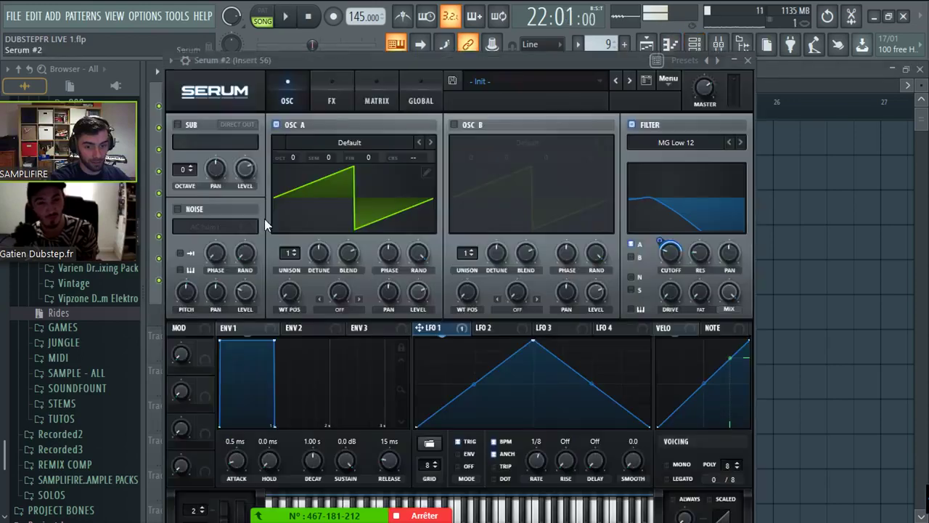
# - Start playback and enable Osc B tuned to +2 octaves, +7 semitones
pyautogui.press('space')
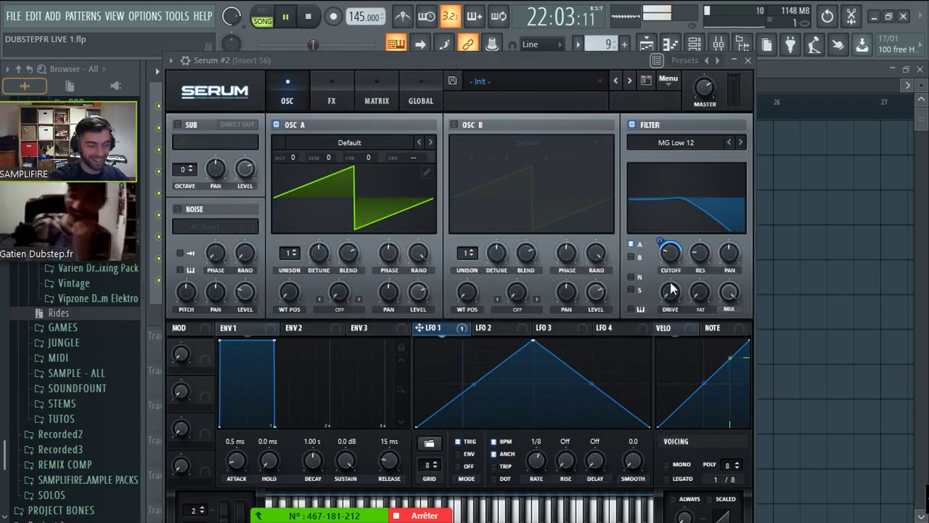
pyautogui.click(454, 124)
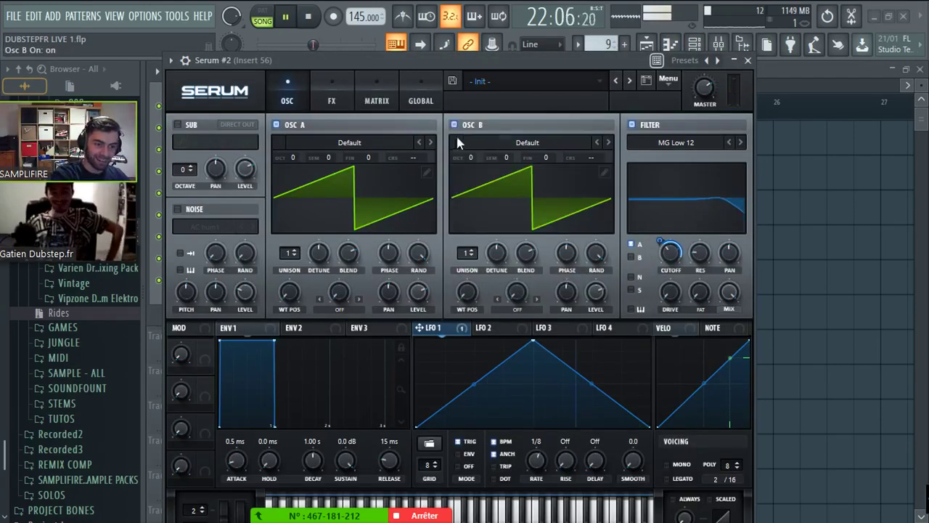
pyautogui.moveTo(472, 155); pyautogui.dragTo(487, 125)
pyautogui.moveTo(501, 158); pyautogui.dragTo(525, 136)
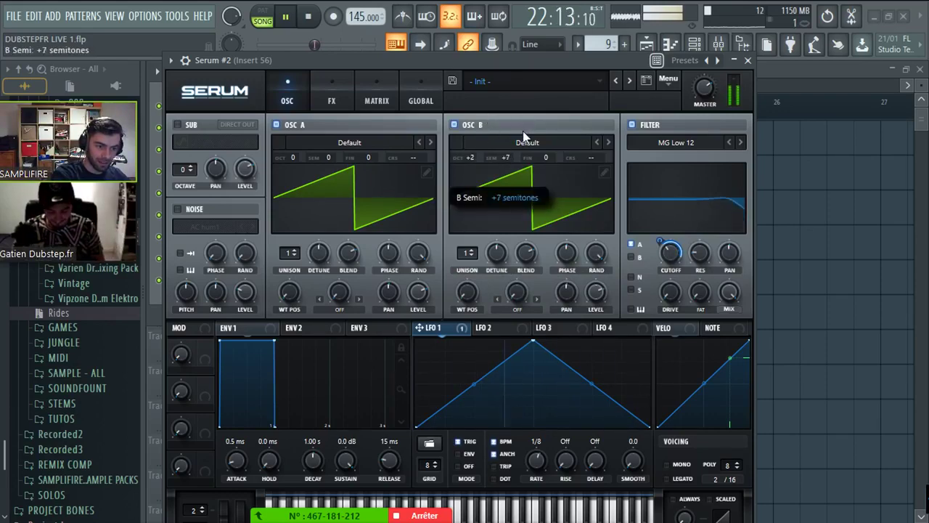
# - Set Osc A's warp to FM from B at 44%, LFO 1 sweeping it, with 3 unison voices
pyautogui.click(516, 309)
pyautogui.click(339, 309)
pyautogui.click(338, 309)
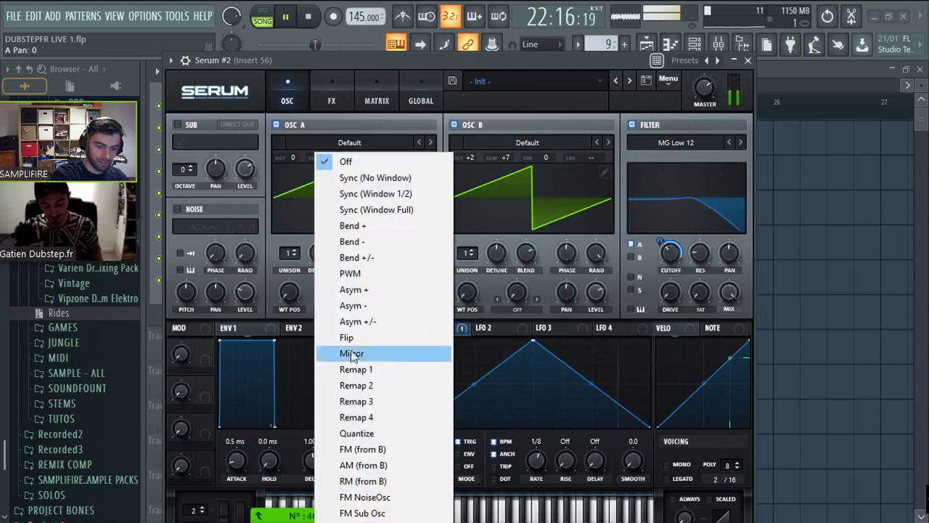
pyautogui.click(379, 448)
pyautogui.moveTo(339, 292); pyautogui.dragTo(339, 281)
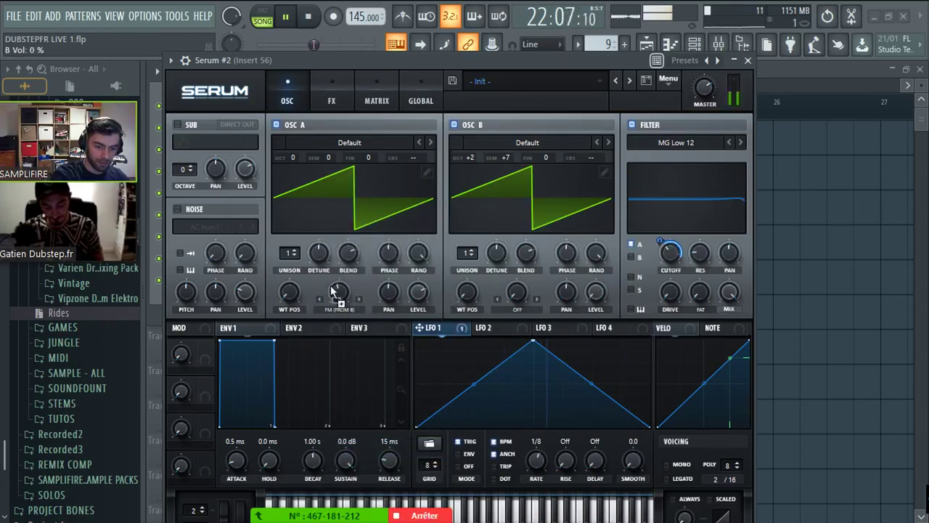
pyautogui.moveTo(419, 327); pyautogui.dragTo(329, 276)
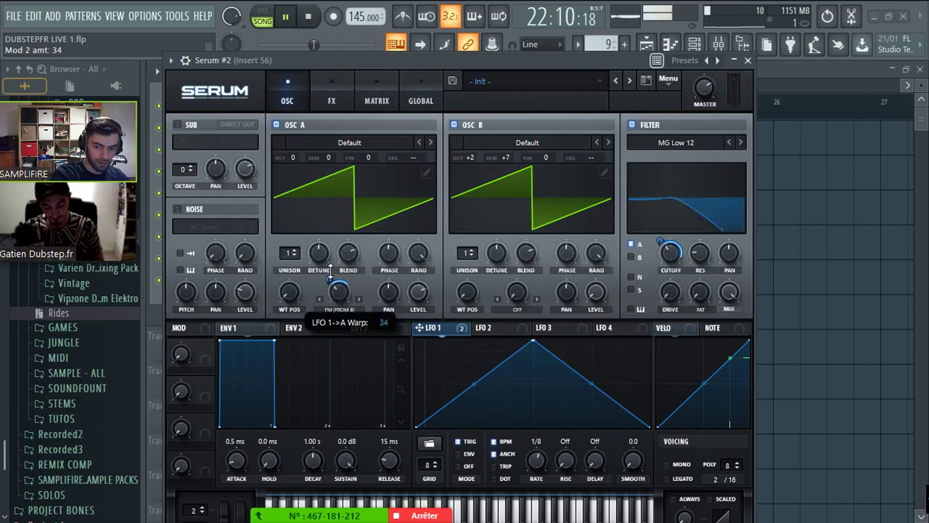
pyautogui.moveTo(290, 252); pyautogui.dragTo(327, 218)
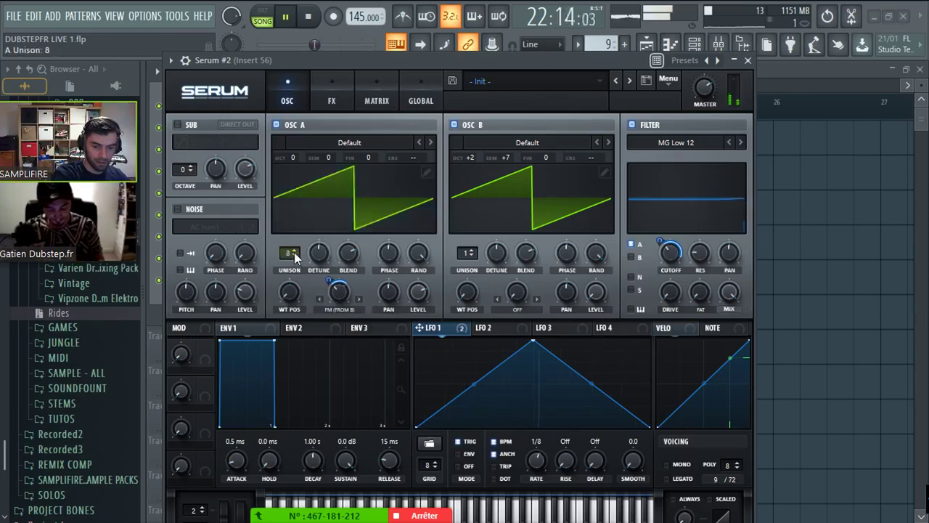
# - Turn on the compressor on Serum's effects page
pyautogui.scroll(-5, 297, 255)
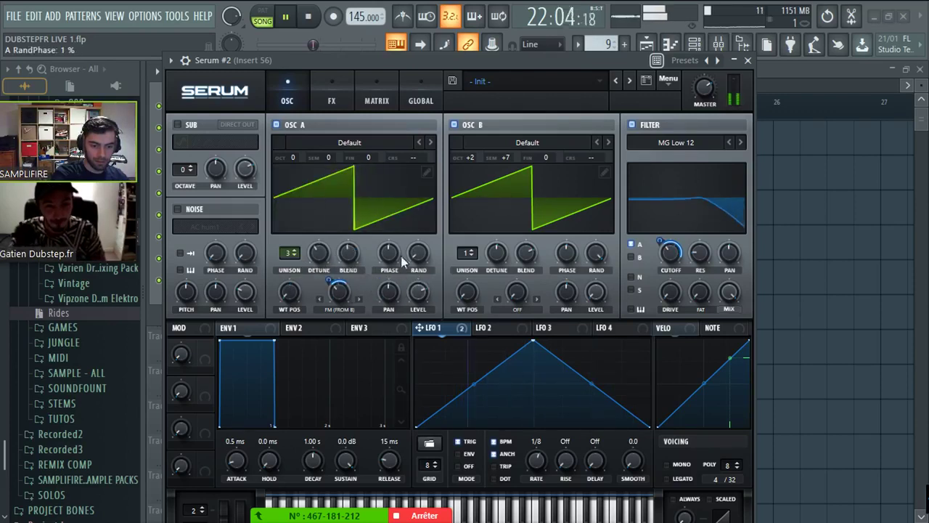
pyautogui.scroll(2, 325, 252)
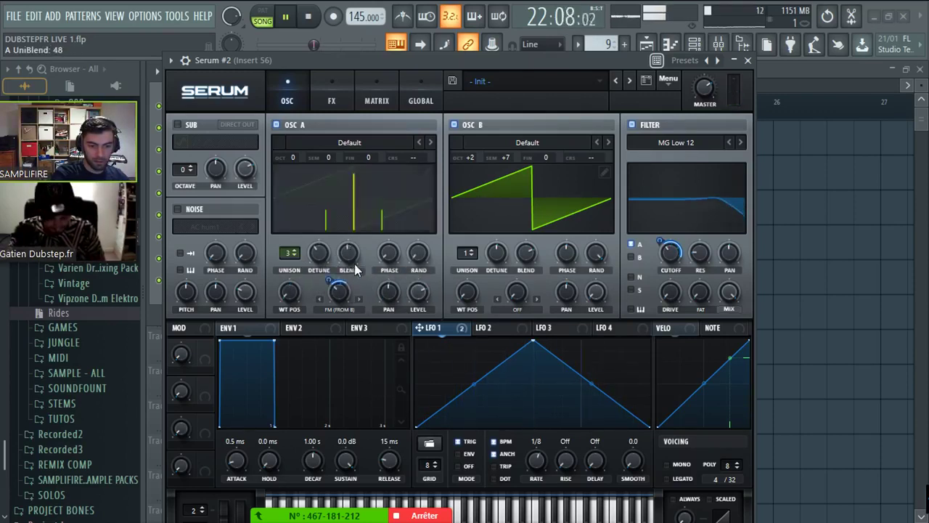
pyautogui.scroll(1, 327, 252)
pyautogui.click(331, 101)
pyautogui.click(291, 96)
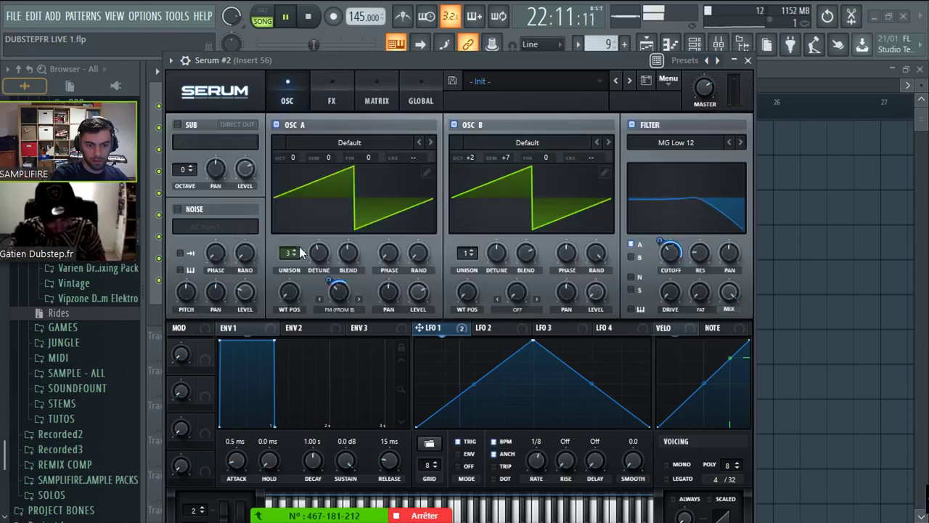
pyautogui.scroll(-4, 299, 246)
pyautogui.click(333, 96)
pyautogui.click(181, 245)
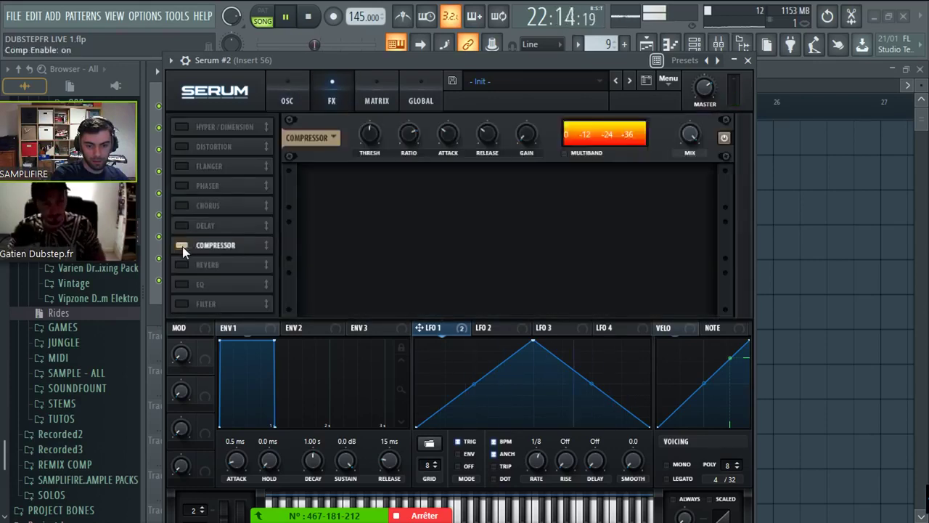
# - Make the compressor multiband at -11.6 dB and add Tube distortion with PRE filter at 61% mix
pyautogui.click(568, 154)
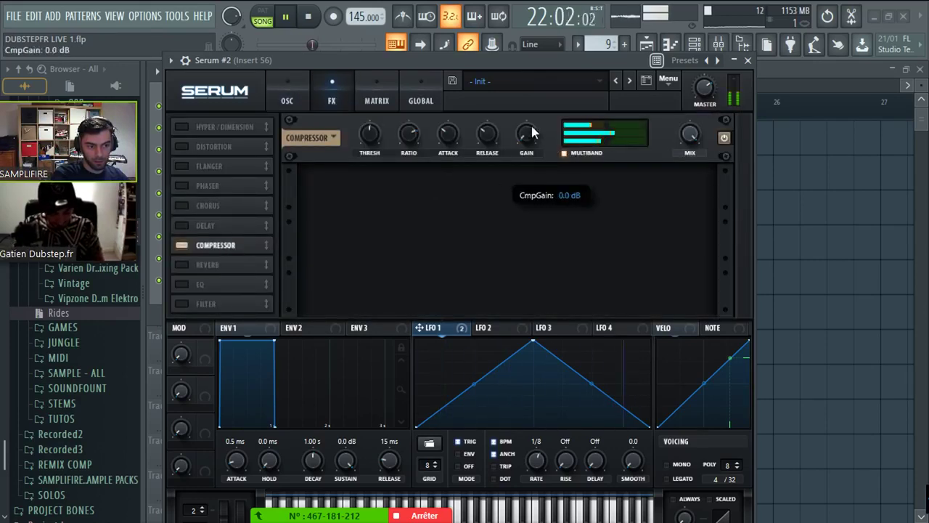
pyautogui.moveTo(367, 138); pyautogui.dragTo(369, 155)
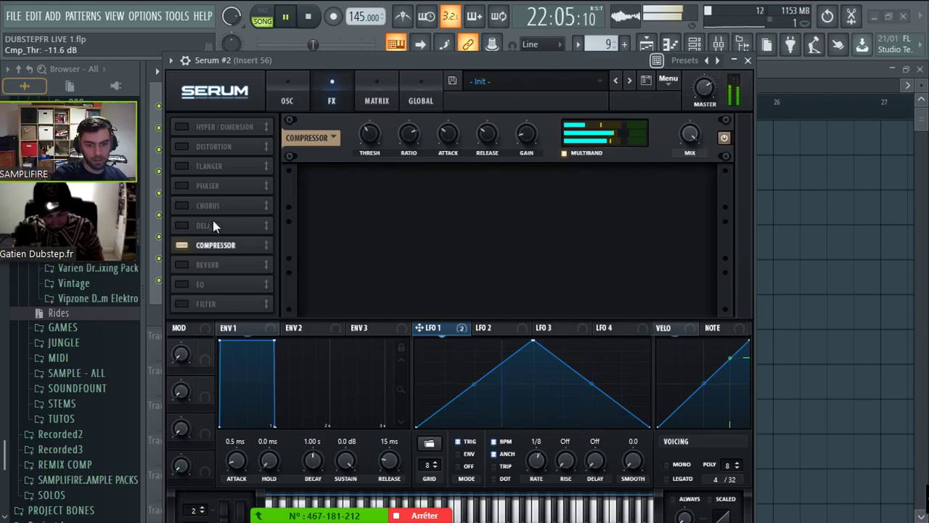
pyautogui.click(182, 146)
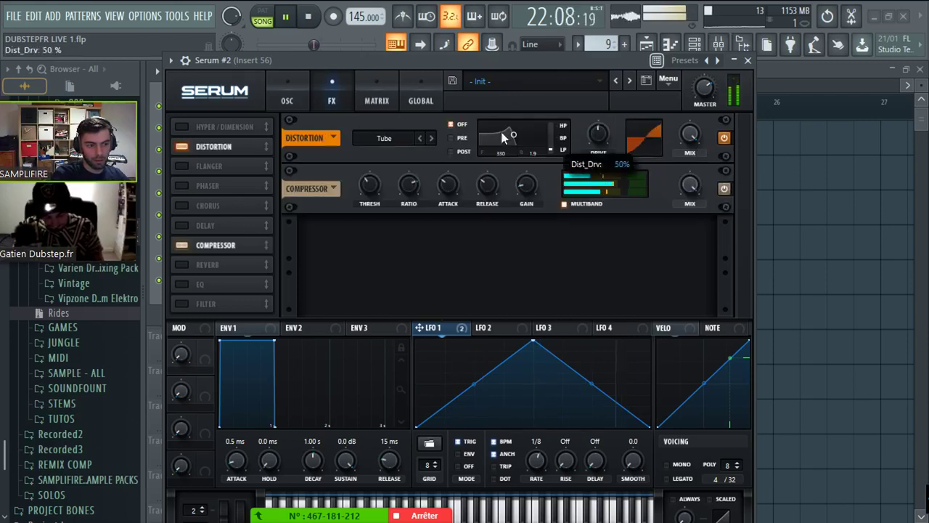
pyautogui.moveTo(501, 137); pyautogui.dragTo(584, 149)
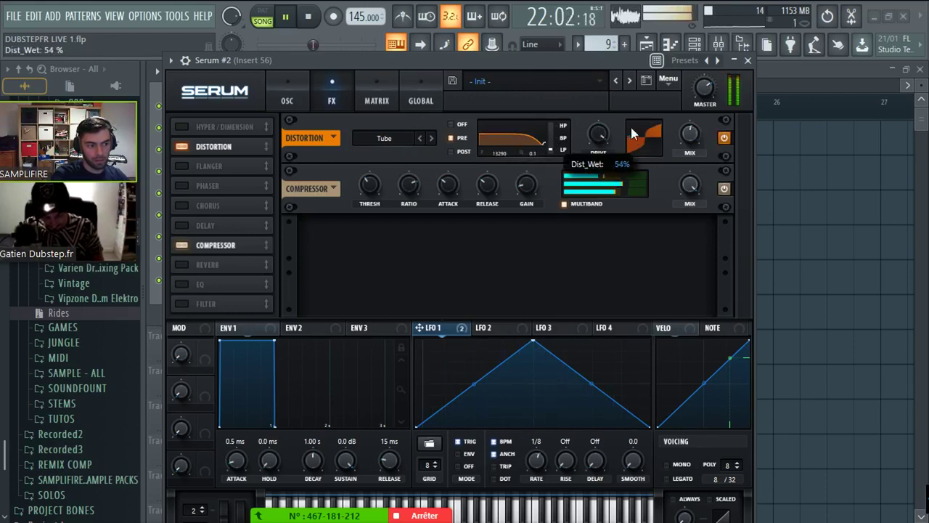
pyautogui.moveTo(689, 135); pyautogui.dragTo(688, 131)
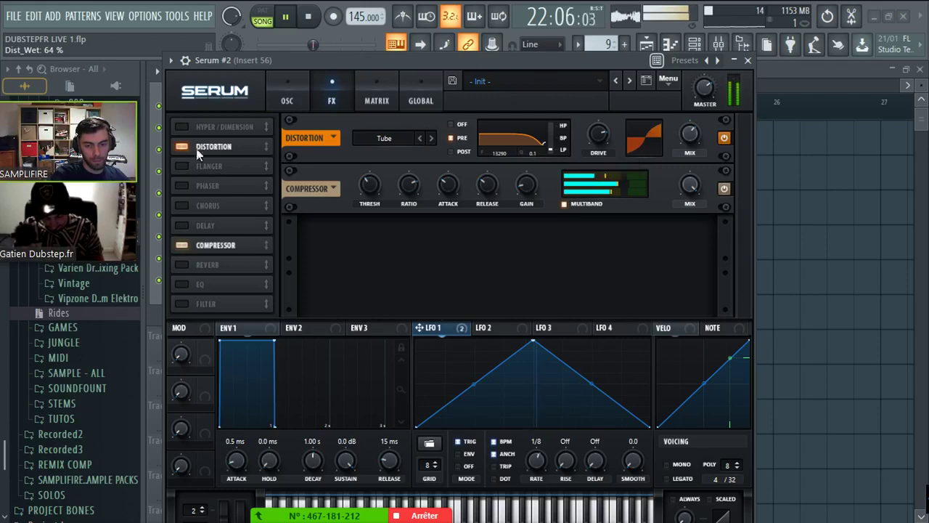
# - Enable a low-pass EQ with LFO 1 sweeping its frequency, then stop playback
pyautogui.click(185, 283)
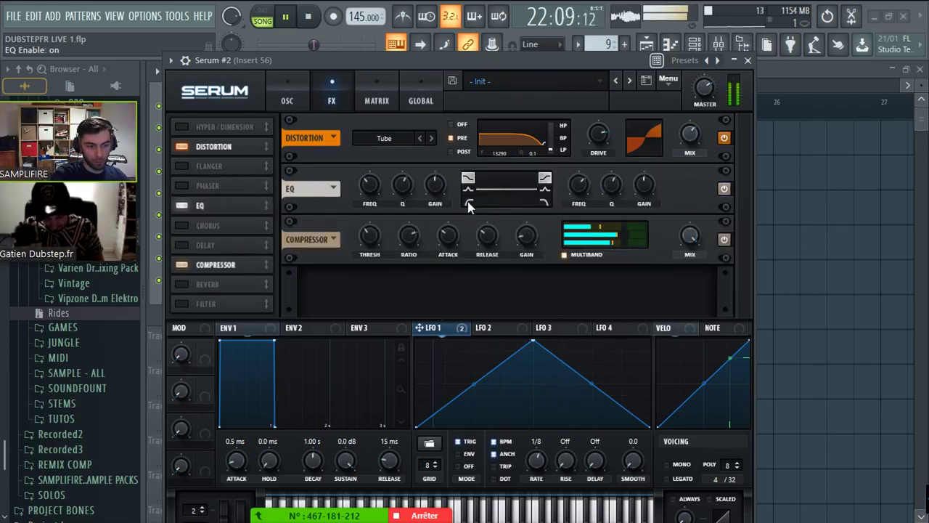
pyautogui.click(468, 205)
pyautogui.moveTo(419, 327); pyautogui.dragTo(364, 219)
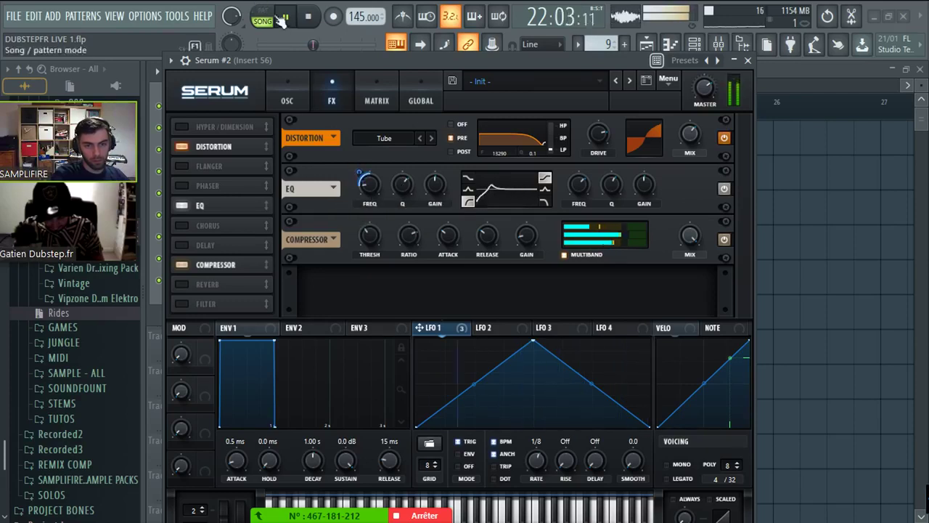
pyautogui.press('space')
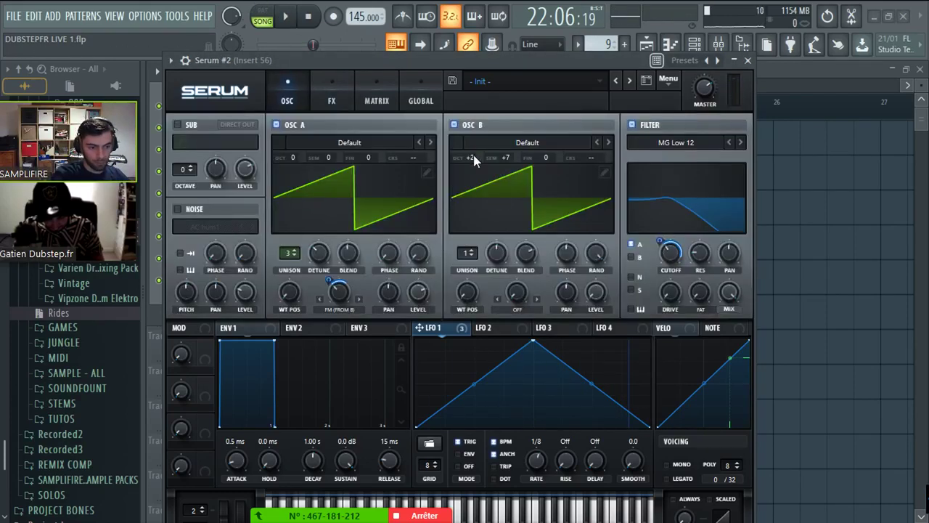
# - Set Osc B's warp to FM from the sub oscillator, enable the sub, and keep Osc A warp at 44%
pyautogui.press('space')
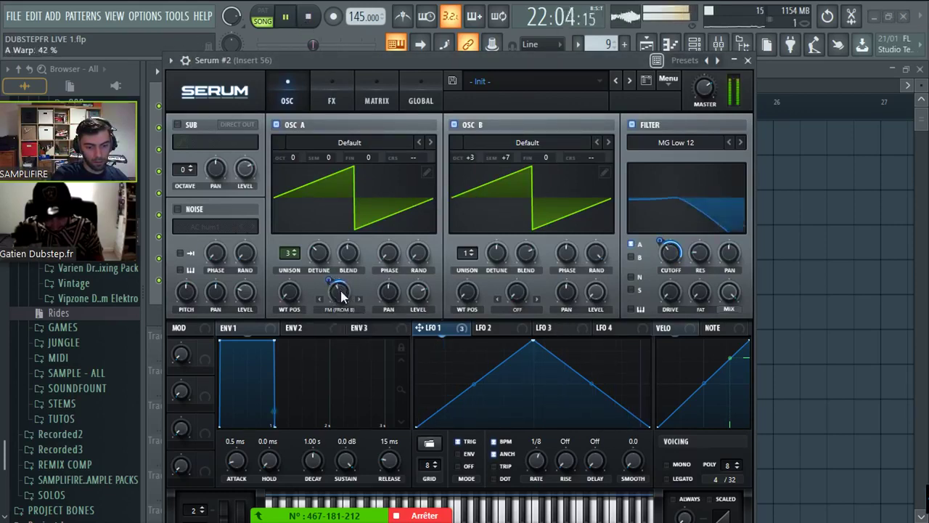
pyautogui.moveTo(341, 294); pyautogui.dragTo(342, 301)
pyautogui.click(516, 309)
pyautogui.click(530, 514)
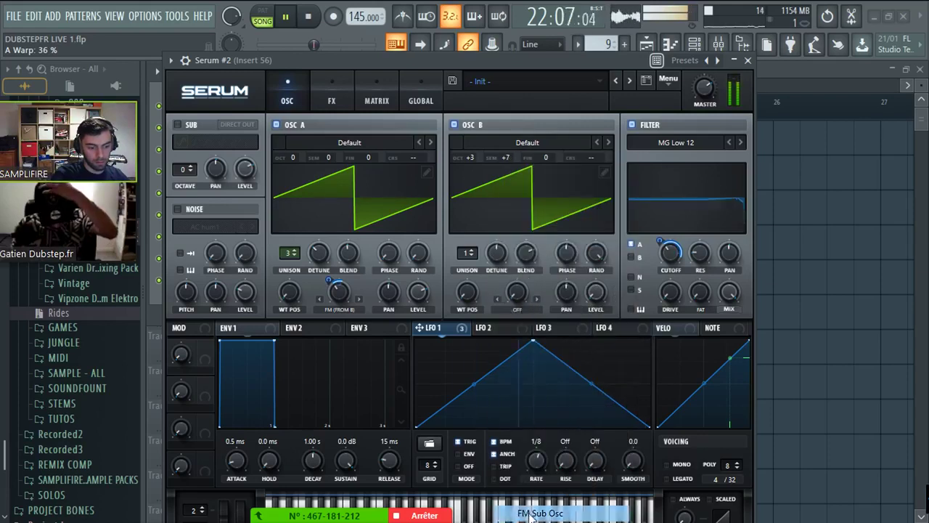
pyautogui.click(176, 124)
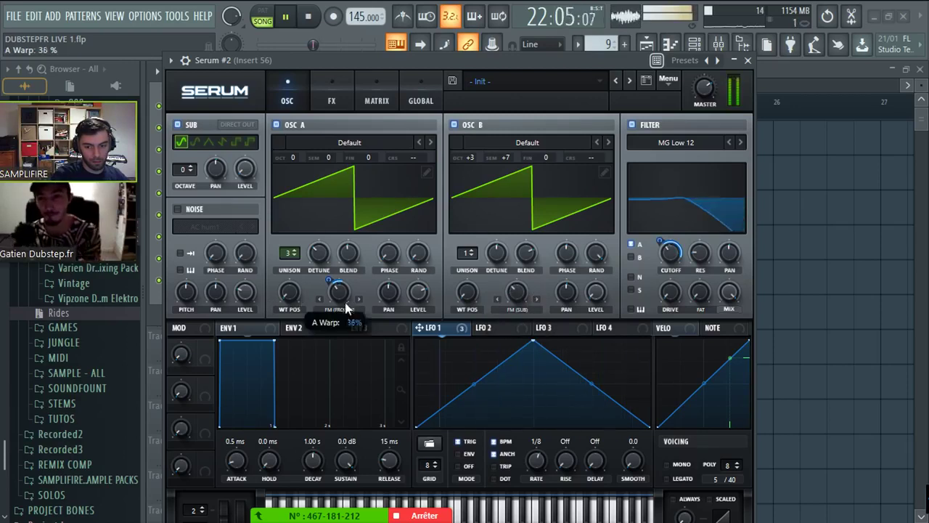
pyautogui.moveTo(337, 292); pyautogui.dragTo(355, 300)
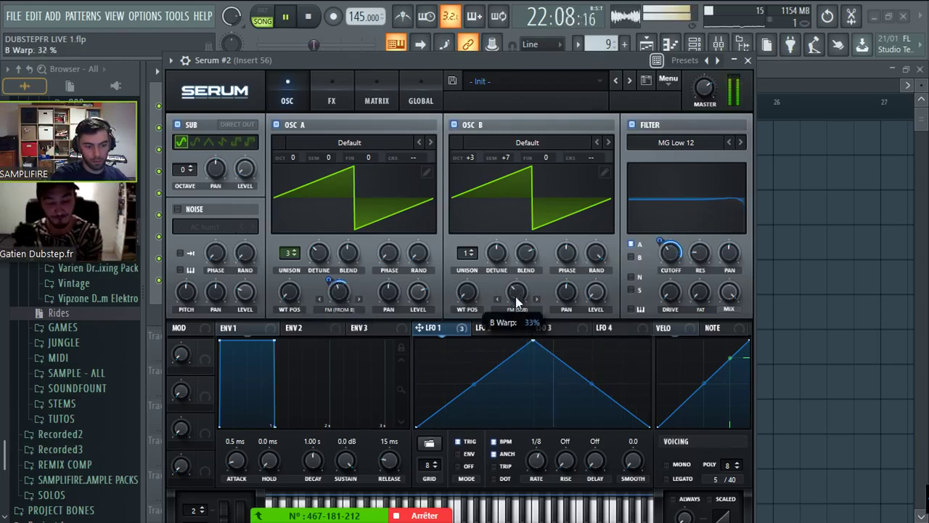
# - Retune Osc B to +3 octaves, 0 semitones, make the sub a square at octave 3, then stop
pyautogui.moveTo(505, 157); pyautogui.dragTo(507, 199)
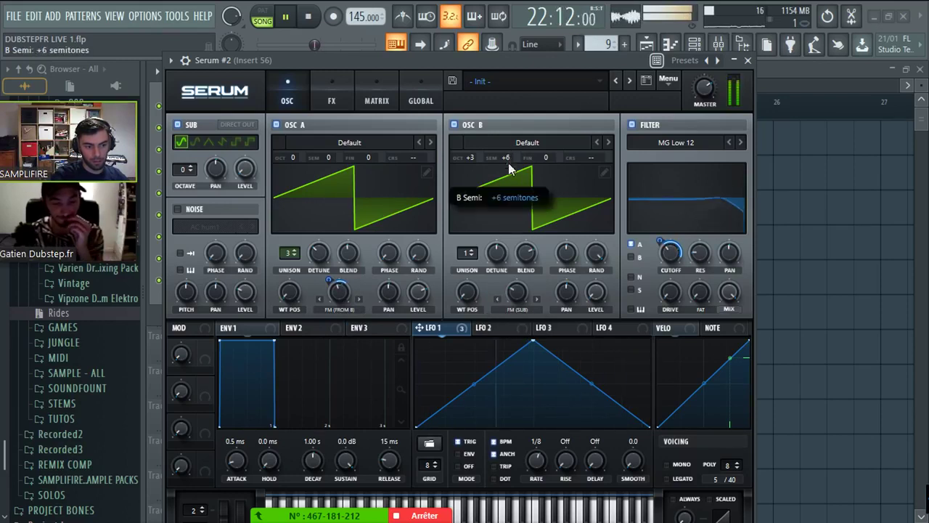
pyautogui.moveTo(477, 141); pyautogui.dragTo(474, 157)
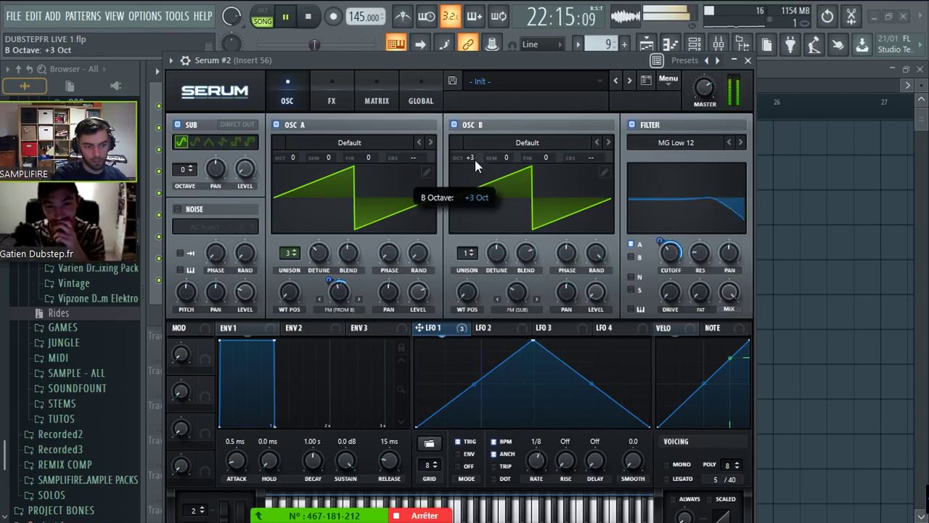
pyautogui.moveTo(188, 167); pyautogui.dragTo(200, 149)
pyautogui.click(192, 172)
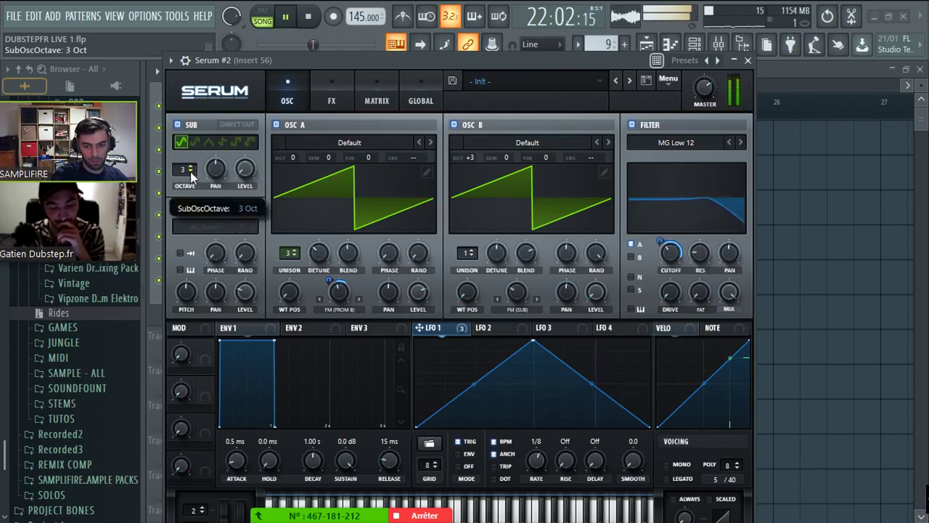
pyautogui.click(235, 141)
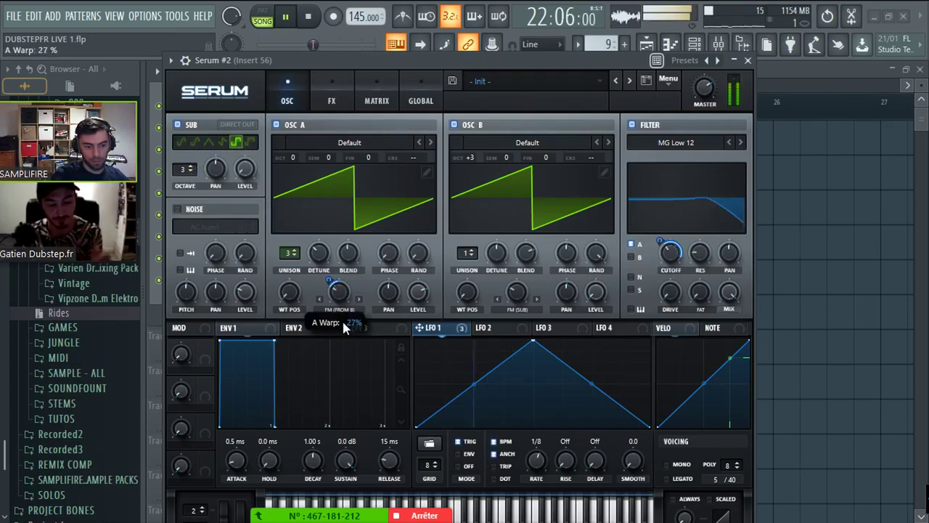
pyautogui.moveTo(517, 293); pyautogui.dragTo(519, 265)
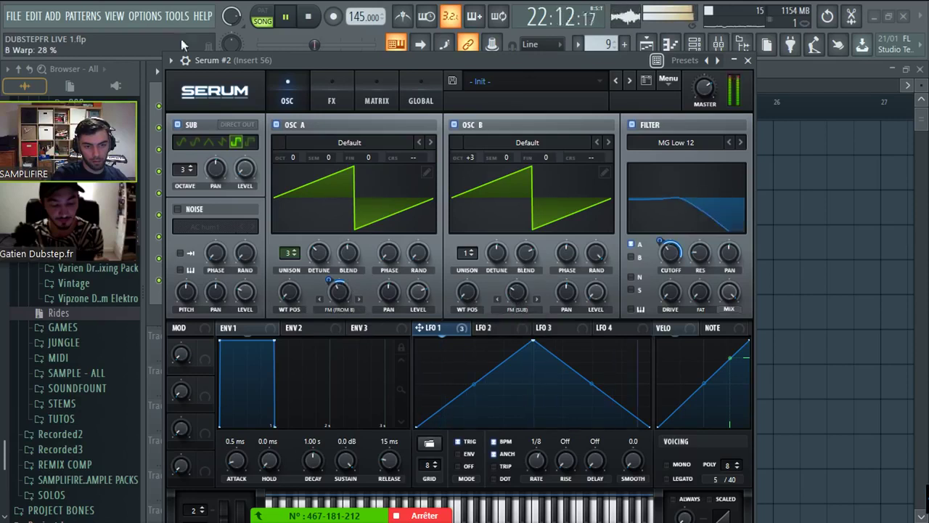
pyautogui.click(308, 16)
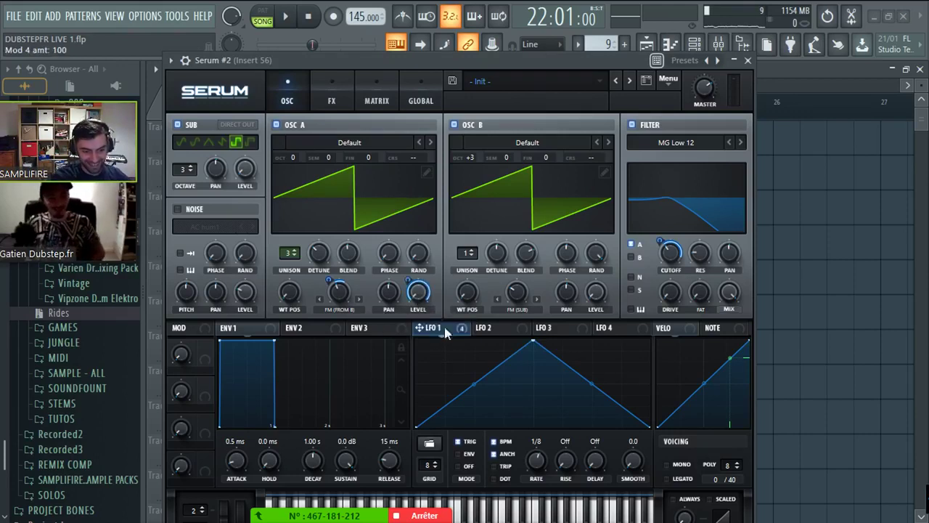
# - Redraw LFO 1 with a steep curved rise, short plateau and gradual curved fall
pyautogui.moveTo(533, 340); pyautogui.dragTo(443, 340)
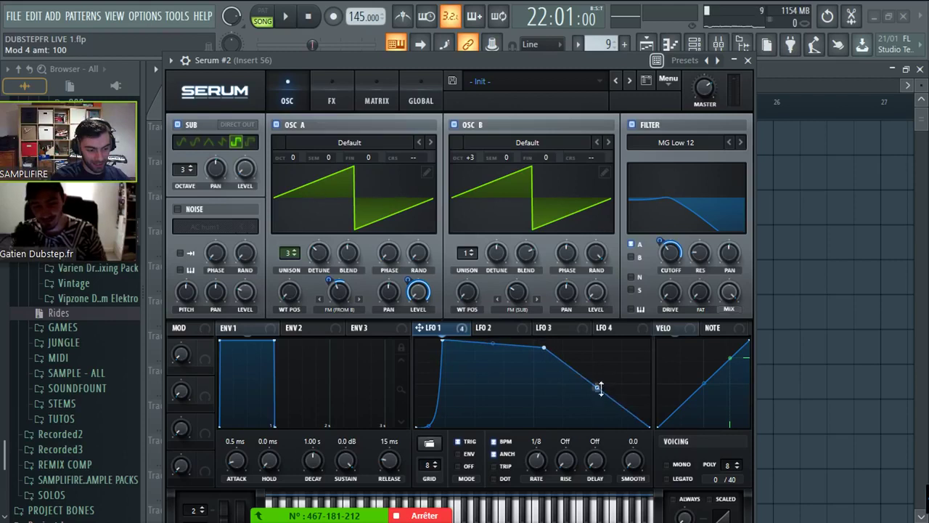
pyautogui.moveTo(550, 350); pyautogui.dragTo(548, 341)
pyautogui.doubleClick(443, 342)
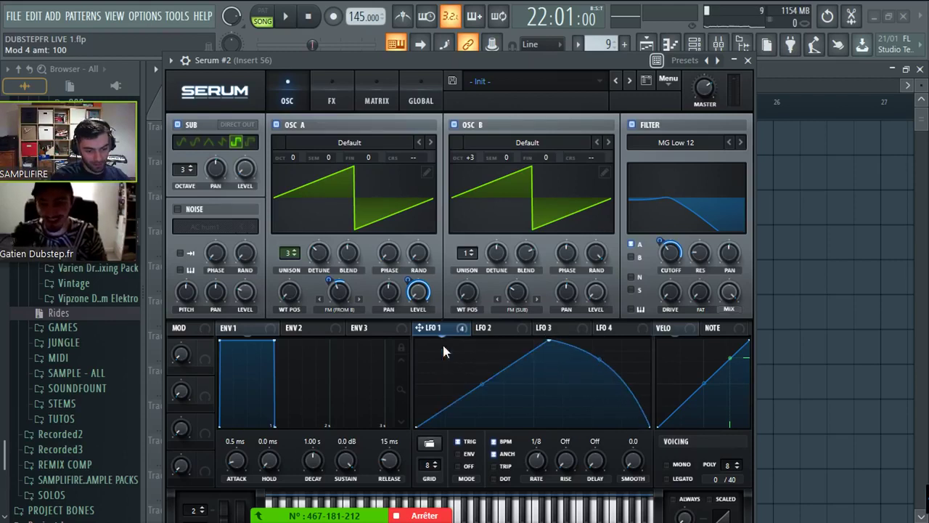
pyautogui.moveTo(484, 389); pyautogui.dragTo(475, 312)
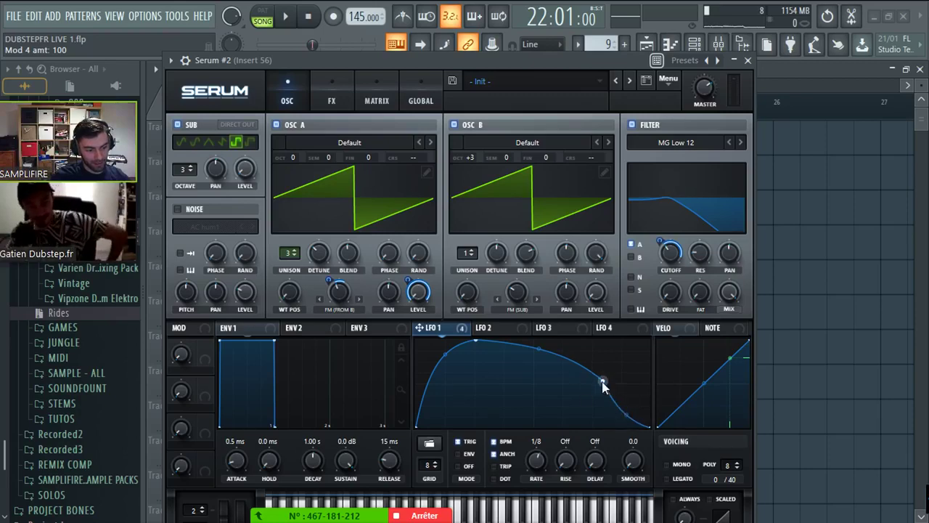
pyautogui.moveTo(602, 383); pyautogui.dragTo(552, 352)
pyautogui.moveTo(445, 357); pyautogui.dragTo(456, 385)
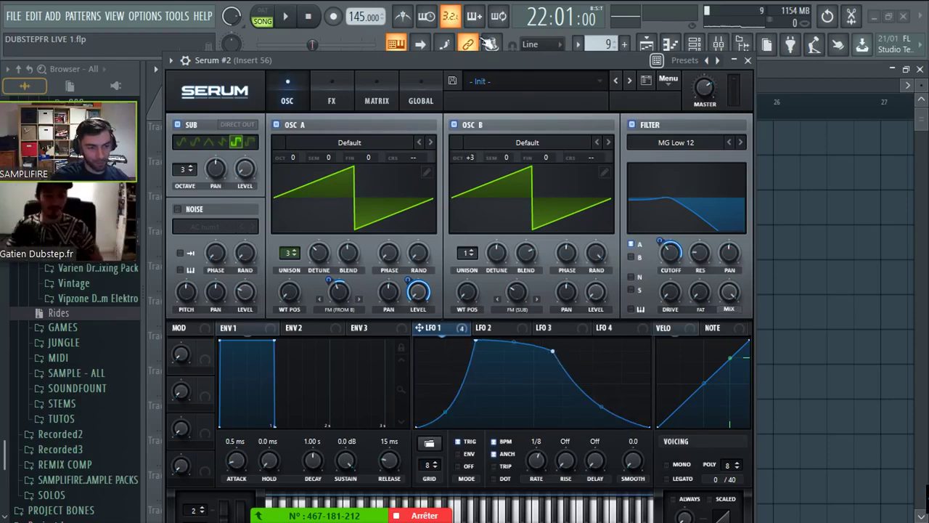
pyautogui.click(332, 96)
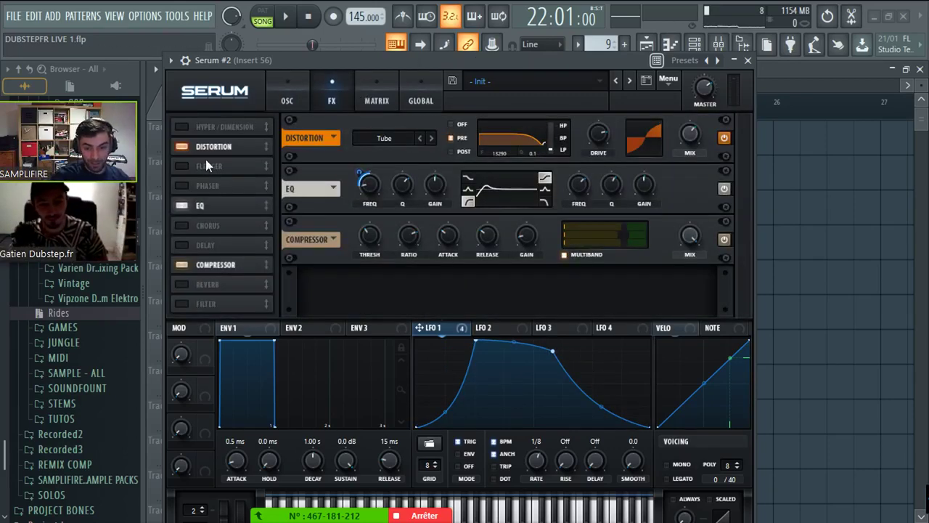
# - Turn on Hyper/Dimension with unison at 0 and audition it
pyautogui.click(186, 127)
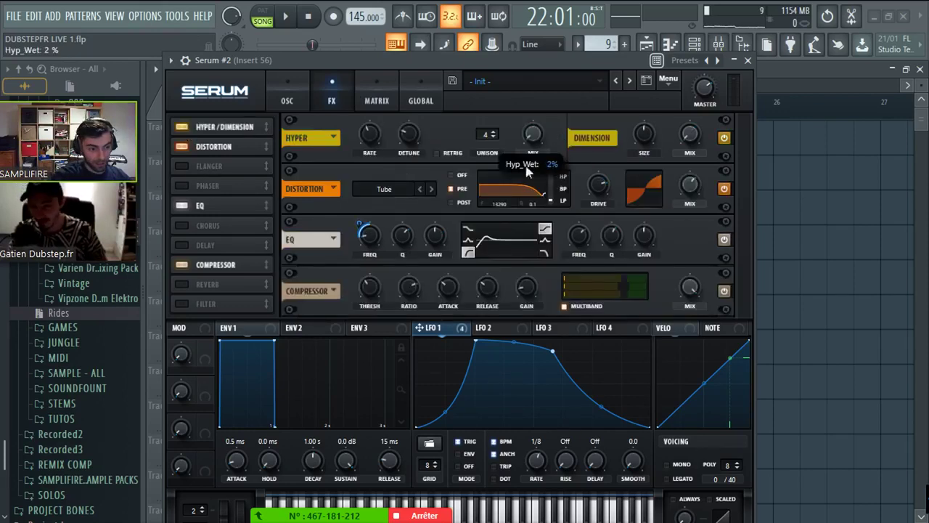
pyautogui.moveTo(486, 134); pyautogui.dragTo(486, 174)
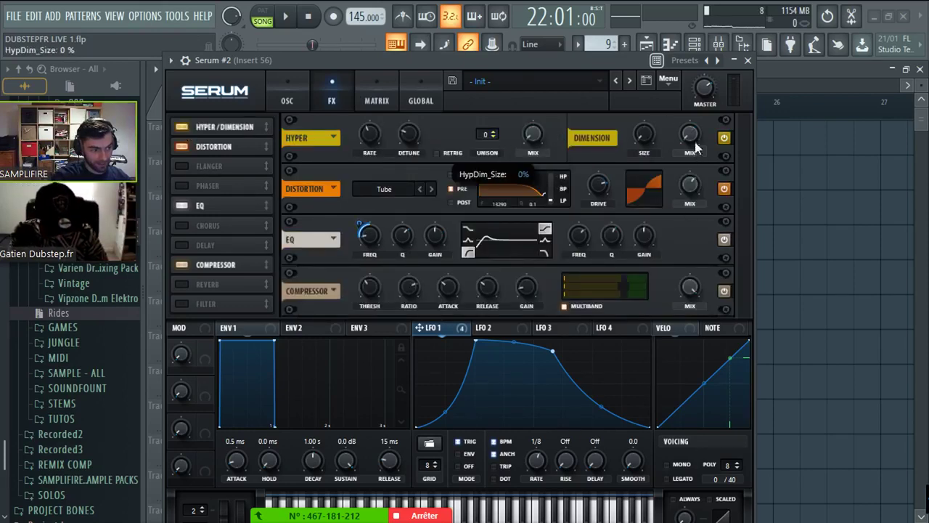
pyautogui.press('space')
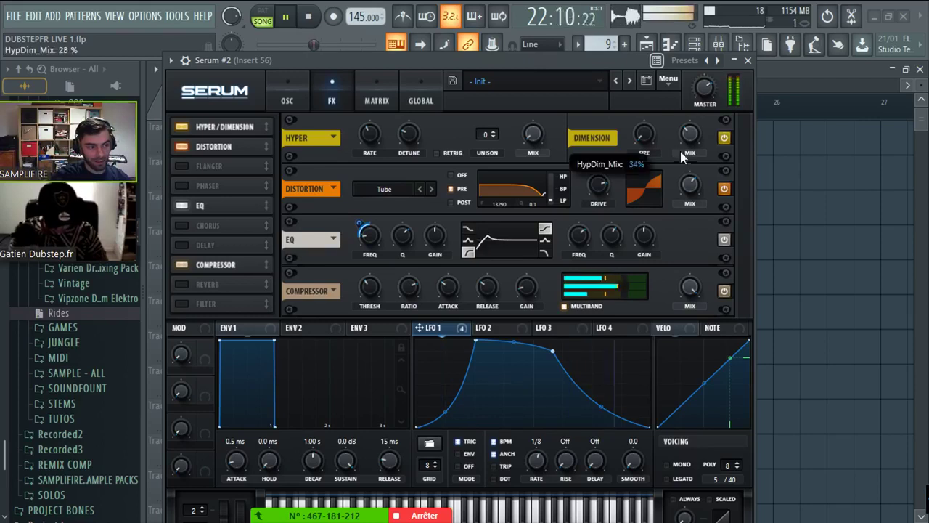
pyautogui.press('space')
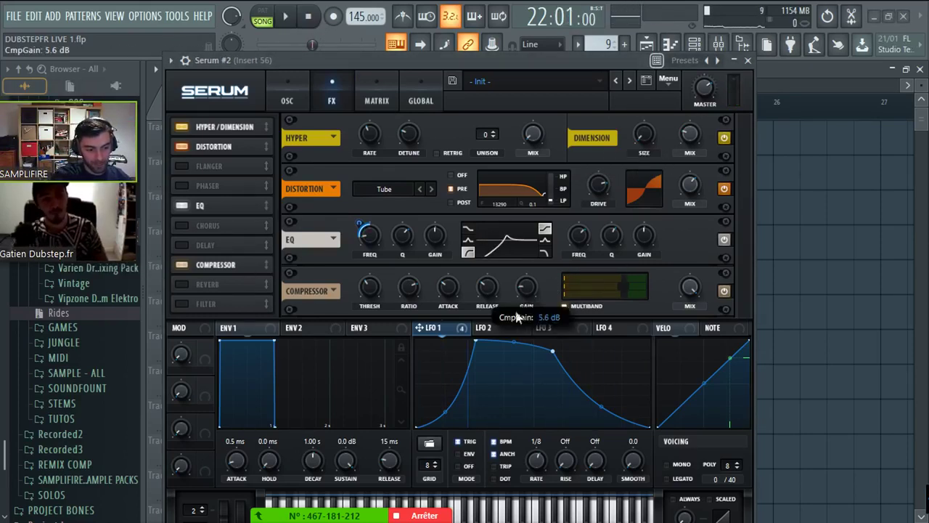
# - Route LFO 1 to the compressor gain and close the Serum window
pyautogui.moveTo(532, 296); pyautogui.dragTo(526, 288)
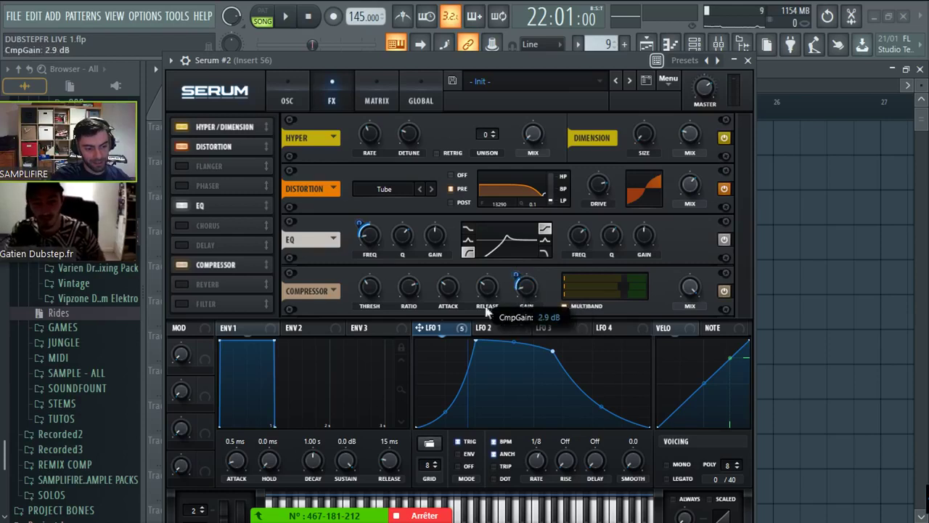
pyautogui.scroll(-1, 371, 297)
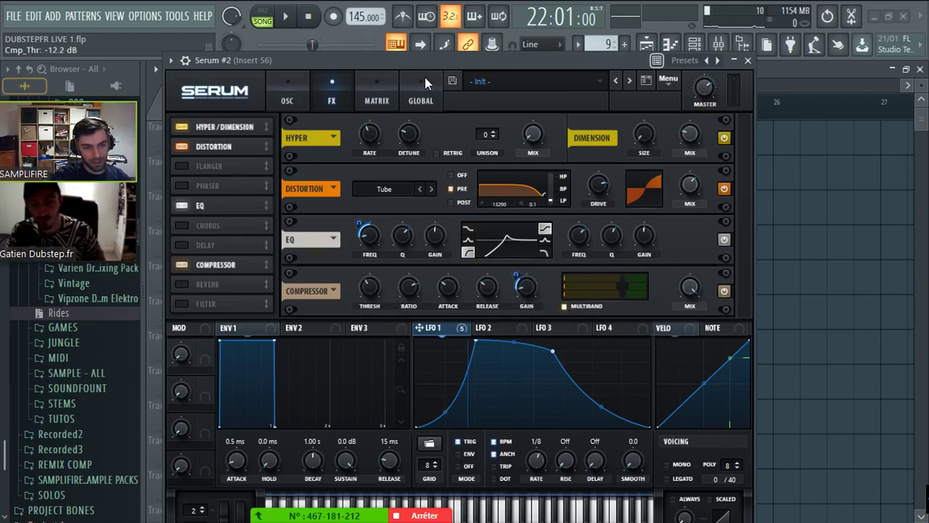
pyautogui.moveTo(431, 63); pyautogui.dragTo(430, 80)
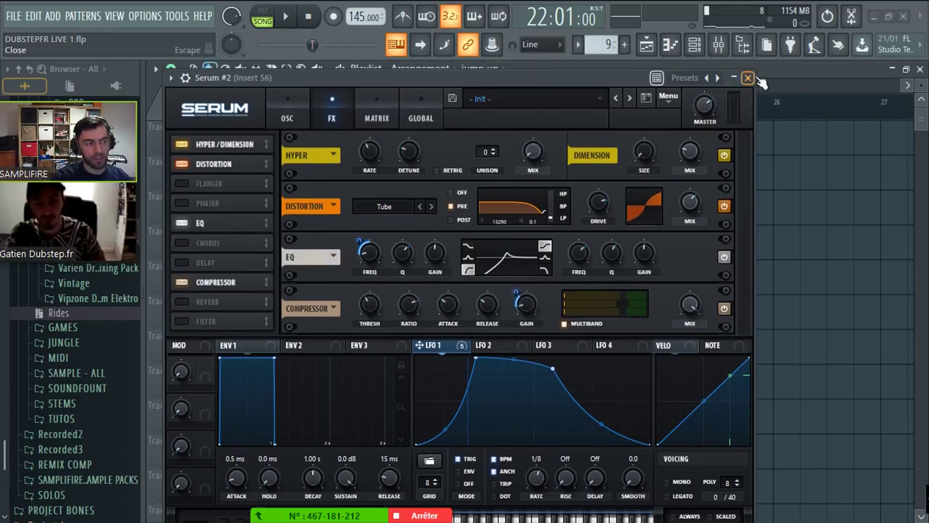
pyautogui.click(751, 77)
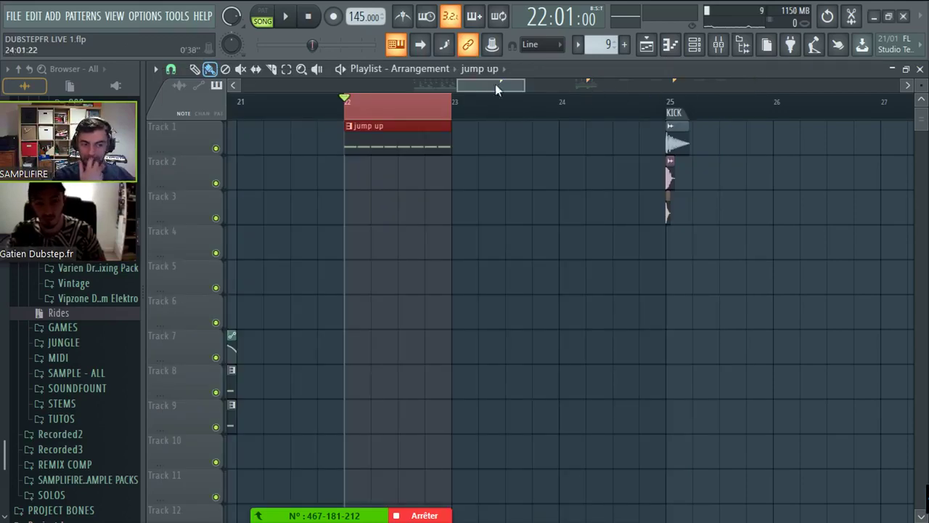
# - Load the COLLAB 2 project from recent files, select bars 17–21, and open the Mixer
pyautogui.click(13, 16)
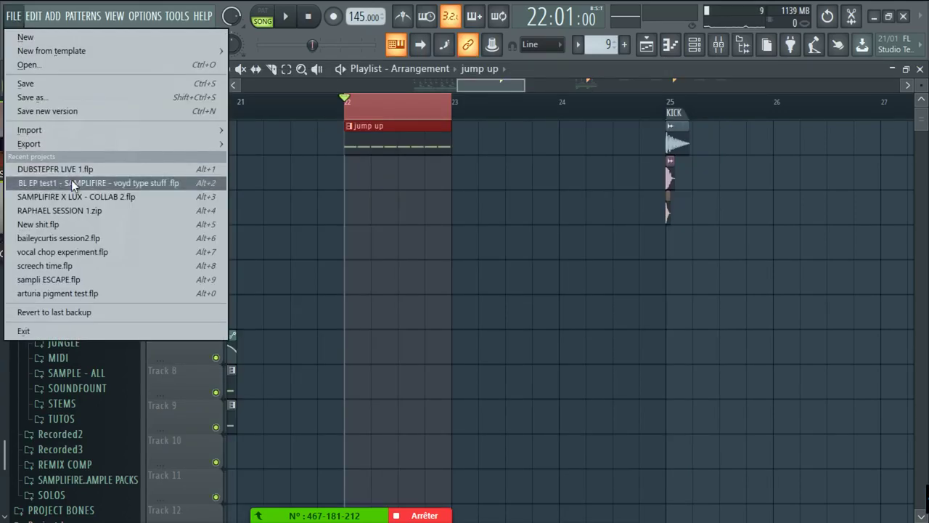
pyautogui.click(93, 192)
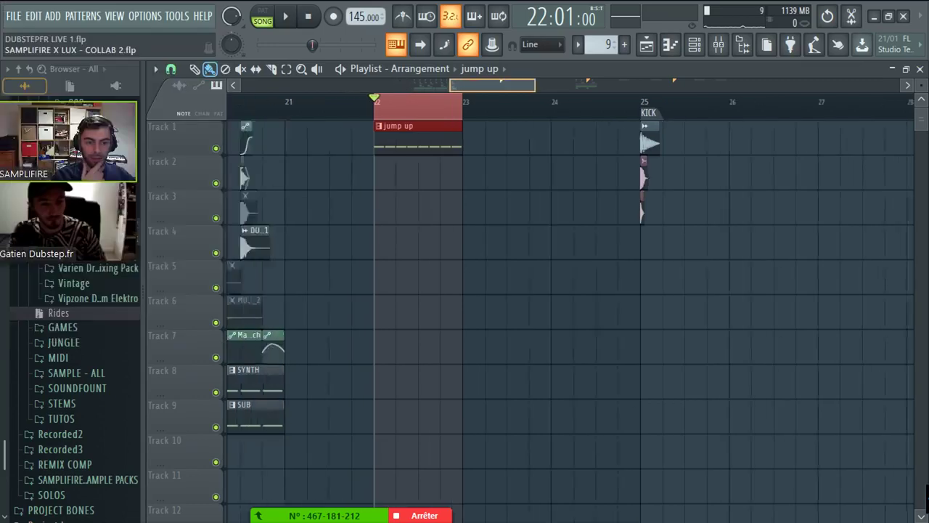
pyautogui.moveTo(435, 86); pyautogui.dragTo(396, 87)
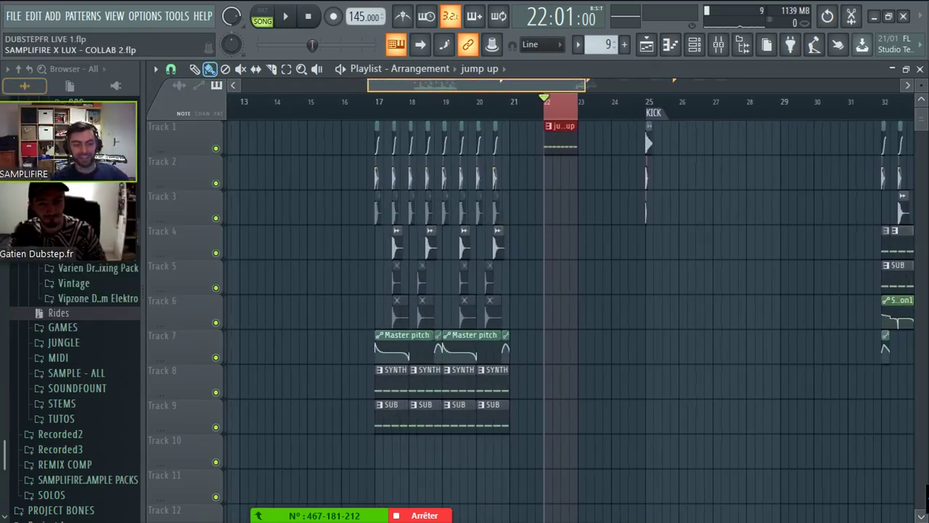
pyautogui.scroll(5, 399, 86)
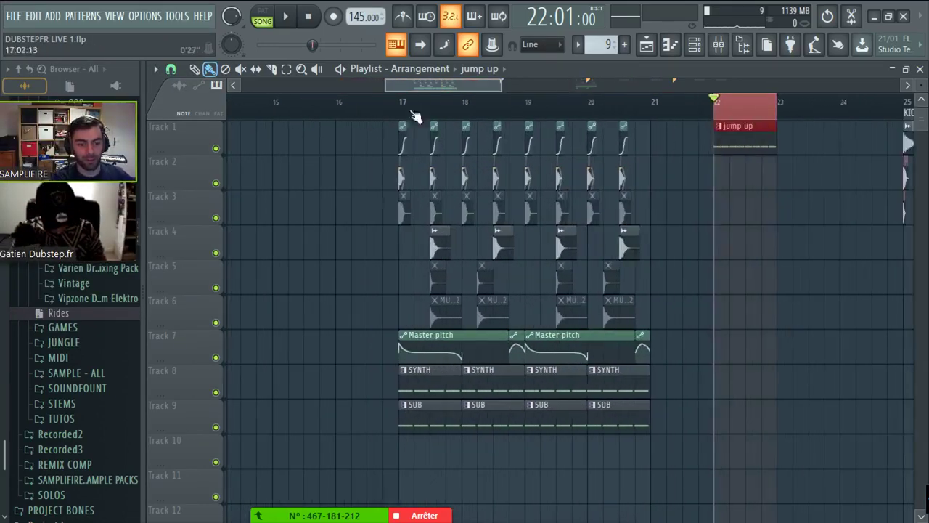
pyautogui.moveTo(371, 101); pyautogui.dragTo(797, 102)
pyautogui.rightClick(776, 115)
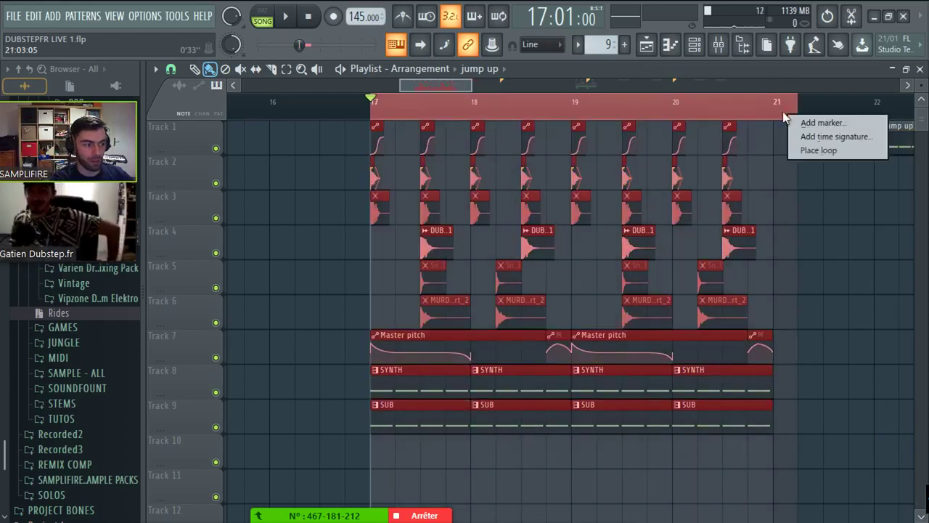
pyautogui.press('Escape')
pyautogui.press('F9')
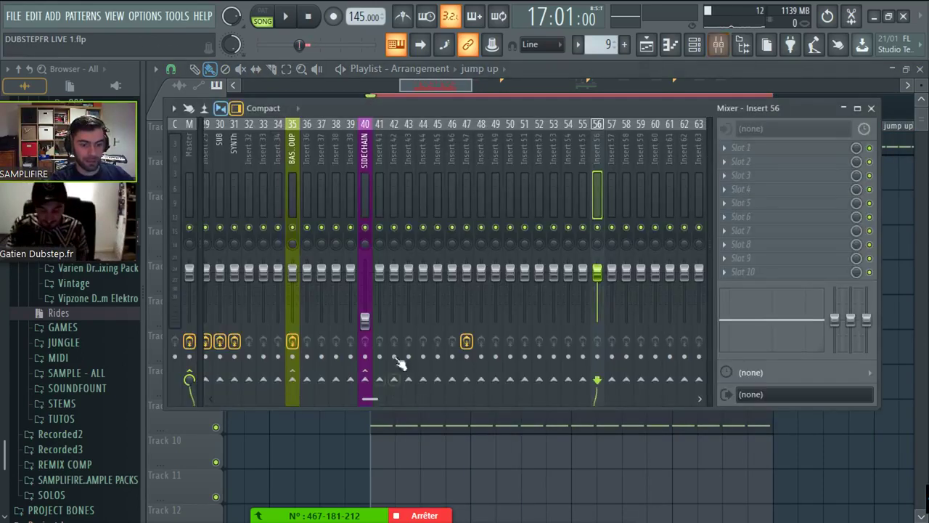
# - Select the KICK step 2 insert and audition the drop
pyautogui.scroll(5, 228, 172)
pyautogui.click(479, 170)
pyautogui.press('space')
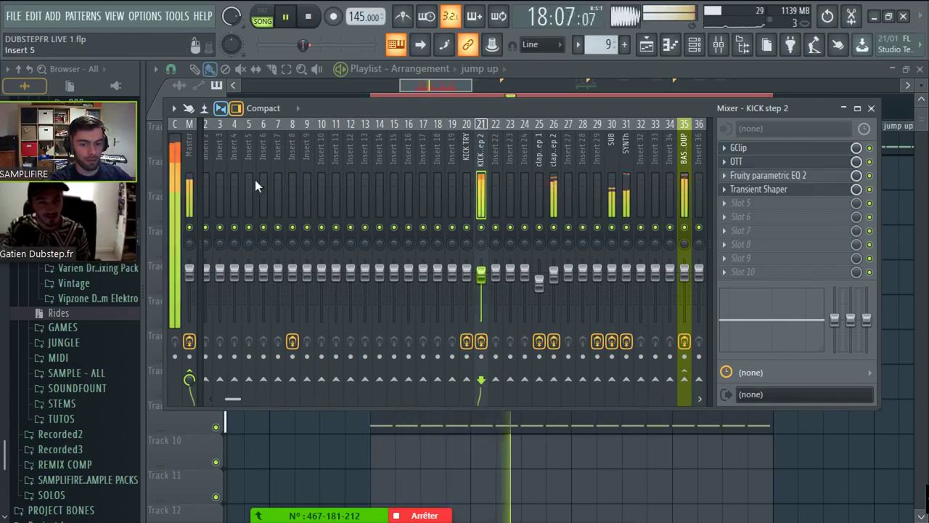
pyautogui.press('space')
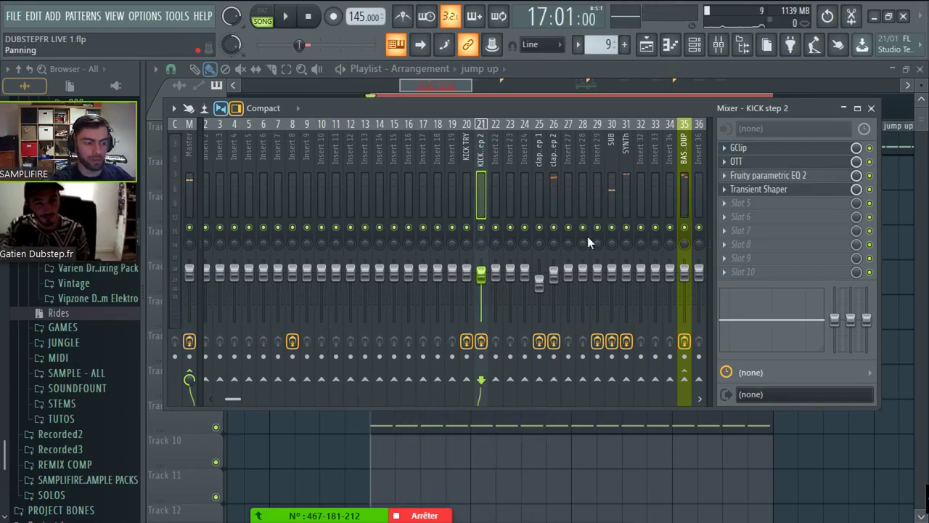
# - Inspect the BASS GROUP insert's OTT and Maximus plugins, then play the drop through them
pyautogui.scroll(-2, 612, 171)
pyautogui.click(600, 174)
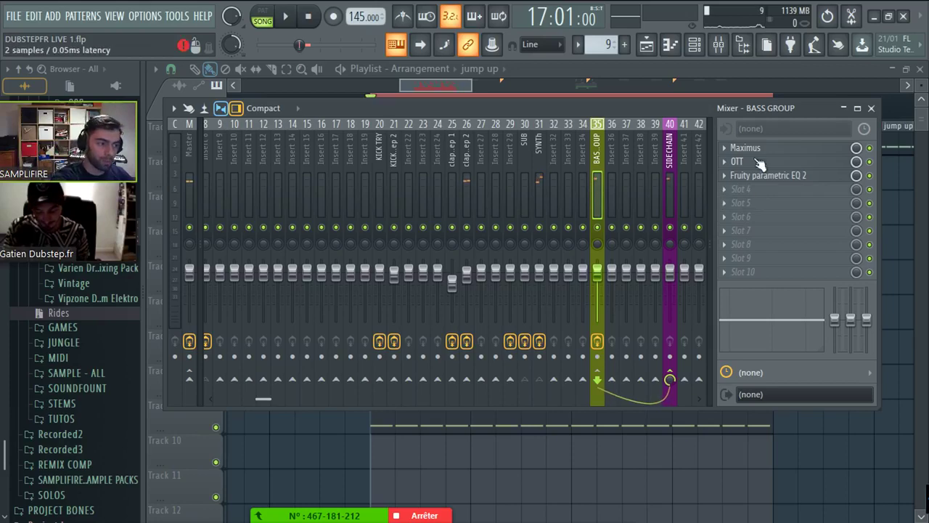
pyautogui.click(760, 161)
pyautogui.click(746, 148)
pyautogui.click(559, 201)
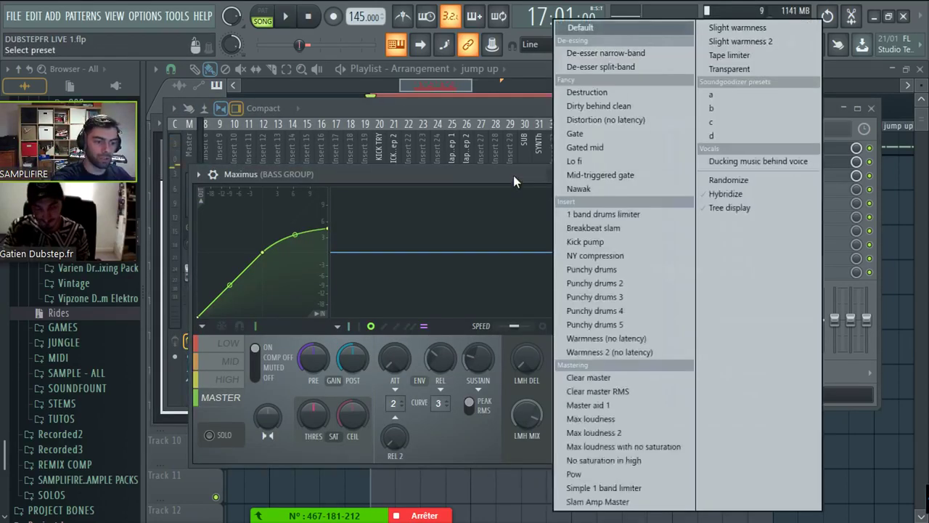
pyautogui.doubleClick(500, 71)
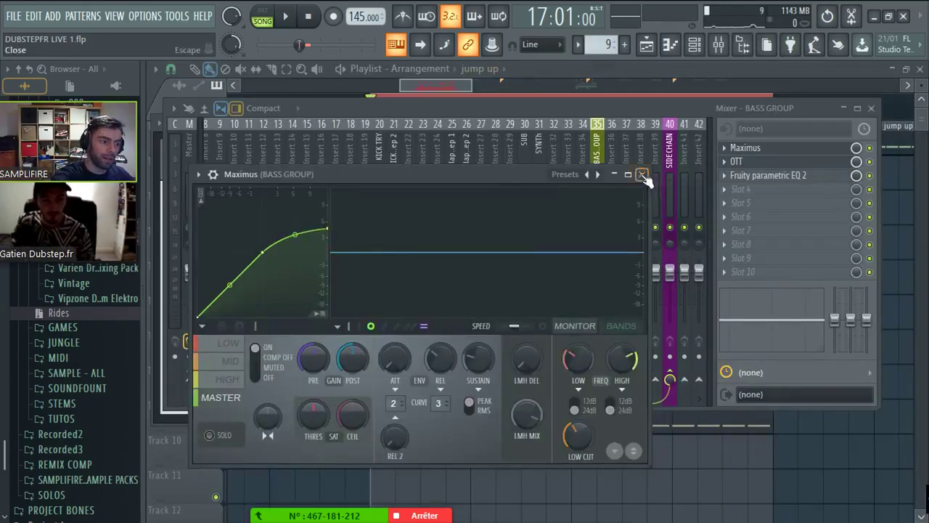
pyautogui.click(643, 176)
pyautogui.click(359, 123)
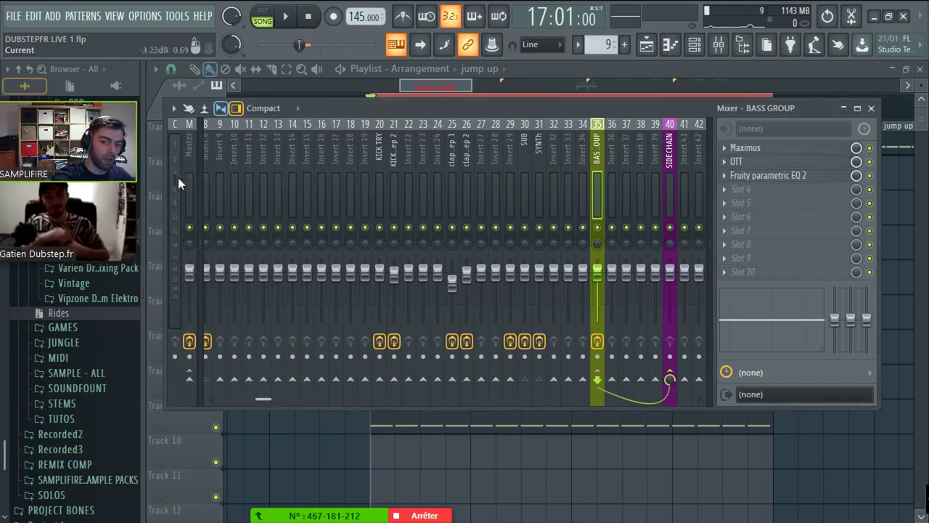
pyautogui.press('space')
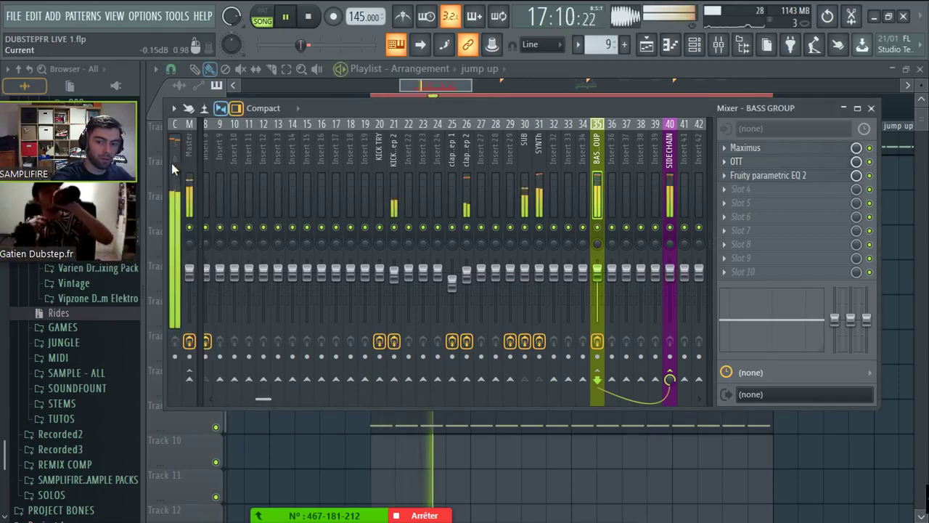
pyautogui.press('space')
# - Raise the BASS GROUP's OTT depth from 45% to 58%
pyautogui.click(799, 161)
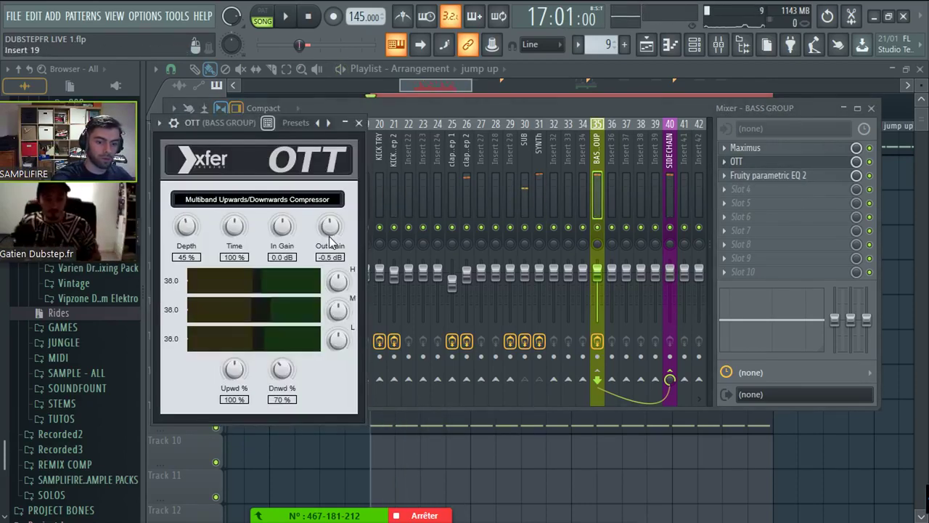
pyautogui.moveTo(195, 238); pyautogui.dragTo(202, 222)
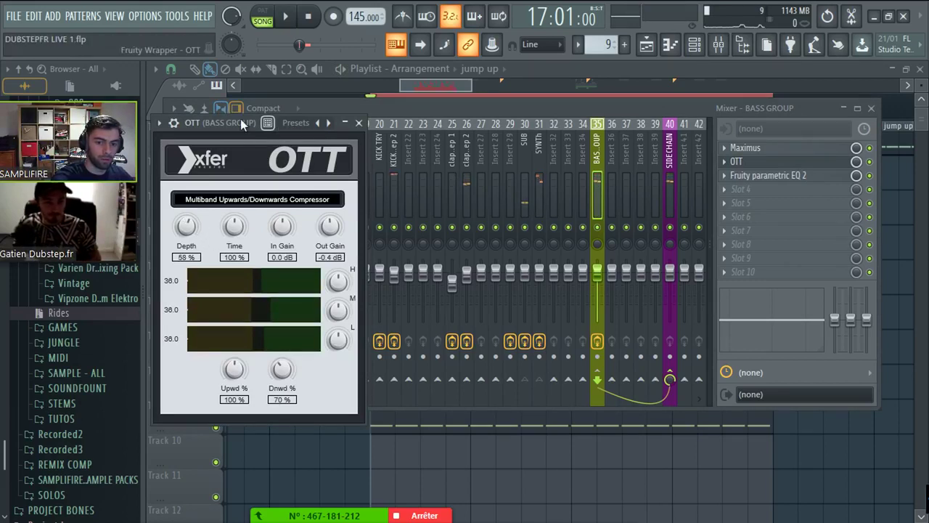
pyautogui.click(358, 123)
# - Review the Master, SYNTh, SUB and BASS GROUP inserts' effects, including the parametric EQ
pyautogui.click(188, 190)
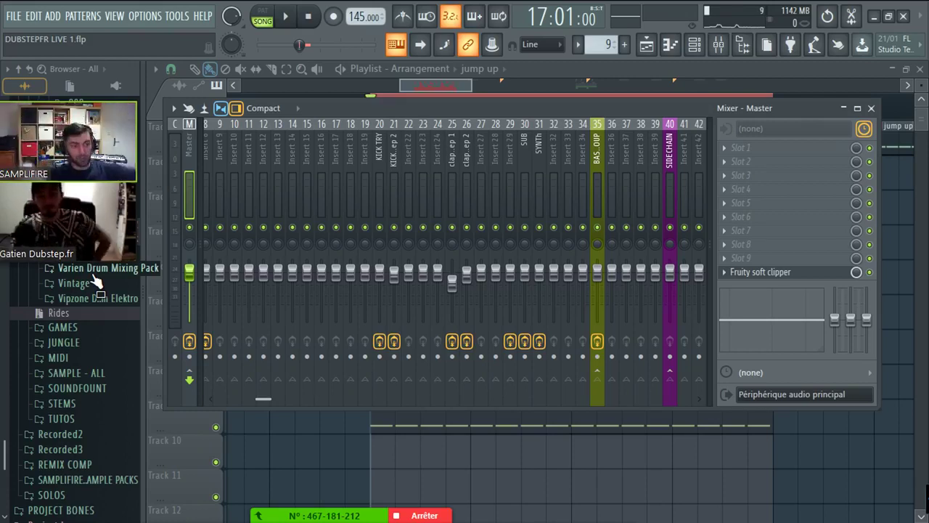
pyautogui.click(538, 190)
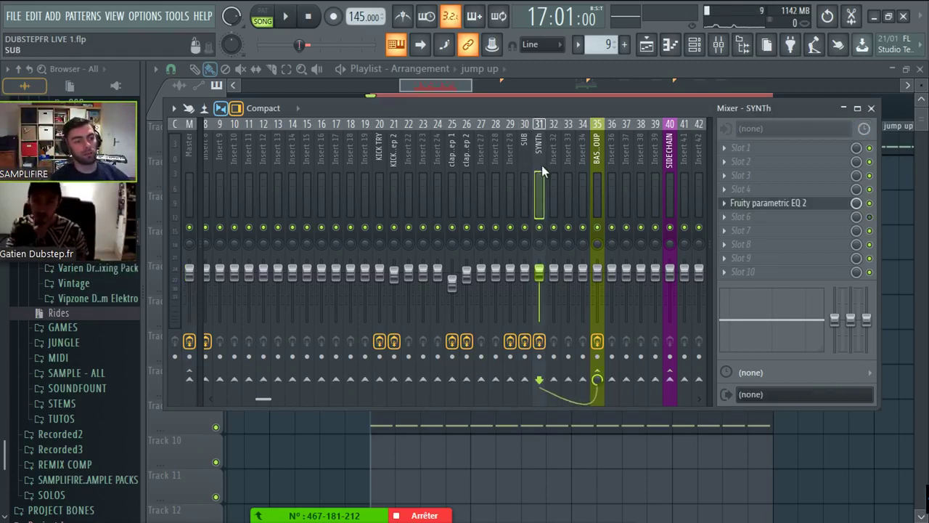
pyautogui.click(596, 159)
pyautogui.press('Left')
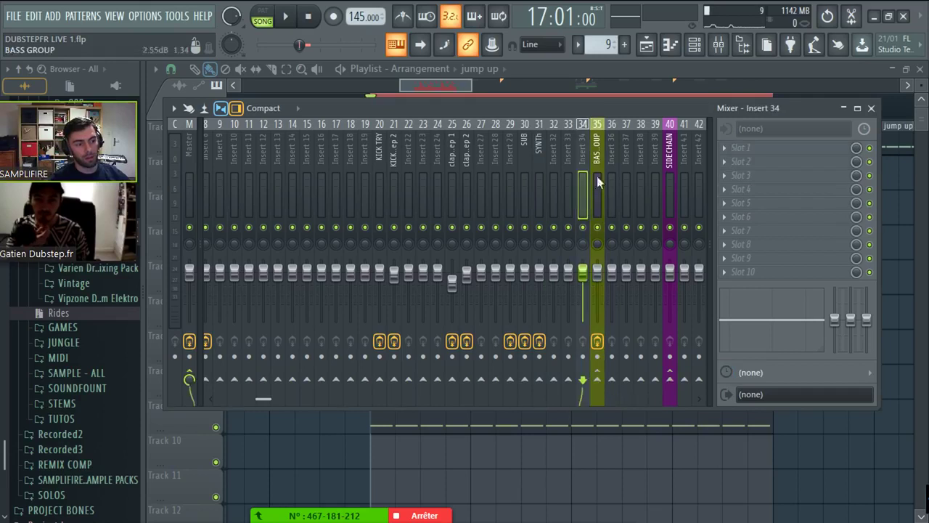
pyautogui.click(597, 175)
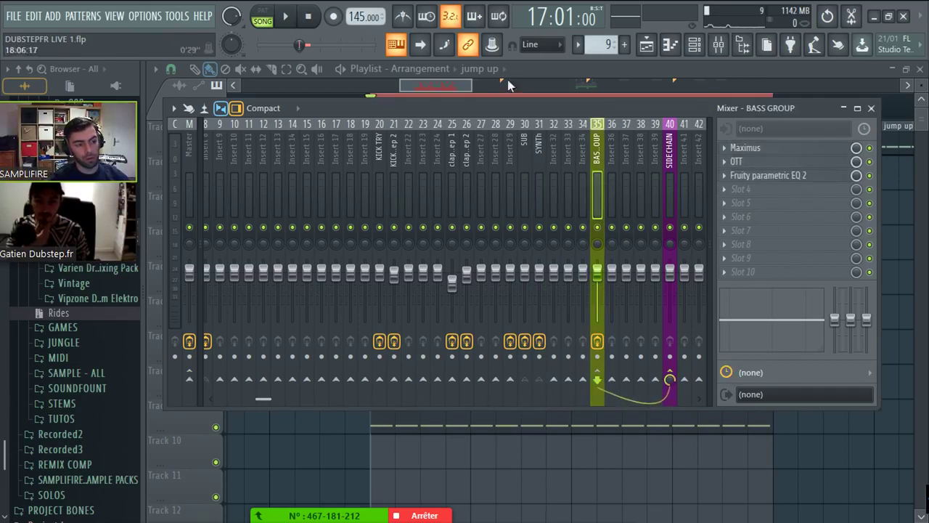
pyautogui.click(524, 156)
pyautogui.click(539, 164)
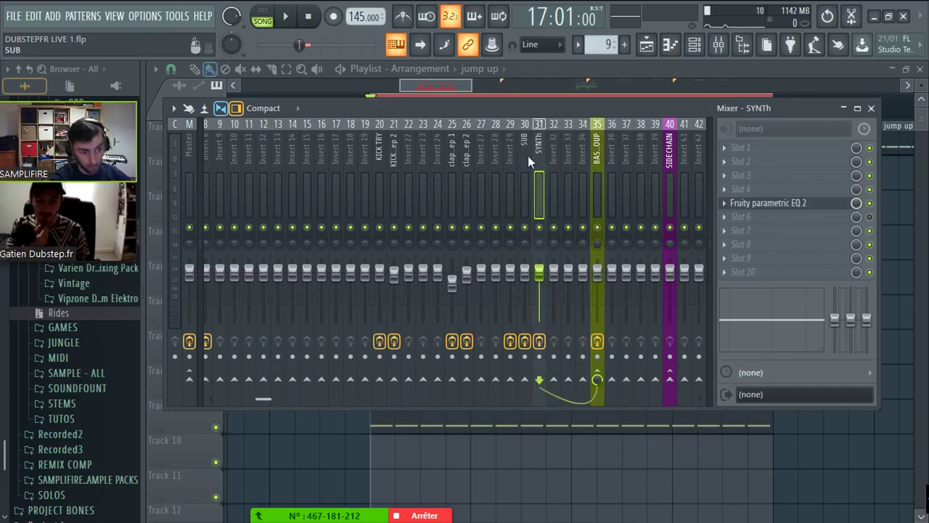
pyautogui.click(526, 156)
pyautogui.click(536, 162)
pyautogui.click(528, 174)
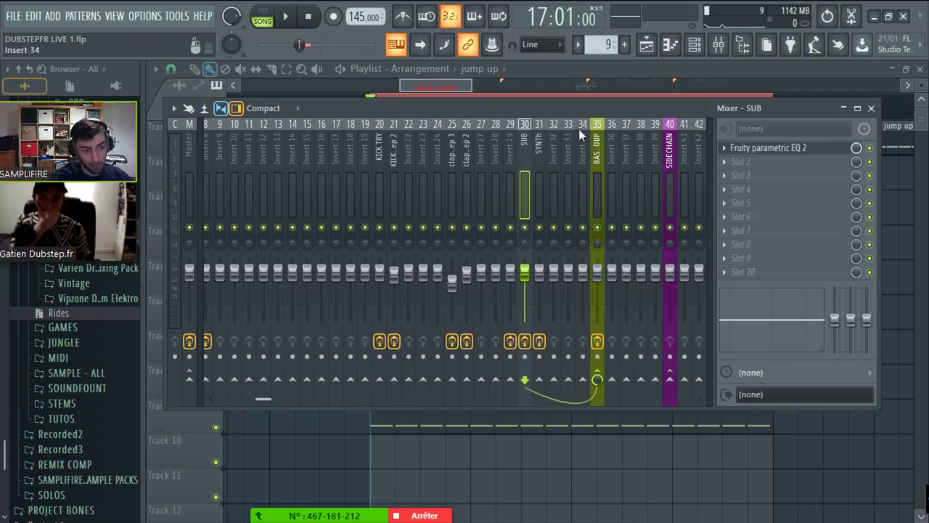
pyautogui.click(597, 154)
pyautogui.click(758, 175)
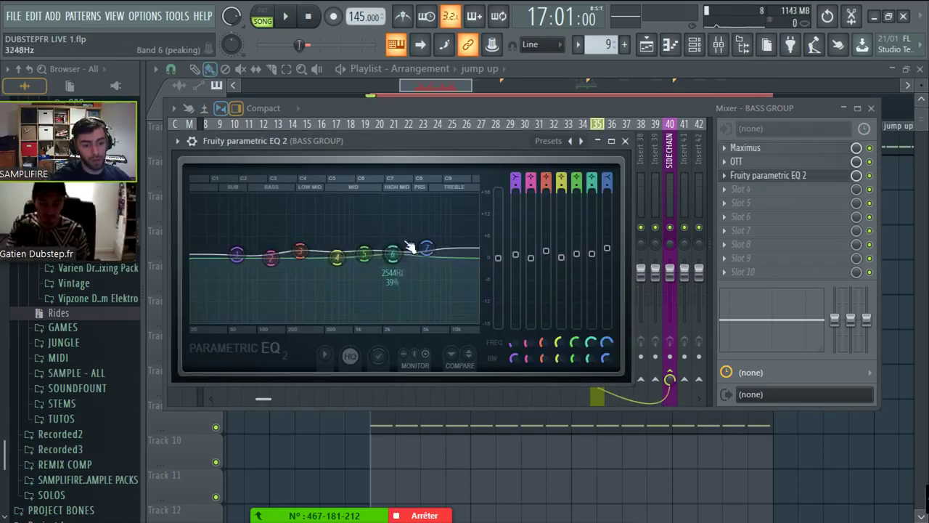
# - Save the current project and open the 'voyd type stuff' project
pyautogui.click(178, 86)
pyautogui.click(13, 16)
pyautogui.click(13, 15)
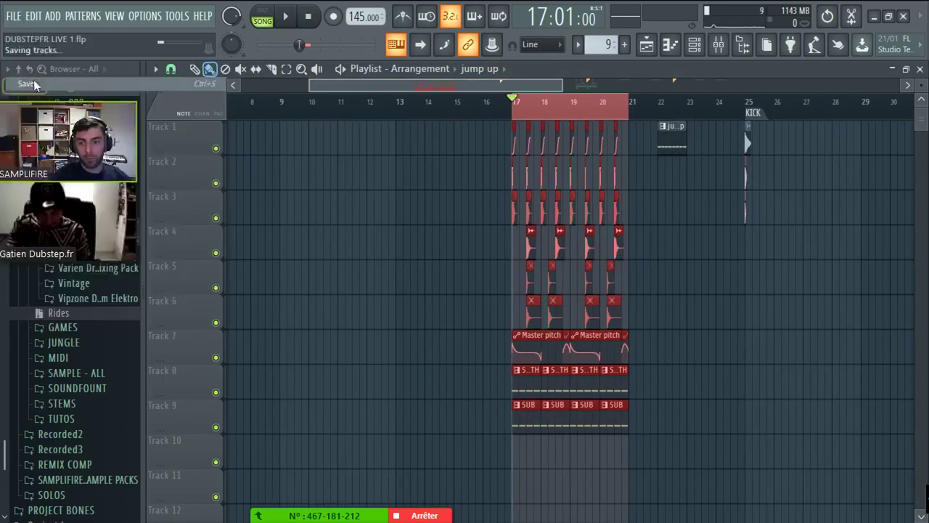
pyautogui.click(13, 15)
pyautogui.click(57, 183)
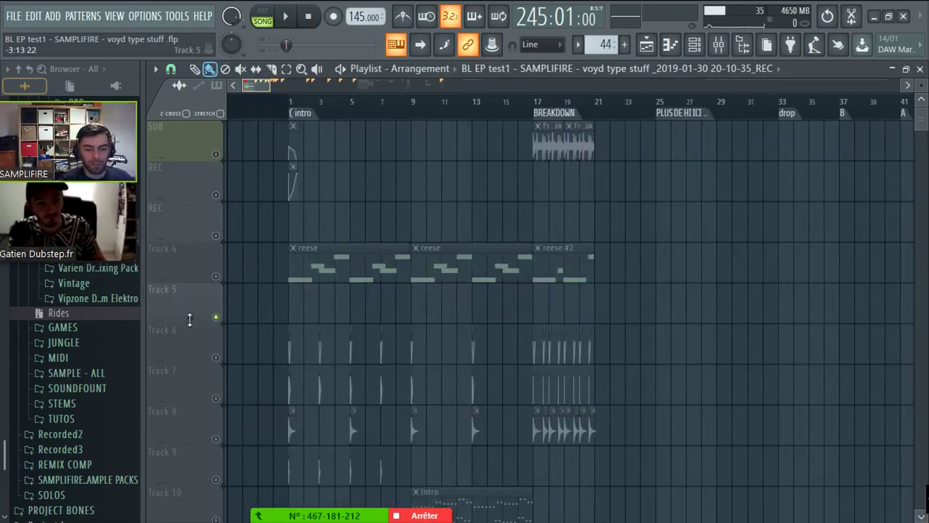
# - Move the song position to bar 177 and play the drop from there
pyautogui.scroll(-5, 291, 101)
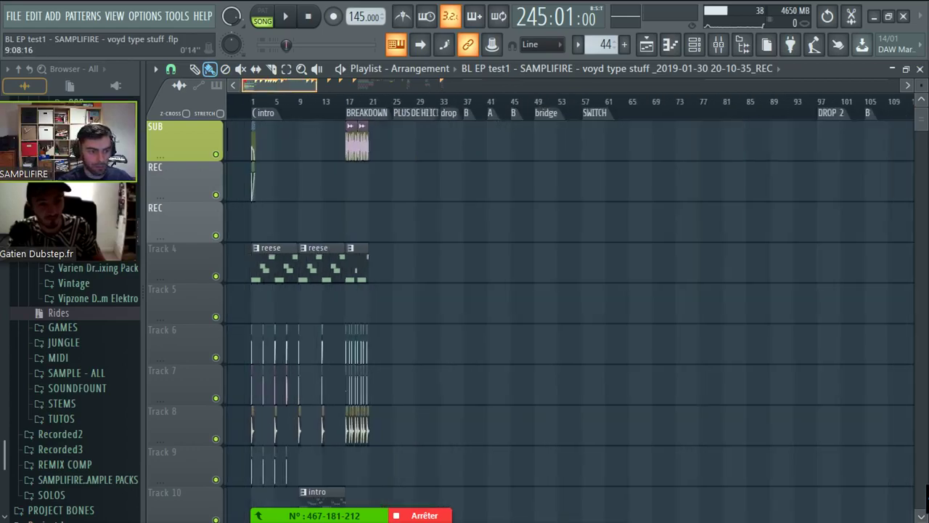
pyautogui.scroll(-3, 660, 232)
pyautogui.scroll(3, 660, 232)
pyautogui.hscroll(10, 659, 232)
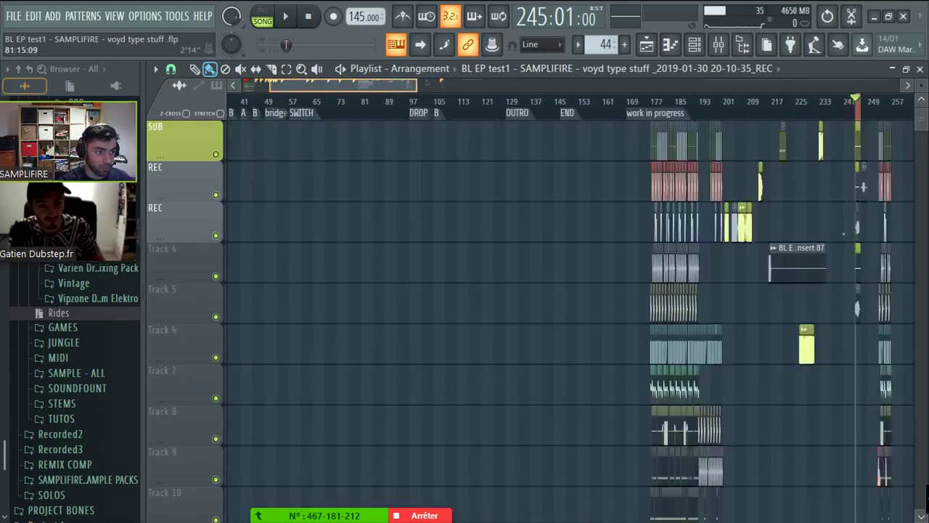
pyautogui.scroll(5, 674, 88)
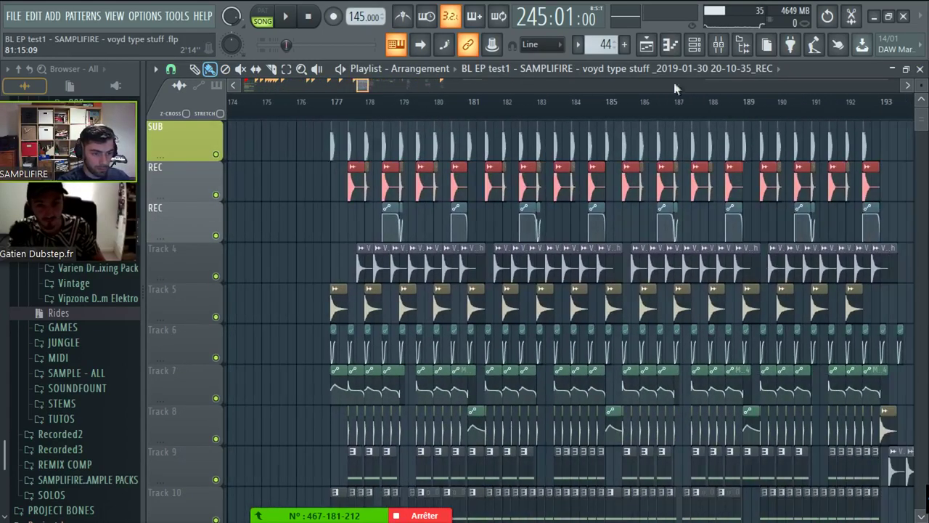
pyautogui.click(336, 102)
pyautogui.press('space')
# - Stop playback and bring up the OPTIONS menu for program settings
pyautogui.scroll(1, 355, 91)
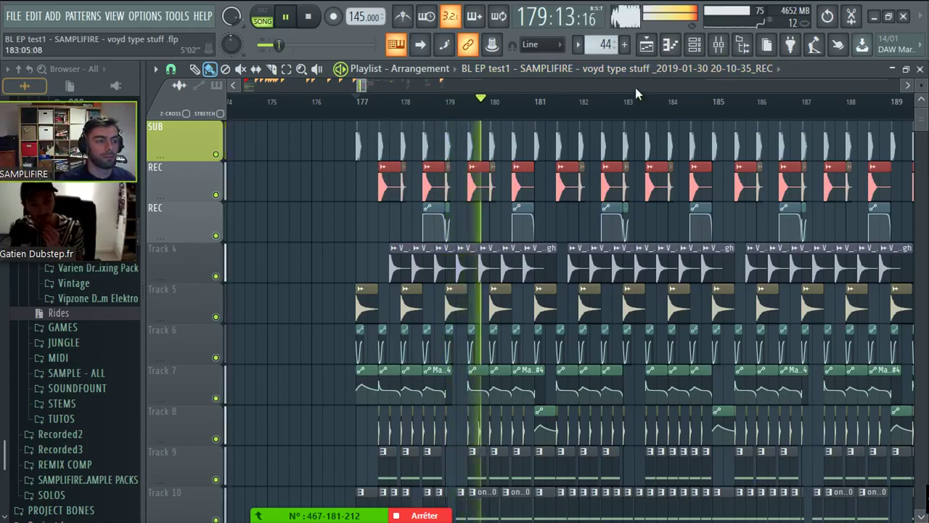
pyautogui.scroll(-2, 635, 87)
pyautogui.scroll(-1, 736, 228)
pyautogui.scroll(-2, 659, 259)
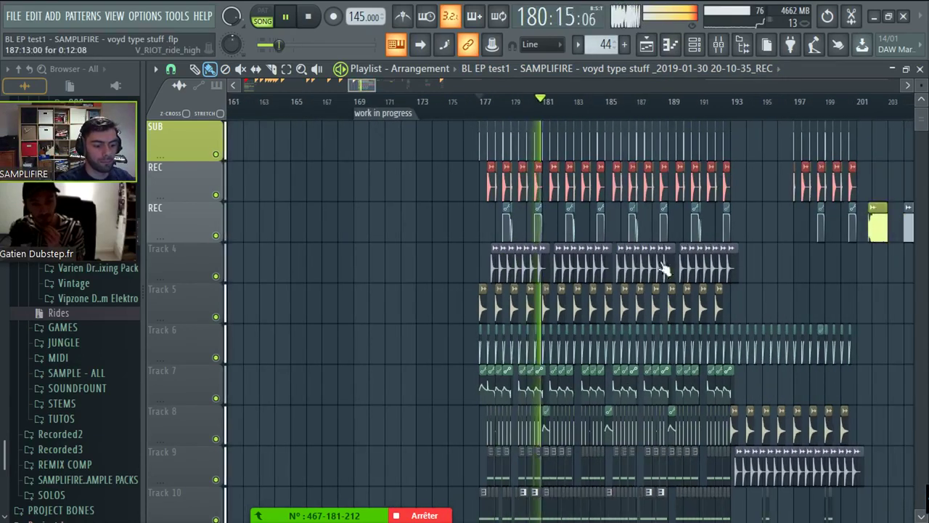
pyautogui.press('space')
pyautogui.scroll(1, 233, 101)
pyautogui.click(145, 16)
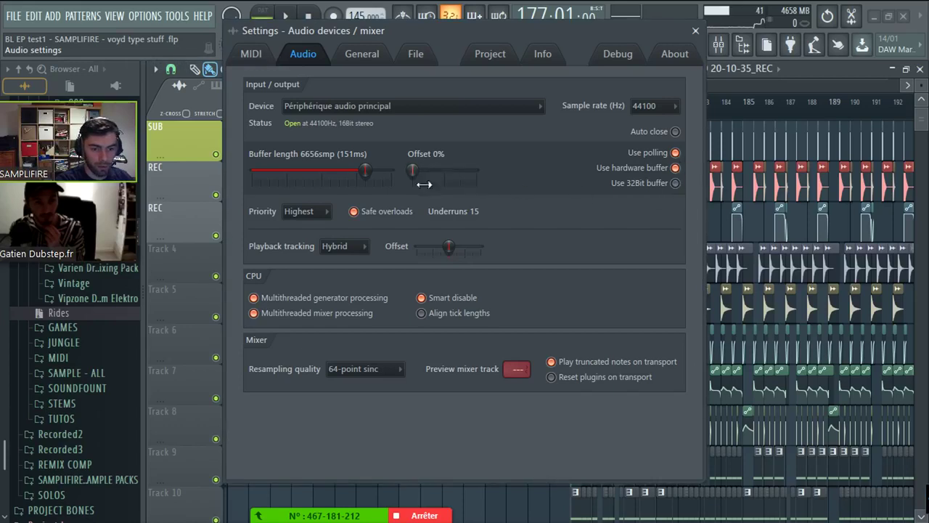
# - Switch the audio output device to FL Studio ASIO with a 2048-sample buffer, then close settings
pyautogui.click(341, 106)
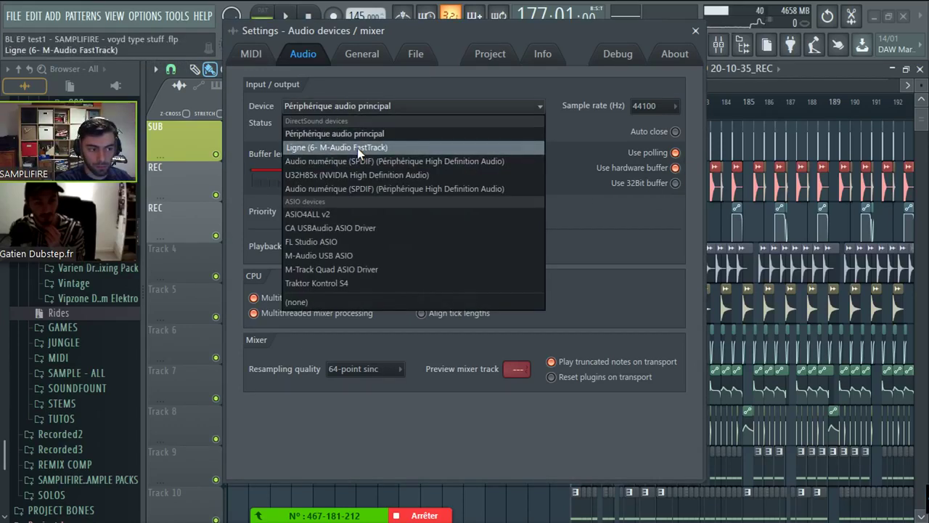
pyautogui.click(357, 147)
pyautogui.click(384, 107)
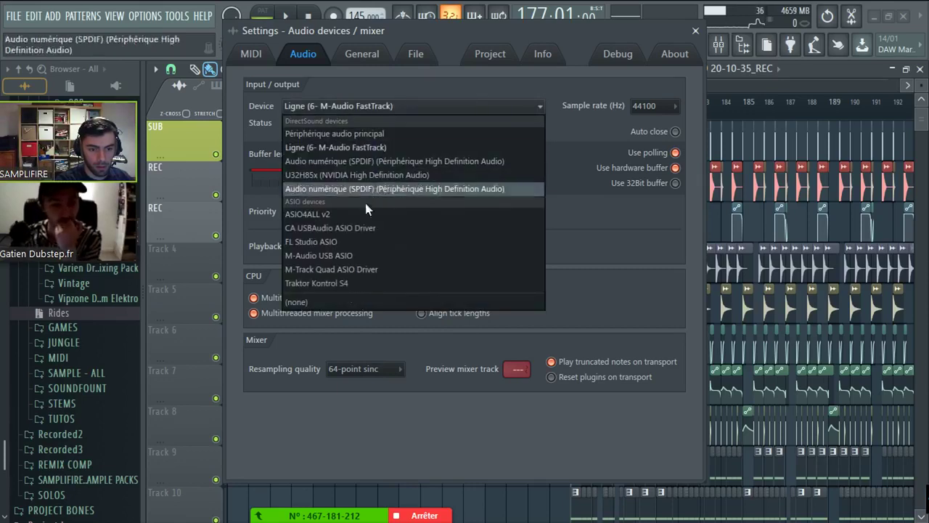
pyautogui.click(351, 242)
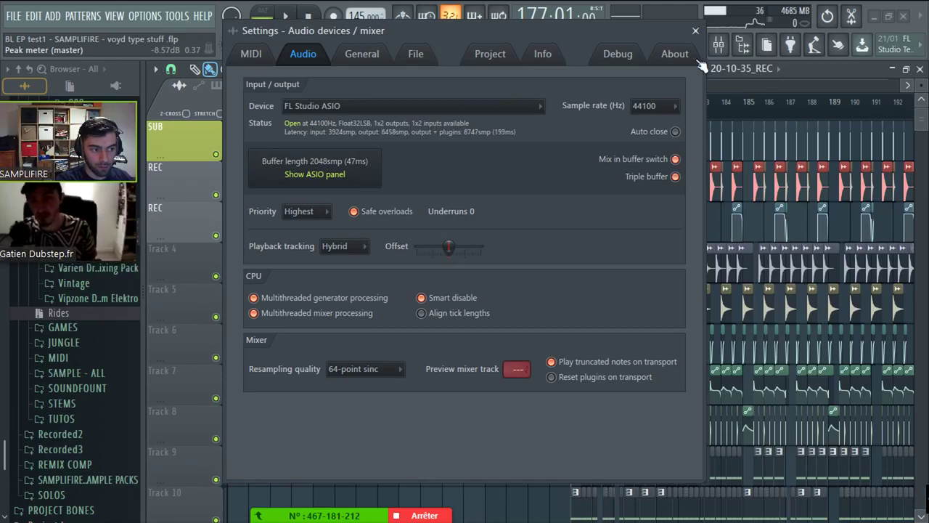
pyautogui.click(697, 30)
# - Briefly play the drop from bar 177 and look through the playlist tracks
pyautogui.press('space')
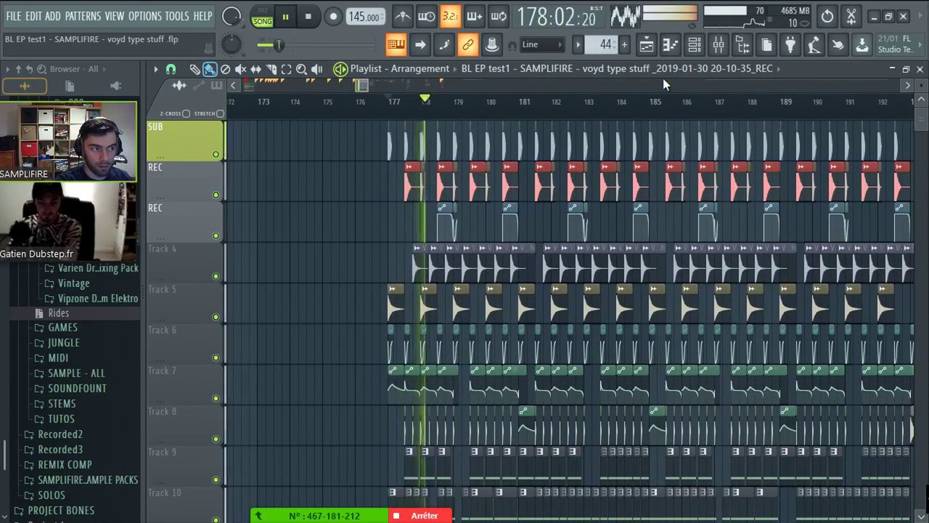
pyautogui.press('space')
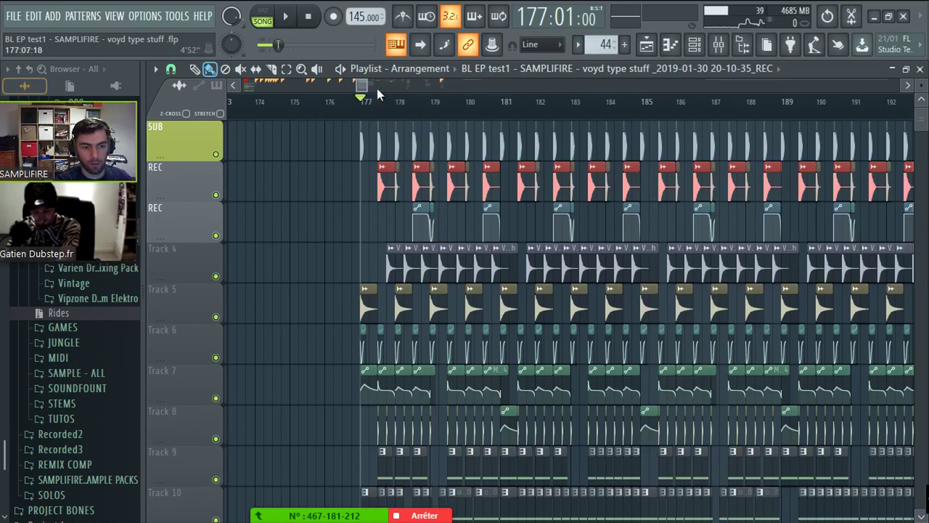
pyautogui.scroll(3, 377, 88)
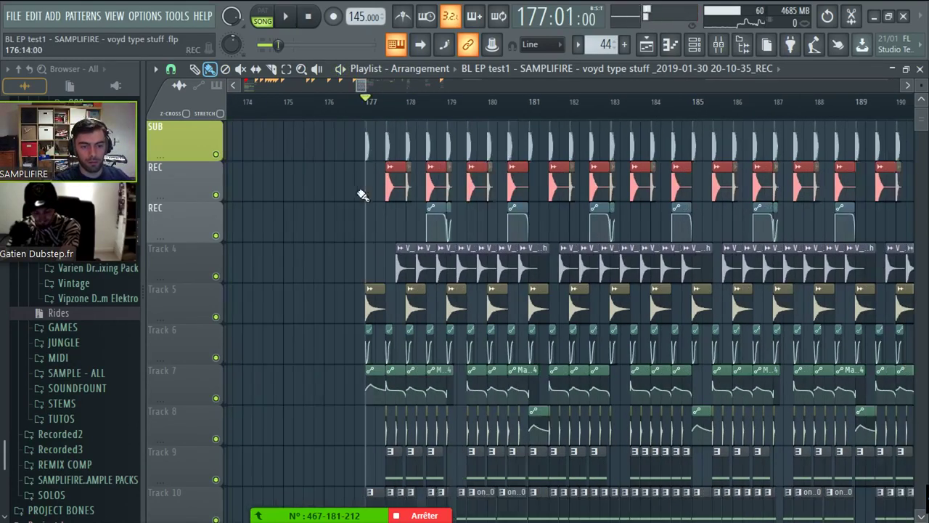
pyautogui.scroll(5, 363, 195)
pyautogui.scroll(-3, 362, 213)
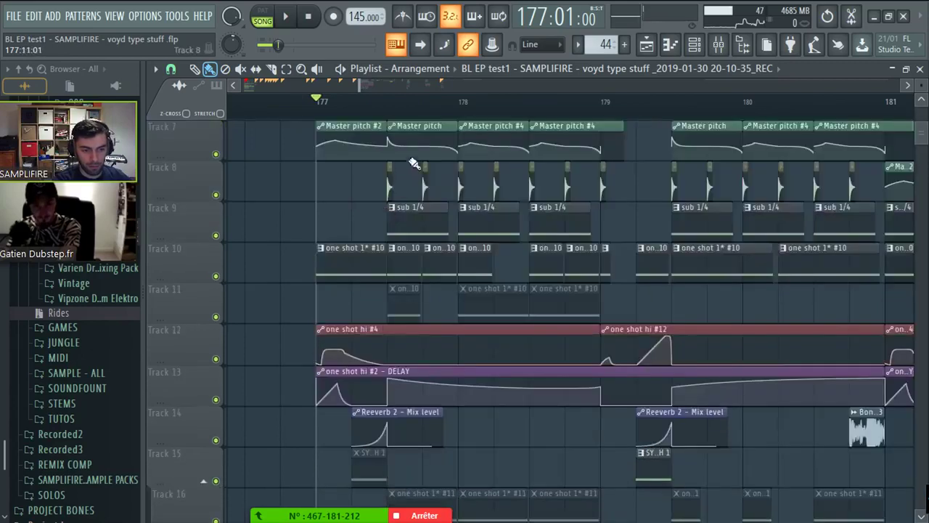
pyautogui.scroll(-3, 413, 163)
pyautogui.scroll(-5, 413, 162)
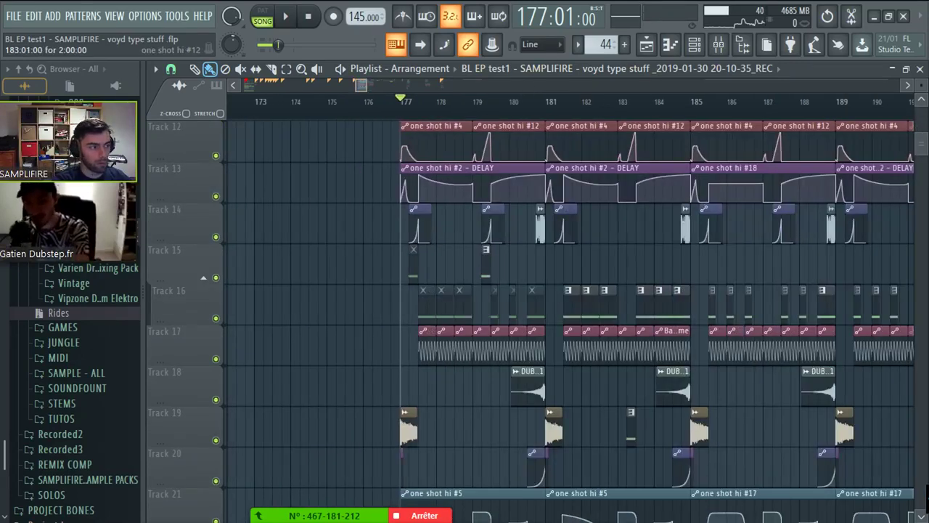
pyautogui.scroll(-3, 624, 142)
pyautogui.scroll(-2, 624, 142)
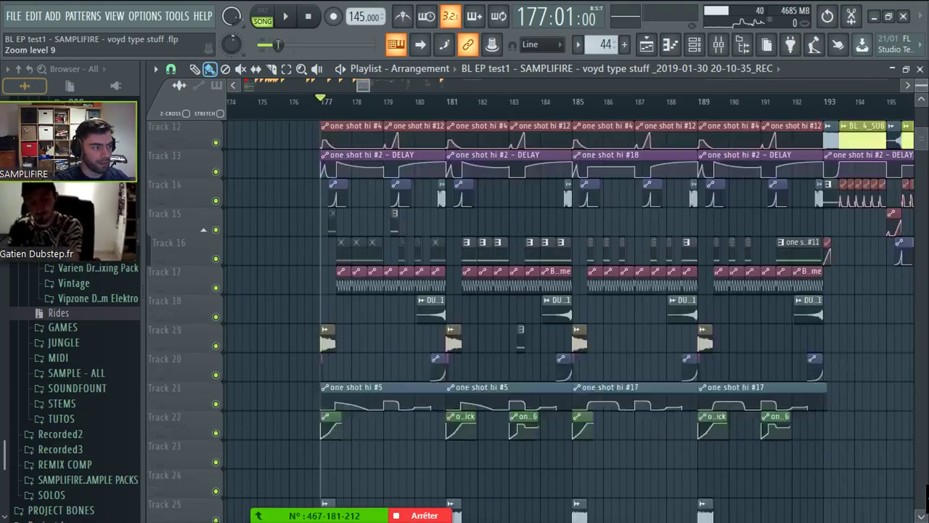
pyautogui.scroll(-3, 498, 175)
pyautogui.scroll(1, 498, 174)
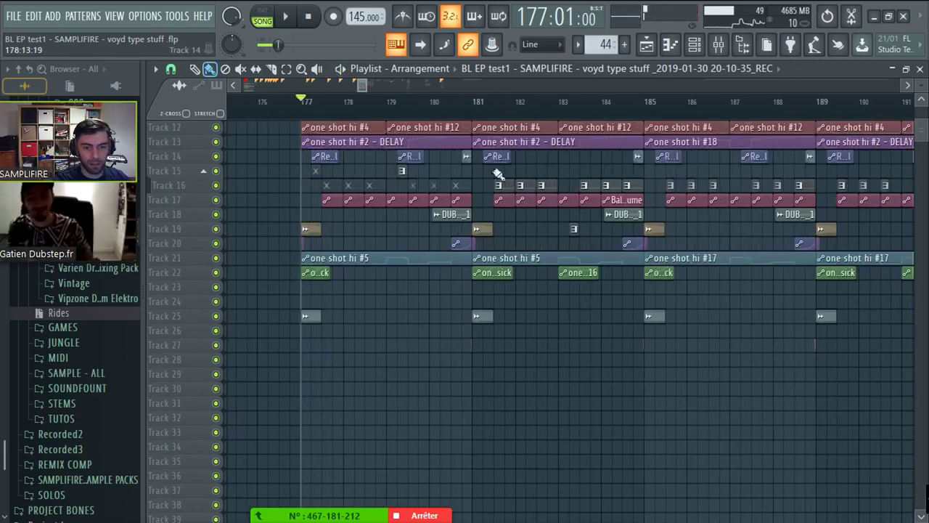
pyautogui.scroll(2, 907, 218)
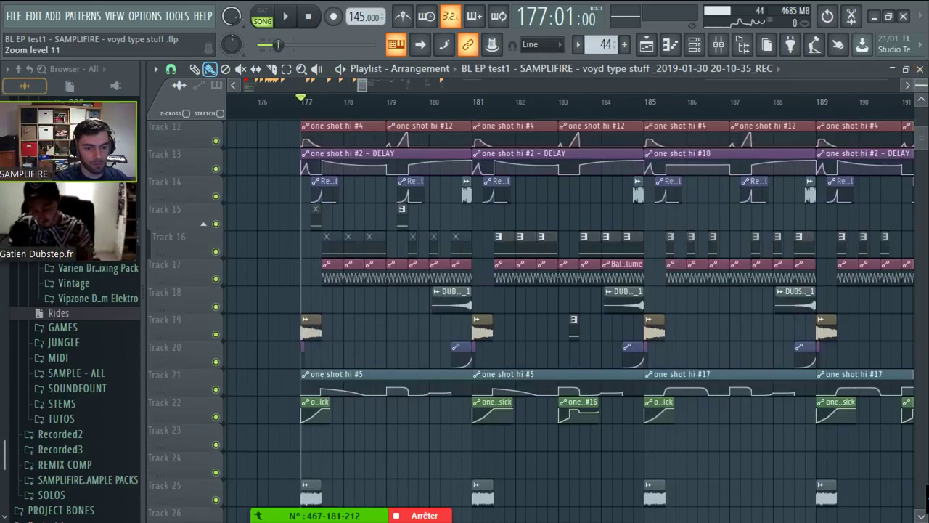
pyautogui.scroll(5, 559, 231)
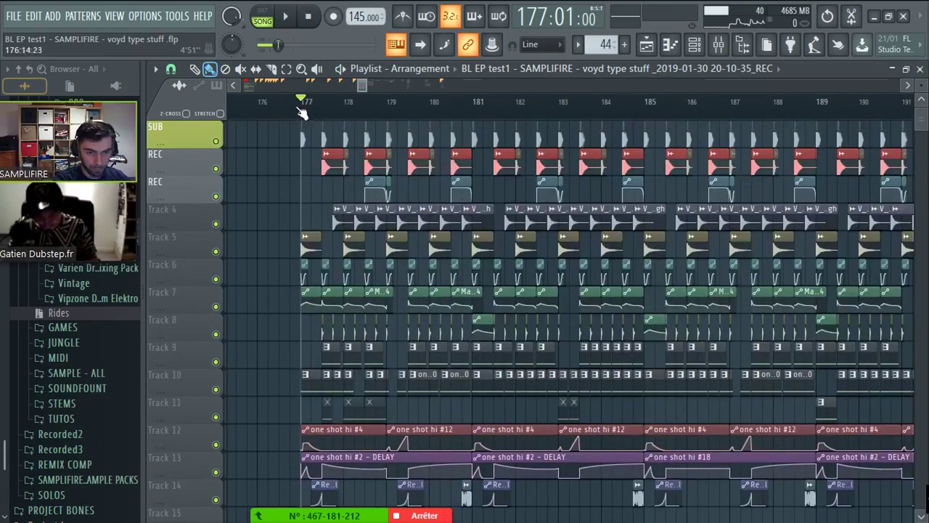
pyautogui.scroll(2, 303, 109)
# - Select bars 177–181, solo the SUB track, unmute both REC tracks, and play the drop
pyautogui.moveTo(303, 109); pyautogui.dragTo(618, 146)
pyautogui.moveTo(643, 176); pyautogui.dragTo(635, 173)
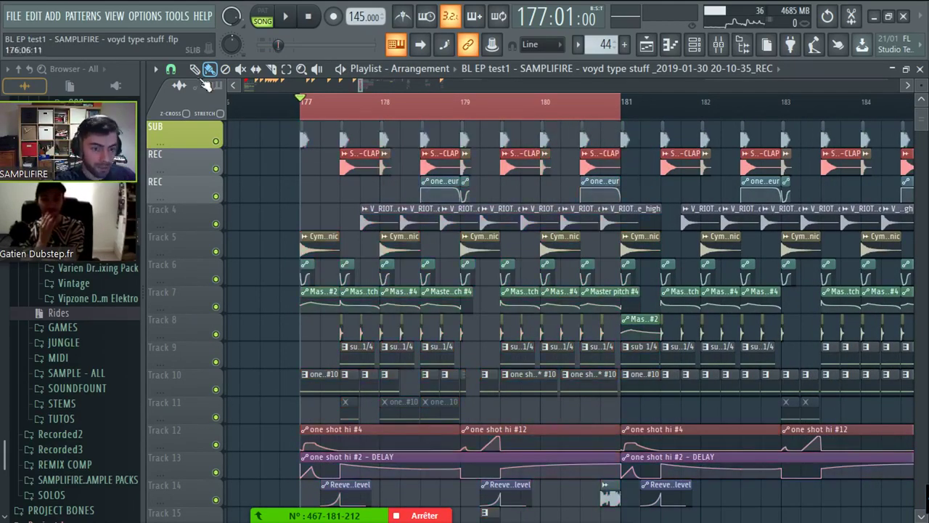
pyautogui.scroll(2, 306, 164)
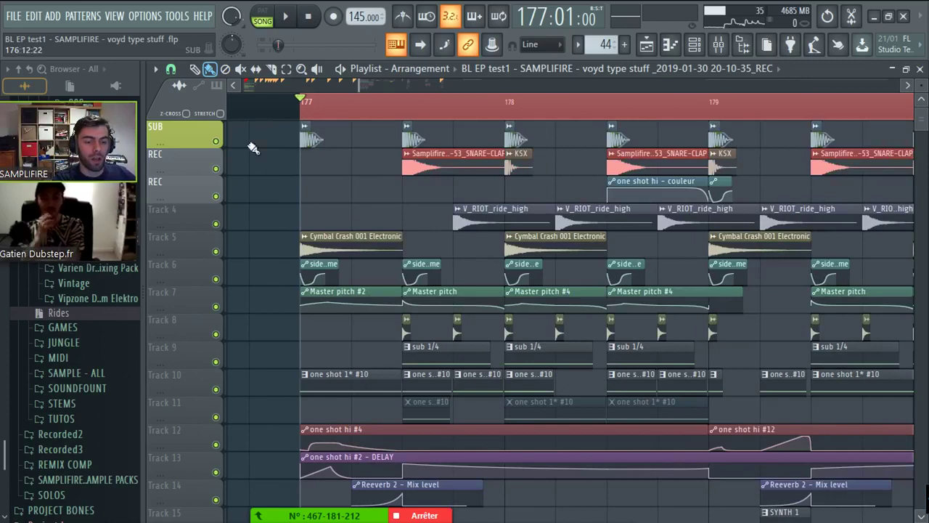
pyautogui.rightClick(215, 141)
pyautogui.click(215, 168)
pyautogui.click(216, 196)
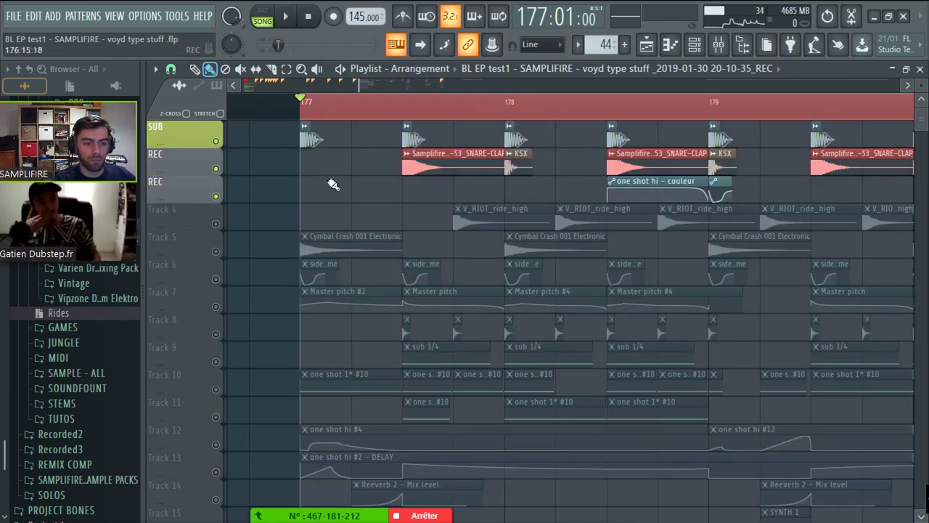
pyautogui.scroll(-1, 496, 93)
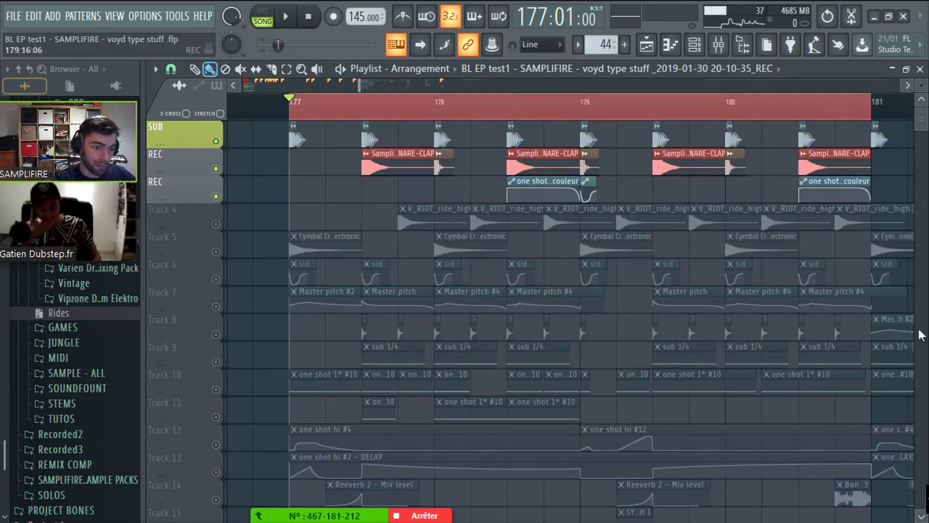
pyautogui.press('space')
# - In the Mixer, audition the SNARE/CLAP, SNARE SAMPLED and KICK drum channels
pyautogui.click(717, 46)
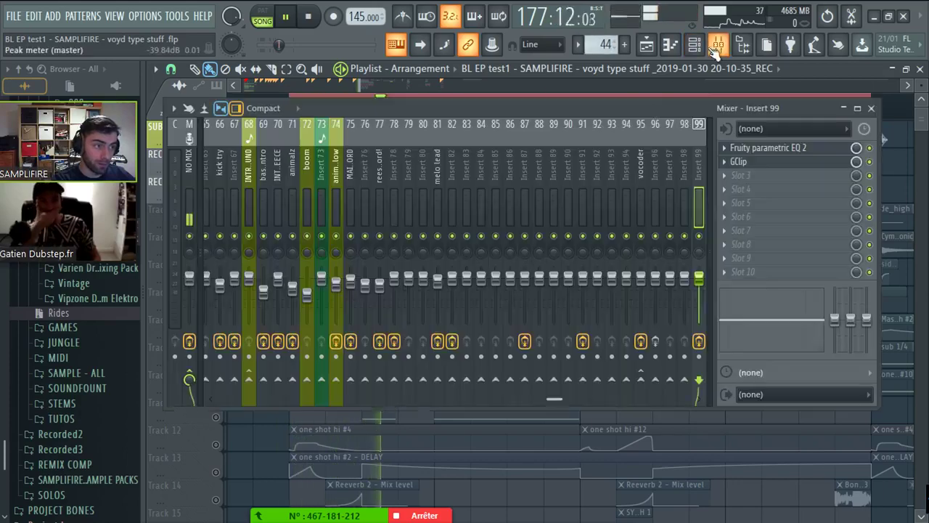
pyautogui.press('space')
pyautogui.scroll(15, 280, 185)
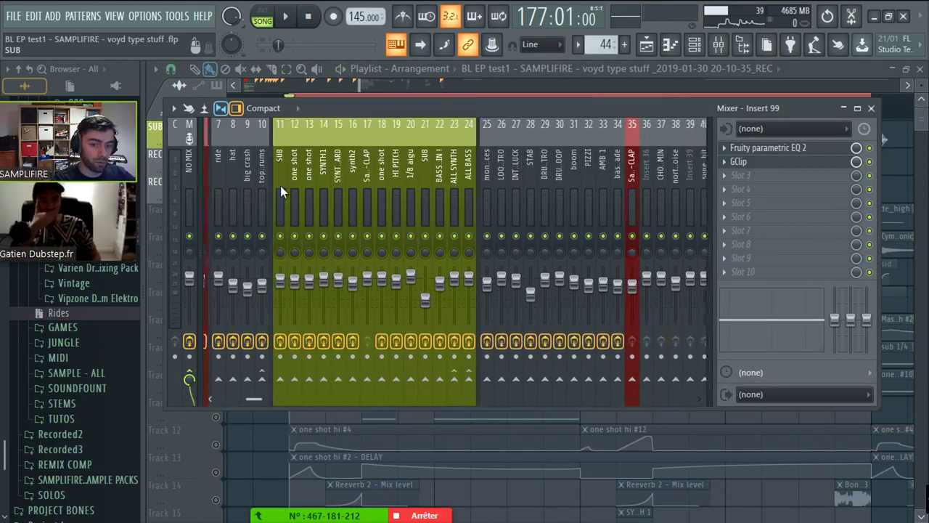
pyautogui.scroll(3, 280, 185)
pyautogui.click(245, 186)
pyautogui.click(254, 192)
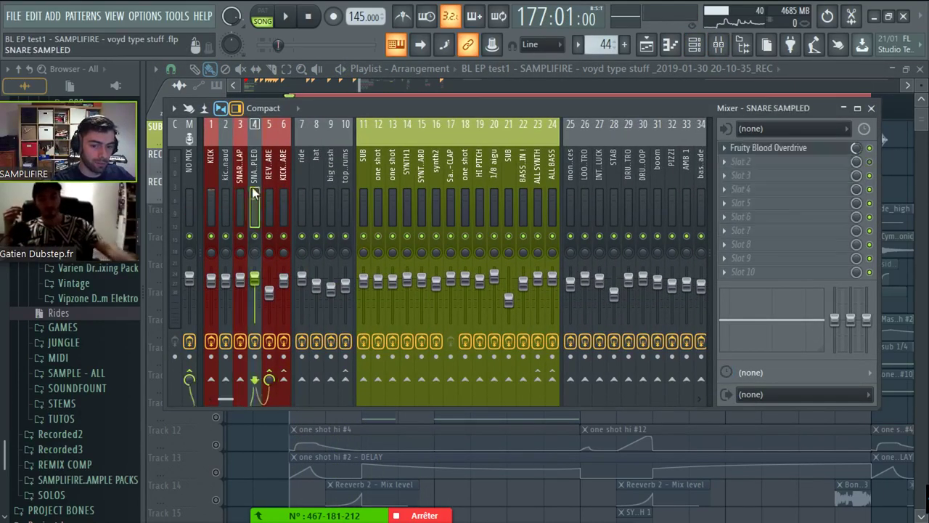
pyautogui.click(240, 191)
pyautogui.click(214, 194)
pyautogui.click(240, 192)
pyautogui.press('space')
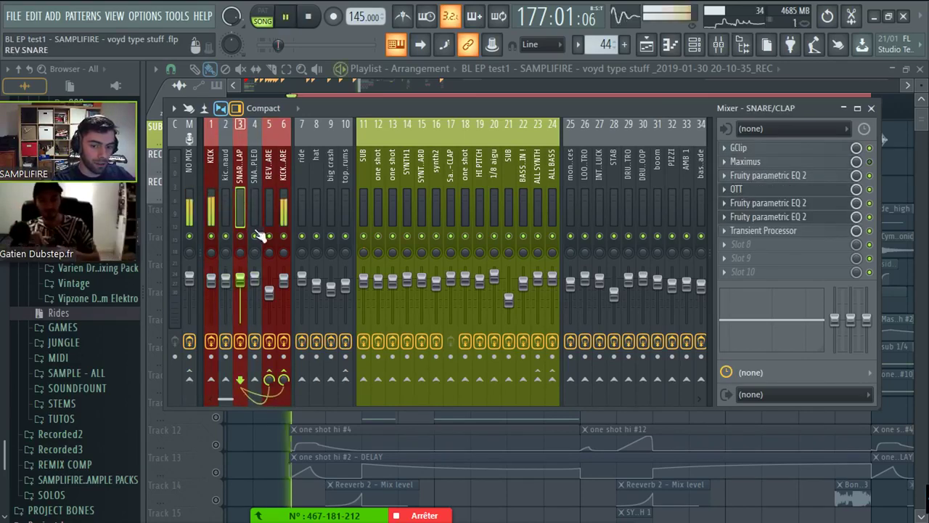
pyautogui.press('space')
# - Raise band 4 in the KICK's Fruity parametric EQ 2 to make the low-end dip shallower
pyautogui.click(214, 203)
pyautogui.click(783, 217)
pyautogui.click(768, 189)
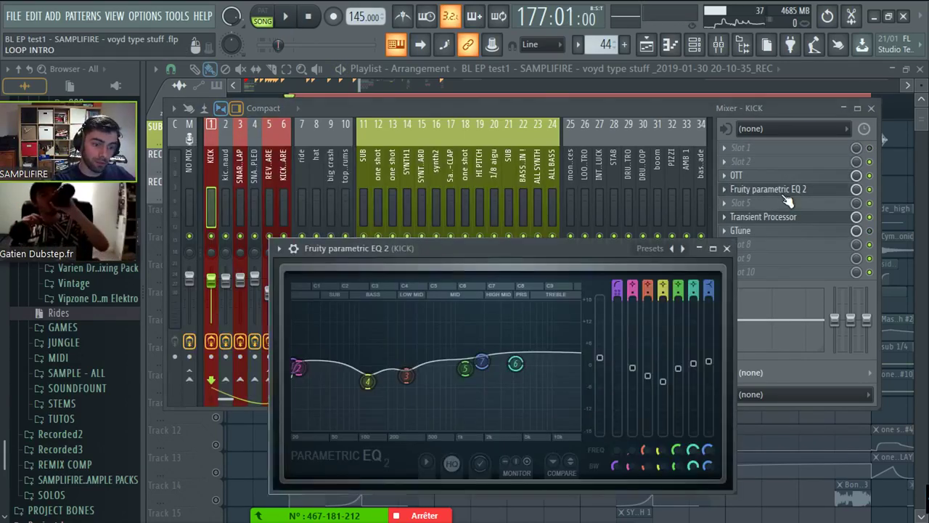
pyautogui.moveTo(368, 379); pyautogui.dragTo(366, 374)
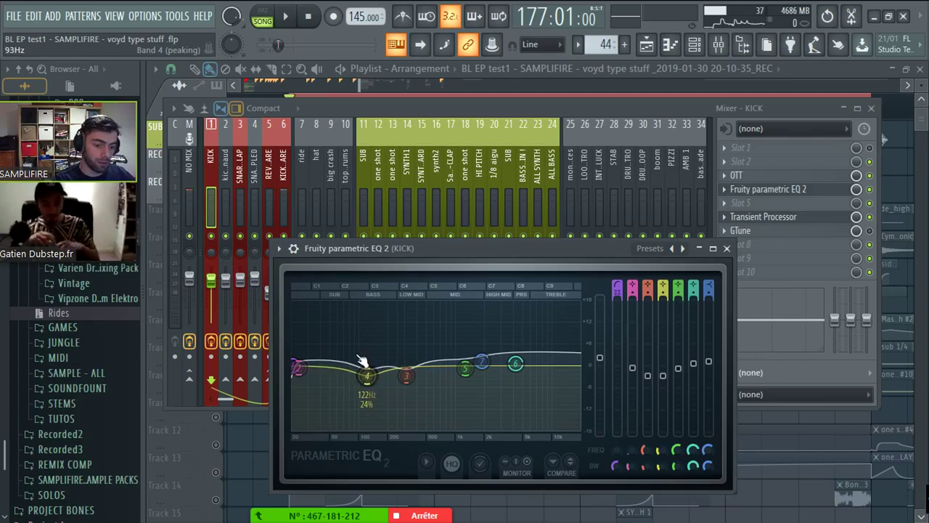
pyautogui.click(834, 220)
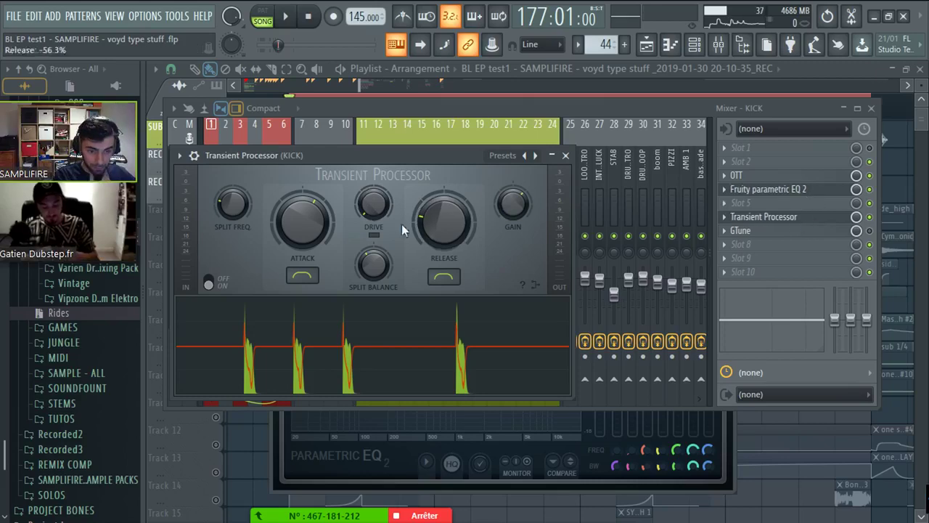
# - Review SNARE SAMPLED's Blood Overdrive and the REV SNARE channel, then return to the Playlist
pyautogui.click(326, 102)
pyautogui.click(256, 201)
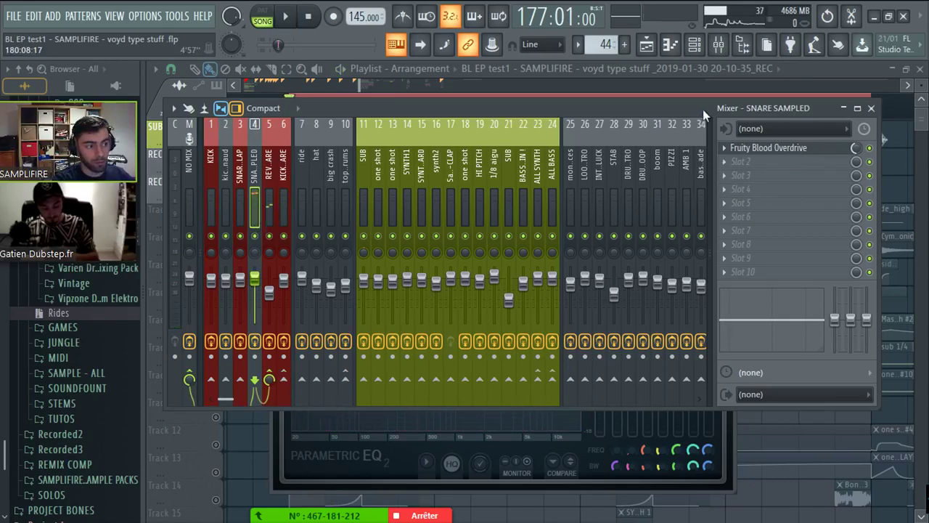
pyautogui.moveTo(702, 108); pyautogui.dragTo(721, 219)
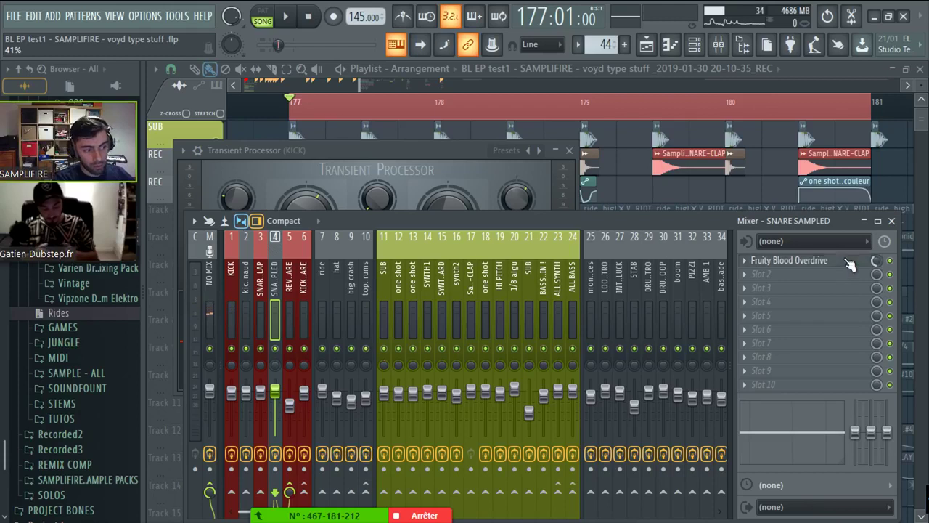
pyautogui.click(798, 260)
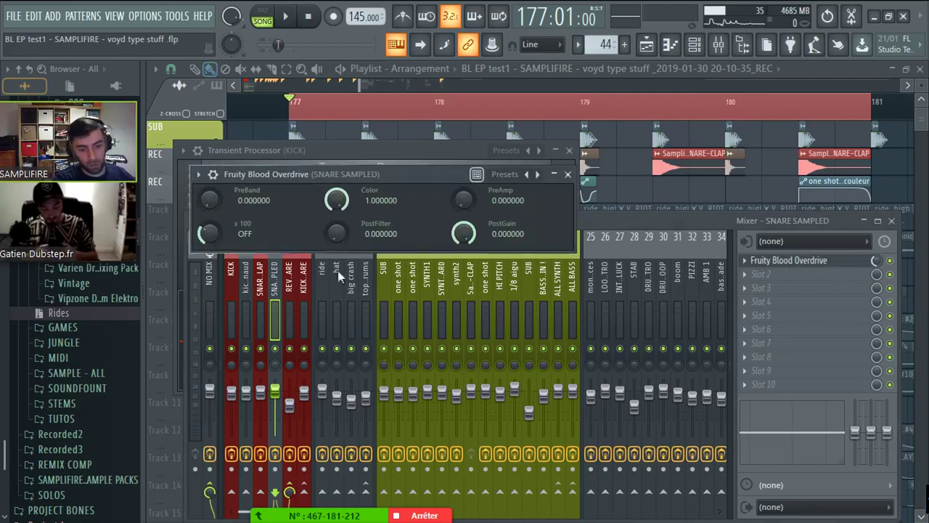
pyautogui.click(878, 261)
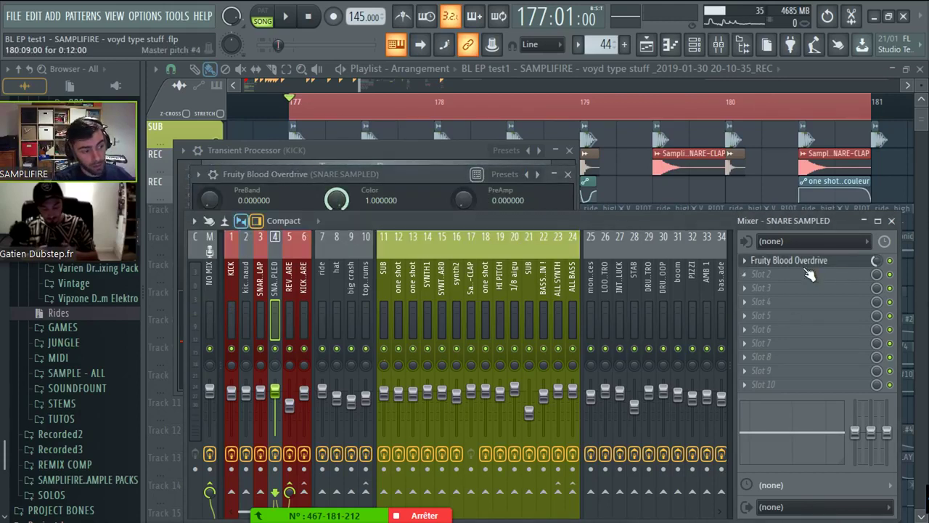
pyautogui.click(286, 294)
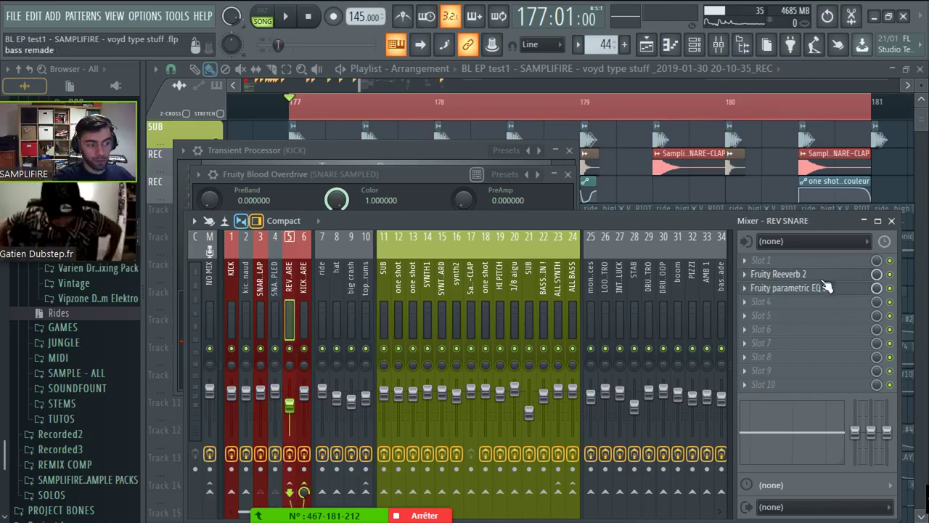
pyautogui.click(643, 112)
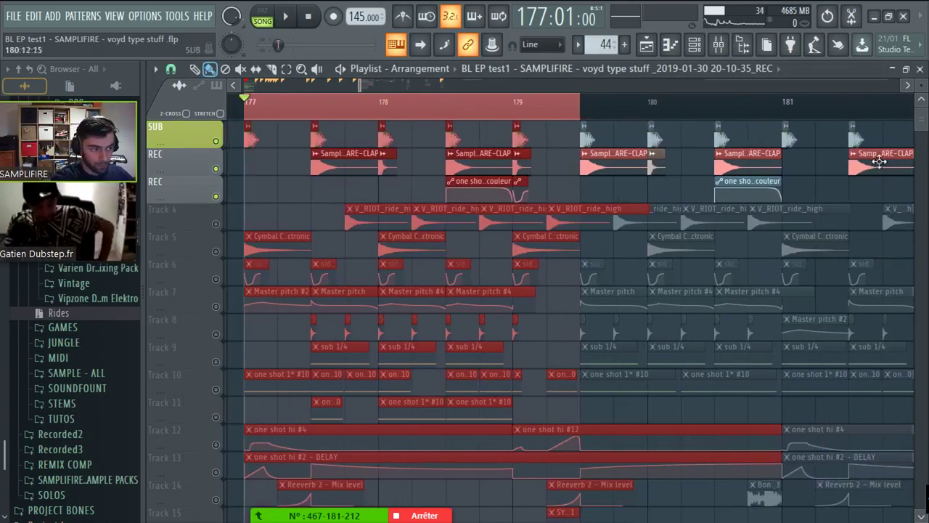
# - Make the ruler loop selection end at bar 179, undoing an accidental clip move
pyautogui.rightClick(786, 112)
pyautogui.moveTo(784, 113); pyautogui.dragTo(510, 110)
pyautogui.scroll(-3, 292, 212)
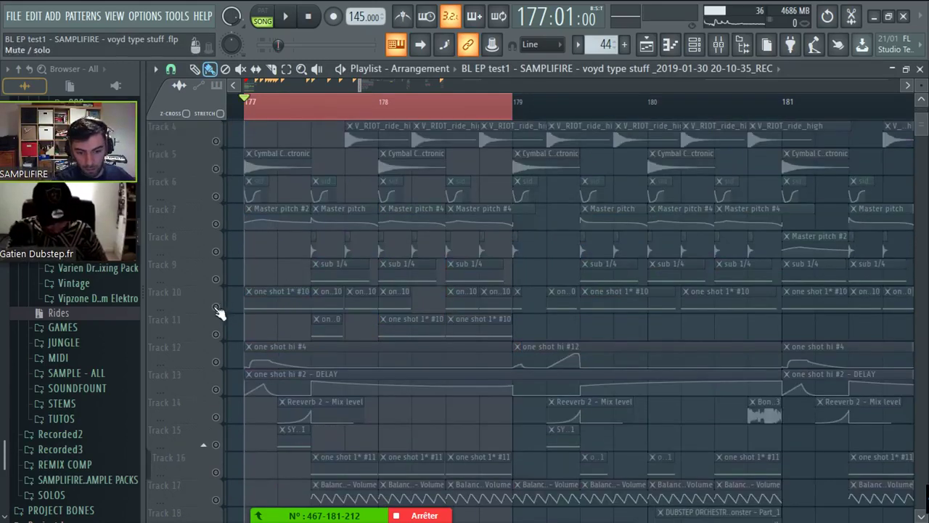
pyautogui.moveTo(261, 305); pyautogui.dragTo(264, 259)
pyautogui.hotkey('ctrl', 'z')
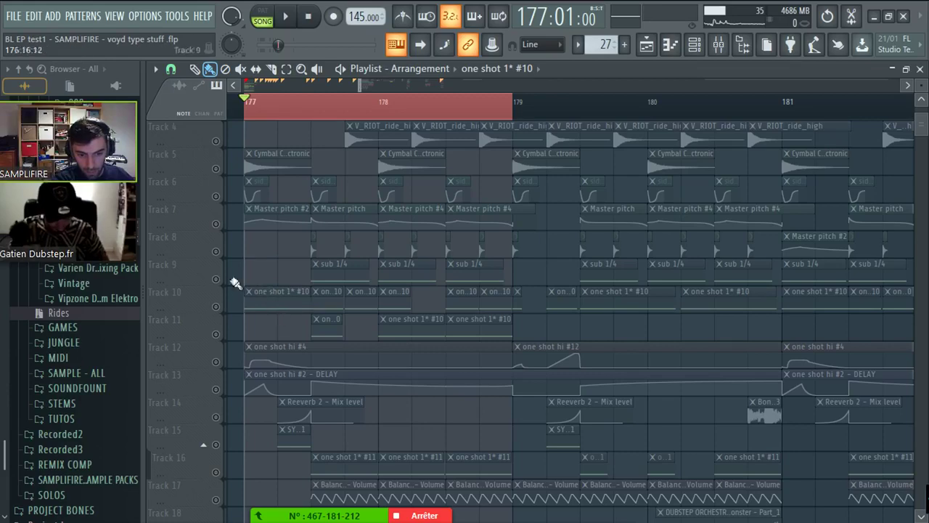
# - Unmute Track 9 sub 1/4 and Track 7 Master pitch, then play the drop from 177:09
pyautogui.click(216, 279)
pyautogui.click(215, 223)
pyautogui.click(312, 101)
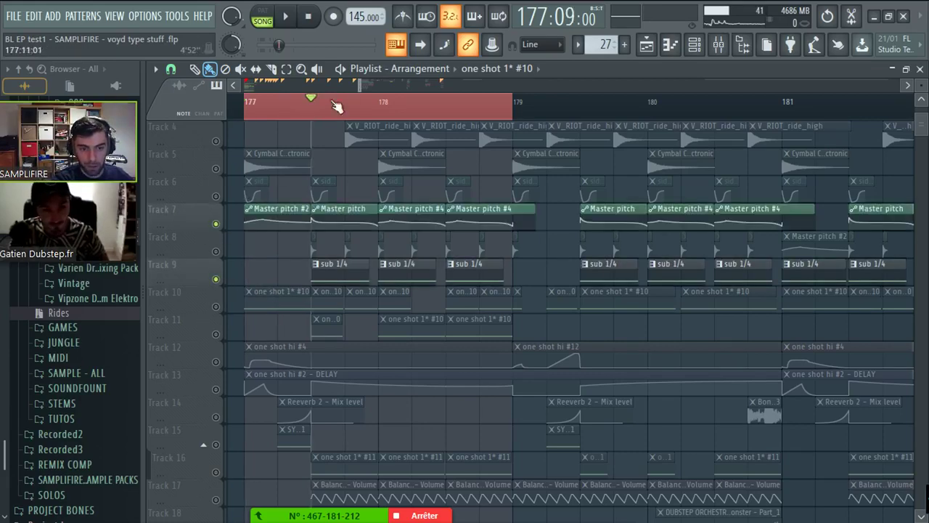
pyautogui.scroll(2, 336, 93)
pyautogui.press('space')
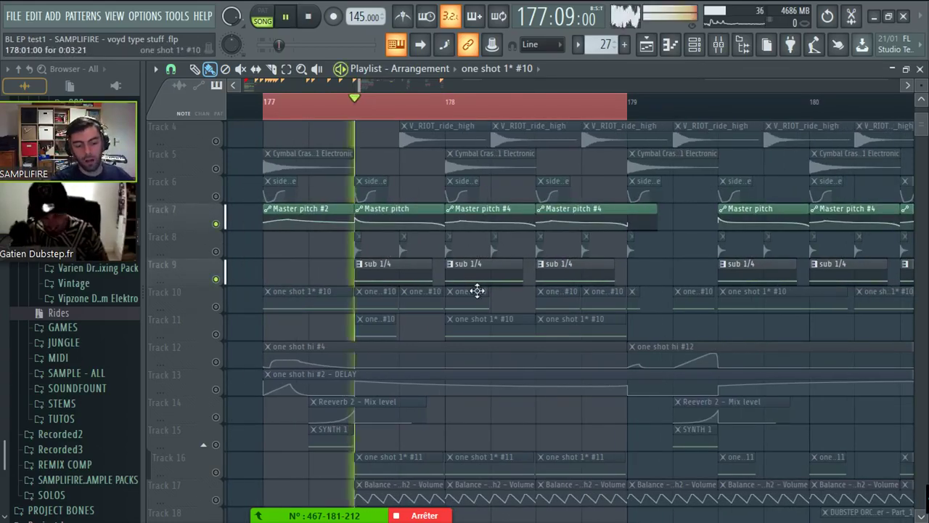
pyautogui.scroll(-1, 506, 319)
pyautogui.scroll(-3, 506, 319)
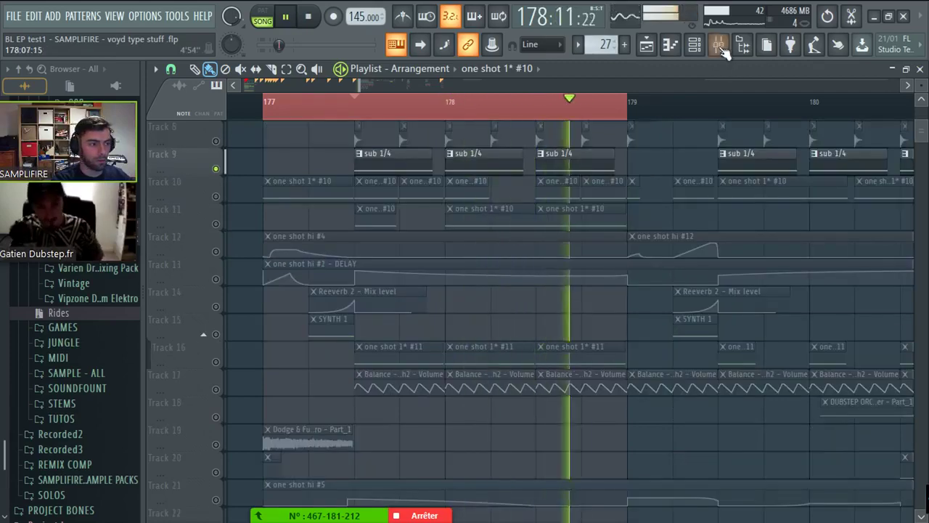
pyautogui.press('space')
pyautogui.press('F9')
# - Inspect the SUB channel's Fruity parametric EQ 2, then close it
pyautogui.click(387, 316)
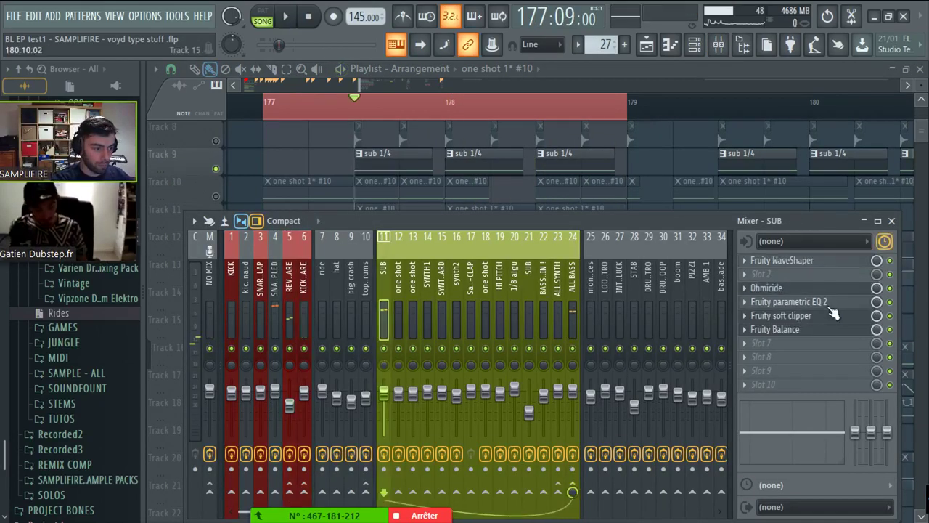
pyautogui.click(830, 304)
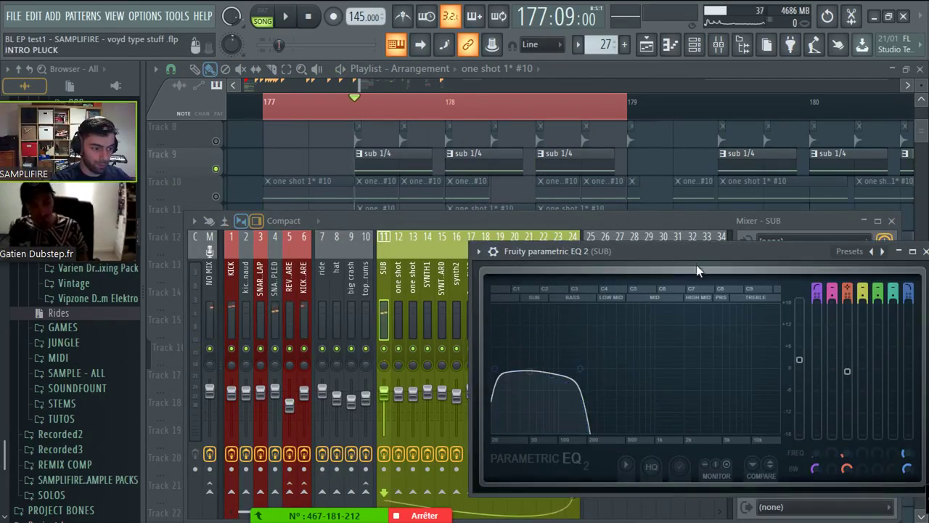
pyautogui.moveTo(669, 251); pyautogui.dragTo(511, 330)
pyautogui.press('Escape')
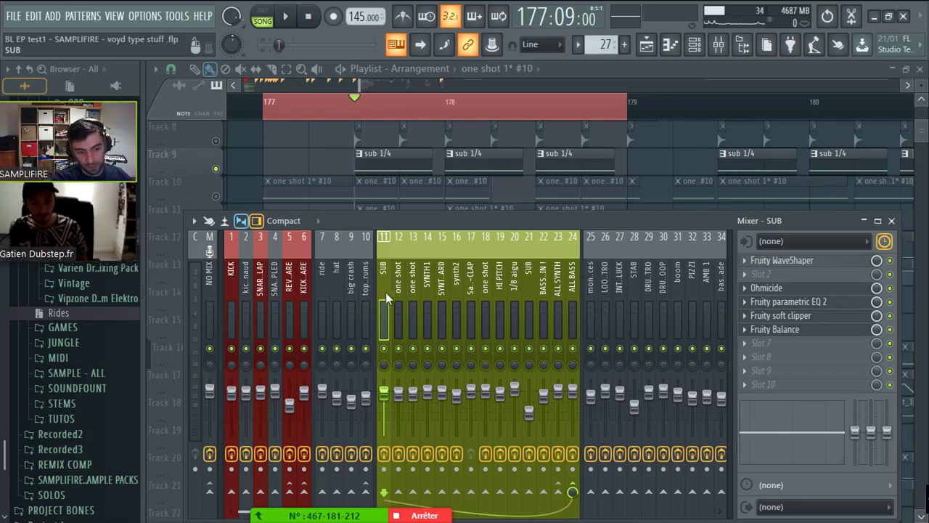
# - Check the 1/8 aigu, one shot and ALL BASS inserts, then play the drop from 177:09
pyautogui.click(514, 316)
pyautogui.click(452, 300)
pyautogui.click(404, 299)
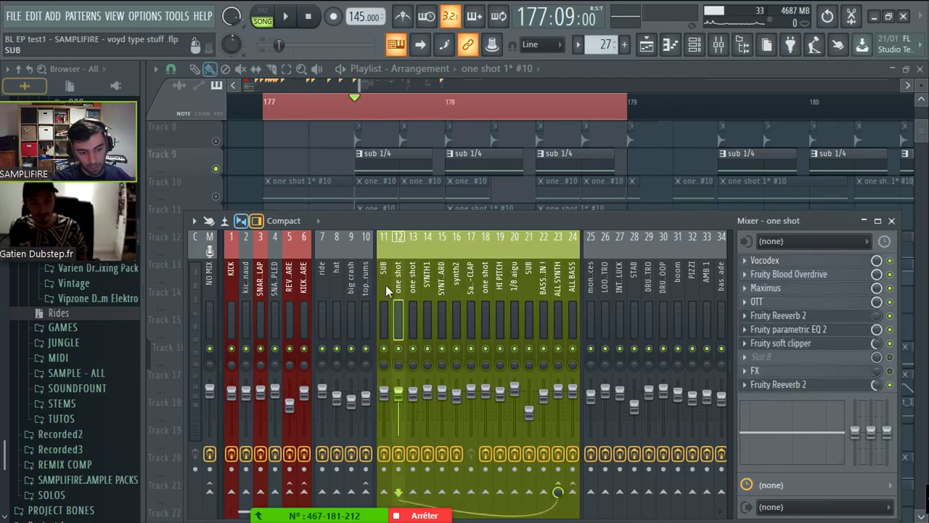
pyautogui.click(385, 287)
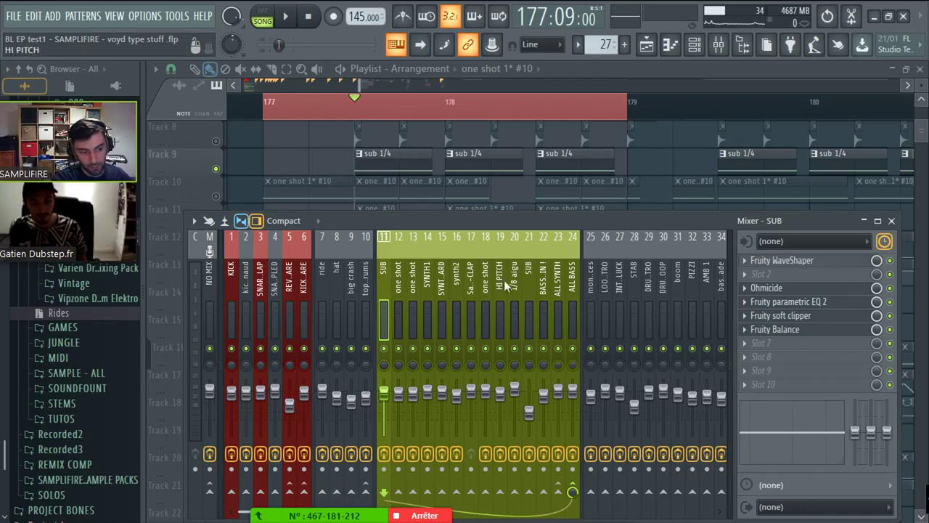
pyautogui.click(569, 283)
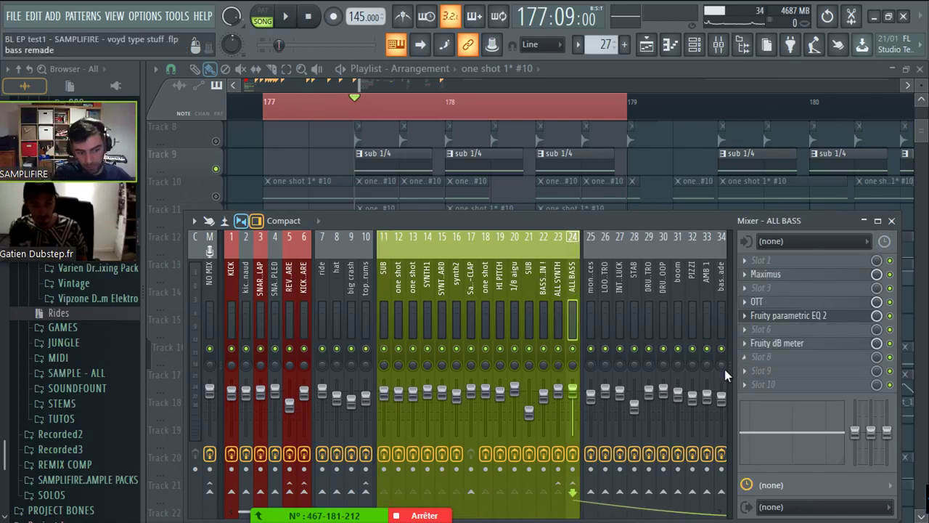
pyautogui.press('F9')
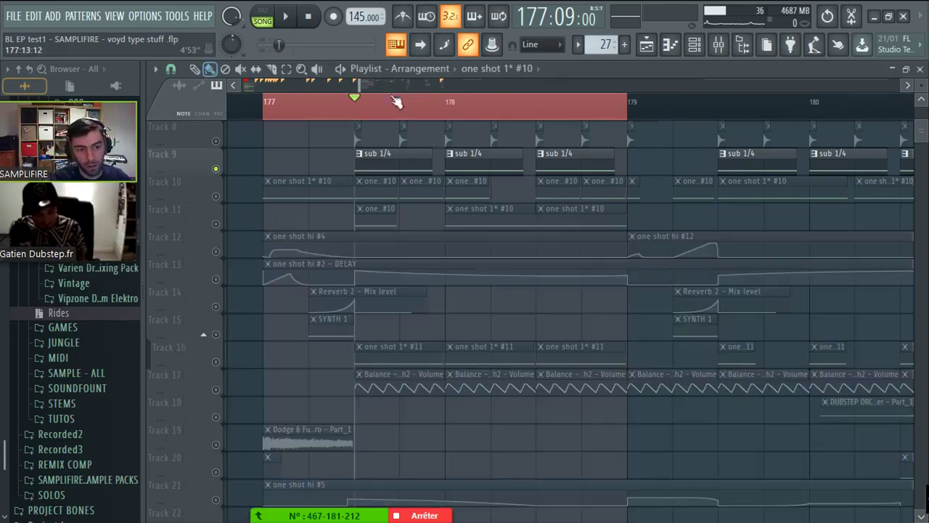
pyautogui.scroll(2, 448, 323)
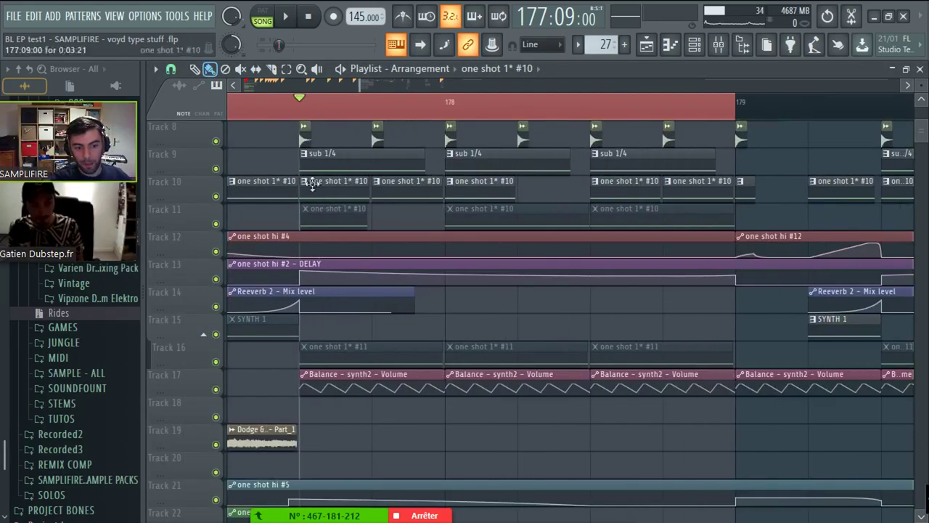
pyautogui.press('space')
pyautogui.scroll(-2, 519, 78)
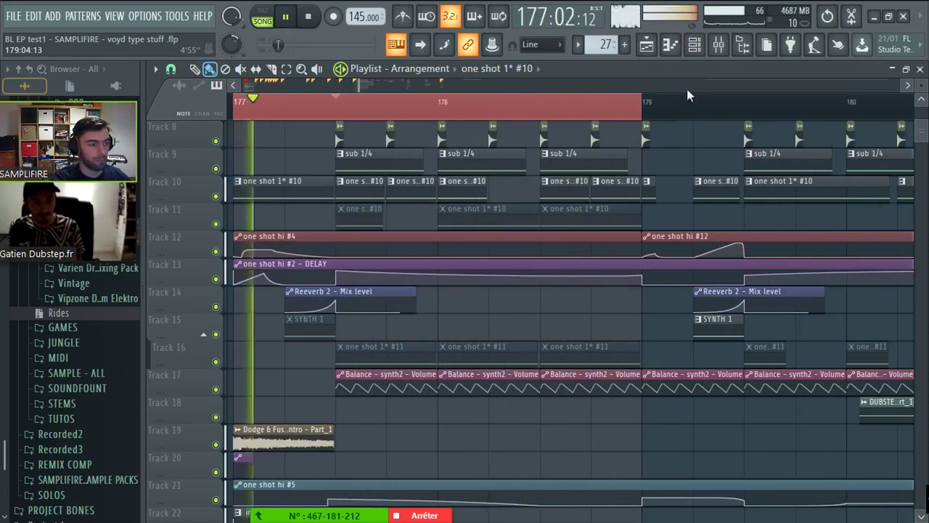
pyautogui.scroll(-2, 687, 89)
# - Select bars 177–181 and paint one shot 1* #11 clips along the end of Track 16
pyautogui.moveTo(433, 102); pyautogui.dragTo(738, 102)
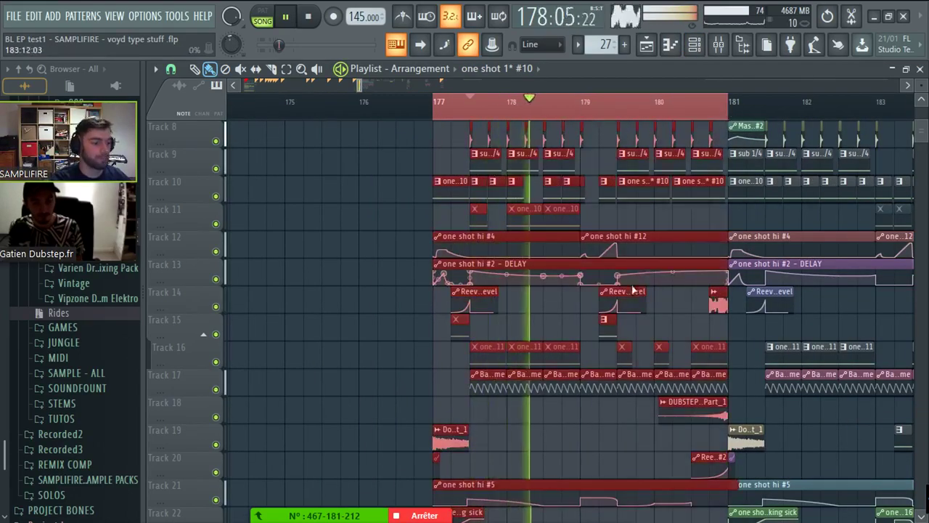
pyautogui.scroll(1, 663, 260)
pyautogui.scroll(-4, 663, 260)
pyautogui.click(588, 328)
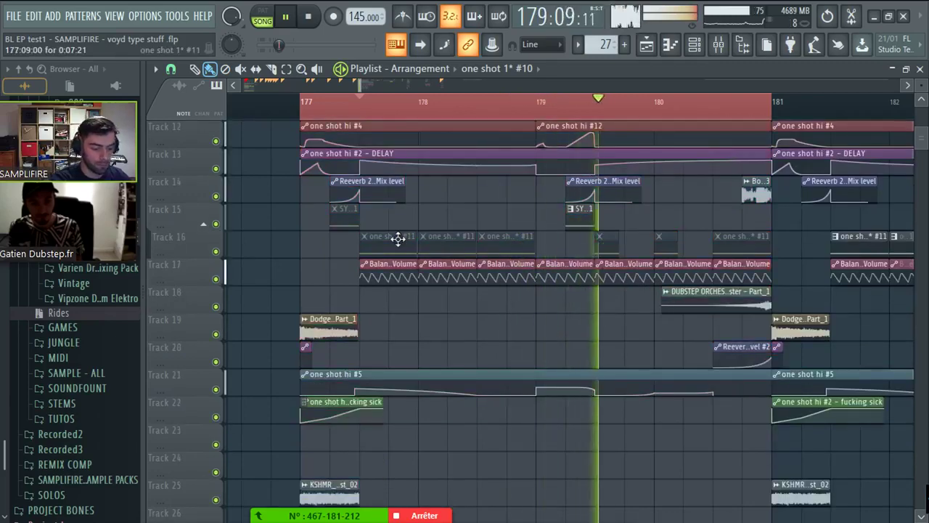
pyautogui.moveTo(543, 241)
pyautogui.mouseDown()
pyautogui.moveTo(745, 241)
pyautogui.moveTo(637, 240)
pyautogui.moveTo(718, 246)
pyautogui.mouseUp()
pyautogui.press('space')
# - Solo Track 10 with Track 12 unmuted, reset the position to bar 177, and show the Channel rack
pyautogui.scroll(6, 323, 269)
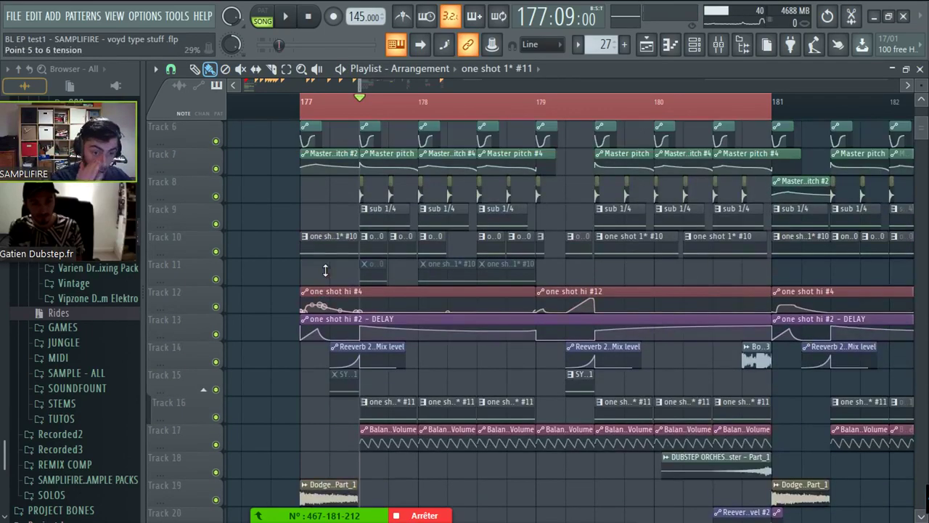
pyautogui.scroll(2, 254, 259)
pyautogui.rightClick(215, 251)
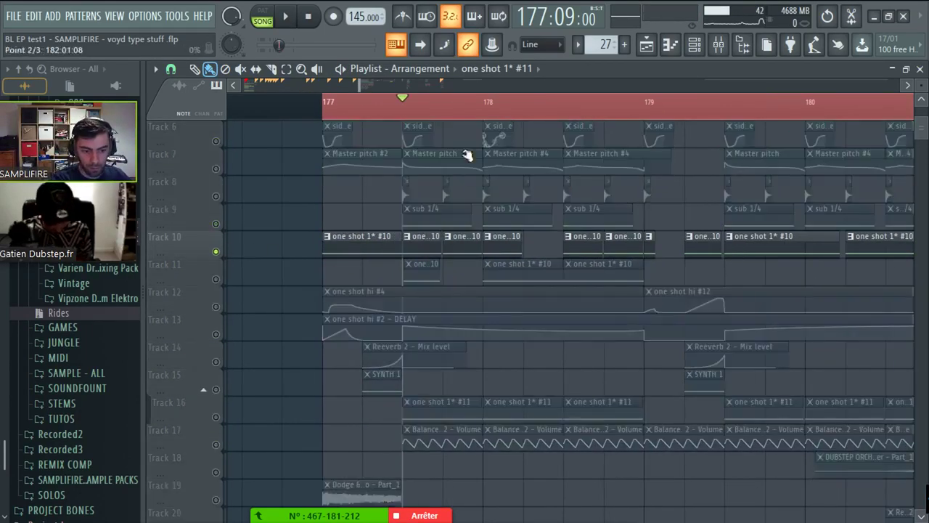
pyautogui.click(215, 306)
pyautogui.scroll(-2, 387, 371)
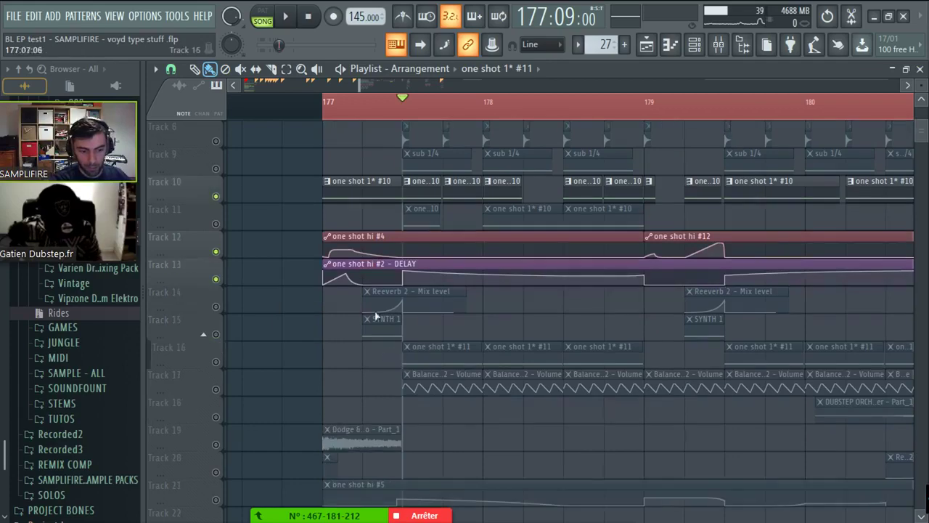
pyautogui.click(319, 117)
pyautogui.click(694, 45)
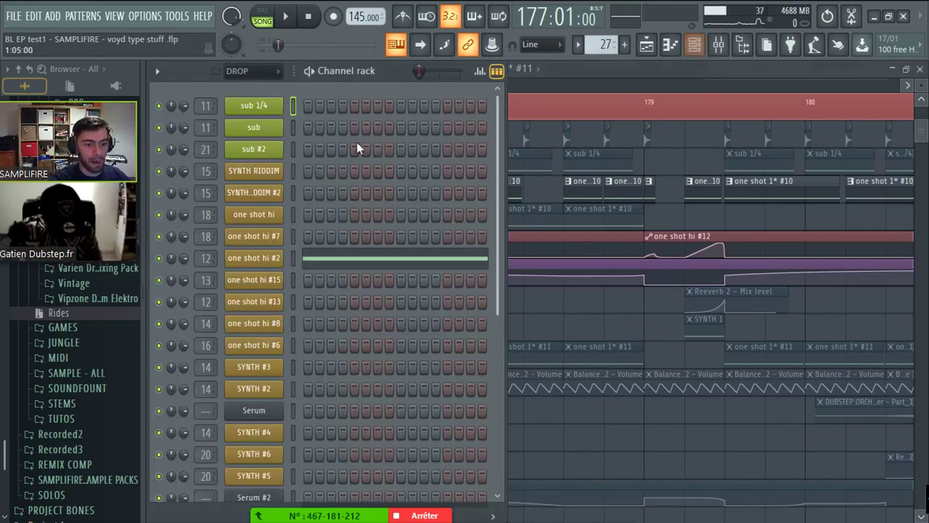
# - Open one shot hi #2's Serum, resize it to 90%, and detach its window
pyautogui.press('space')
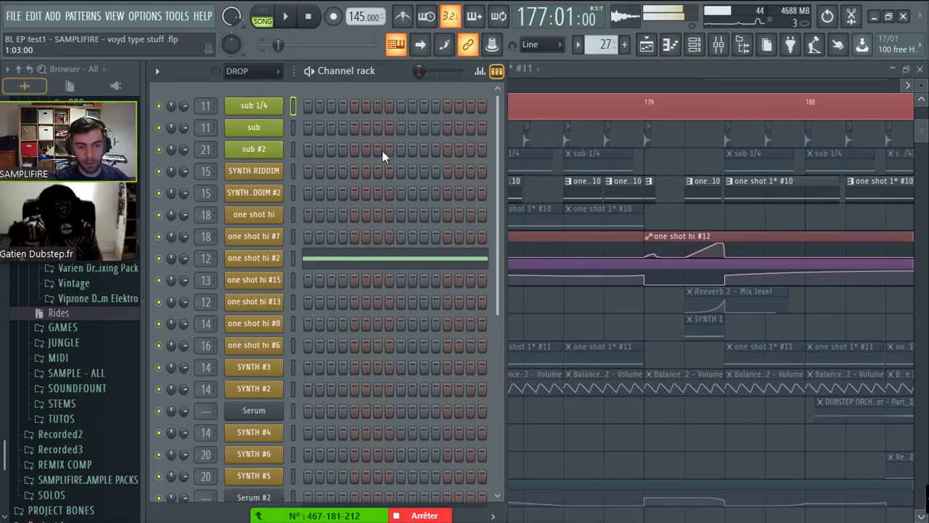
pyautogui.click(268, 260)
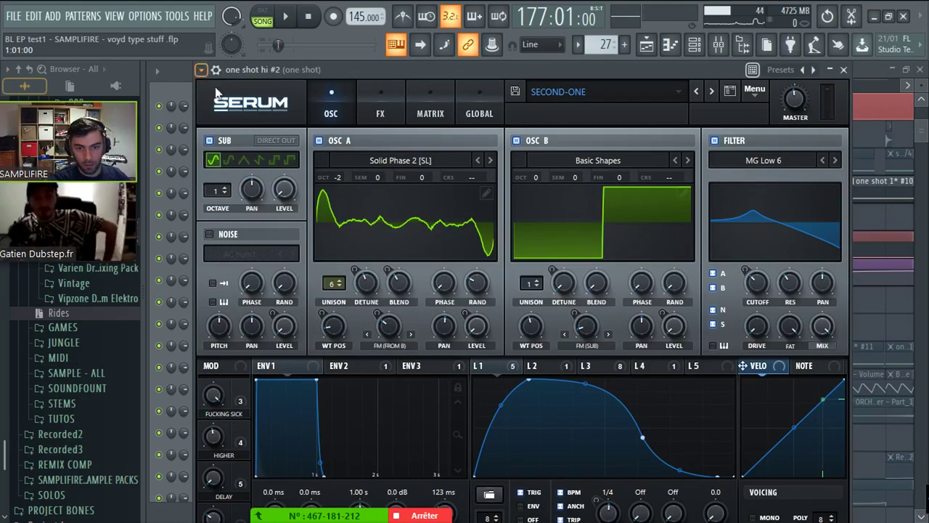
pyautogui.click(217, 96)
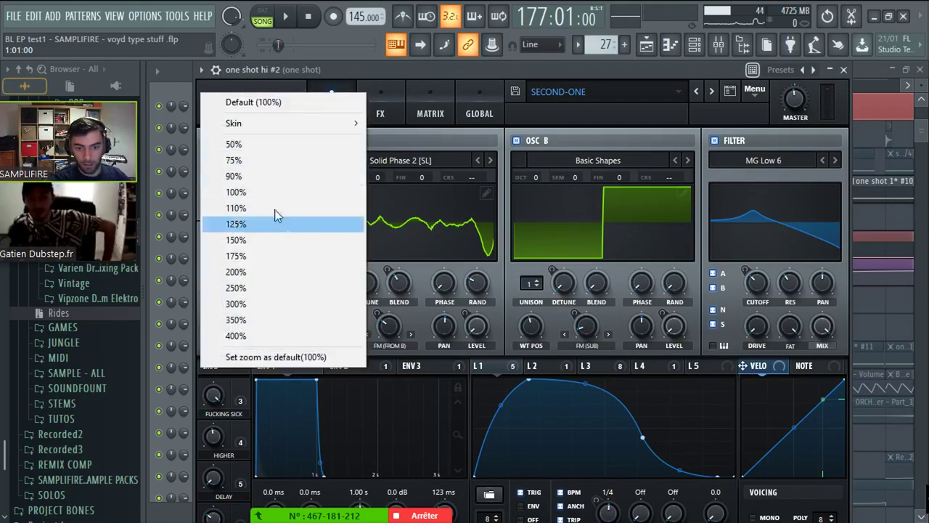
pyautogui.click(257, 172)
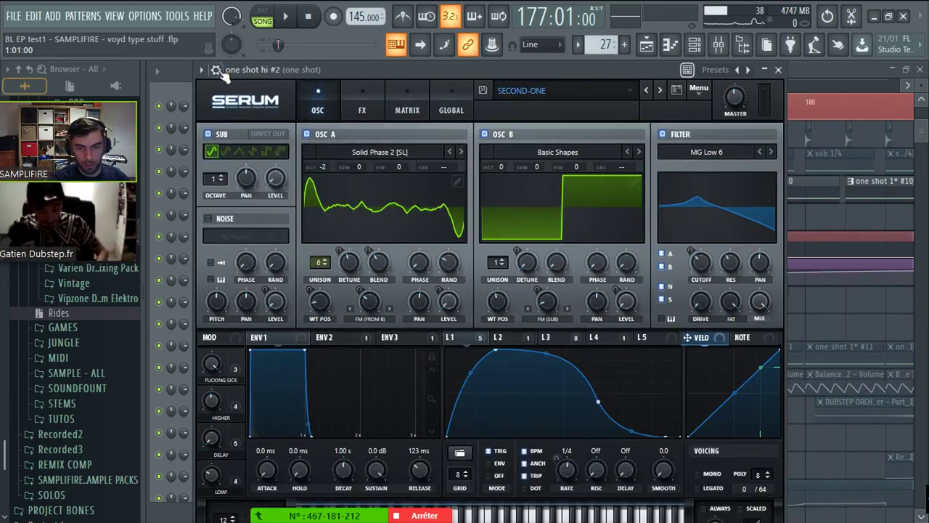
pyautogui.click(215, 70)
pyautogui.click(225, 358)
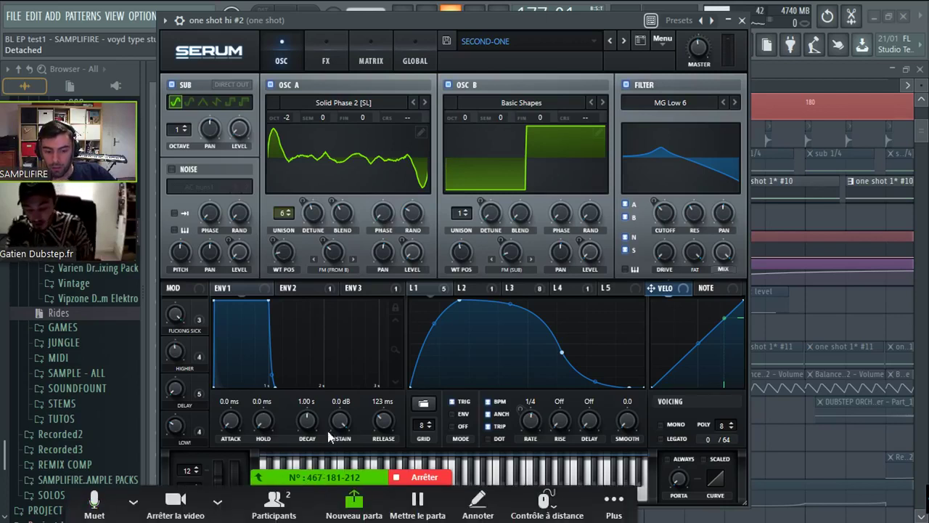
# - Nudge the ENV1 sustain level, then close the Serum window
pyautogui.moveTo(339, 427); pyautogui.dragTo(360, 414)
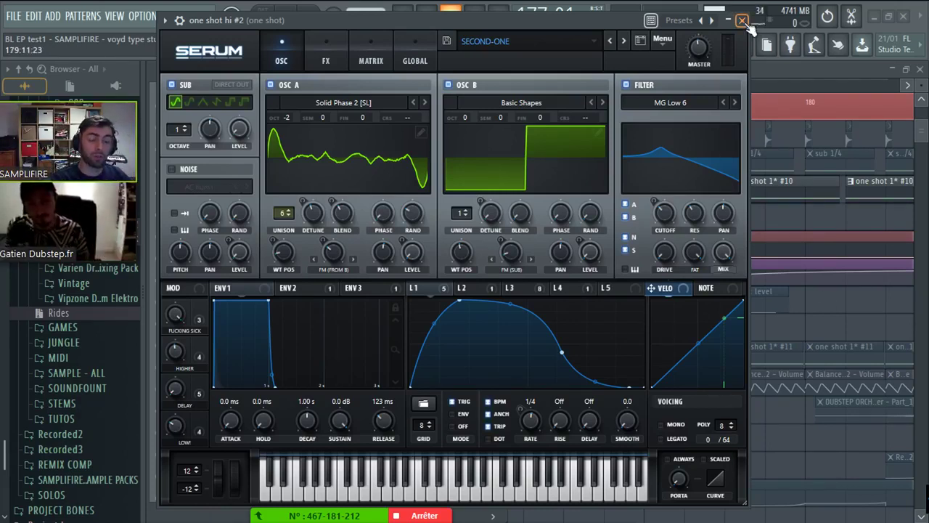
pyautogui.moveTo(653, 25); pyautogui.dragTo(637, 56)
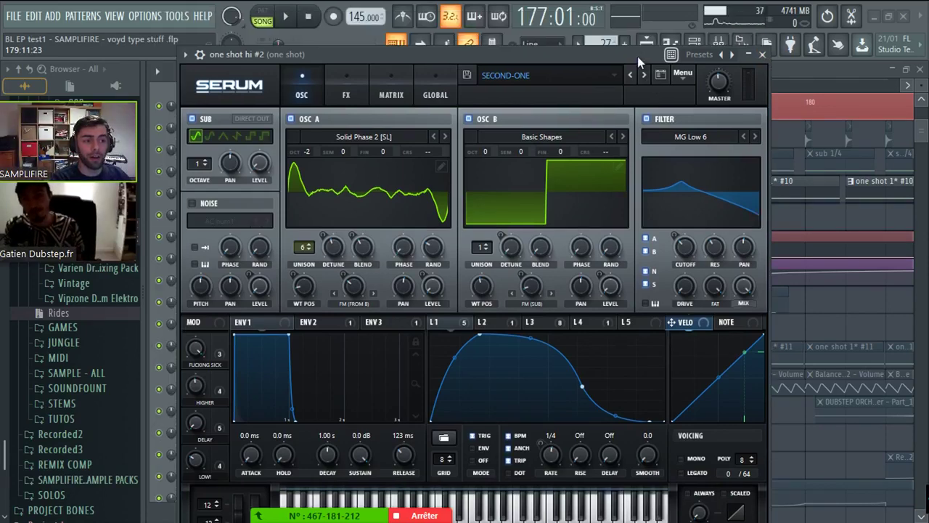
pyautogui.click(764, 56)
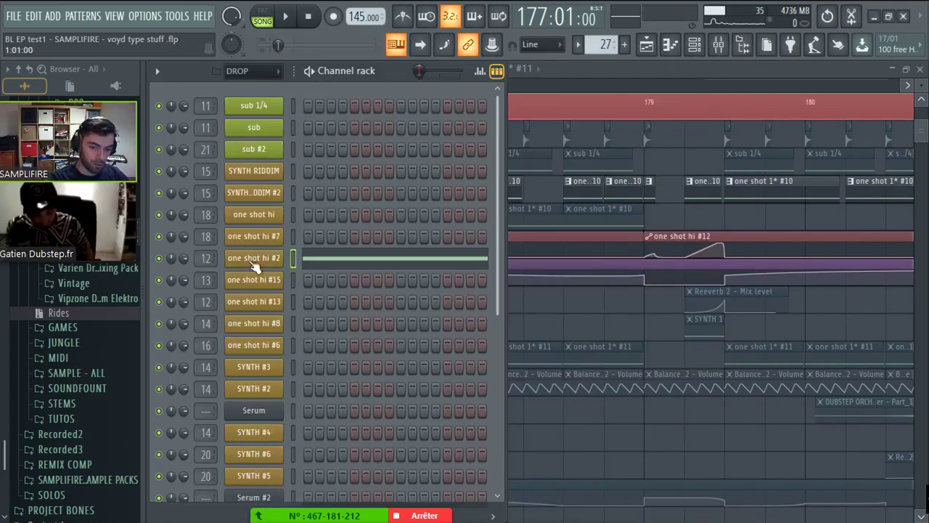
# - Reopen one shot hi #2's Serum, reposition the window, and briefly play the drop
pyautogui.click(253, 260)
pyautogui.click(186, 55)
pyautogui.click(186, 55)
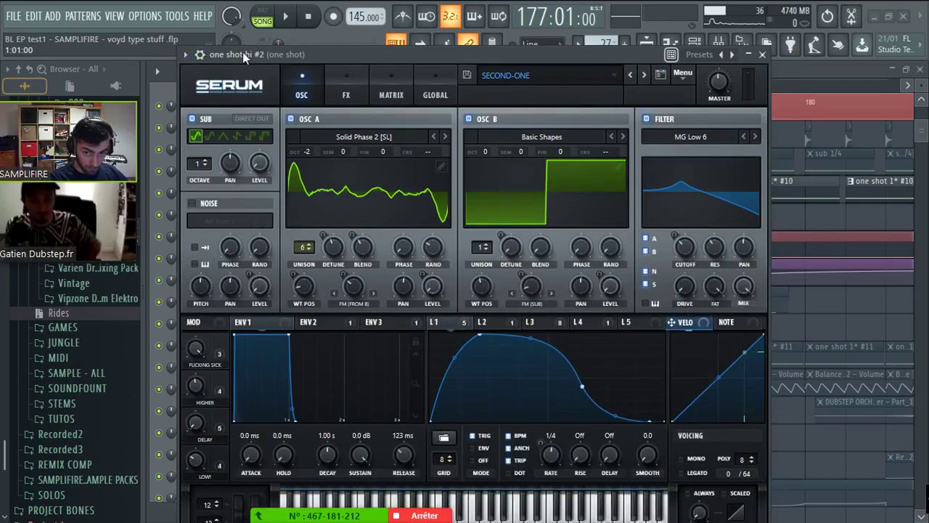
pyautogui.moveTo(243, 53); pyautogui.dragTo(221, 45)
pyautogui.click(288, 20)
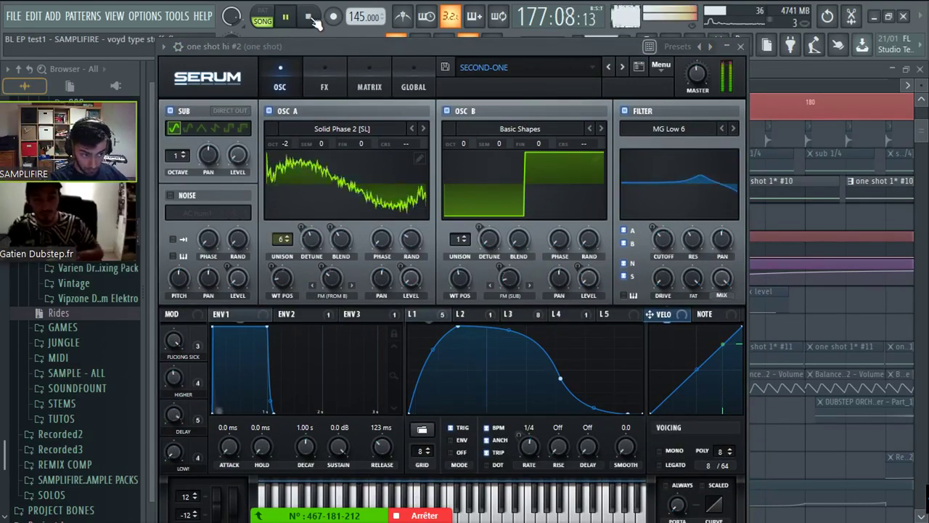
pyautogui.click(287, 20)
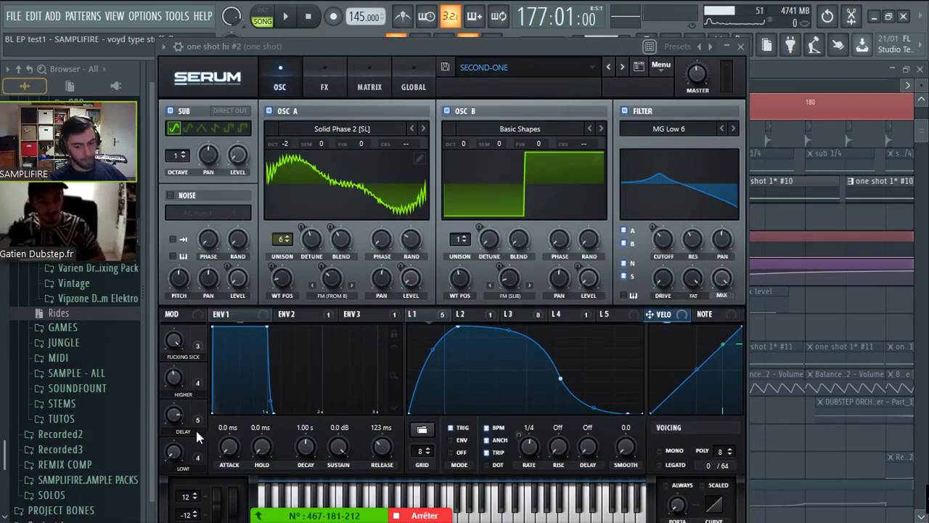
pyautogui.click(197, 456)
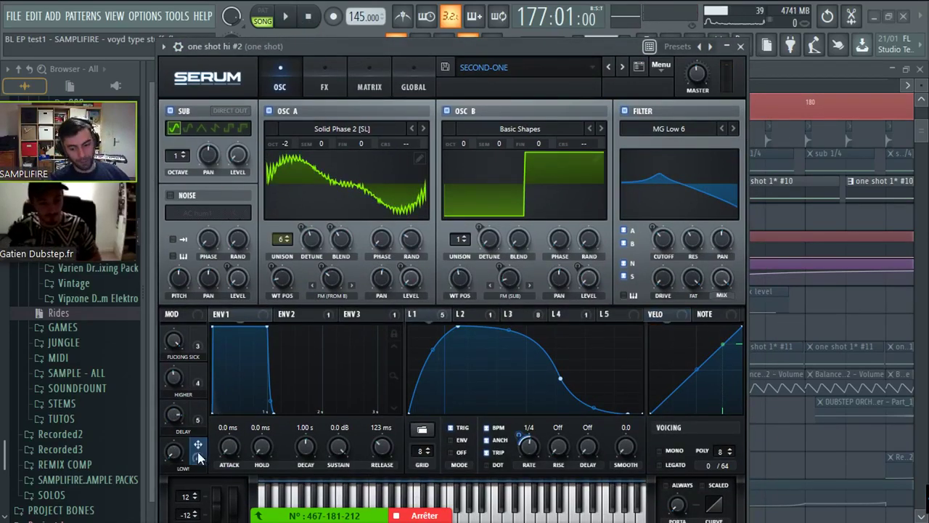
# - Audition the drop while viewing the LFO 2, LFO 4 and LFO 1 curves
pyautogui.click(460, 314)
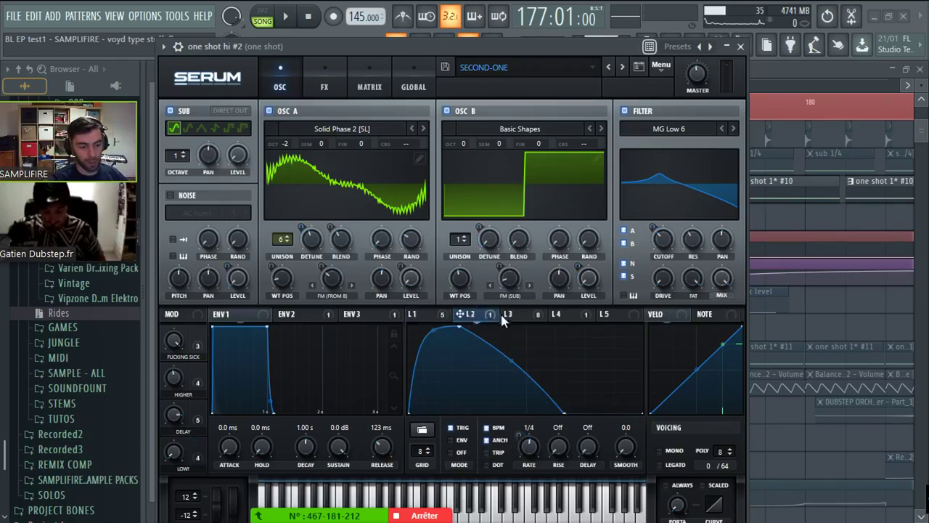
pyautogui.click(566, 314)
pyautogui.click(436, 317)
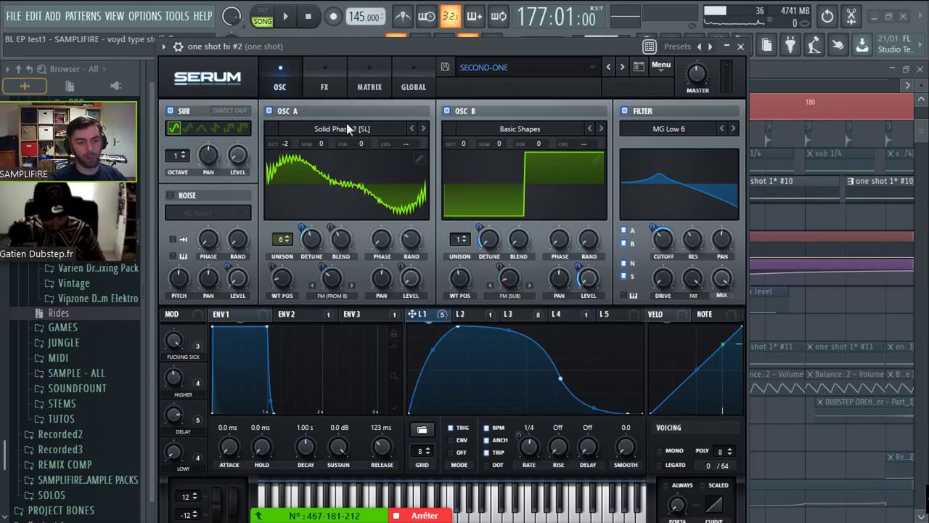
pyautogui.click(280, 20)
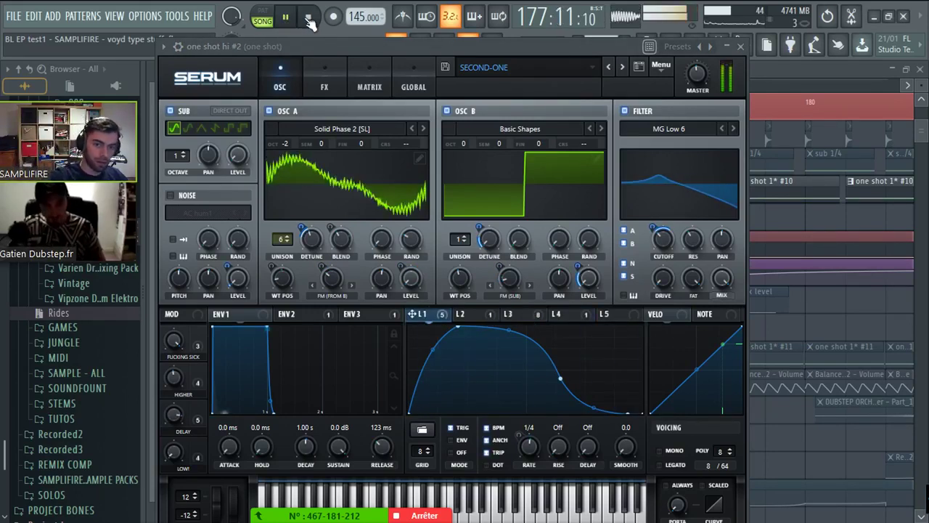
pyautogui.click(284, 18)
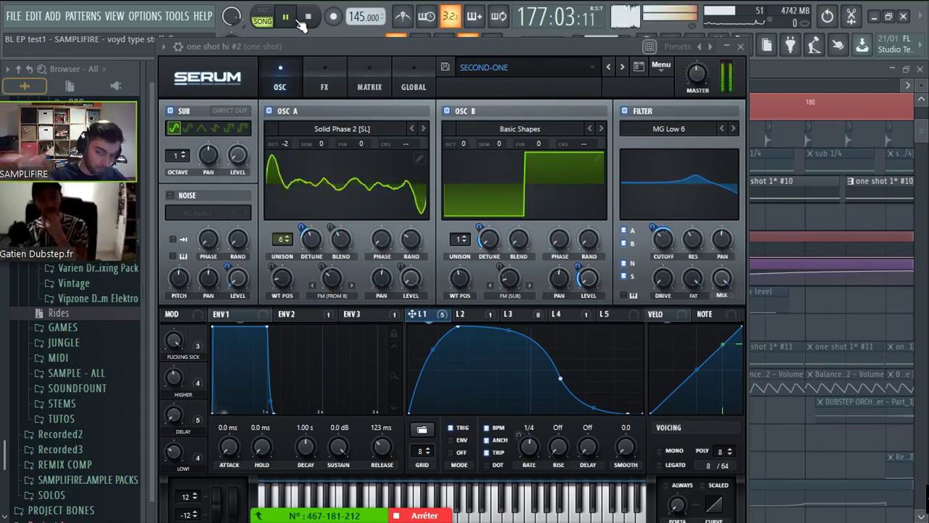
pyautogui.click(306, 17)
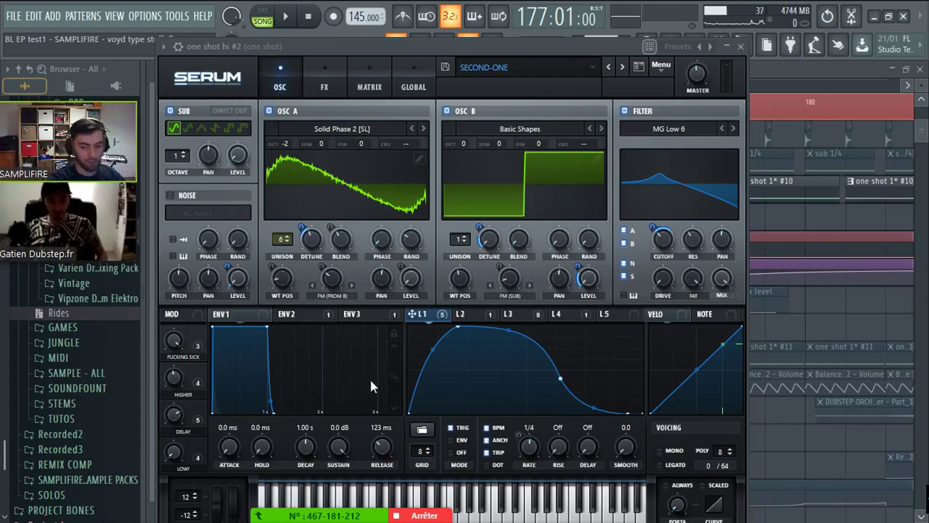
pyautogui.press('space')
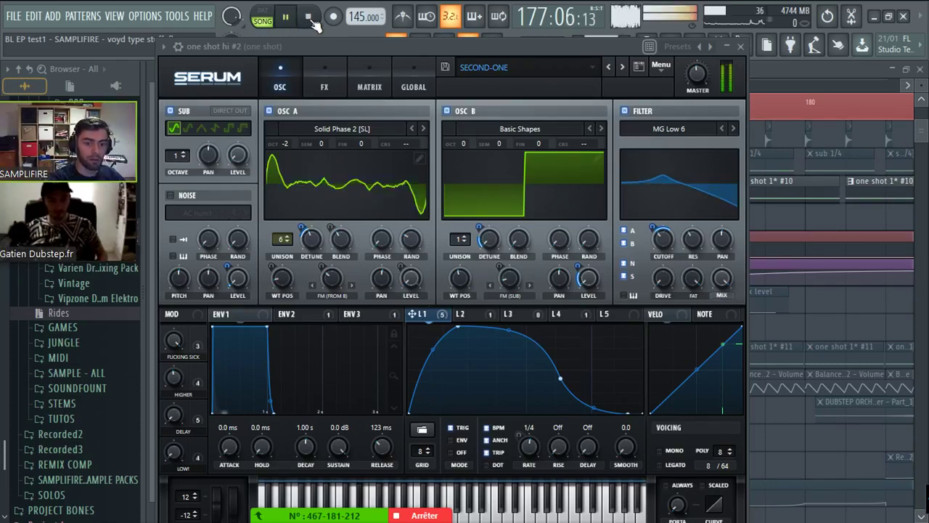
pyautogui.press('space')
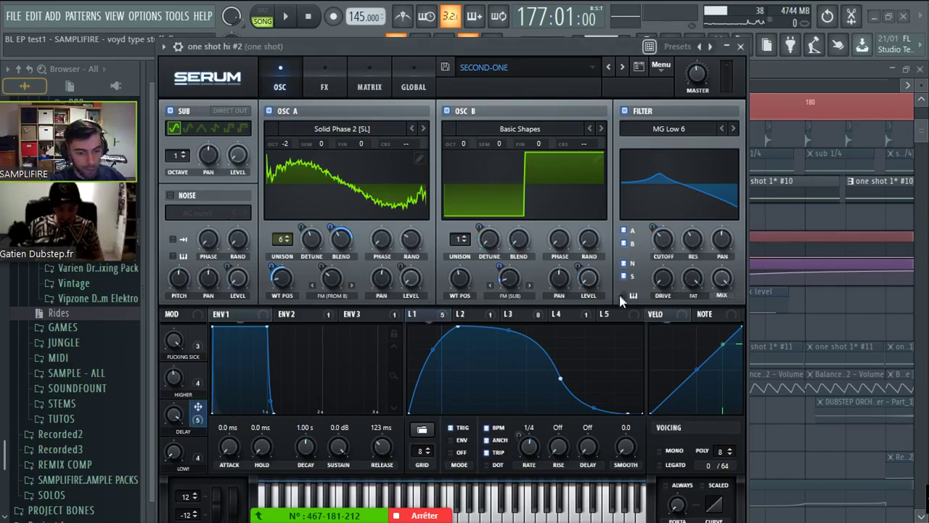
# - Show Serum's FX page and open the channel's mixer insert effects
pyautogui.click(324, 87)
pyautogui.click(178, 46)
pyautogui.click(728, 69)
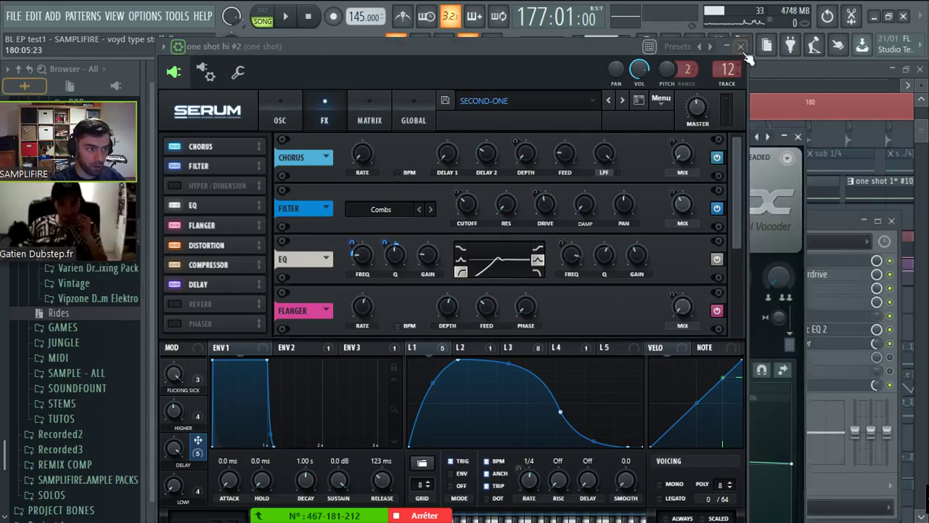
# - Open the one shot insert's Fruity Reeverb 2, Blood Overdrive, Maximus, OTT and soft clipper effects
pyautogui.click(740, 46)
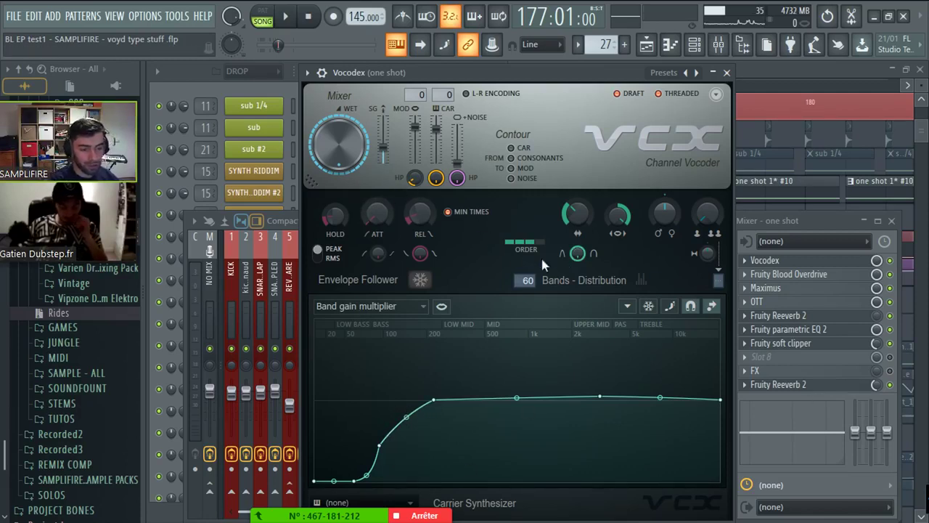
pyautogui.click(726, 72)
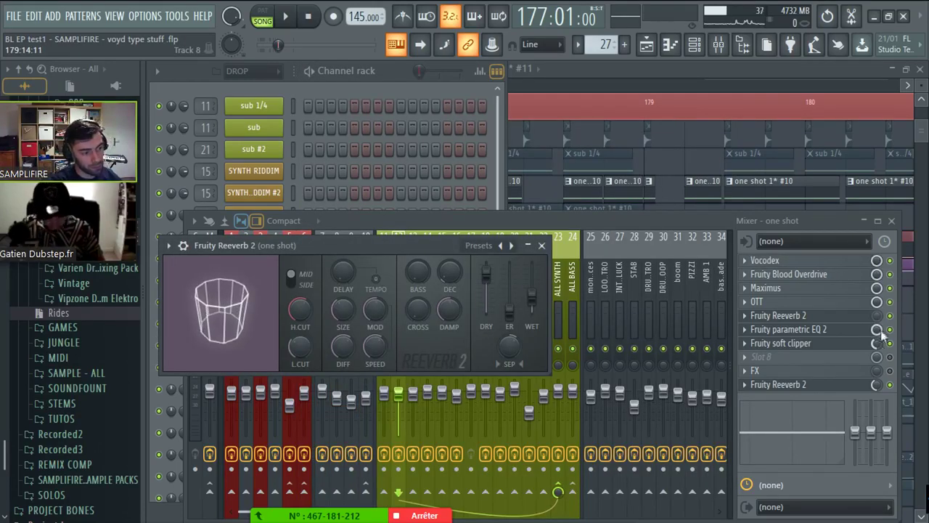
pyautogui.click(877, 275)
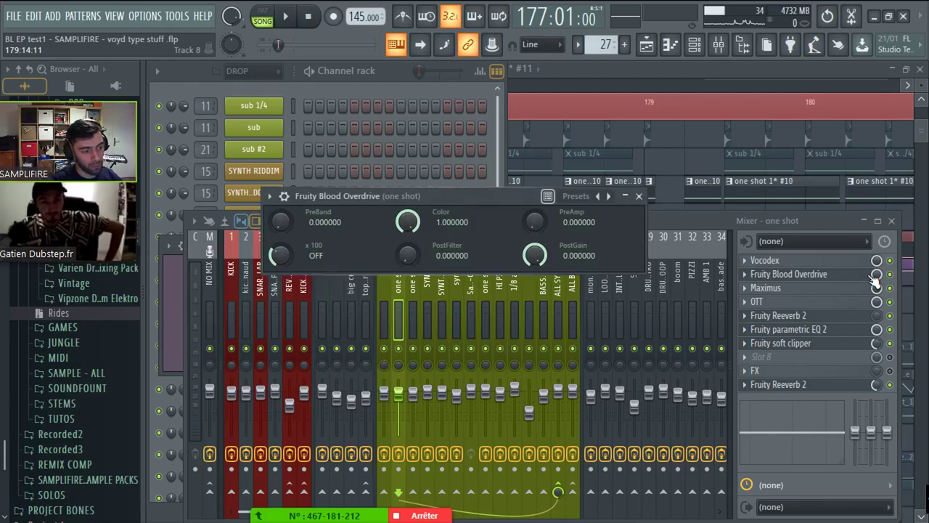
pyautogui.click(864, 289)
pyautogui.click(852, 302)
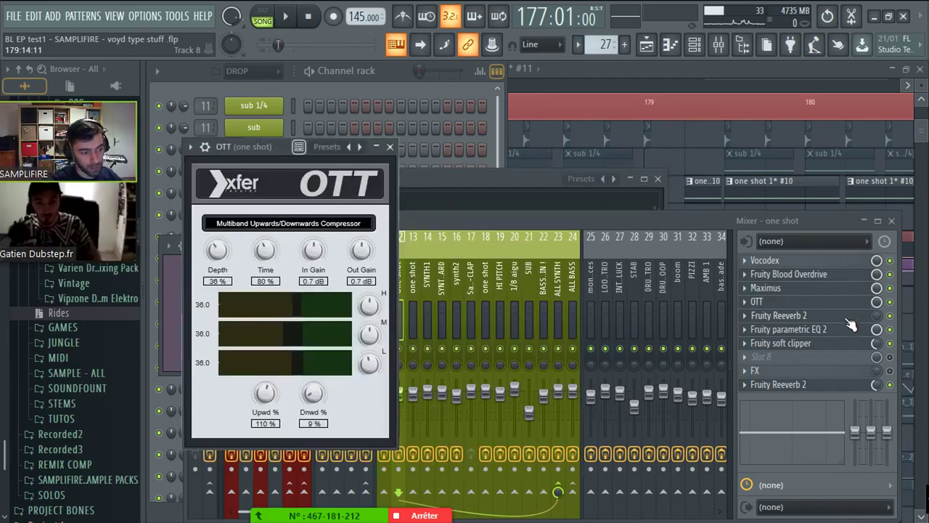
pyautogui.click(854, 329)
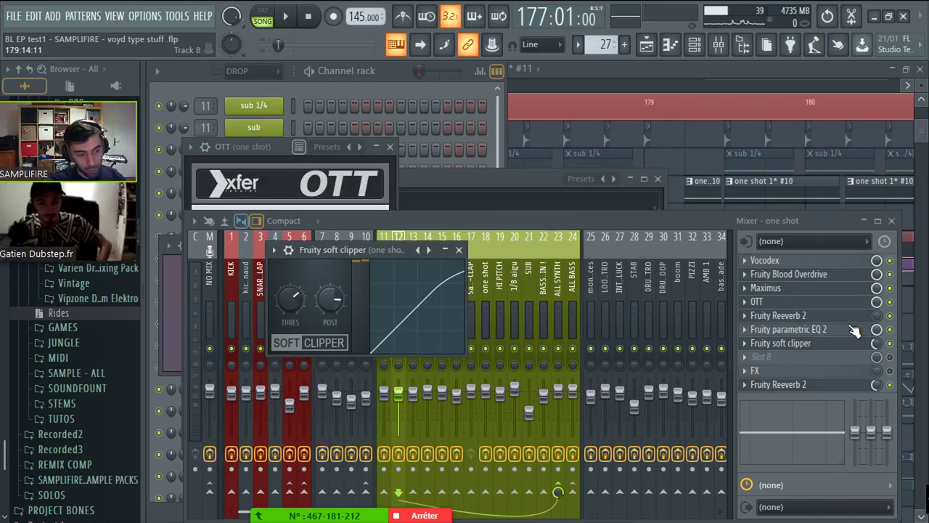
# - Open and close the parametric EQ, then bring the Playlist to the front
pyautogui.click(855, 331)
pyautogui.click(694, 210)
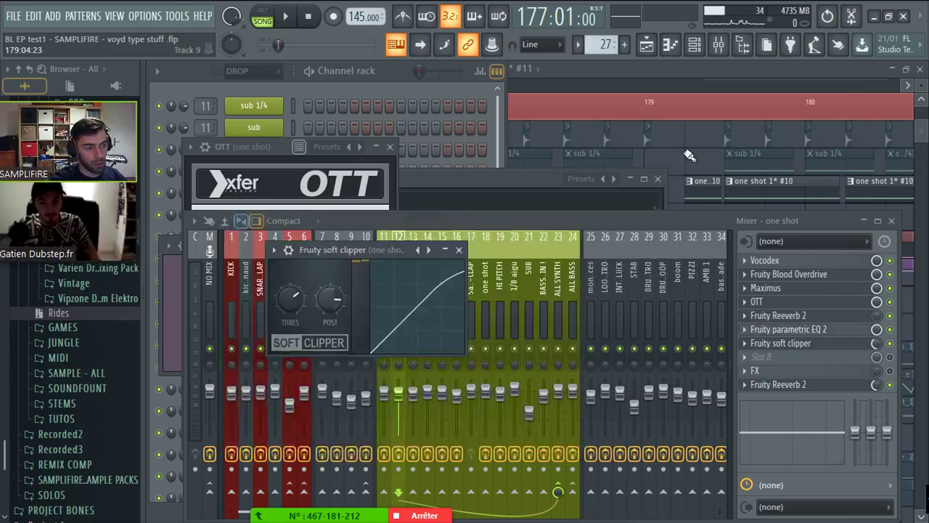
pyautogui.click(690, 156)
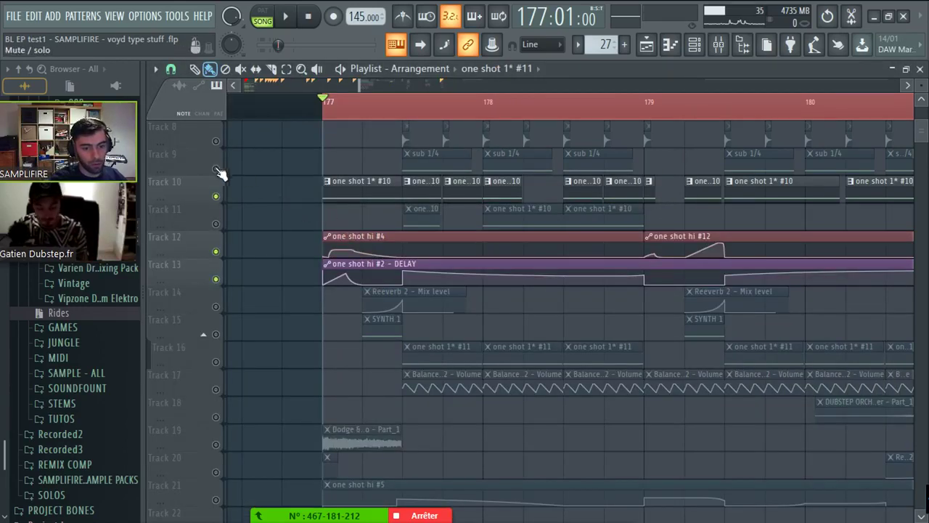
# - Unmute Track 11 and Track 9, then play the drop from the reset playhead
pyautogui.click(216, 223)
pyautogui.scroll(2, 422, 187)
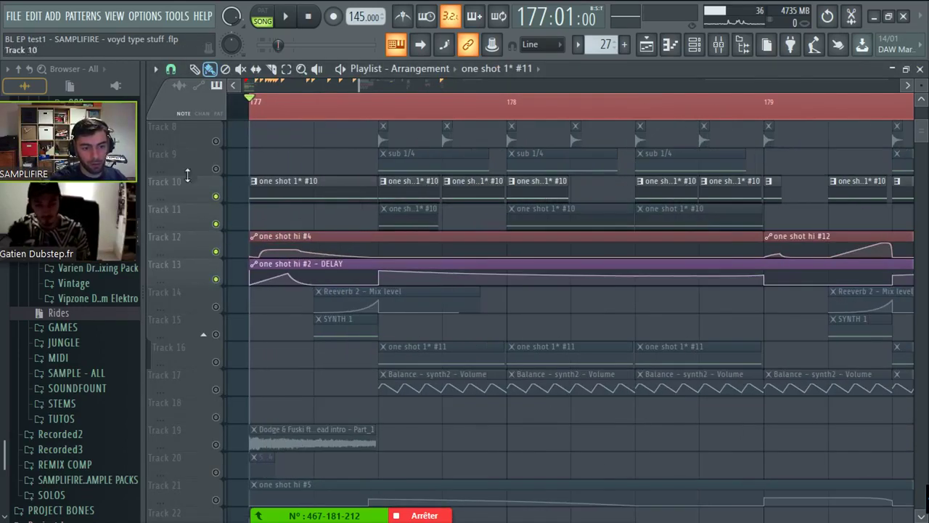
pyautogui.click(215, 169)
pyautogui.click(379, 101)
pyautogui.press('space')
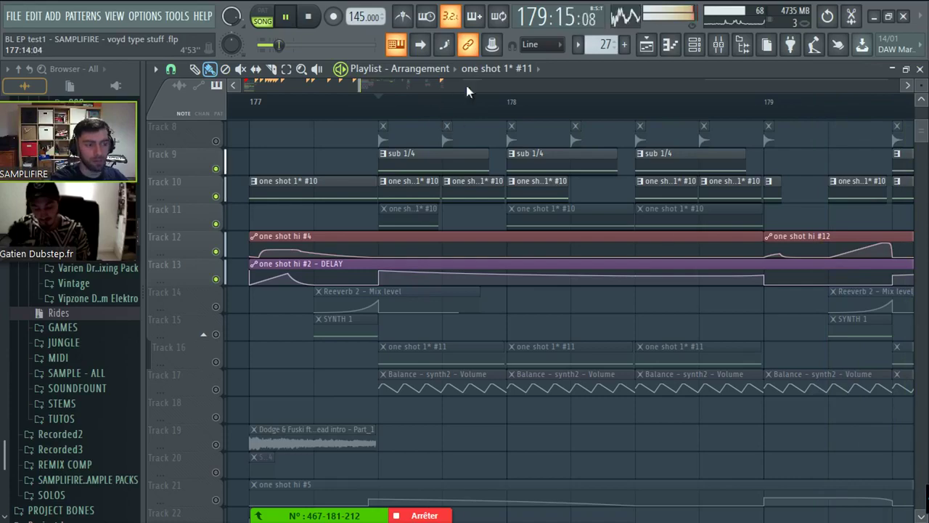
pyautogui.scroll(-2, 466, 86)
pyautogui.scroll(-1, 362, 102)
pyautogui.press('space')
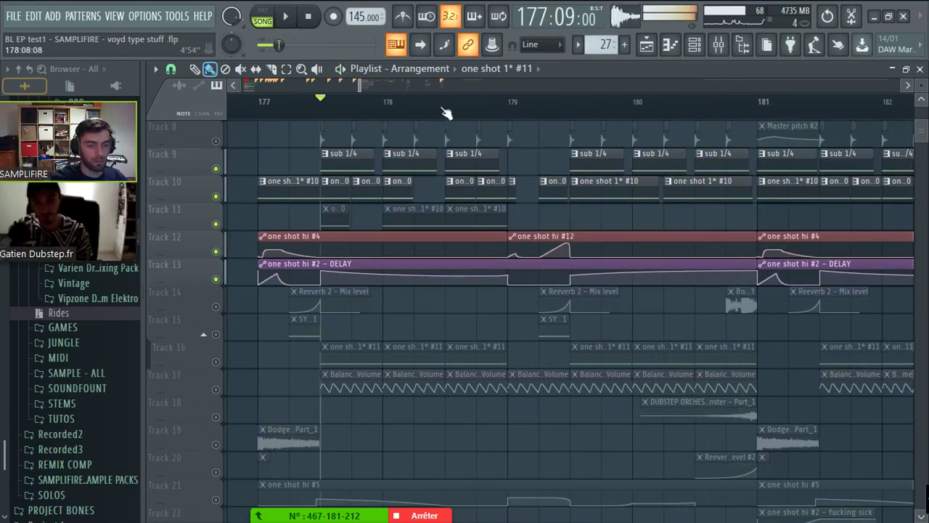
# - Select bars 177.5–179 as the loop region and bring up the Mixer
pyautogui.scroll(1, 338, 119)
pyautogui.moveTo(309, 101); pyautogui.dragTo(566, 109)
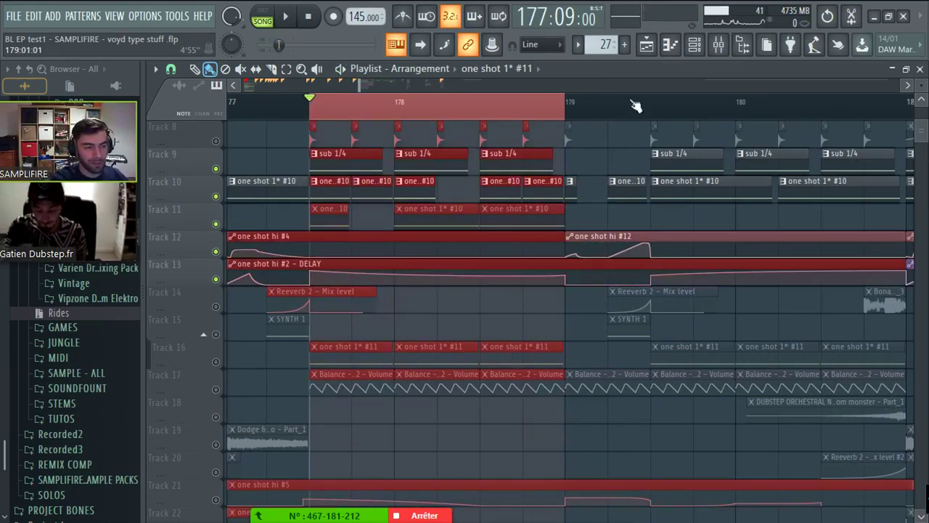
pyautogui.click(731, 40)
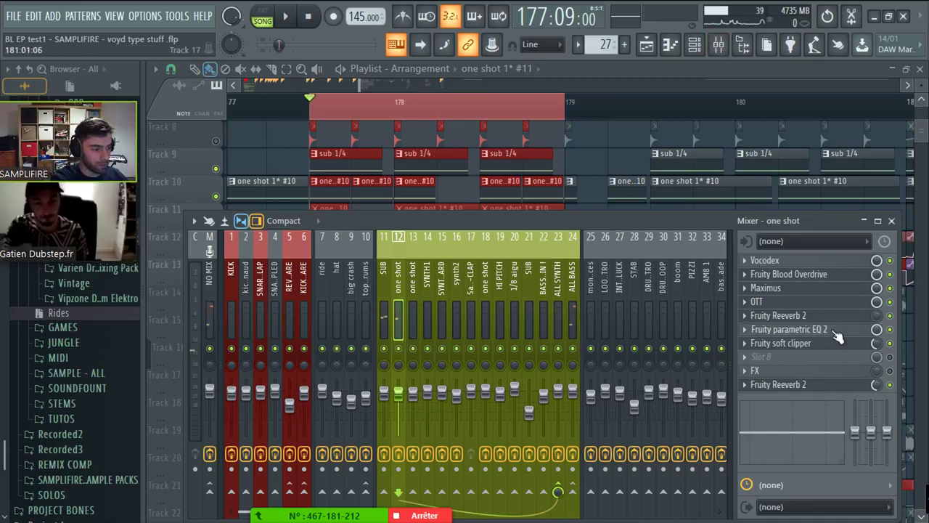
# - Raise the one shot channel's parametric EQ high-pass cutoff to about 214 Hz and audition it
pyautogui.click(834, 329)
pyautogui.moveTo(330, 331)
pyautogui.mouseDown()
pyautogui.moveTo(319, 333)
pyautogui.moveTo(353, 331)
pyautogui.moveTo(322, 328)
pyautogui.moveTo(329, 289)
pyautogui.moveTo(330, 332)
pyautogui.mouseUp()
pyautogui.press('space')
pyautogui.press('space')
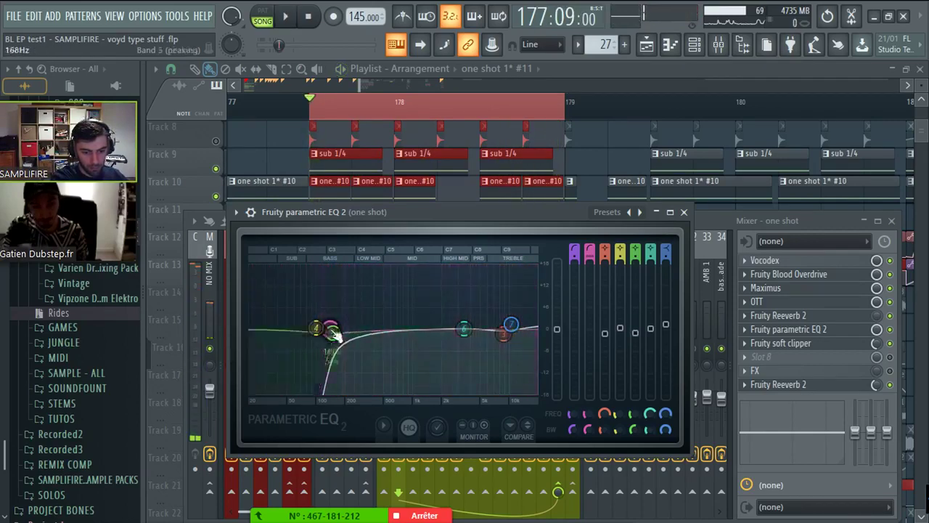
# - Shift the Vocodex band-gain slope toward higher frequencies and play it back
pyautogui.click(766, 260)
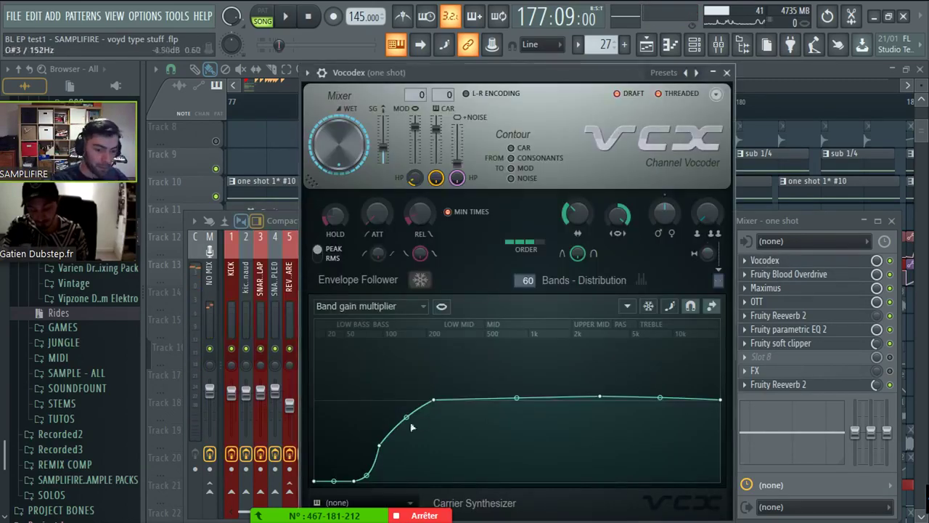
pyautogui.moveTo(383, 446); pyautogui.dragTo(396, 458)
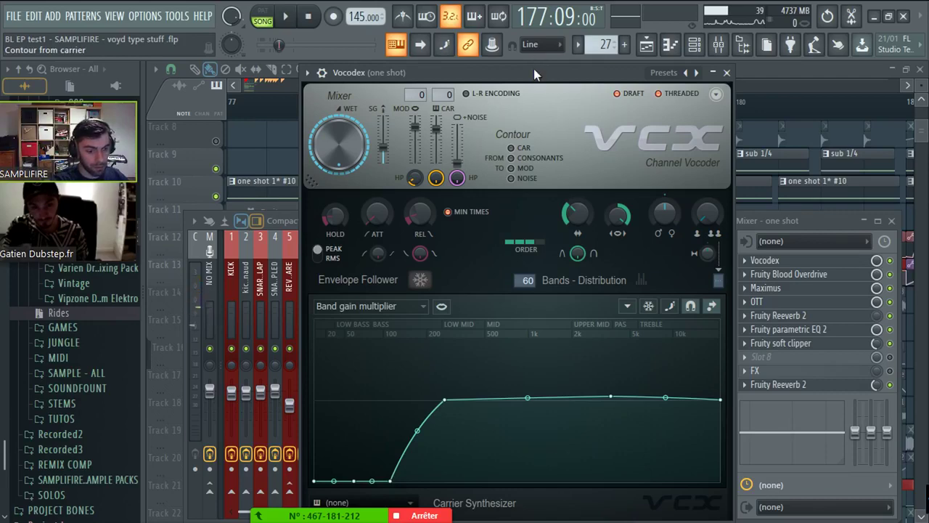
pyautogui.press('space')
# - Move EQ band 6 to ~1054 Hz, cut band 3 -3.4 dB at 3285 Hz, raise band 7 shelf near 9019 Hz
pyautogui.click(819, 328)
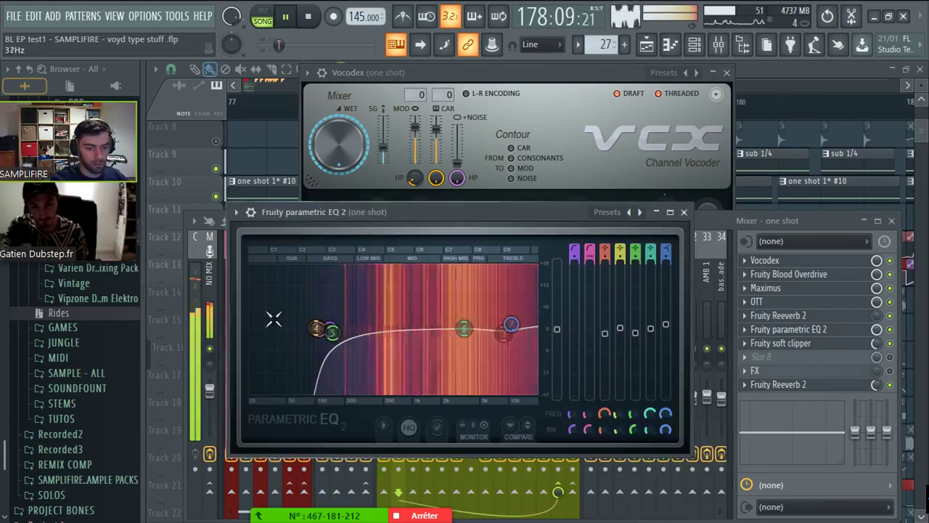
pyautogui.moveTo(464, 329); pyautogui.dragTo(396, 326)
pyautogui.moveTo(503, 334); pyautogui.dragTo(366, 331)
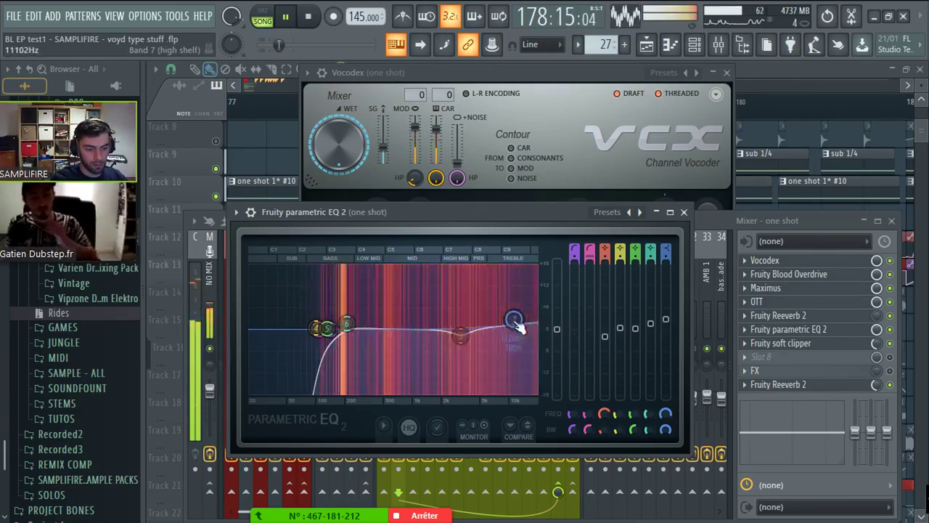
pyautogui.moveTo(514, 330); pyautogui.dragTo(500, 322)
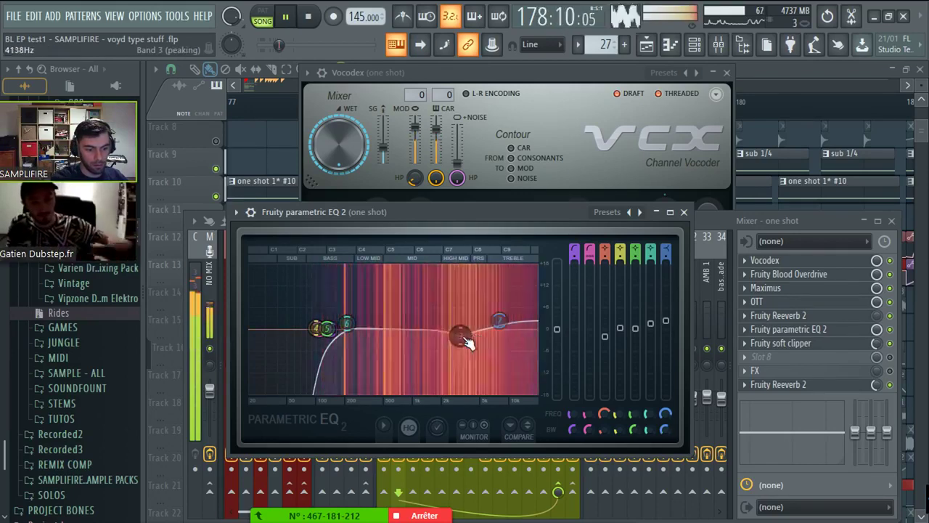
pyautogui.press('space')
pyautogui.press('F12')
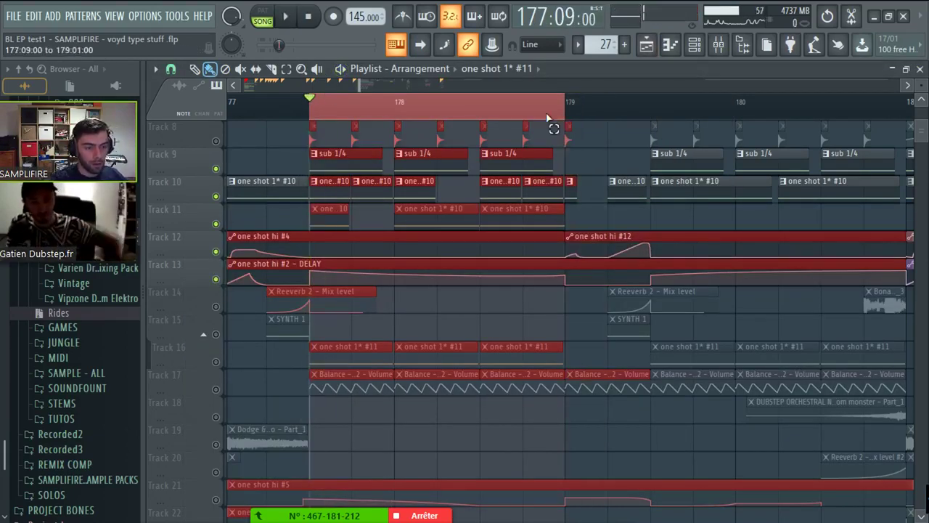
# - Solo Tracks 16 and 17 in the playlist and start playback of the drop
pyautogui.scroll(-2, 255, 316)
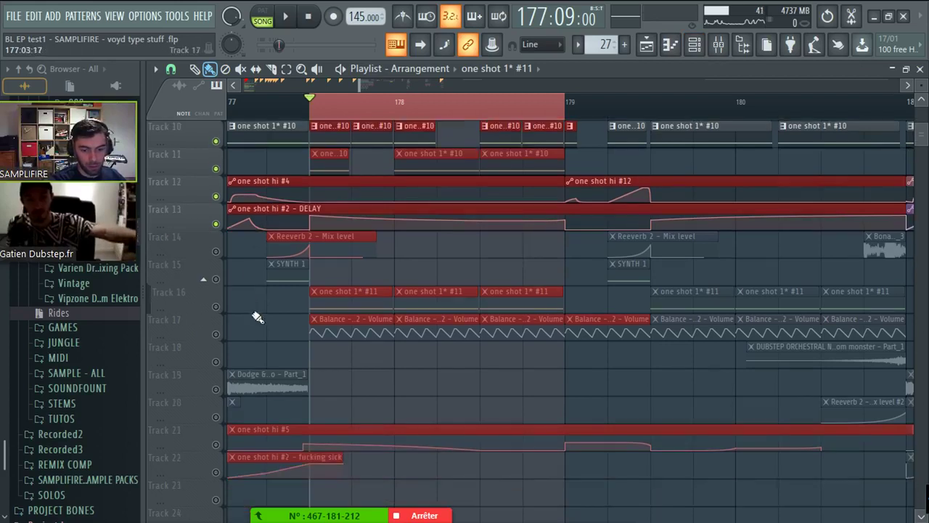
pyautogui.rightClick(216, 306)
pyautogui.click(216, 334)
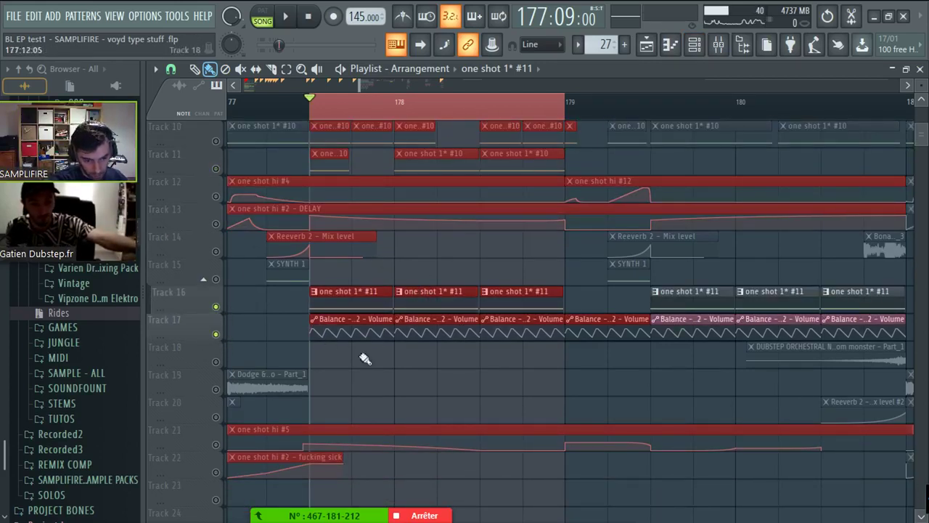
pyautogui.press('space')
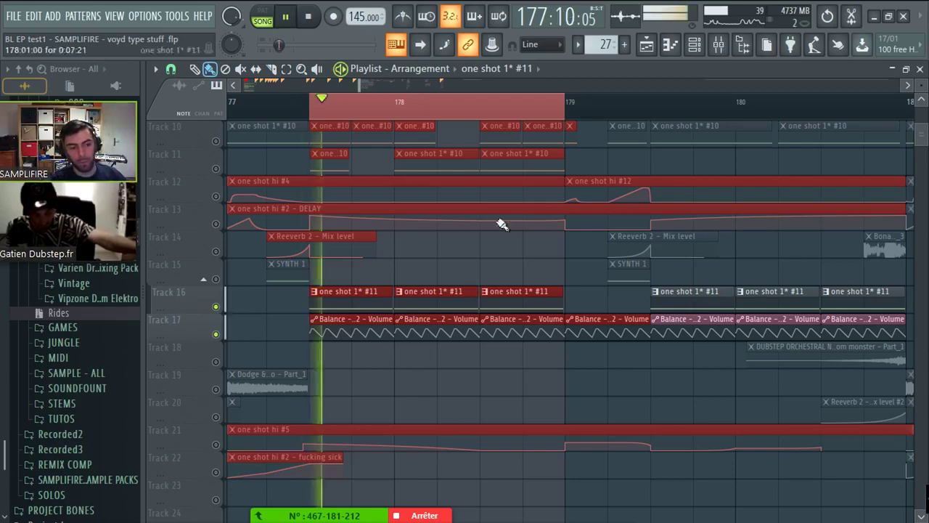
# - Show the synth2 insert's effect chain in the Mixer while playing, then stop
pyautogui.click(718, 45)
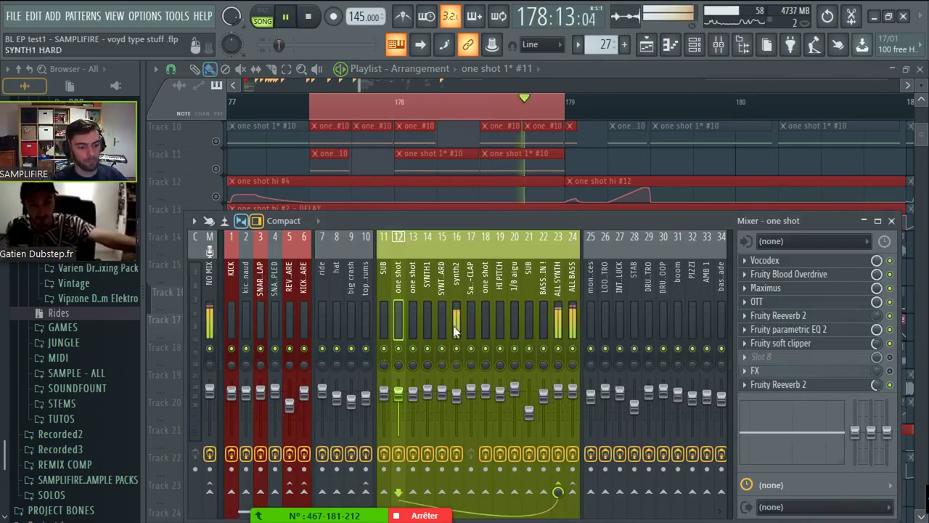
pyautogui.click(455, 283)
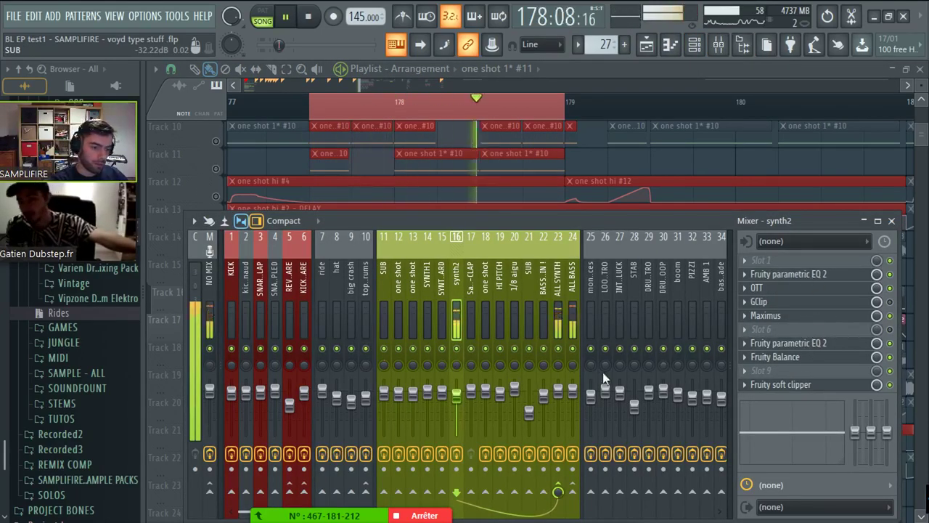
pyautogui.press('space')
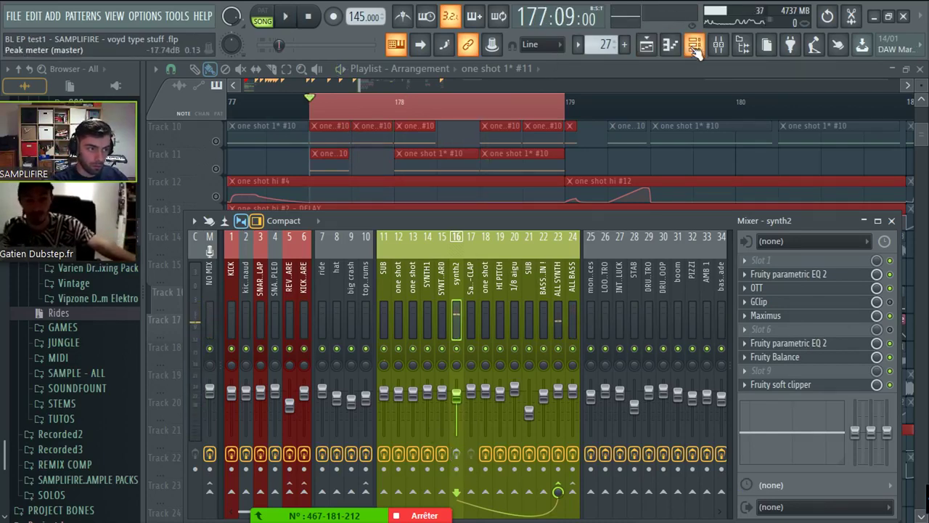
# - Bring up the Channel rack with the one shot hi #6 channel
pyautogui.click(694, 44)
pyautogui.click(575, 75)
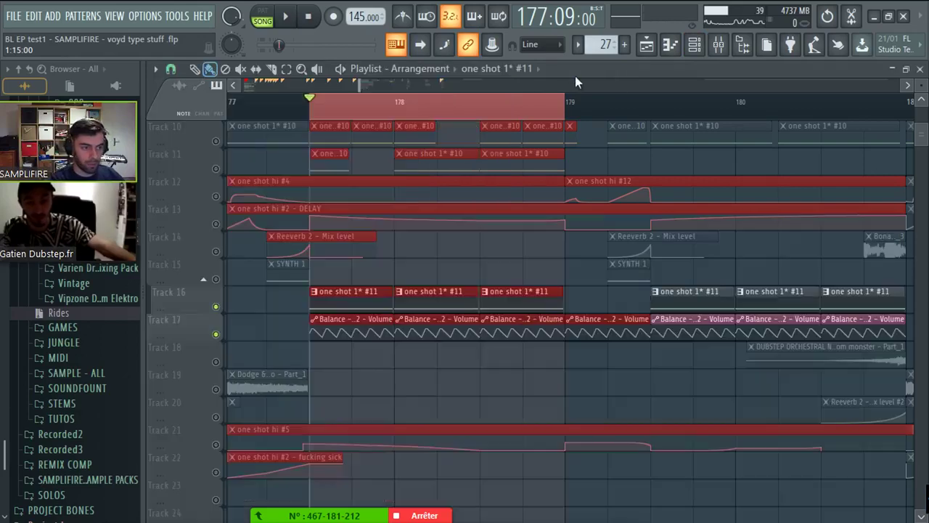
pyautogui.press('F6')
# - Open one shot hi #6's piano roll and Serum, shrinking Serum to 75% at the top-left
pyautogui.click(421, 259)
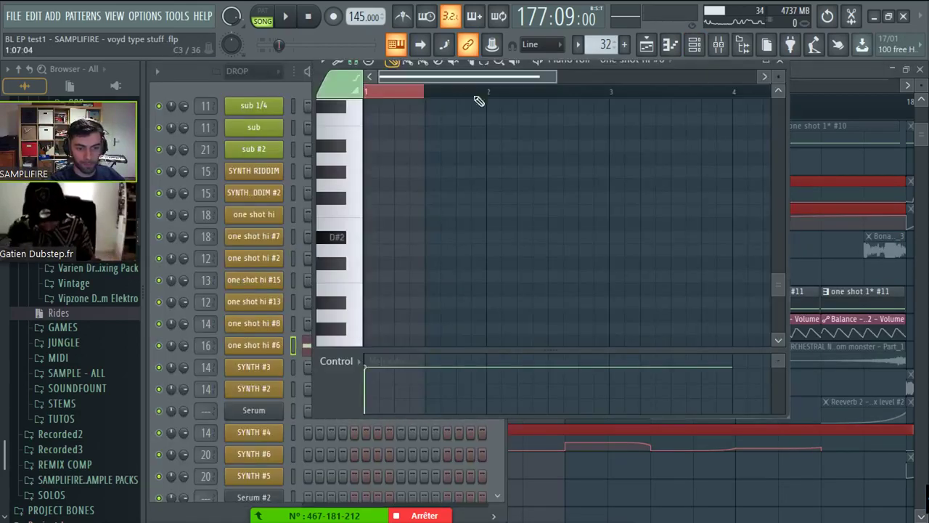
pyautogui.moveTo(682, 66); pyautogui.dragTo(709, 206)
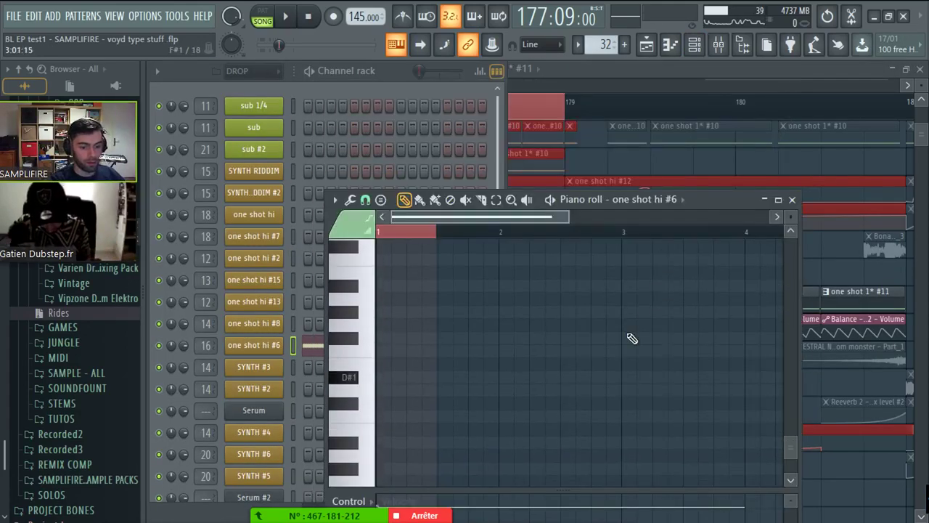
pyautogui.click(619, 199)
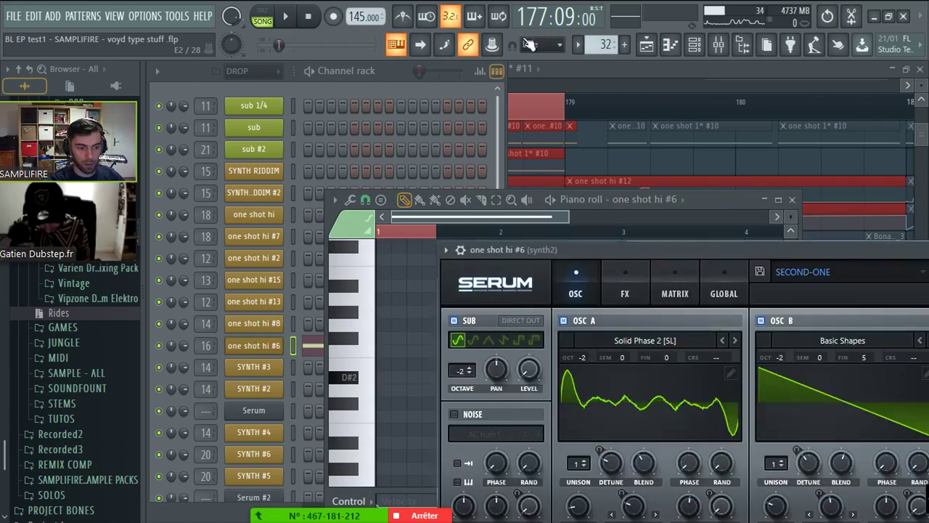
pyautogui.moveTo(622, 243); pyautogui.dragTo(327, 67)
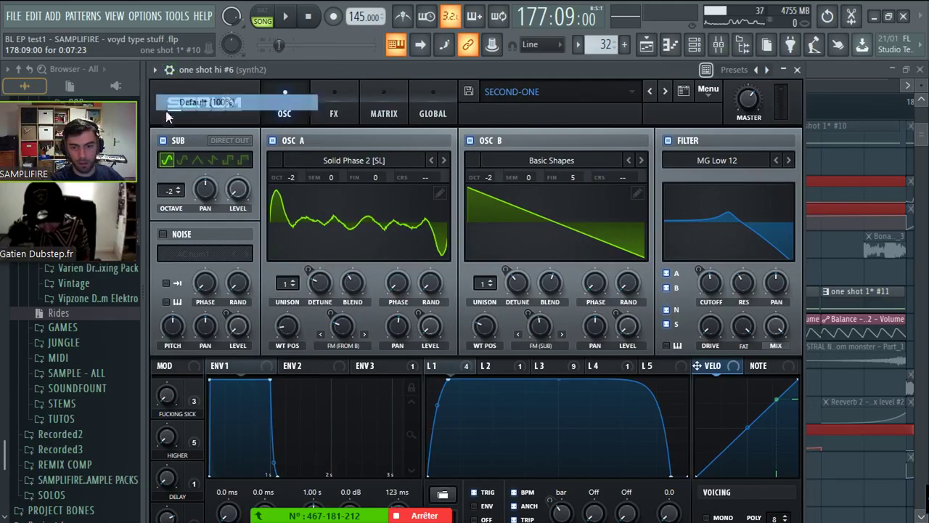
pyautogui.click(209, 110)
pyautogui.click(207, 158)
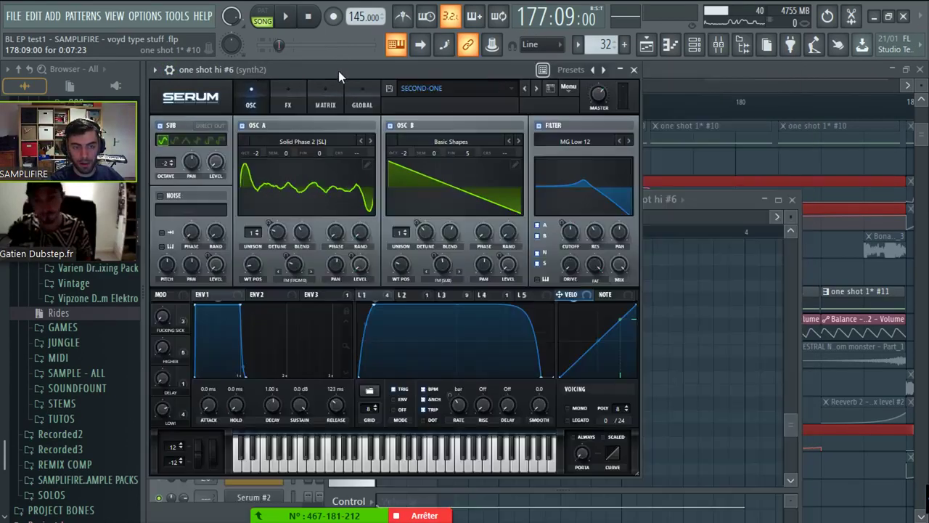
pyautogui.moveTo(338, 71); pyautogui.dragTo(353, 69)
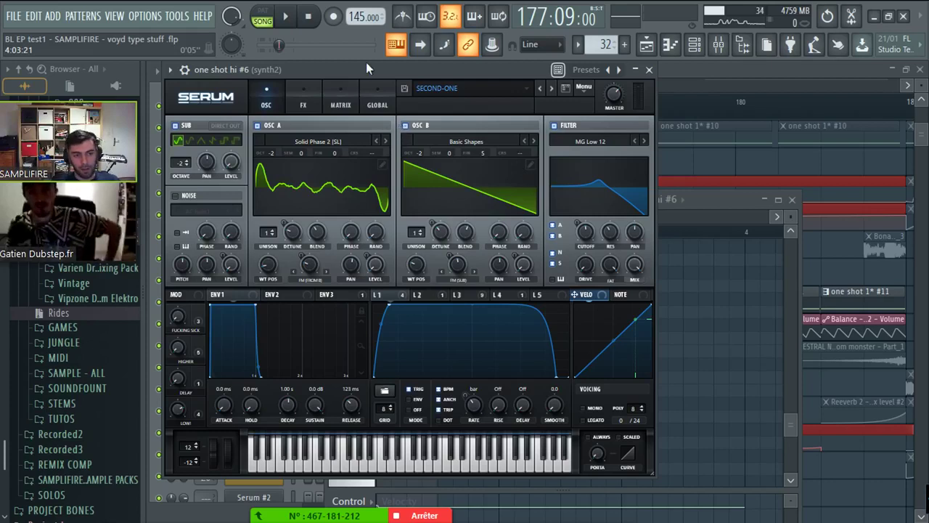
# - Enter oscillator B's fine-tune value, save, audition the patch, and return to the Playlist
pyautogui.doubleClick(484, 153)
pyautogui.hotkey('ctrl', 's')
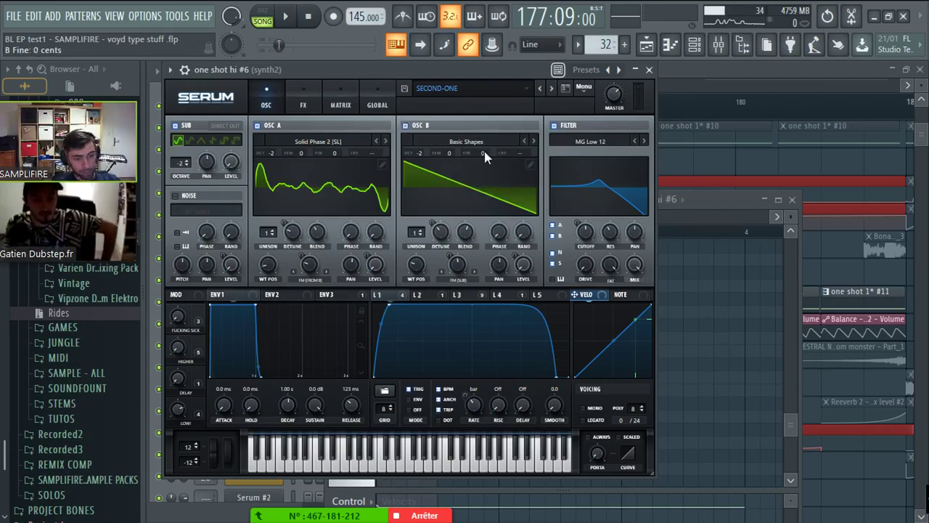
pyautogui.moveTo(376, 65); pyautogui.dragTo(755, 188)
pyautogui.moveTo(694, 202); pyautogui.dragTo(364, 80)
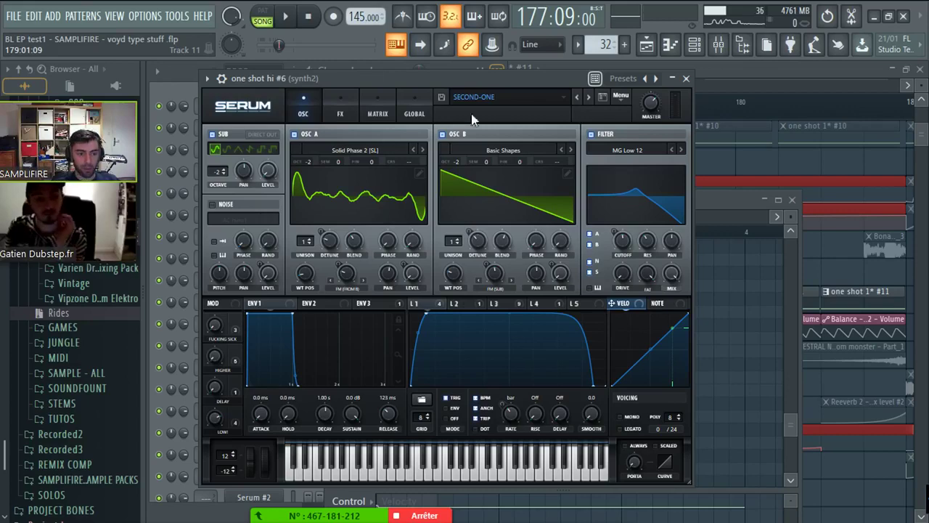
pyautogui.press('space')
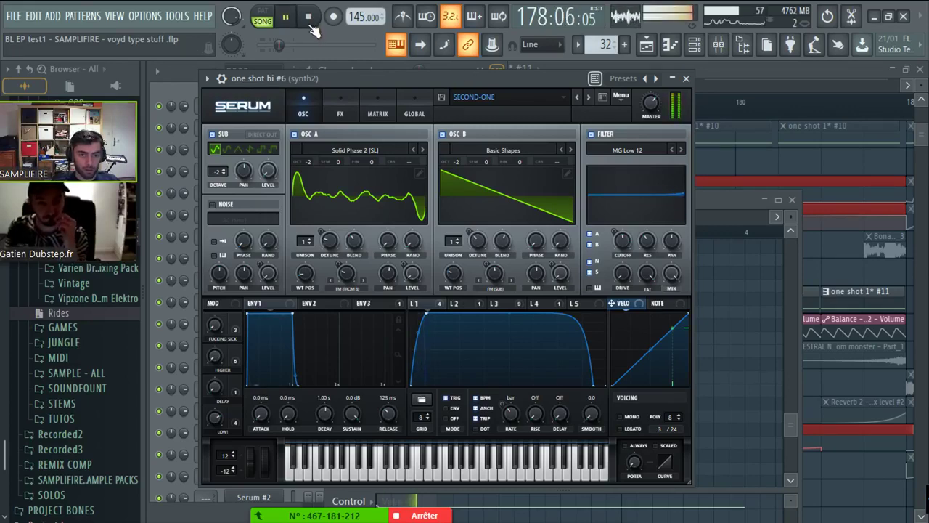
pyautogui.press('space')
pyautogui.click(795, 87)
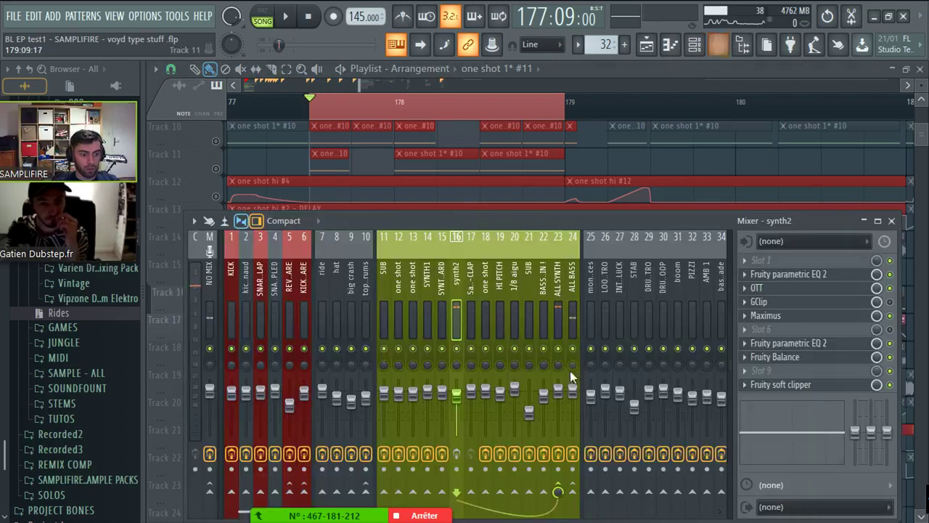
# - Check synth2's soft clipper and Fruity Balance, then unsolo Track 15
pyautogui.click(717, 45)
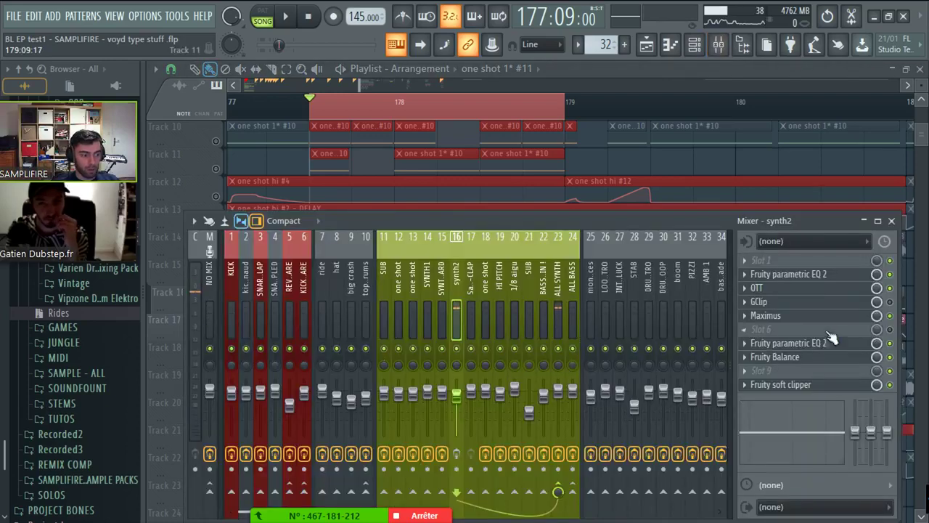
pyautogui.click(798, 384)
pyautogui.click(799, 357)
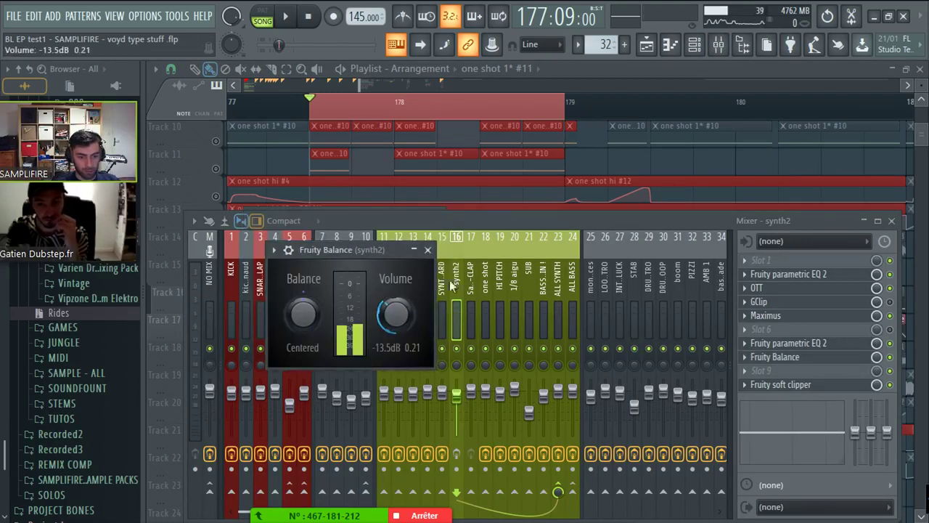
pyautogui.click(627, 176)
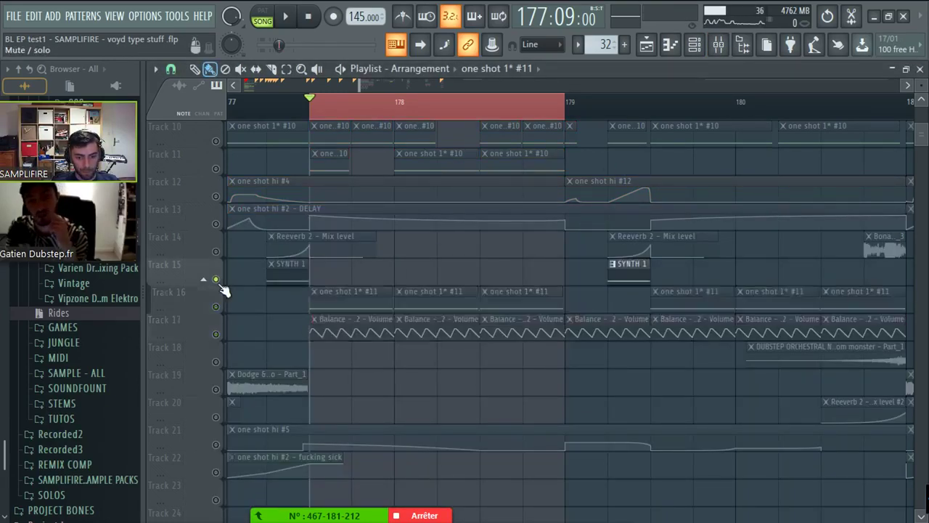
pyautogui.rightClick(221, 285)
# - Raise synth2's parametric EQ high-pass cutoff to about 242 Hz and audition it
pyautogui.click(718, 44)
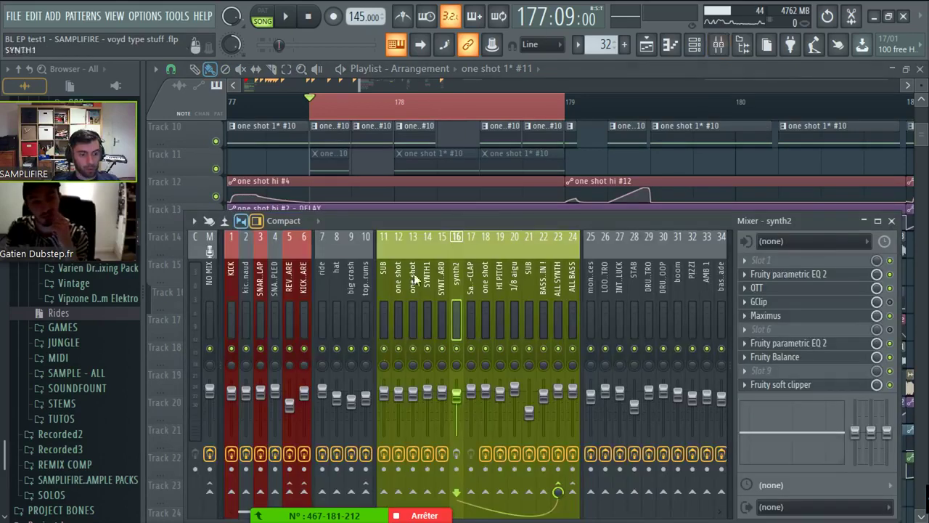
pyautogui.click(820, 351)
pyautogui.click(757, 343)
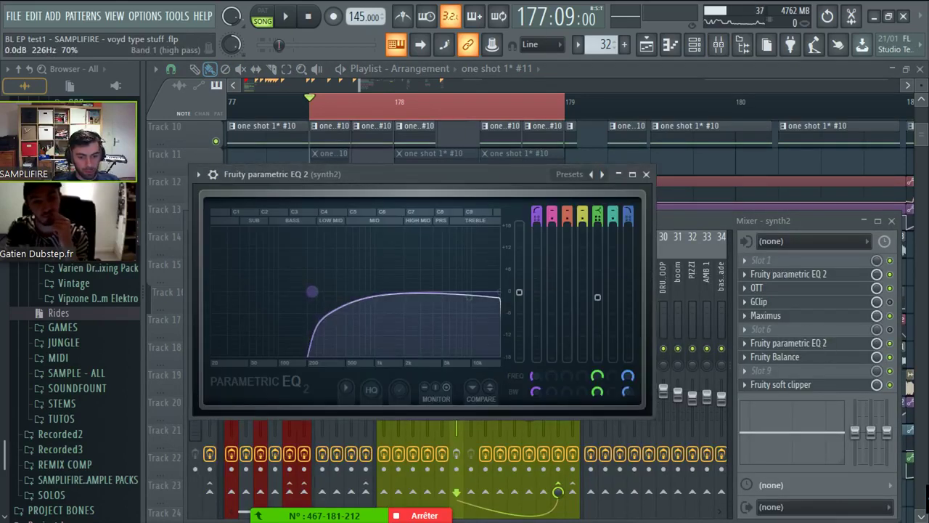
pyautogui.moveTo(311, 291); pyautogui.dragTo(312, 291)
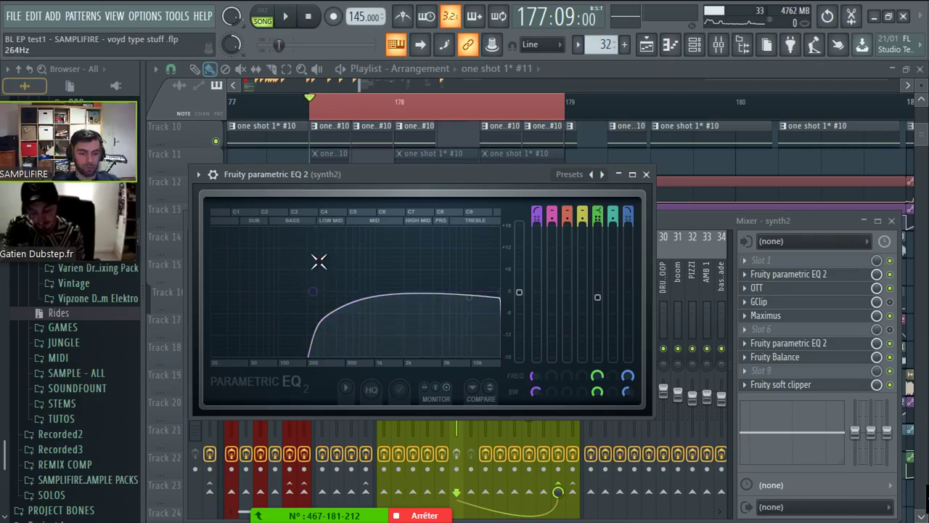
pyautogui.moveTo(313, 291); pyautogui.dragTo(323, 297)
pyautogui.press('space')
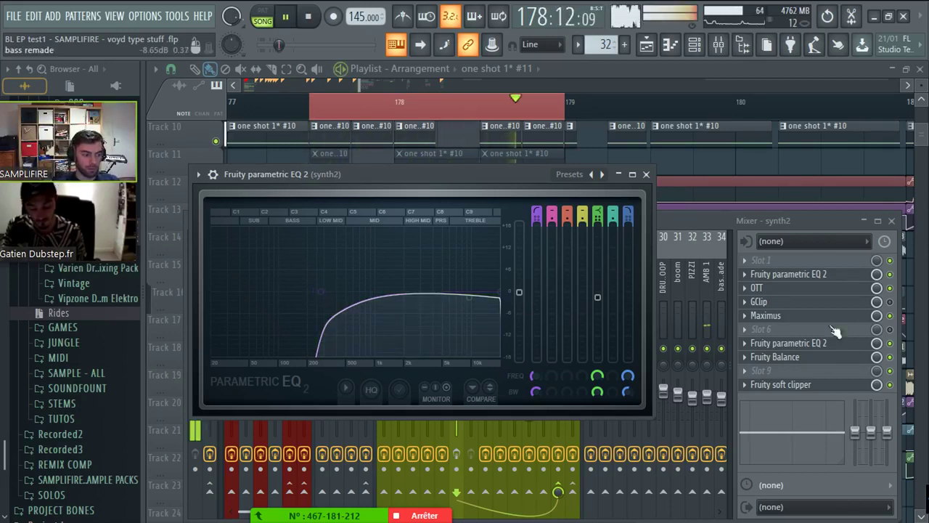
pyautogui.press('space')
# - Push synth2's EQ low-cut up to about 250 Hz during playback, then stop on the Playlist
pyautogui.click(456, 456)
pyautogui.press('space')
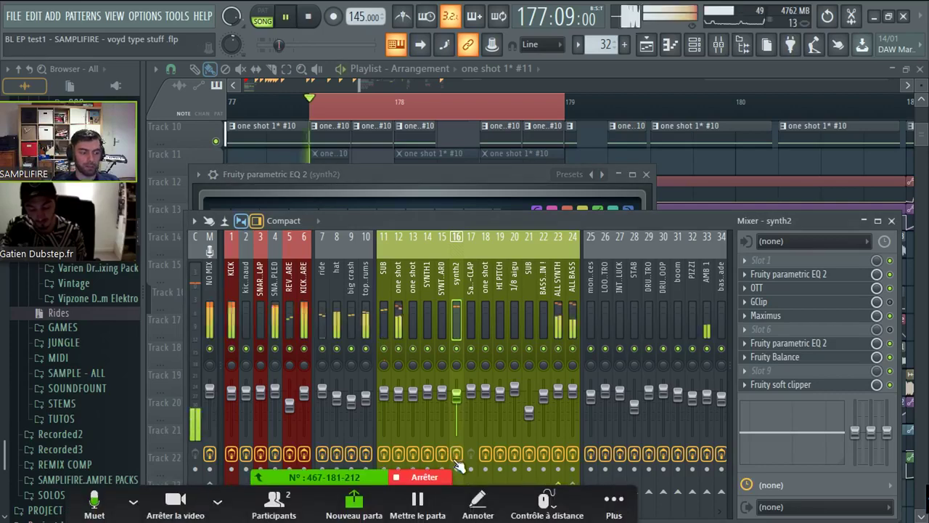
pyautogui.click(775, 356)
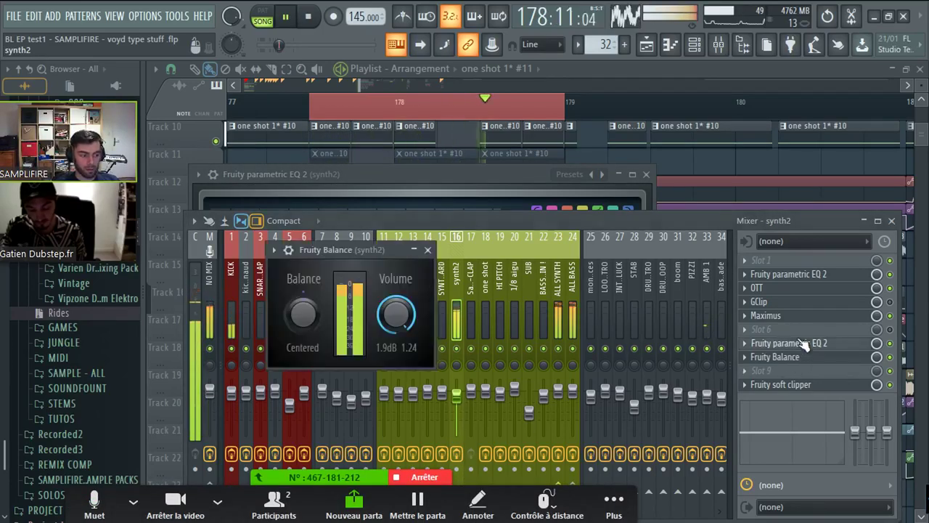
pyautogui.click(788, 342)
pyautogui.moveTo(339, 324); pyautogui.dragTo(325, 300)
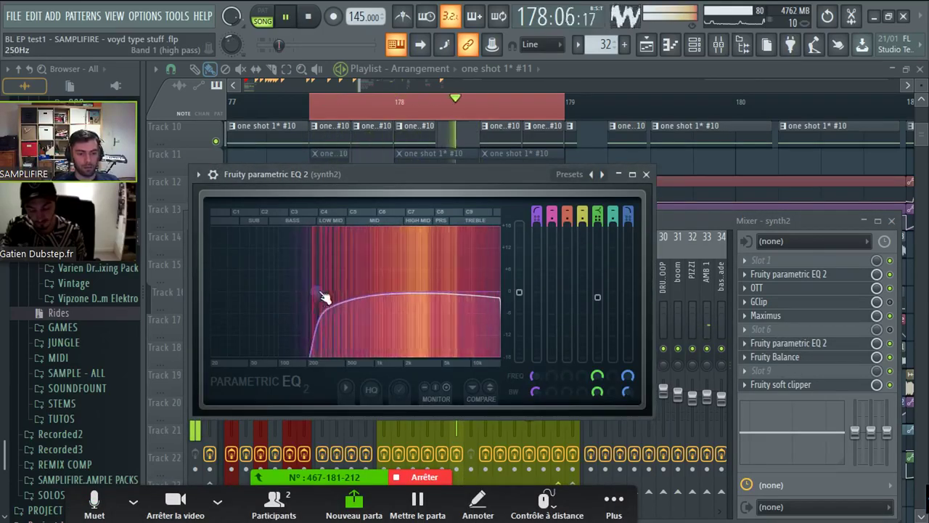
pyautogui.click(488, 149)
pyautogui.press('space')
pyautogui.scroll(-5, 408, 106)
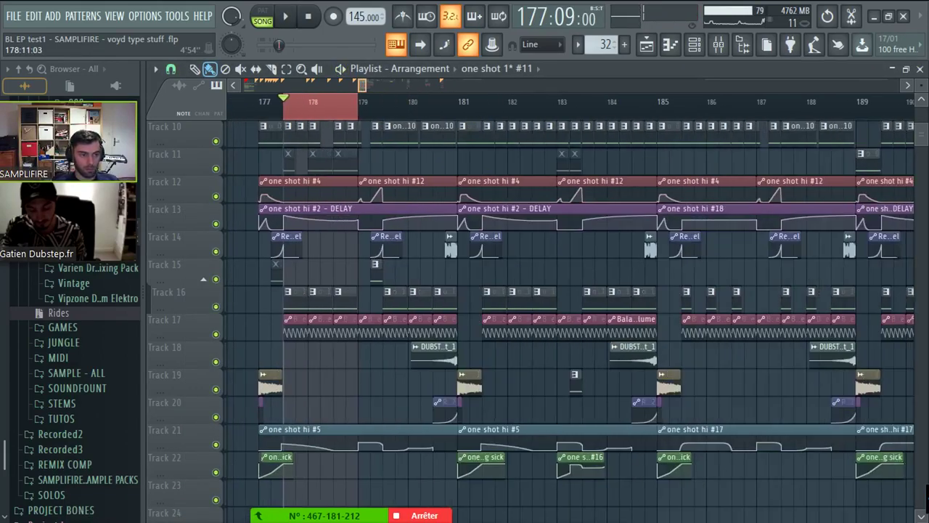
# - Play the selected bars 193–200, jumping to bar 197, then stop playback
pyautogui.moveTo(363, 85); pyautogui.dragTo(371, 85)
pyautogui.moveTo(435, 100); pyautogui.dragTo(700, 118)
pyautogui.press('space')
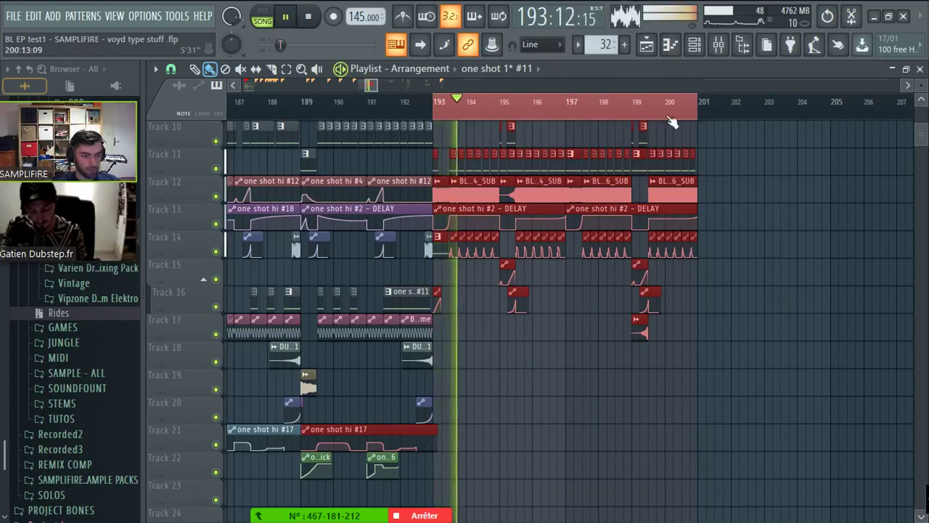
pyautogui.click(572, 109)
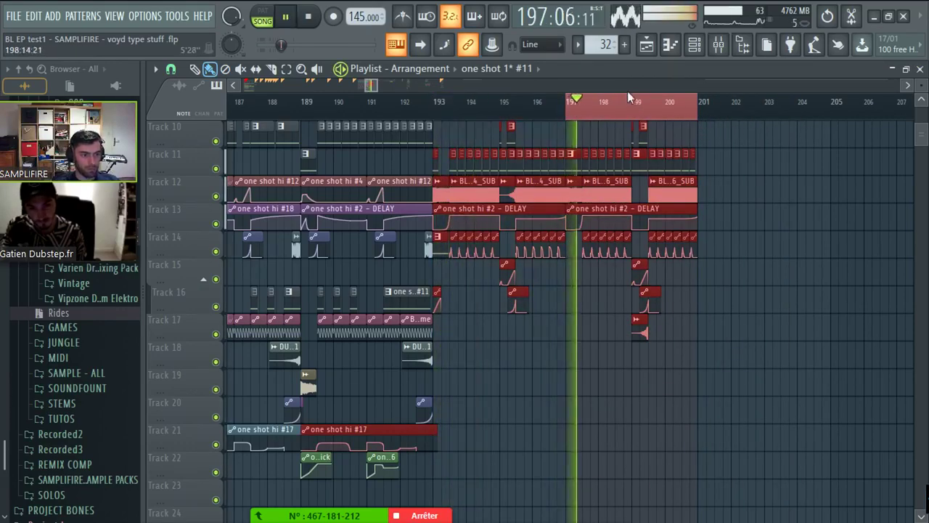
pyautogui.scroll(1, 572, 109)
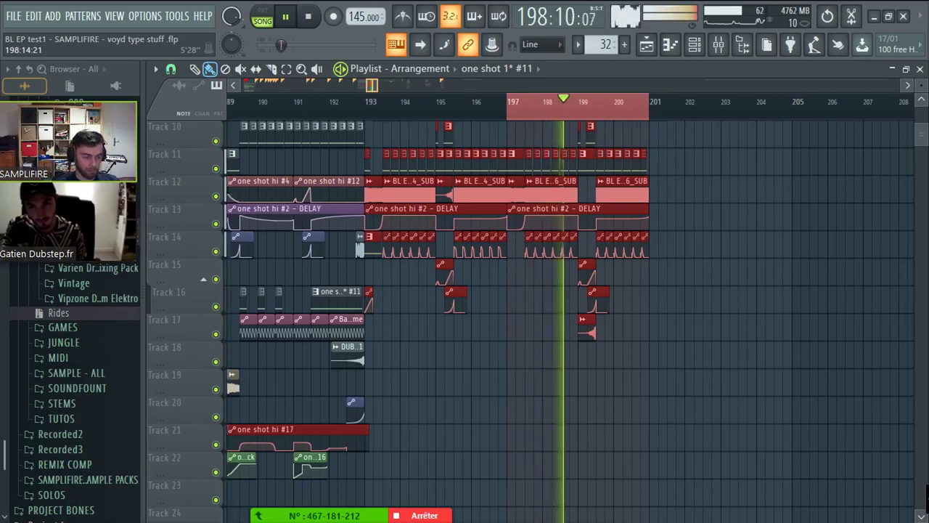
pyautogui.scroll(2, 723, 178)
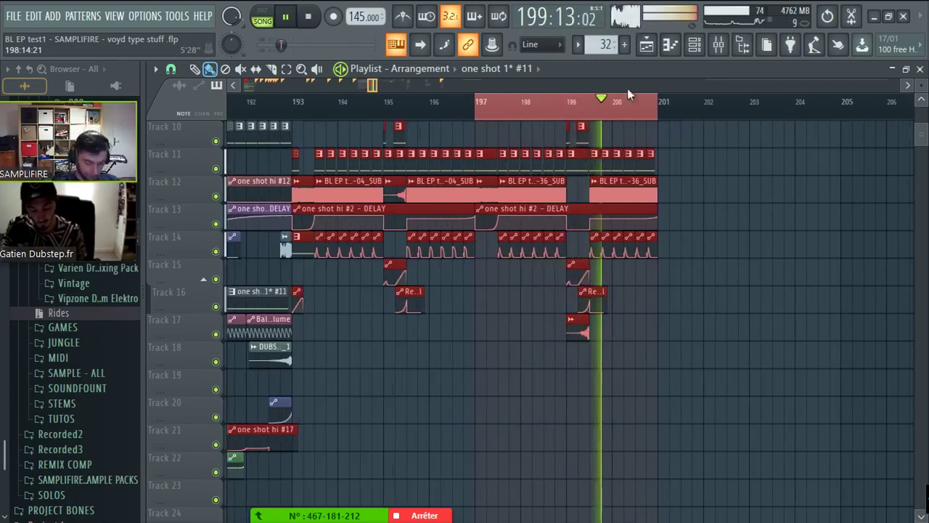
pyautogui.press('space')
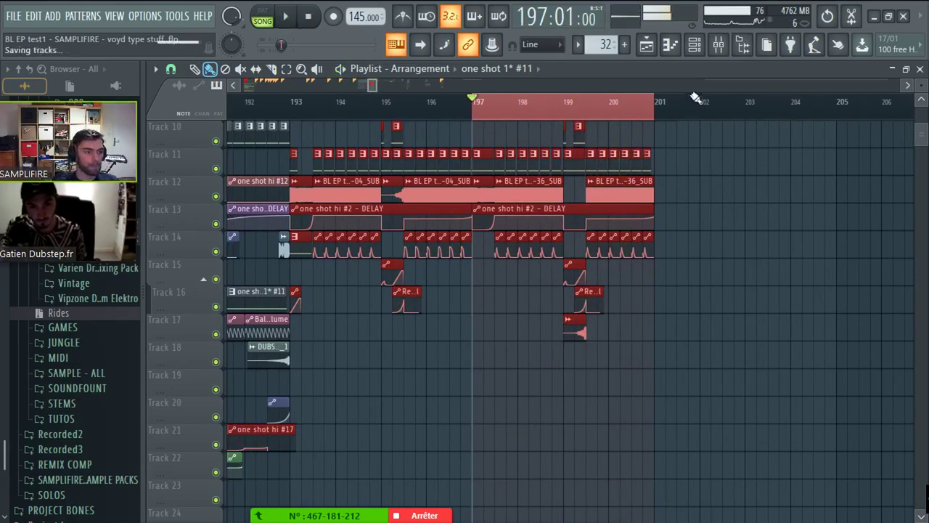
# - Set the song position back to bar 177, change the arrangement's snap setting, and zoom out
pyautogui.scroll(-4, 679, 221)
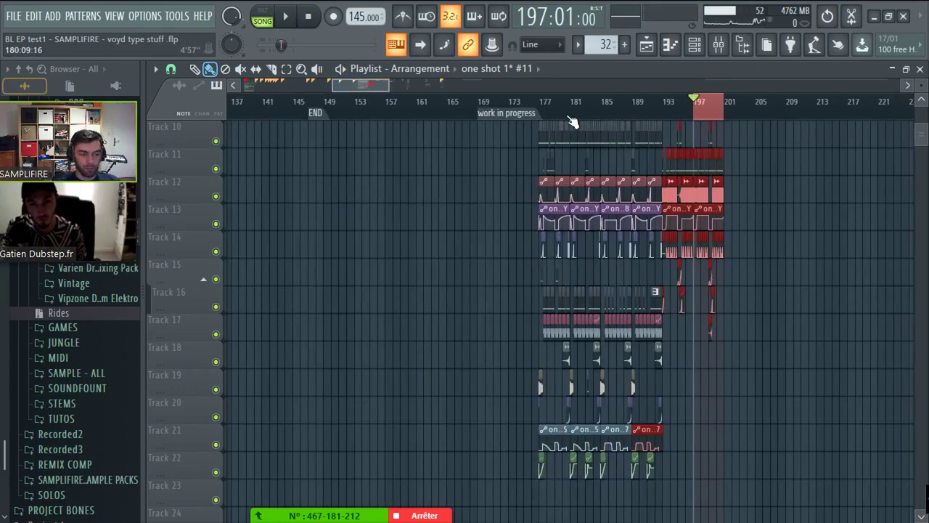
pyautogui.scroll(3, 566, 118)
pyautogui.scroll(2, 494, 116)
pyautogui.click(372, 108)
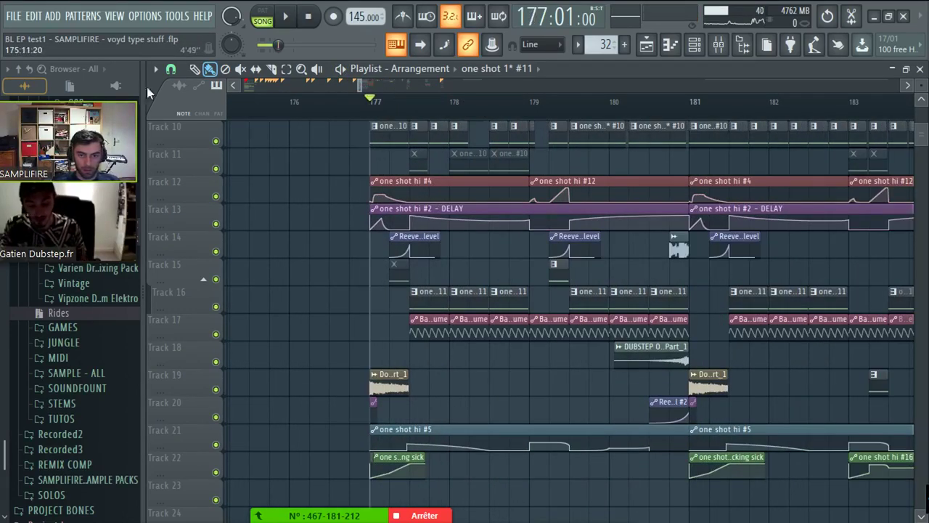
pyautogui.click(172, 69)
pyautogui.click(184, 277)
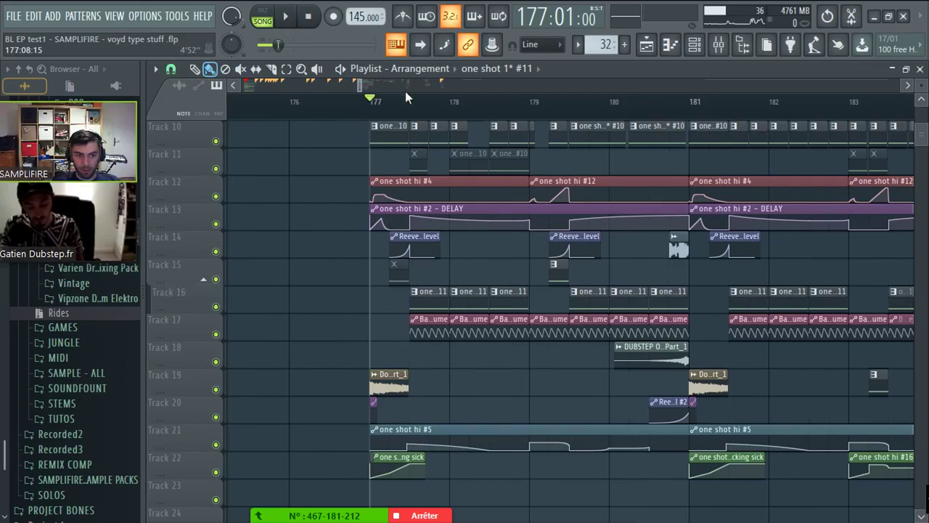
pyautogui.scroll(-2, 405, 98)
pyautogui.scroll(-3, 922, 90)
pyautogui.scroll(-3, 881, 86)
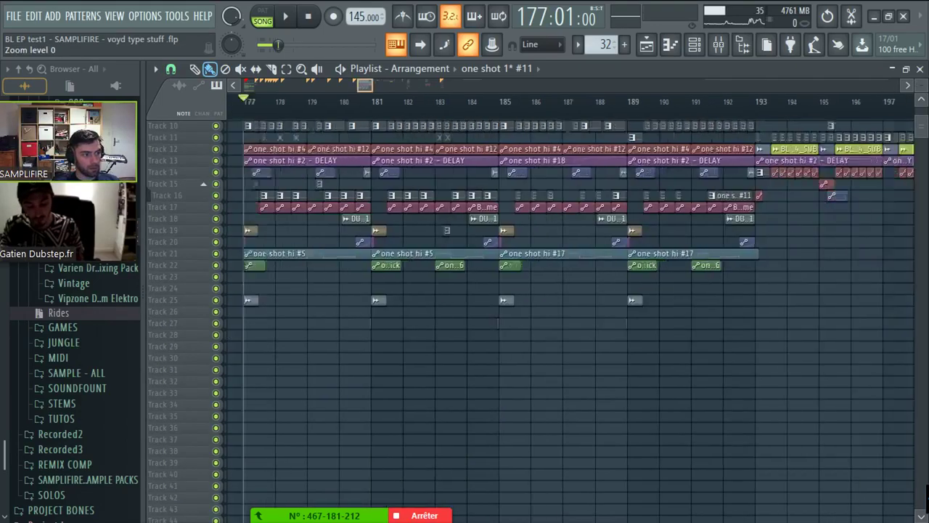
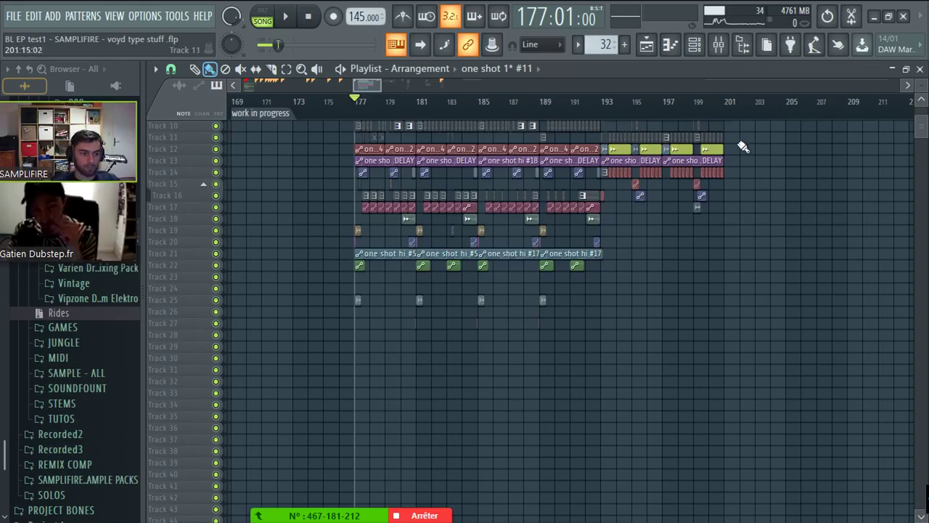
# - Zoom into bar 193, enlarge the track rows, and select bars 193–201 as the playback region
pyautogui.scroll(2, 715, 156)
pyautogui.scroll(2, 715, 156)
pyautogui.moveTo(924, 81); pyautogui.dragTo(920, 90)
pyautogui.scroll(2, 648, 145)
pyautogui.click(272, 102)
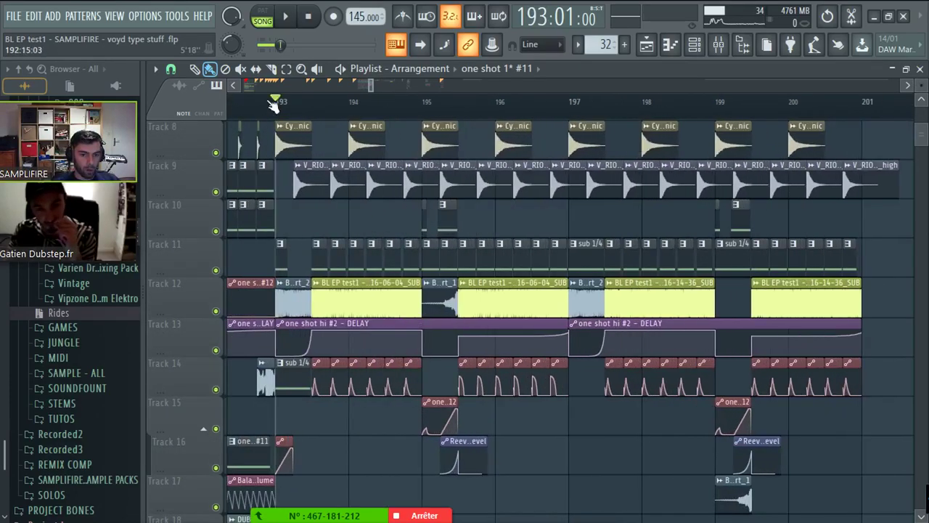
pyautogui.moveTo(281, 103); pyautogui.dragTo(827, 102)
# - Solo Track 12, add Track 11 back, clear the solo, then bring up the mixer
pyautogui.scroll(-2, 736, 155)
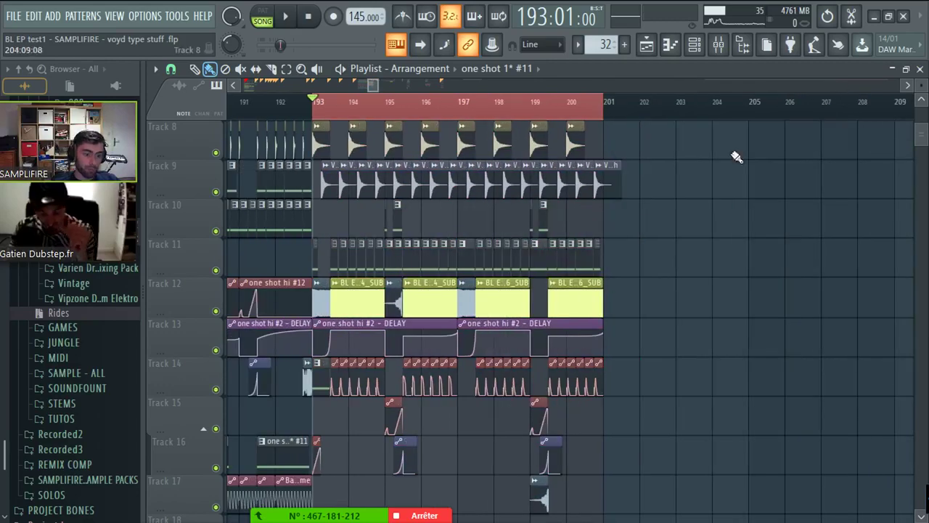
pyautogui.keyDown('ctrl'); pyautogui.click(215, 312); pyautogui.keyUp('ctrl')
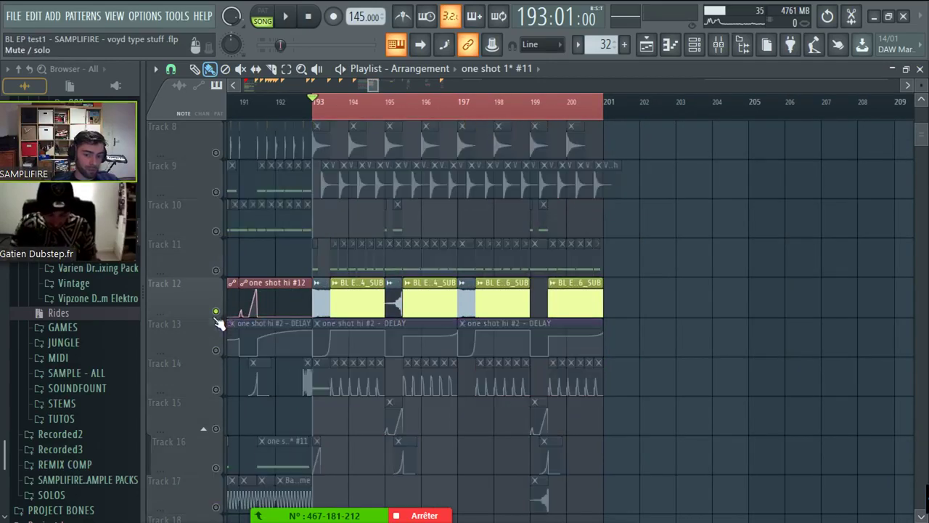
pyautogui.click(216, 270)
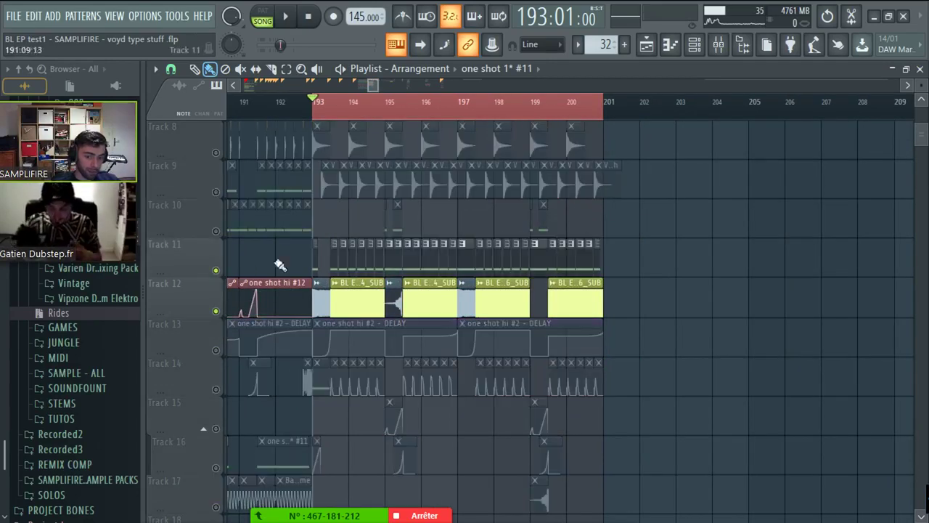
pyautogui.click(215, 389)
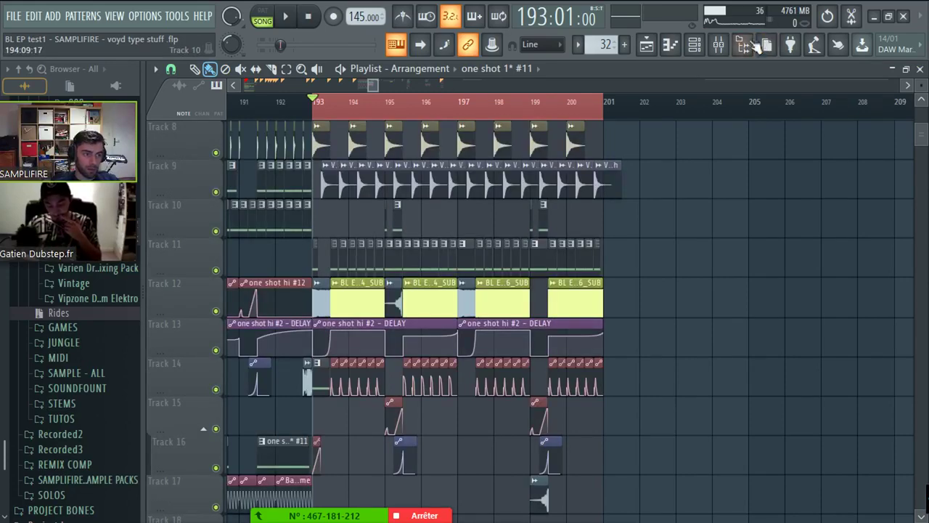
pyautogui.click(718, 45)
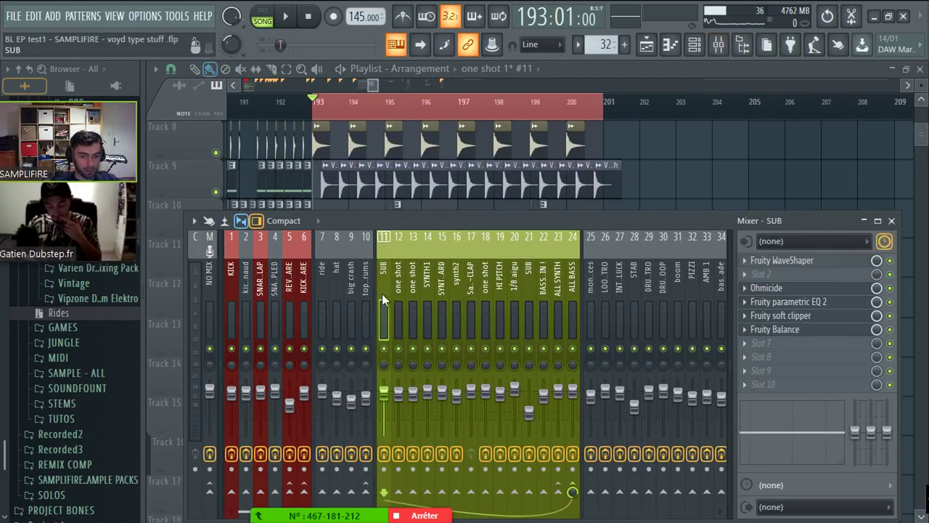
# - Solo the SUB insert, re-enable inserts 12–14, and browse effect chains from ALL SYNTH to ALL BASS
pyautogui.moveTo(382, 293); pyautogui.dragTo(576, 298)
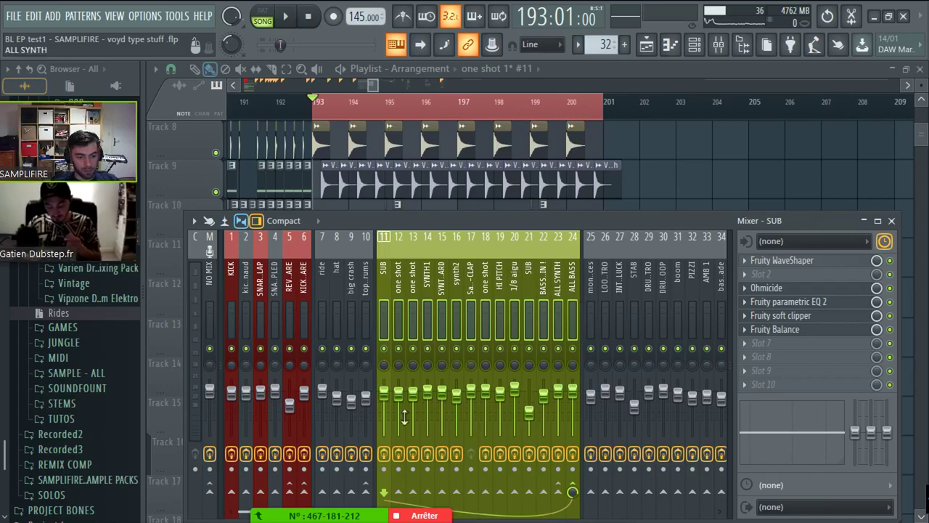
pyautogui.rightClick(384, 348)
pyautogui.moveTo(398, 349)
pyautogui.mouseDown()
pyautogui.moveTo(508, 365)
pyautogui.moveTo(564, 360)
pyautogui.mouseUp()
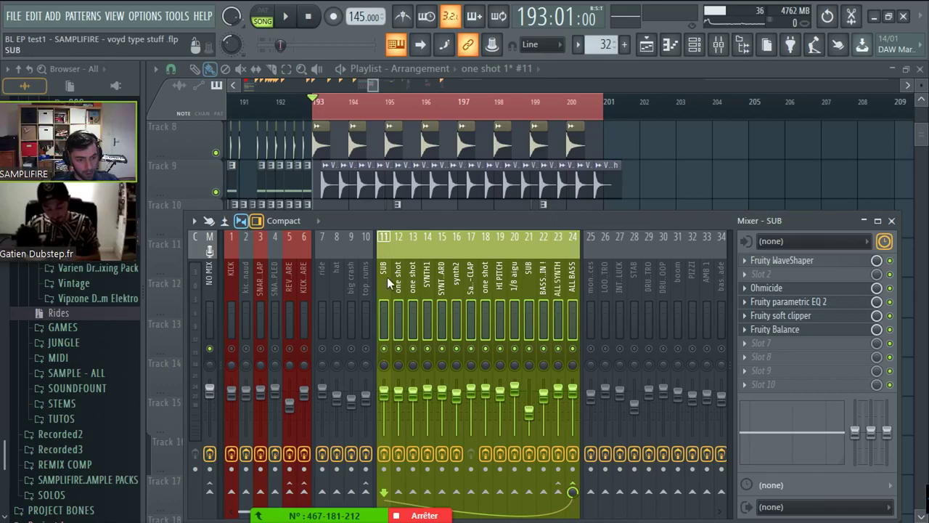
pyautogui.click(538, 288)
pyautogui.click(554, 283)
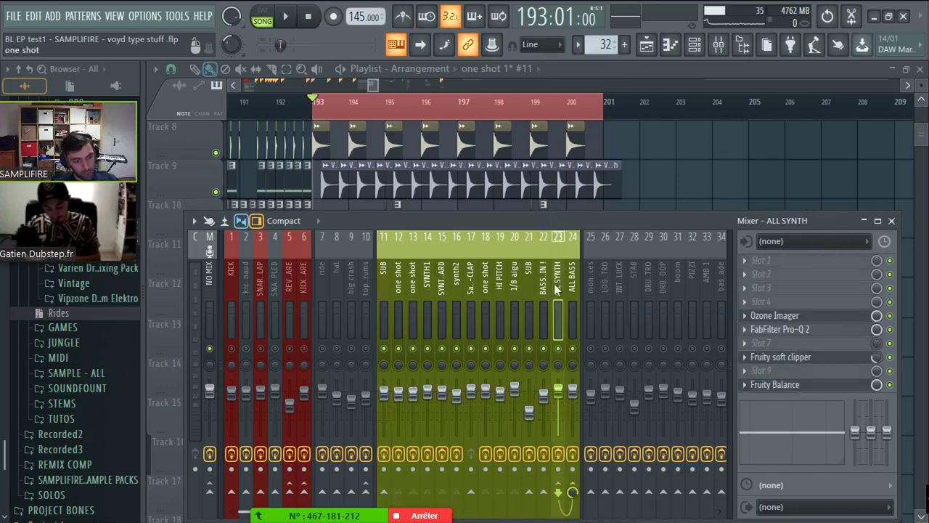
pyautogui.click(542, 283)
pyautogui.click(558, 284)
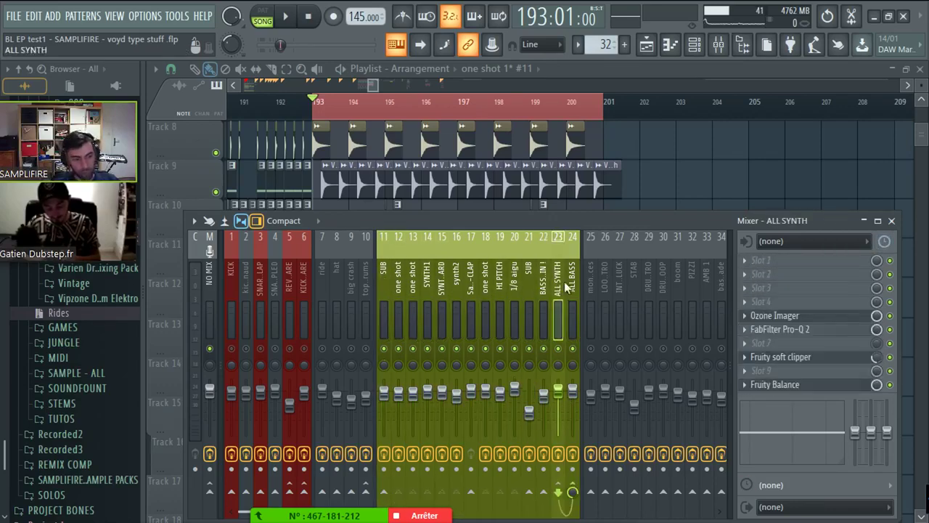
pyautogui.click(572, 283)
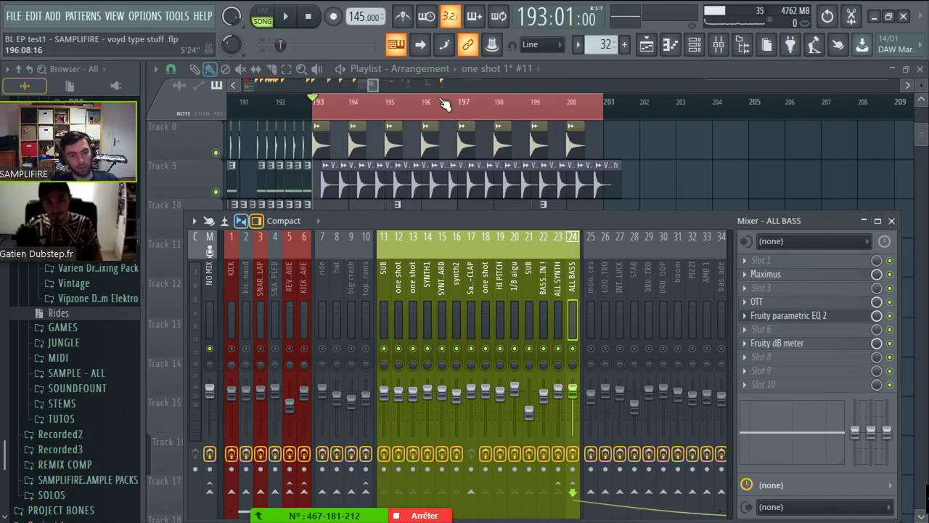
# - Audition the drop from bar 193, then show ALL BASS's OTT at 27% depth, 262% time
pyautogui.press('space')
pyautogui.press('space')
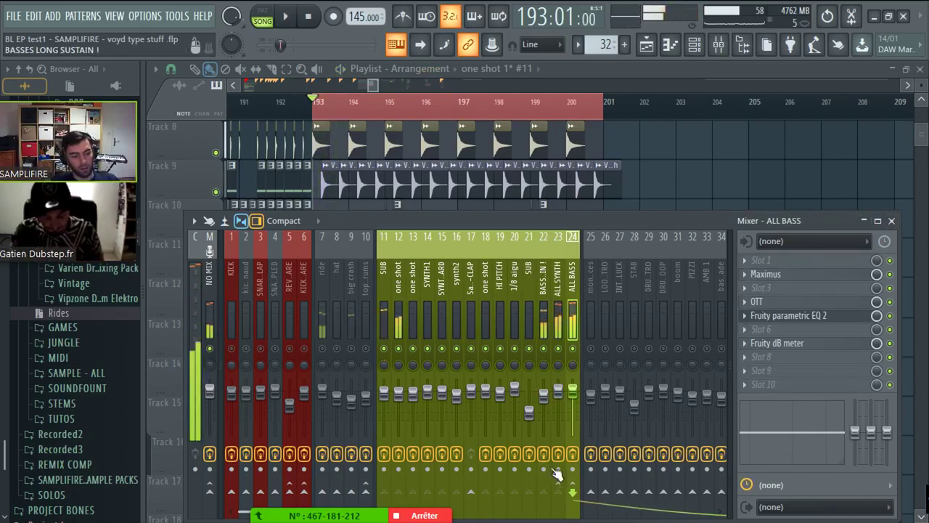
pyautogui.moveTo(572, 453); pyautogui.dragTo(557, 454)
pyautogui.press('space')
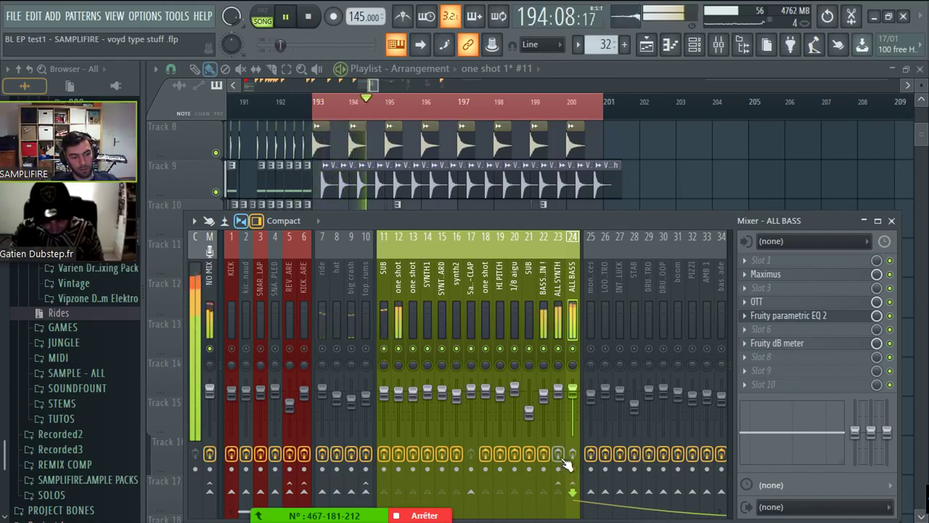
pyautogui.press('space')
pyautogui.press('space')
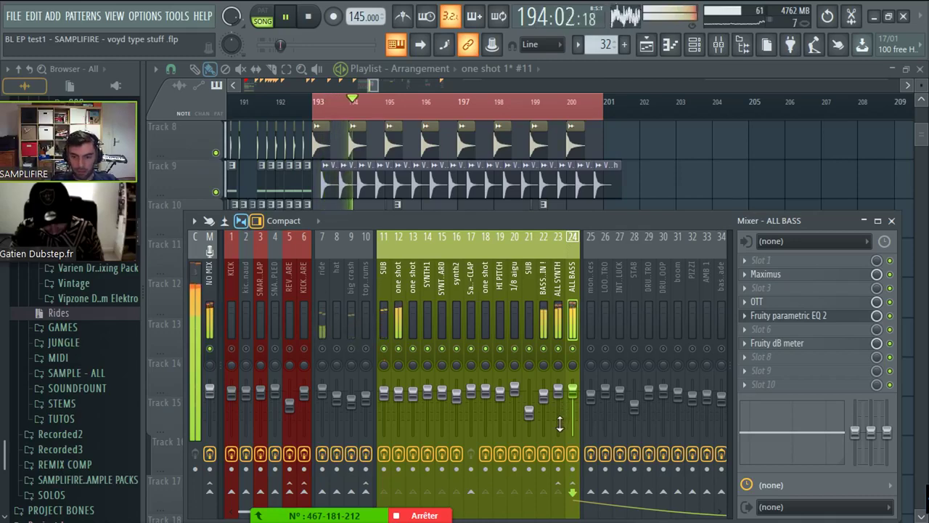
pyautogui.press('space')
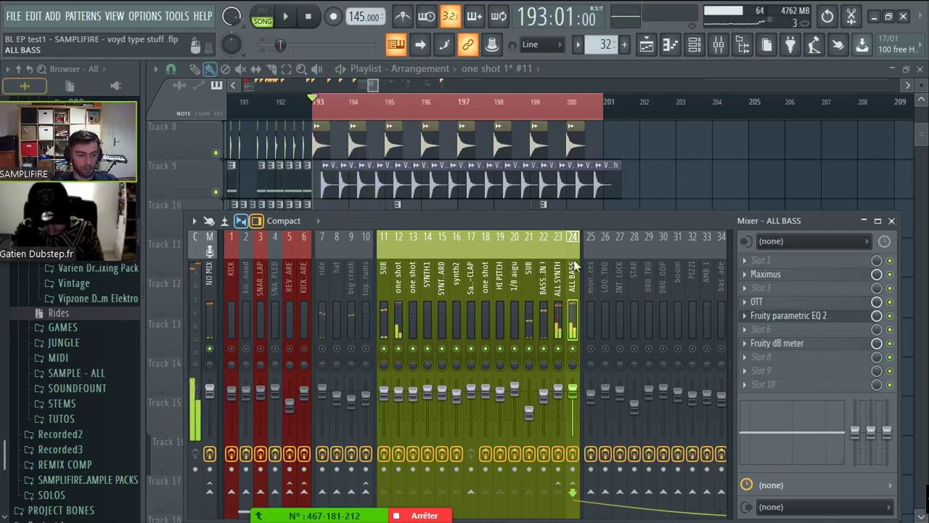
pyautogui.click(798, 303)
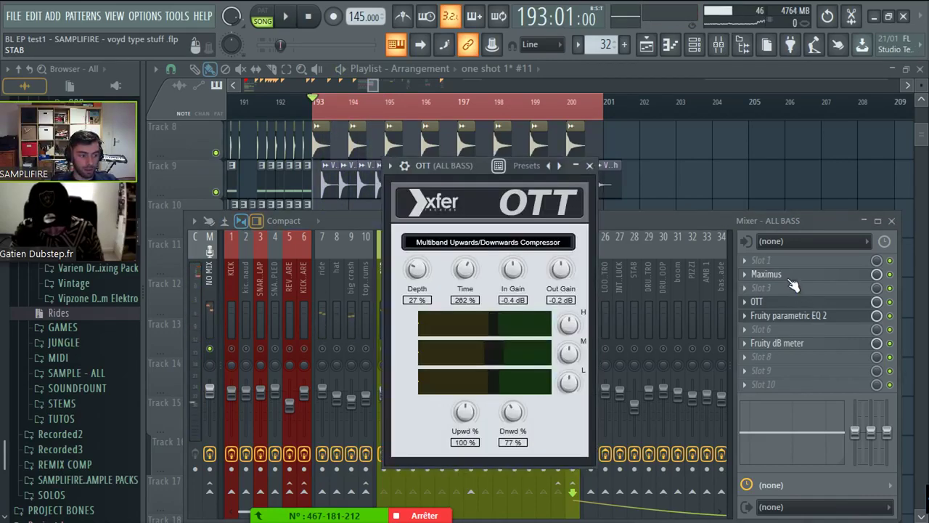
# - Inspect the ALL BASS Maximus limiter's high, low and master bands
pyautogui.click(790, 278)
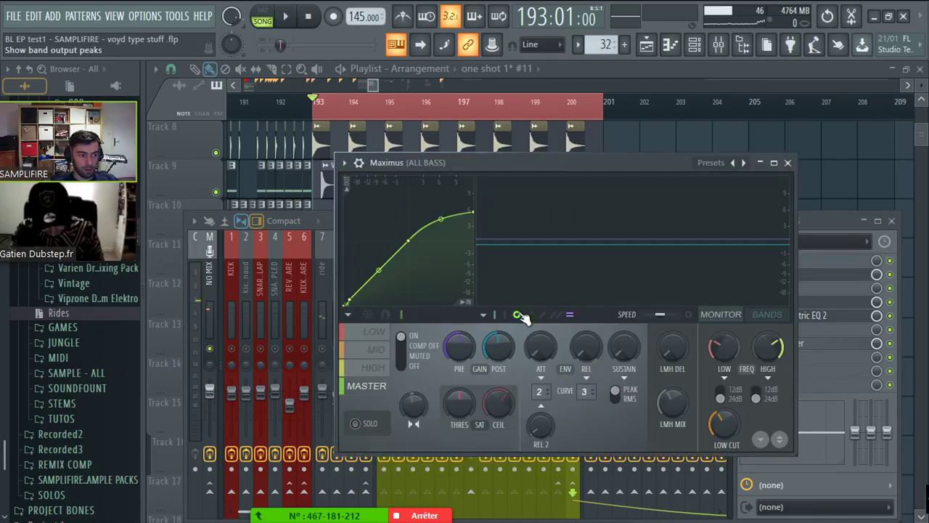
pyautogui.click(377, 365)
pyautogui.click(373, 332)
pyautogui.click(373, 367)
pyautogui.click(373, 392)
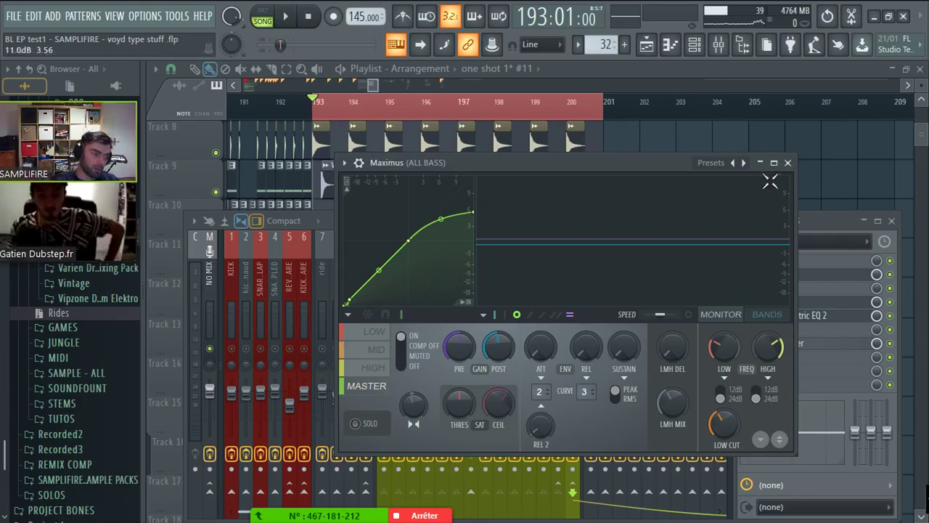
# - Close the Maximus, OTT and parametric EQ 2 plugin windows
pyautogui.click(788, 162)
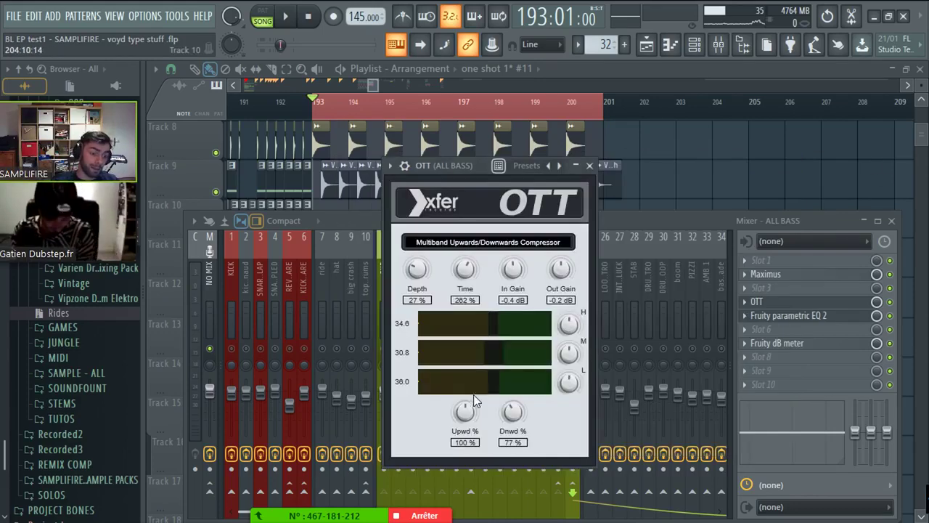
pyautogui.click(589, 166)
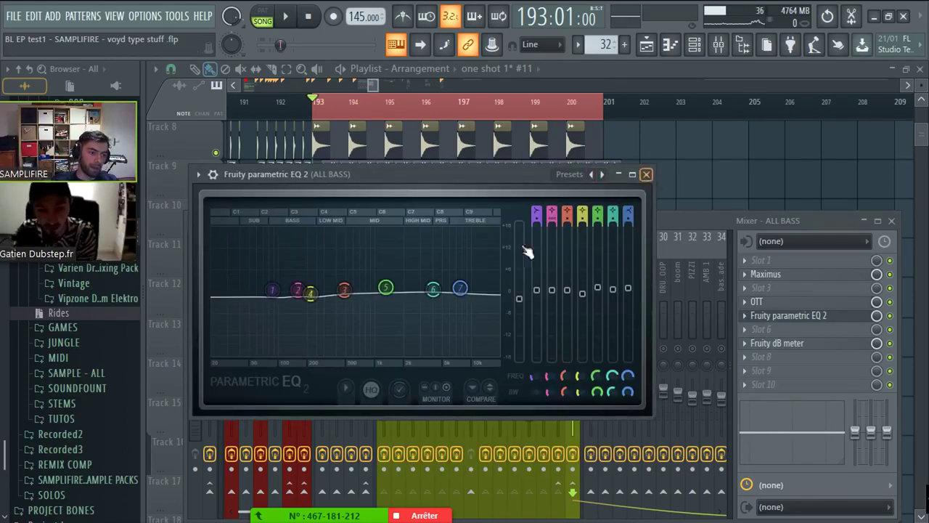
pyautogui.press('Escape')
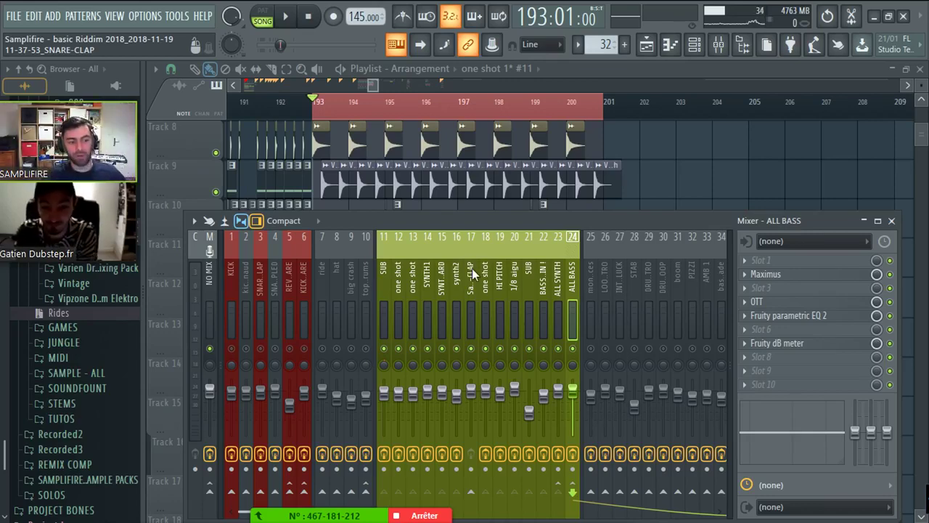
# - Hide the mixer with F9 and zoom the playlist in around bar 193
pyautogui.press('F9')
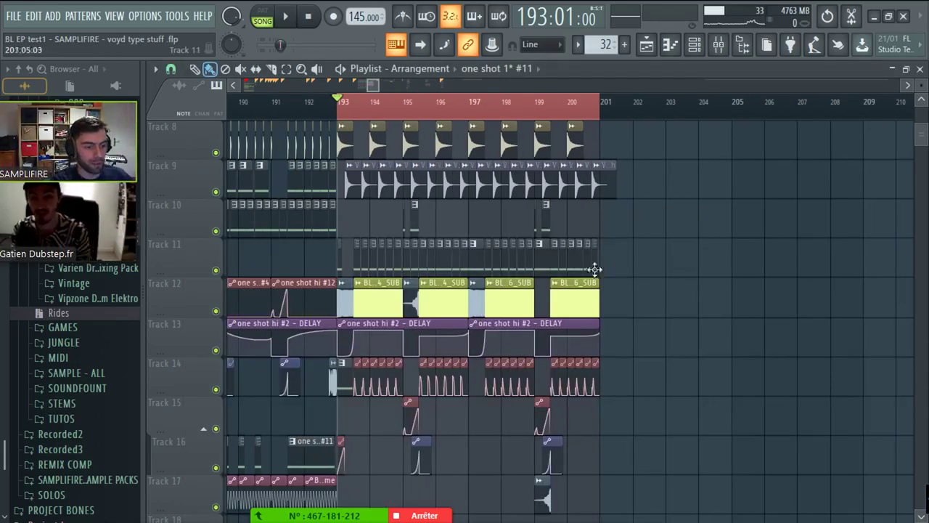
pyautogui.press('pageup')
pyautogui.scroll(-4, 920, 84)
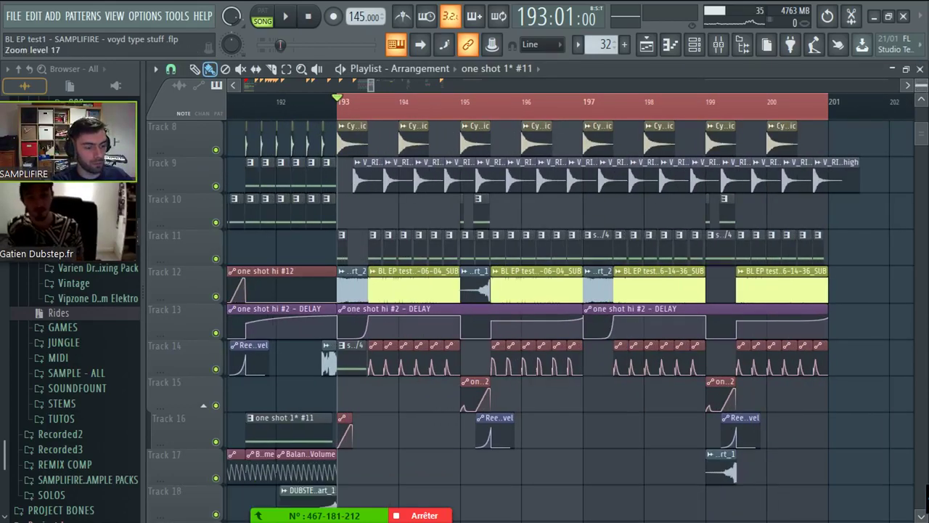
pyautogui.scroll(2, 920, 83)
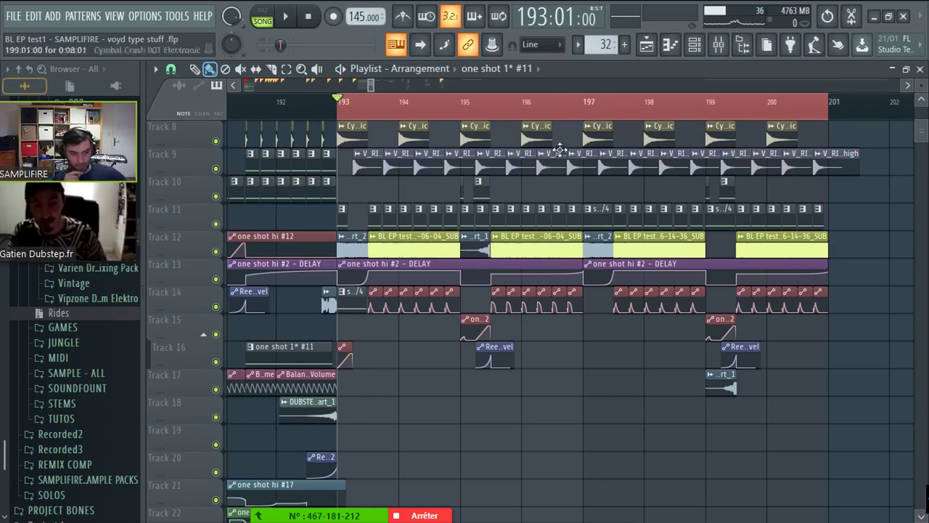
pyautogui.scroll(-5, 346, 94)
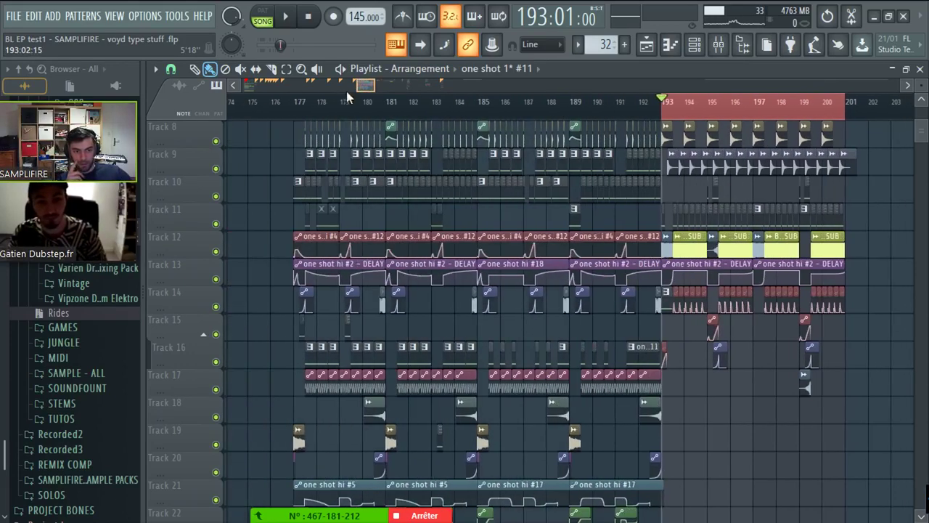
# - Select bars 177–193 as the playback range and scroll through the build-up tracks while listening
pyautogui.click(296, 103)
pyautogui.moveTo(296, 108); pyautogui.dragTo(662, 103)
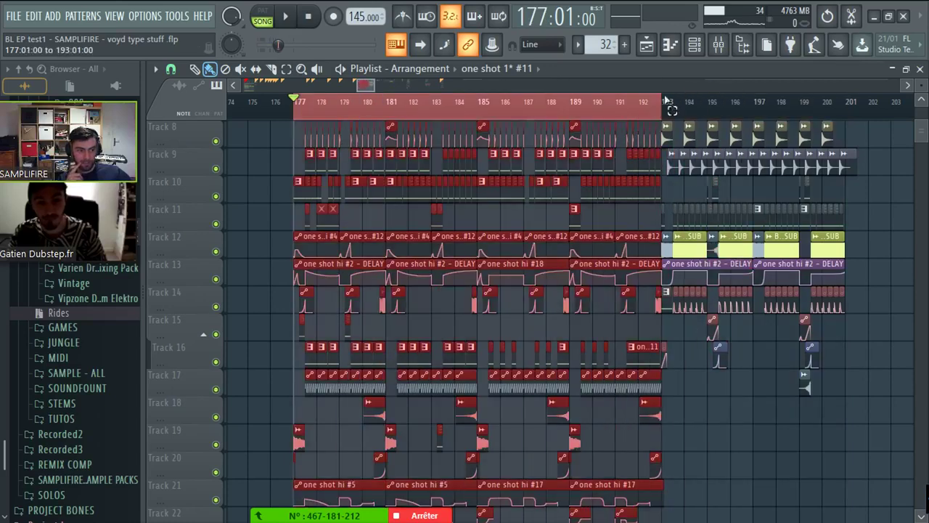
pyautogui.scroll(-6, 429, 230)
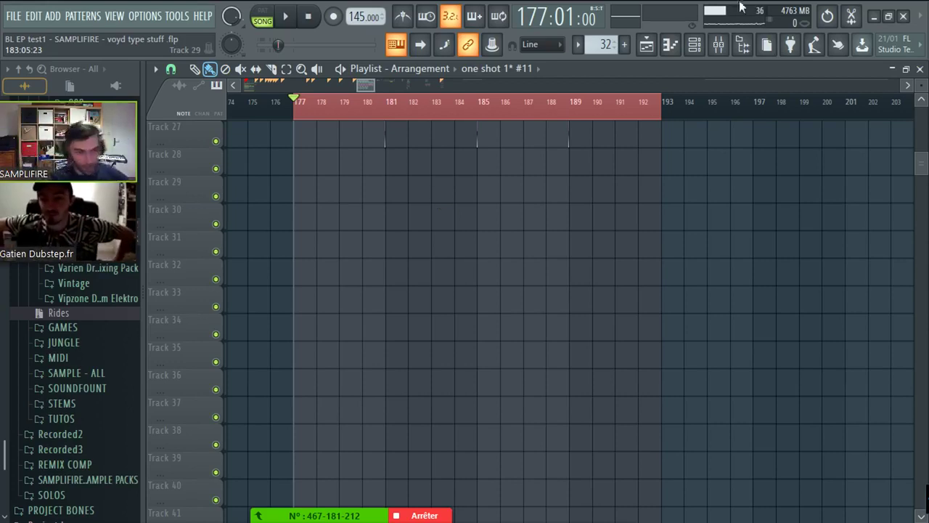
pyautogui.scroll(4, 863, 215)
pyautogui.scroll(2, 867, 176)
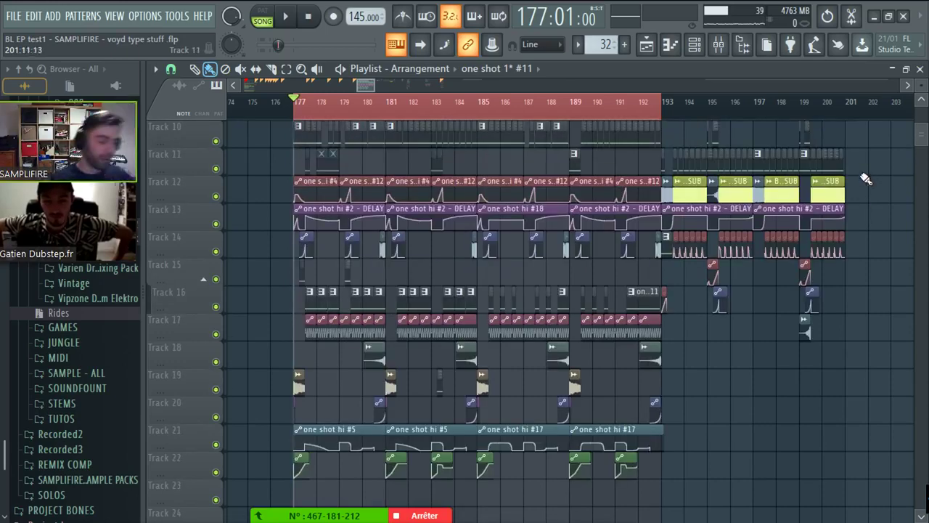
pyautogui.scroll(4, 730, 104)
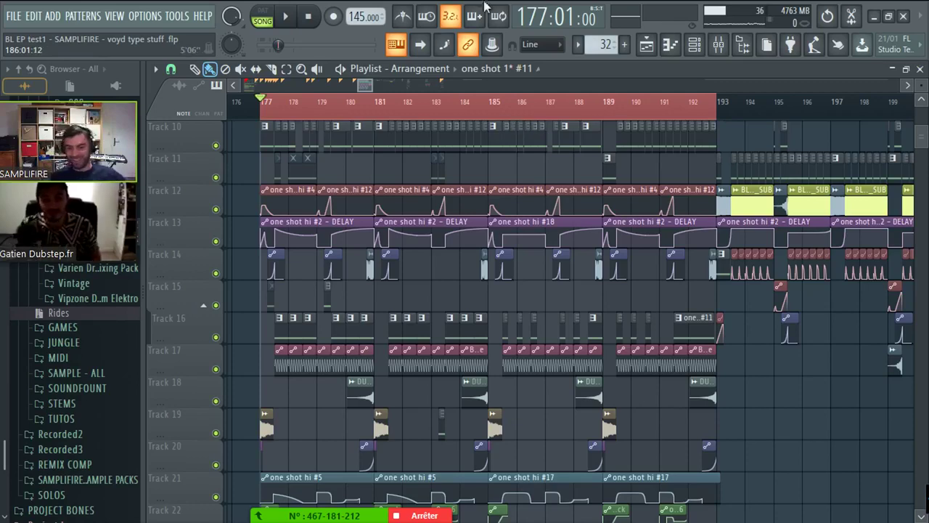
# - In OBS, put the LIVE DUBSTEPFR1 'Stream Starting Soon' card on the live output
pyautogui.hotkey('alt', 'Tab')
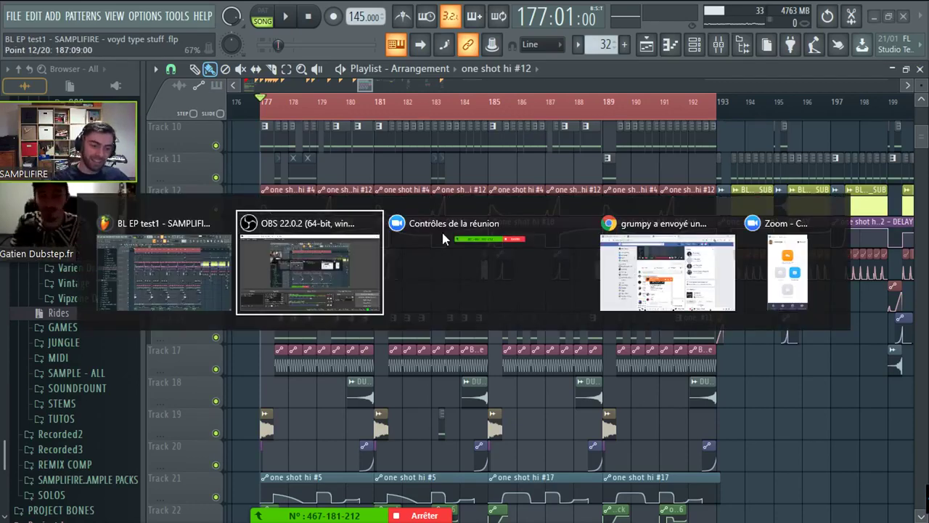
pyautogui.click(374, 270)
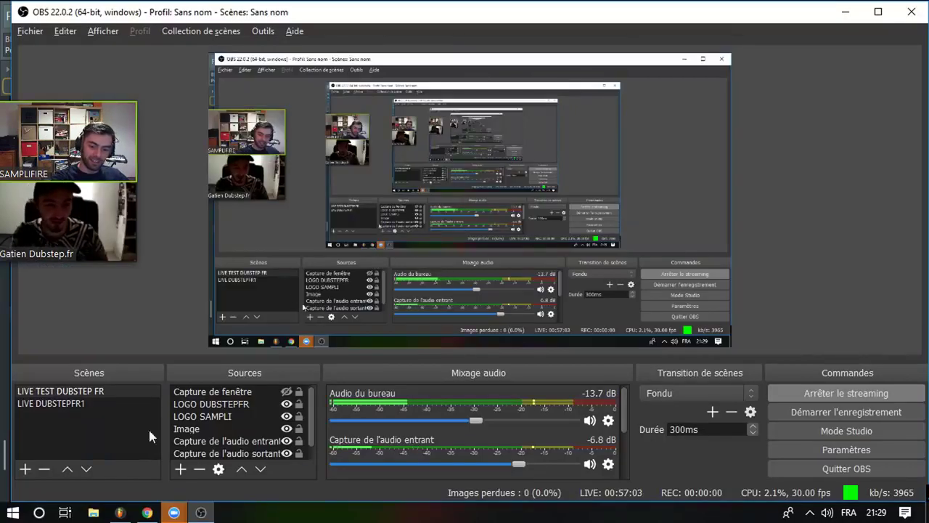
pyautogui.click(105, 401)
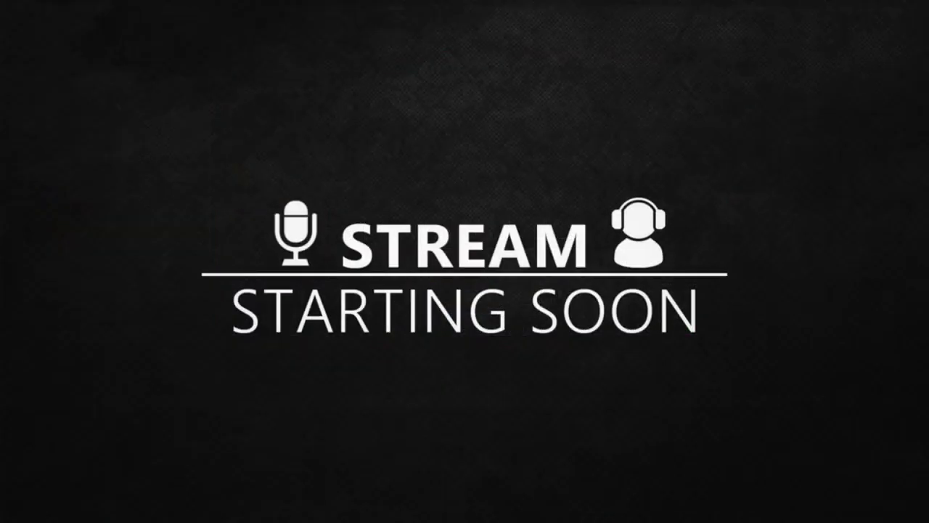
pyautogui.click(109, 392)
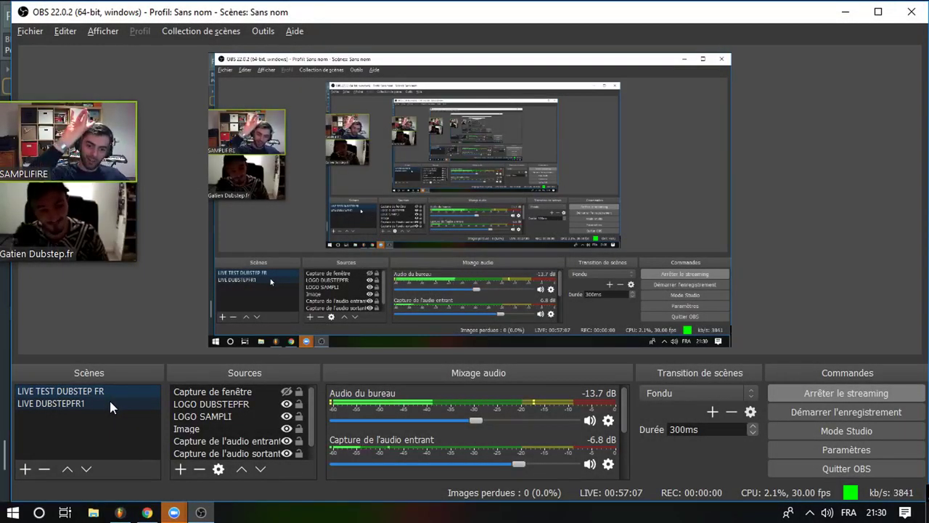
pyautogui.click(109, 403)
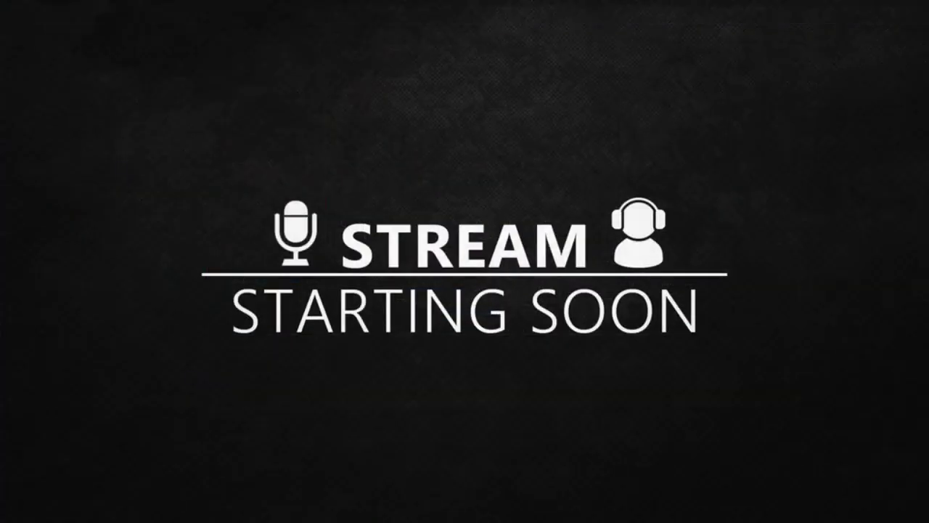